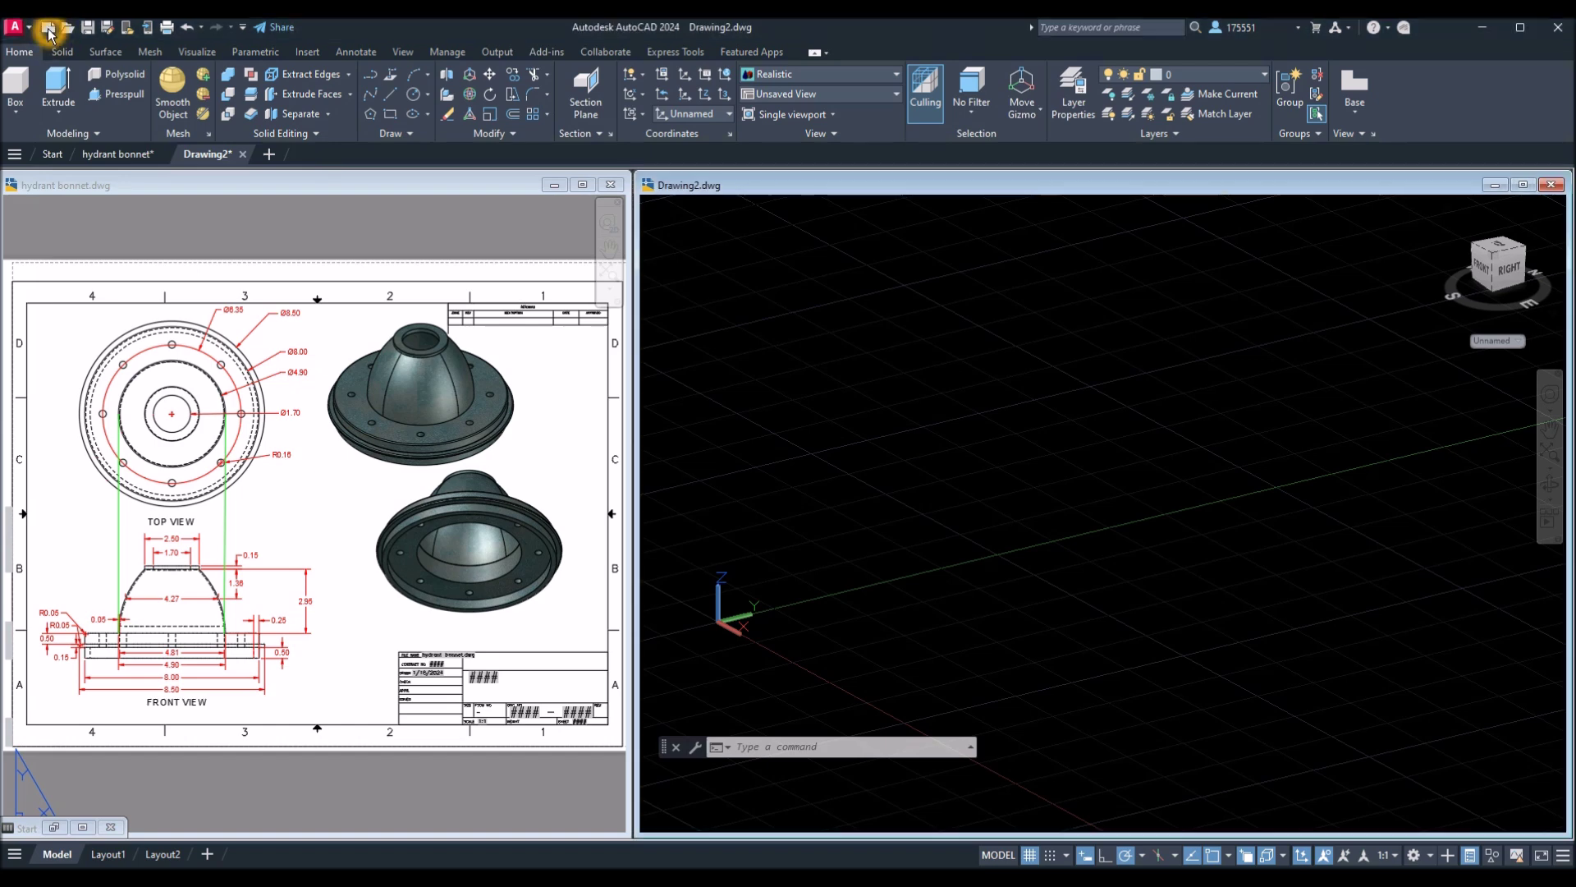
Create a new drawing from the acad3D template and tile the open drawings vertically.
{"action": "left_click", "coordinate": [49, 33]}
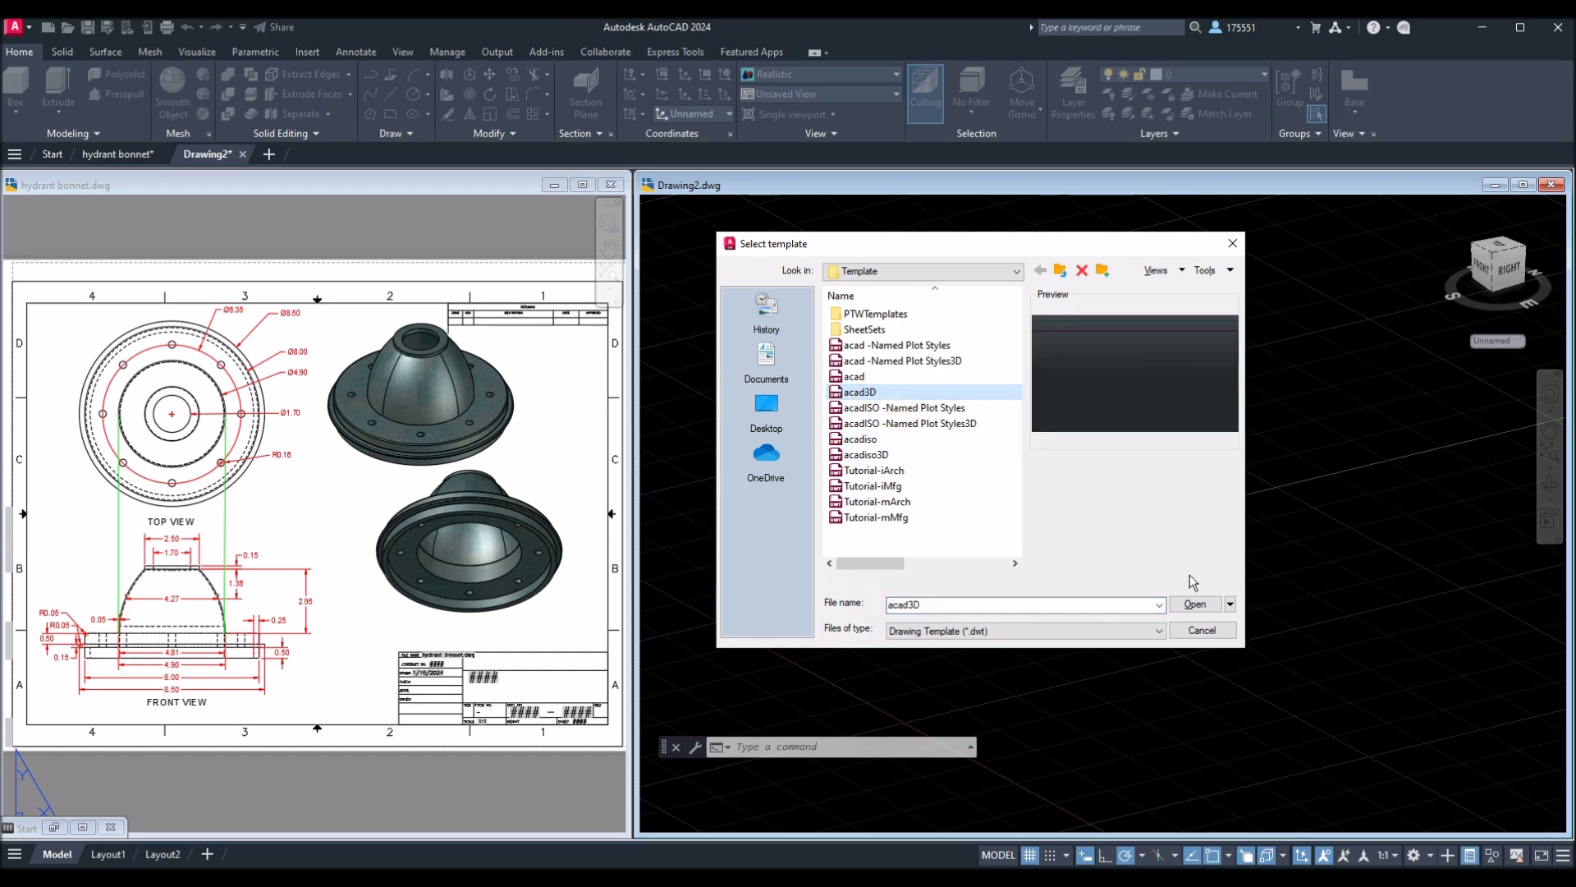
{"action": "left_click", "coordinate": [1192, 605]}
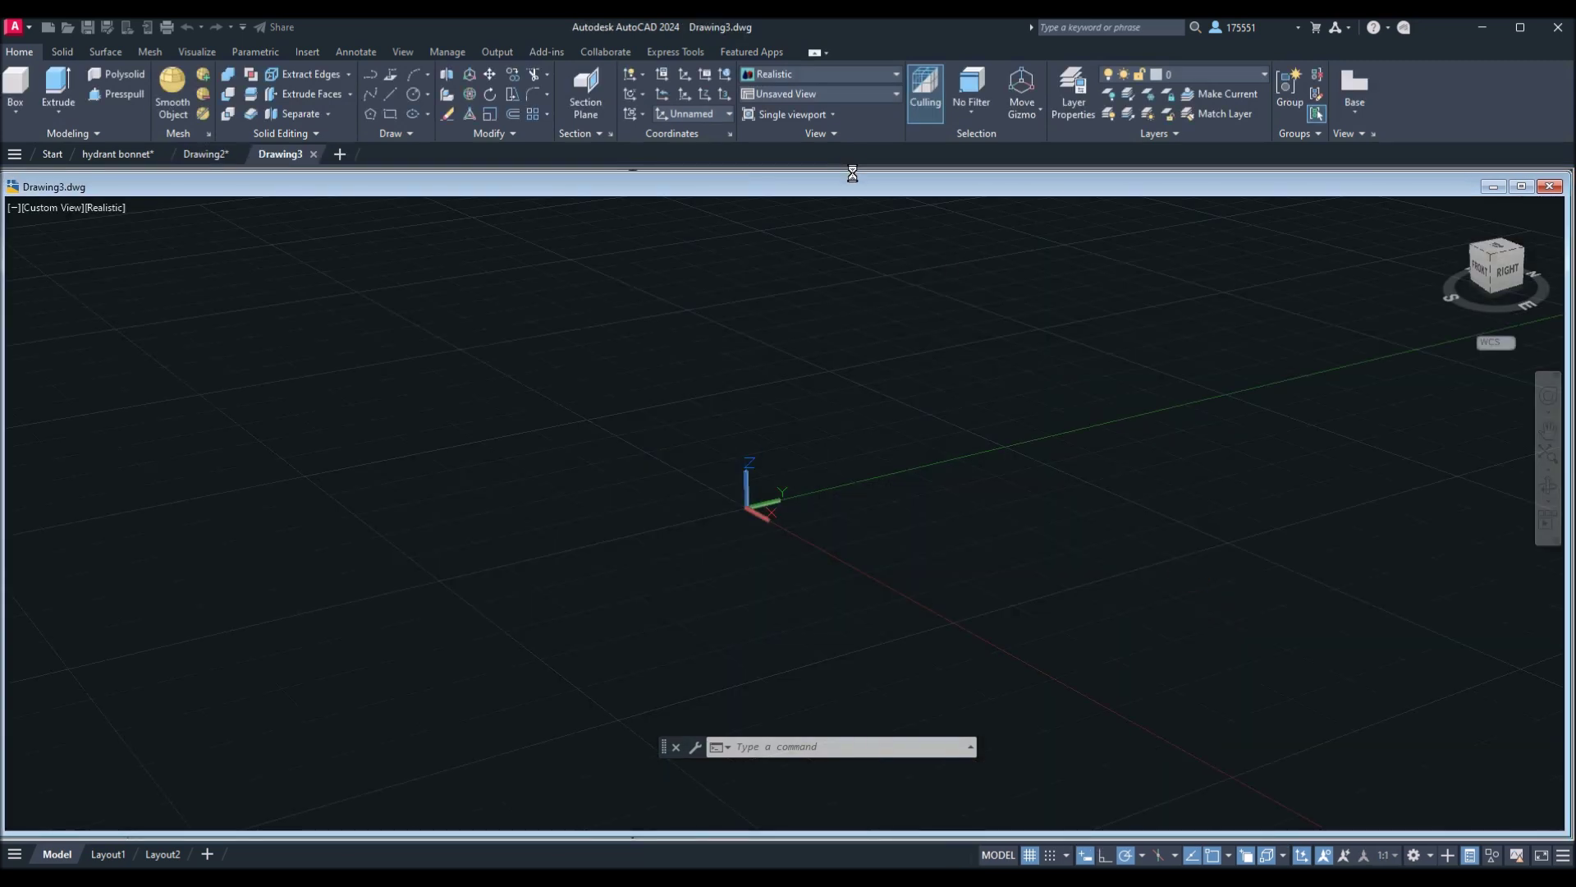
{"action": "left_click", "coordinate": [403, 51]}
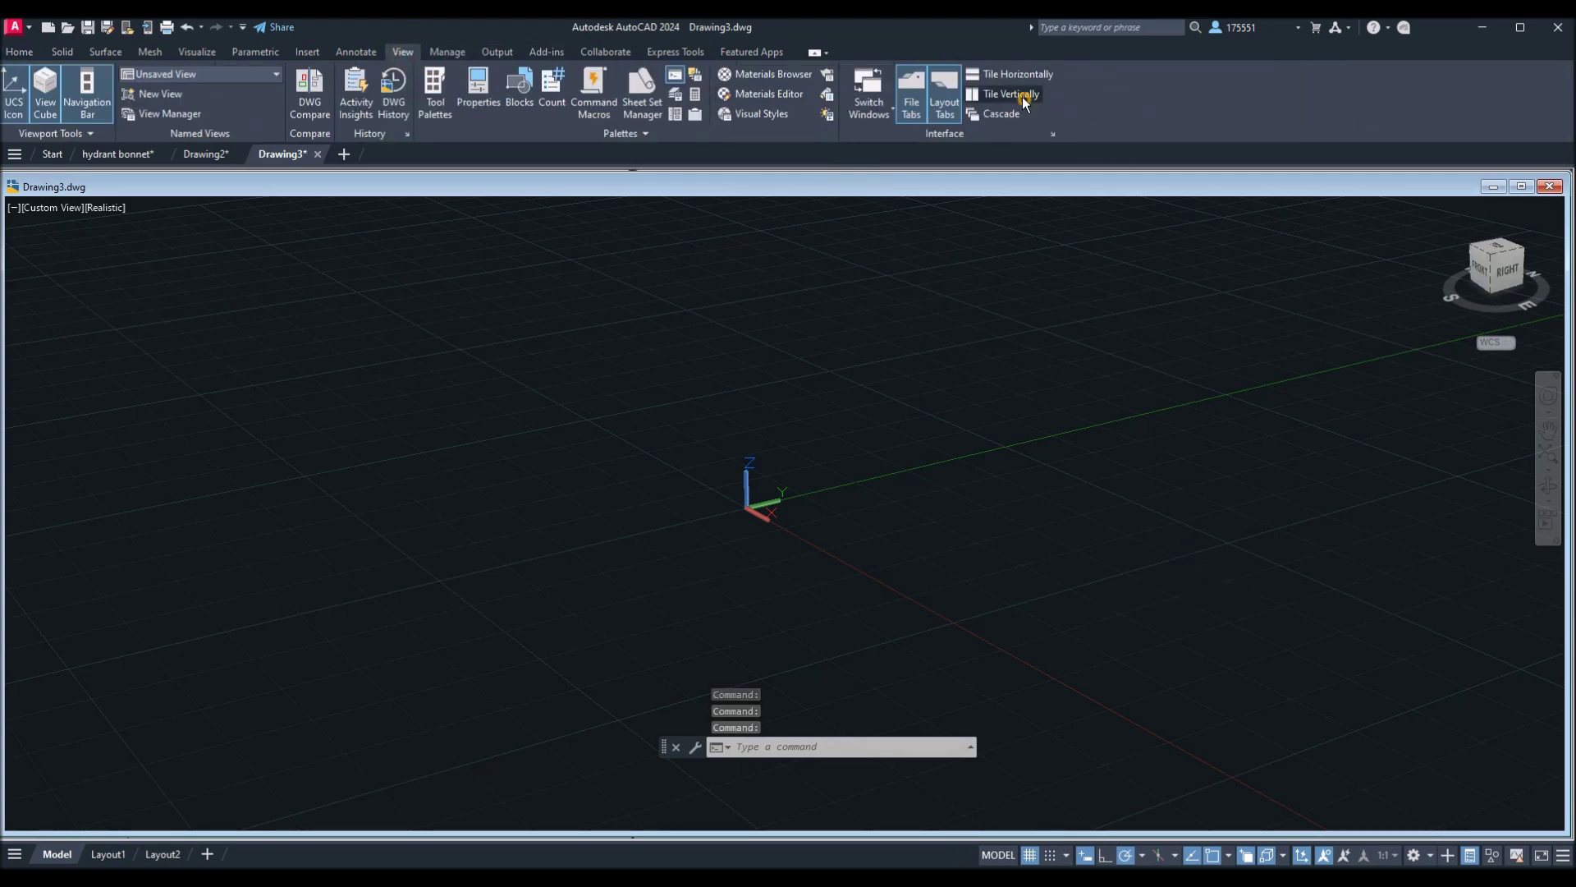
{"action": "left_click", "coordinate": [1022, 97]}
{"action": "left_click", "coordinate": [1146, 255]}
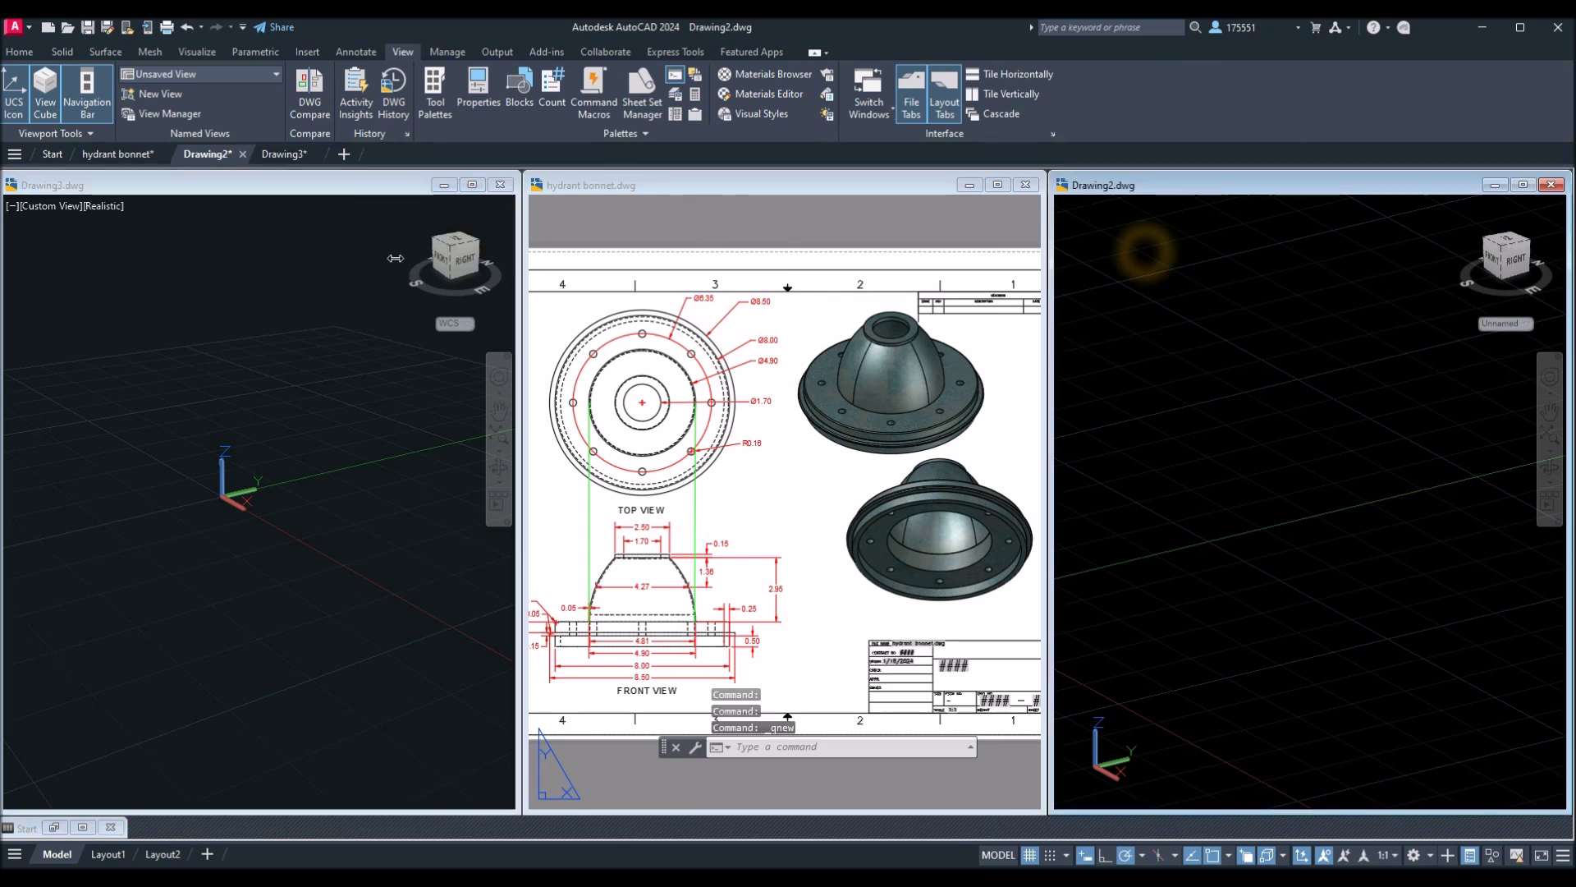
Close Drawing3 and tile the two remaining drawings vertically, with hydrant bonnet placed before Drawing2.
{"action": "left_click", "coordinate": [497, 185]}
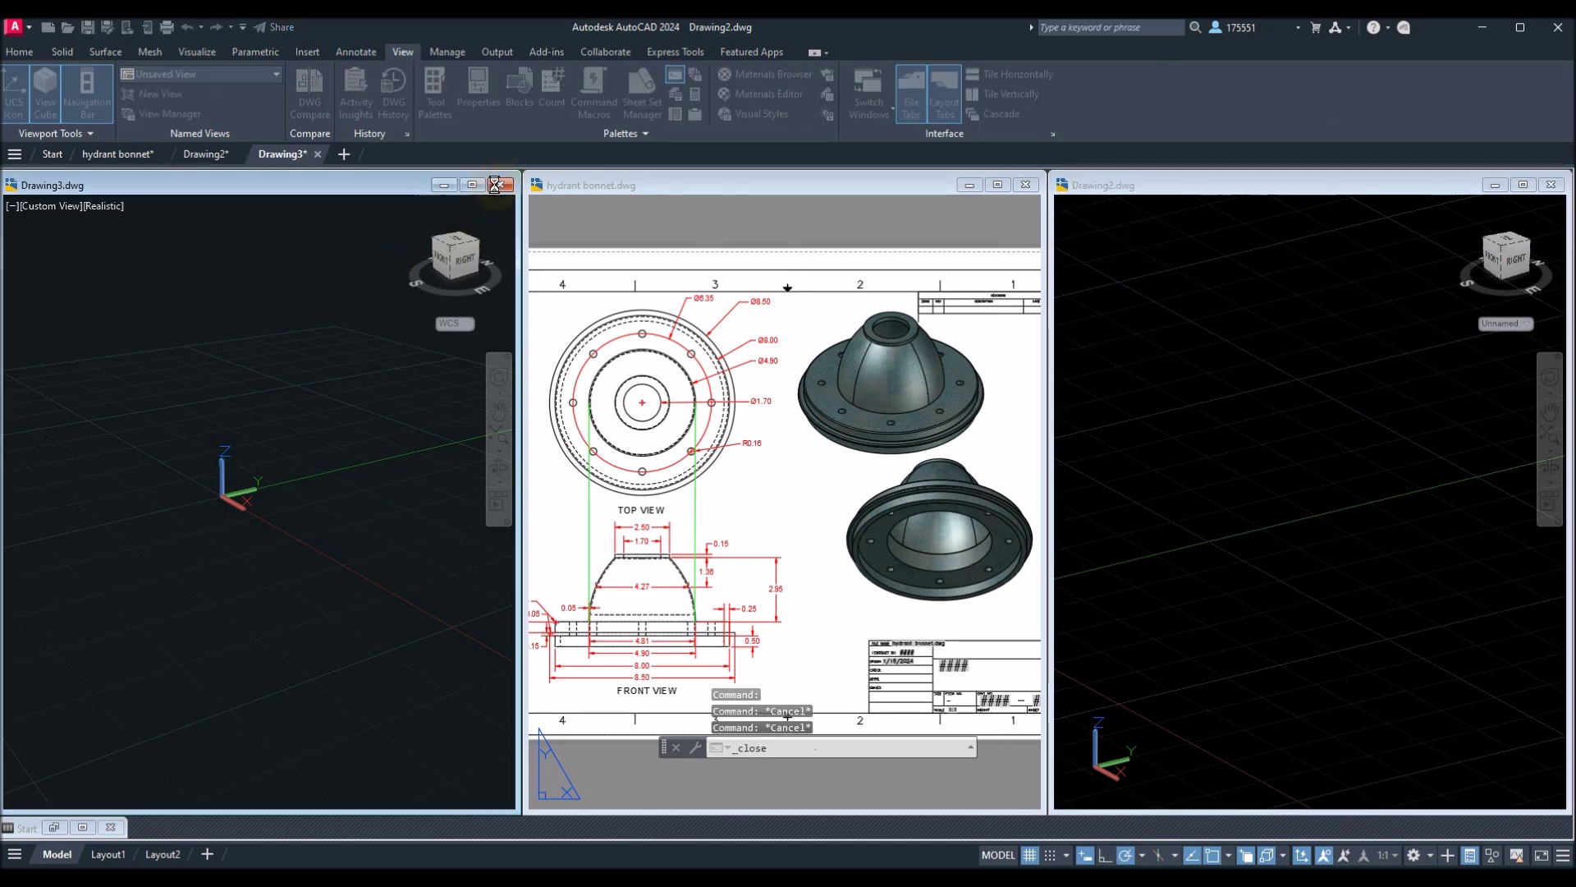
{"action": "left_click", "coordinate": [793, 493]}
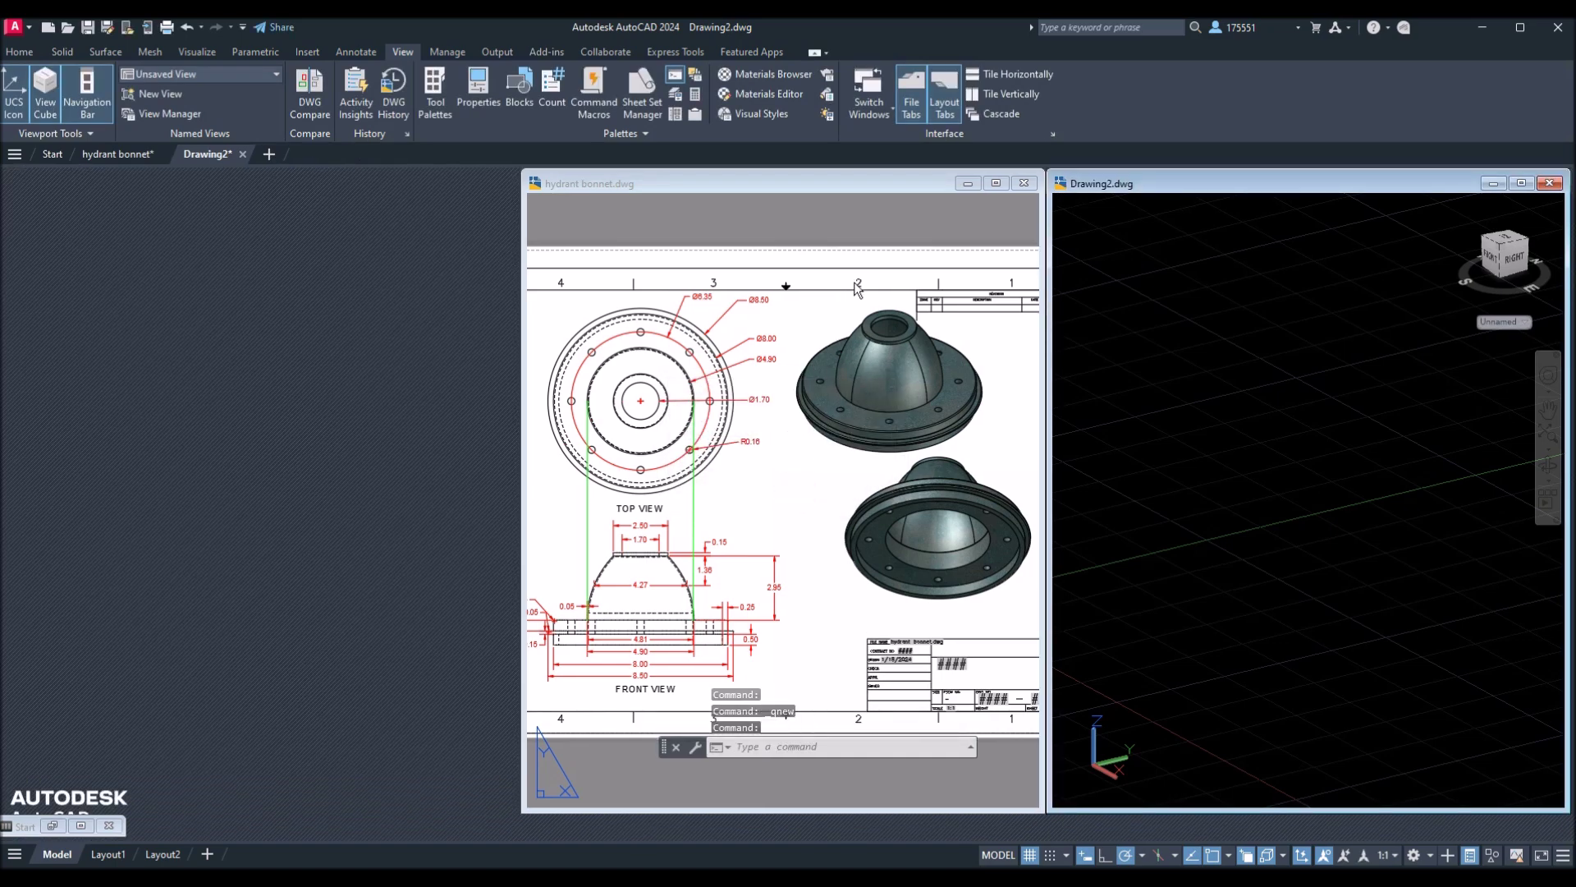
{"action": "left_click", "coordinate": [1019, 95]}
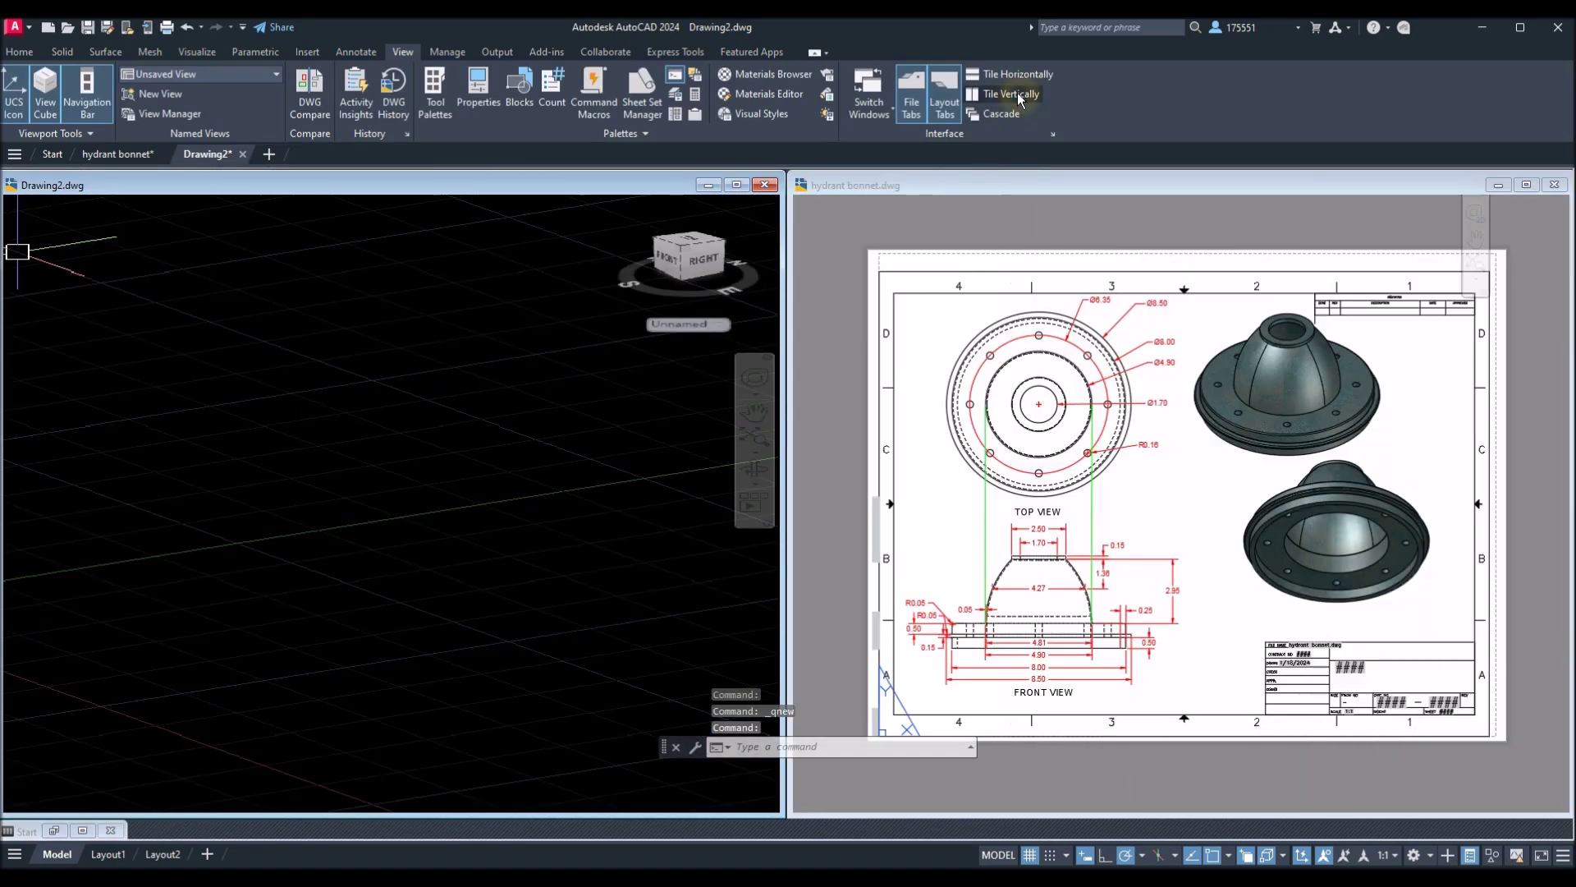
{"action": "left_click", "coordinate": [909, 186]}
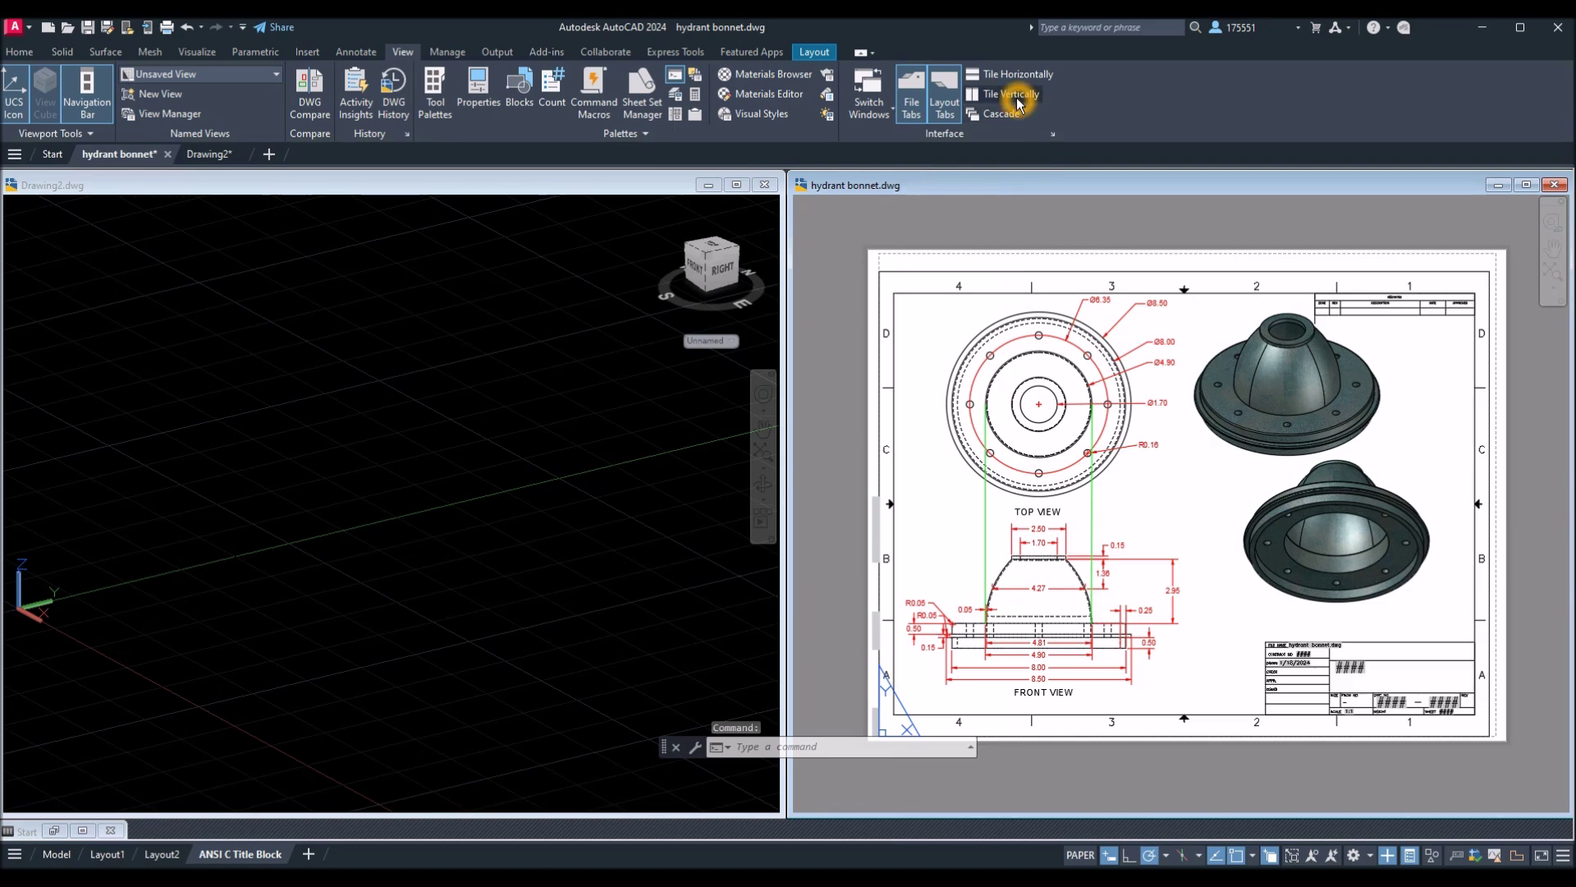
{"action": "left_click", "coordinate": [1018, 96]}
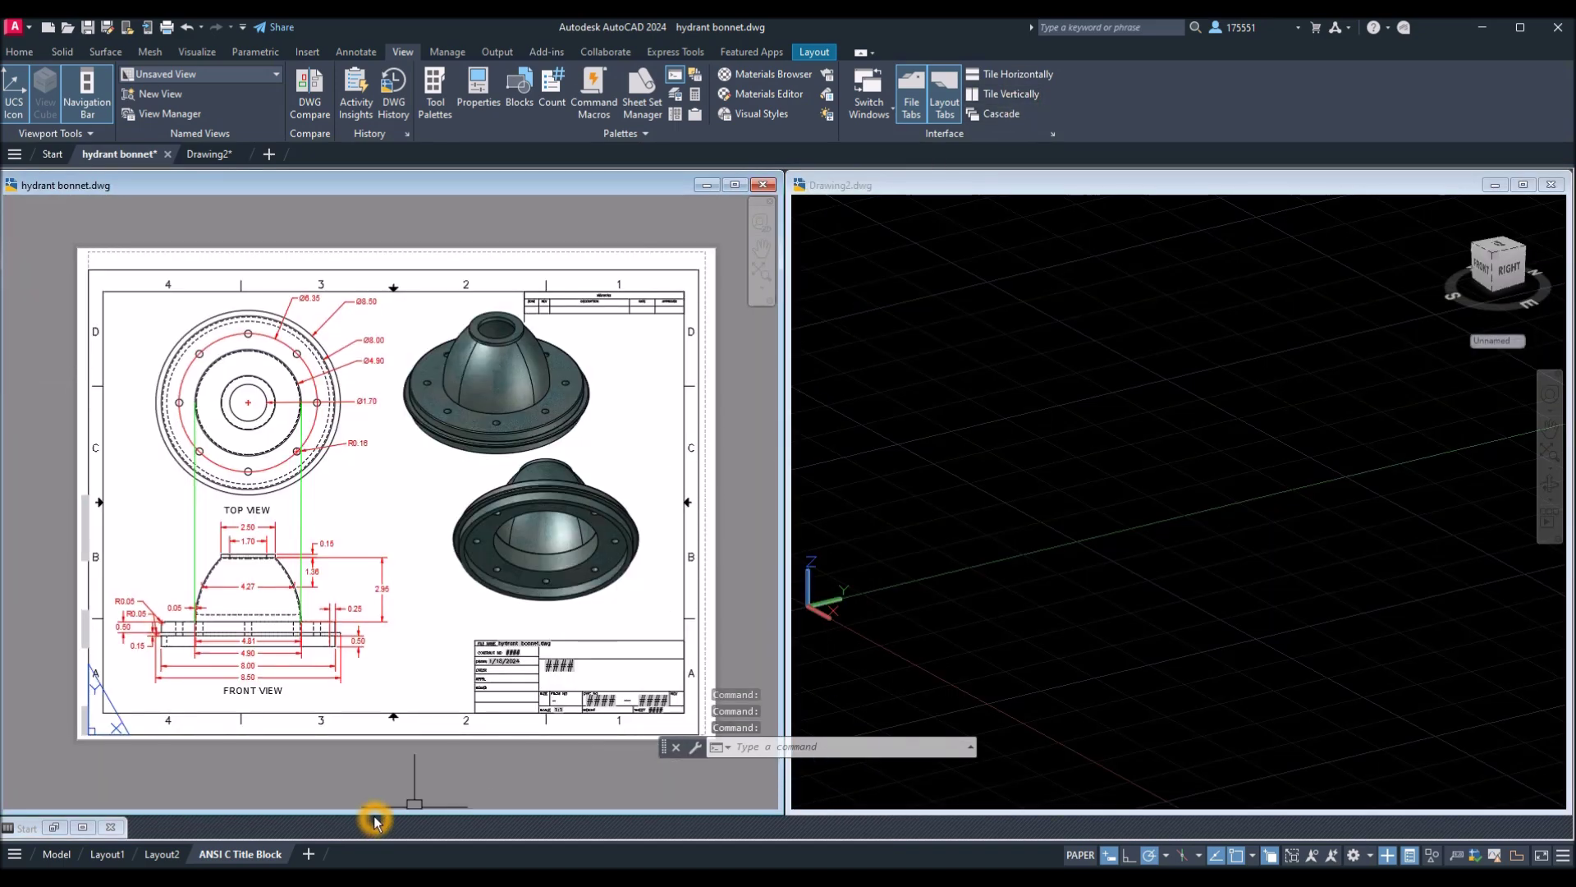
Narrow the hydrant bonnet window, widen Drawing2 over the freed space and stretch both windows down to fill the workspace.
{"action": "left_click_drag", "start_coordinate": [382, 815], "coordinate": [380, 817]}
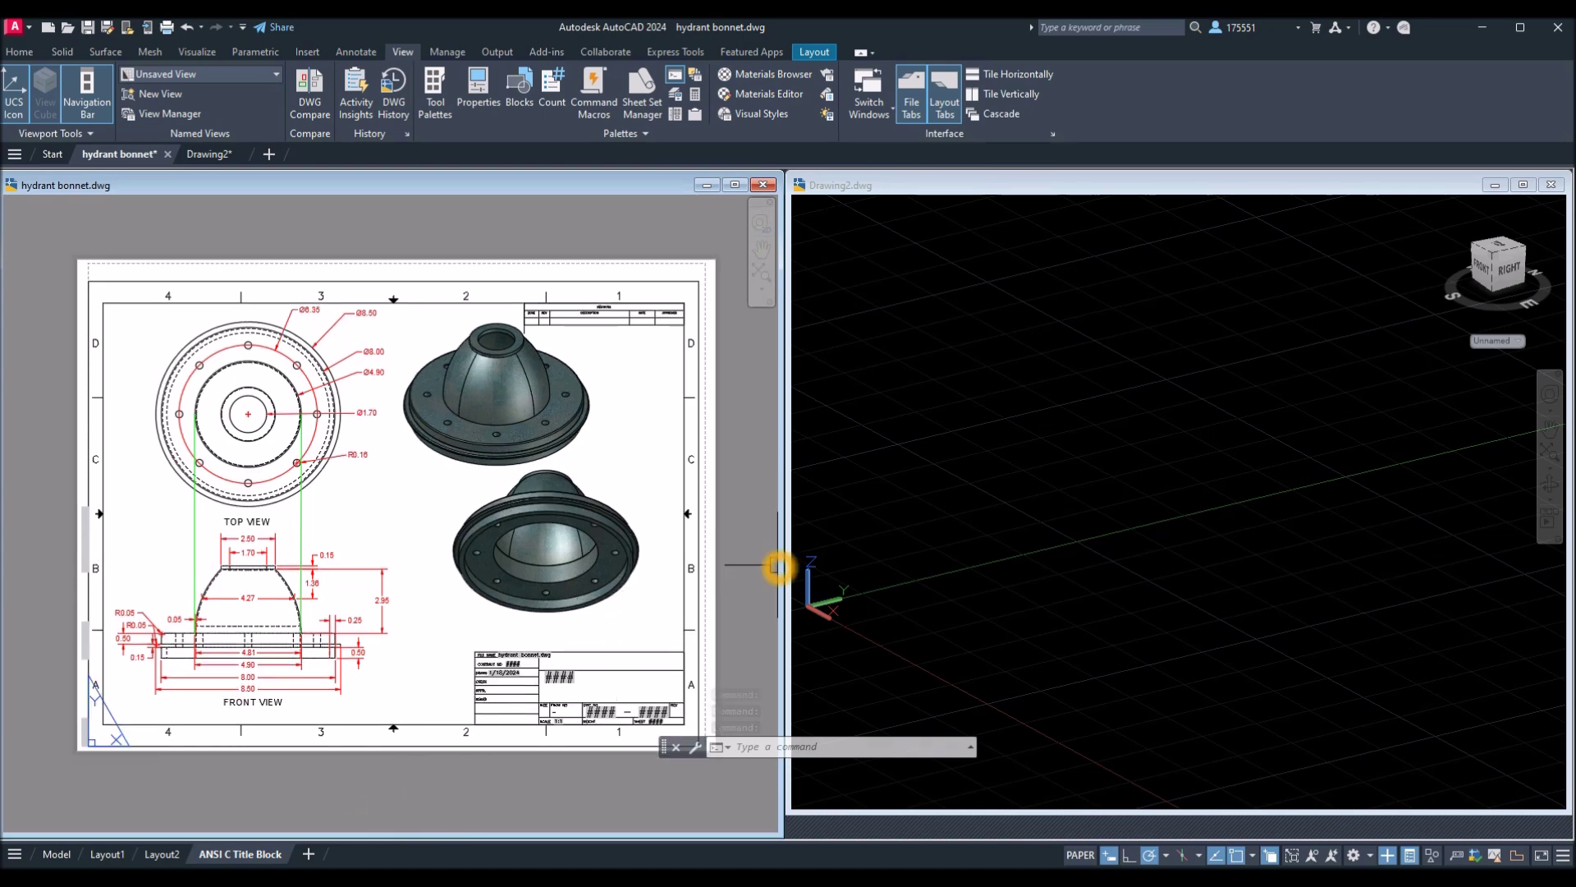
{"action": "left_click_drag", "start_coordinate": [783, 565], "coordinate": [600, 566]}
{"action": "left_click_drag", "start_coordinate": [789, 551], "coordinate": [602, 552]}
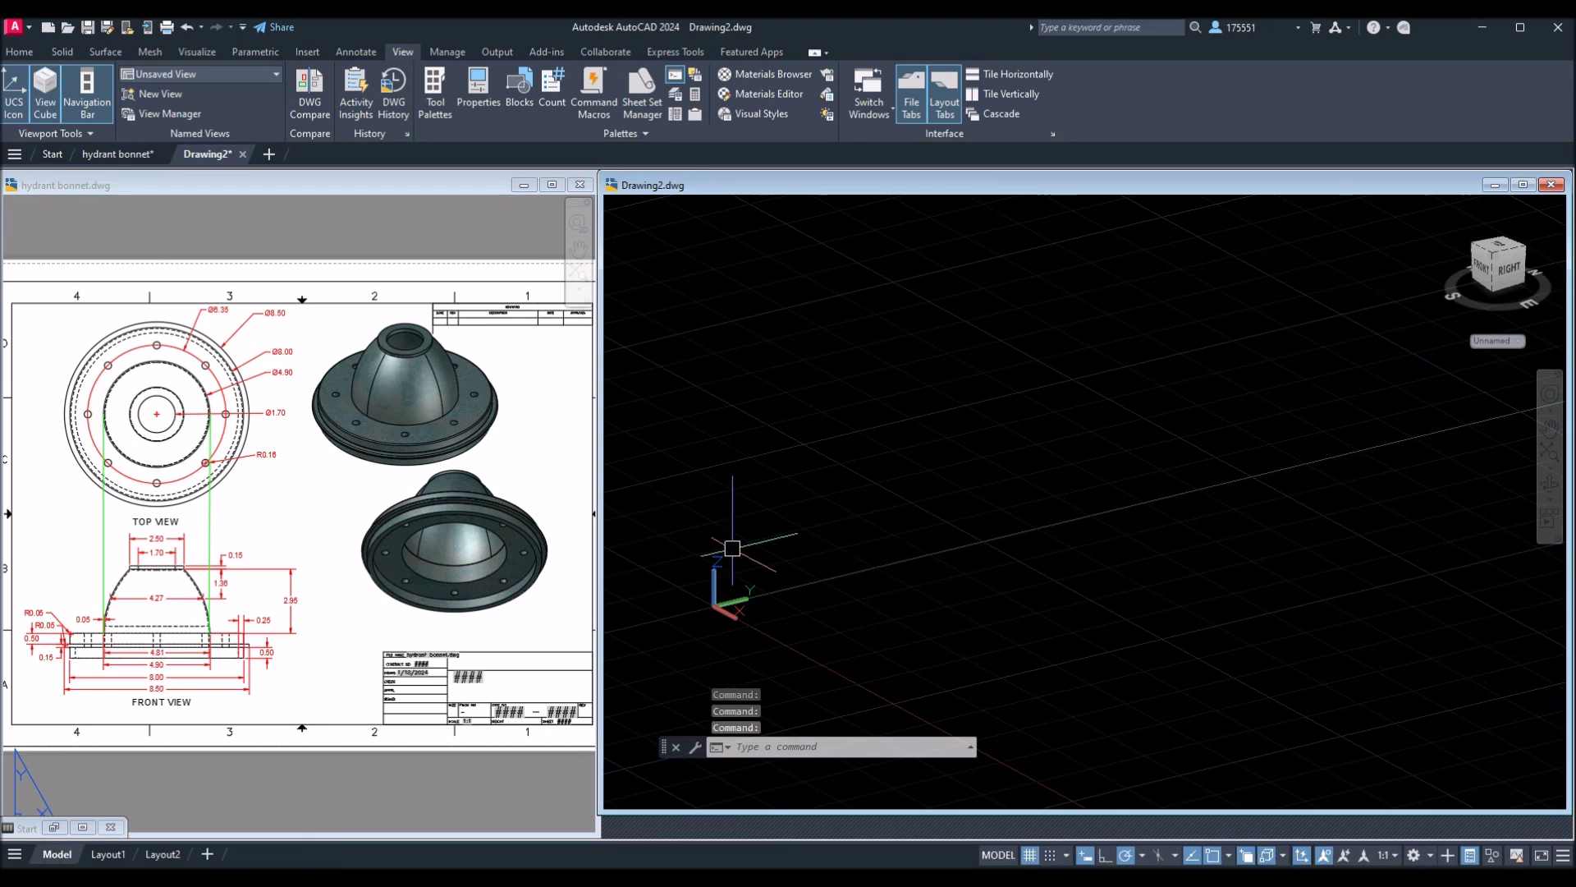
{"action": "left_click_drag", "start_coordinate": [1408, 189], "coordinate": [1313, 209]}
{"action": "right_click", "coordinate": [1457, 332]}
{"action": "left_click", "coordinate": [1515, 365]}
{"action": "left_click_drag", "start_coordinate": [1260, 212], "coordinate": [1335, 189]}
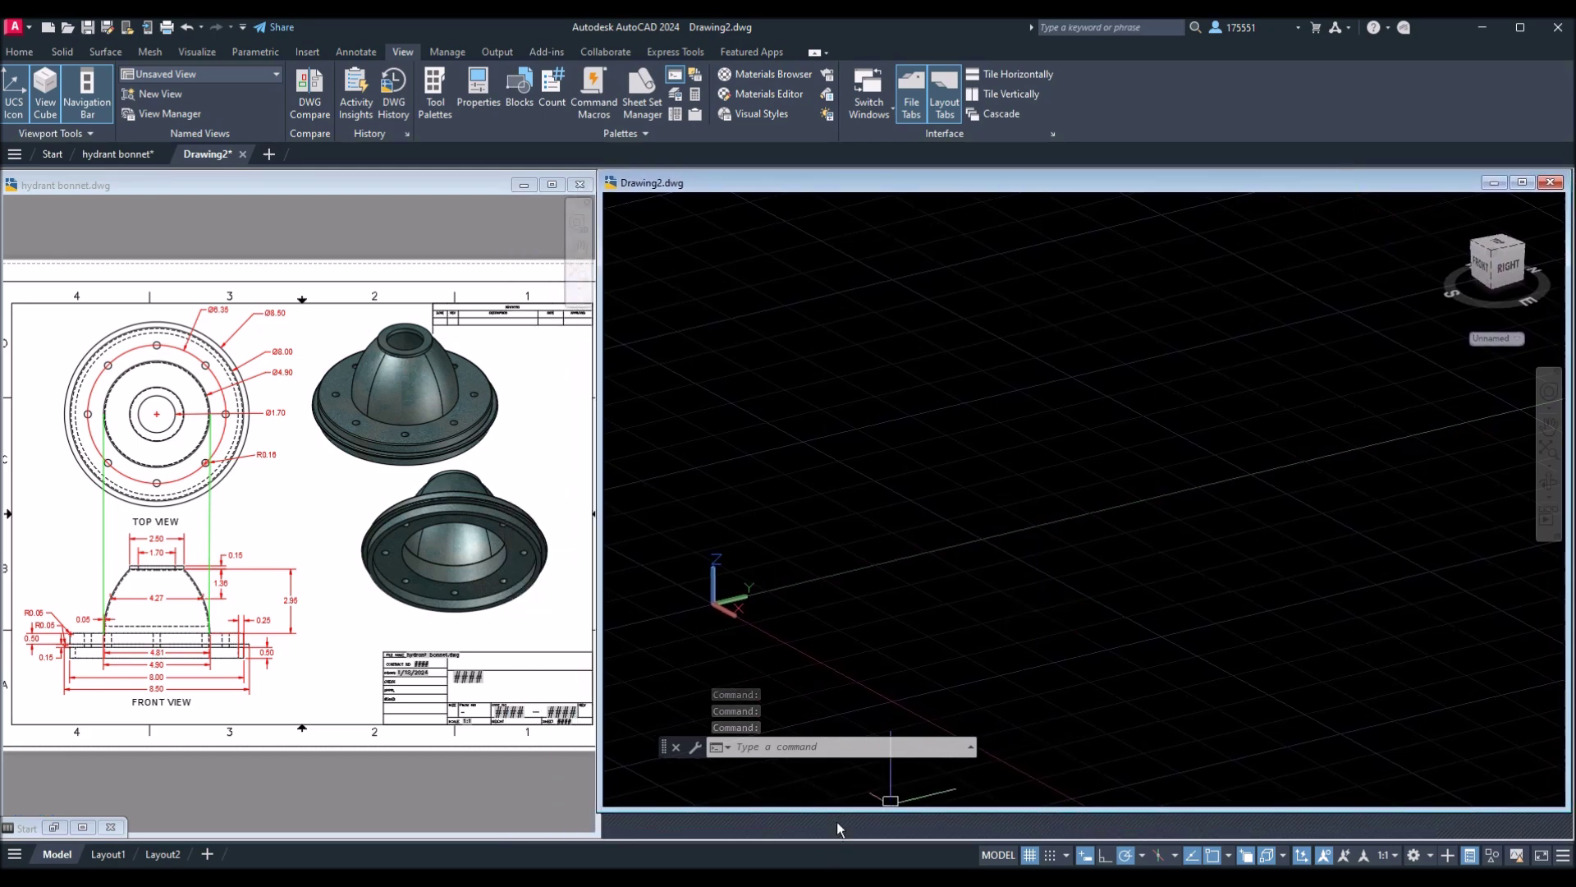
{"action": "left_click_drag", "start_coordinate": [843, 810], "coordinate": [843, 834]}
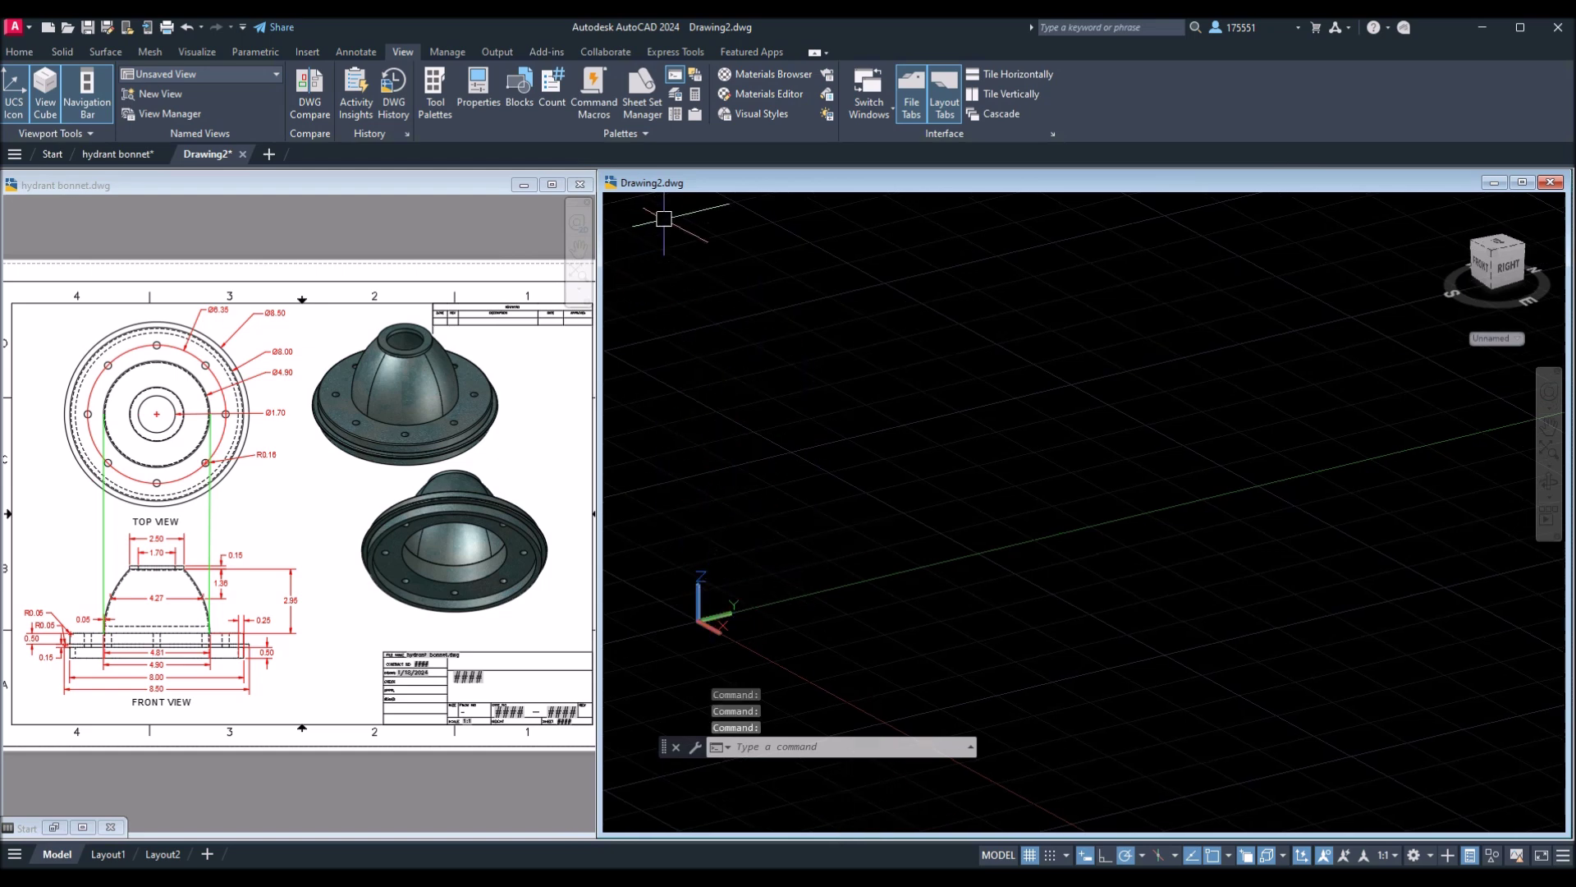
Switch the Drawing2 viewport to the SW Isometric view.
{"action": "left_click", "coordinate": [640, 203]}
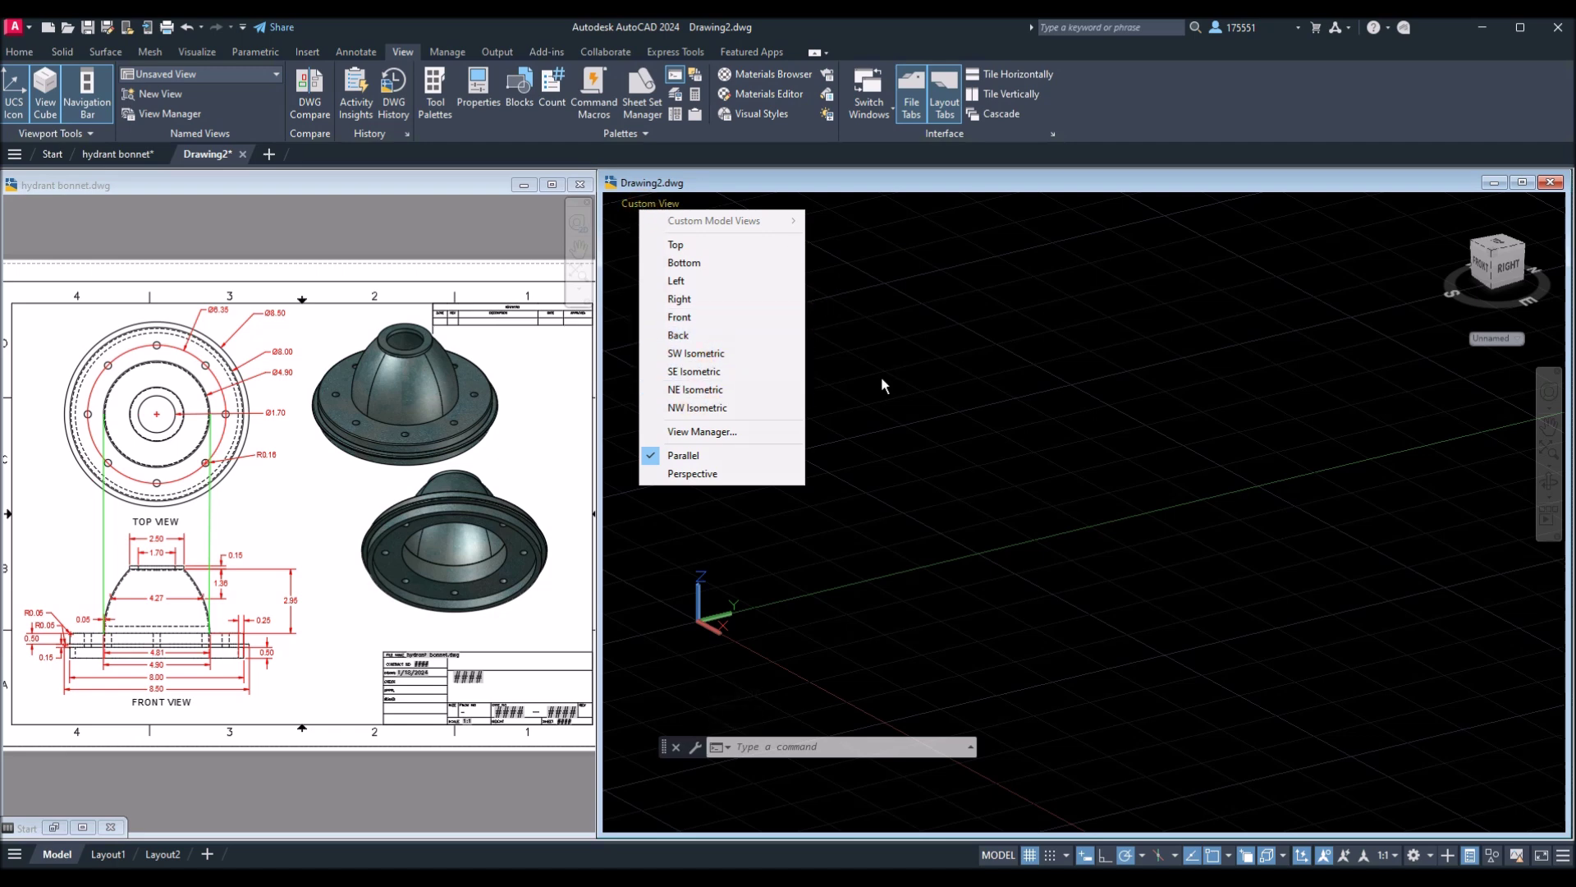
{"action": "left_click", "coordinate": [691, 366]}
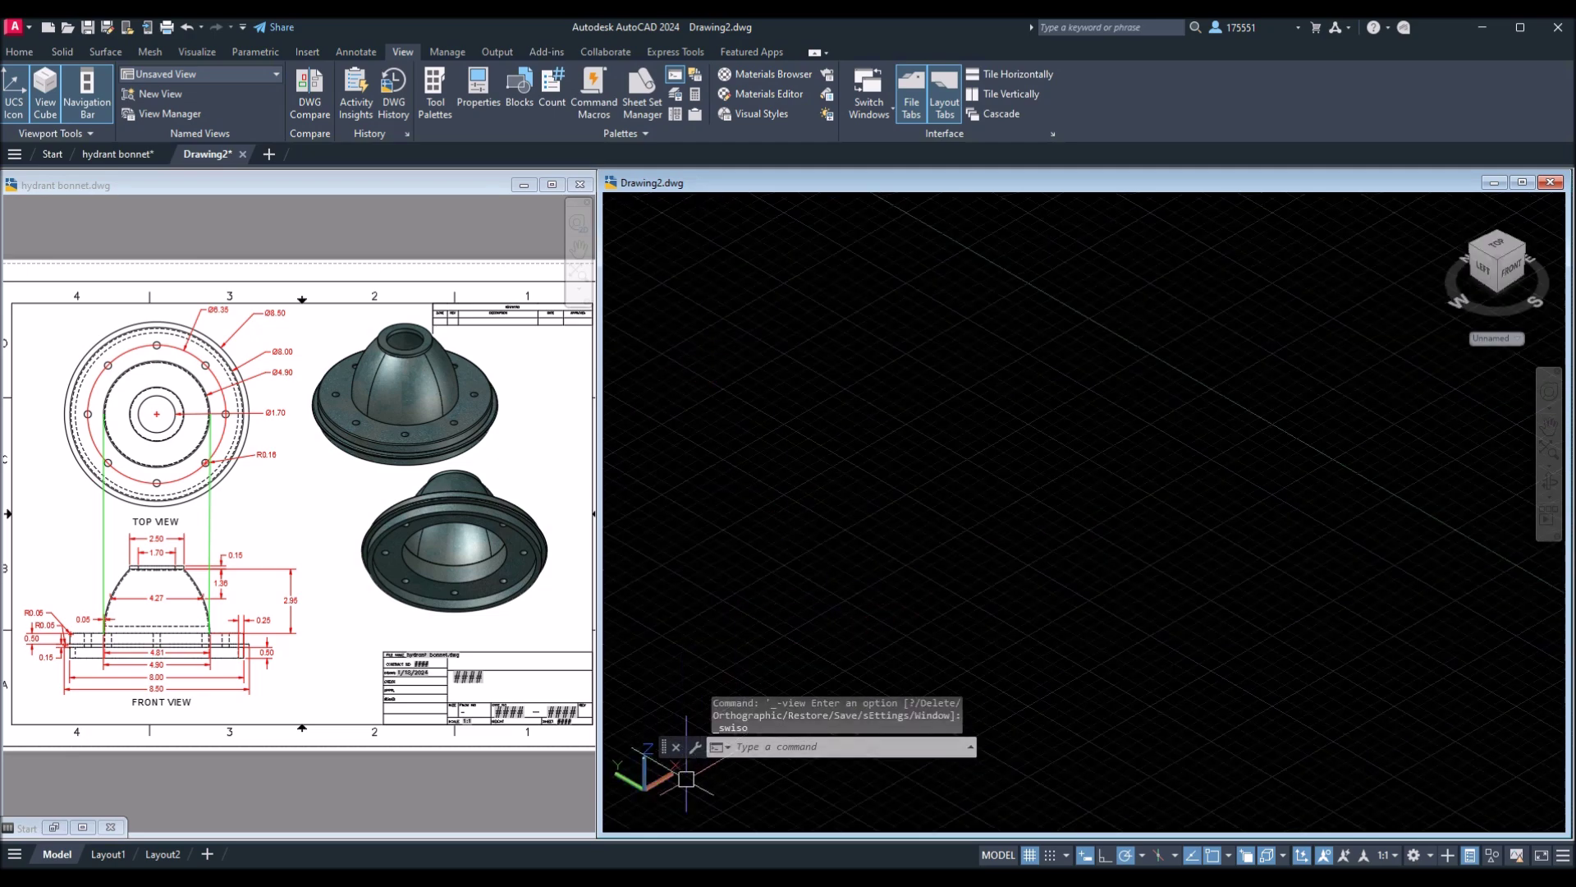
{"action": "left_click", "coordinate": [643, 788]}
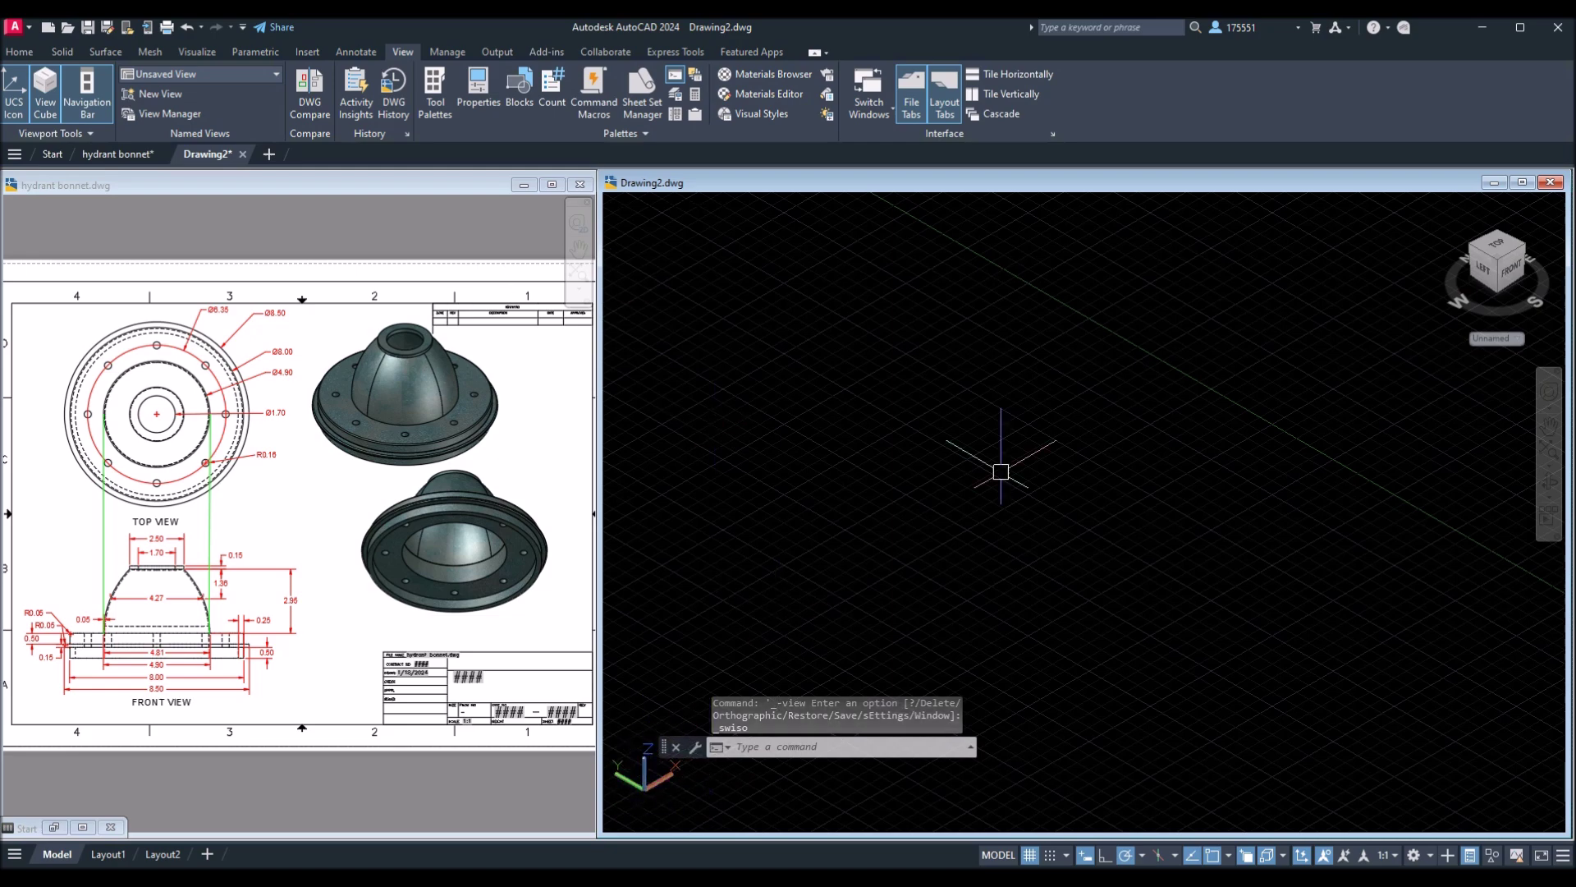
Relocate the UCS with a Z-axis vector, picking a new origin and keeping positive Z pointing straight up.
{"action": "left_click", "coordinate": [19, 52]}
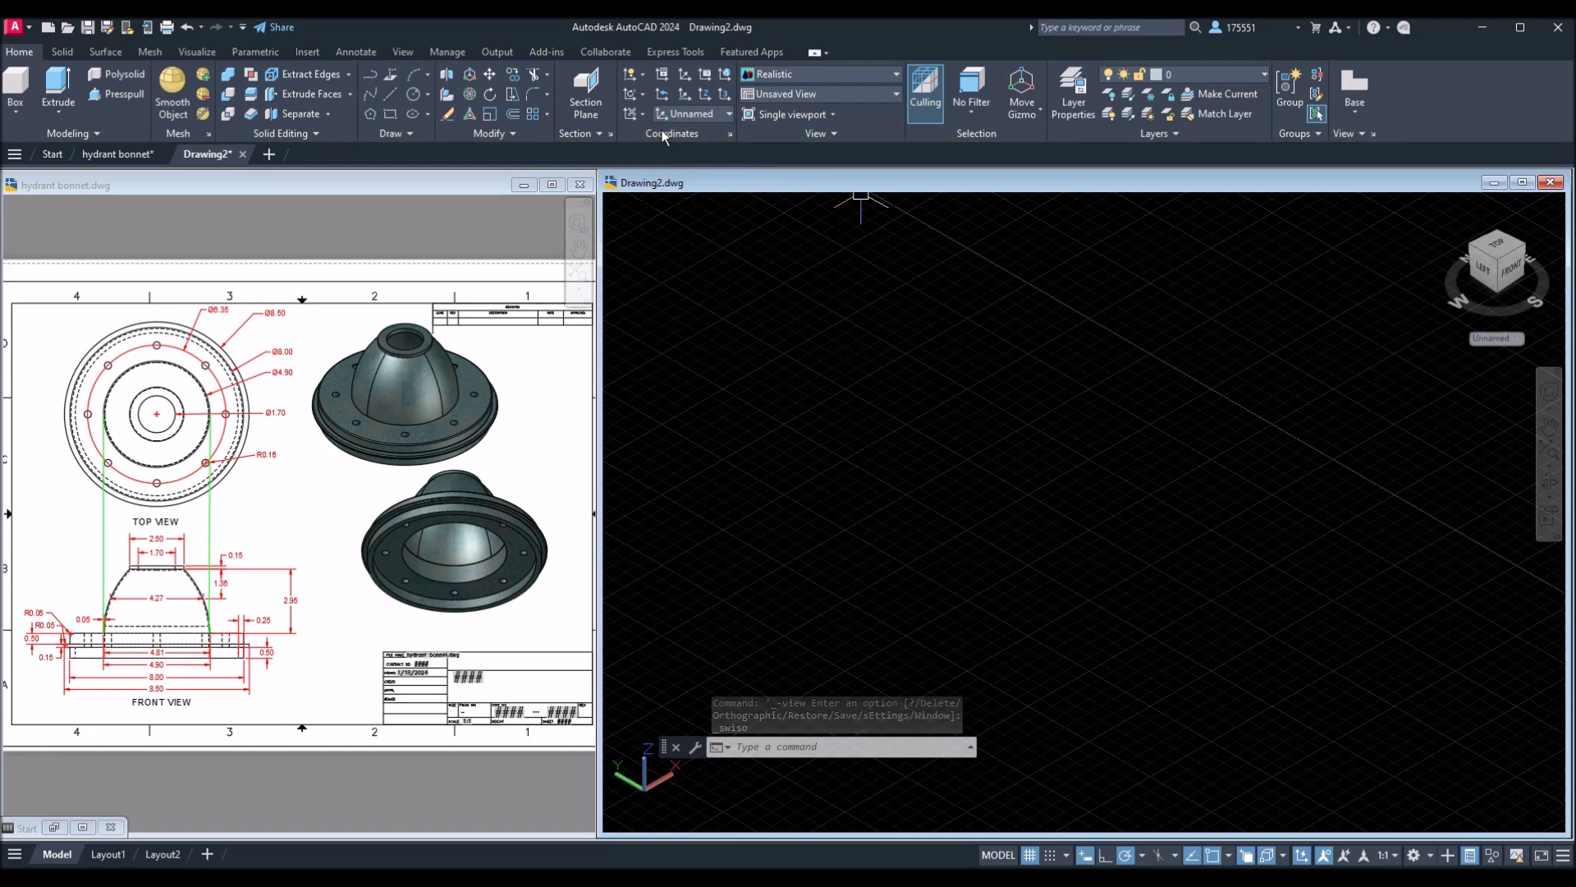
{"action": "left_click", "coordinate": [704, 94]}
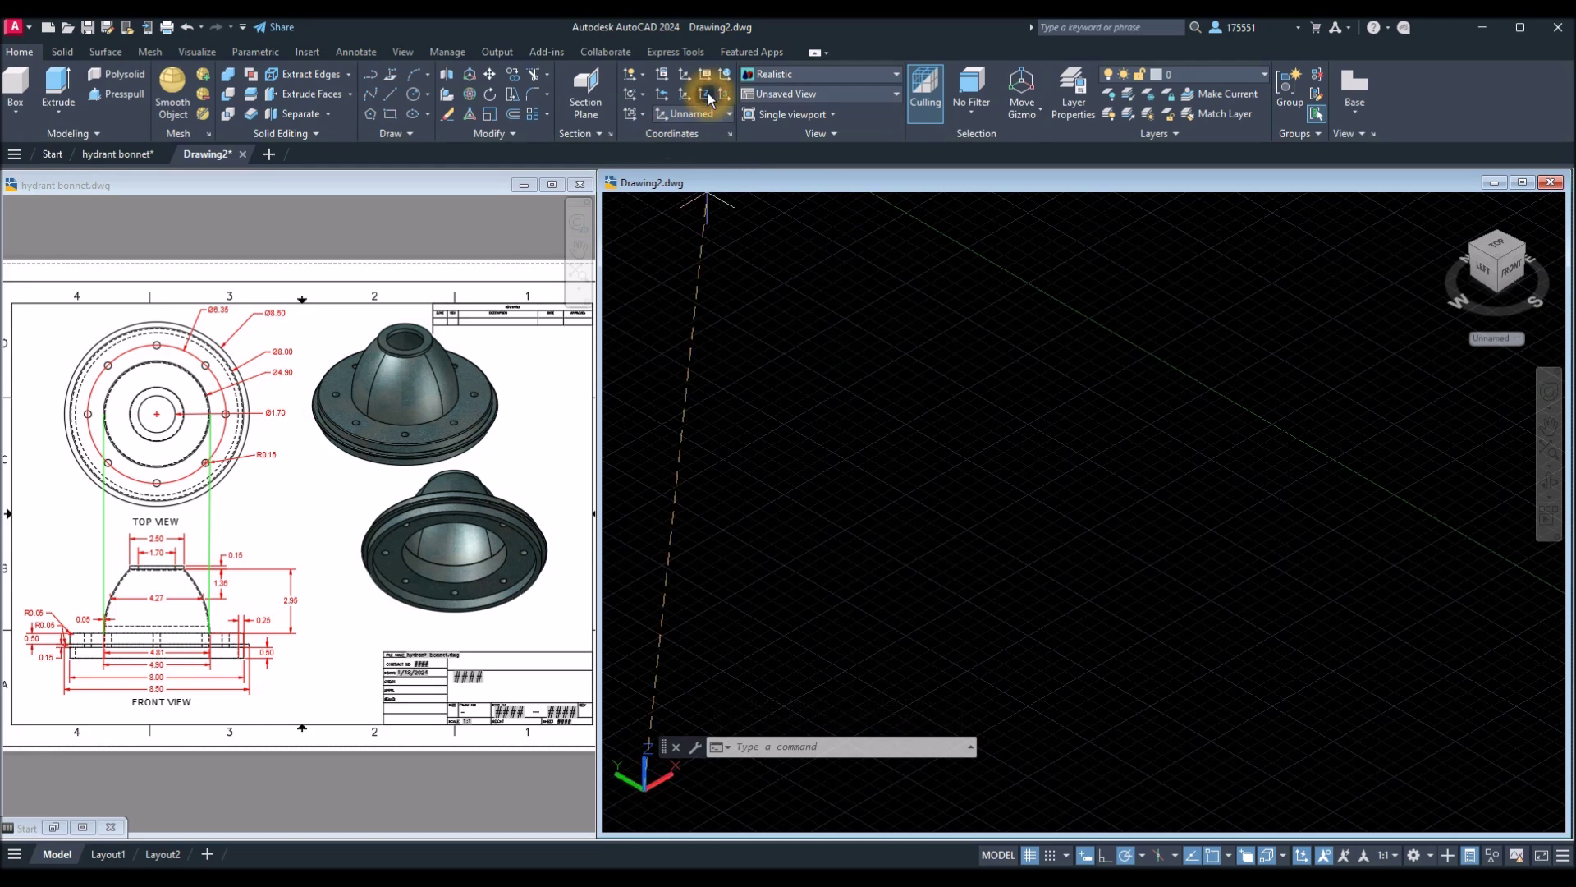
{"action": "left_click", "coordinate": [669, 588]}
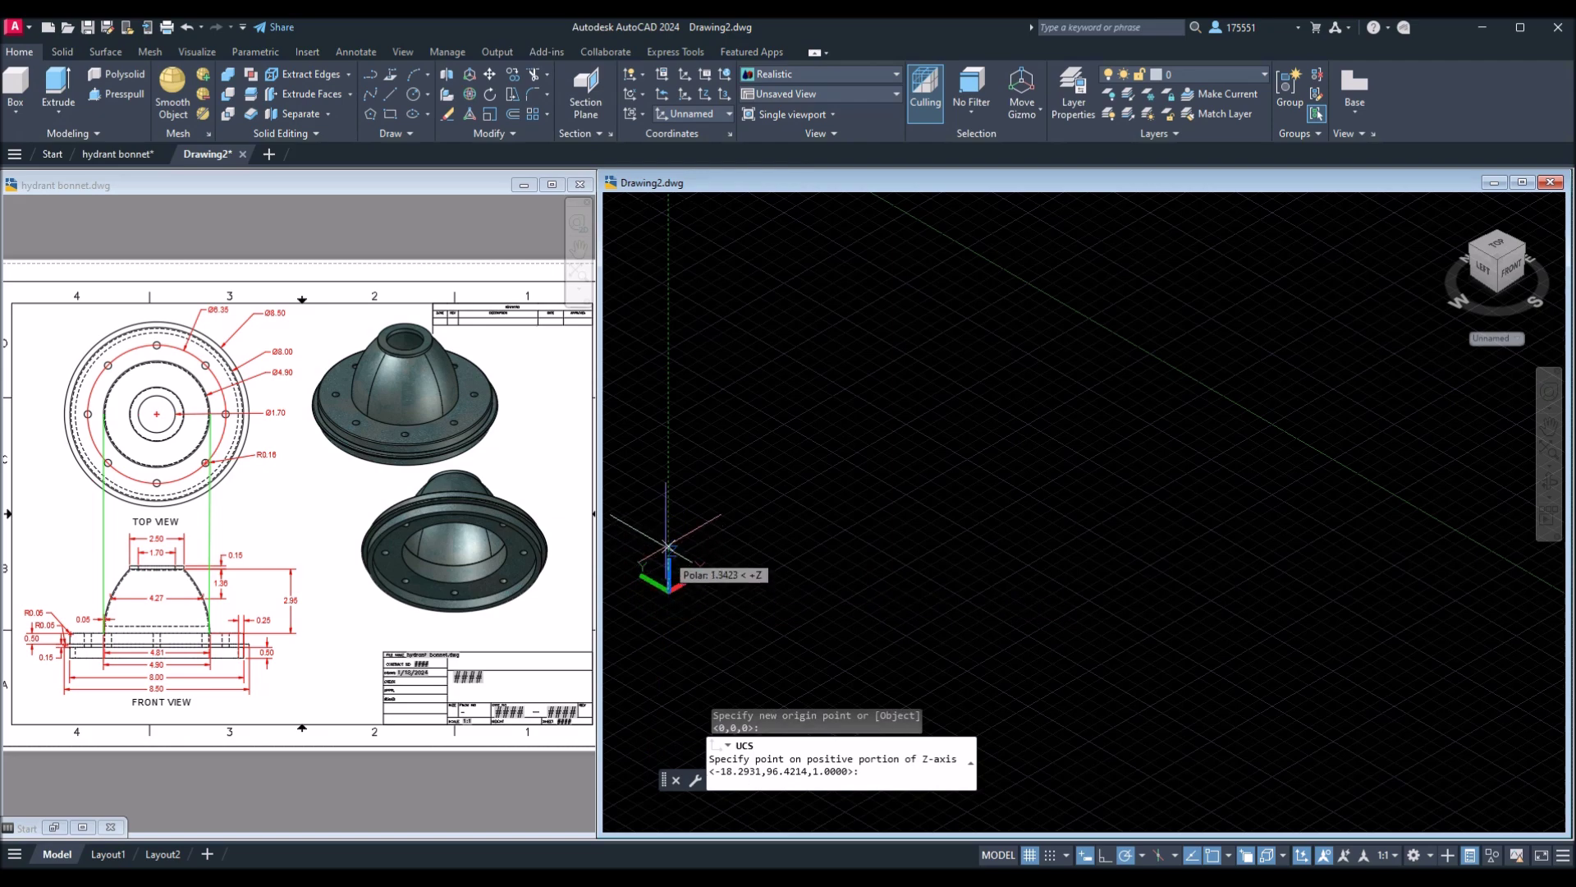
{"action": "left_click", "coordinate": [662, 471]}
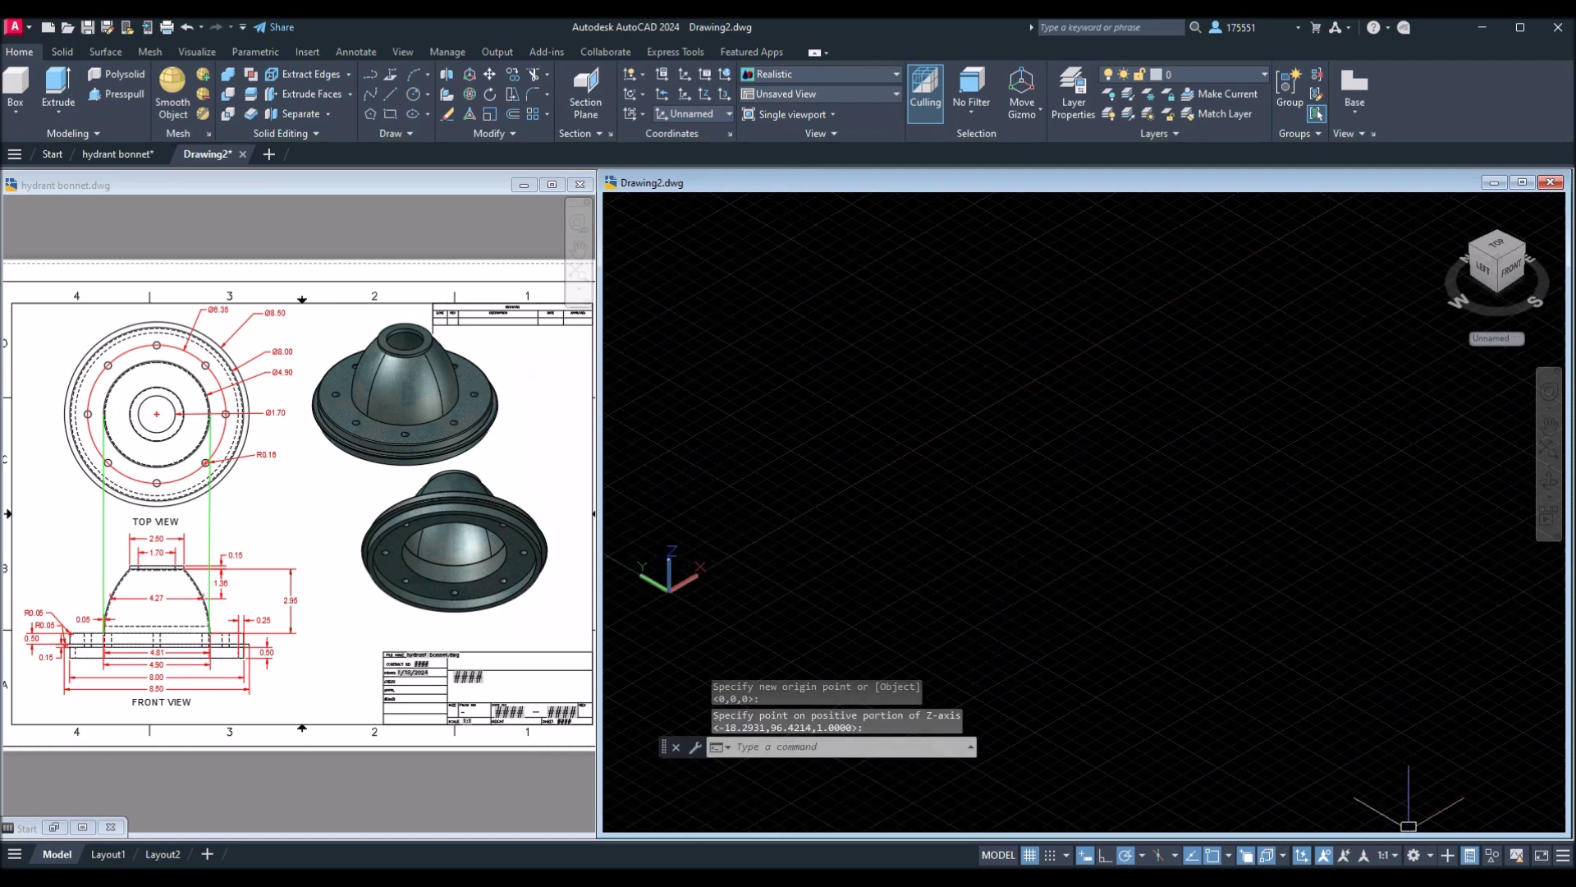
Check the drafting aid settings for Drawing2, including dynamic input and 3D Object Snap.
{"action": "left_click", "coordinate": [1081, 855]}
{"action": "left_click", "coordinate": [1087, 857]}
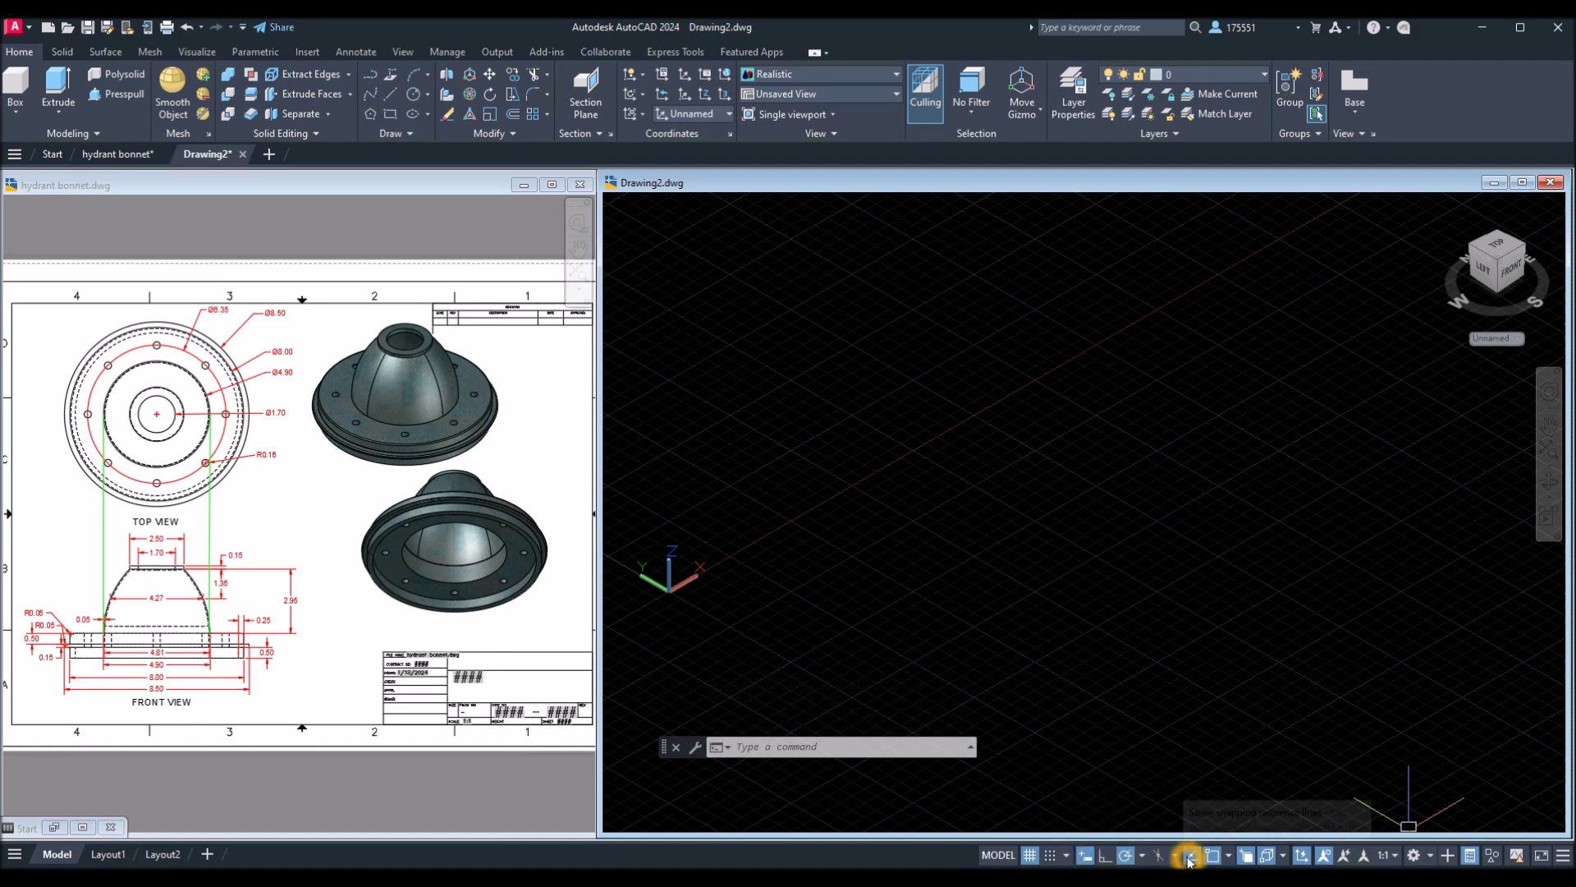
{"action": "left_click", "coordinate": [1264, 856]}
{"action": "left_click", "coordinate": [1246, 858]}
{"action": "left_click", "coordinate": [1274, 858]}
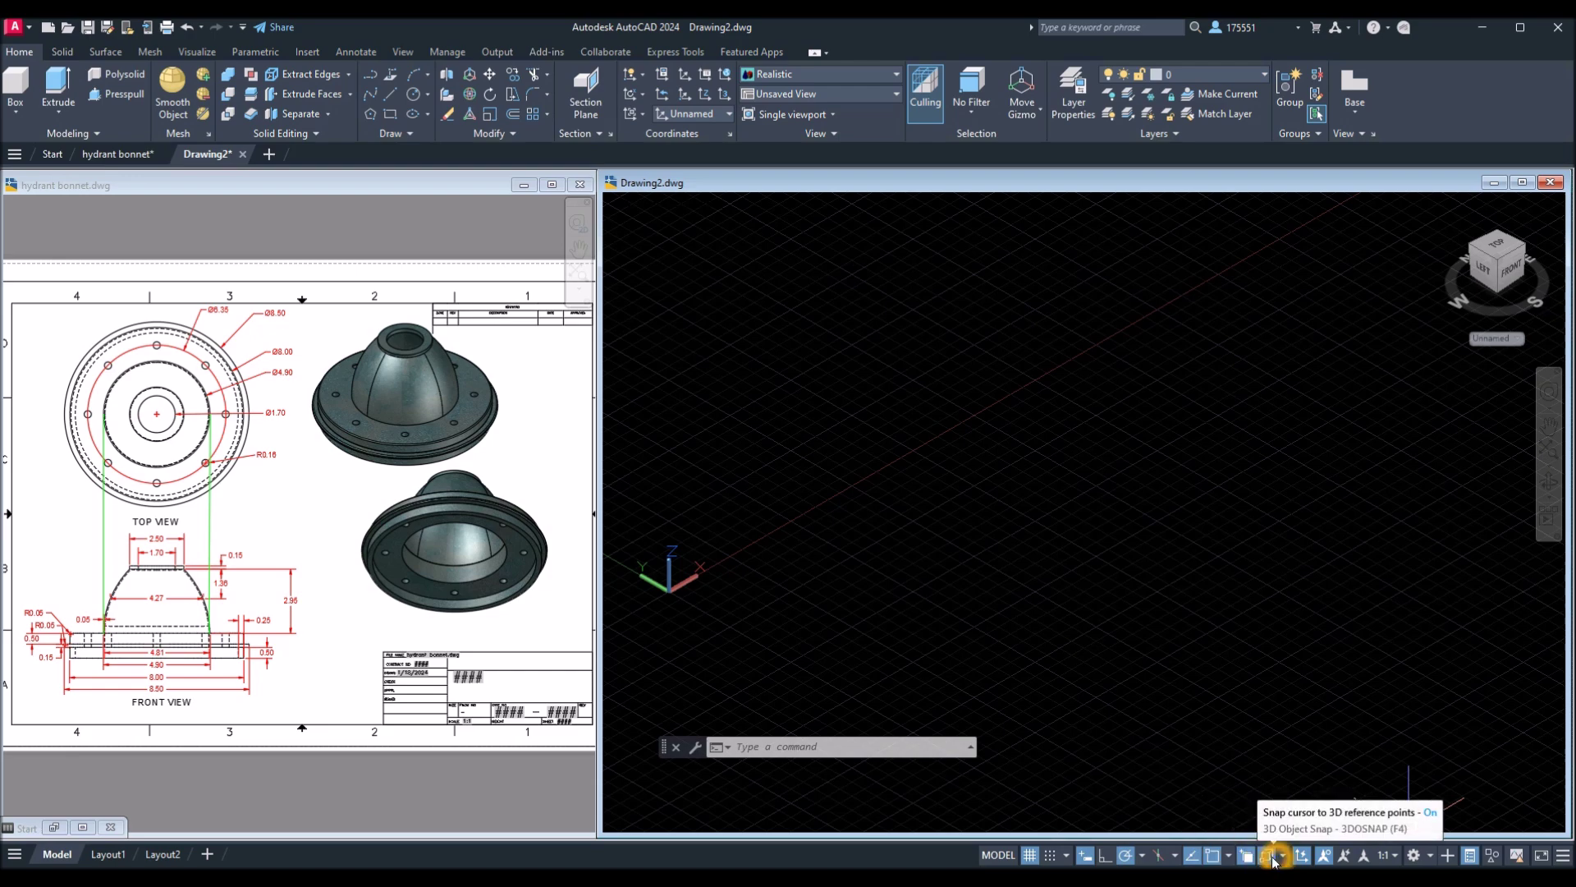
{"action": "left_click", "coordinate": [1299, 857]}
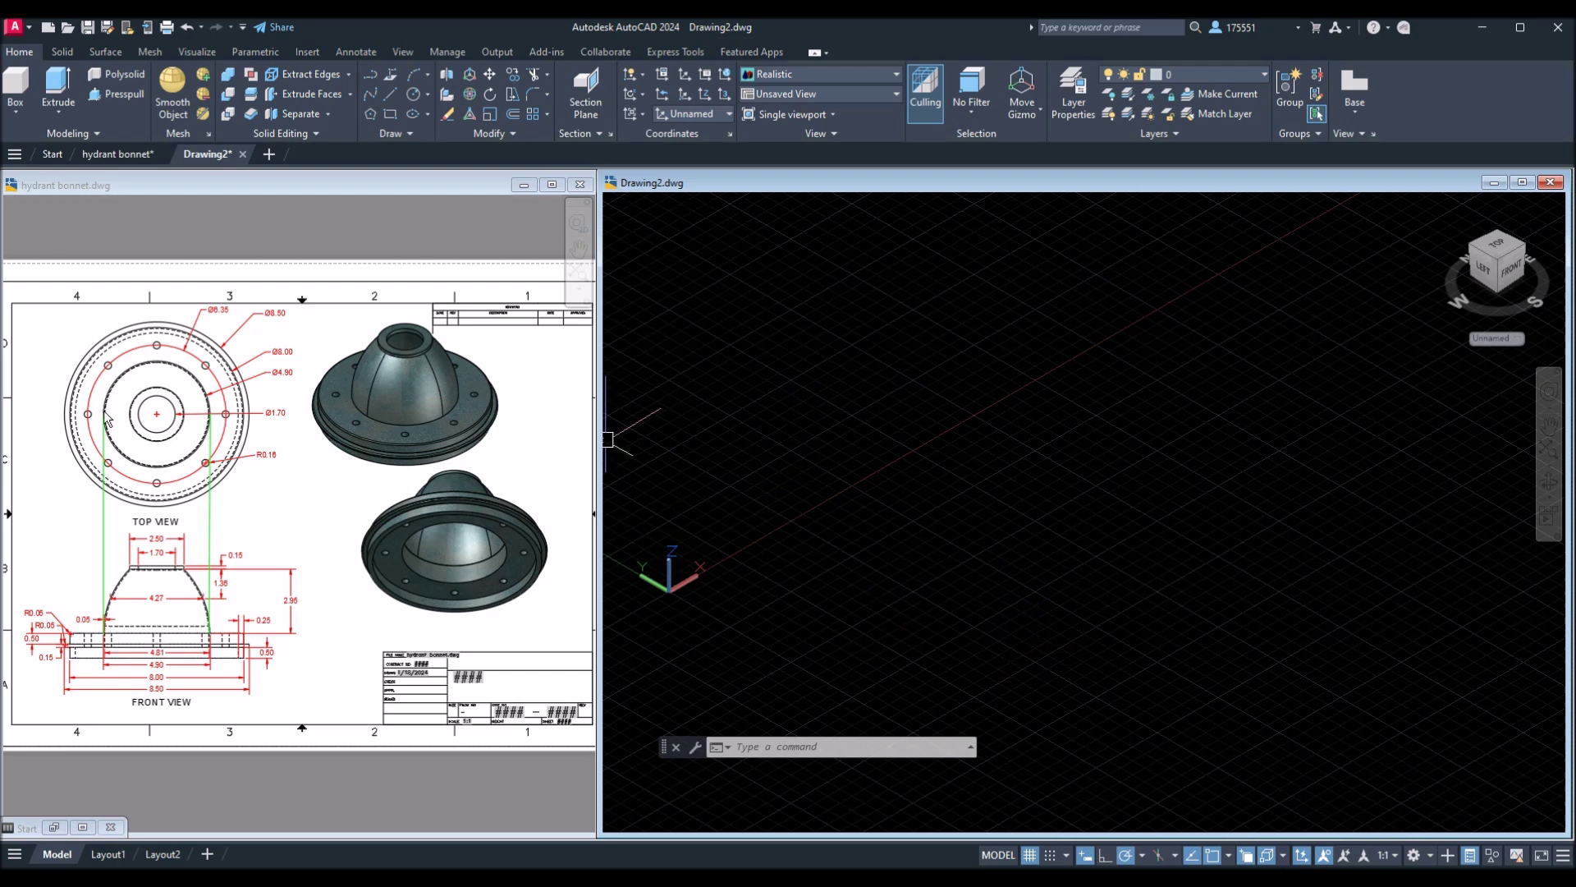
Examine the green projection line and the overall dome height dimension in the hydrant bonnet drawing.
{"action": "left_click", "coordinate": [191, 519]}
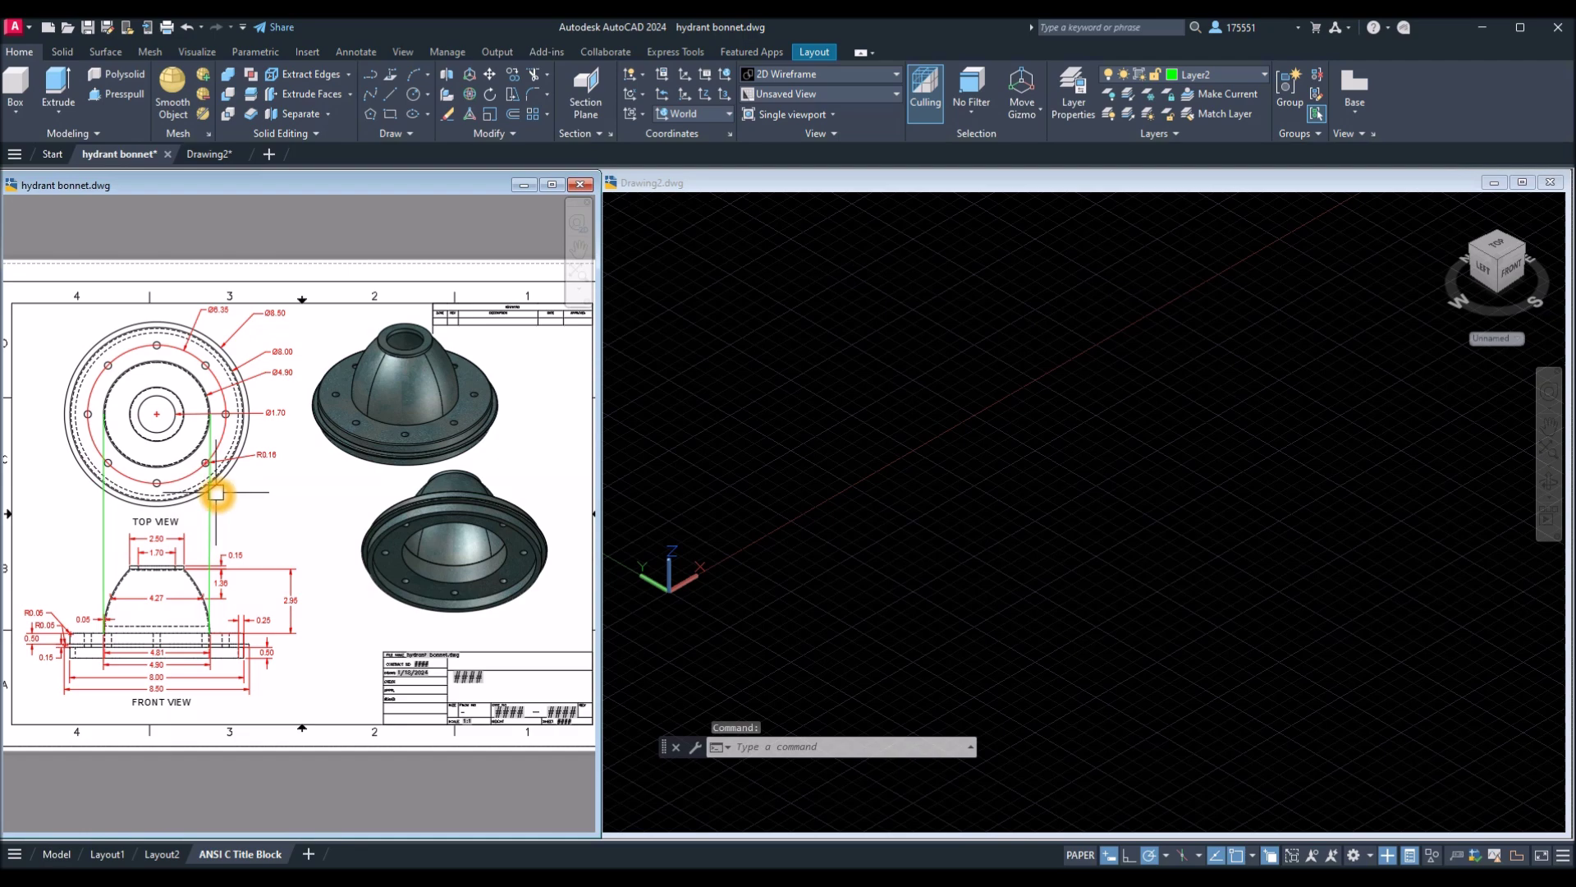
{"action": "left_click", "coordinate": [211, 492]}
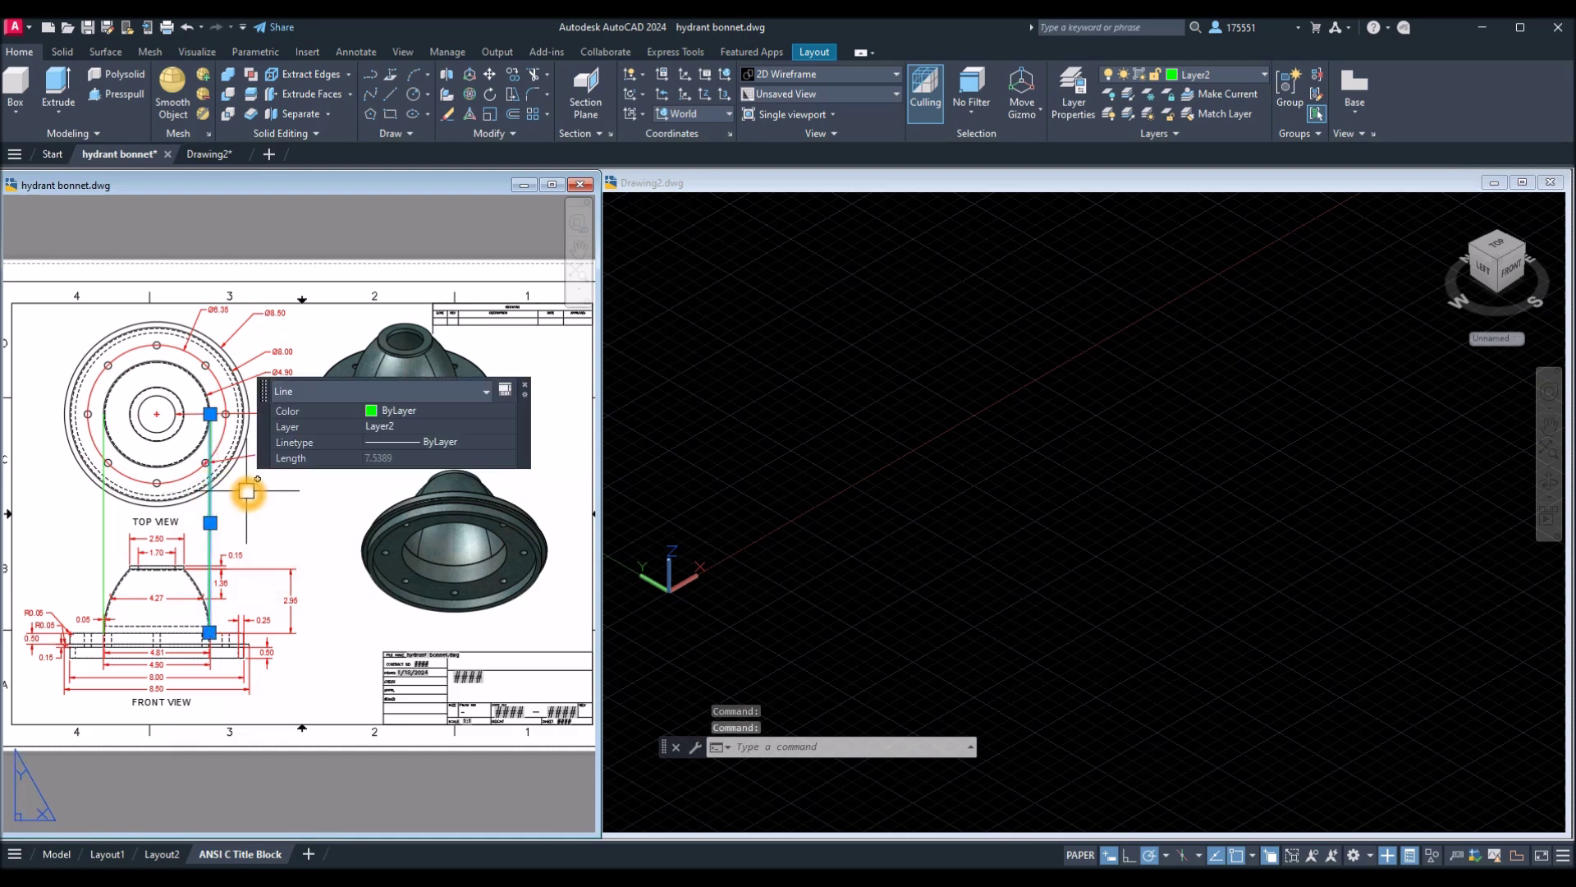
{"action": "key", "text": "Escape"}
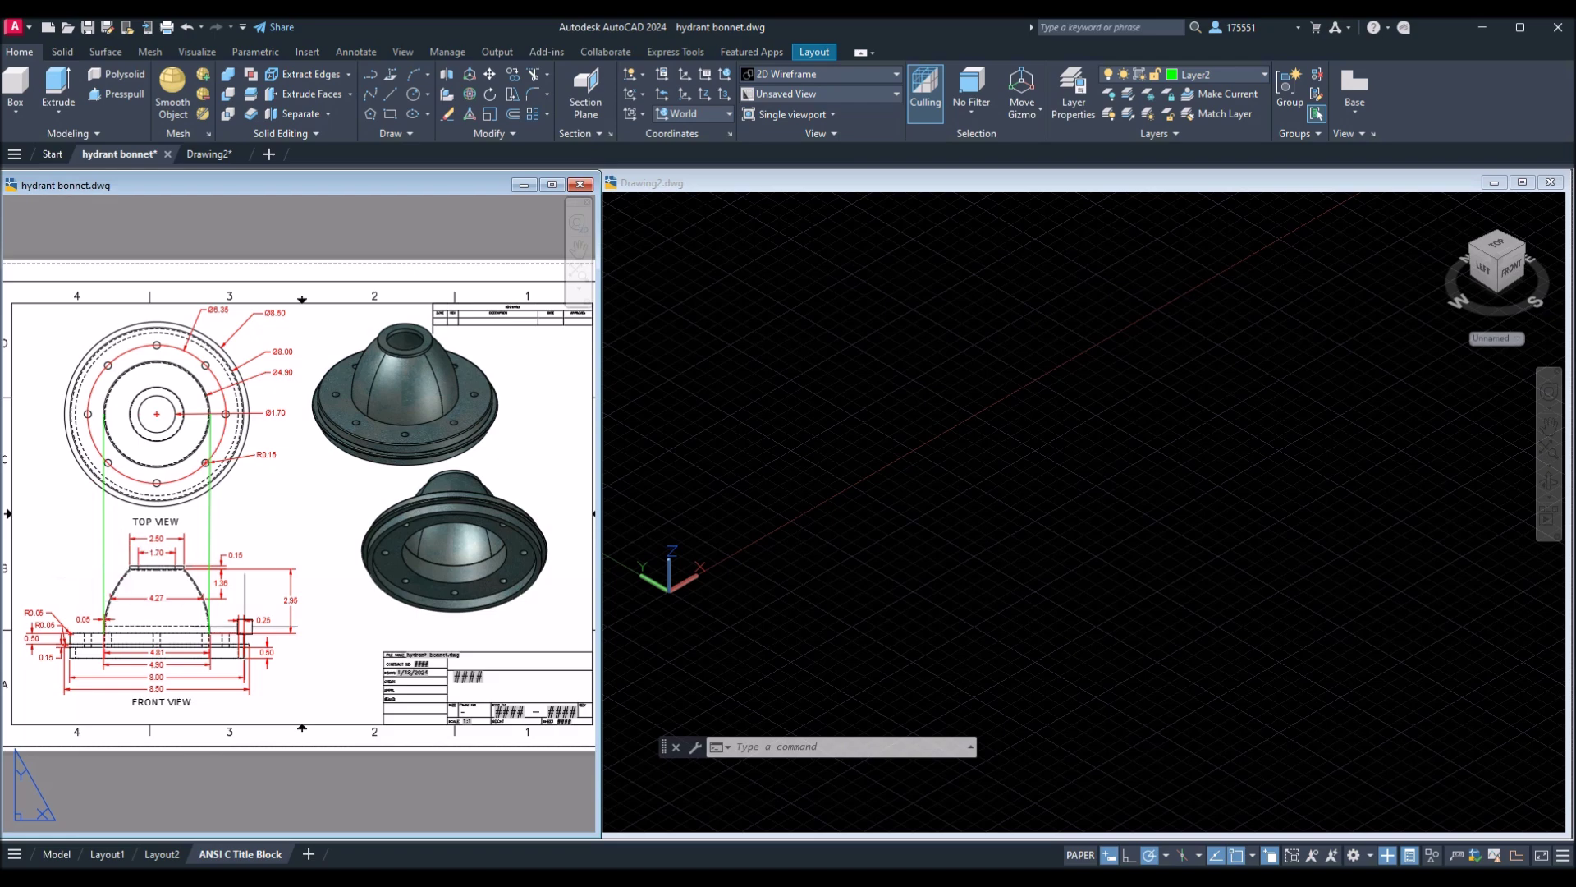
{"action": "left_click", "coordinate": [267, 634]}
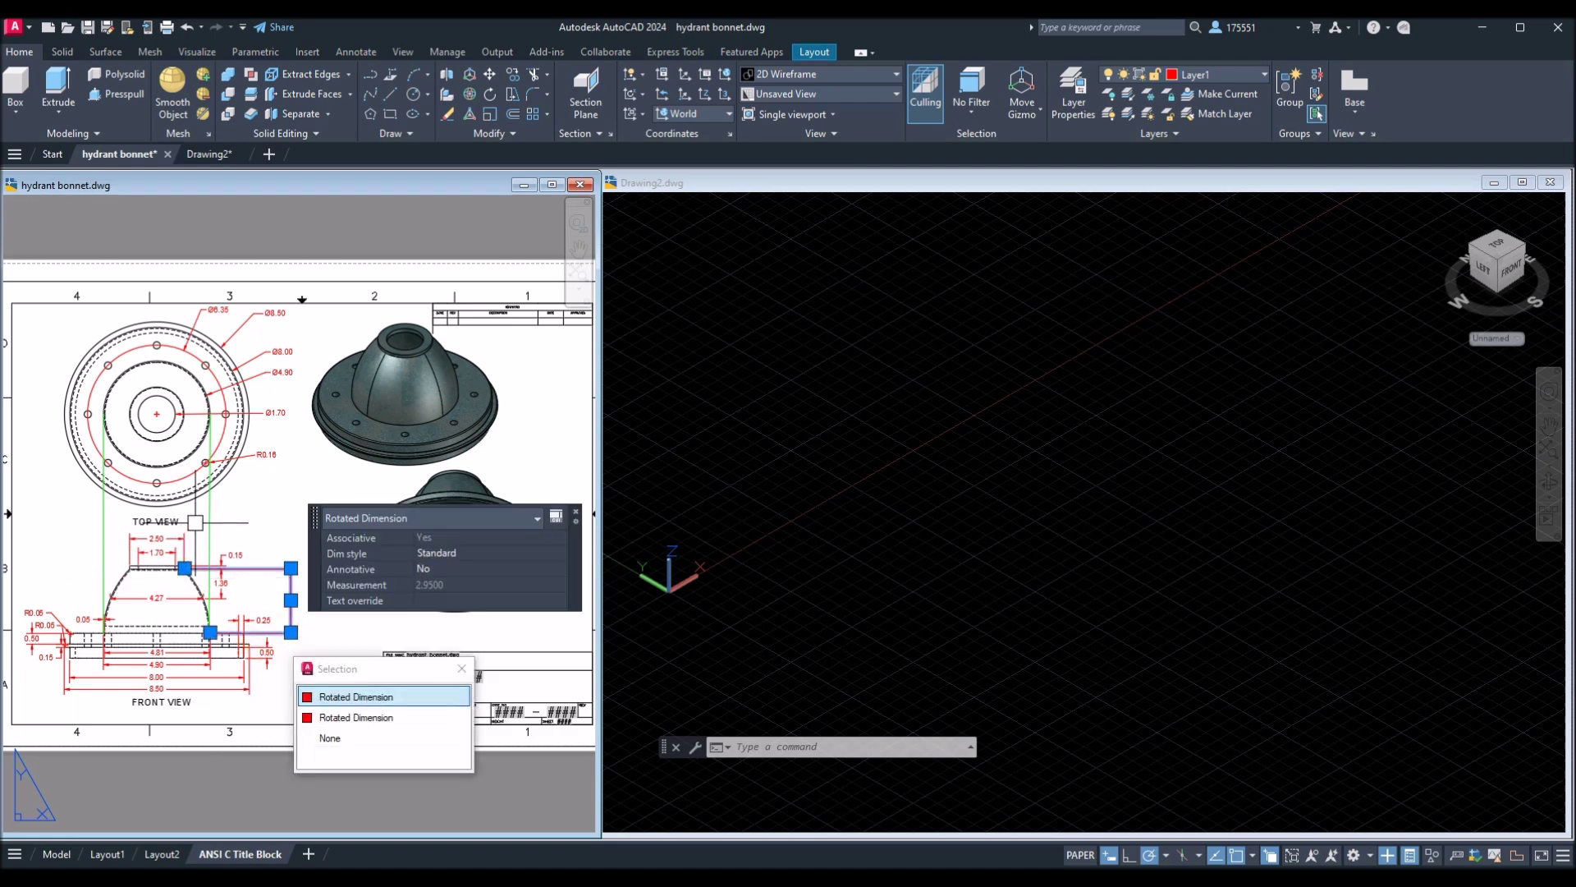
{"action": "key", "text": "Escape"}
{"action": "left_click", "coordinate": [209, 432]}
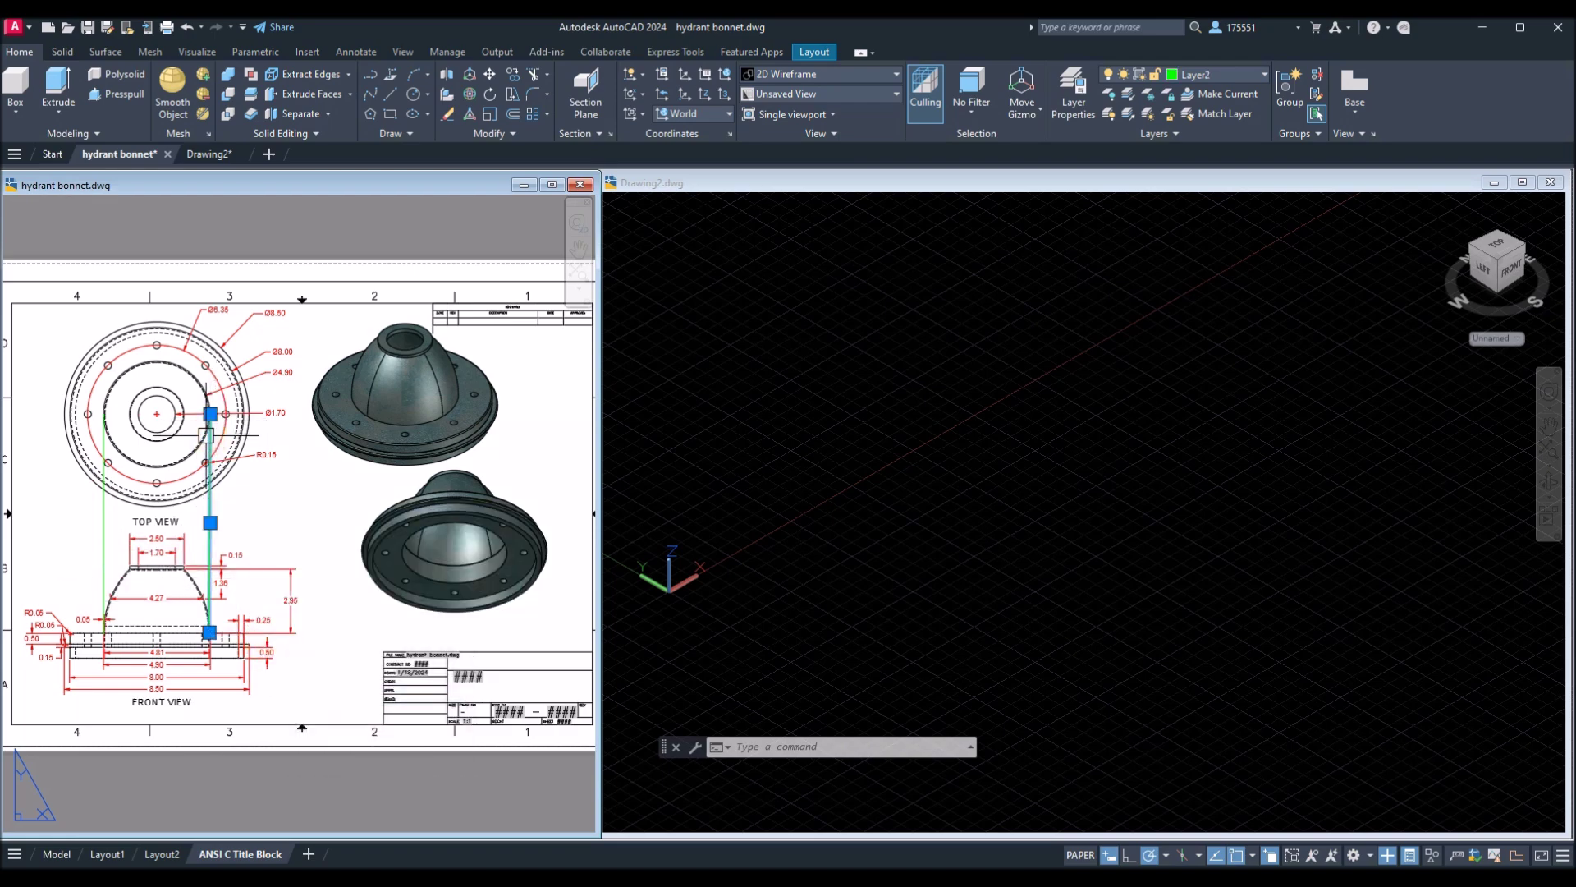
{"action": "key", "text": "Escape"}
{"action": "left_click", "coordinate": [830, 515]}
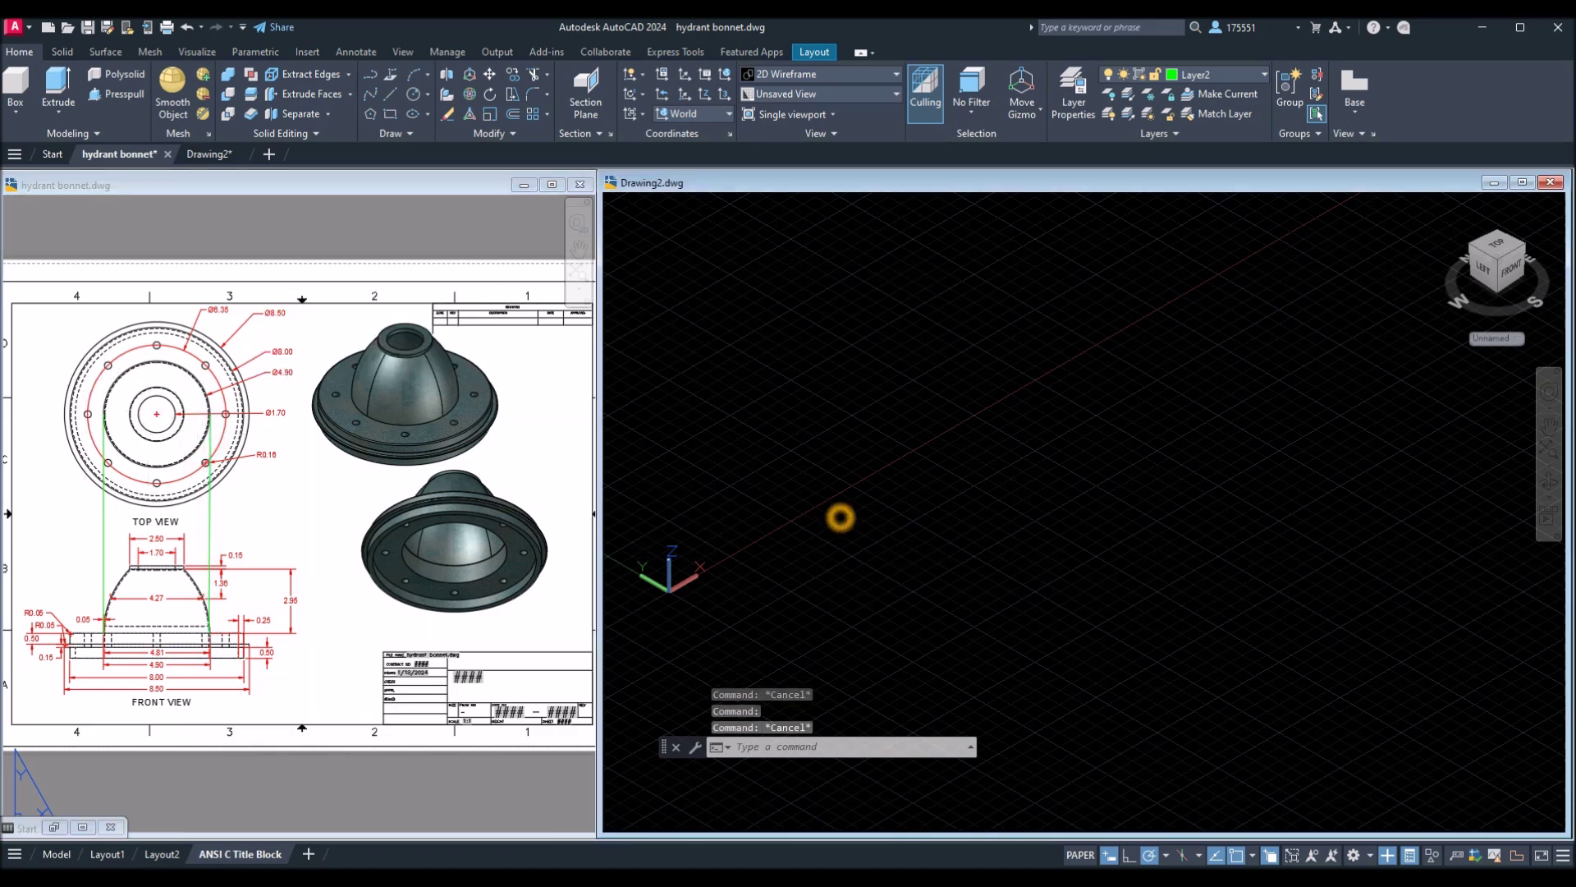
{"action": "type", "text": "c"}
{"action": "key", "text": "Return"}
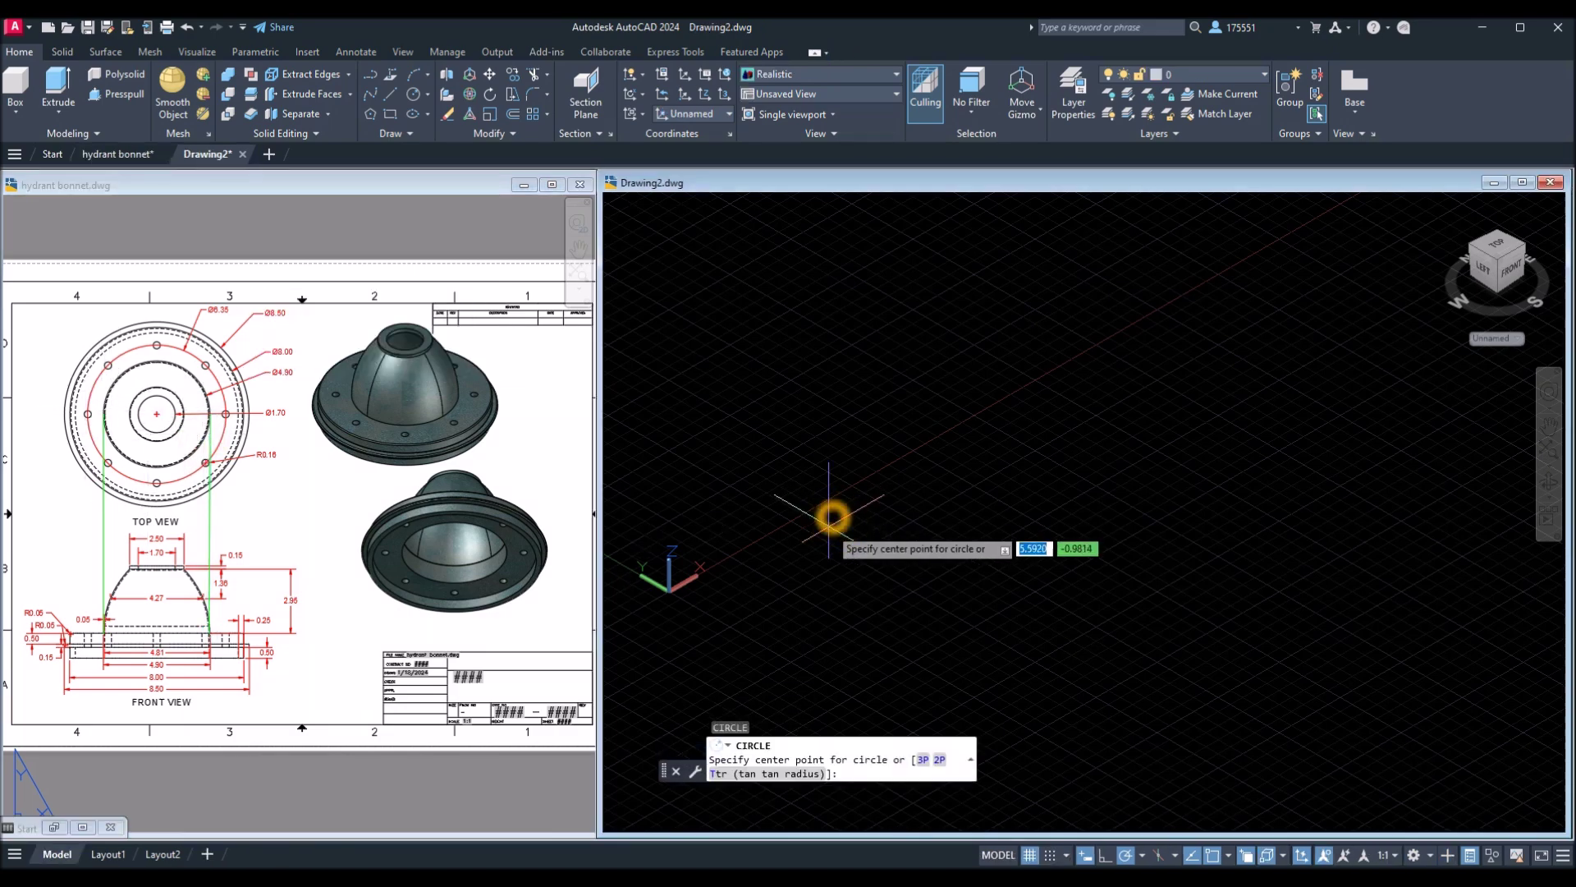
{"action": "left_click", "coordinate": [140, 775]}
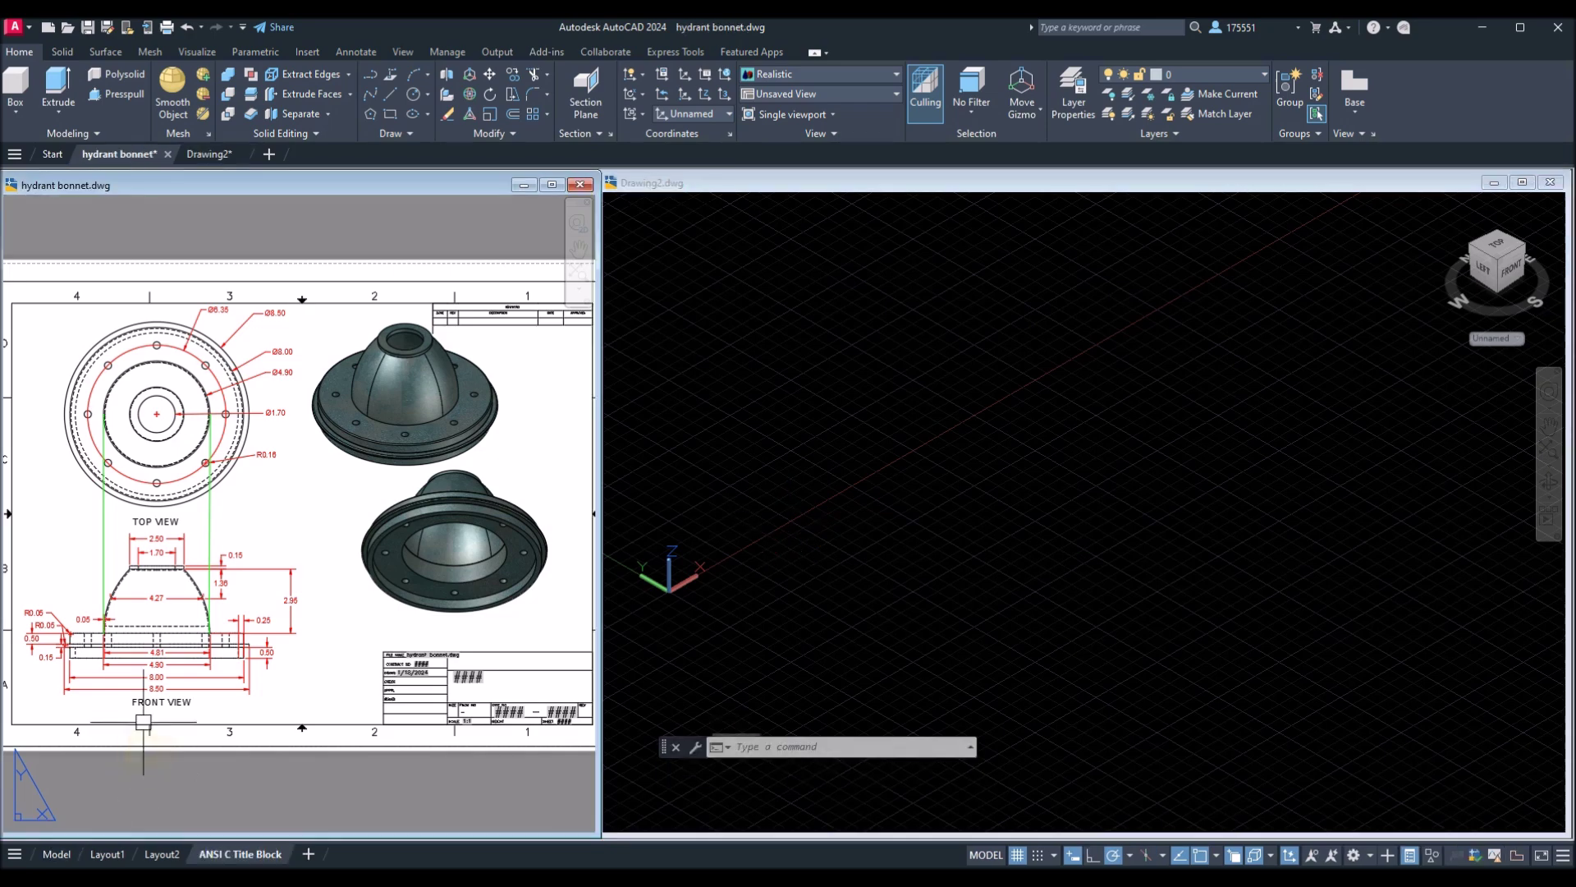
Draw the dome's base circle in Drawing2 with a diameter of 4.9, checking it against the reference front view.
{"action": "scroll", "coordinate": [136, 693], "scroll_direction": "up", "scroll_amount": 2}
{"action": "scroll", "coordinate": [136, 694], "scroll_direction": "up", "scroll_amount": 2}
{"action": "middle_click_drag", "start_coordinate": [134, 703], "coordinate": [218, 776]}
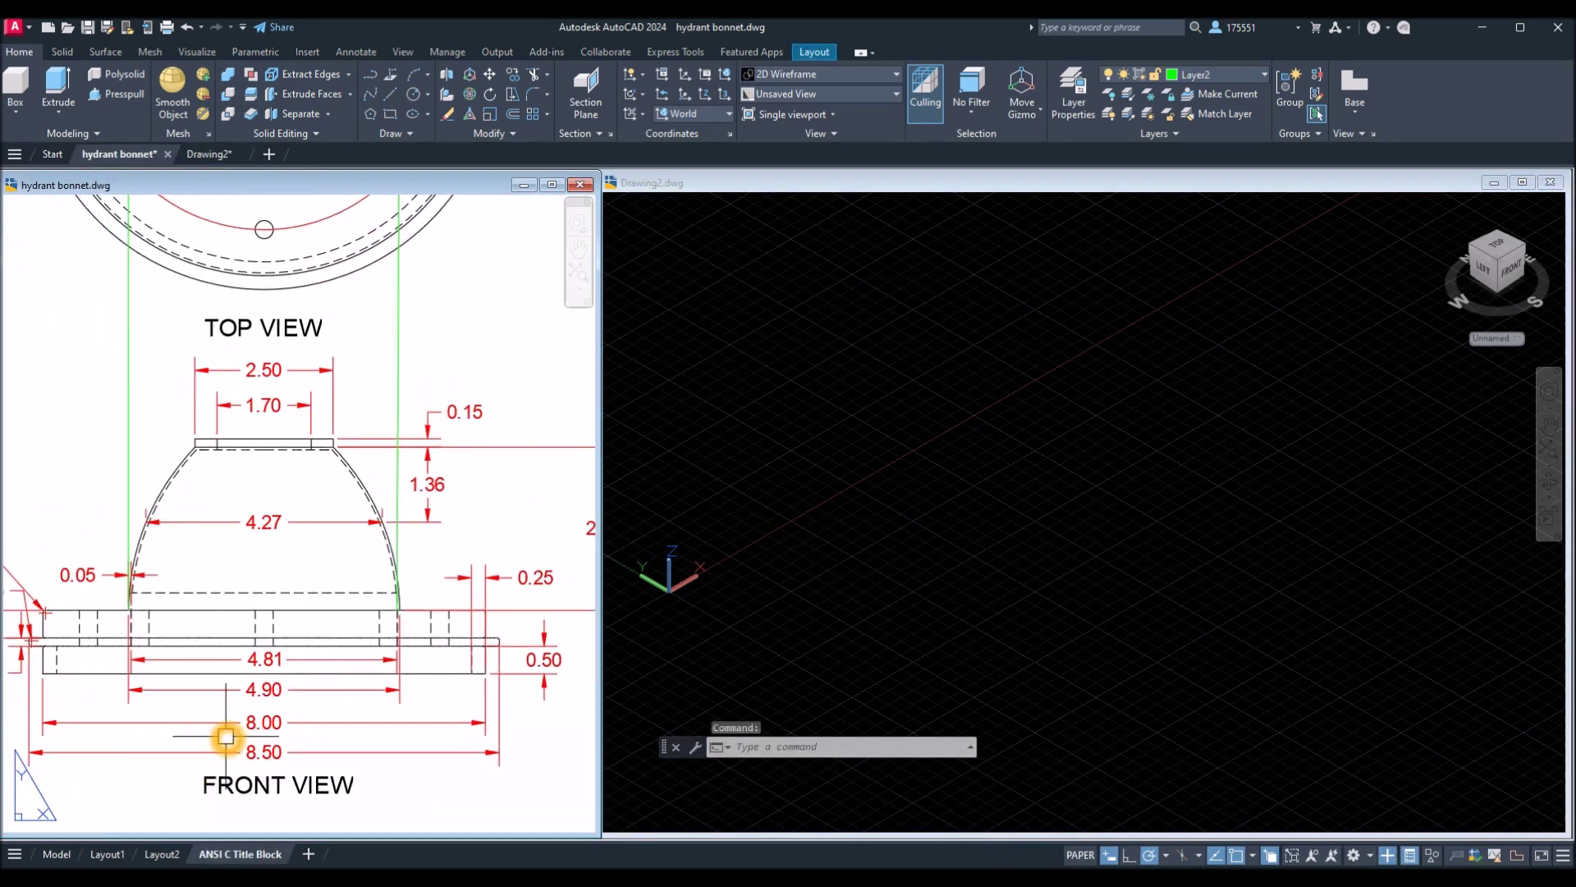
{"action": "scroll", "coordinate": [226, 736], "scroll_direction": "down", "scroll_amount": 2}
{"action": "left_click", "coordinate": [823, 627]}
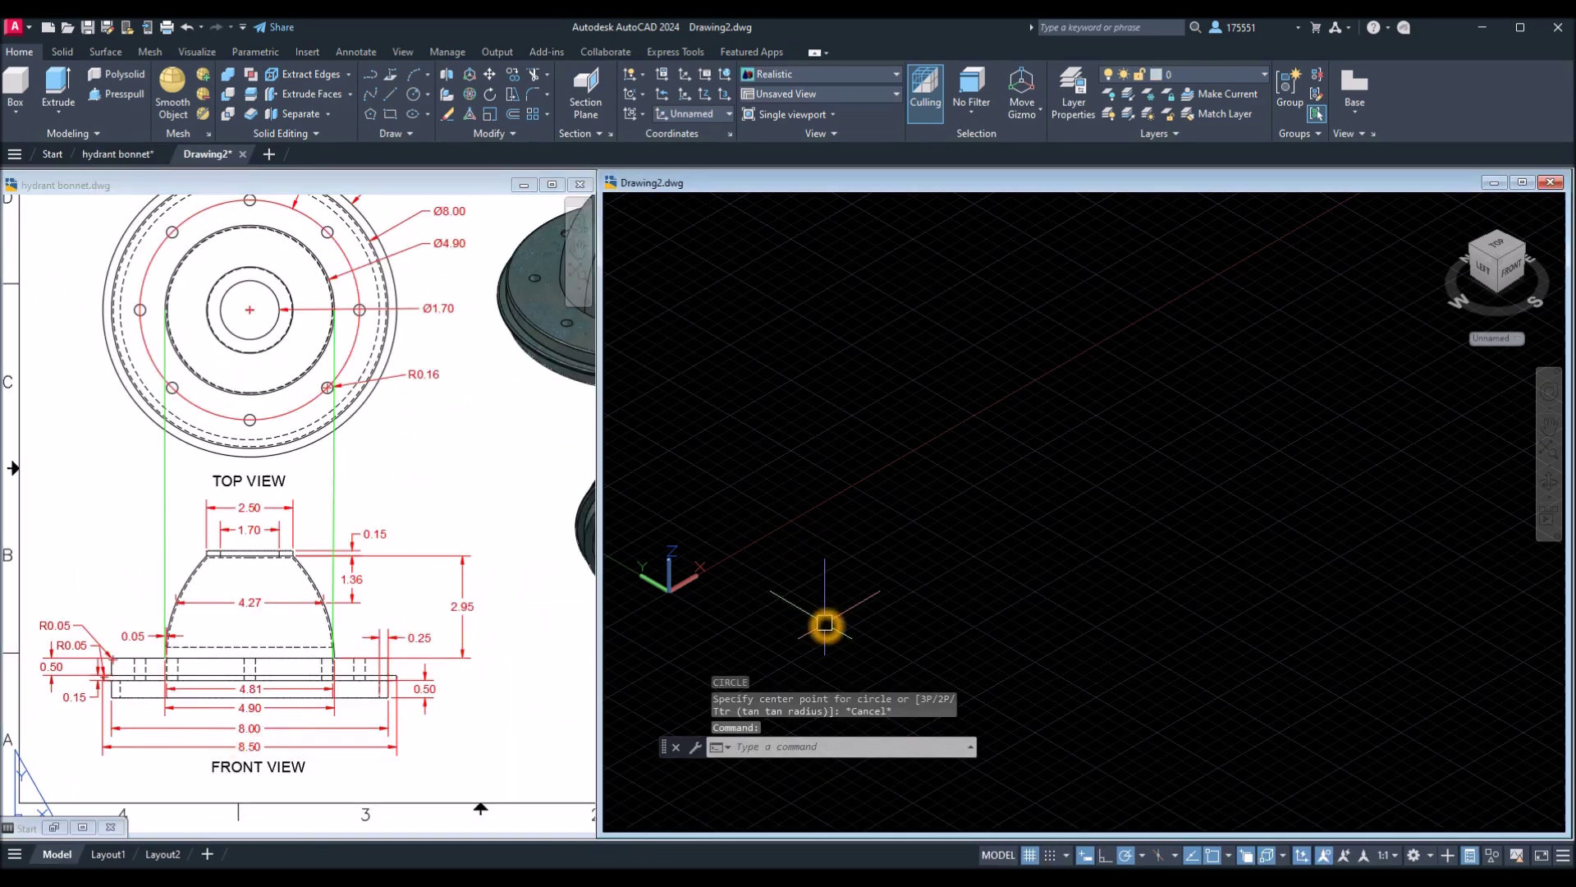
{"action": "type", "text": "c"}
{"action": "key", "text": "Return"}
{"action": "left_click", "coordinate": [892, 528]}
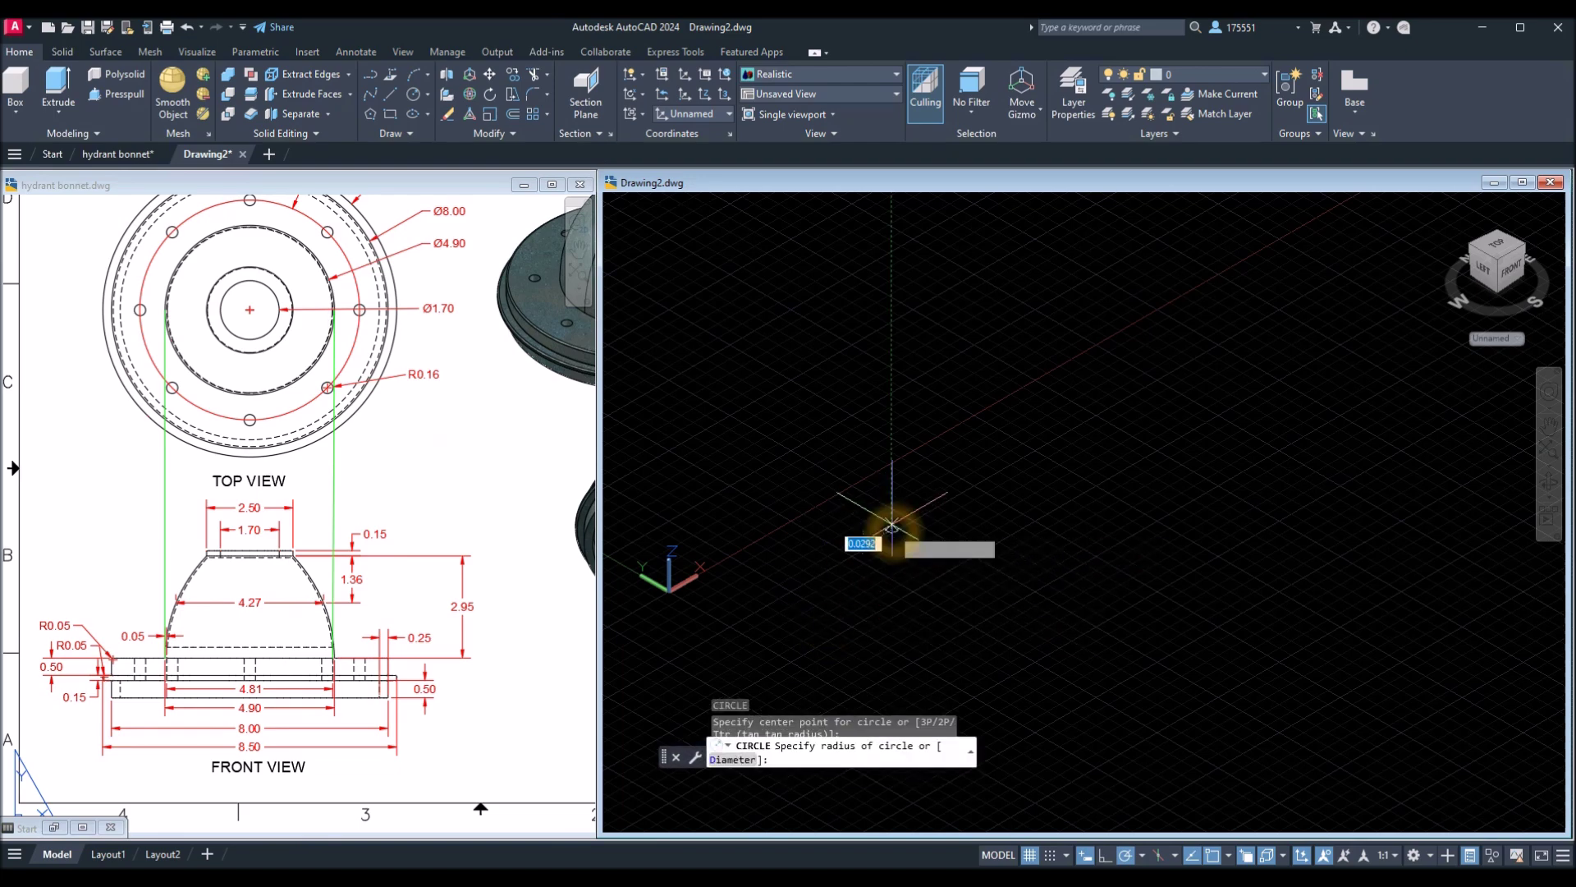
{"action": "left_click", "coordinate": [908, 443]}
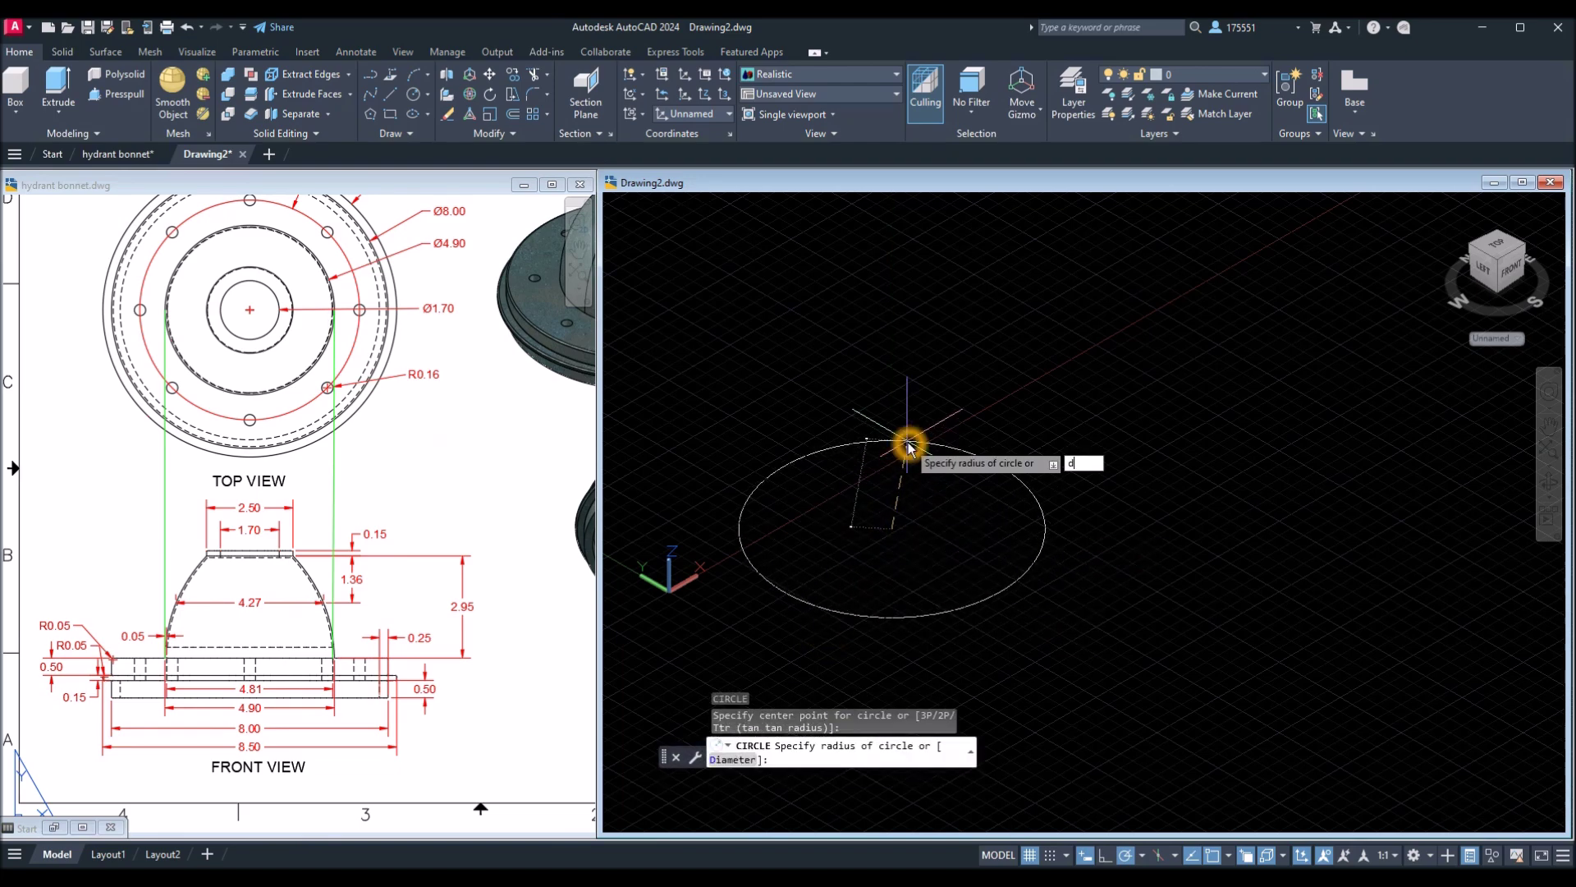
{"action": "key", "text": "Return"}
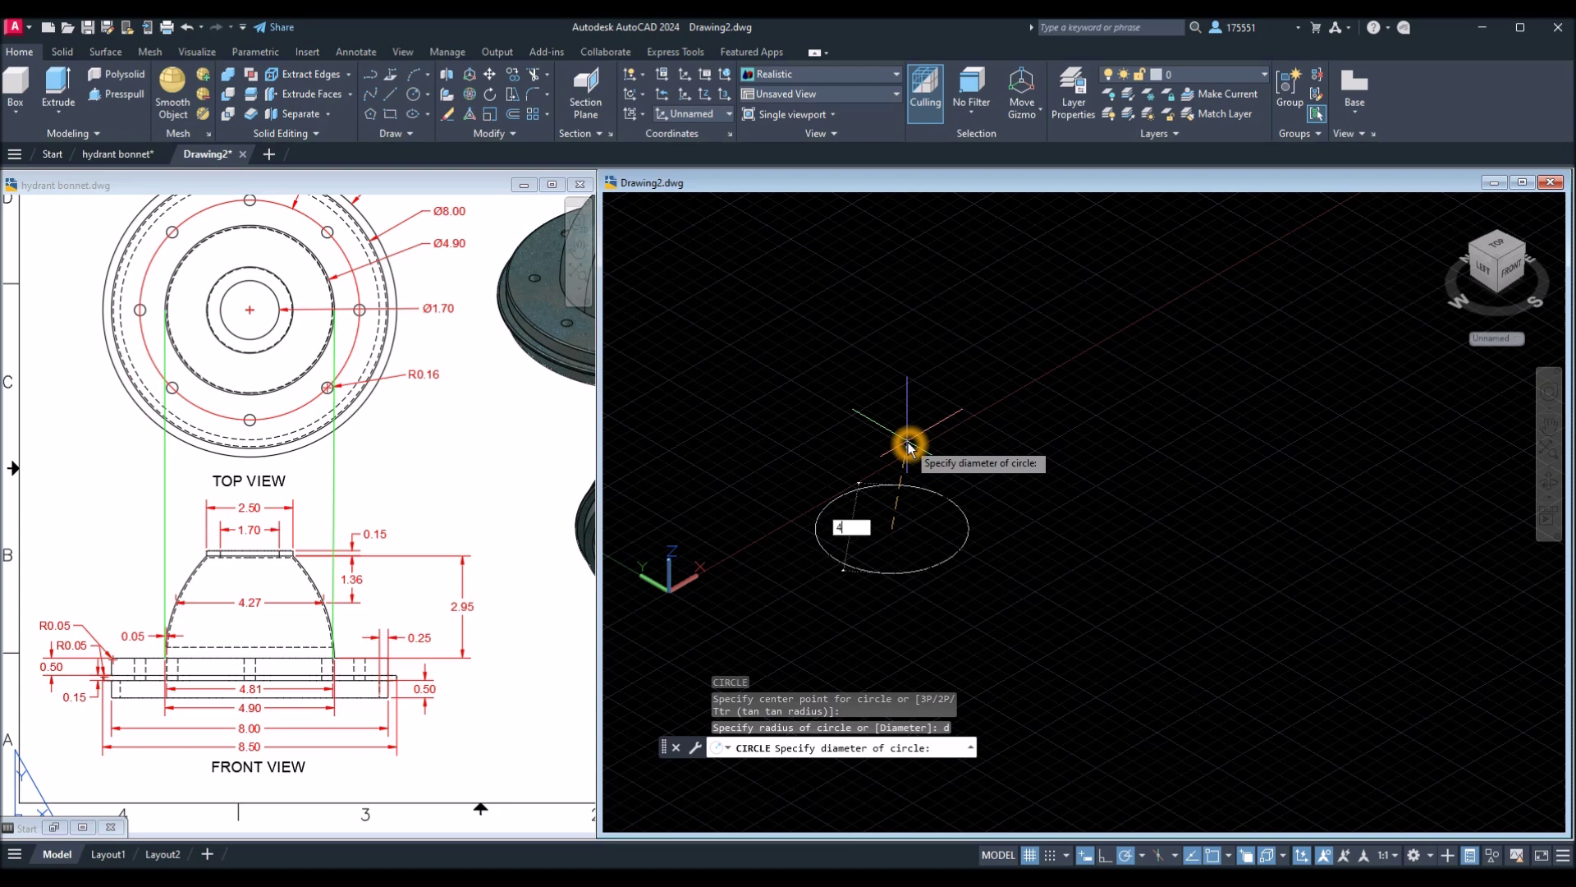
{"action": "key", "text": "Return"}
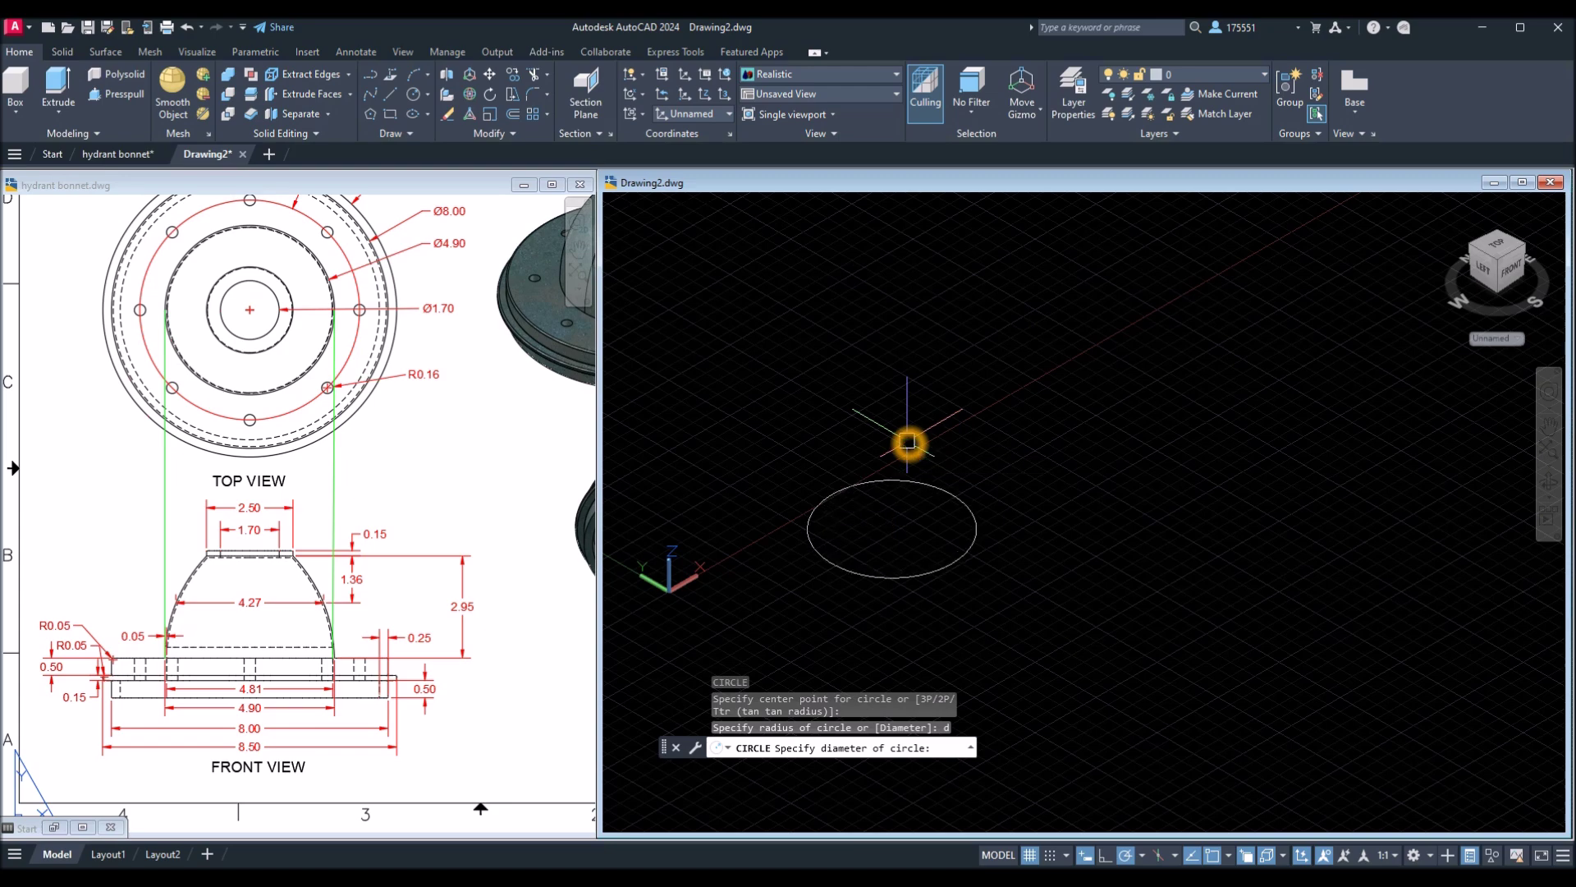
{"action": "left_click", "coordinate": [263, 806]}
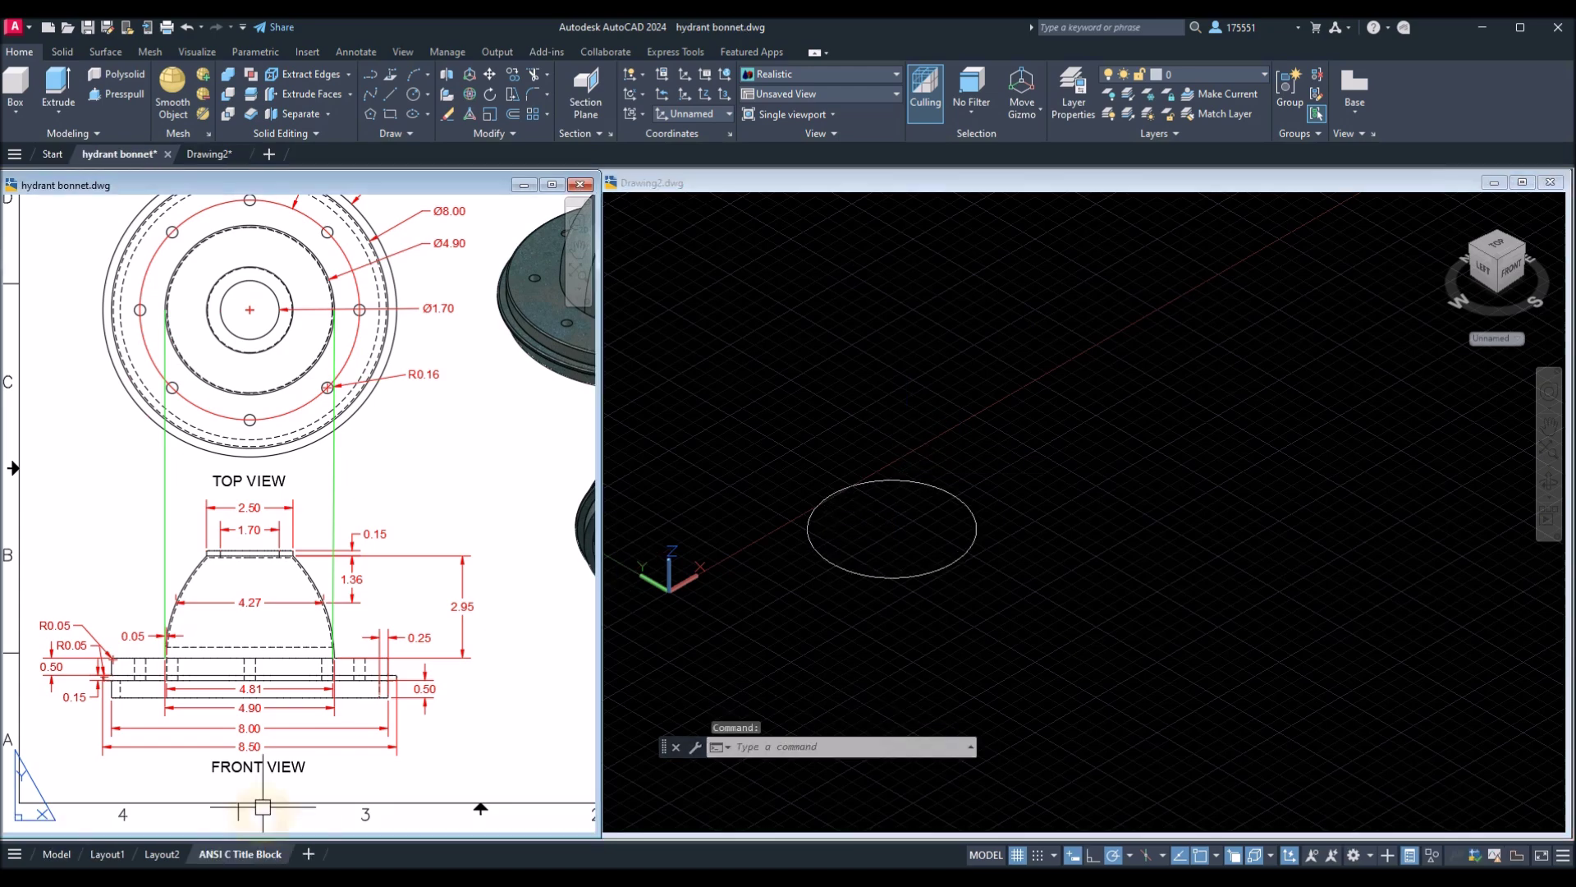
{"action": "left_click", "coordinate": [218, 712]}
{"action": "left_click", "coordinate": [890, 680]}
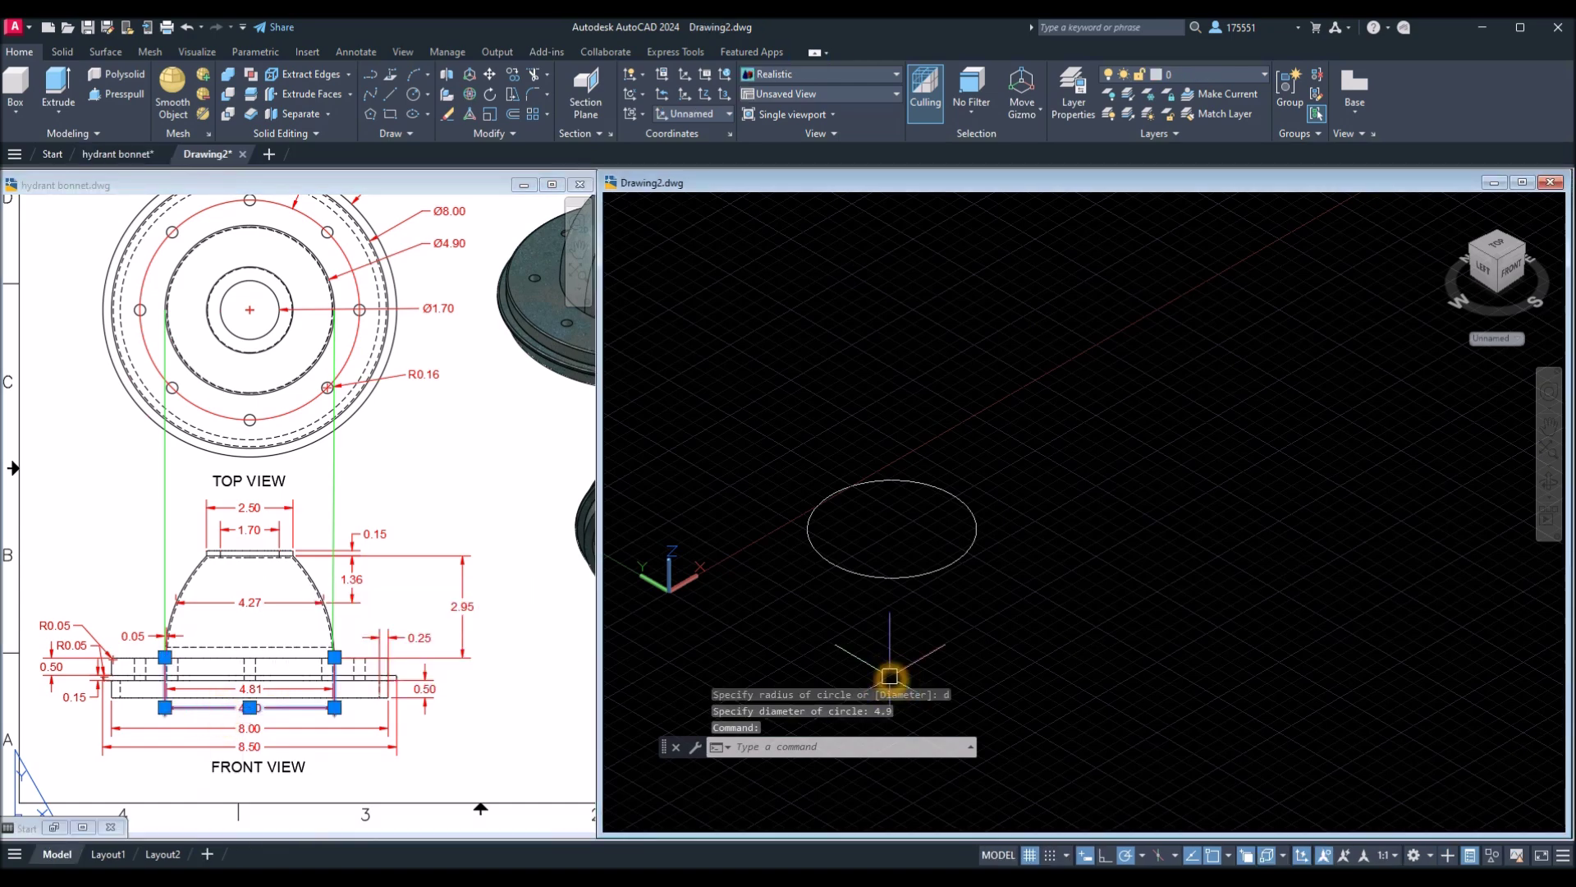
Draw a line 2.95 long straight up from the base circle's center, with Ortho turned on.
{"action": "left_click", "coordinate": [490, 671]}
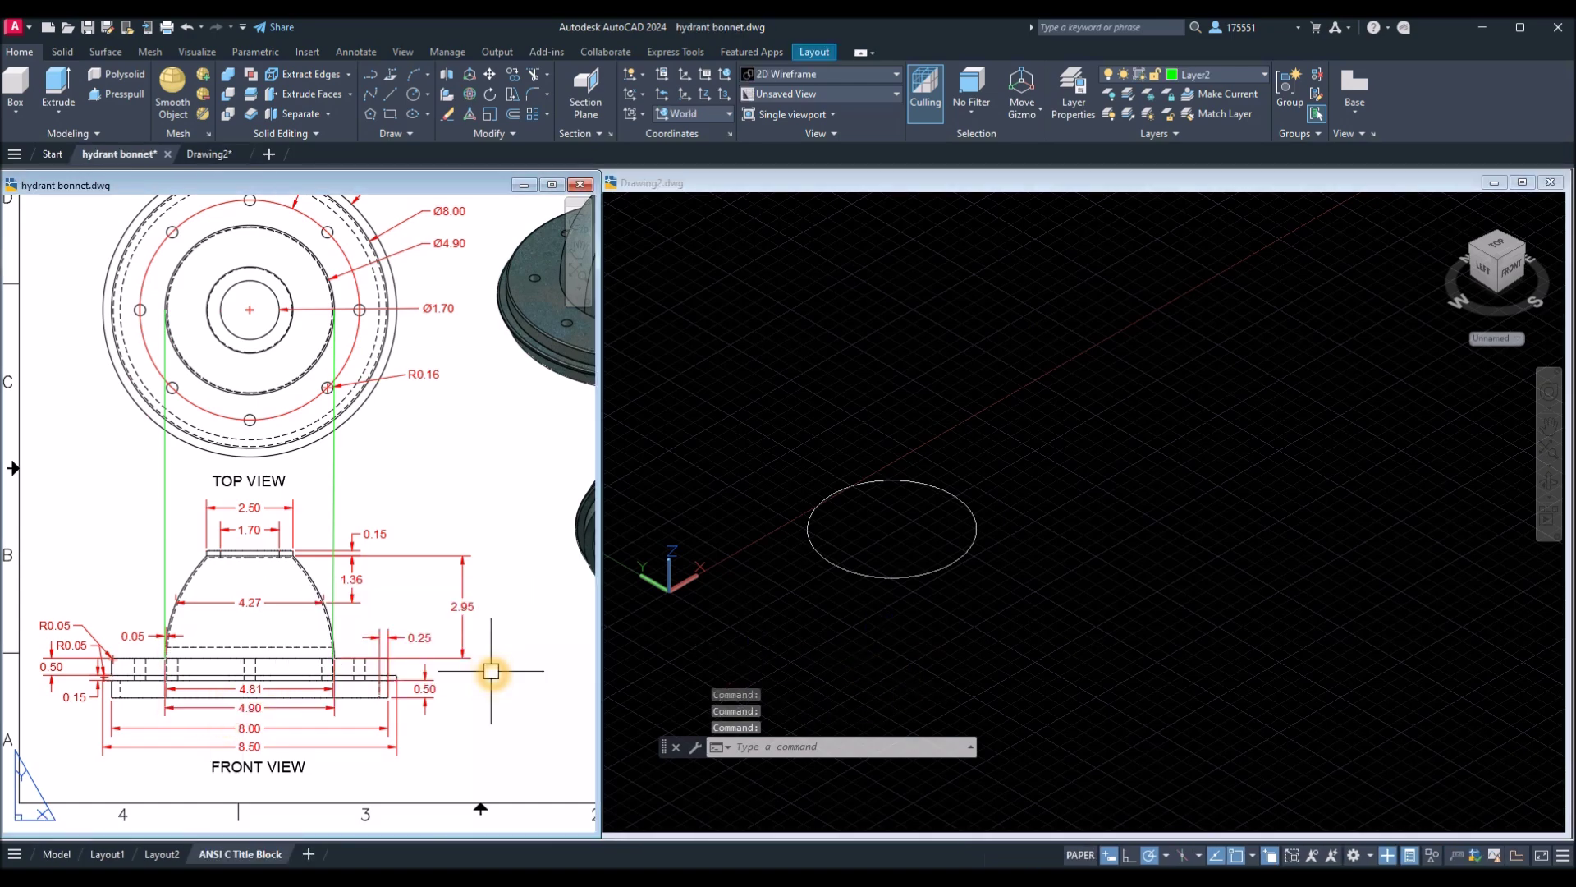
{"action": "left_click", "coordinate": [459, 626]}
{"action": "left_click", "coordinate": [1000, 644]}
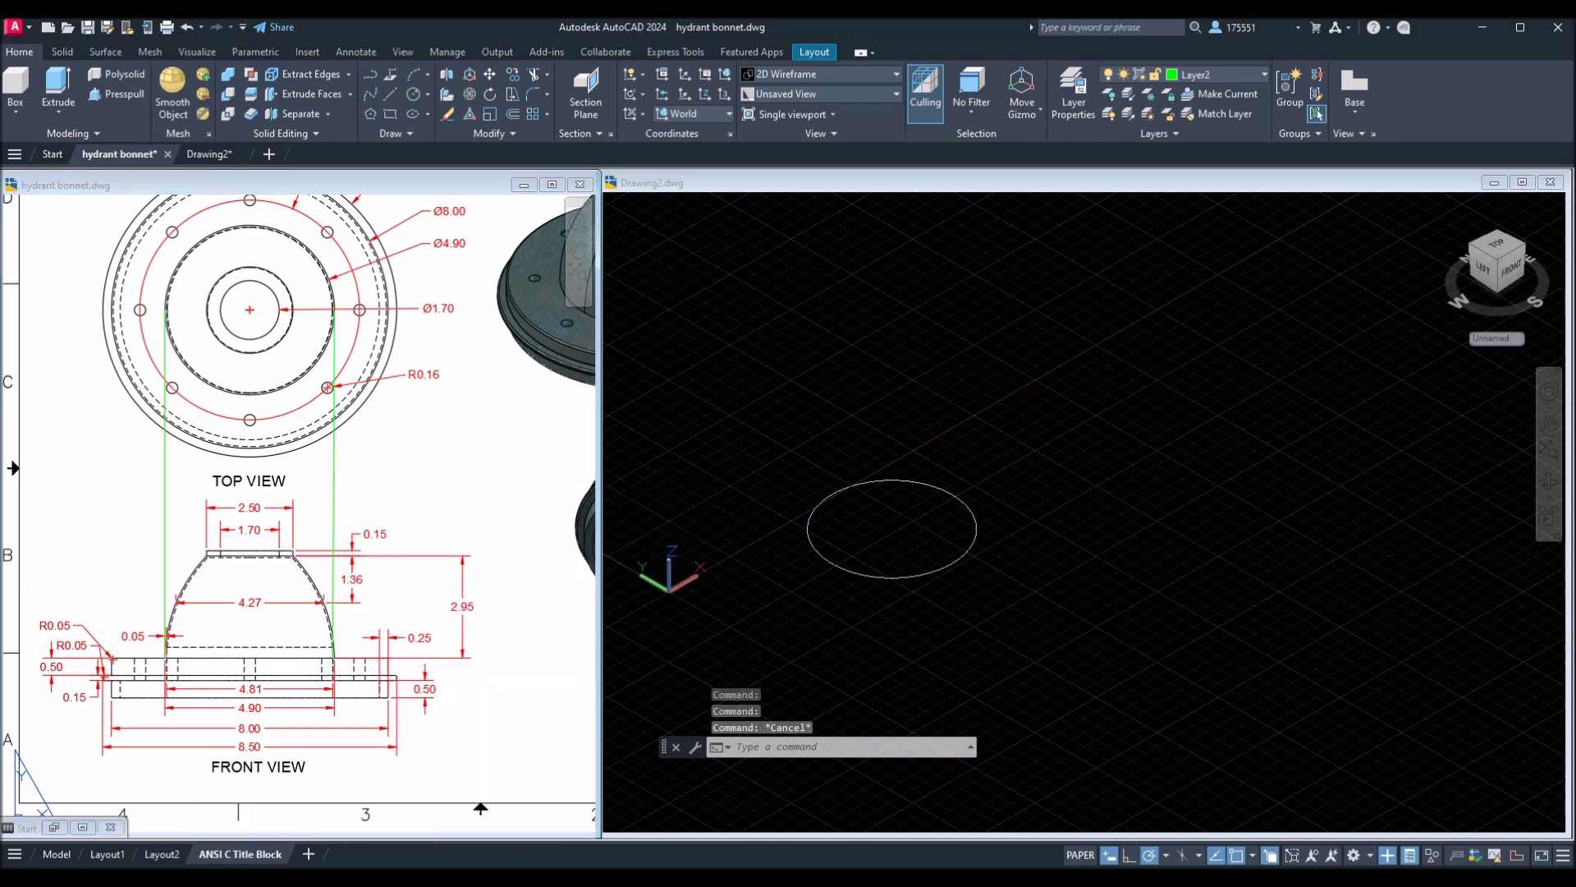
{"action": "type", "text": "l"}
{"action": "key", "text": "Return"}
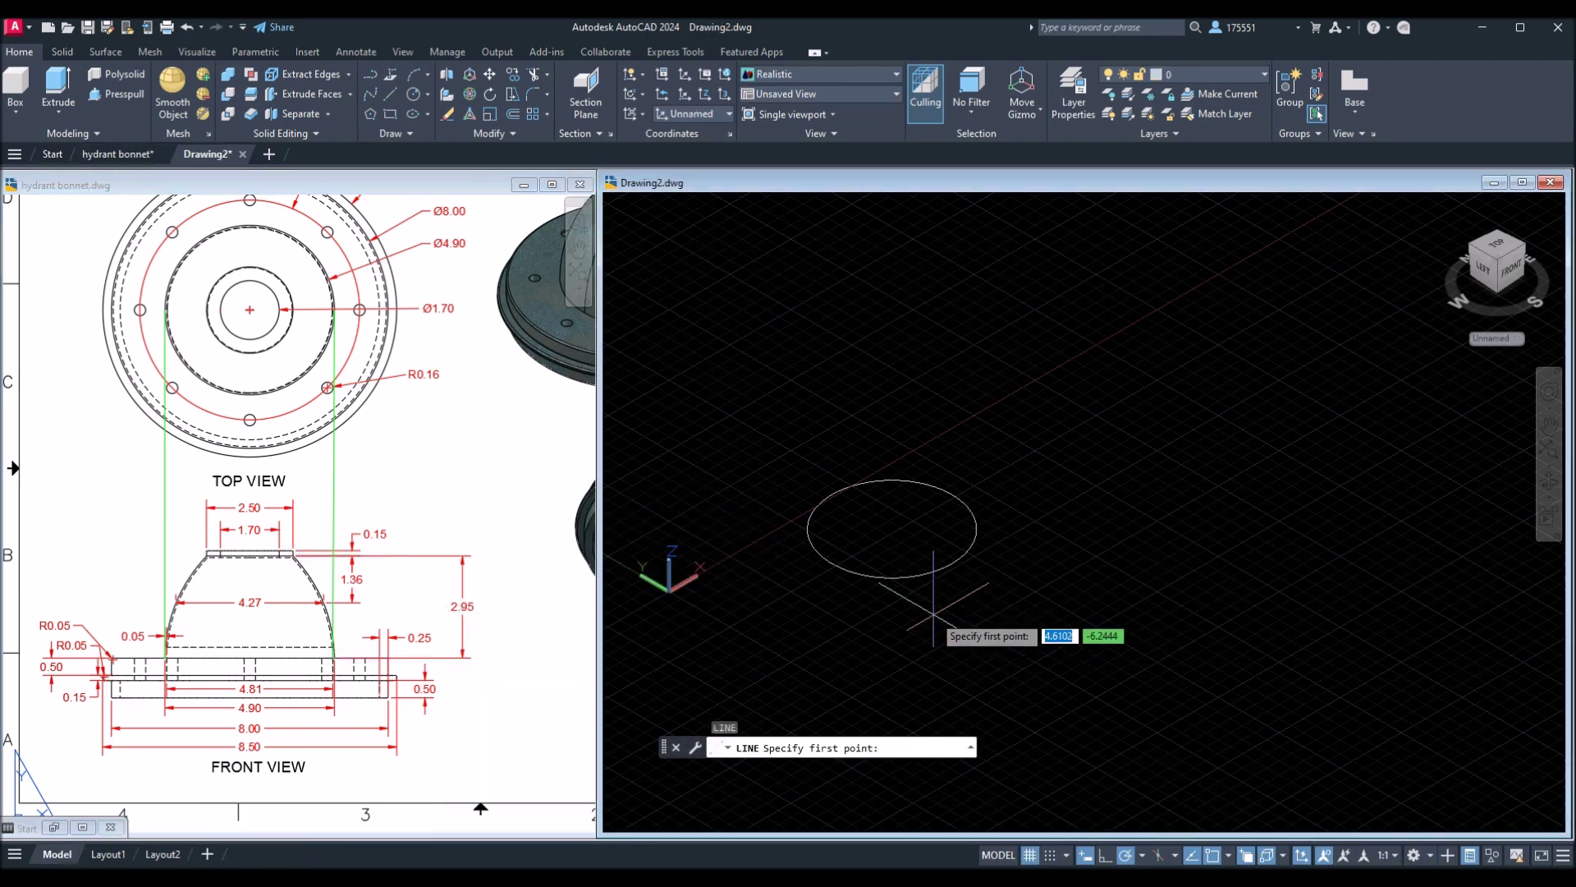
{"action": "left_click", "coordinate": [893, 529]}
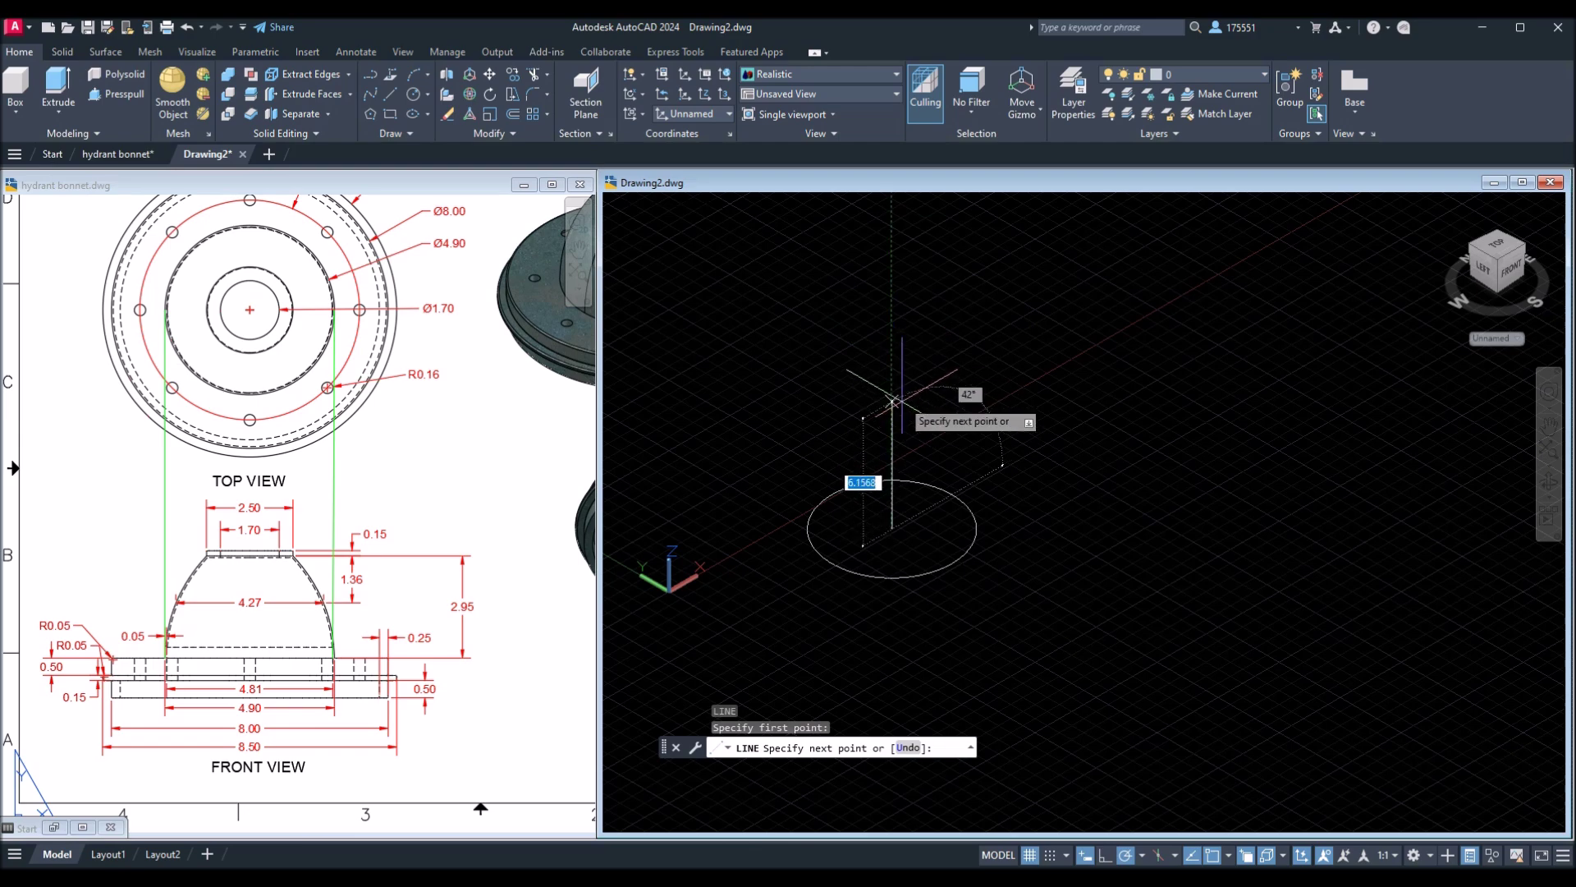
{"action": "left_click", "coordinate": [1106, 857]}
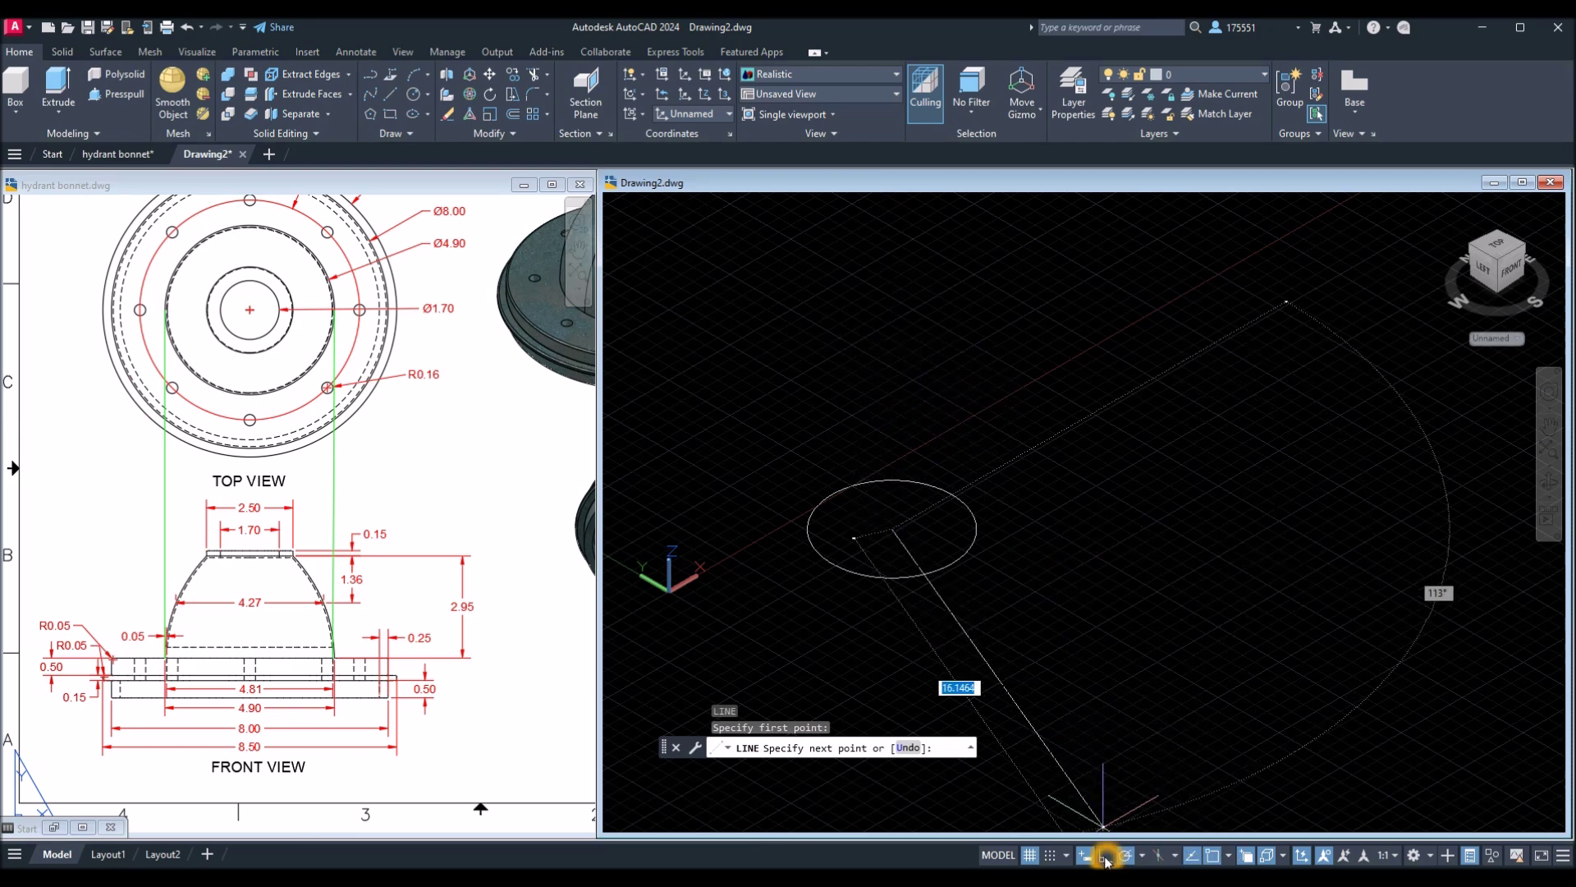
{"action": "left_click", "coordinate": [896, 392]}
{"action": "type", "text": "2.95"}
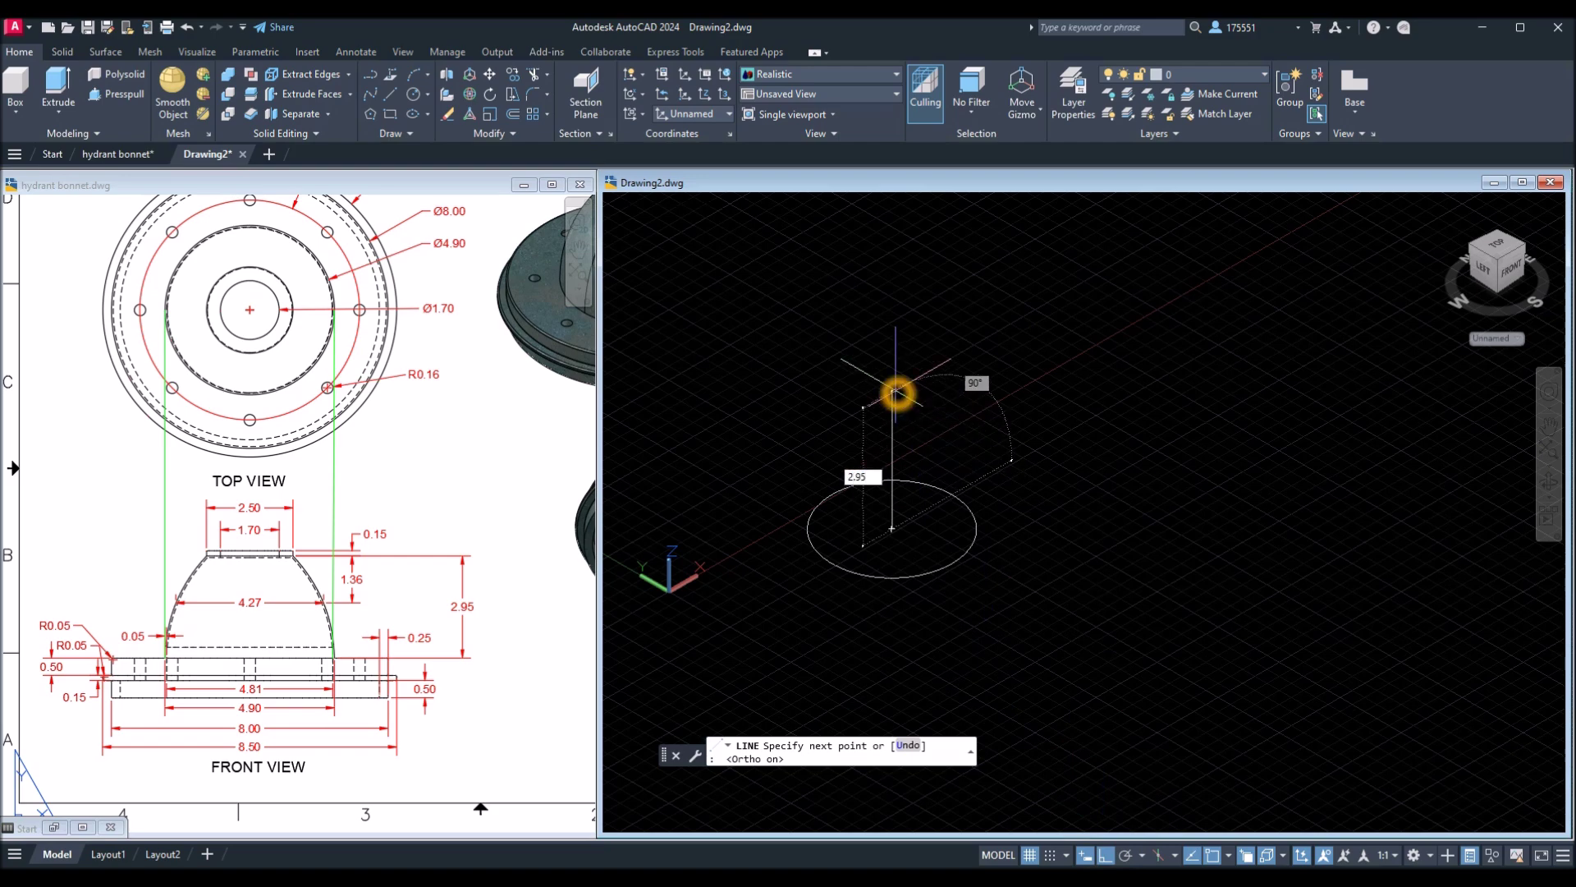
{"action": "key", "text": "Return"}
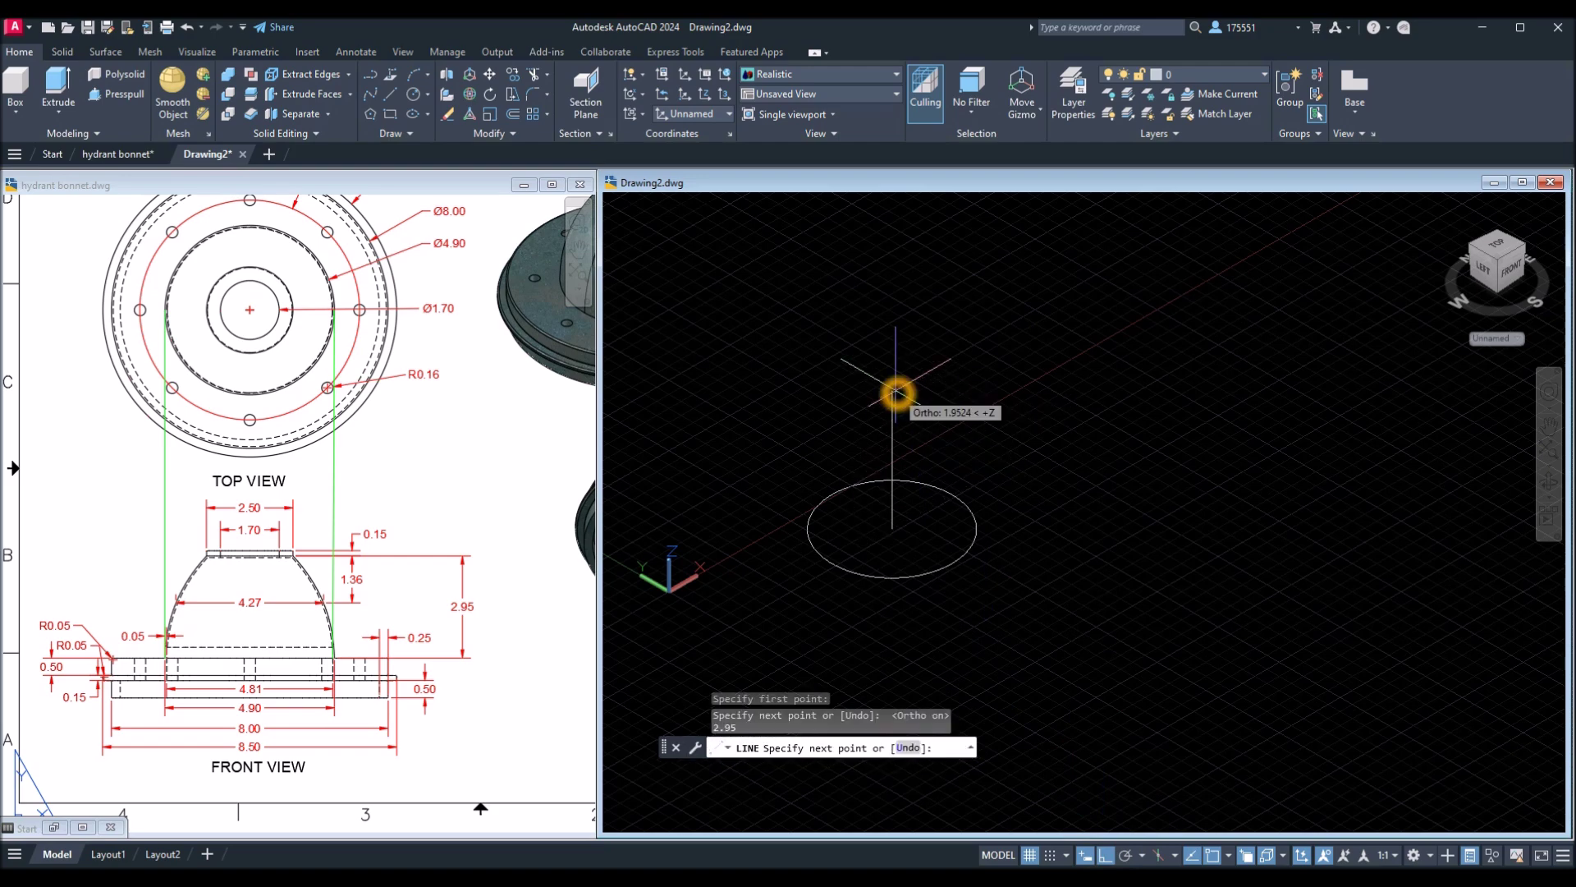
{"action": "key", "text": "Return"}
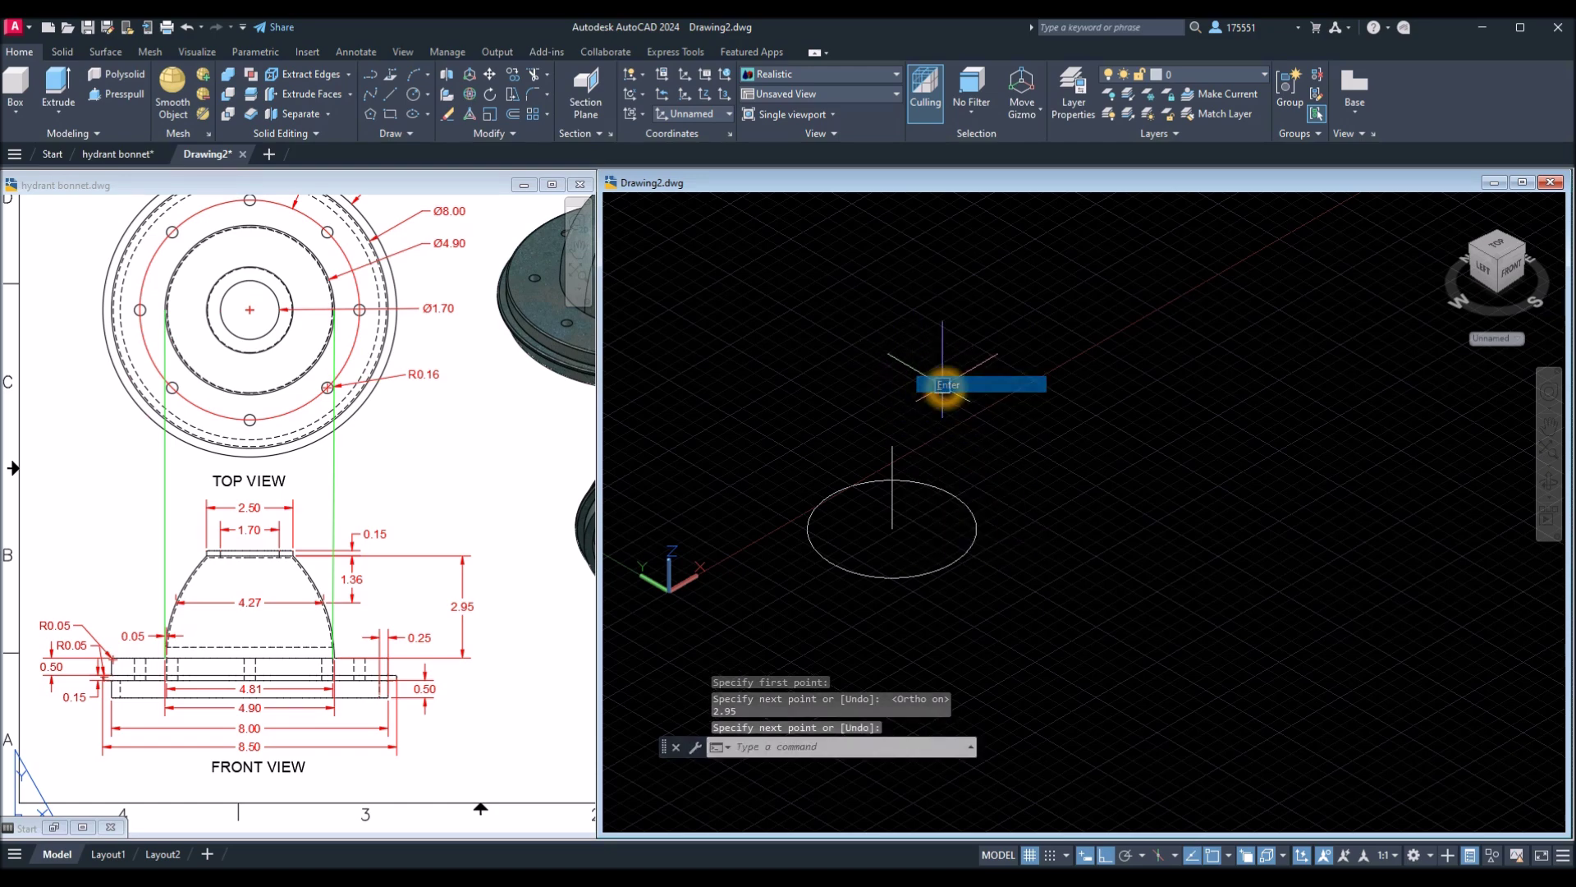
{"action": "scroll", "coordinate": [903, 492], "scroll_direction": "up", "scroll_amount": 2}
{"action": "middle_click_drag", "start_coordinate": [899, 501], "coordinate": [924, 502]}
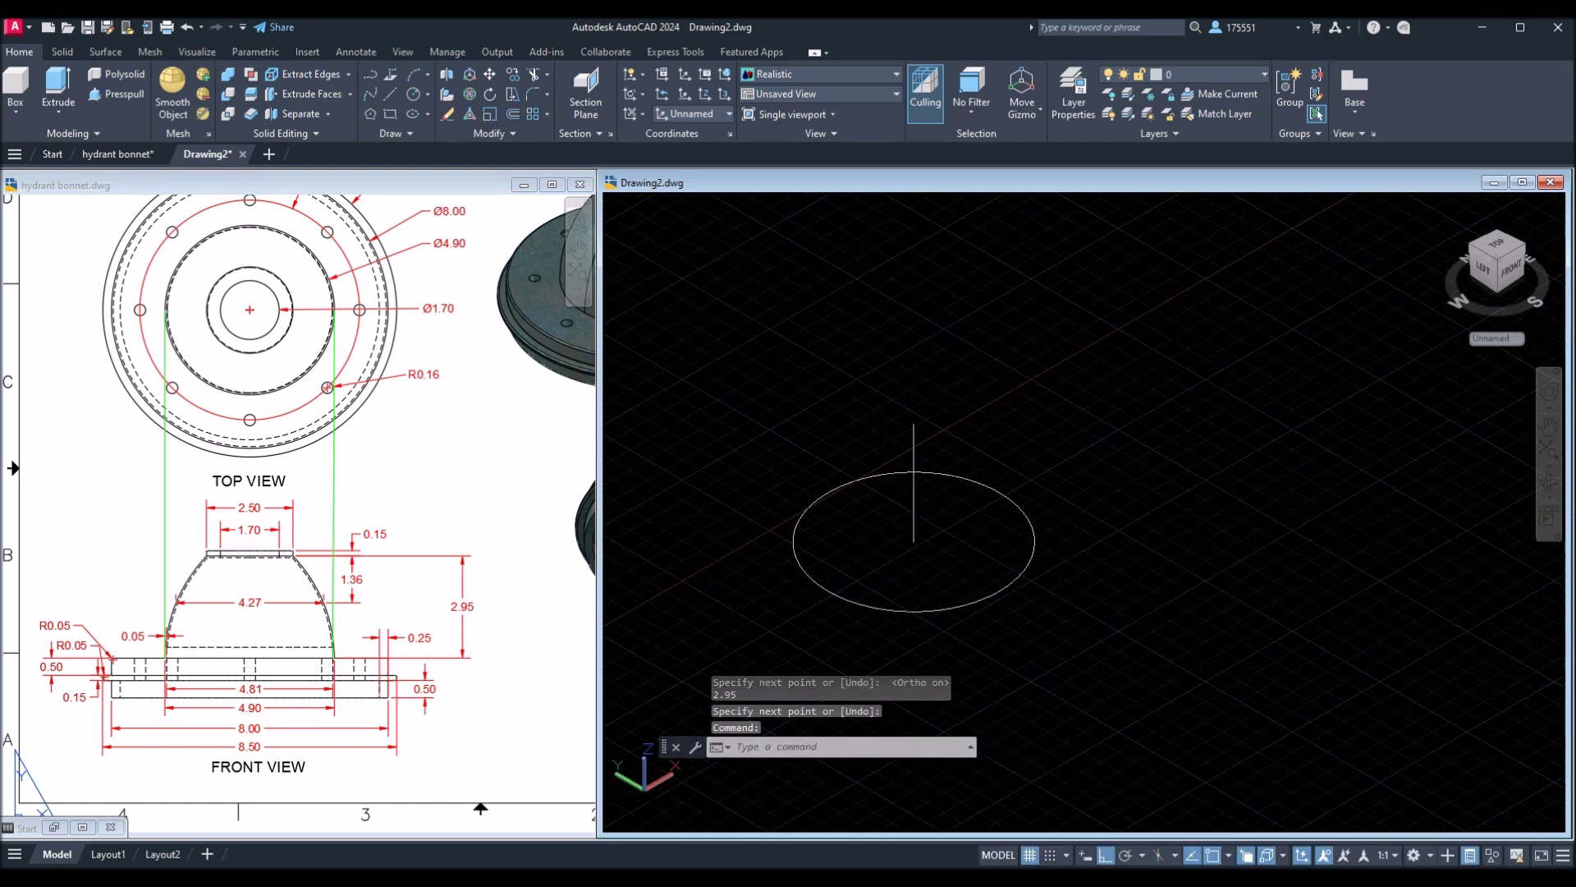
Draw the dome's top circle with a diameter of 2.5, centered on the upper end of the vertical line, following the reference dimension.
{"action": "left_click", "coordinate": [316, 571]}
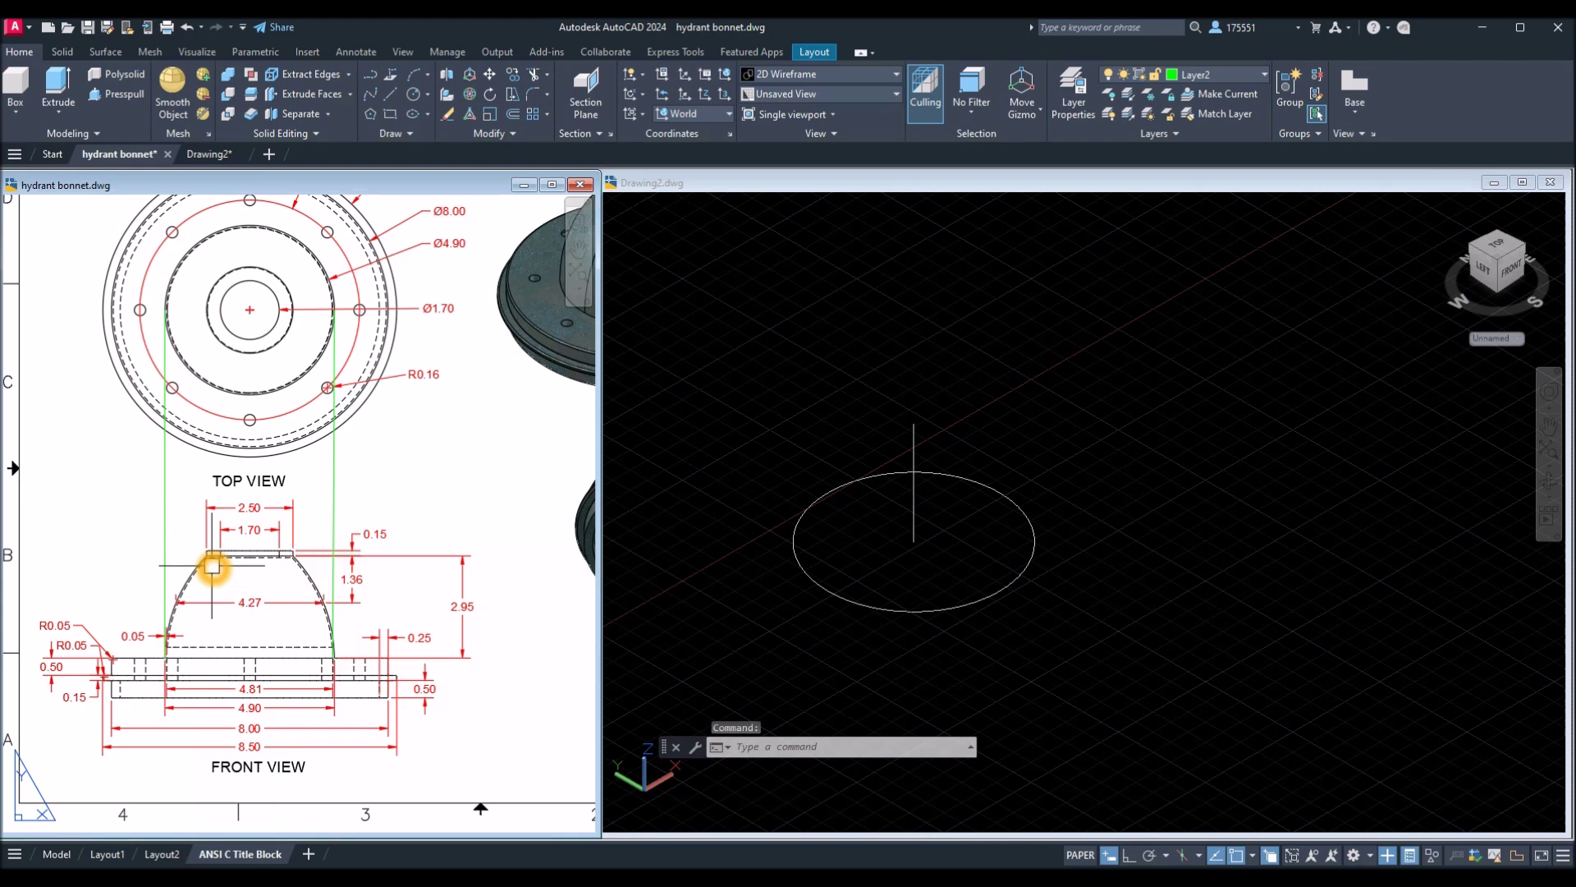
{"action": "scroll", "coordinate": [212, 565], "scroll_direction": "up", "scroll_amount": 2}
{"action": "left_click", "coordinate": [304, 472]}
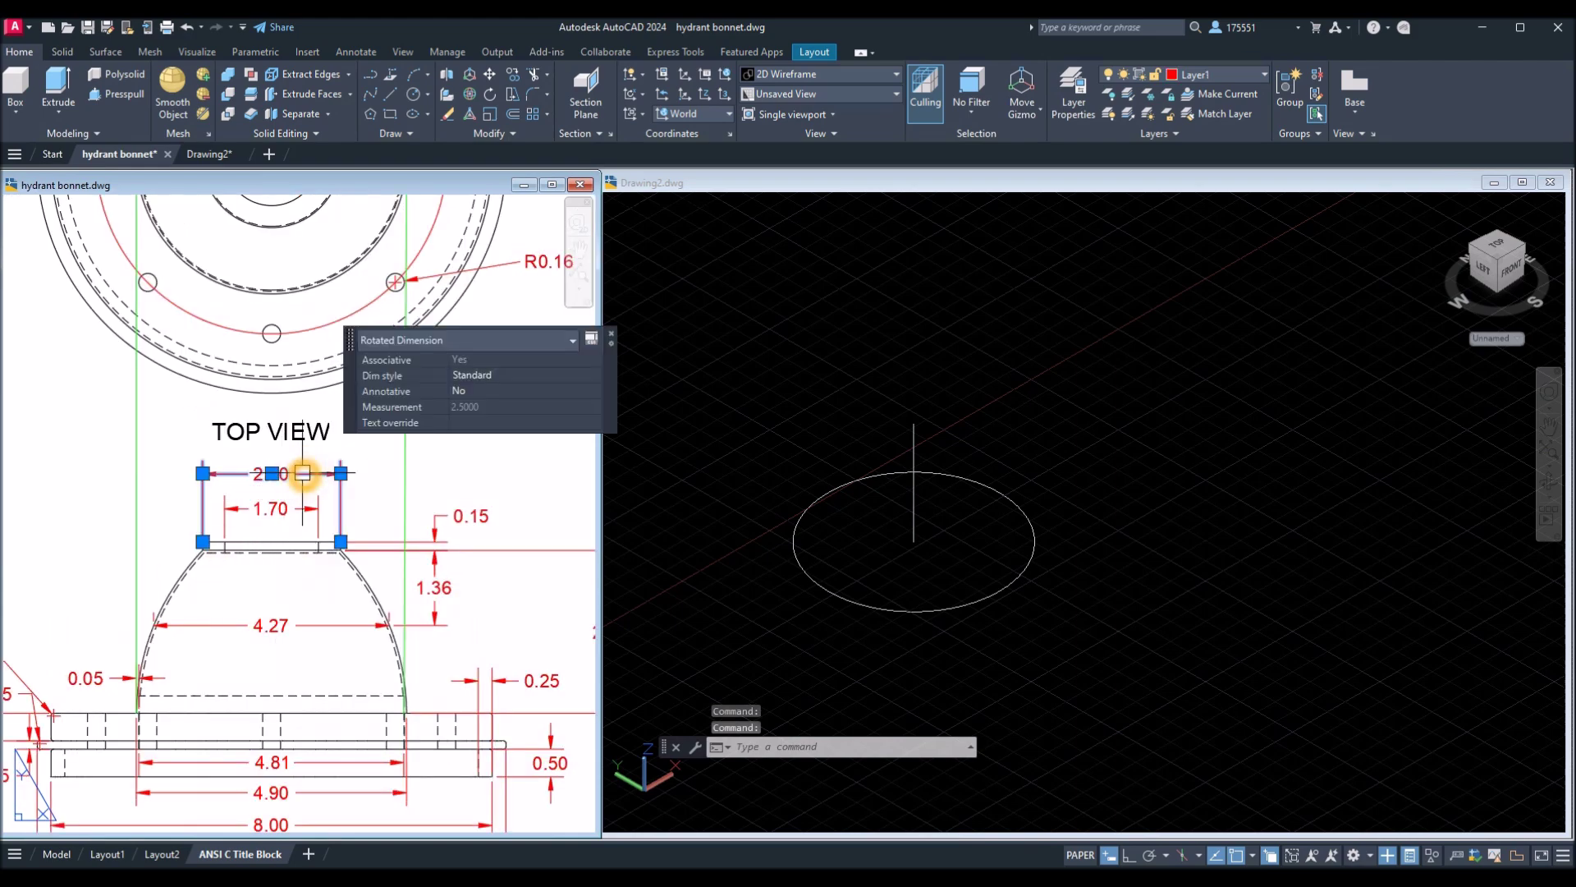
{"action": "key", "text": "Escape"}
{"action": "mouse_move", "coordinate": [398, 474]}
{"action": "middle_mouse_down"}
{"action": "mouse_move", "coordinate": [377, 630]}
{"action": "mouse_move", "coordinate": [374, 613]}
{"action": "middle_mouse_up"}
{"action": "scroll", "coordinate": [374, 613], "scroll_direction": "down", "scroll_amount": 4}
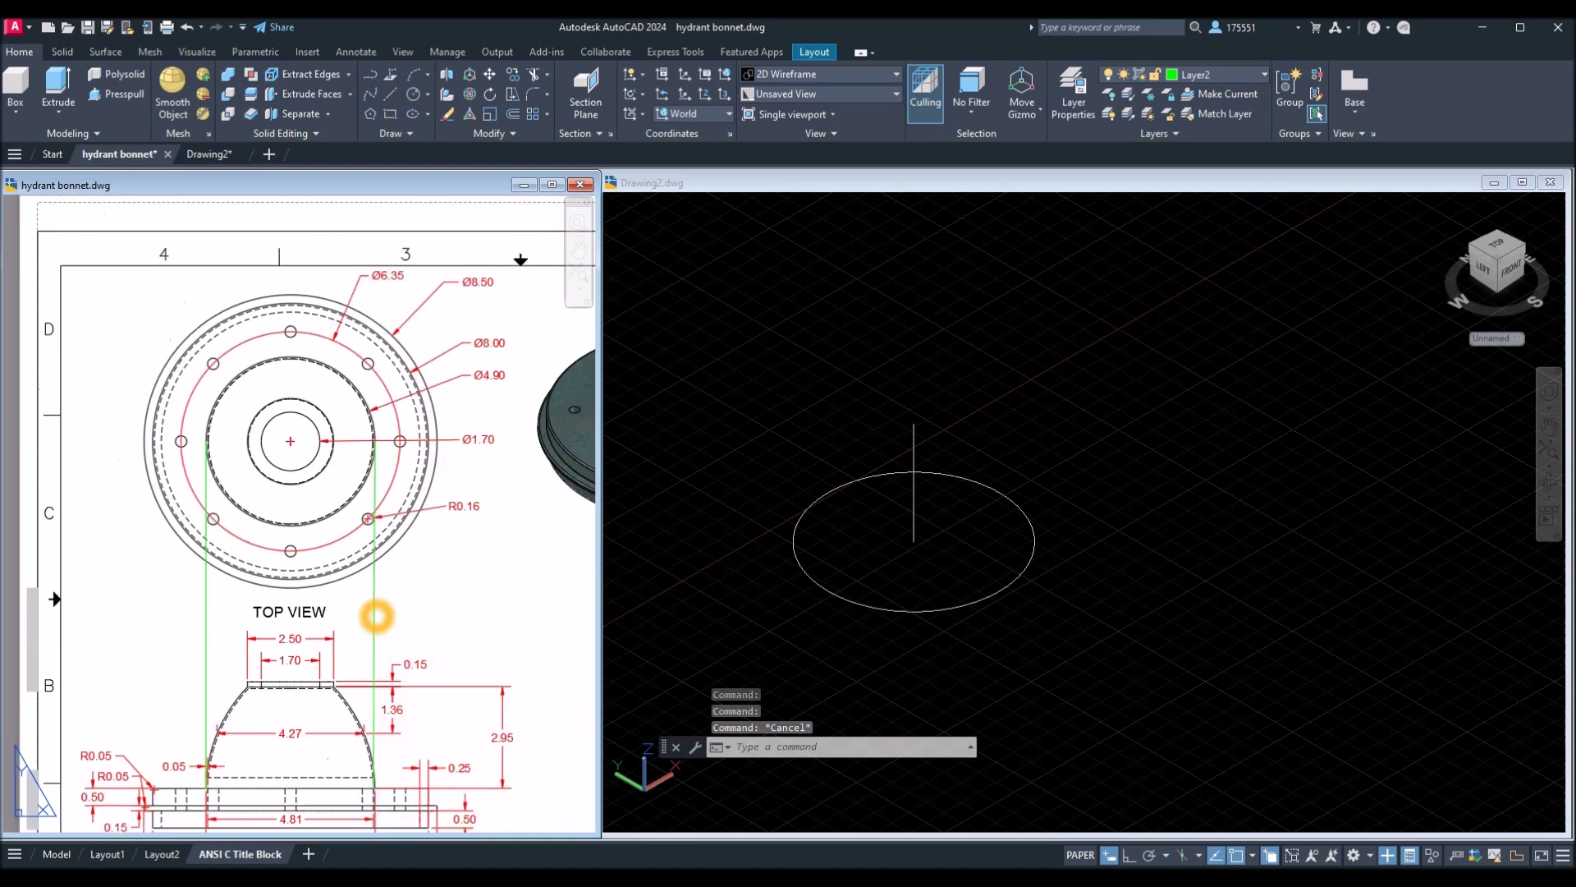
{"action": "left_click", "coordinate": [952, 498]}
{"action": "type", "text": "c"}
{"action": "key", "text": "Return"}
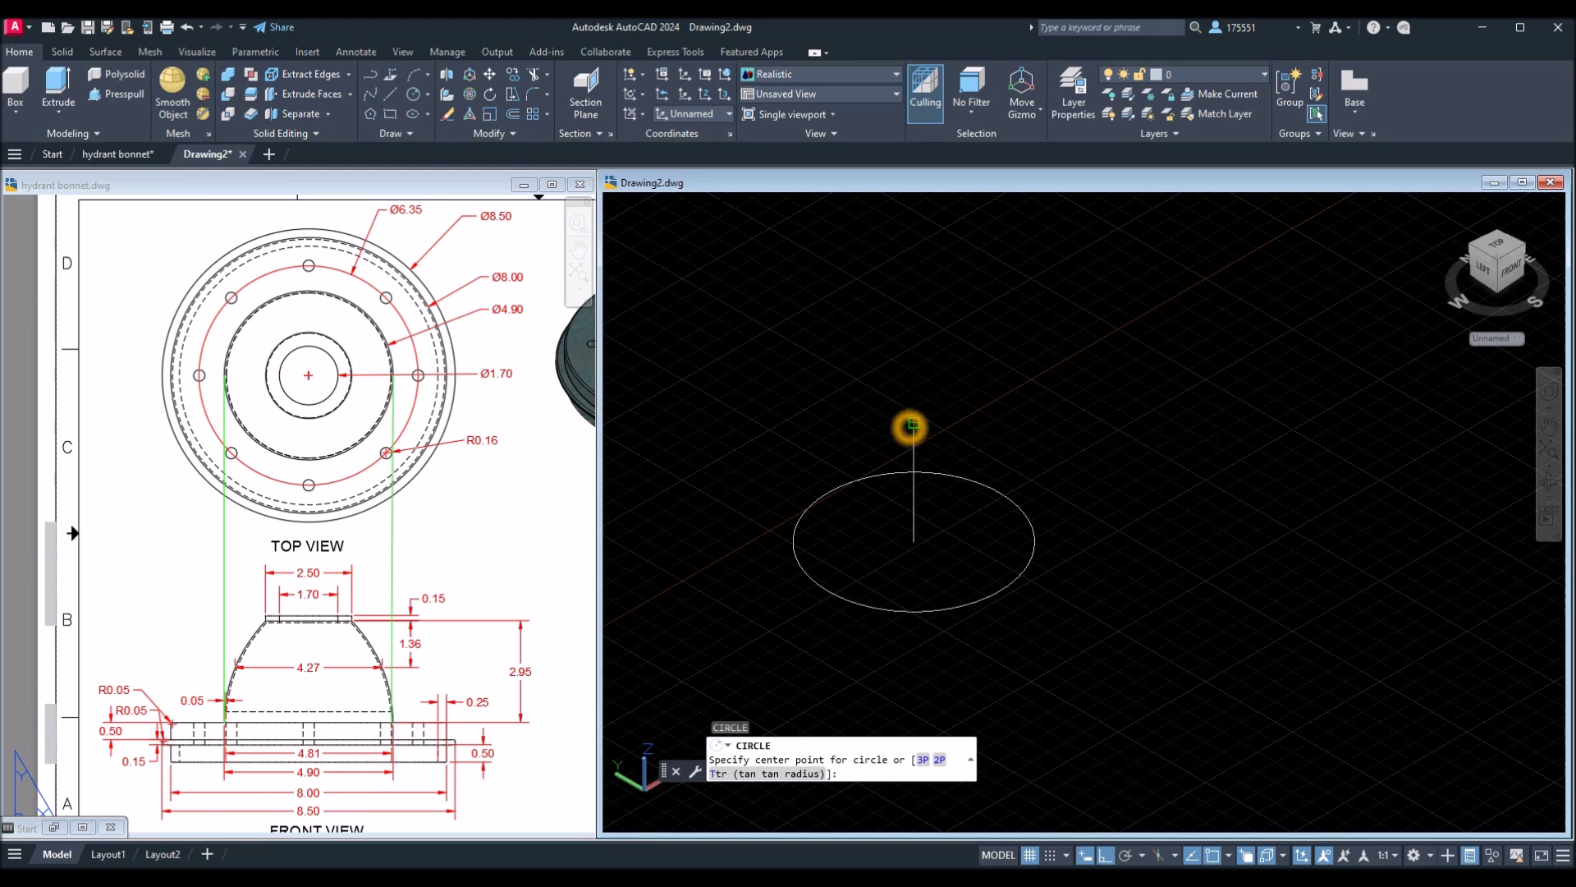
{"action": "left_click", "coordinate": [911, 422]}
{"action": "type", "text": "d"}
{"action": "key", "text": "Return"}
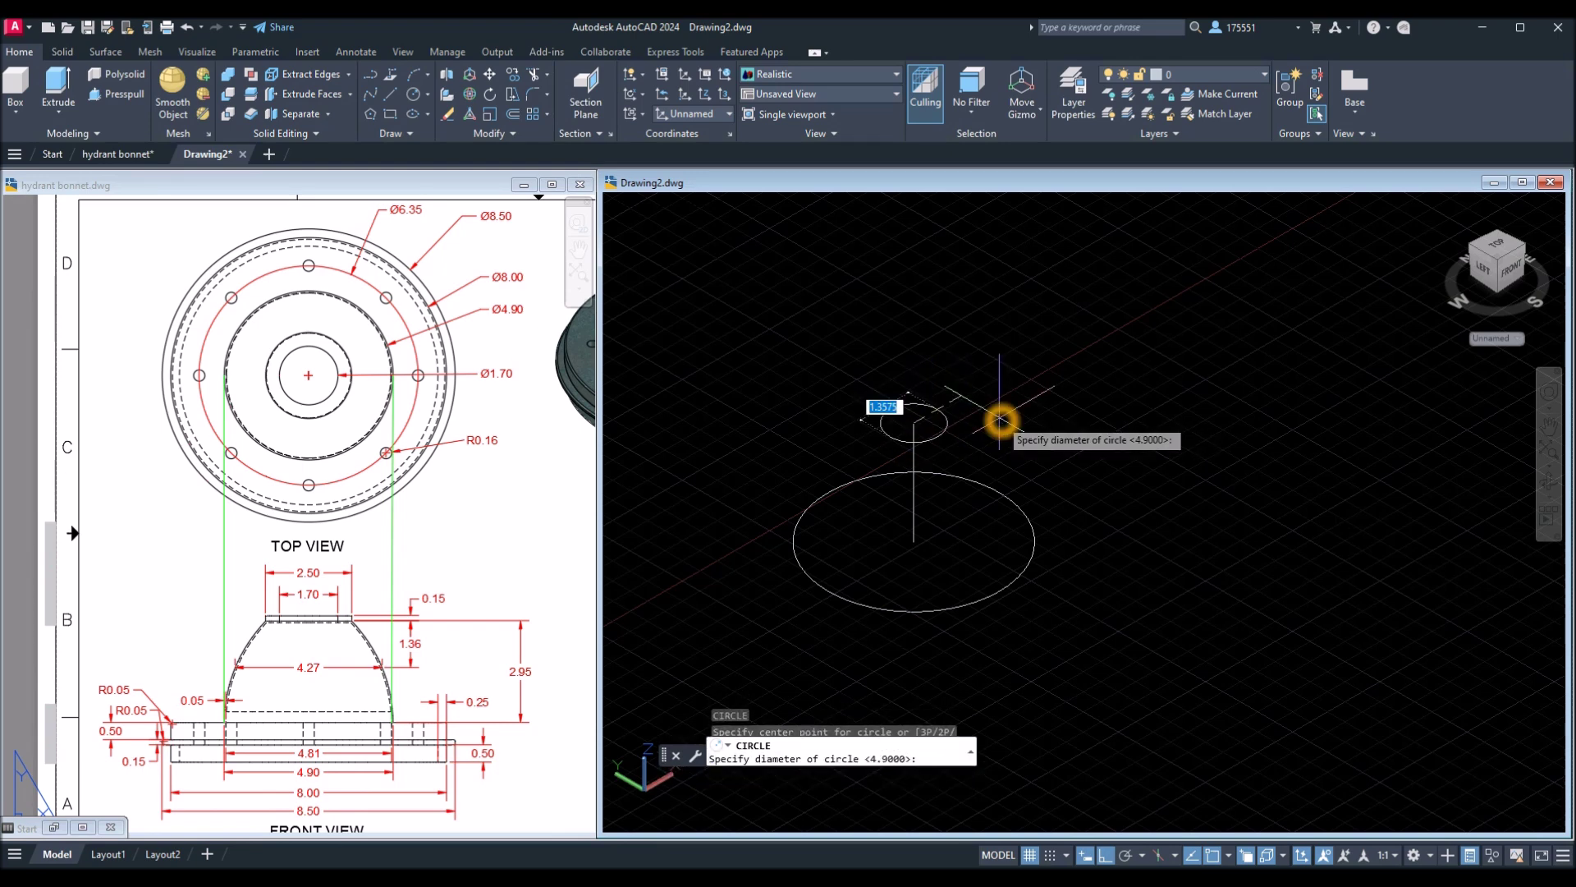
{"action": "type", "text": "2.5"}
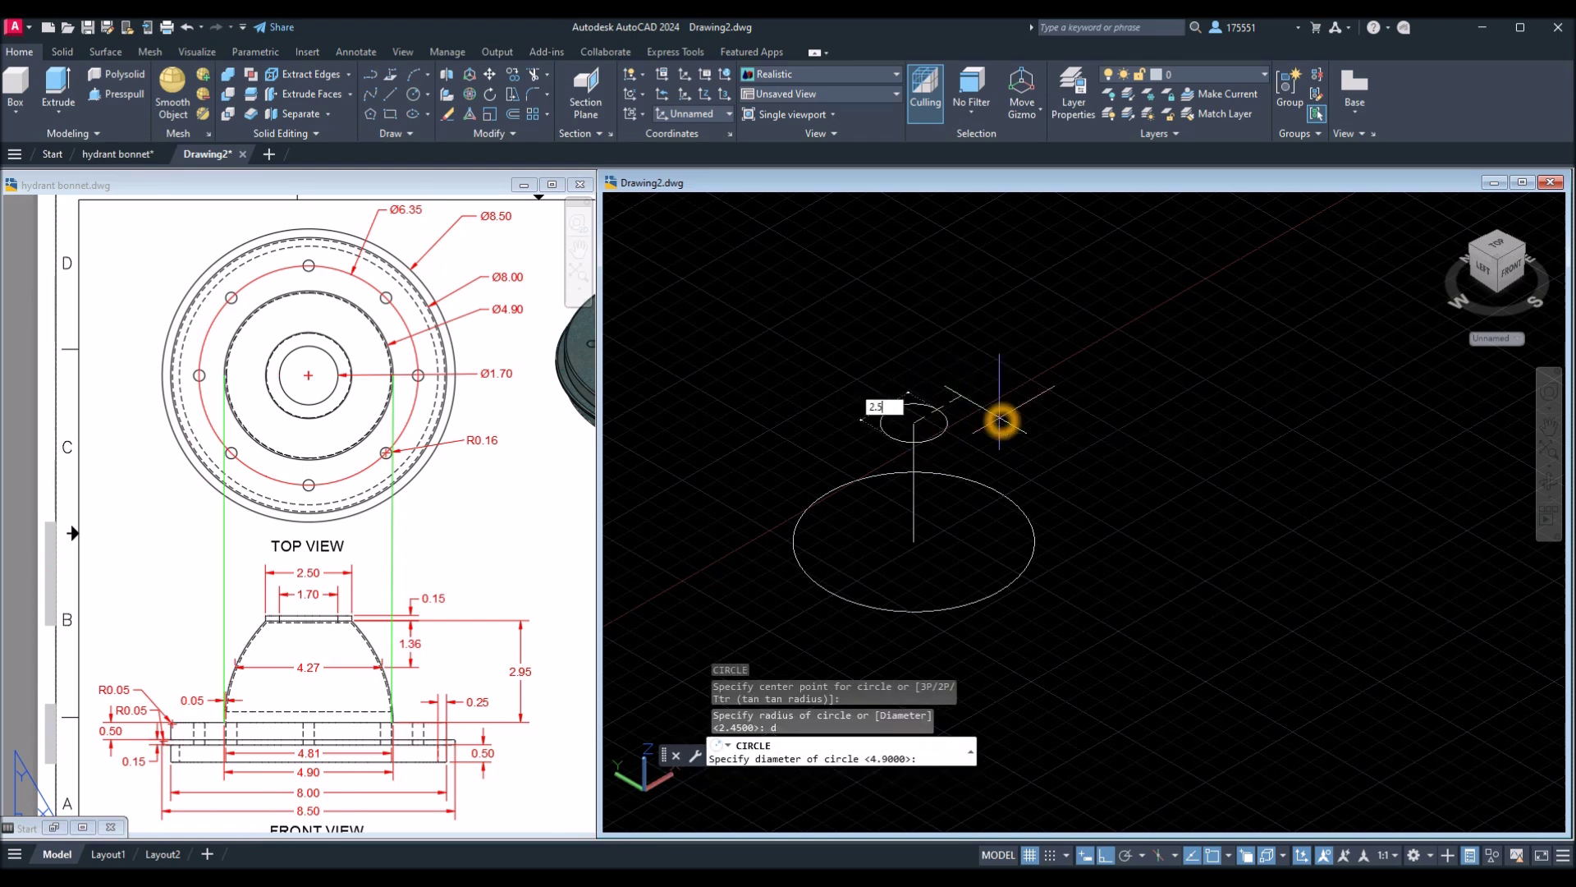
{"action": "key", "text": "Return"}
Switch the Drawing2 viewport to the Front view and inspect the base and top circles edge-on.
{"action": "left_click", "coordinate": [243, 699]}
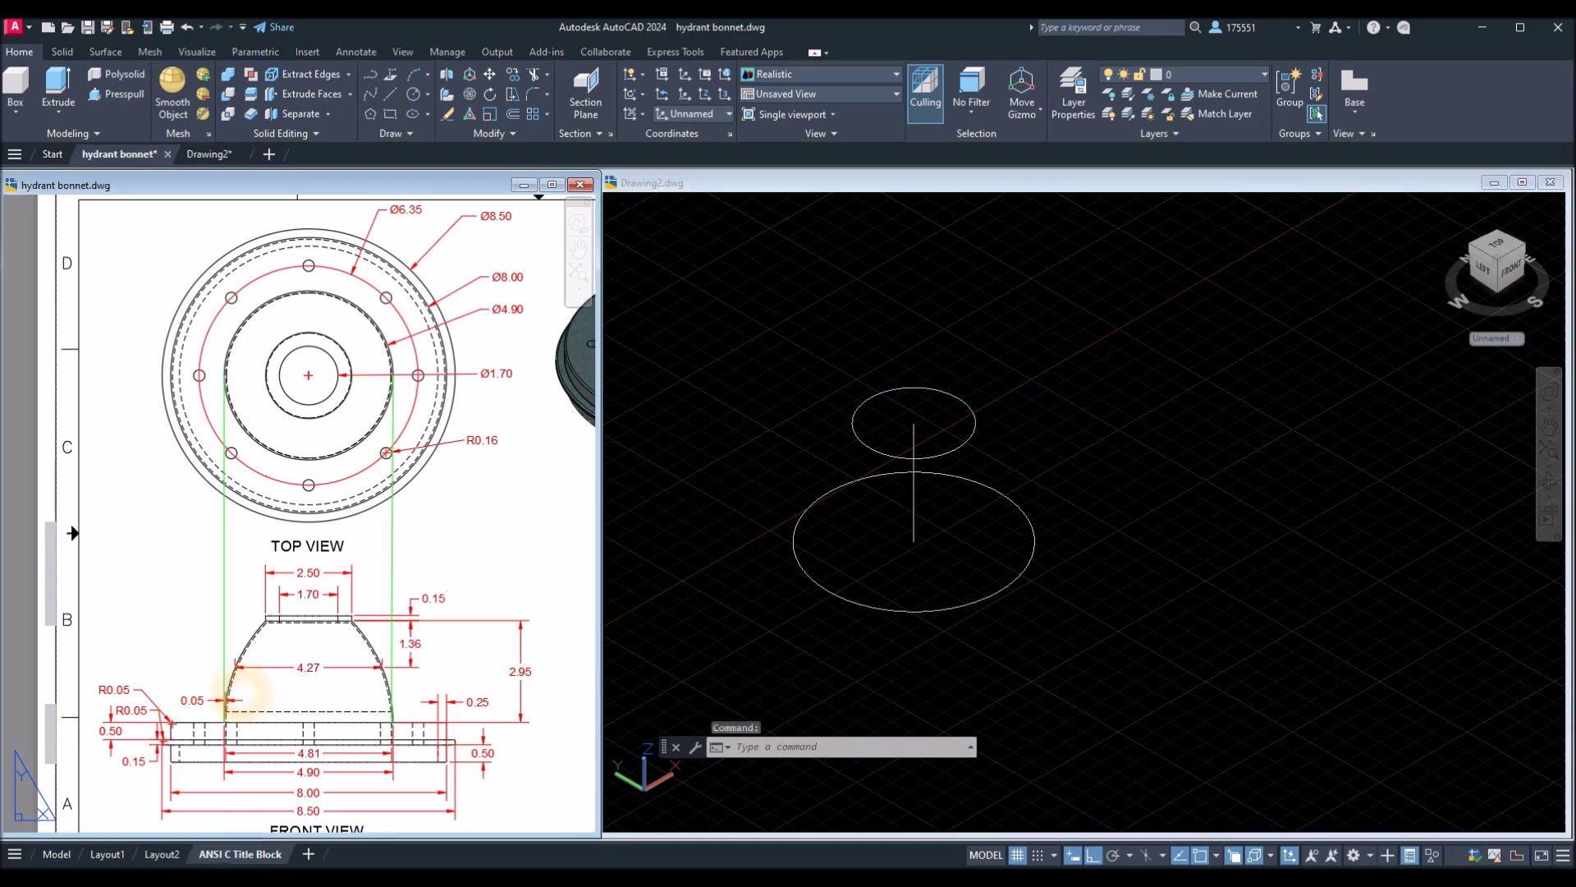
{"action": "scroll", "coordinate": [348, 672], "scroll_direction": "up", "scroll_amount": 2}
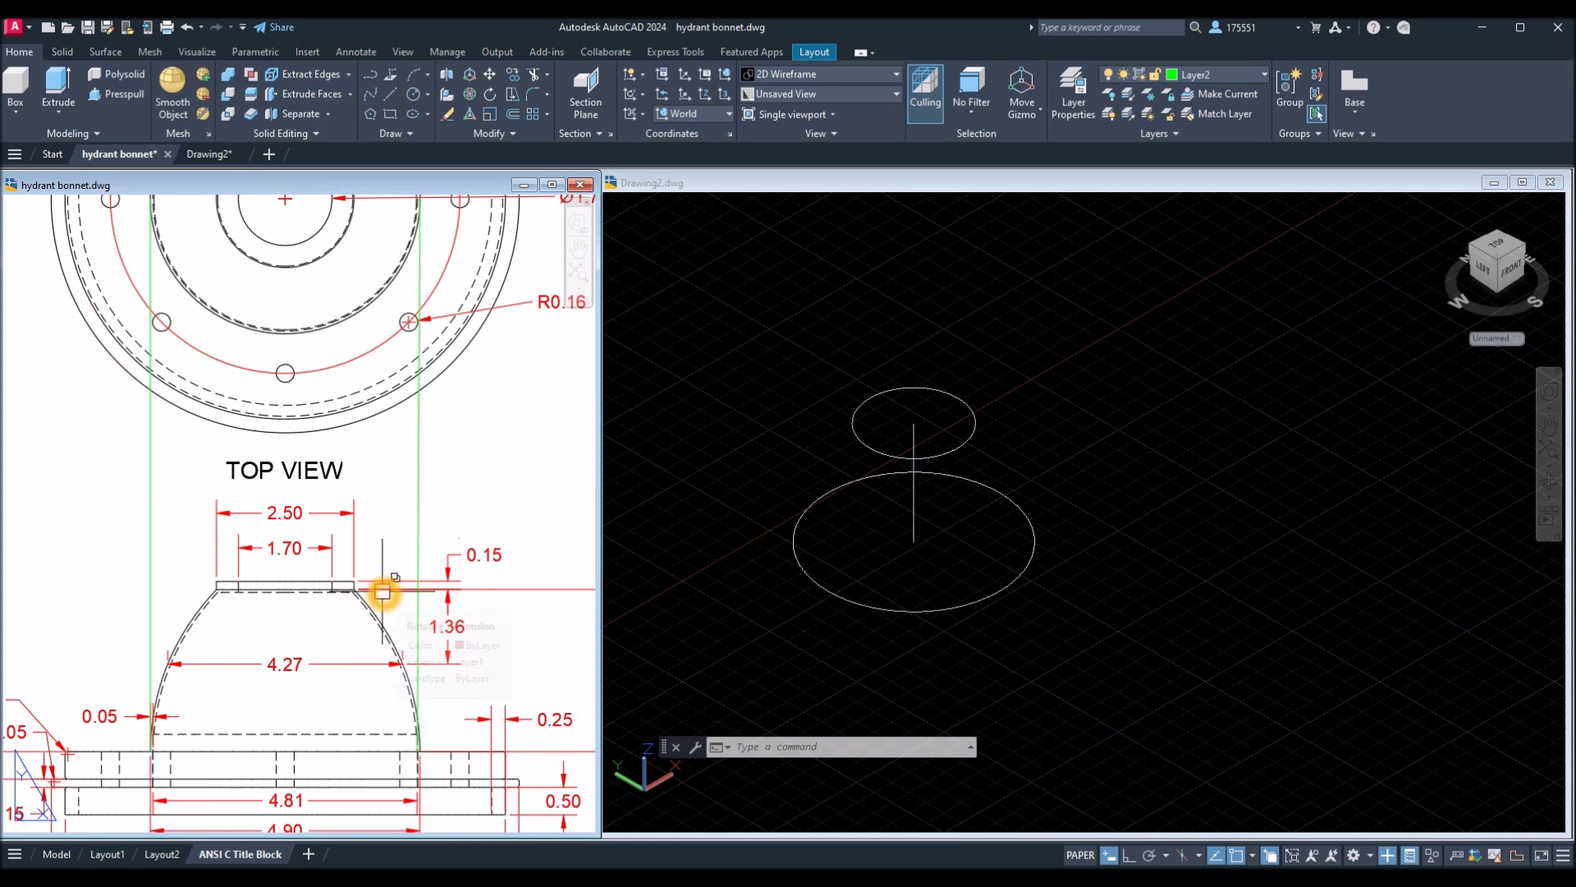
{"action": "left_click", "coordinate": [1035, 578]}
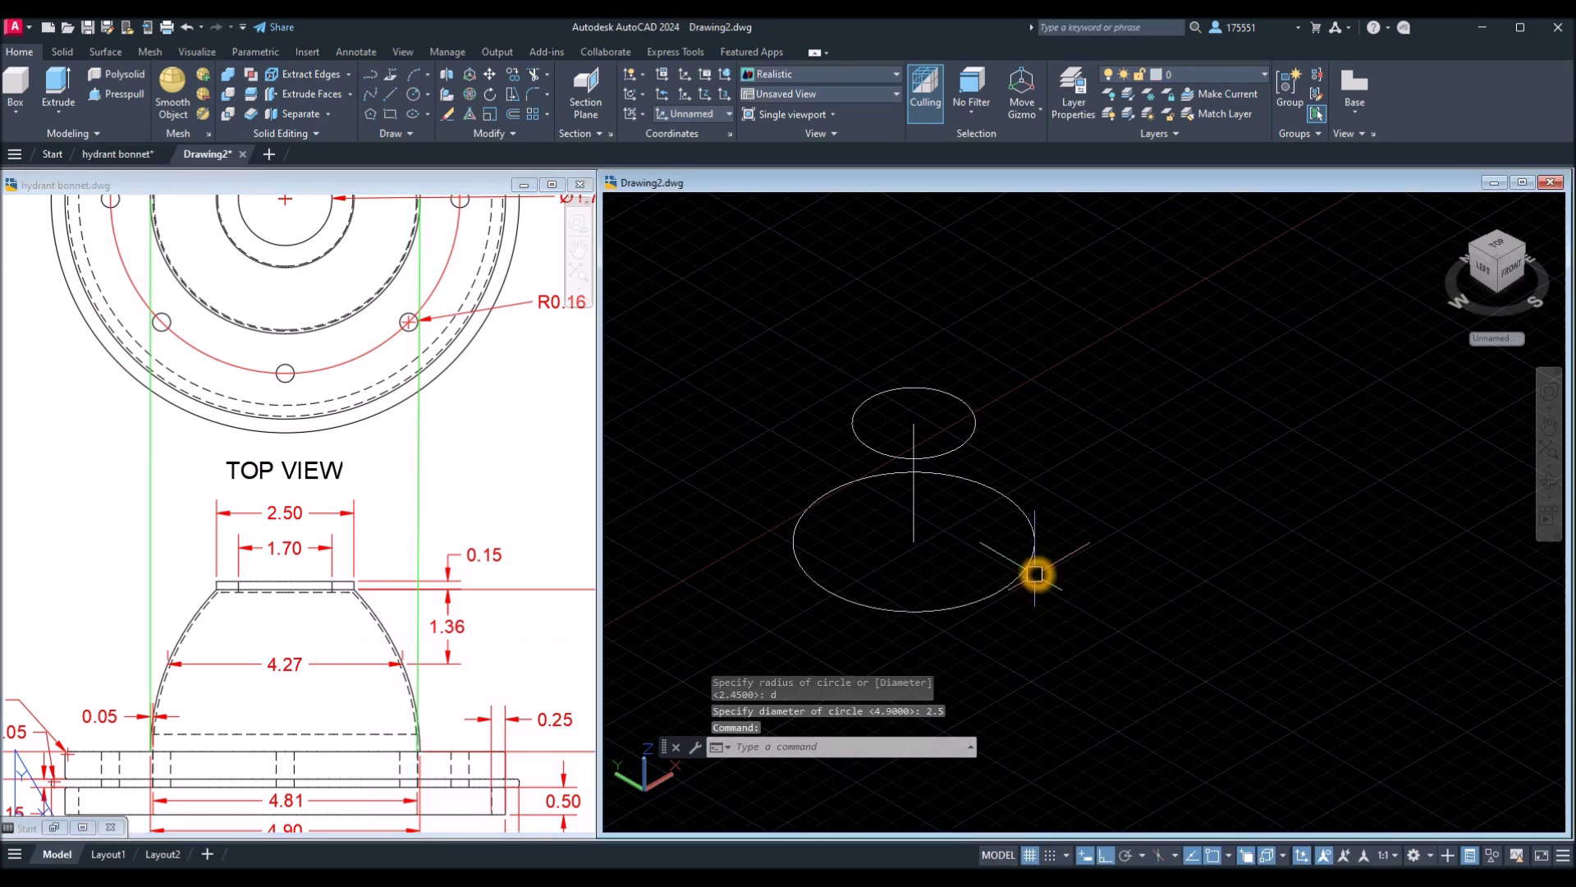
{"action": "left_click", "coordinate": [1048, 556]}
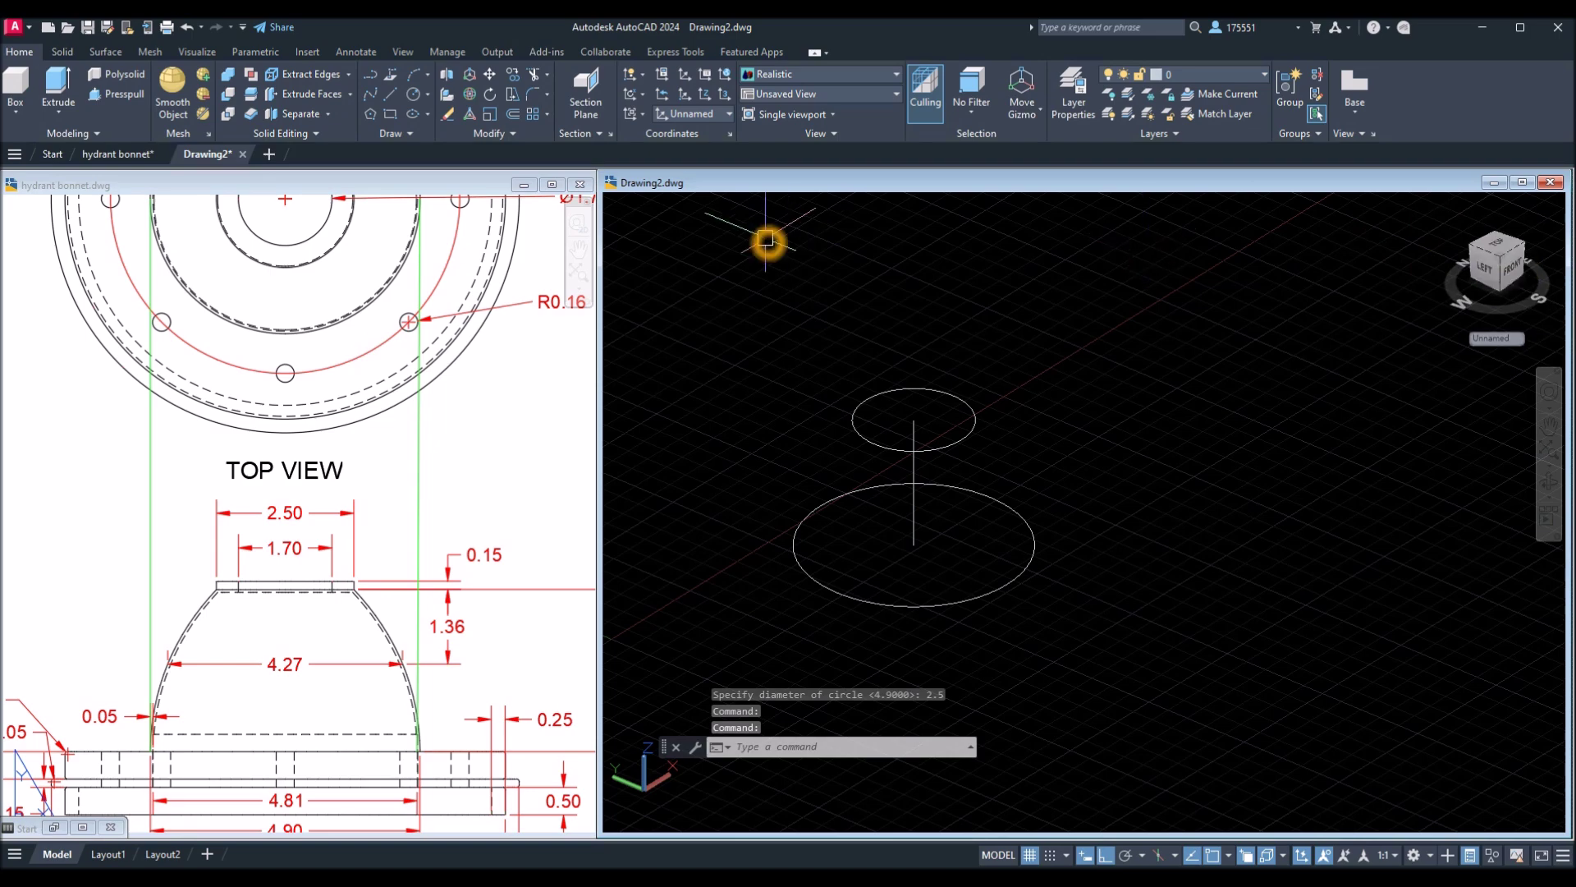
{"action": "left_click", "coordinate": [655, 222]}
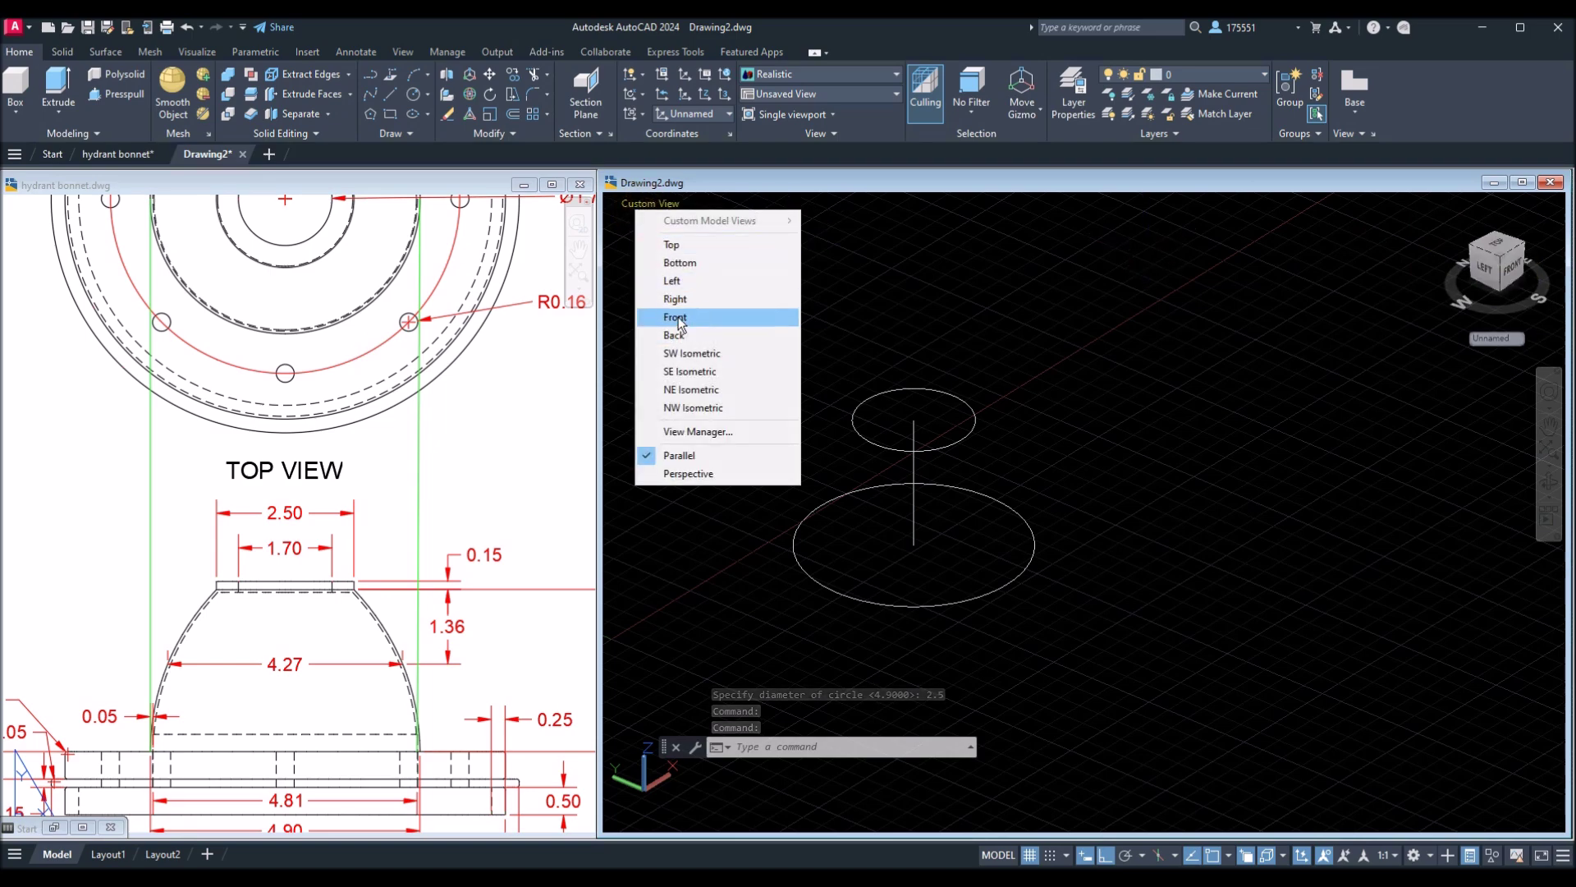
{"action": "left_click", "coordinate": [679, 319]}
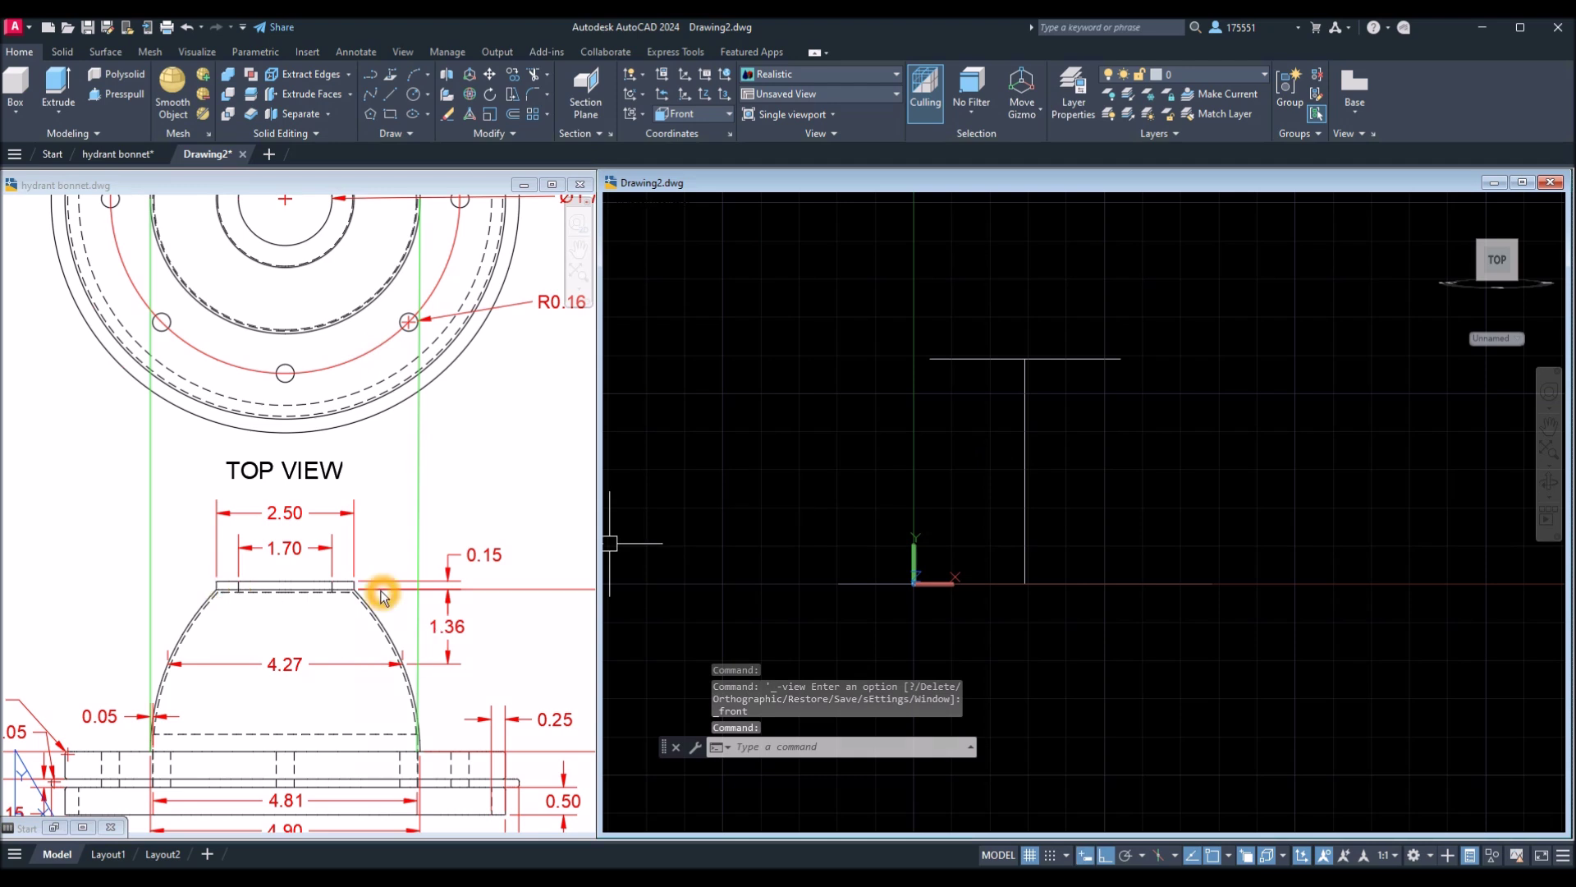
{"action": "left_click", "coordinate": [1088, 584]}
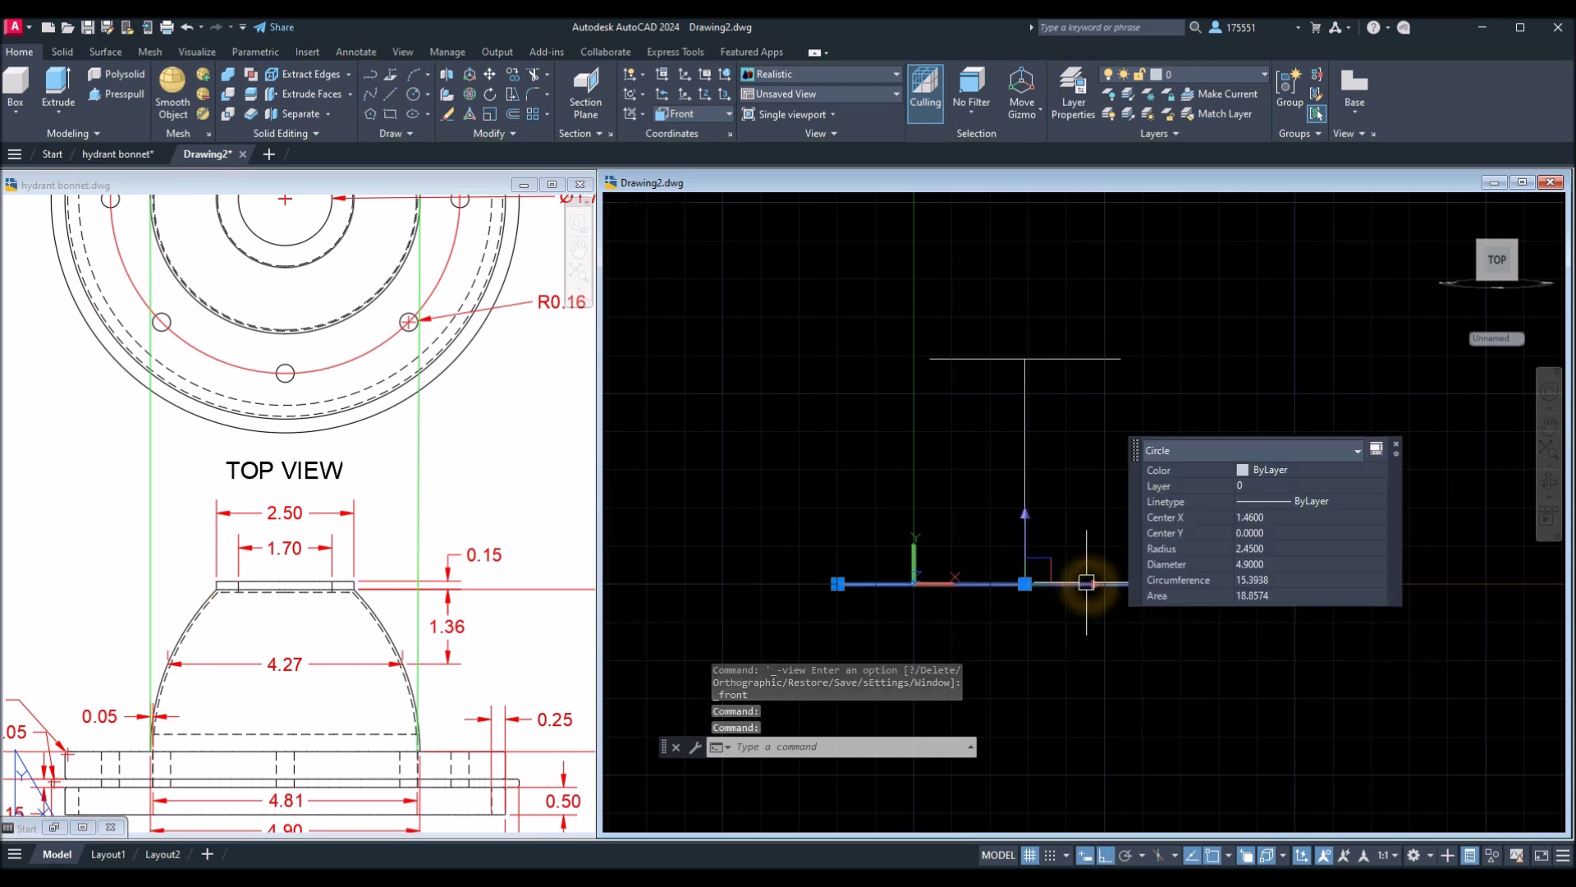
{"action": "key", "text": "Escape"}
{"action": "left_click", "coordinate": [1102, 366]}
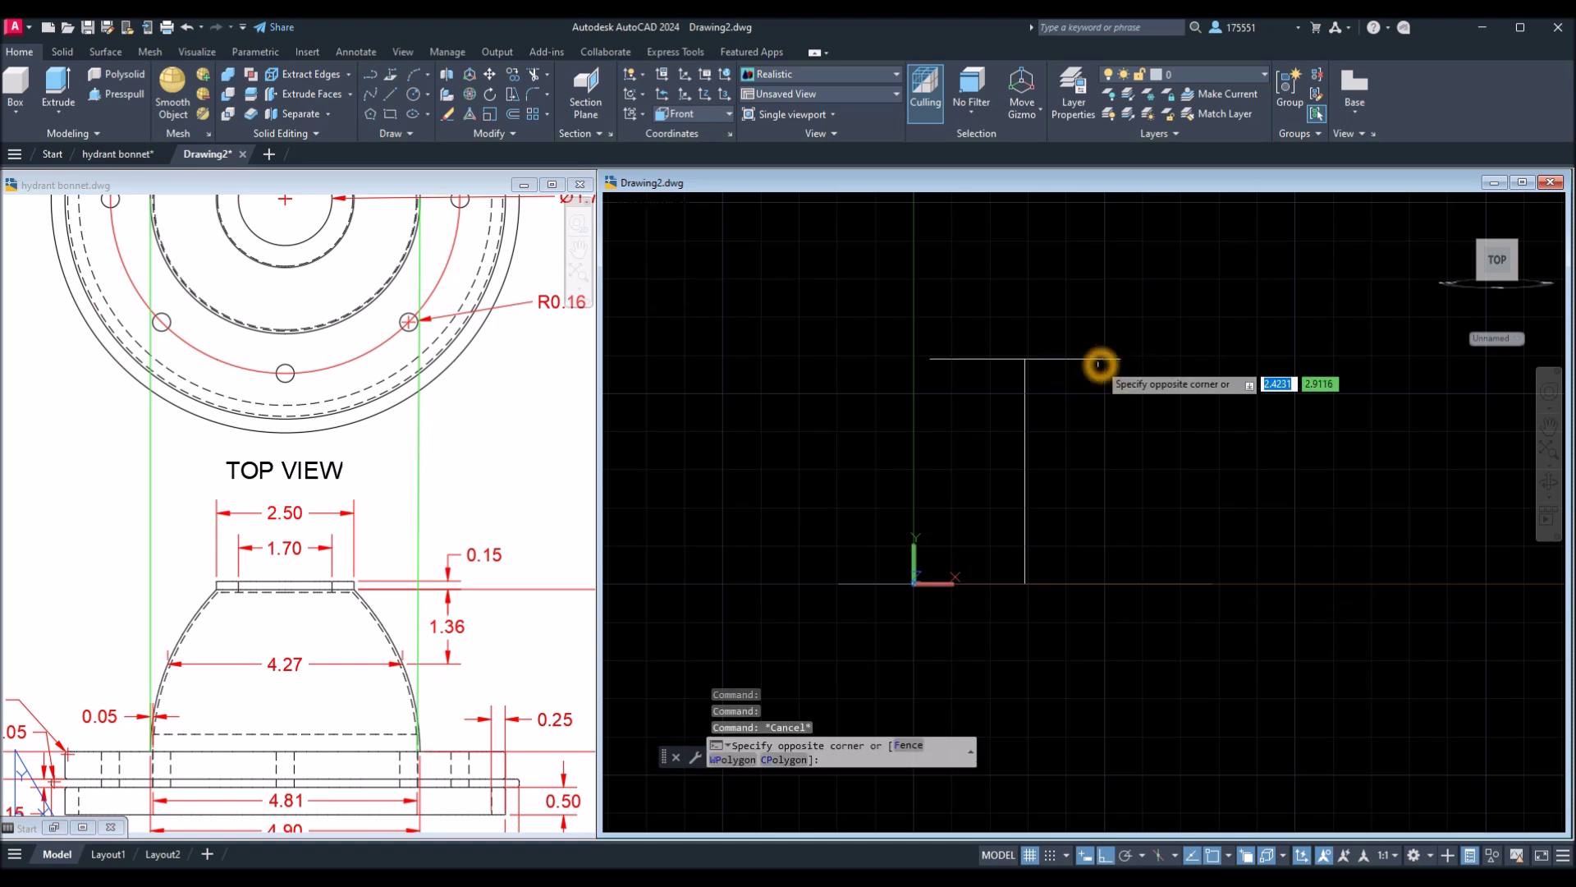
{"action": "left_click", "coordinate": [1099, 354]}
{"action": "key", "text": "Escape"}
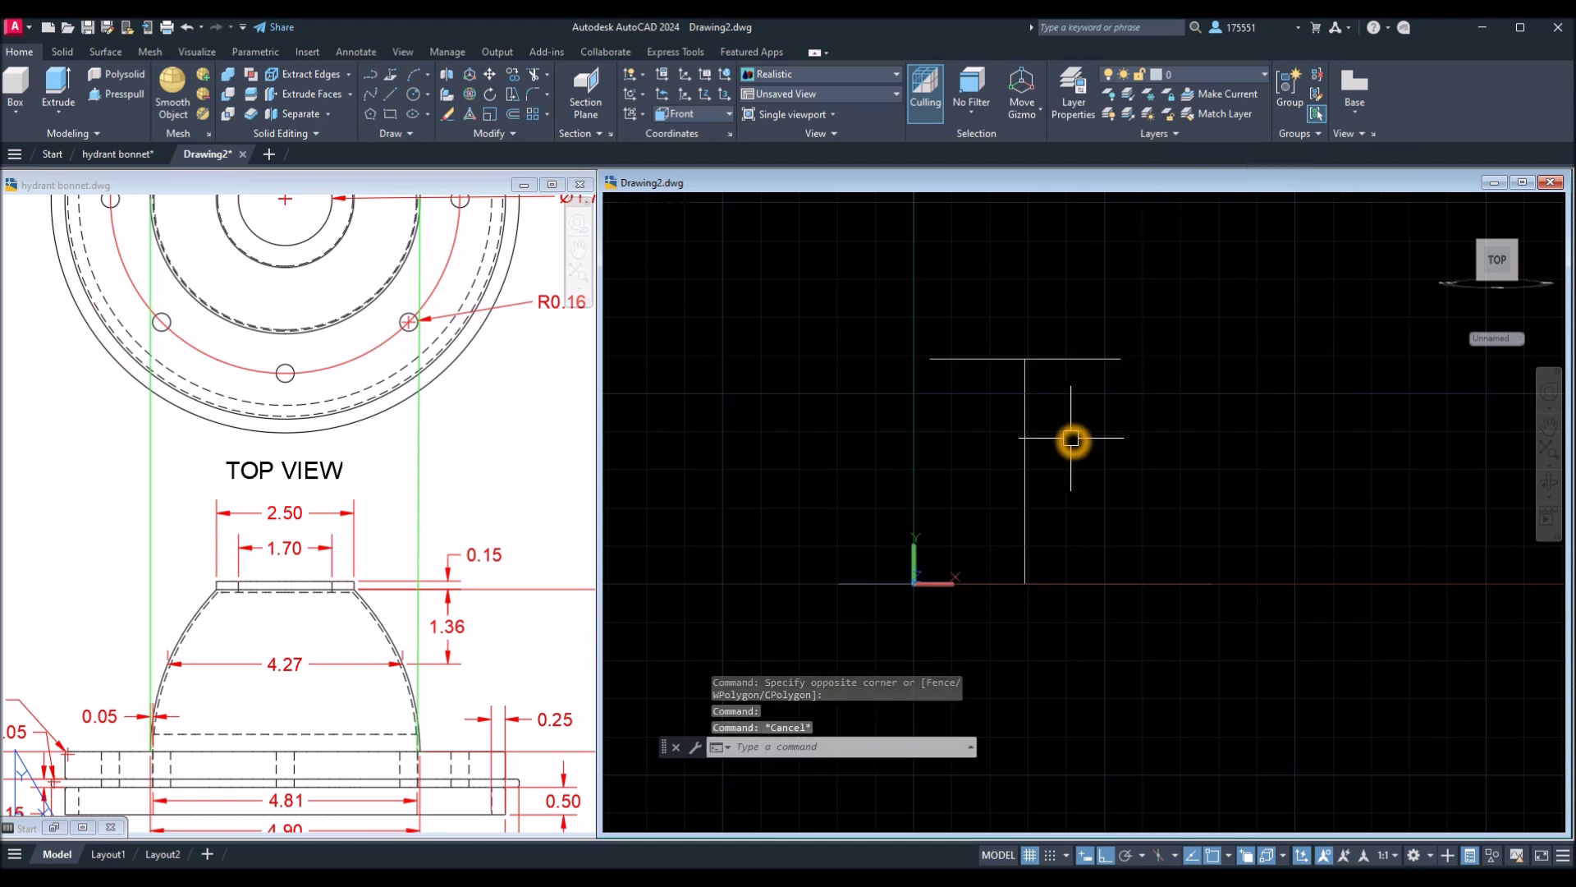
{"action": "key", "text": "Return"}
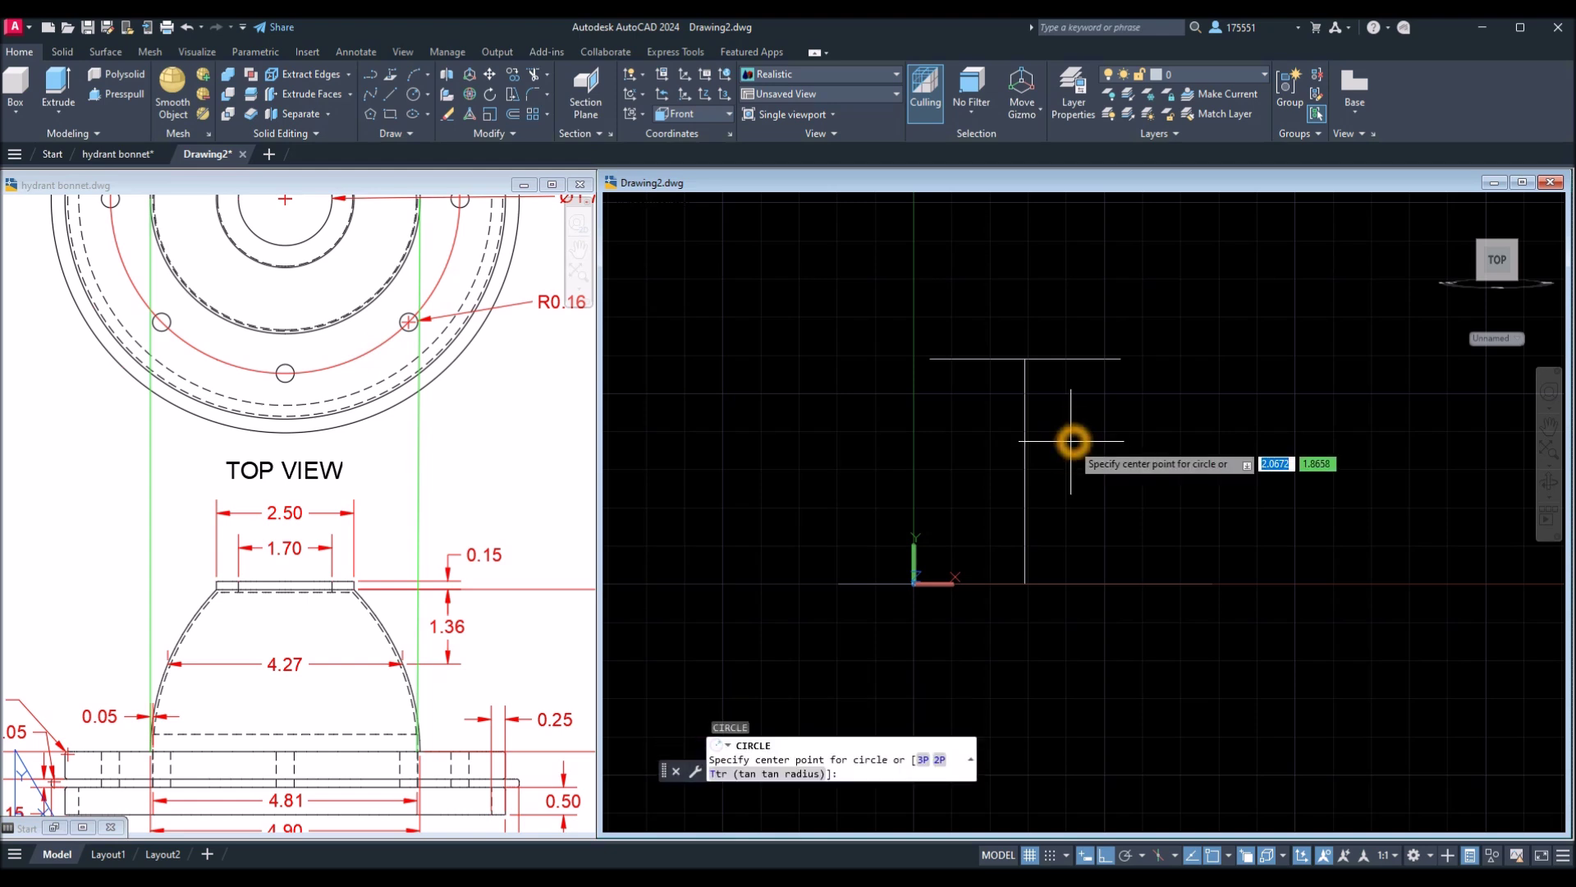
{"action": "key", "text": "F8"}
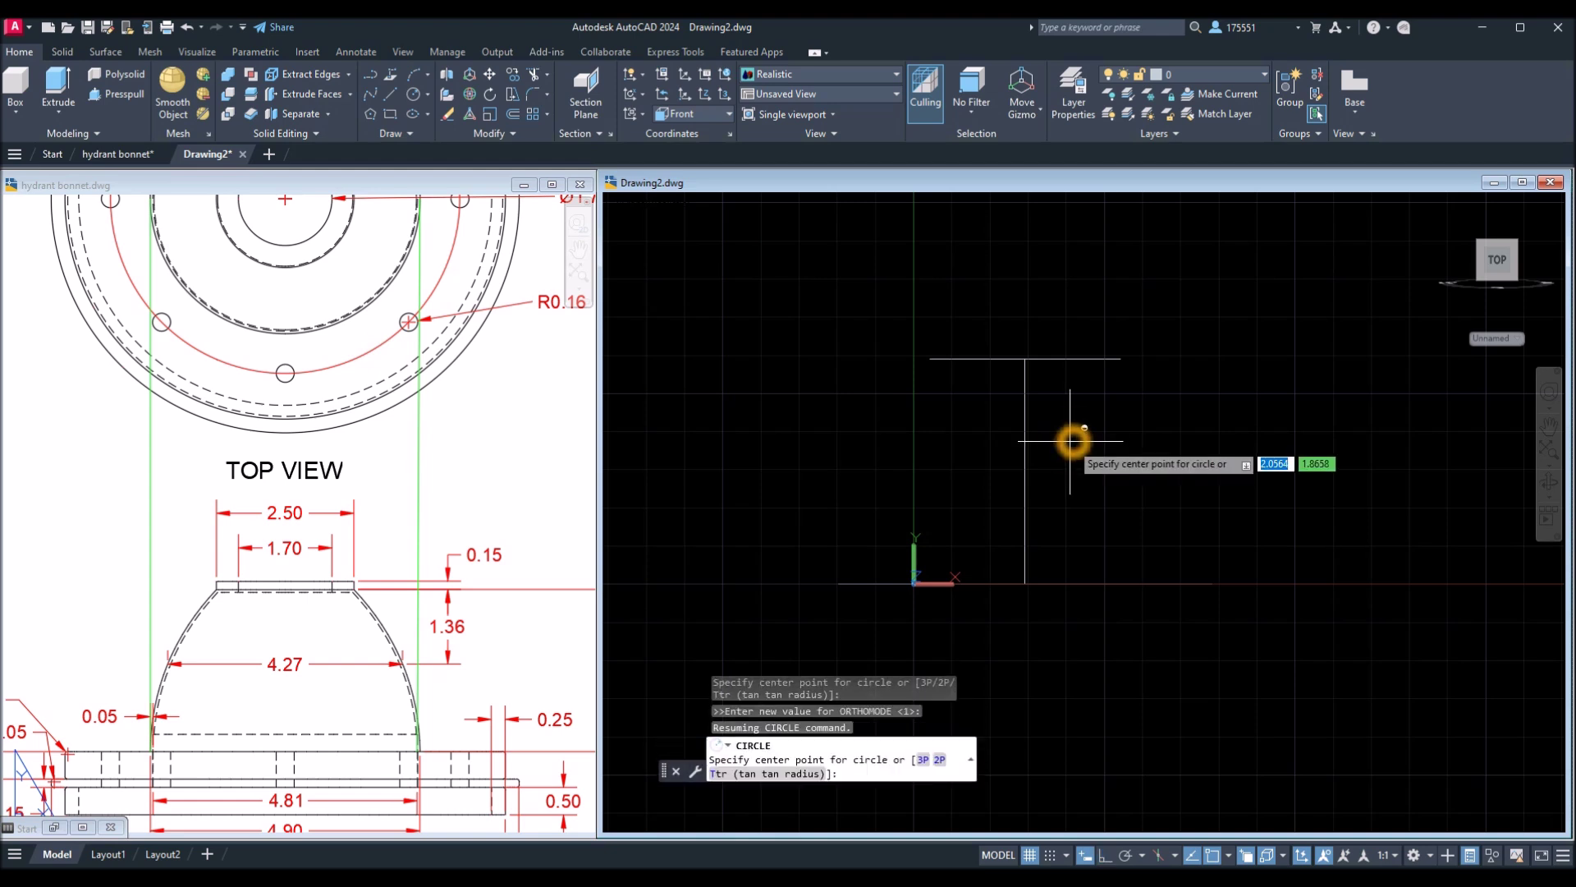
{"action": "right_click", "coordinate": [1072, 448], "text": "shift"}
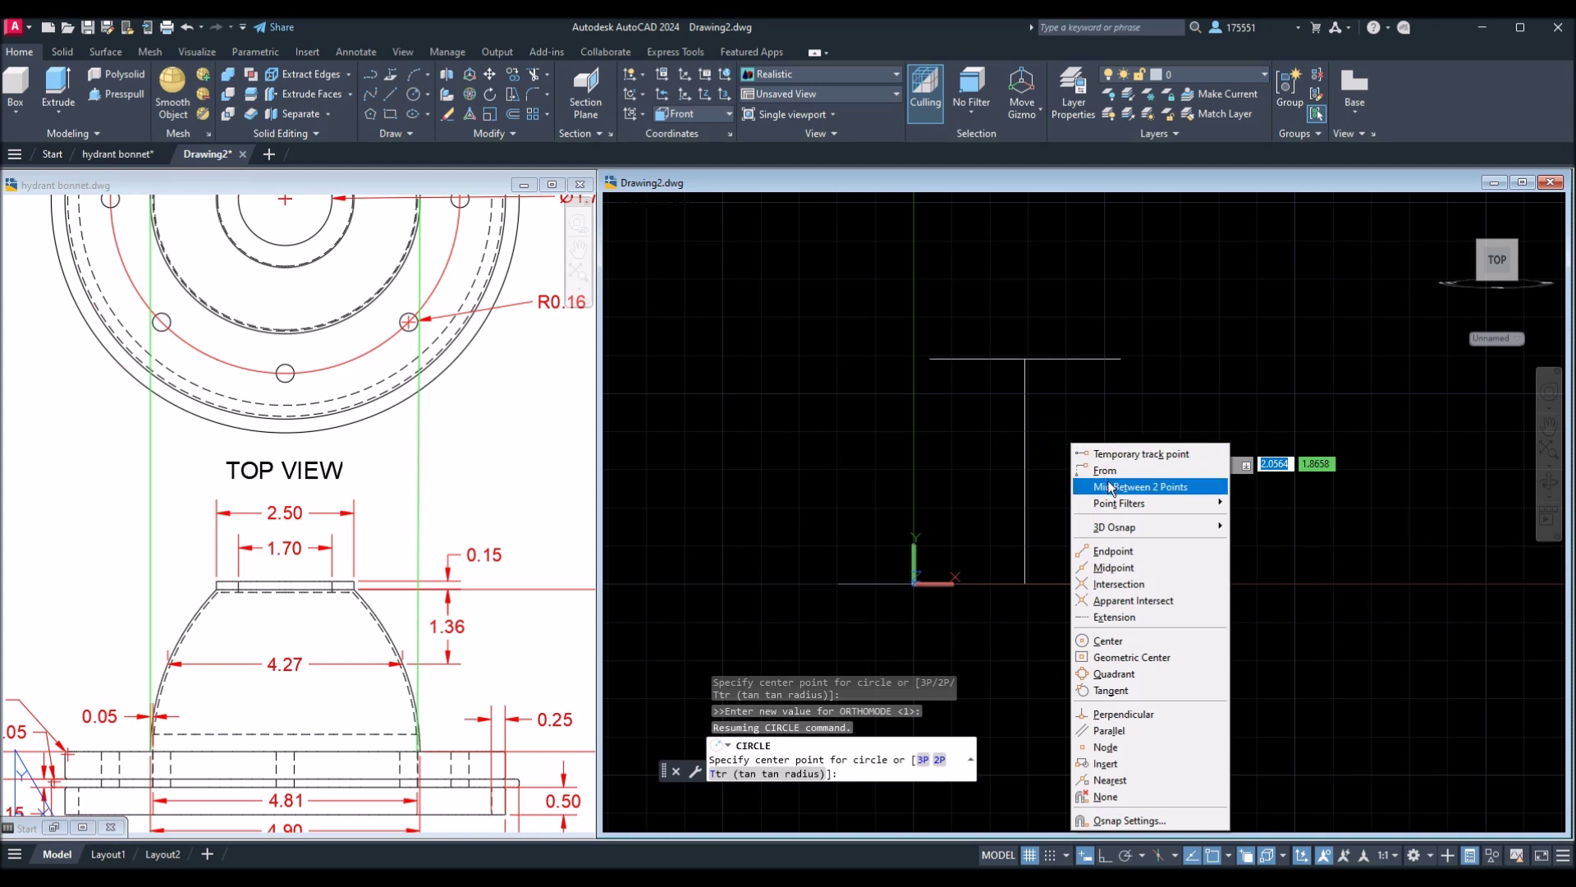
{"action": "left_click", "coordinate": [1104, 469]}
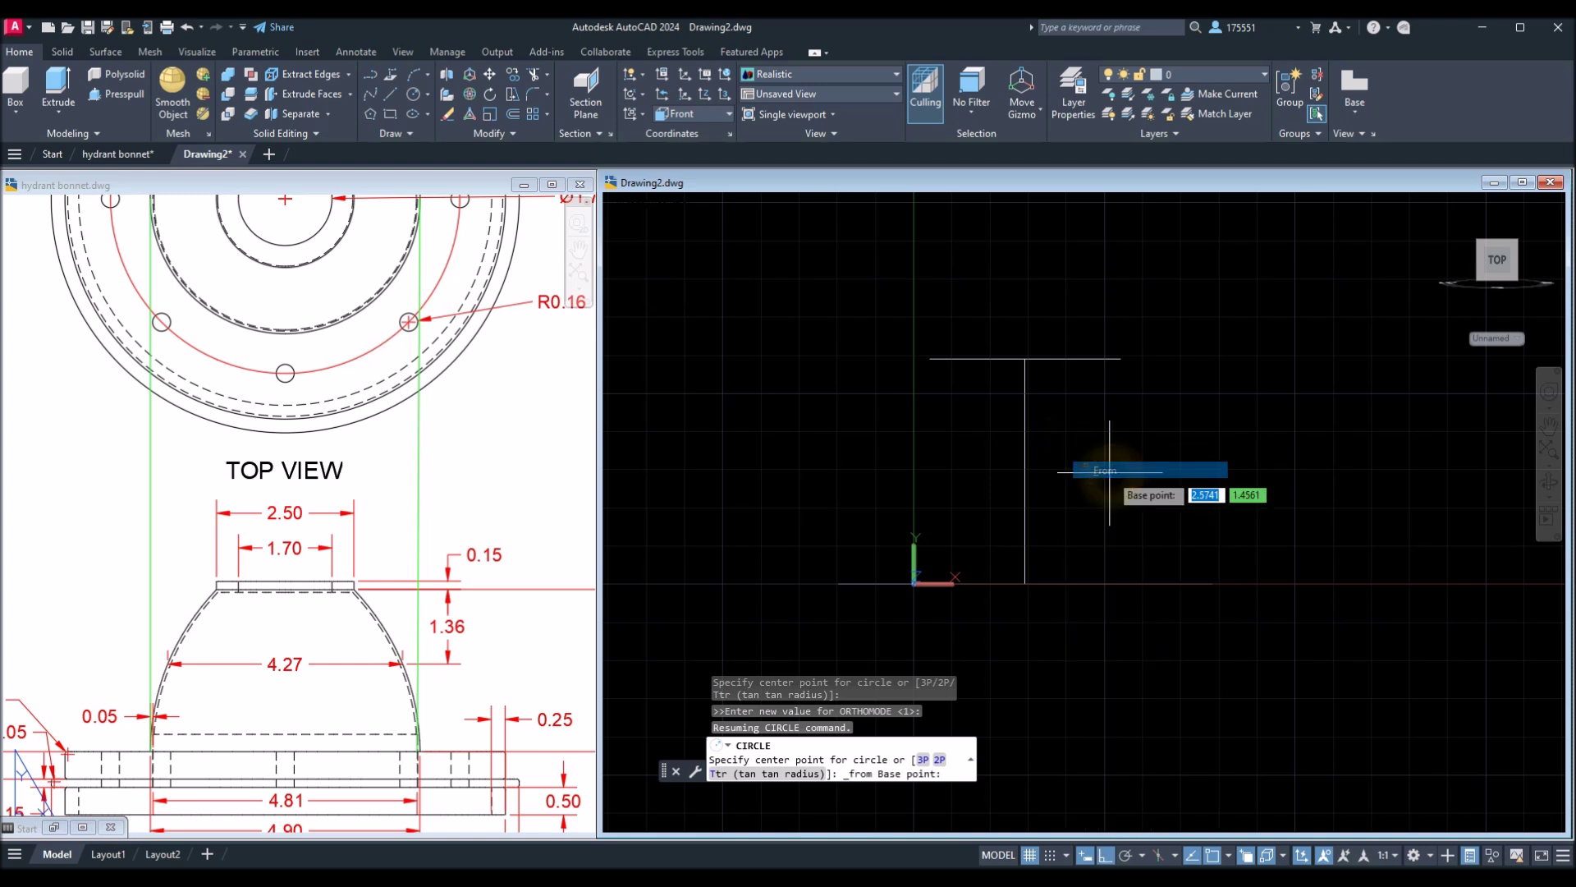
{"action": "left_click", "coordinate": [1028, 363]}
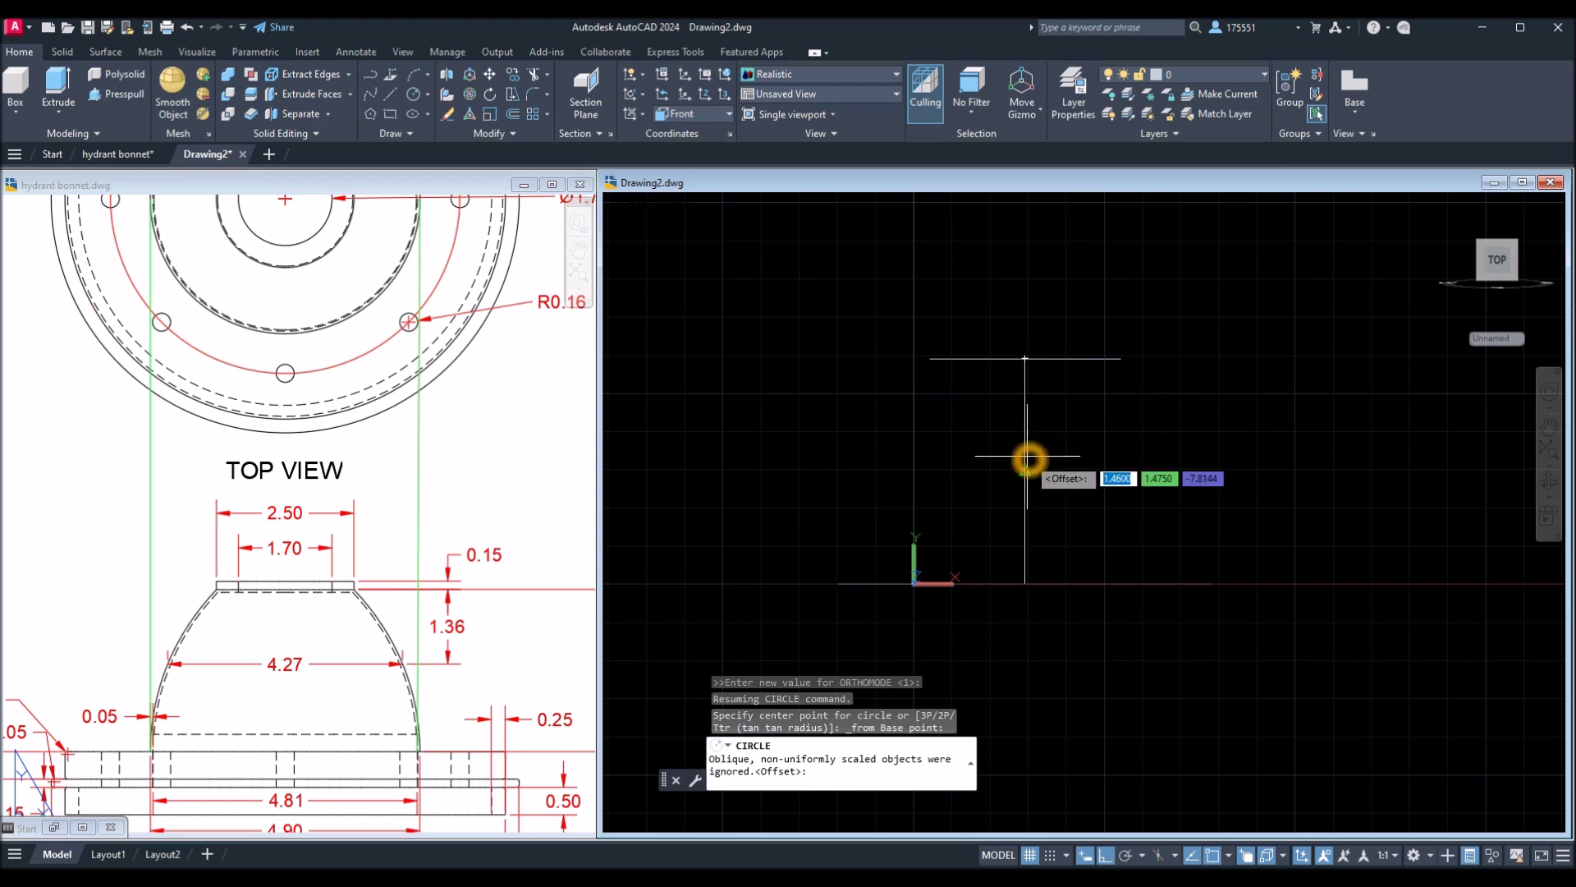
{"action": "type", "text": "1"}
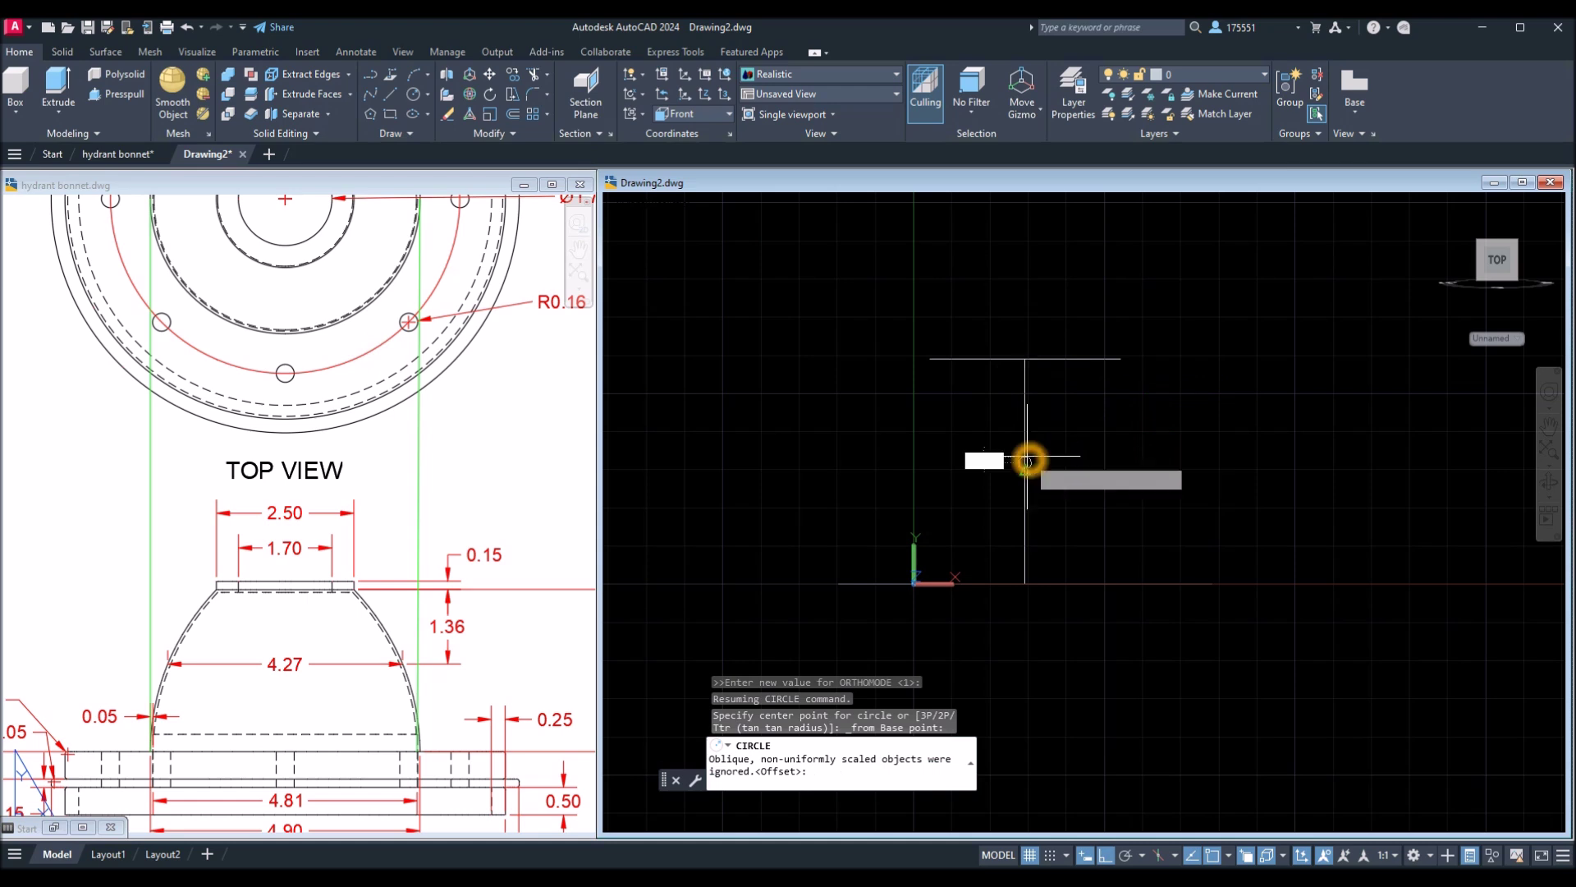
{"action": "type", "text": ".36"}
{"action": "key", "text": "Return"}
{"action": "key", "text": "Escape"}
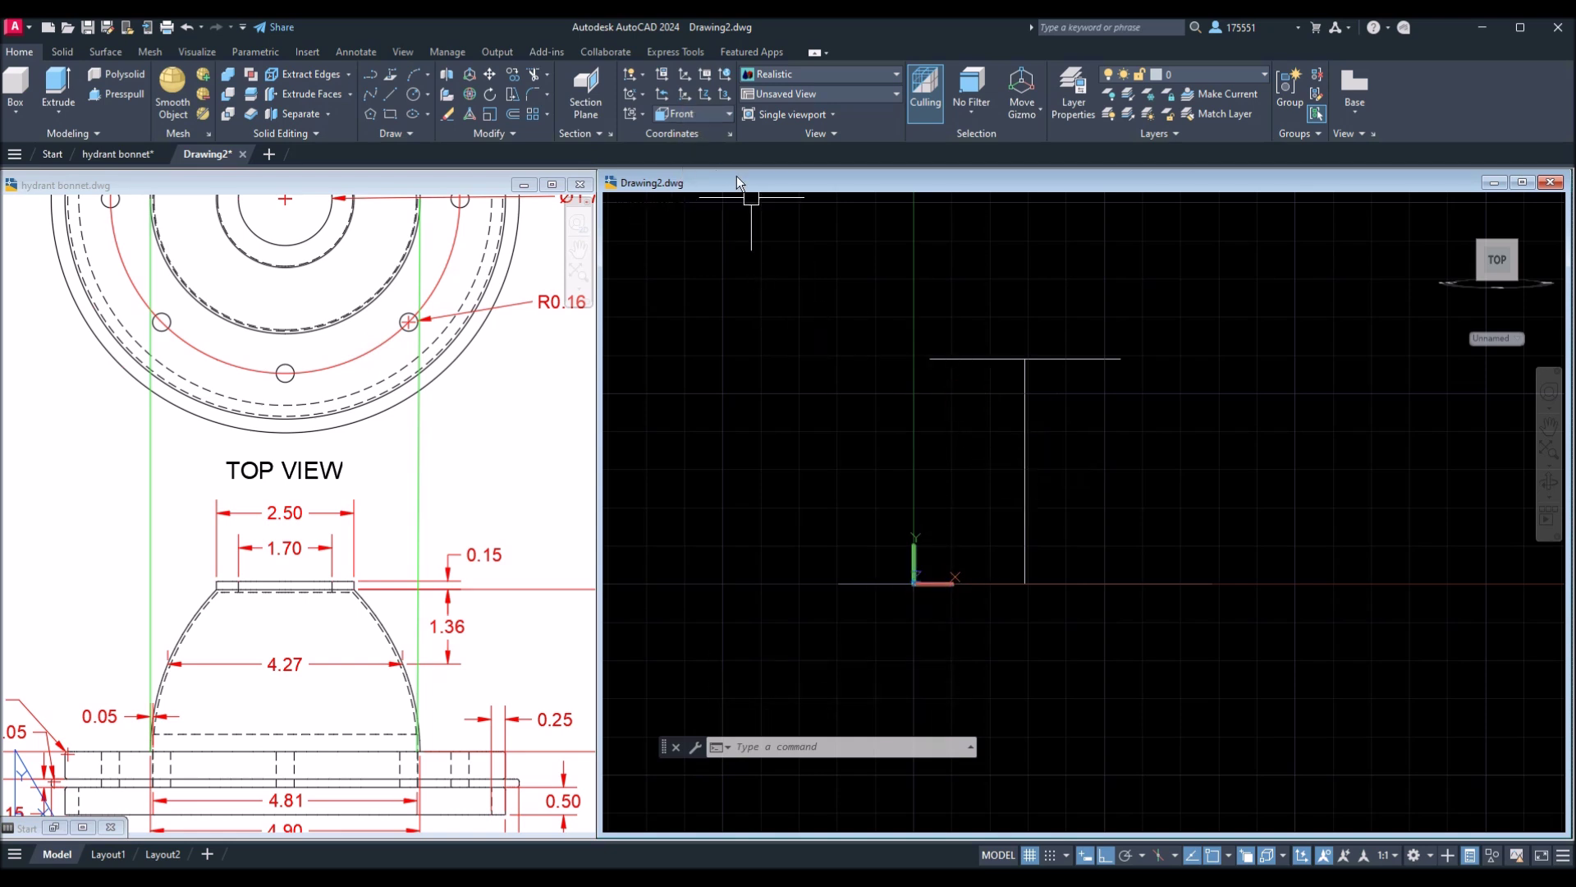
Define a new UCS in Drawing2 with its Z-axis pointing vertically up, parallel to the dome's vertical line.
{"action": "left_click", "coordinate": [710, 96]}
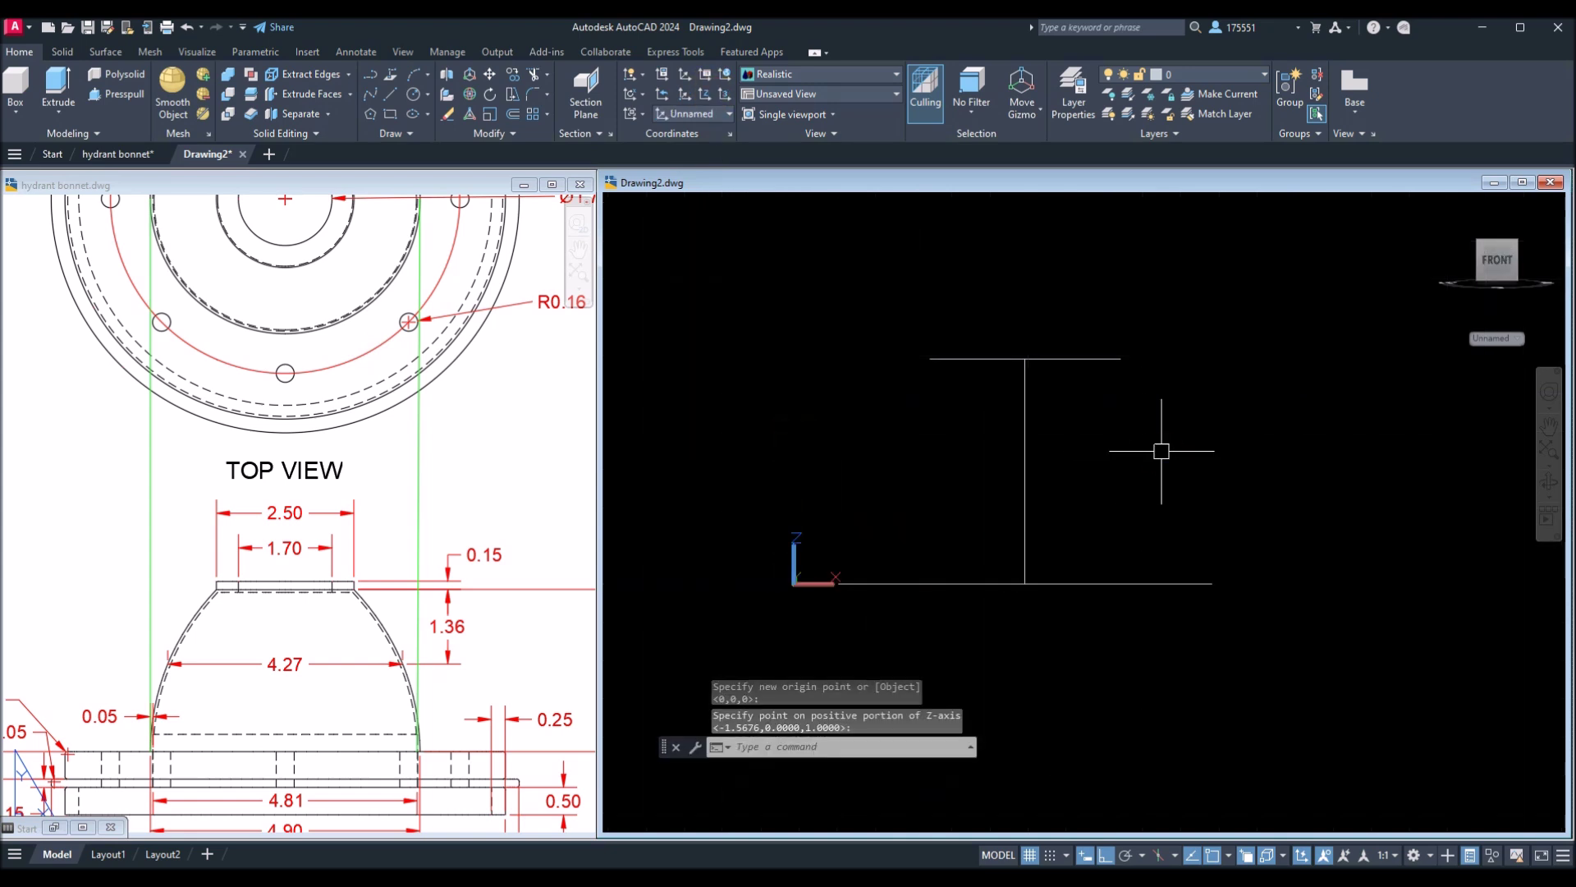
{"action": "middle_click_drag", "start_coordinate": [1160, 451], "coordinate": [1112, 513], "text": "shift"}
{"action": "key", "text": "Escape"}
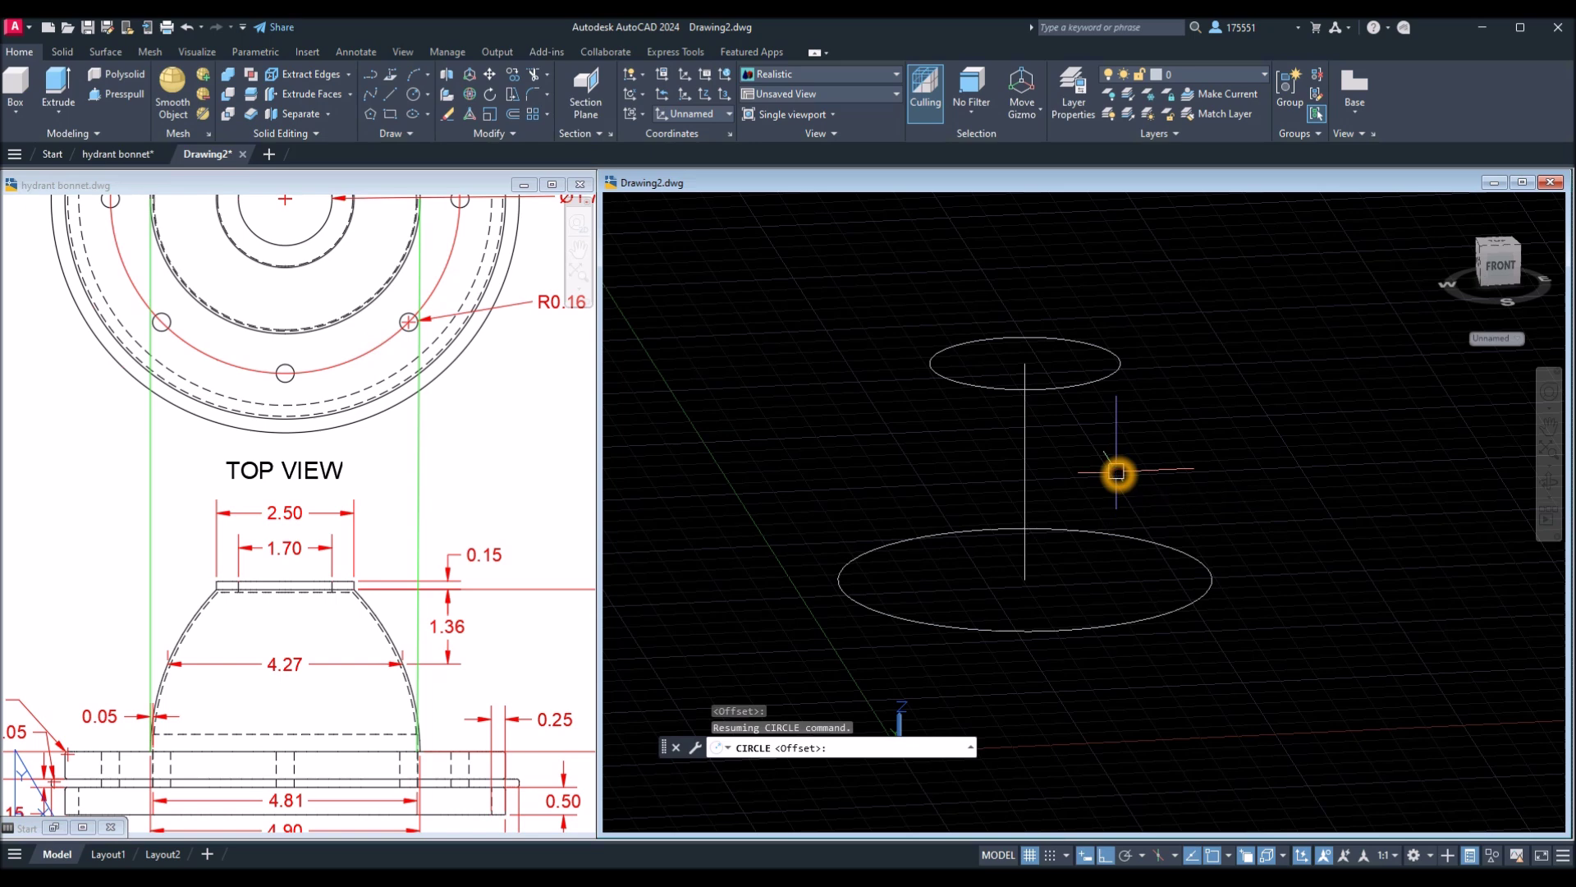
{"action": "key", "text": "Escape"}
Draw the dome's intermediate circle with a diameter of 4.27, its center offset 1.36 straight down from the top circle's center.
{"action": "key", "text": "Return"}
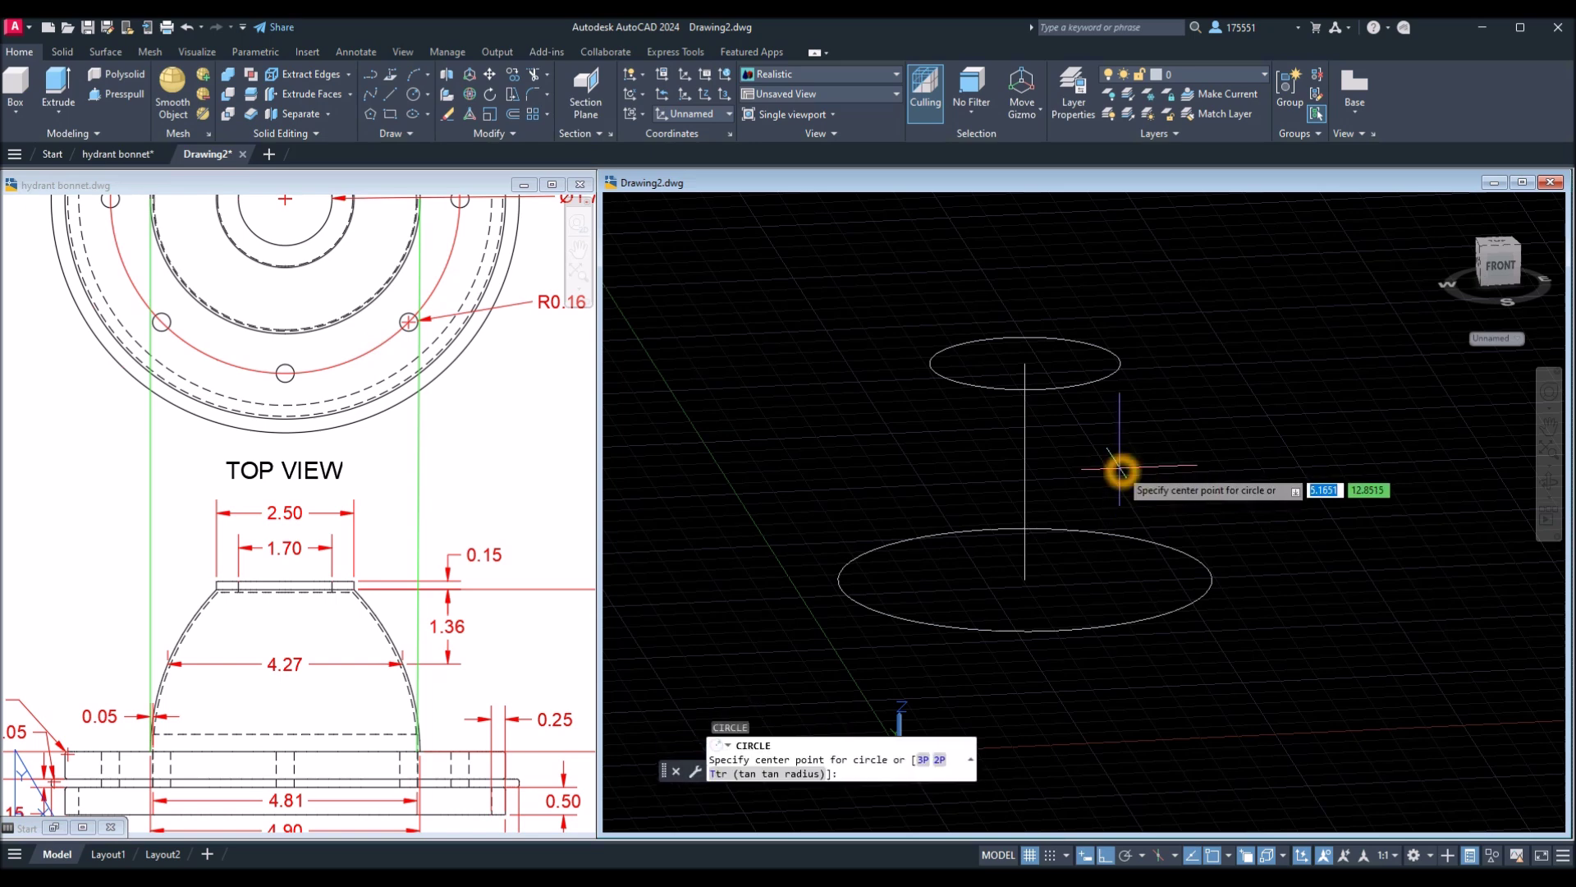
{"action": "right_click", "coordinate": [1121, 470], "text": "shift"}
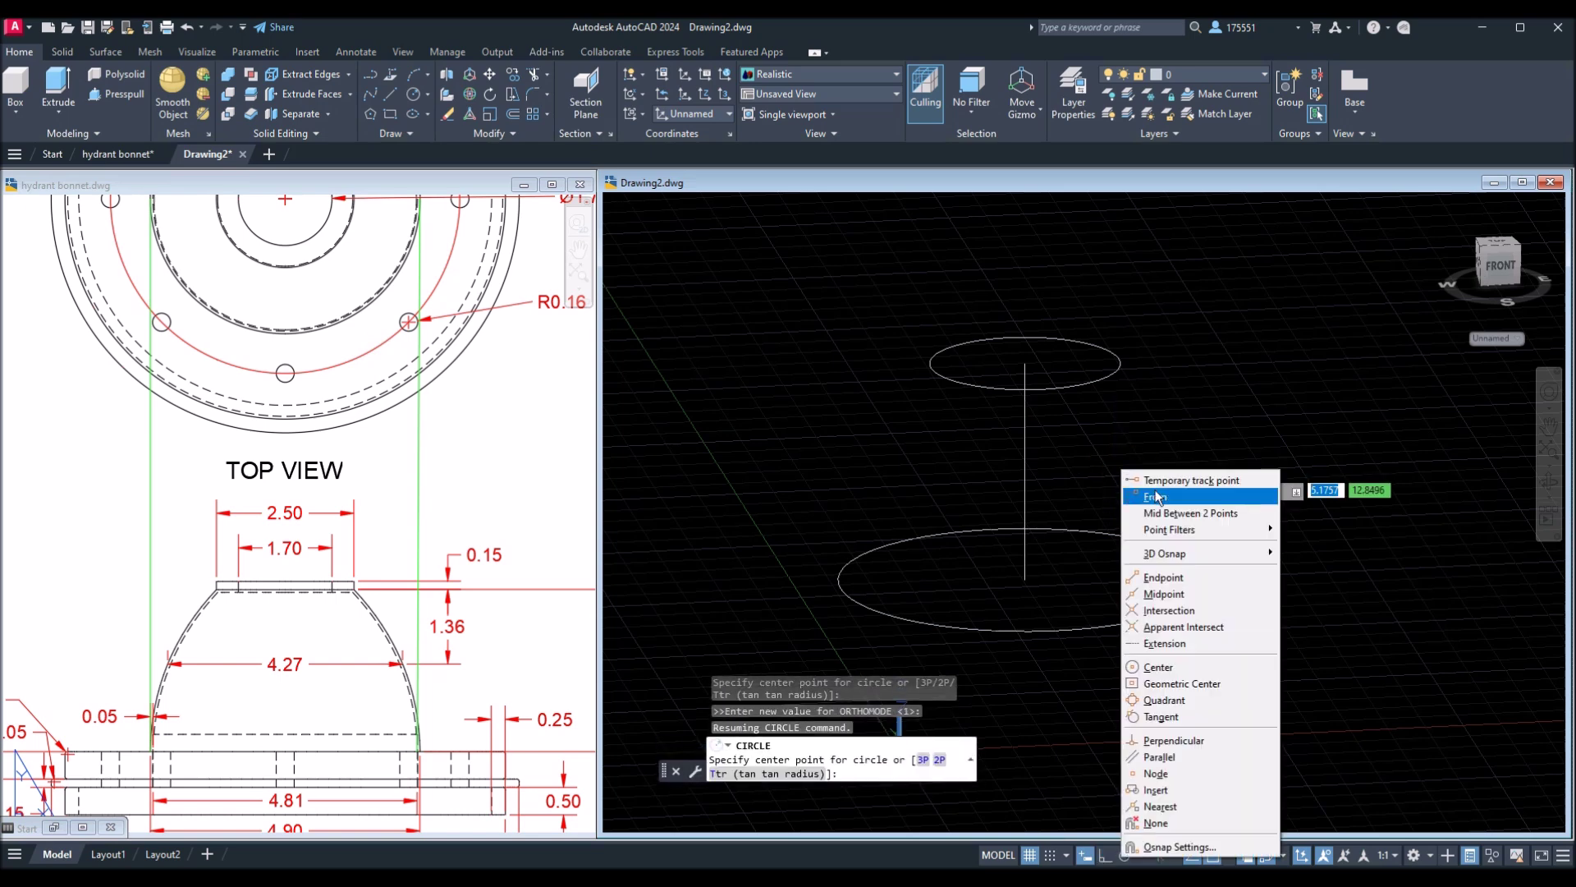
{"action": "left_click", "coordinate": [1154, 495]}
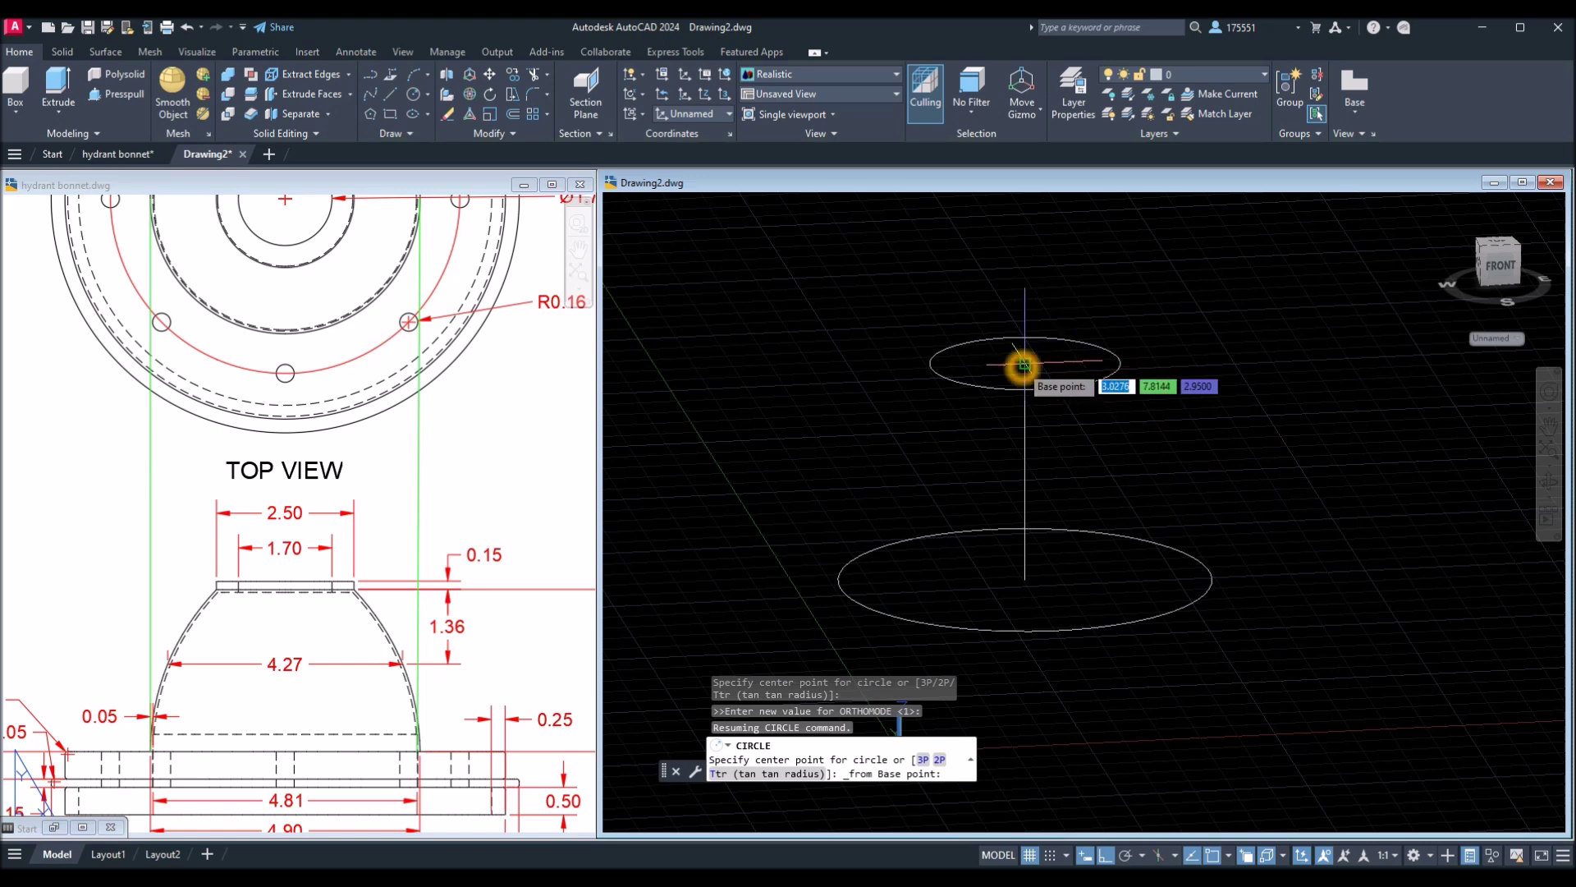
{"action": "left_click", "coordinate": [1024, 365]}
{"action": "left_click", "coordinate": [1027, 474]}
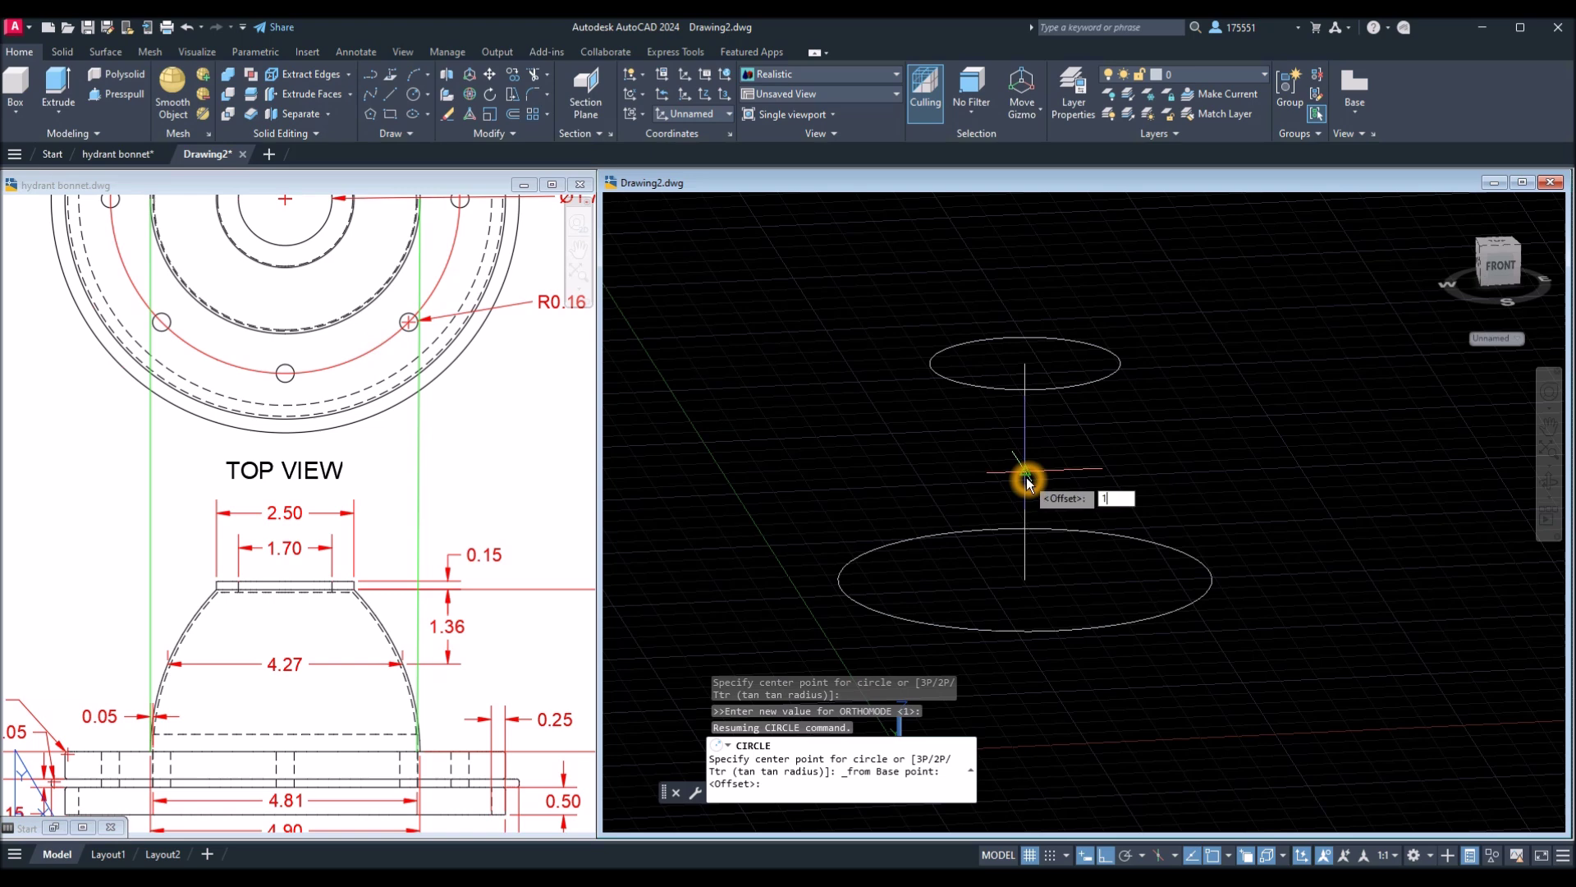
{"action": "key", "text": "Return"}
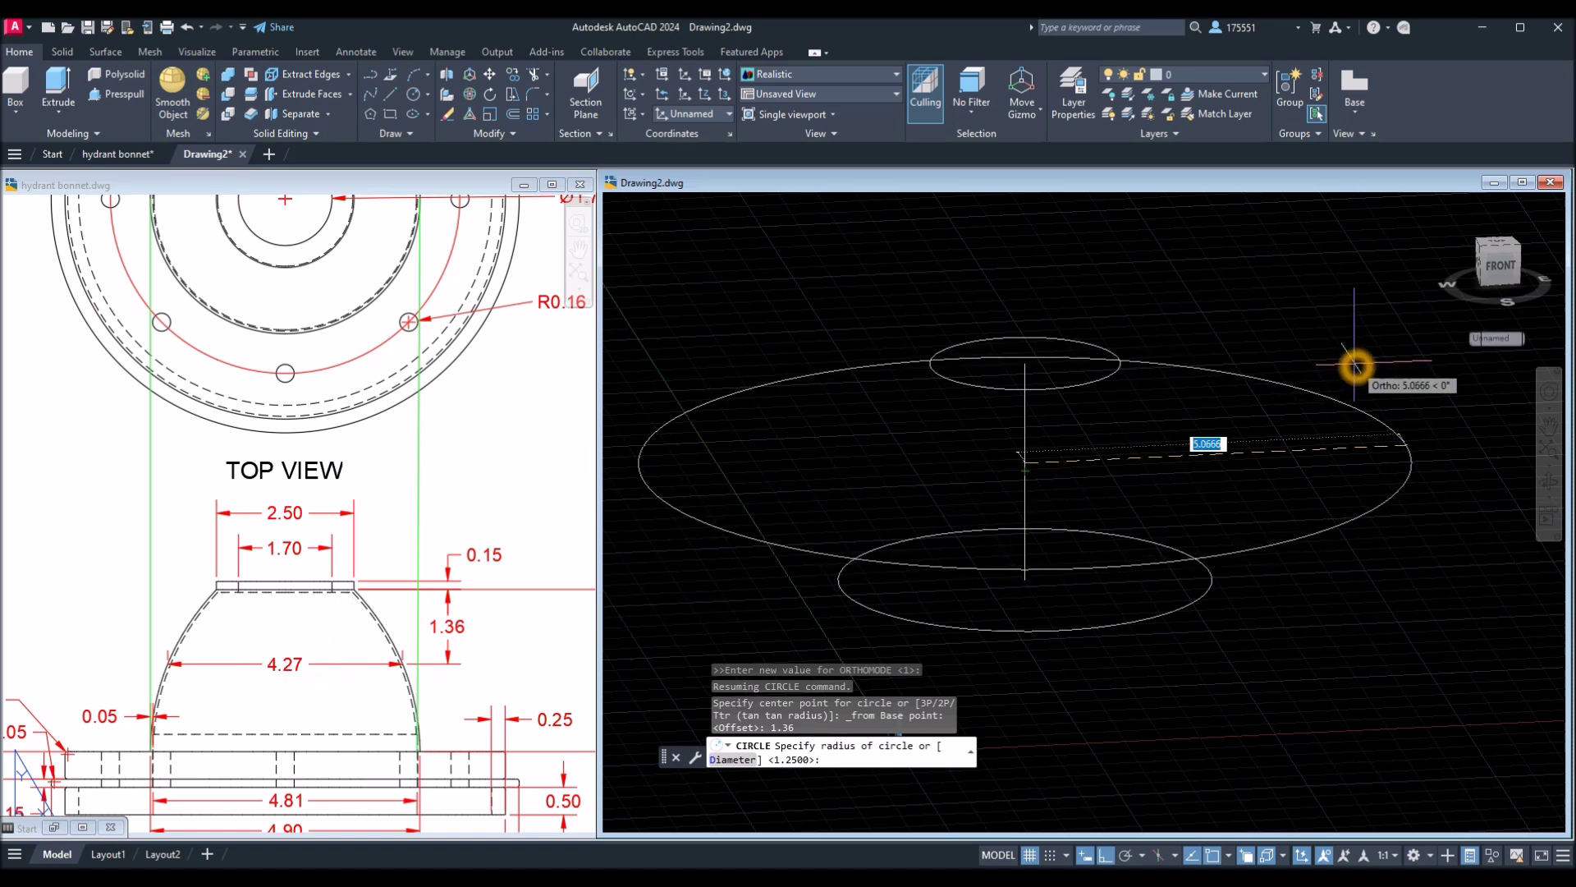
{"action": "type", "text": "d"}
{"action": "key", "text": "Return"}
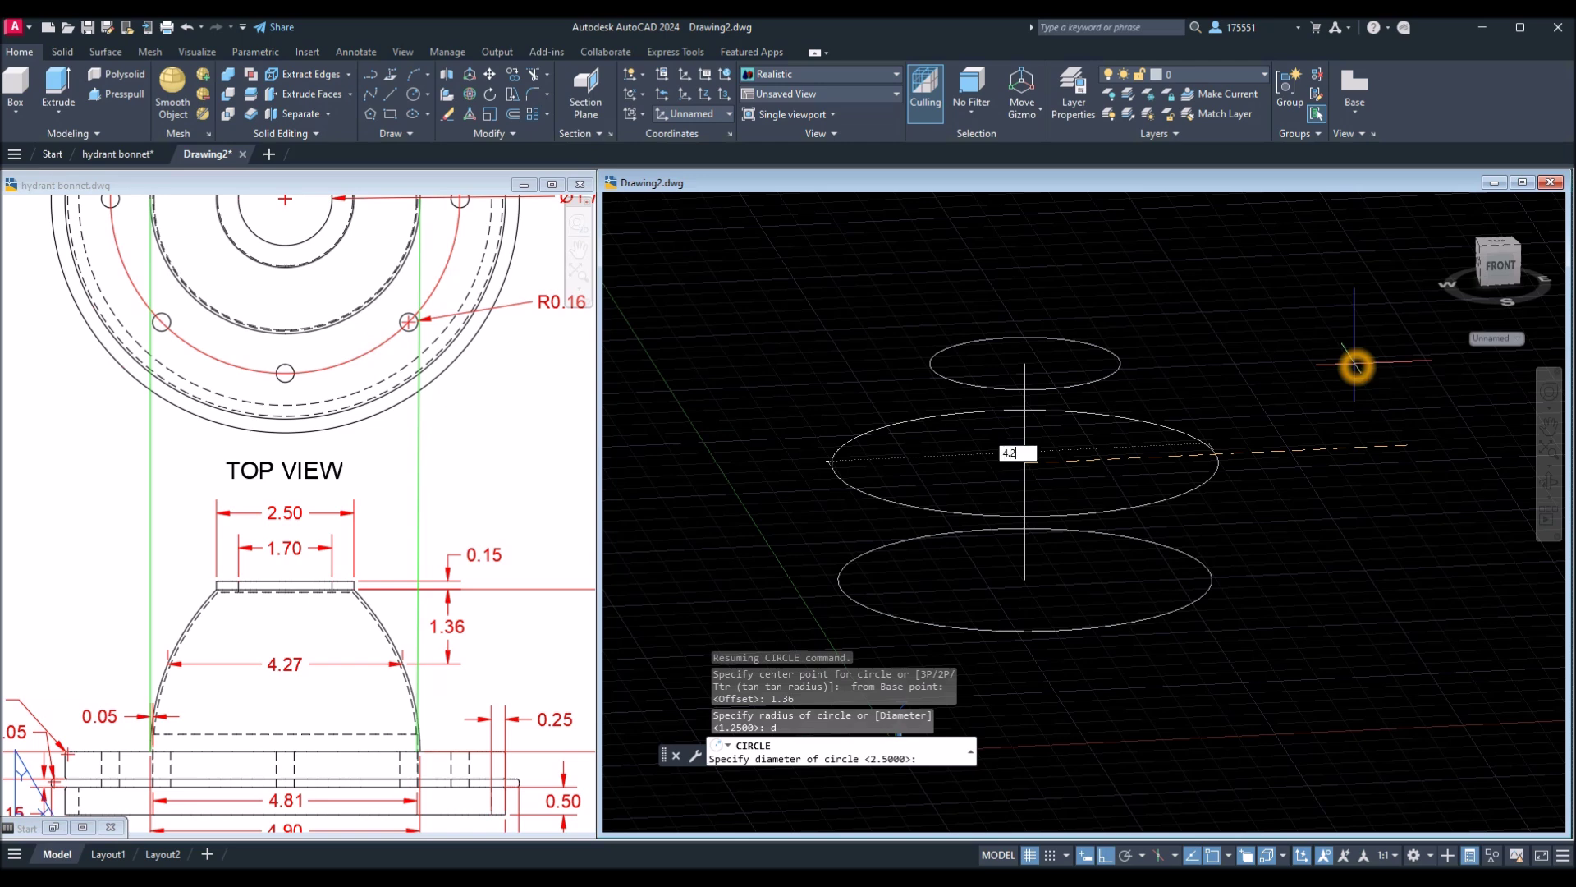
{"action": "key", "text": "Return"}
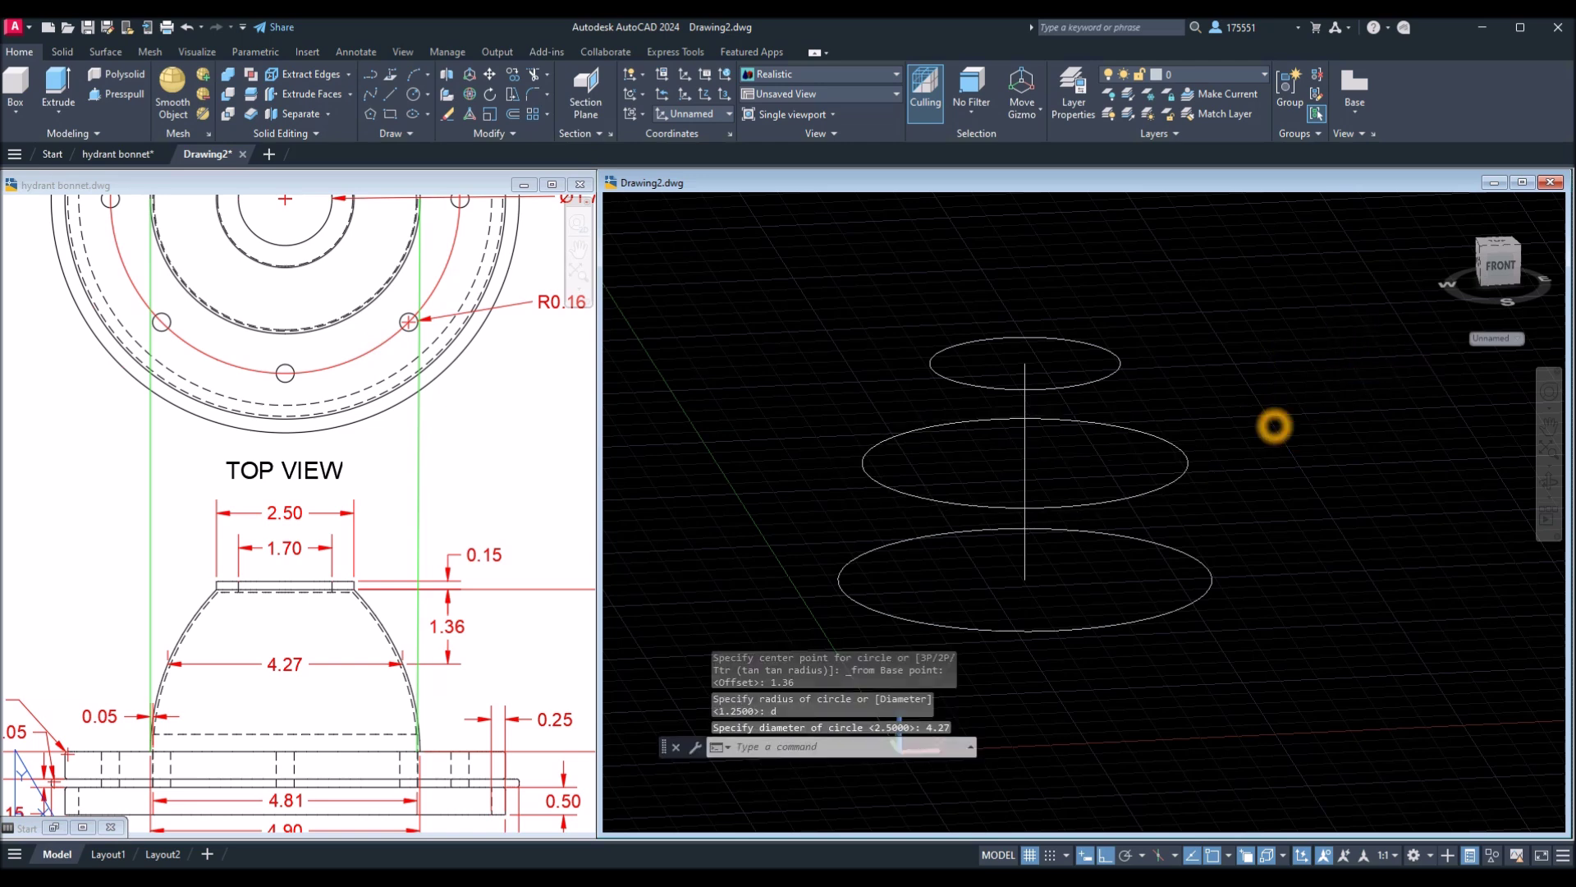
Examine the three dome circles in the Front and Top views and compare them with the reference drawing's views.
{"action": "middle_click_drag", "start_coordinate": [1372, 426], "coordinate": [1269, 392], "text": "shift"}
{"action": "left_click", "coordinate": [639, 210]}
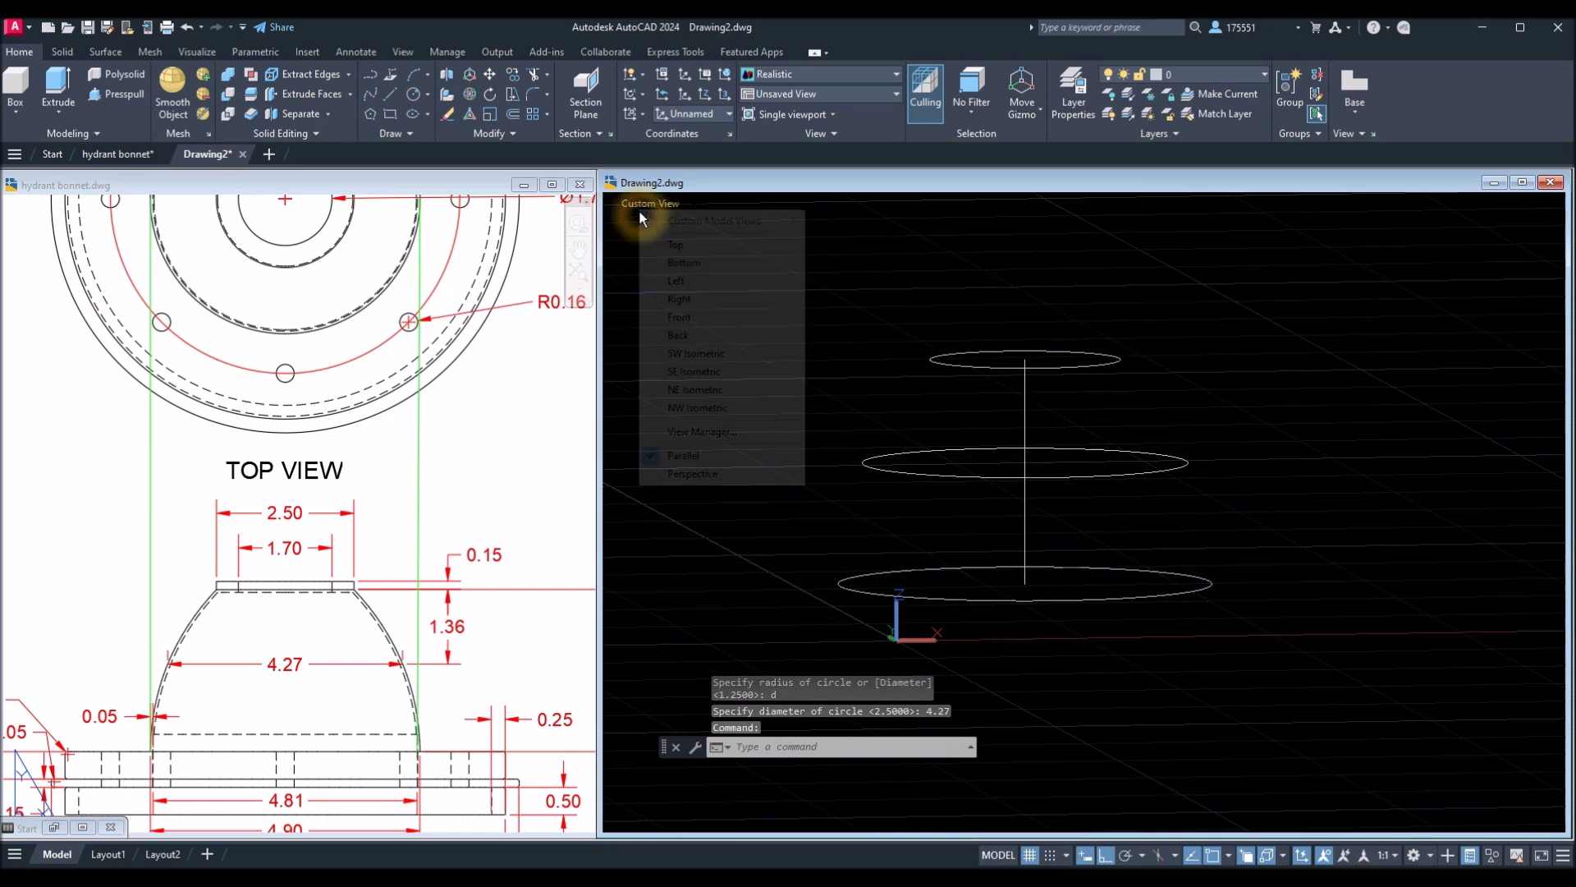
{"action": "left_click", "coordinate": [665, 318]}
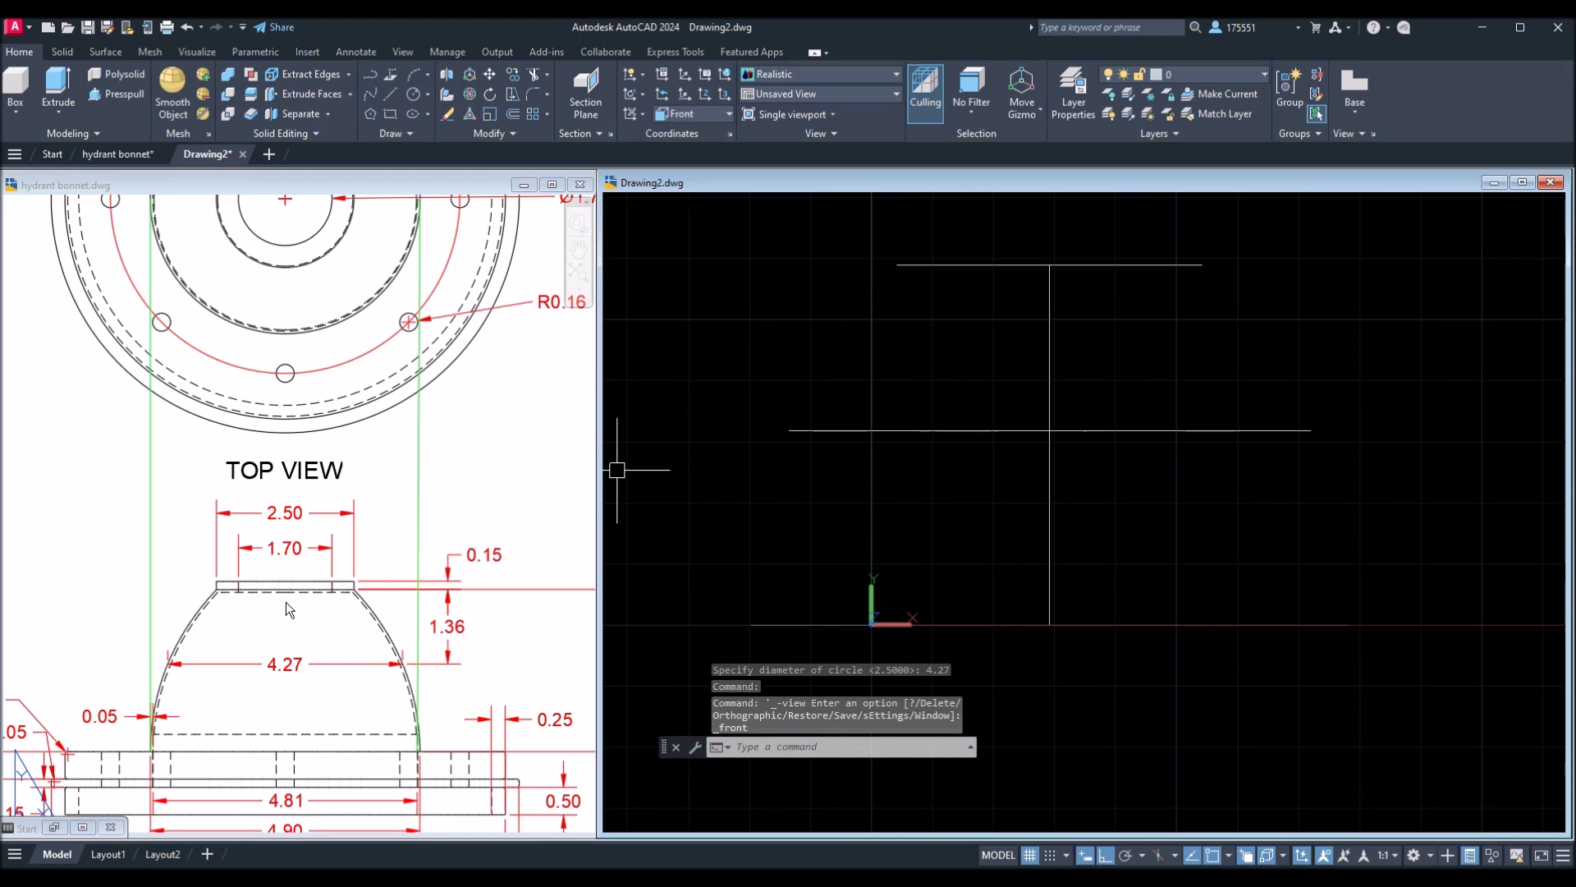
{"action": "left_click", "coordinate": [416, 381]}
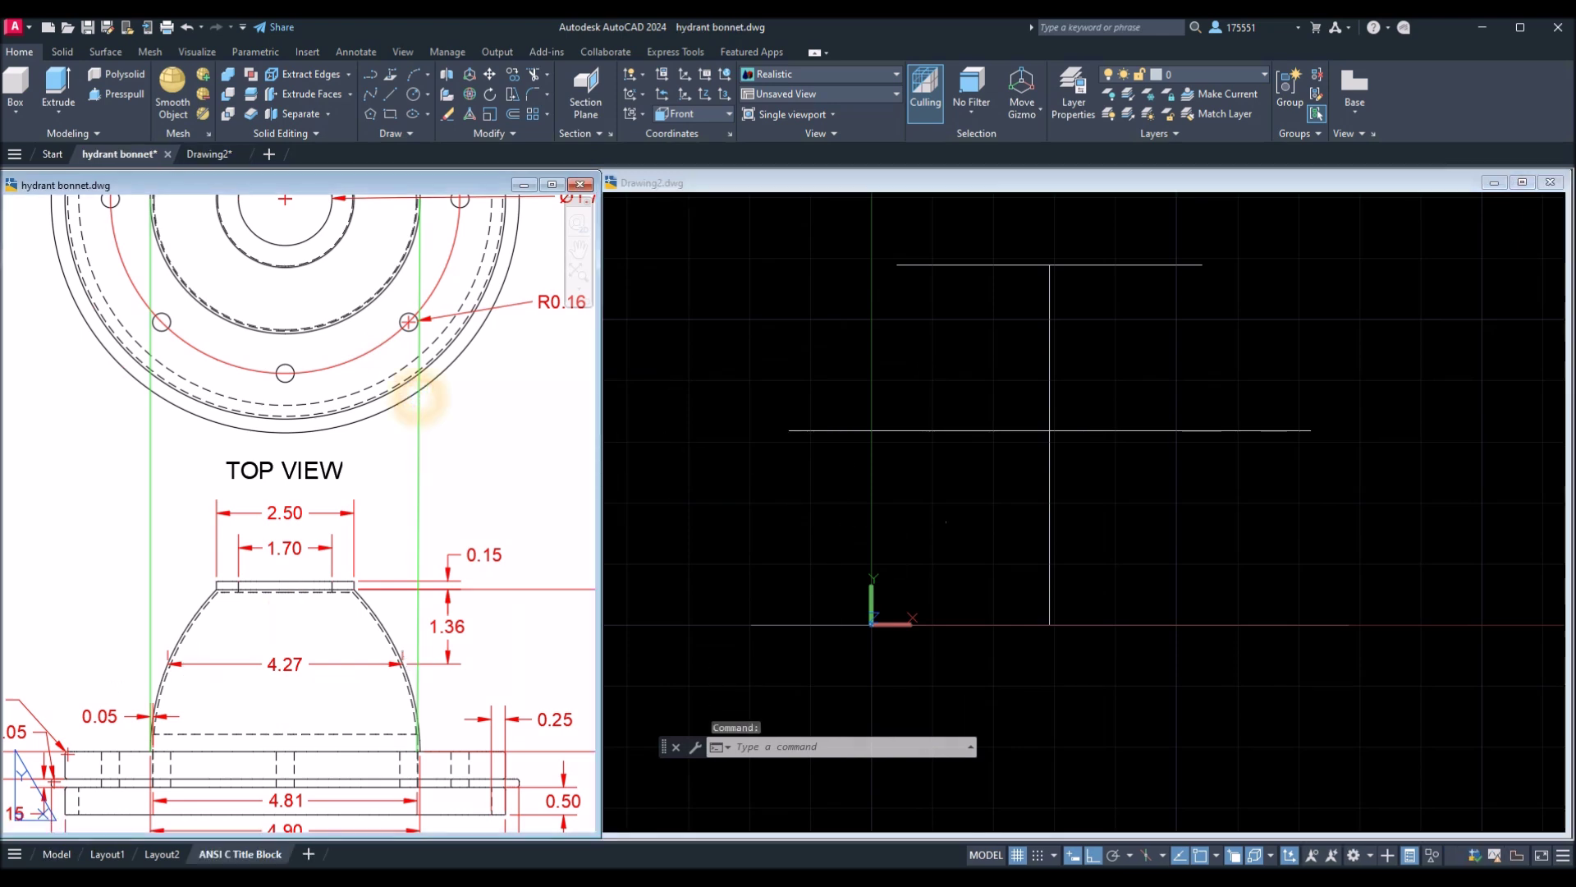
{"action": "left_click", "coordinate": [640, 209]}
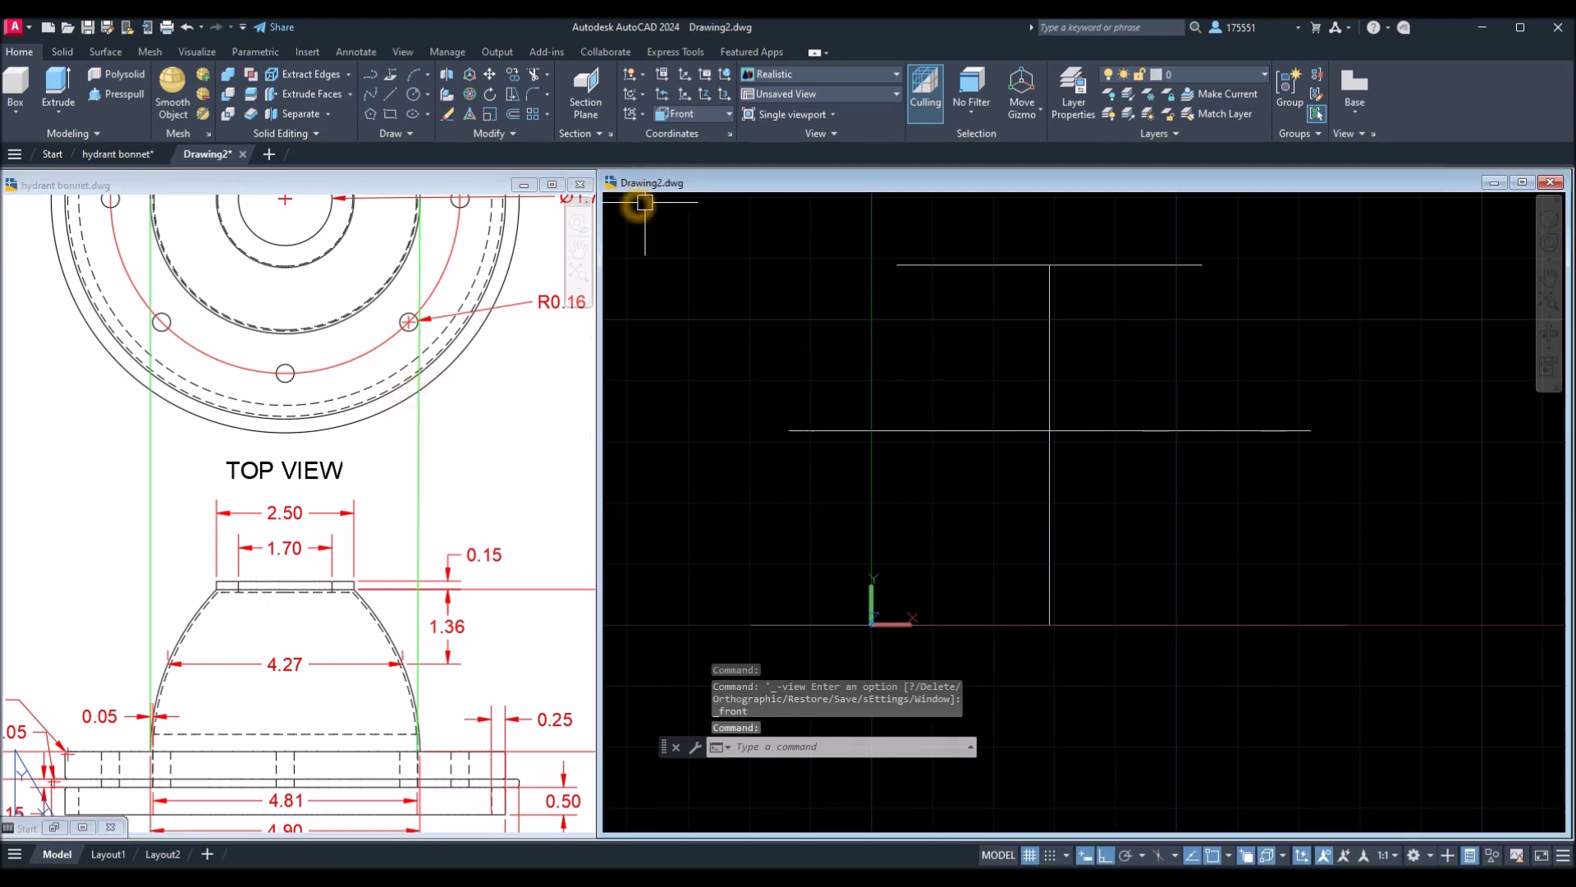
{"action": "left_click", "coordinate": [627, 211]}
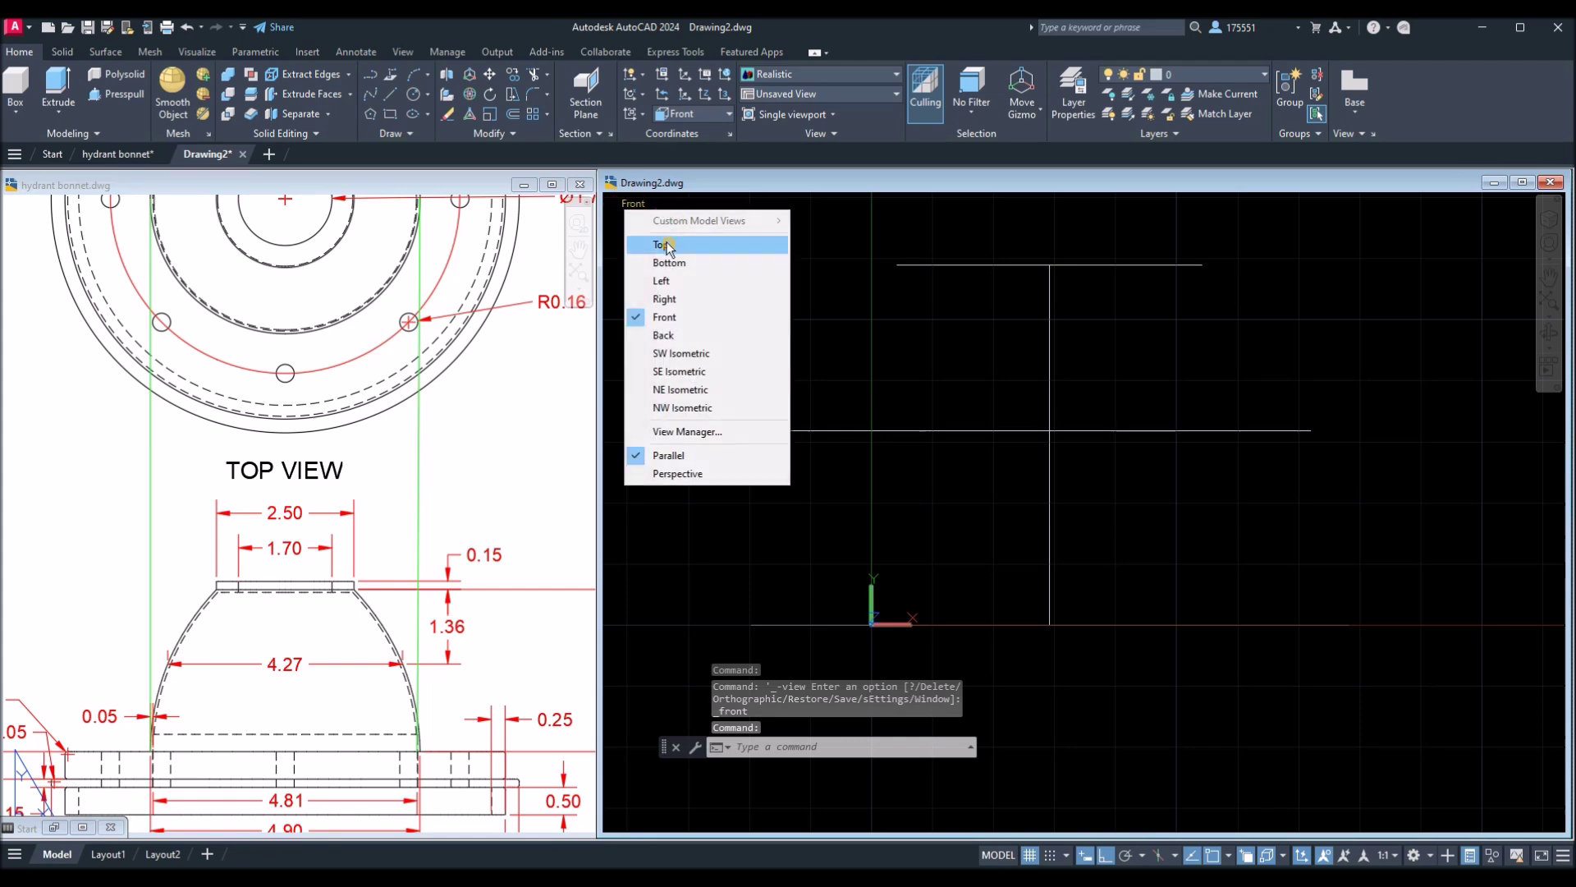
{"action": "left_click", "coordinate": [667, 241]}
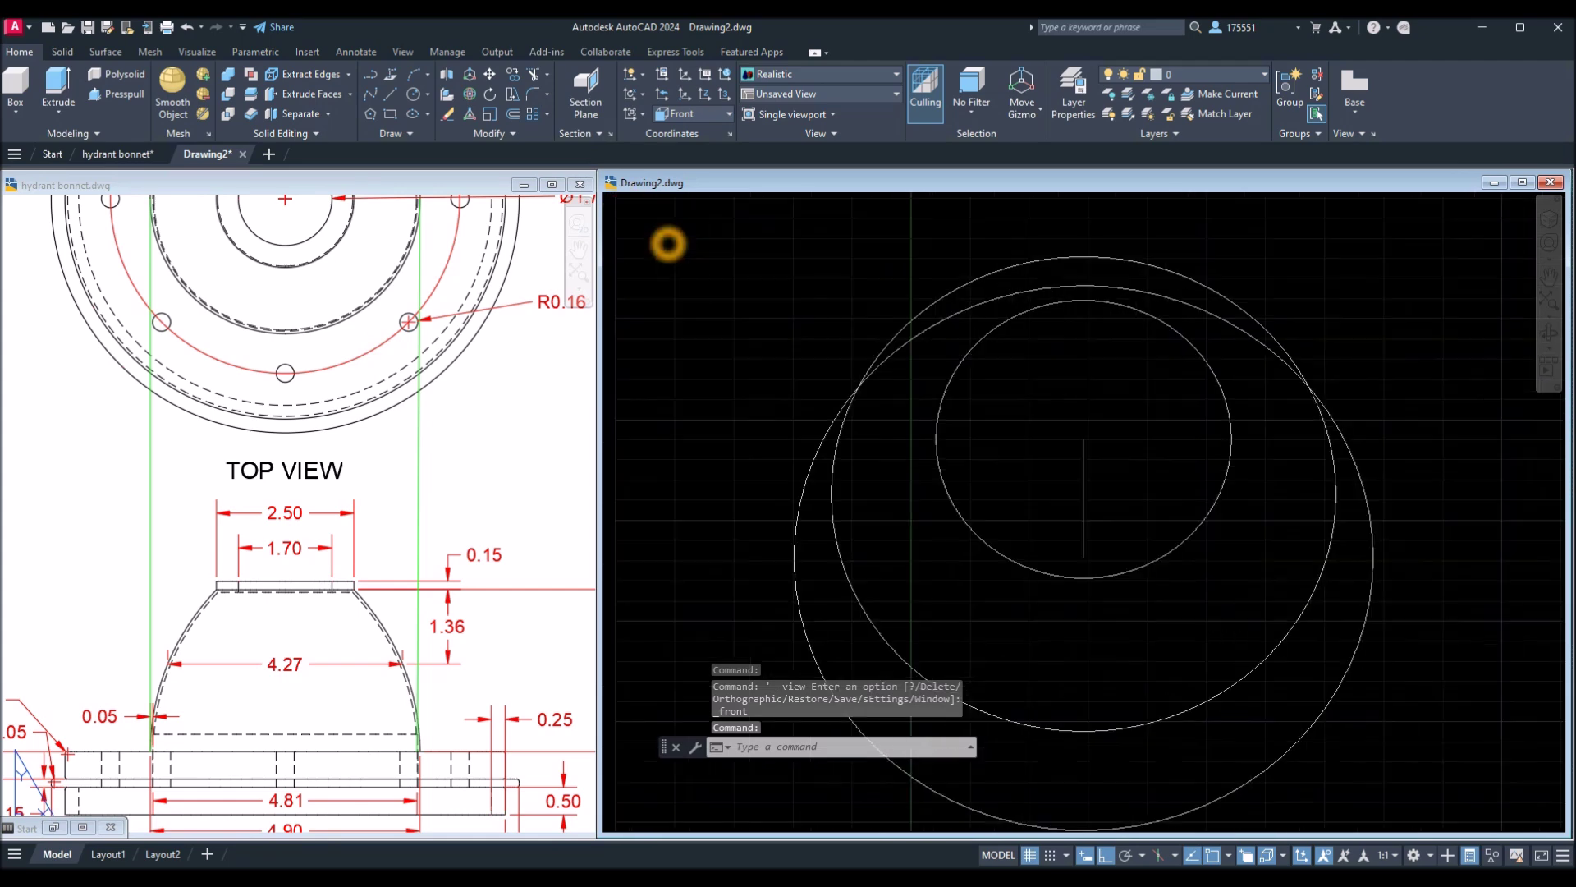
{"action": "left_click", "coordinate": [317, 257]}
{"action": "middle_click_drag", "start_coordinate": [317, 257], "coordinate": [337, 408]}
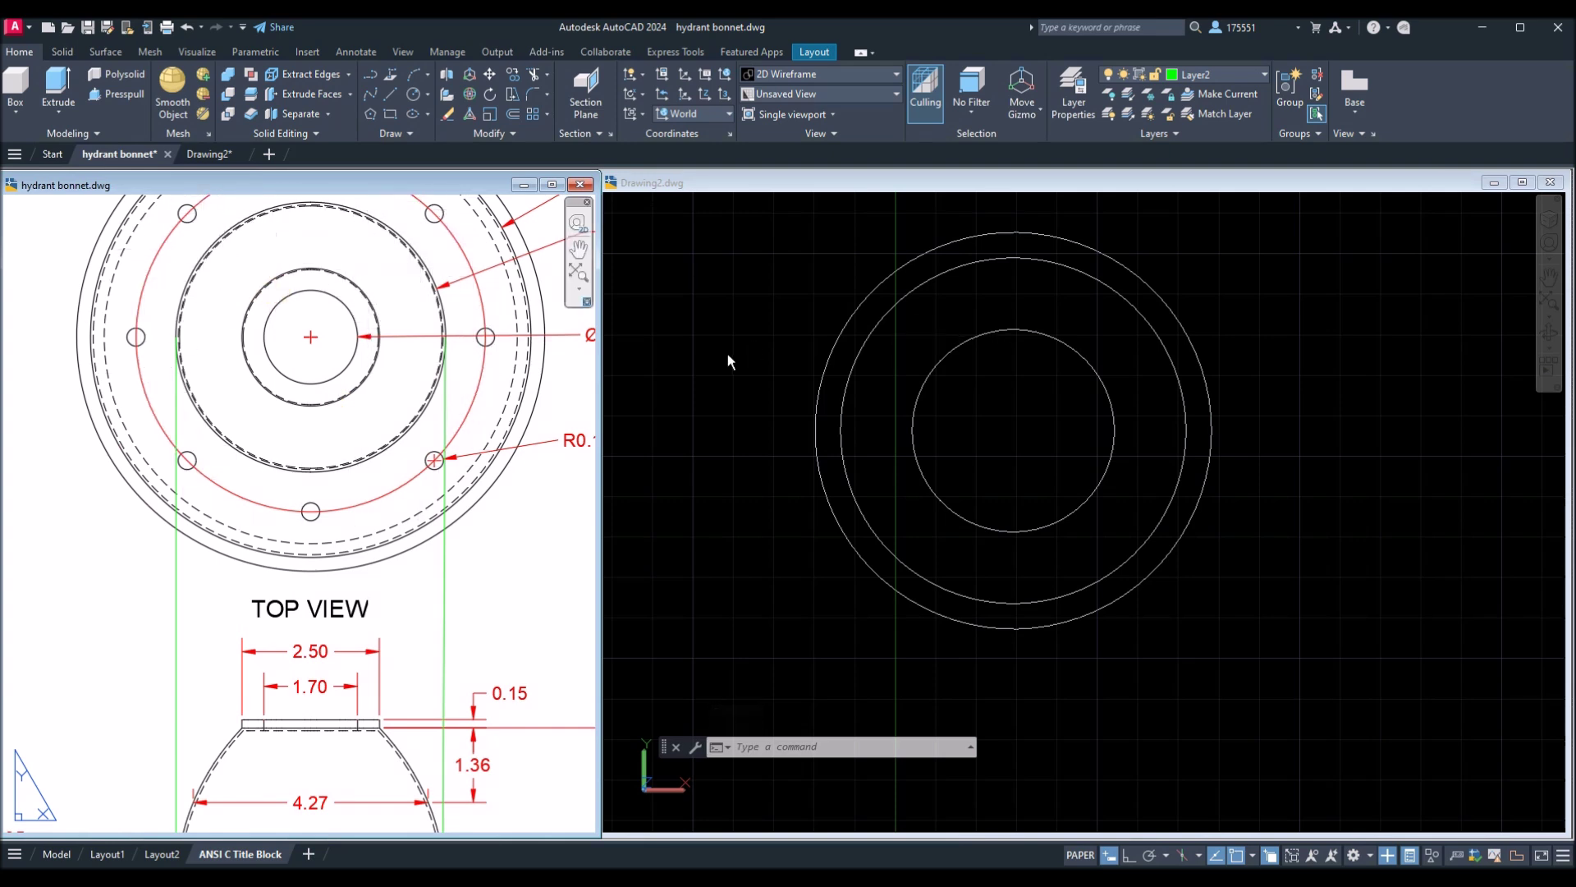
{"action": "left_click", "coordinate": [433, 556]}
{"action": "middle_click_drag", "start_coordinate": [583, 716], "coordinate": [557, 550]}
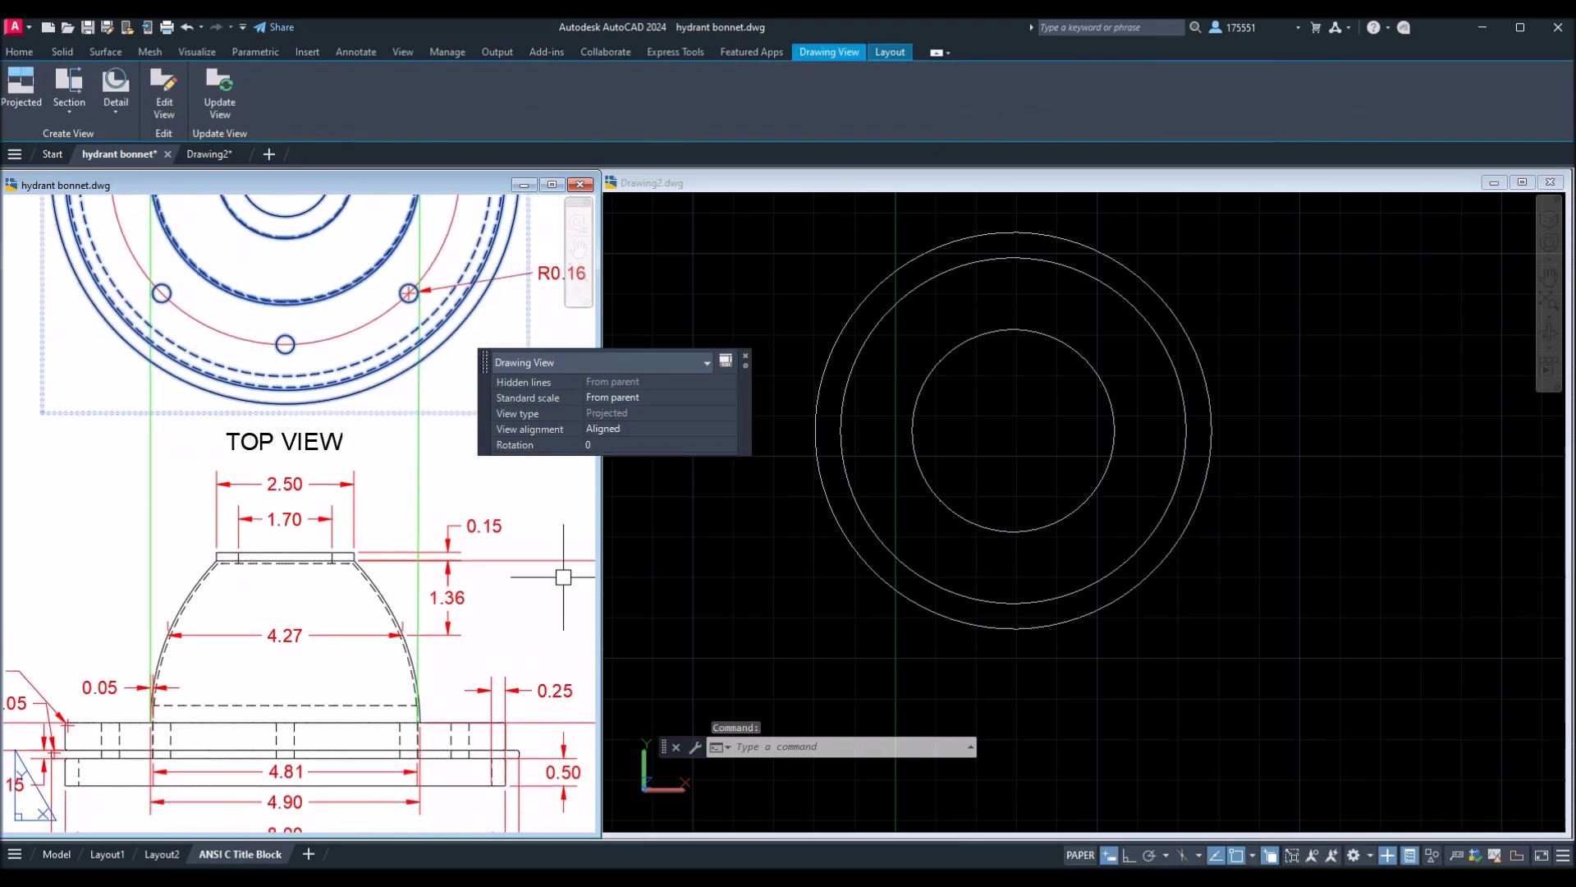
{"action": "left_click", "coordinate": [812, 585]}
{"action": "left_click", "coordinate": [817, 563]}
{"action": "left_click", "coordinate": [810, 557]}
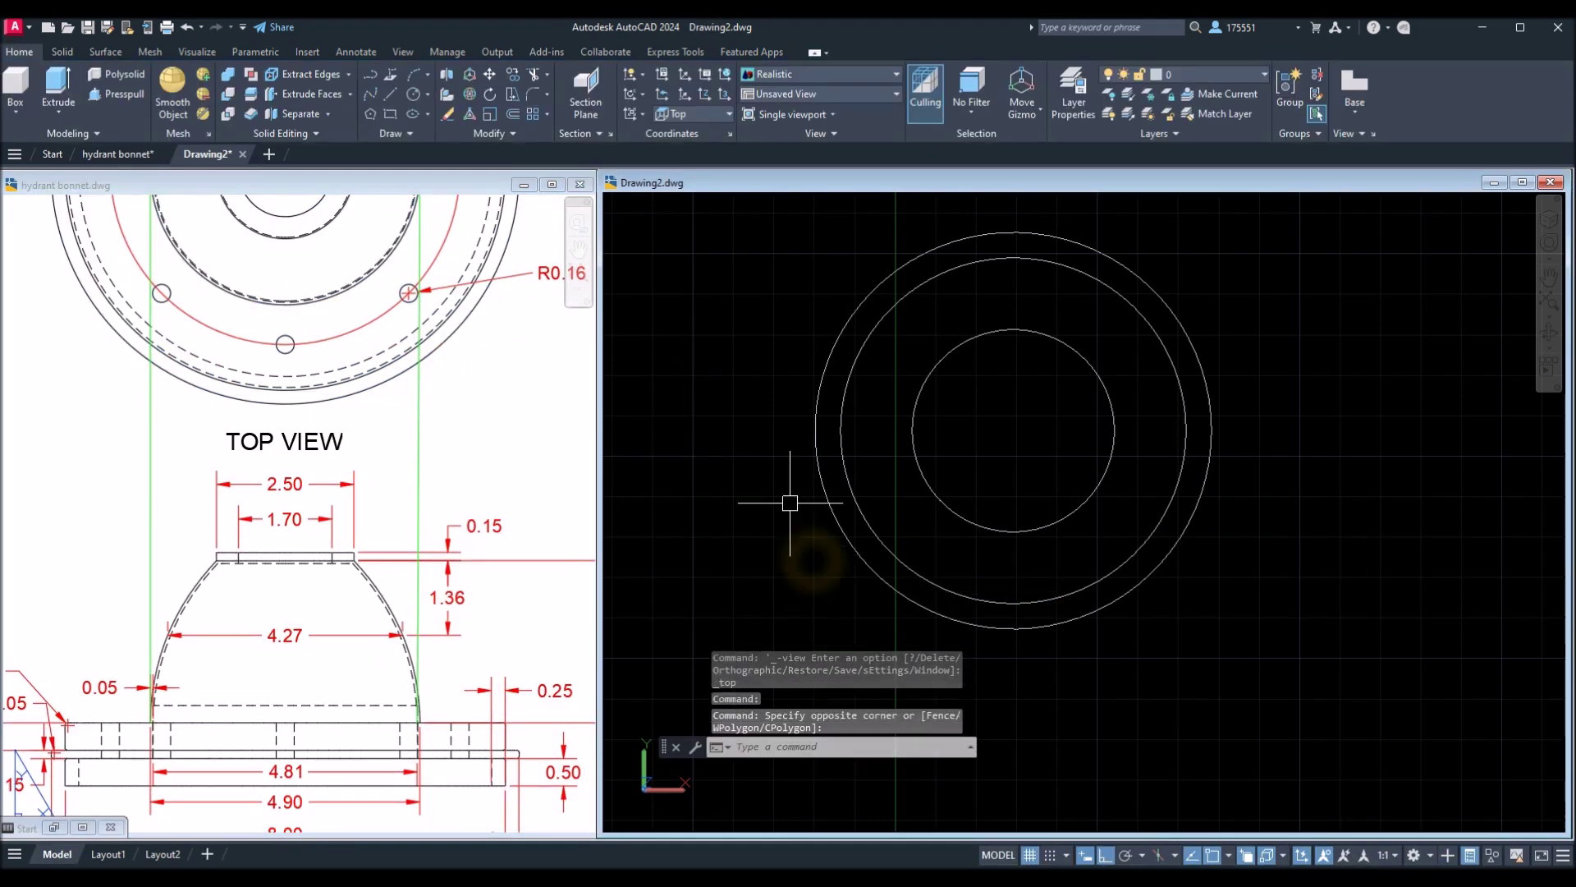
Loft the top, intermediate and base circles, in that order, into a solid dome using cross sections only.
{"action": "left_click", "coordinate": [641, 206]}
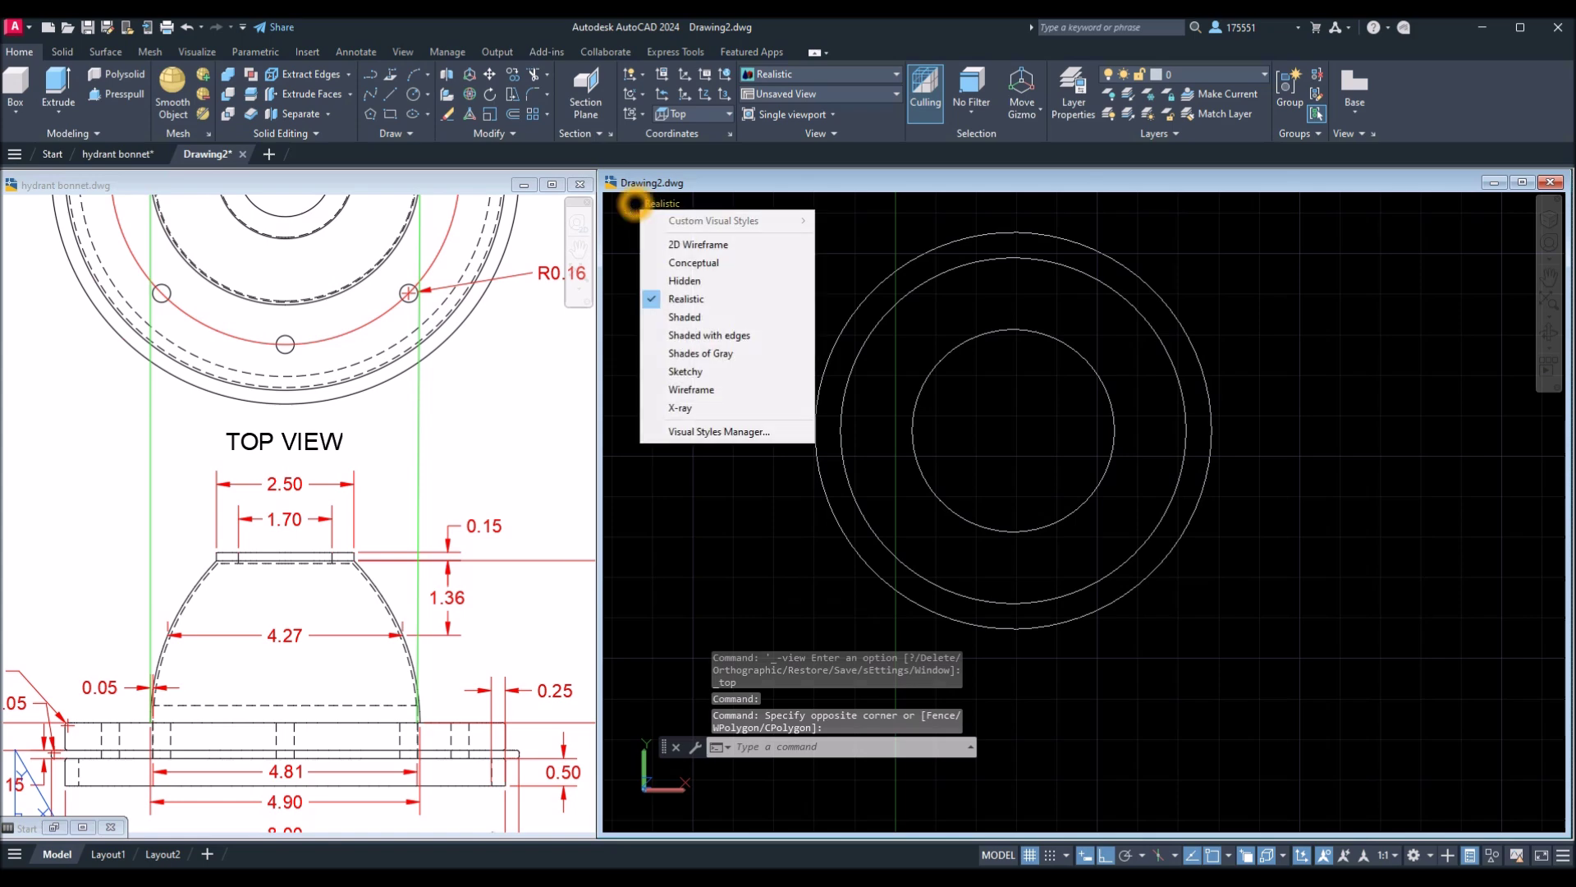
{"action": "left_click", "coordinate": [628, 197]}
{"action": "left_click", "coordinate": [630, 203]}
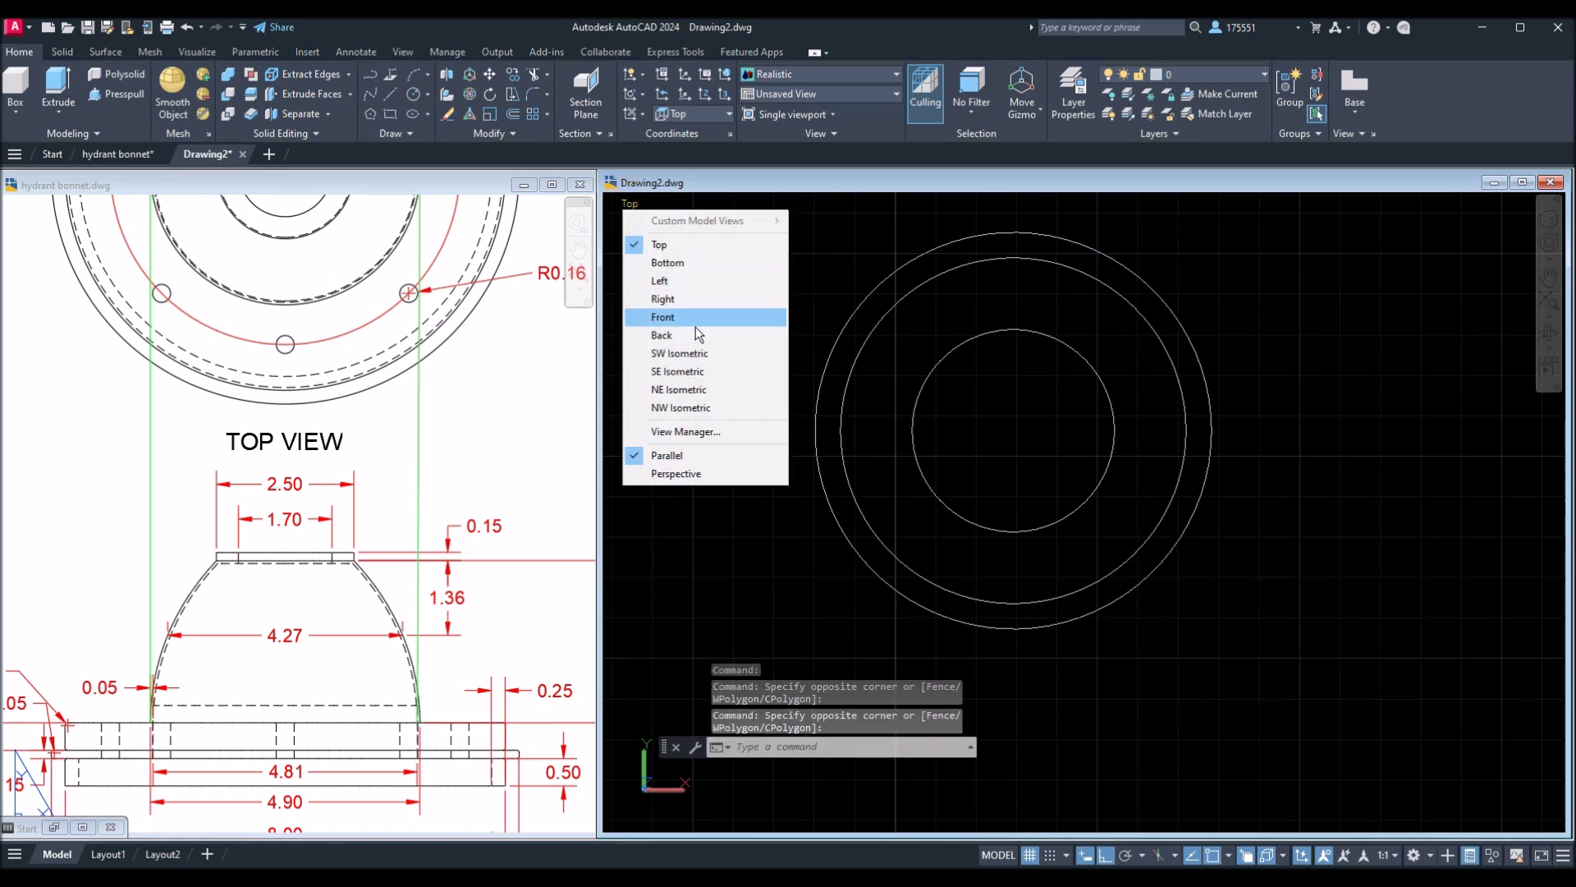
{"action": "left_click", "coordinate": [692, 361]}
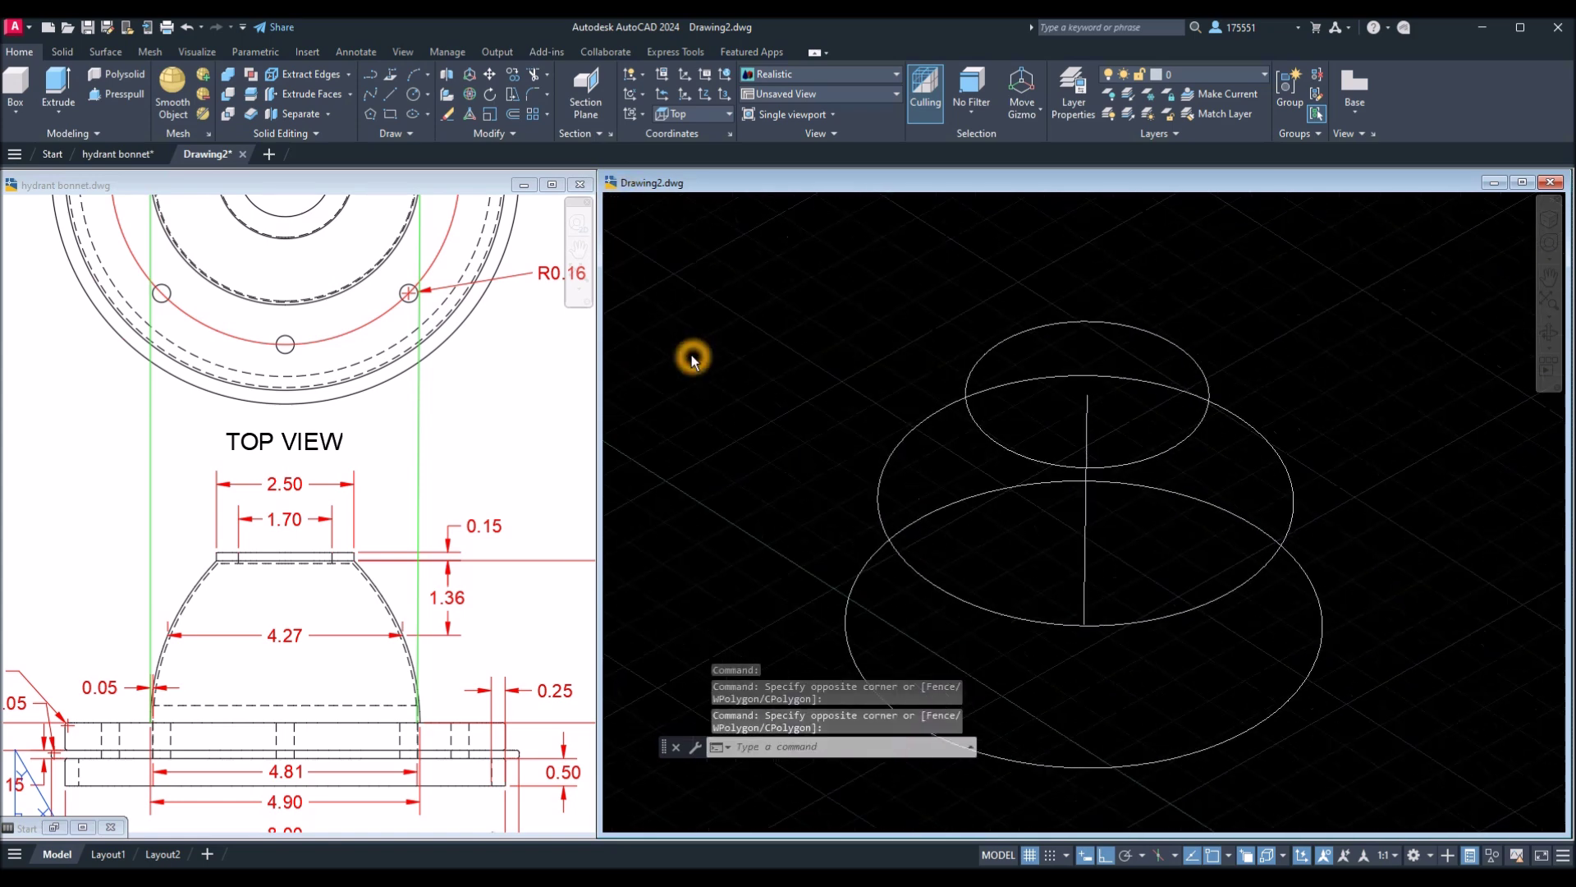
{"action": "left_click", "coordinate": [59, 115]}
{"action": "left_click", "coordinate": [72, 173]}
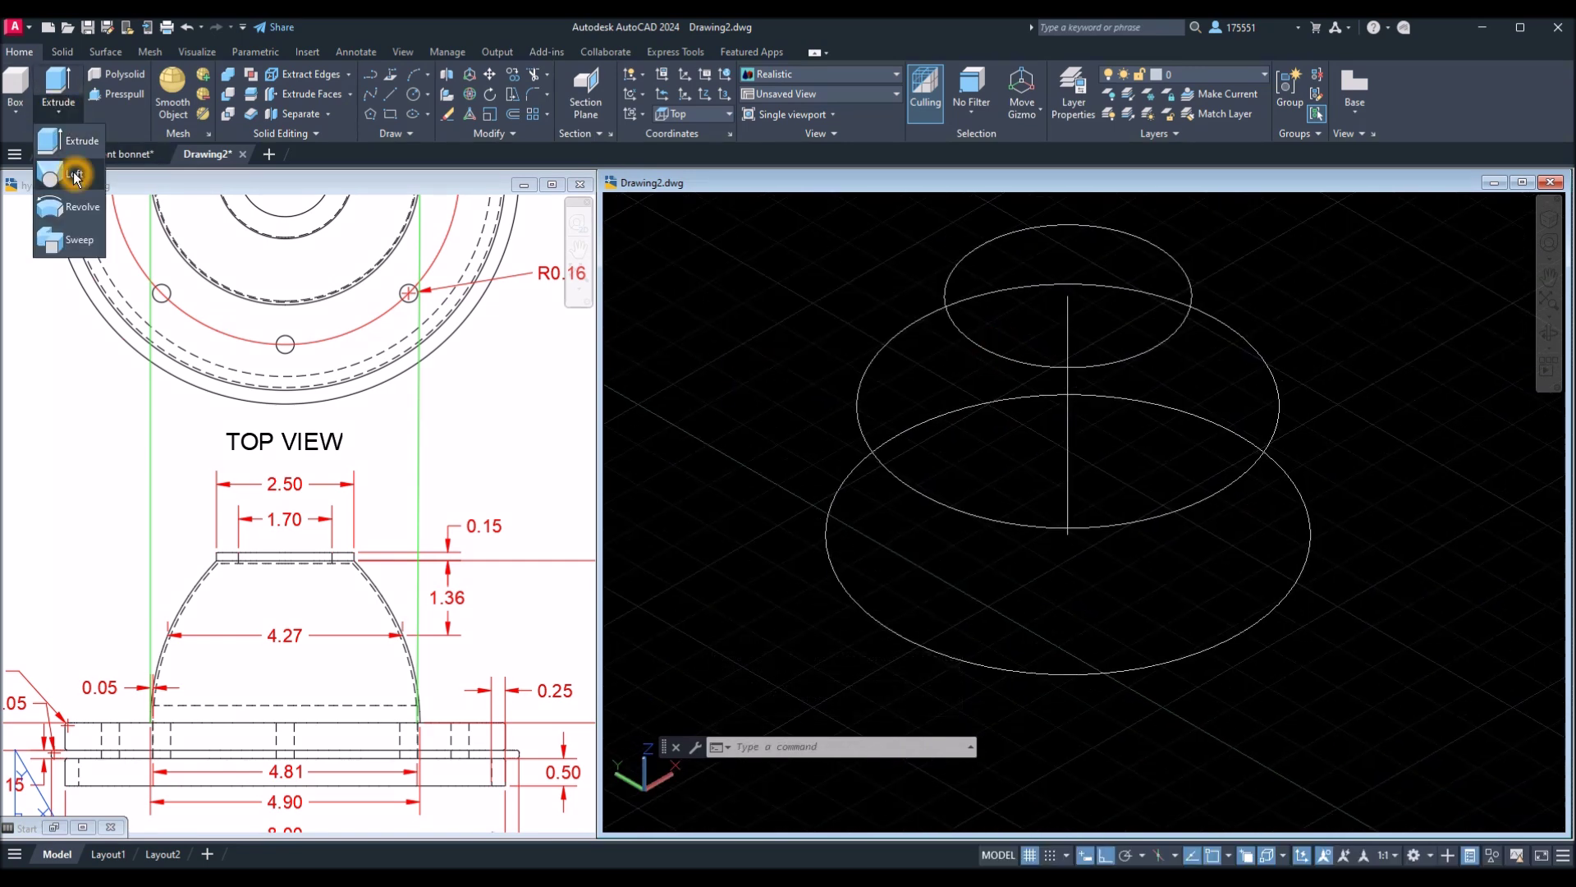
{"action": "left_click", "coordinate": [1164, 343]}
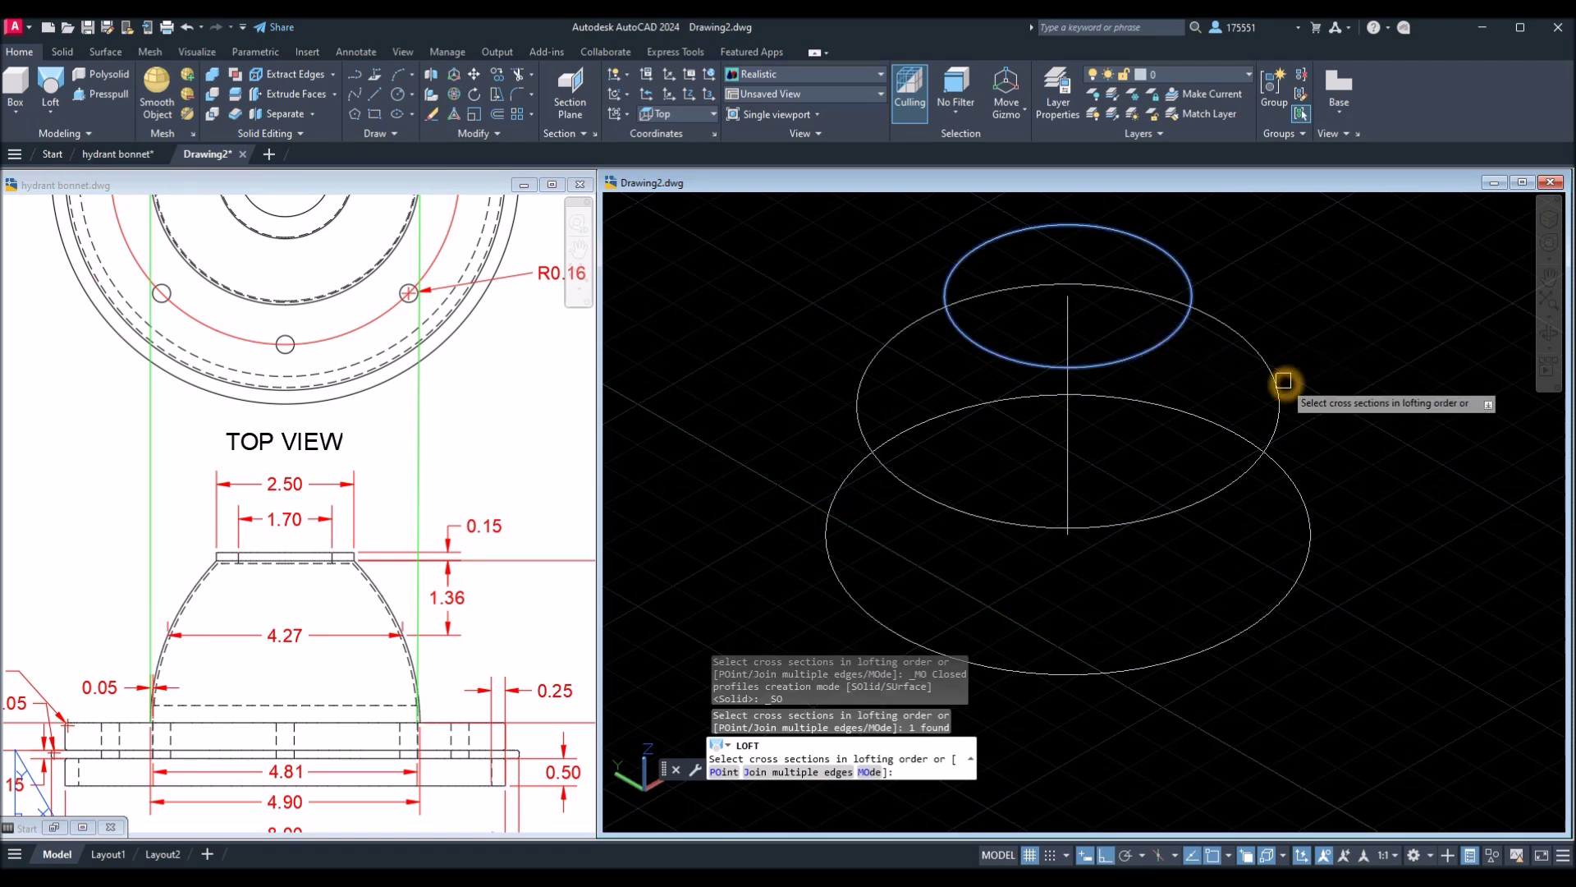
{"action": "left_click", "coordinate": [1277, 394]}
{"action": "left_click", "coordinate": [1309, 525]}
{"action": "right_click", "coordinate": [1317, 398]}
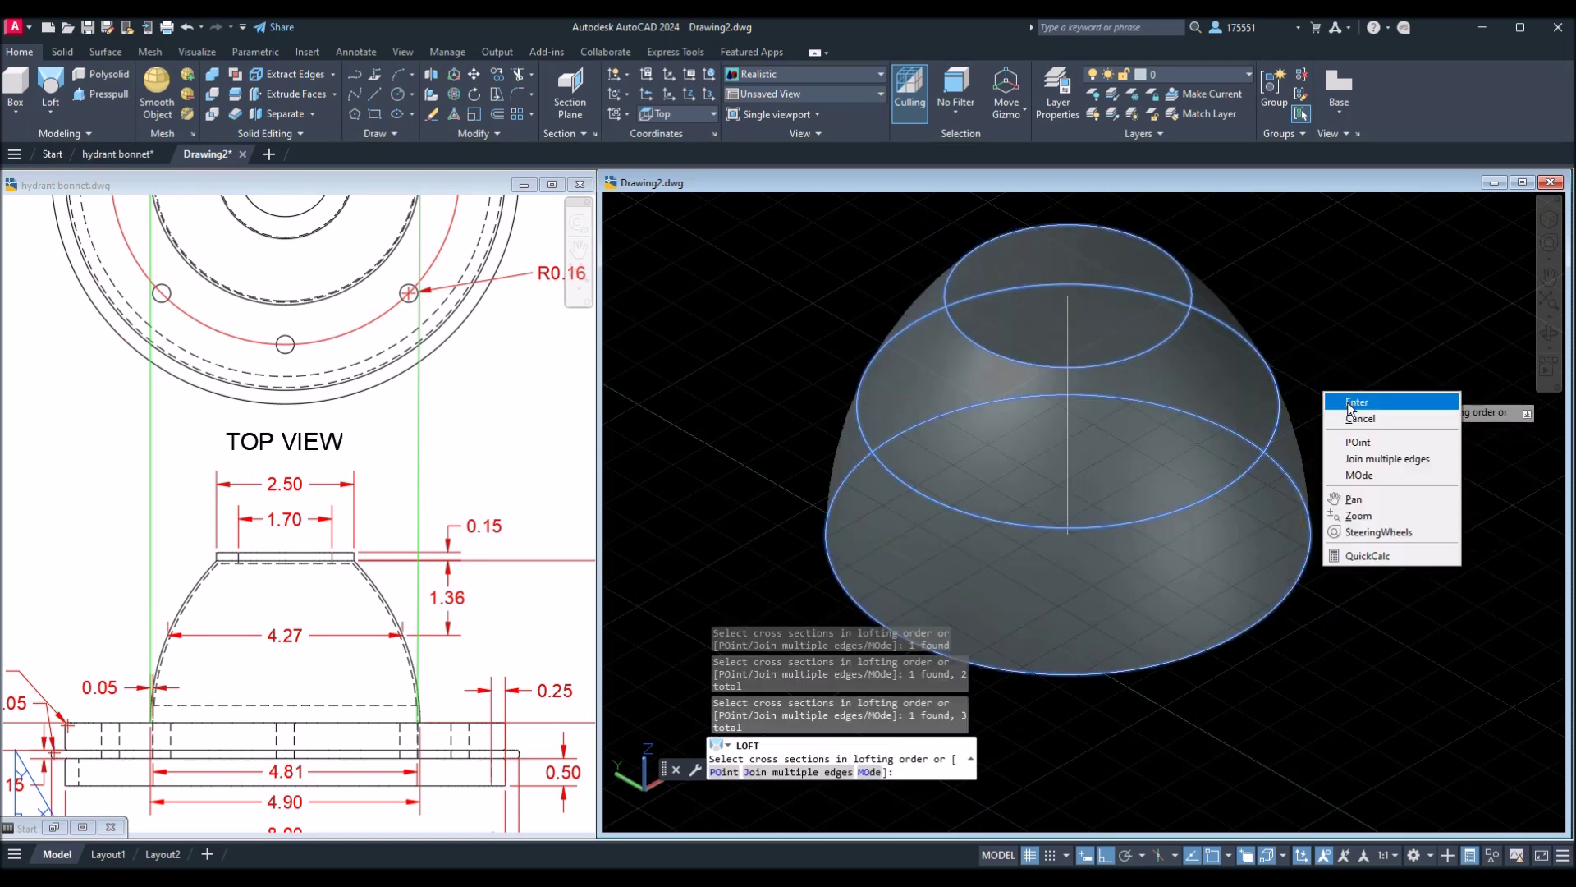
{"action": "left_click", "coordinate": [1350, 406]}
{"action": "right_click", "coordinate": [1346, 395]}
{"action": "left_click", "coordinate": [1373, 413]}
{"action": "left_click", "coordinate": [1373, 413]}
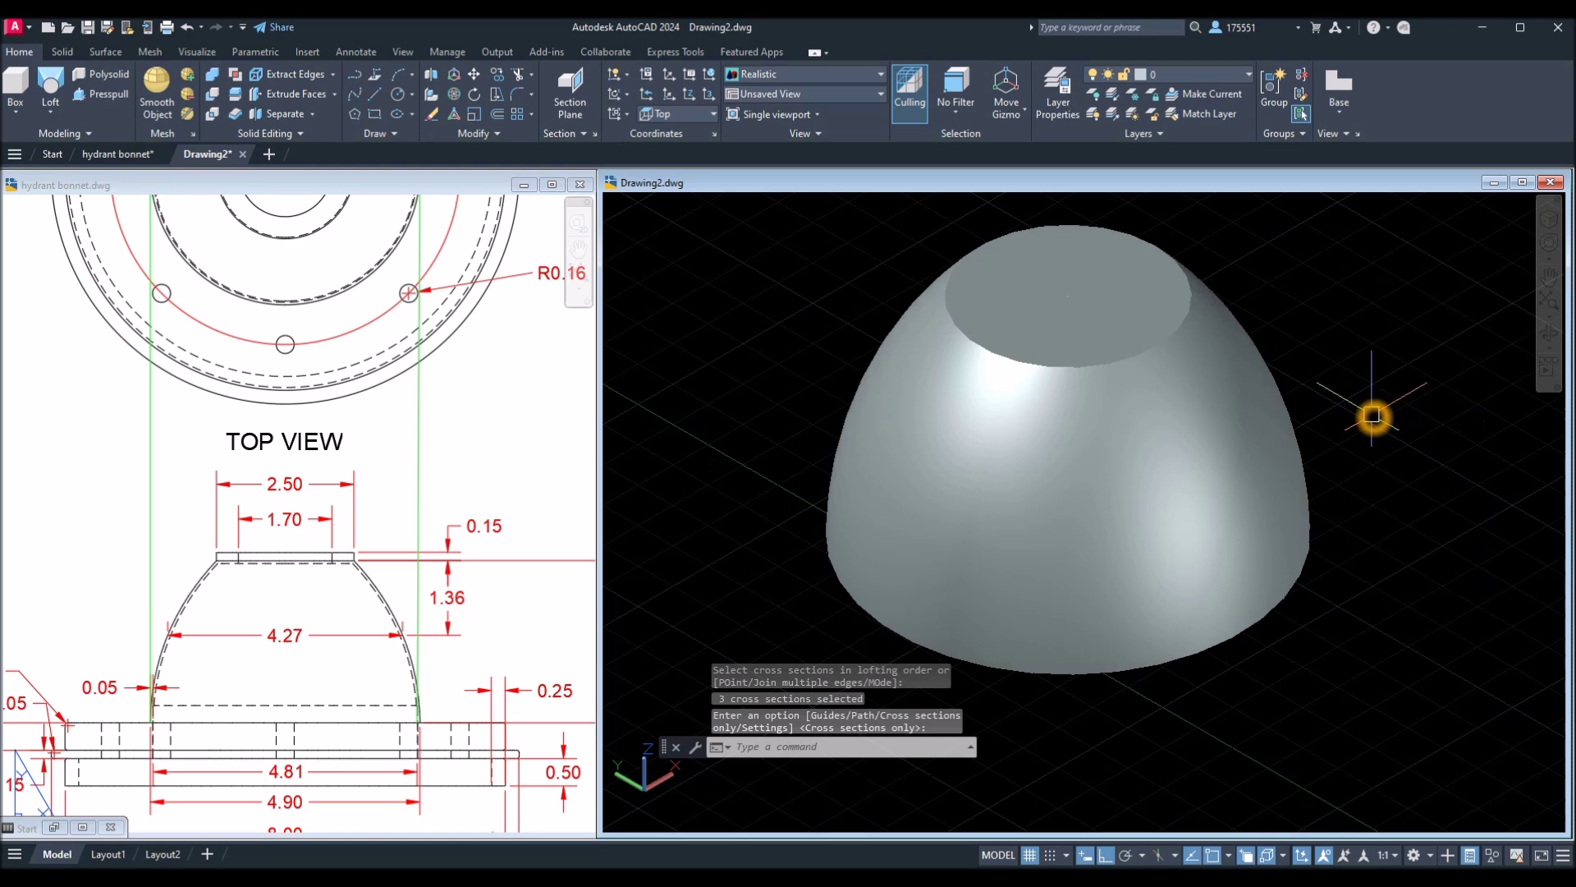
Examine the dome's wall thickness dimension in the front view of the hydrant bonnet reference drawing.
{"action": "left_click", "coordinate": [517, 444]}
{"action": "scroll", "coordinate": [493, 440], "scroll_direction": "down", "scroll_amount": 3}
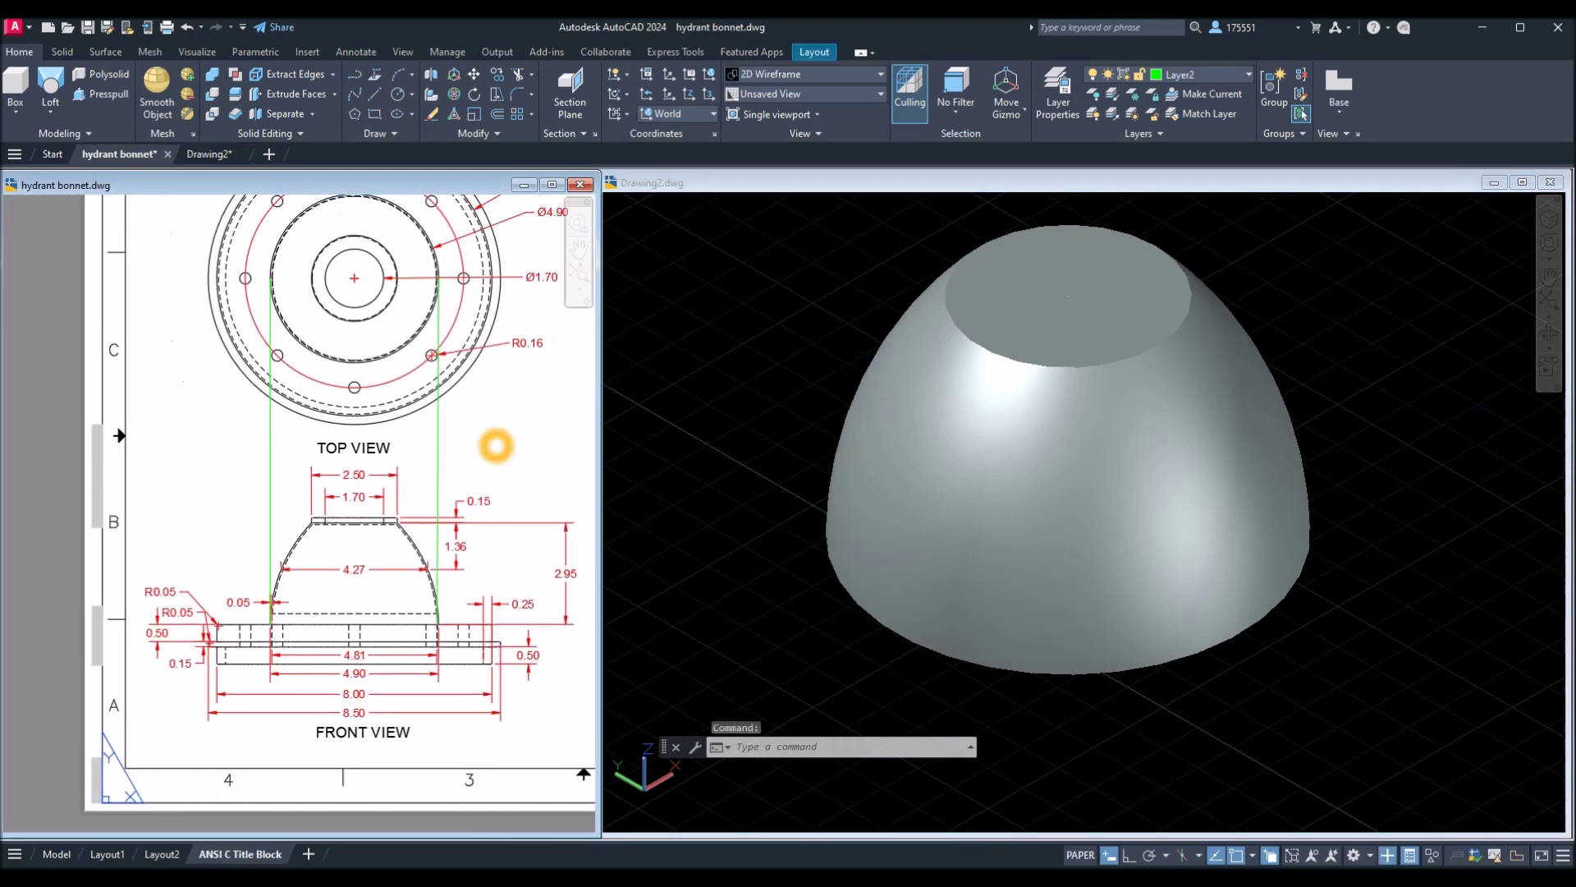
{"action": "scroll", "coordinate": [344, 497], "scroll_direction": "up", "scroll_amount": 2}
{"action": "scroll", "coordinate": [140, 648], "scroll_direction": "up", "scroll_amount": 4}
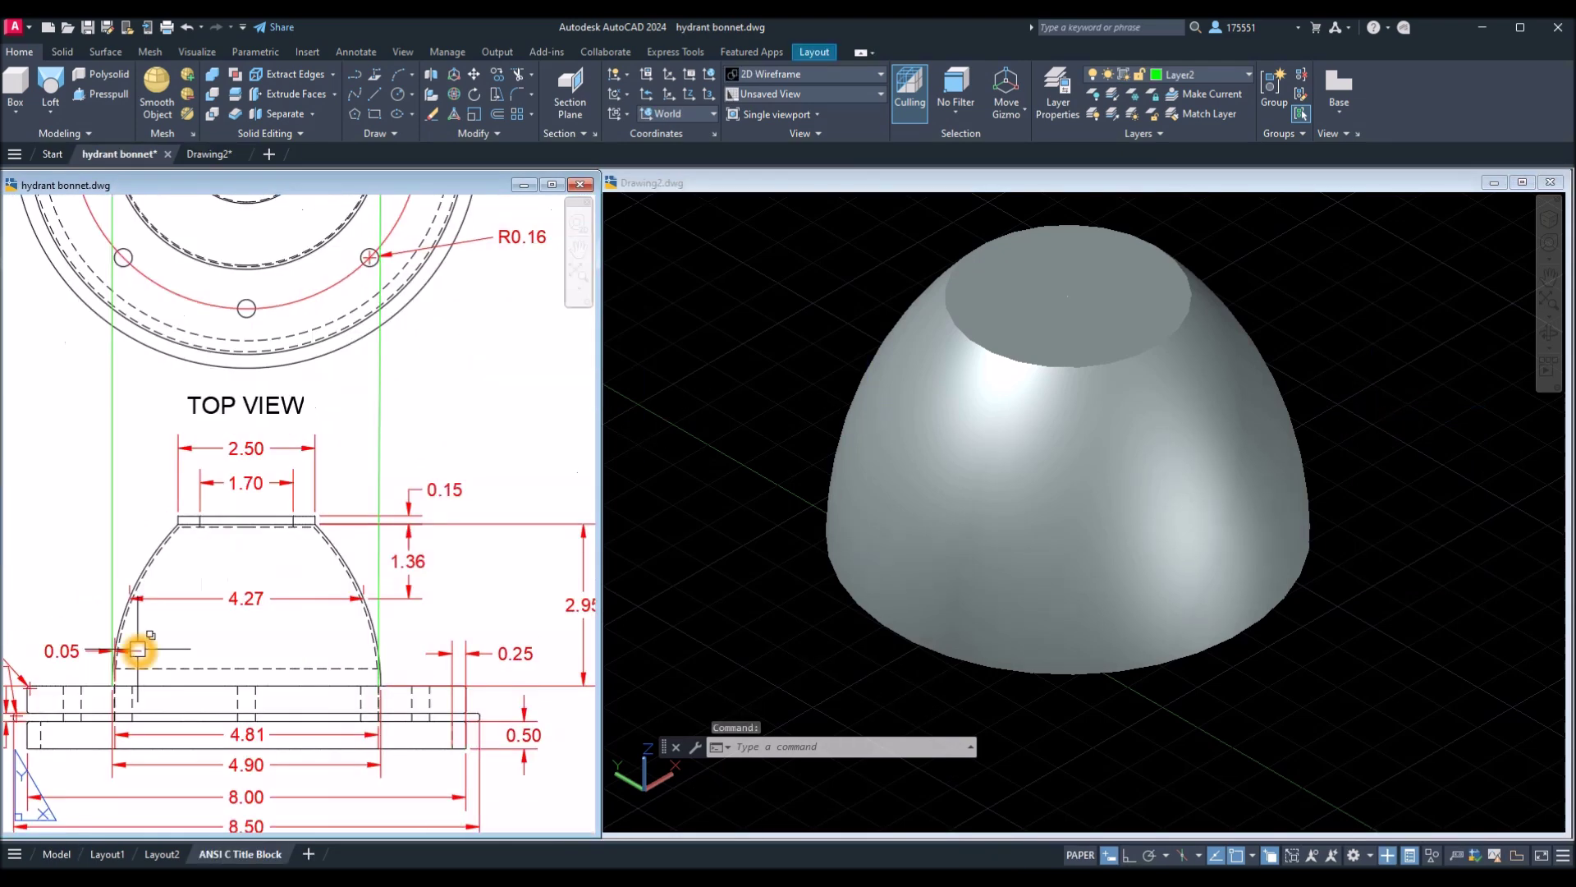
{"action": "left_click", "coordinate": [141, 648]}
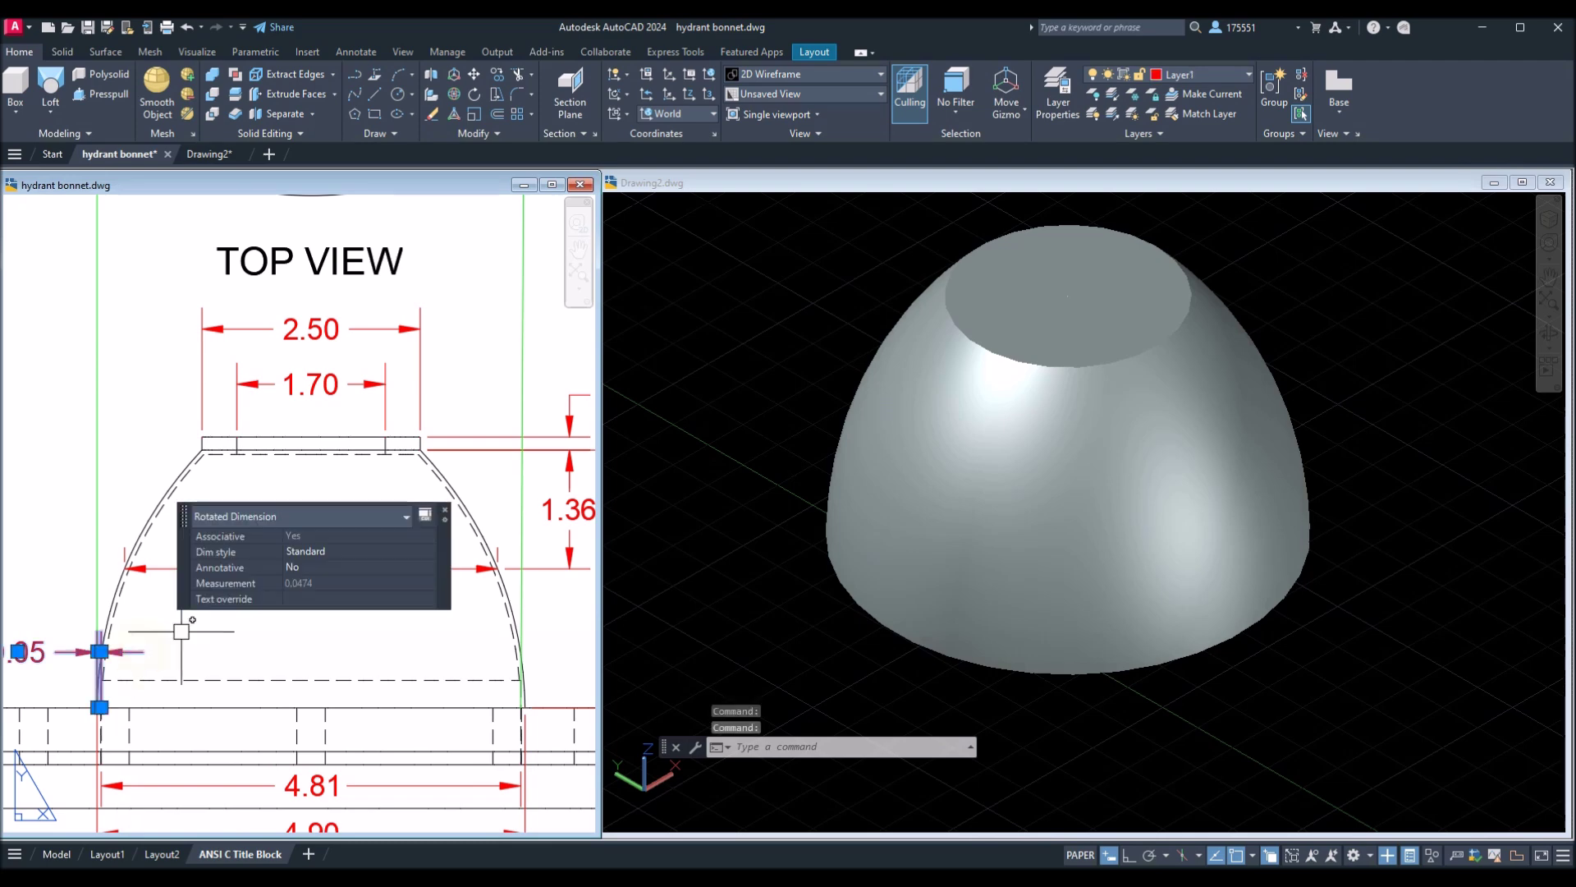
Shell the dome solid to the reference drawing's 0.05 wall thickness, removing only its bottom face so that it is open underneath.
{"action": "left_click", "coordinate": [756, 535]}
{"action": "key", "text": "Escape"}
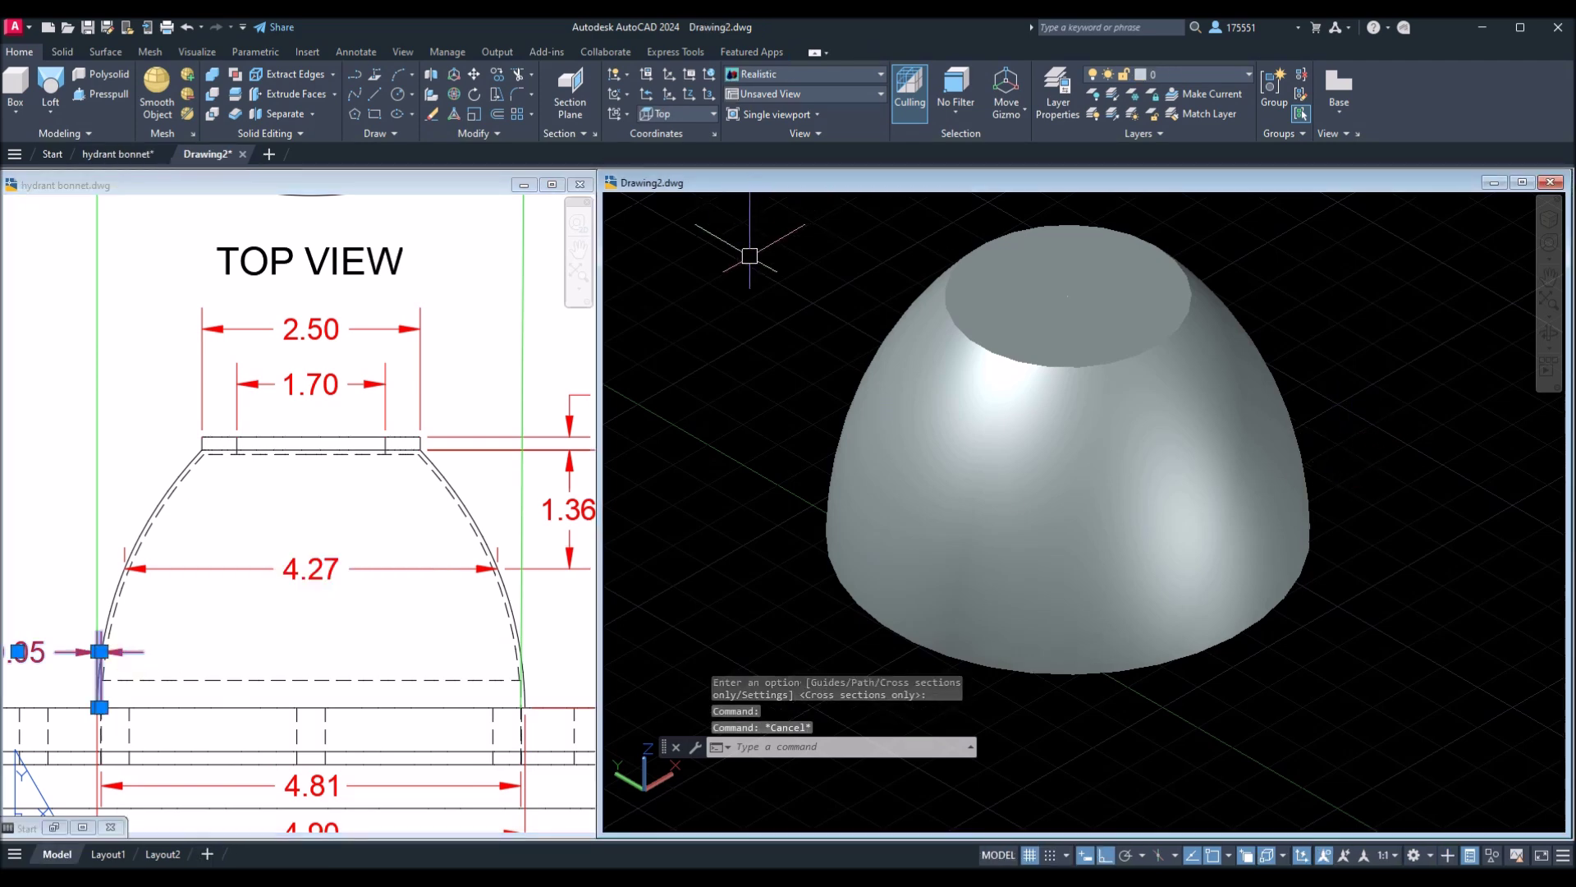
{"action": "left_click", "coordinate": [836, 261]}
{"action": "middle_click_drag", "start_coordinate": [832, 261], "coordinate": [845, 243]}
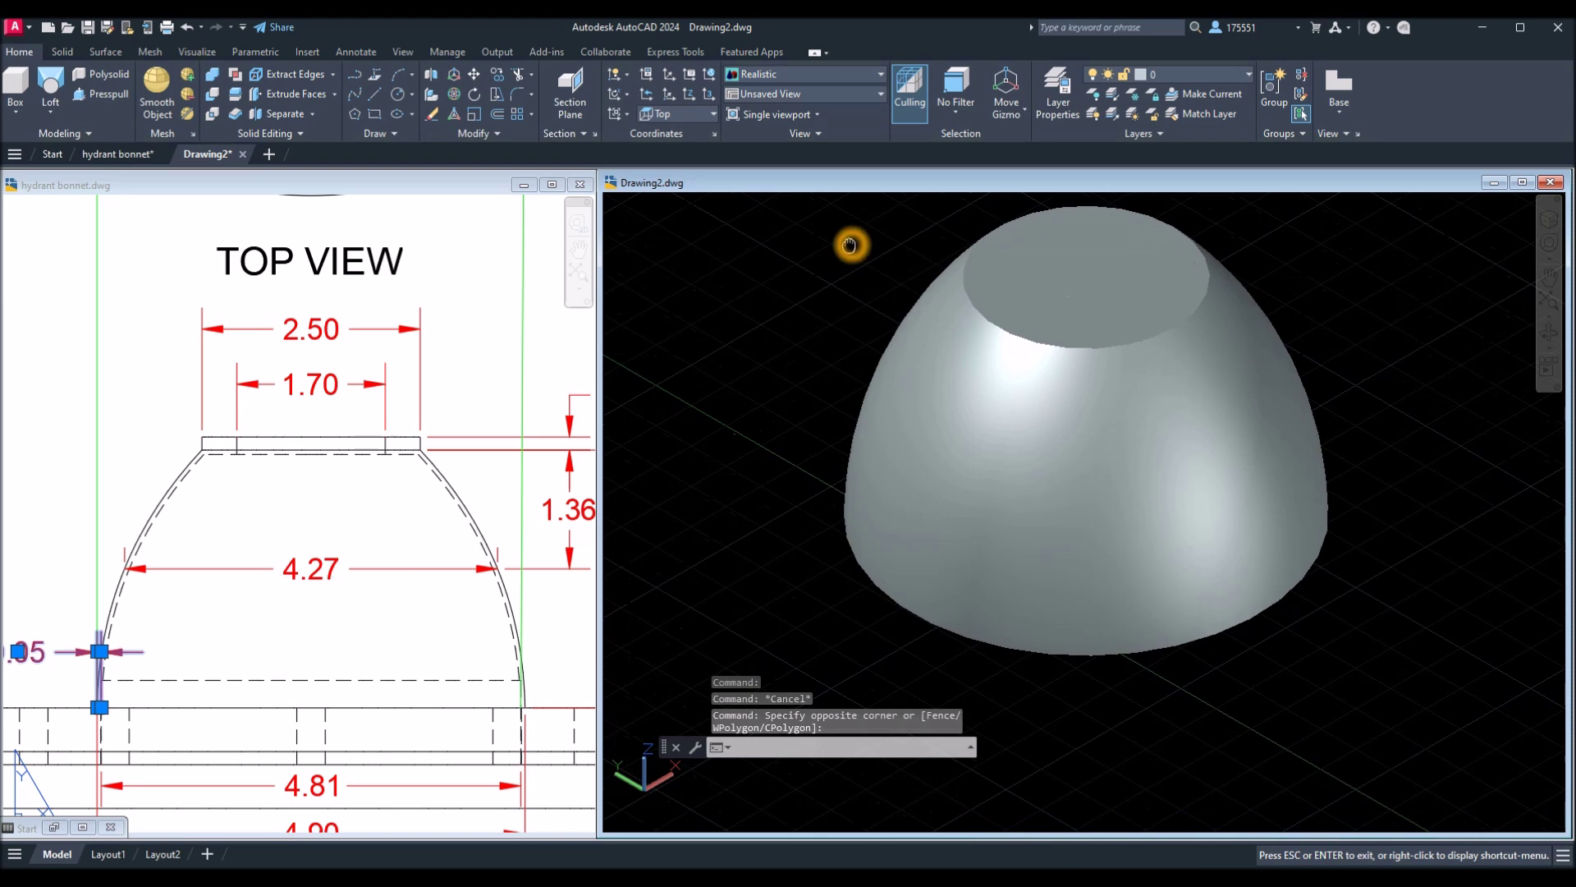
{"action": "left_click", "coordinate": [62, 53]}
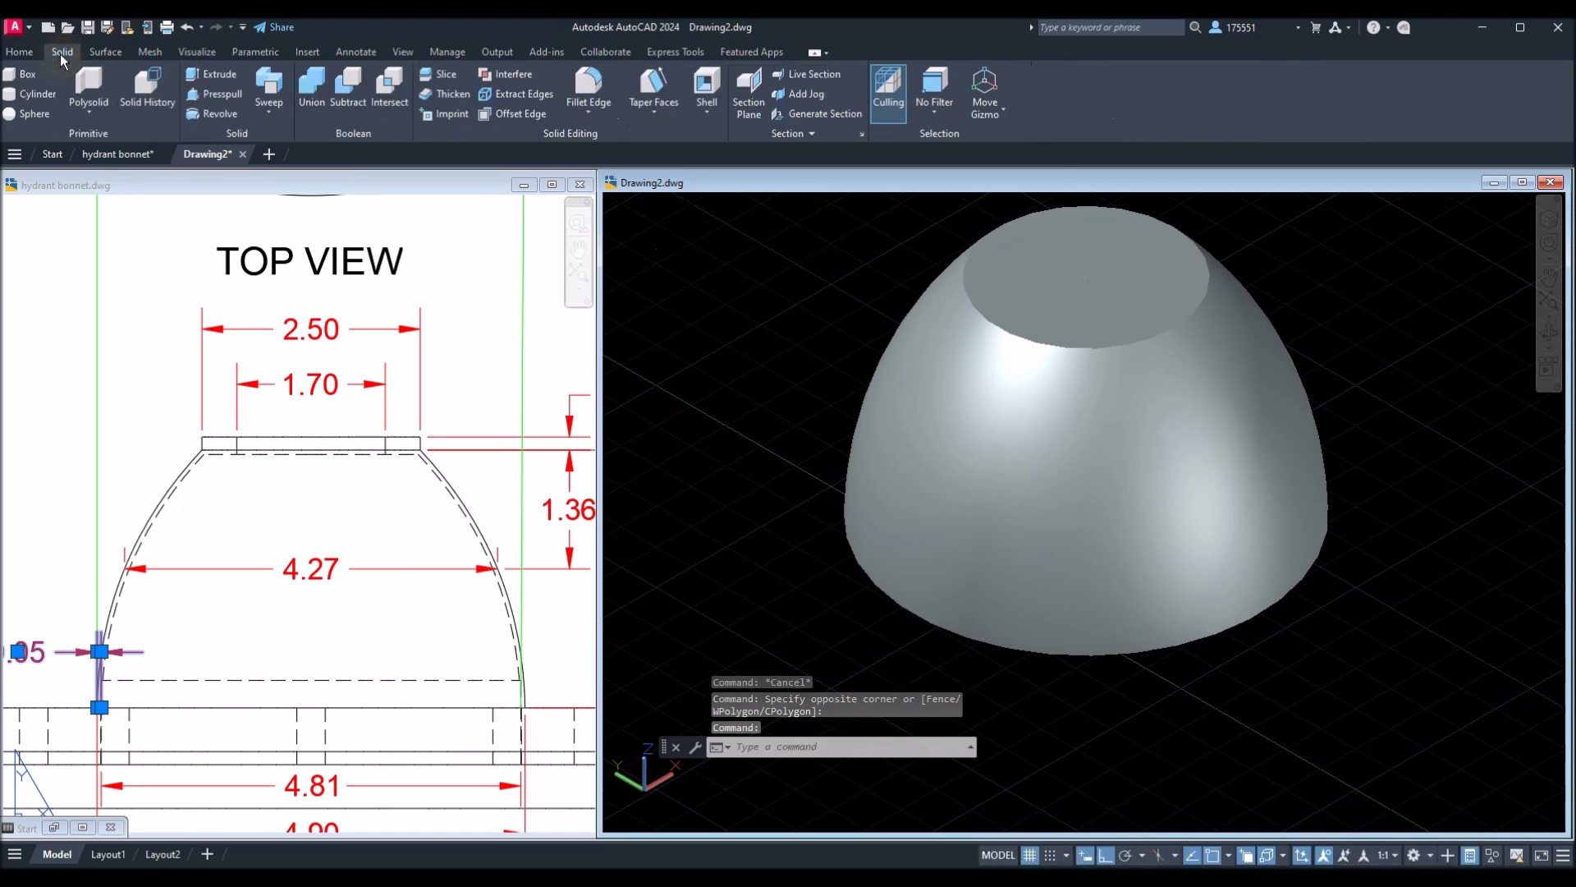
{"action": "left_click", "coordinate": [707, 90]}
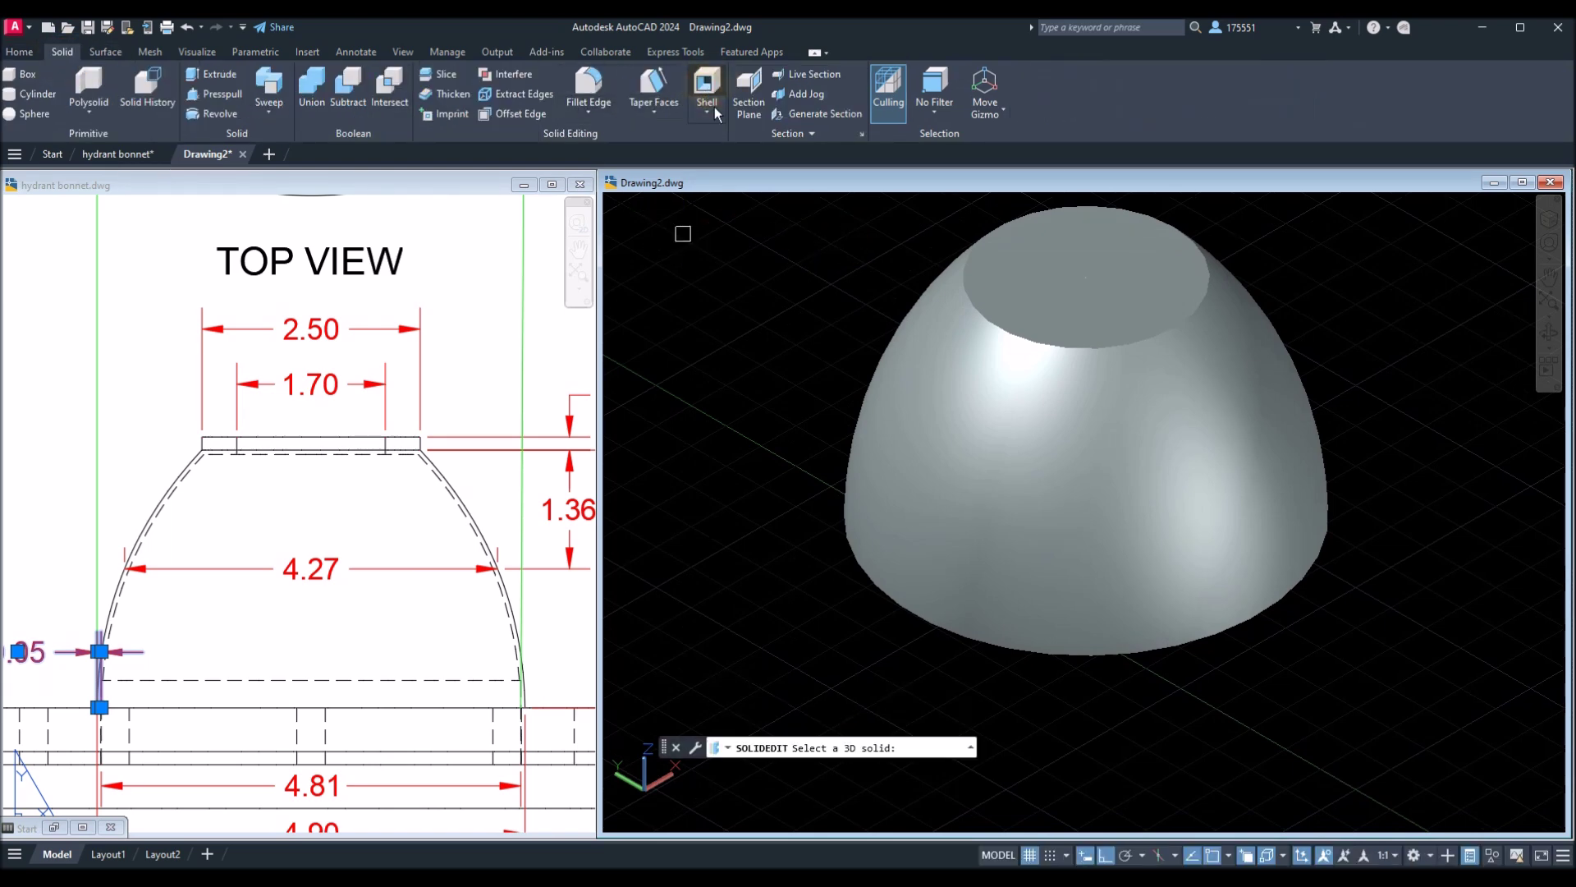
{"action": "left_click", "coordinate": [1068, 440]}
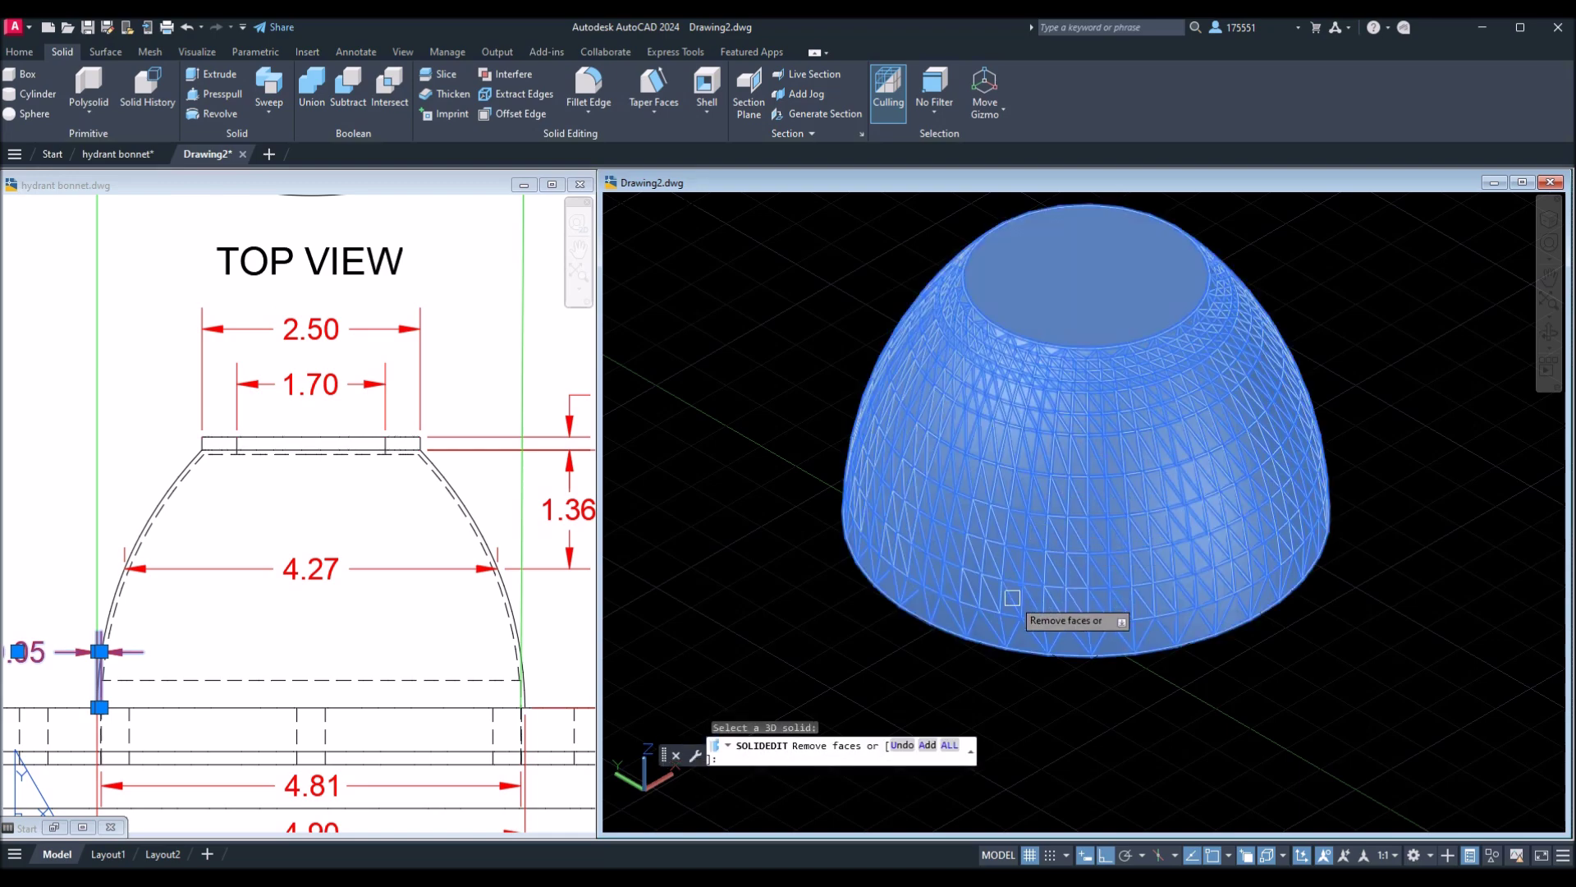
{"action": "middle_click_drag", "start_coordinate": [1018, 649], "coordinate": [1046, 485], "text": "shift"}
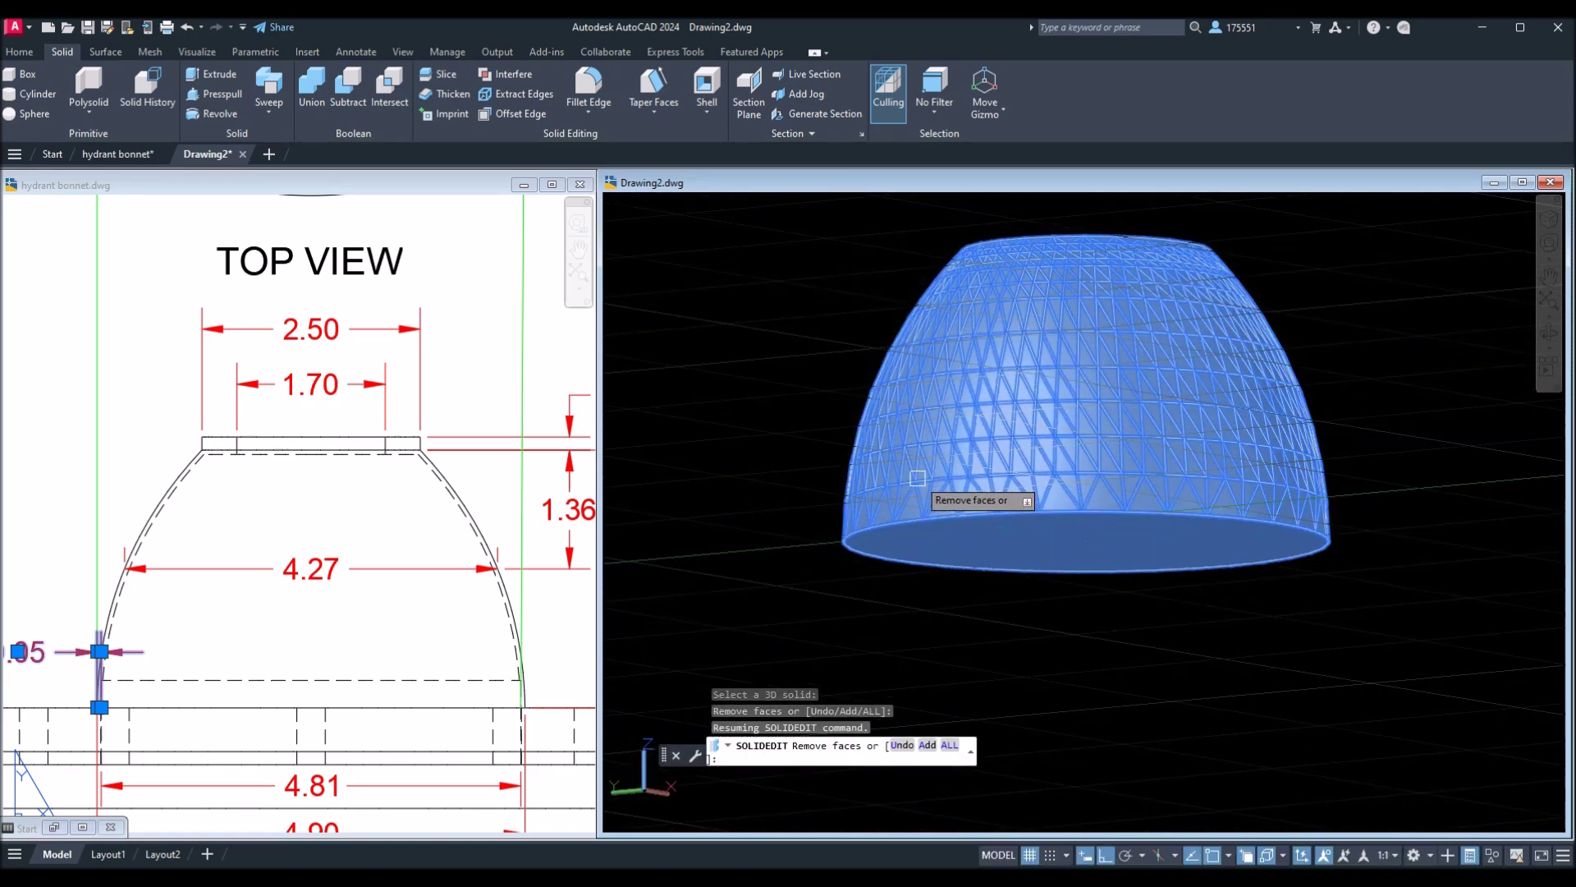
{"action": "middle_click_drag", "start_coordinate": [1149, 339], "coordinate": [1056, 450], "text": "shift"}
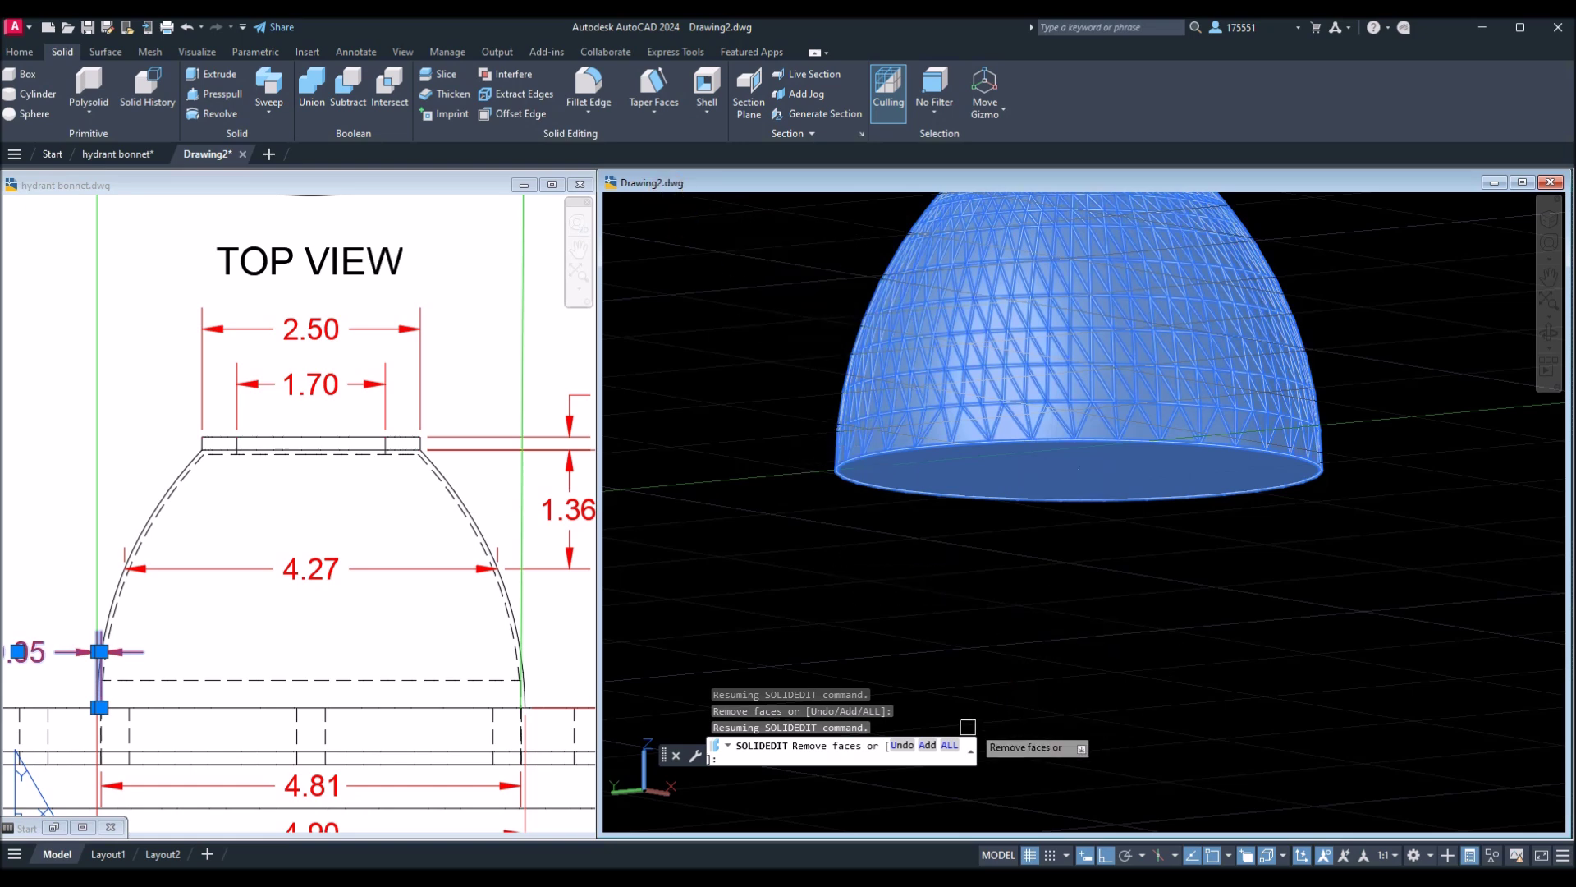
{"action": "left_click_drag", "start_coordinate": [667, 758], "coordinate": [730, 706]}
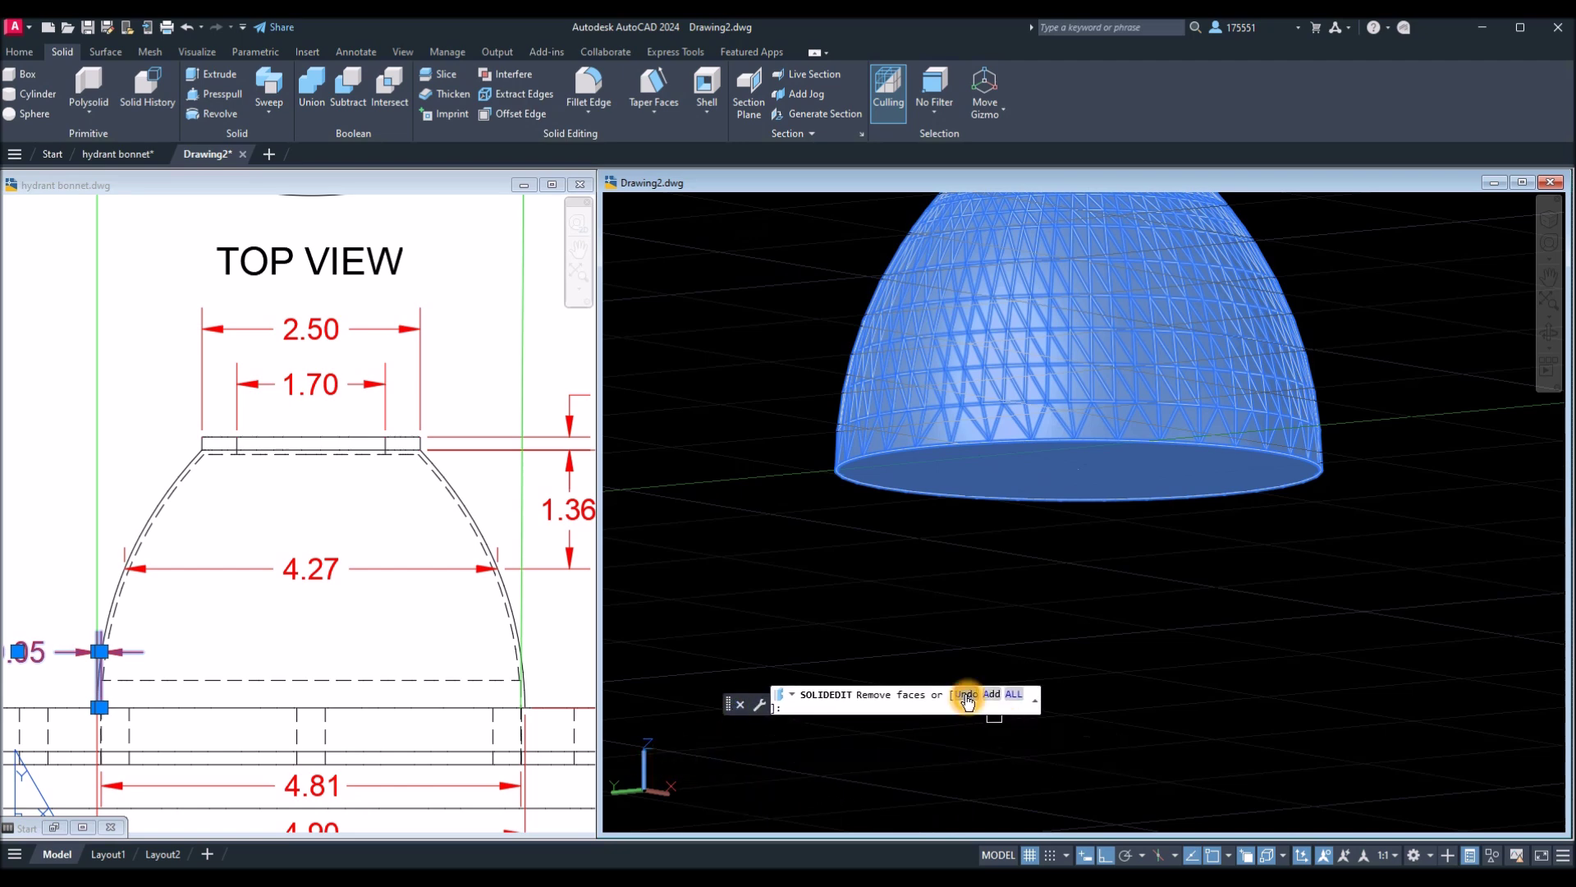
{"action": "type", "text": "U"}
{"action": "key", "text": "Return"}
{"action": "left_click", "coordinate": [1132, 465]}
{"action": "right_click", "coordinate": [1133, 468]}
{"action": "left_click", "coordinate": [1159, 475]}
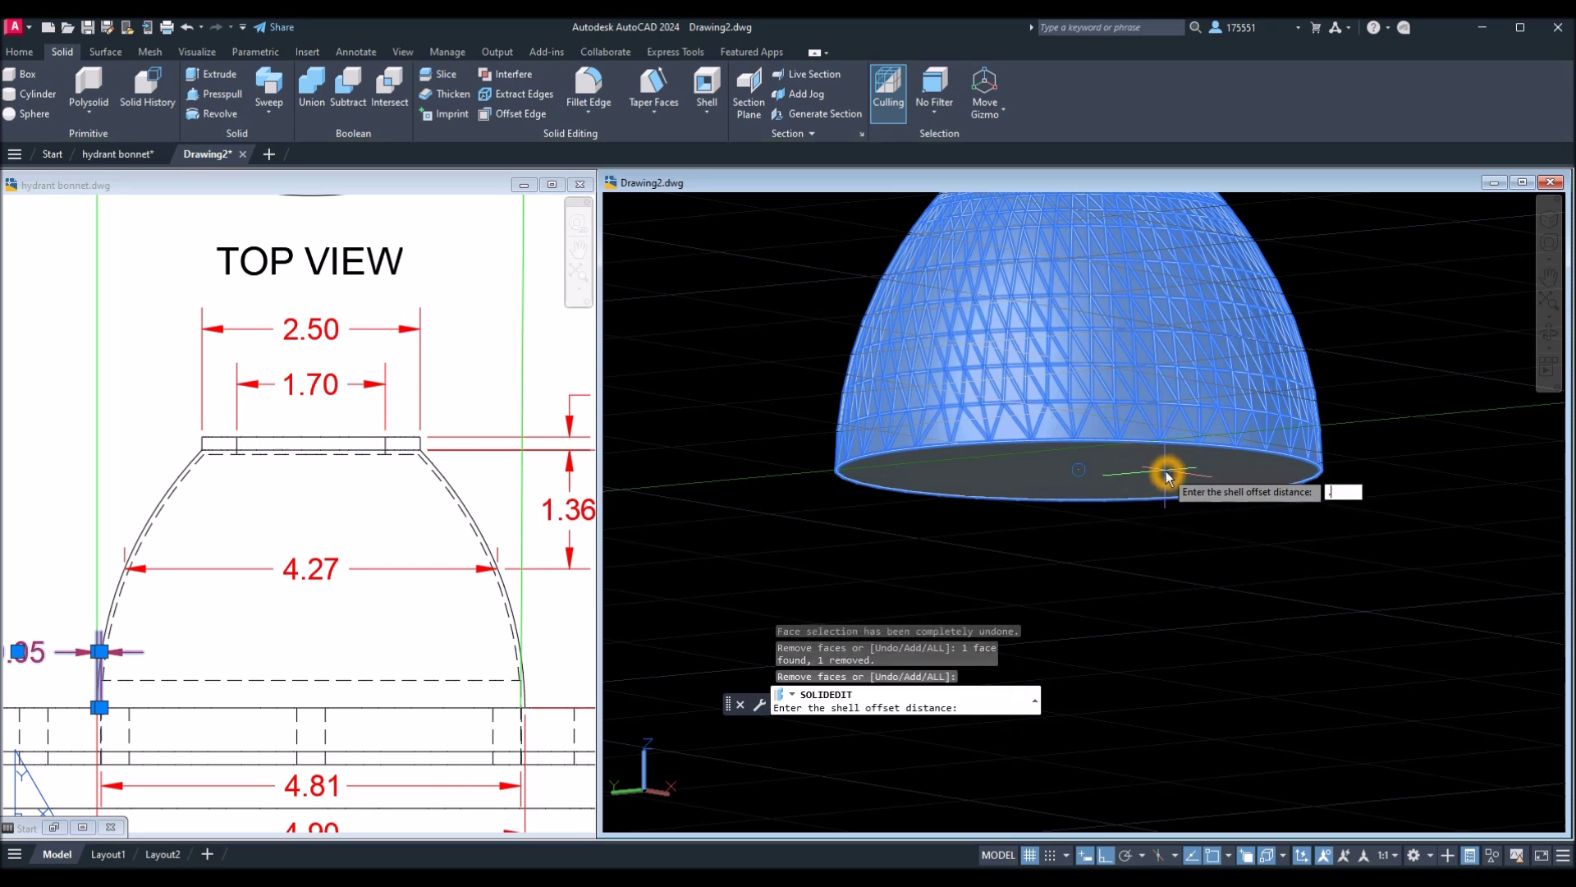
{"action": "key", "text": "Return"}
{"action": "key", "text": "Return"}
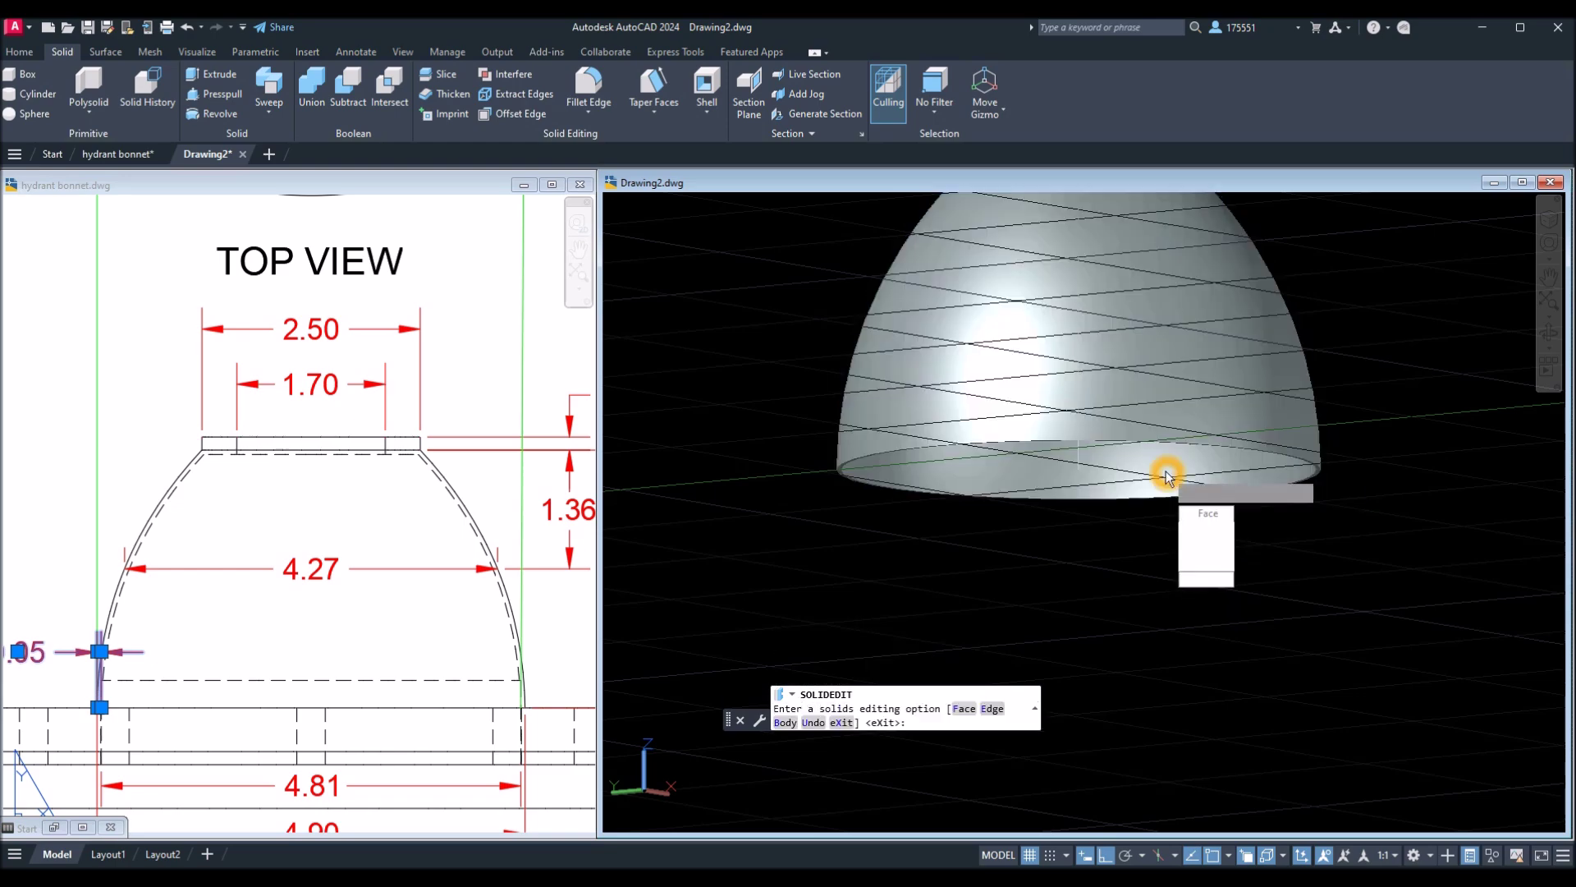
{"action": "key", "text": "Return"}
Inspect the hollow inside of the dome from below and turn off the grid display.
{"action": "middle_click_drag", "start_coordinate": [1233, 504], "coordinate": [1220, 337], "text": "shift"}
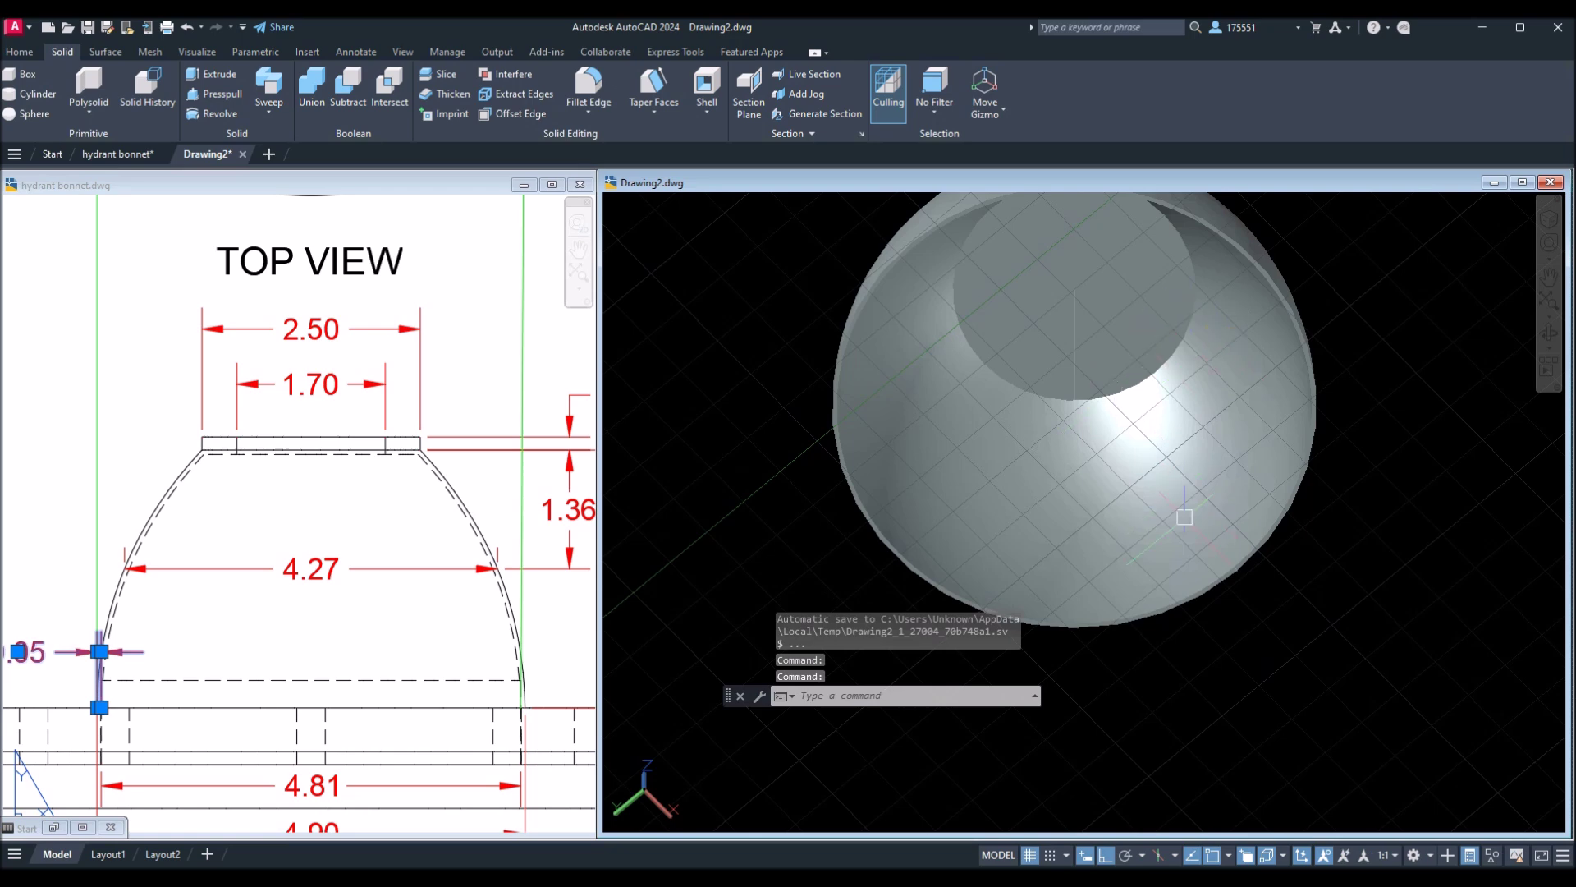
{"action": "left_click", "coordinate": [1033, 856]}
{"action": "middle_click_drag", "start_coordinate": [1207, 570], "coordinate": [1183, 667], "text": "shift"}
Examine the flange's diameter dimensions in the Front and Top views of the hydrant bonnet reference drawing.
{"action": "left_click", "coordinate": [575, 640]}
{"action": "scroll", "coordinate": [496, 613], "scroll_direction": "down", "scroll_amount": 5}
{"action": "middle_click_drag", "start_coordinate": [496, 612], "coordinate": [365, 553]}
{"action": "scroll", "coordinate": [364, 553], "scroll_direction": "up", "scroll_amount": 2}
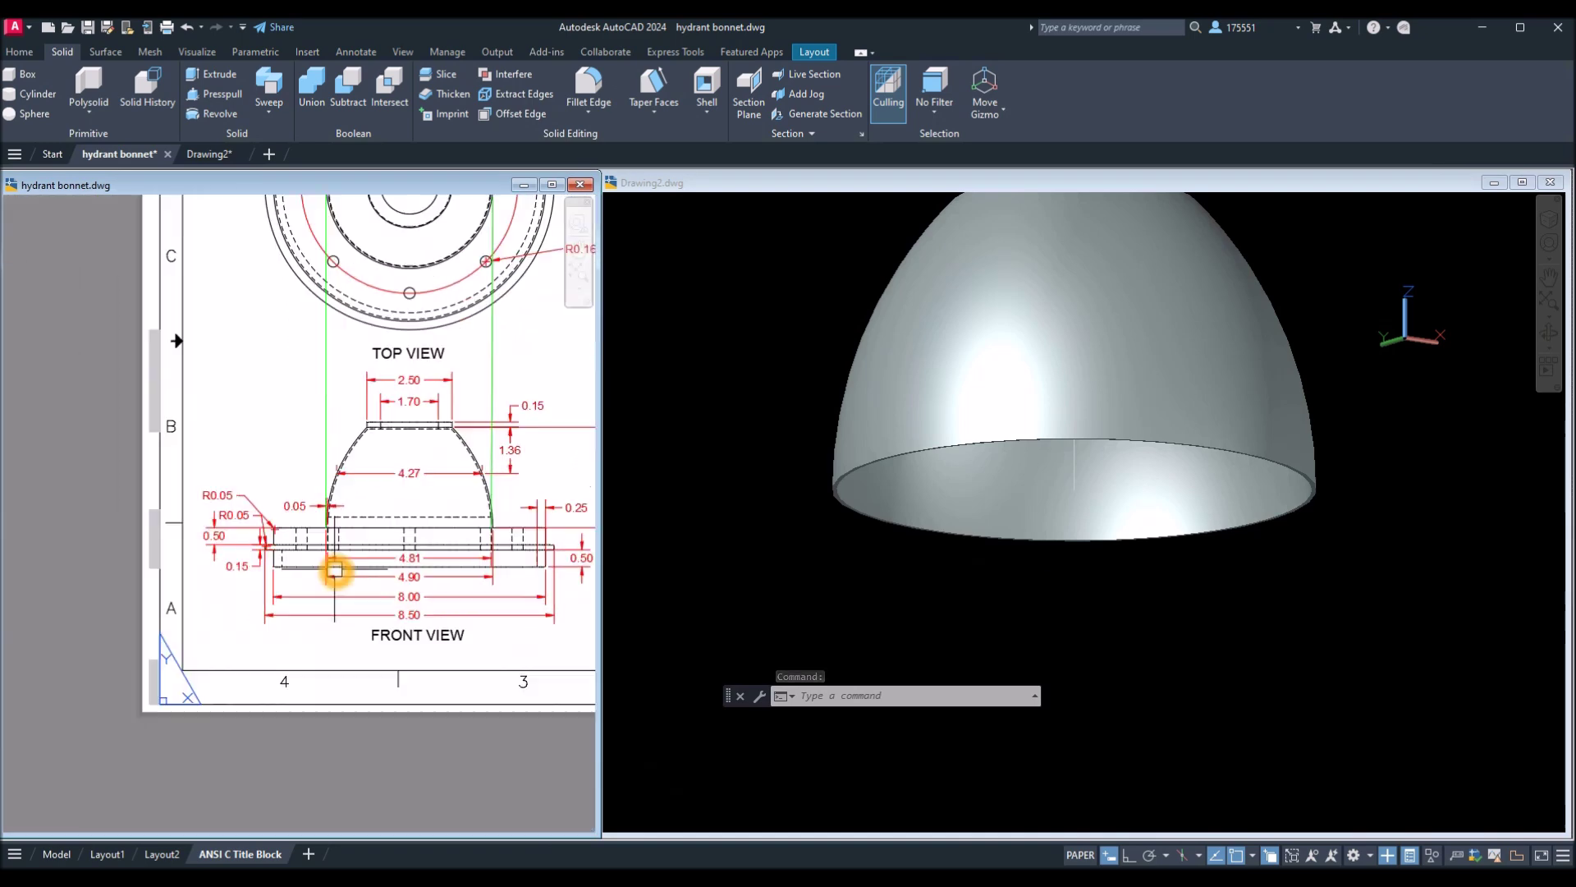
{"action": "scroll", "coordinate": [334, 570], "scroll_direction": "up", "scroll_amount": 2}
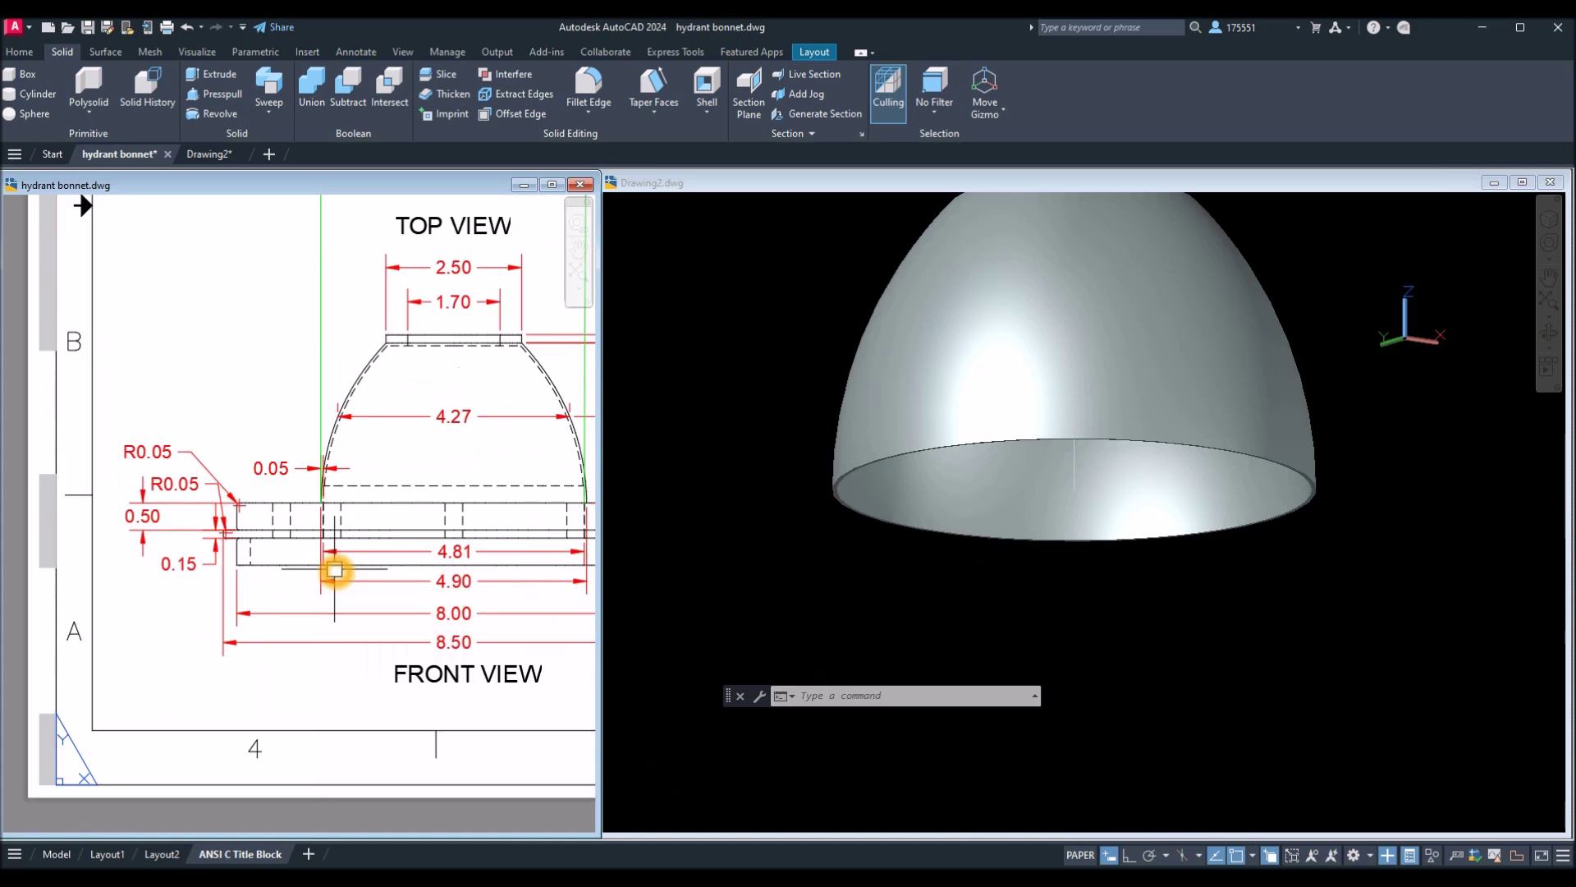
{"action": "left_click", "coordinate": [288, 612]}
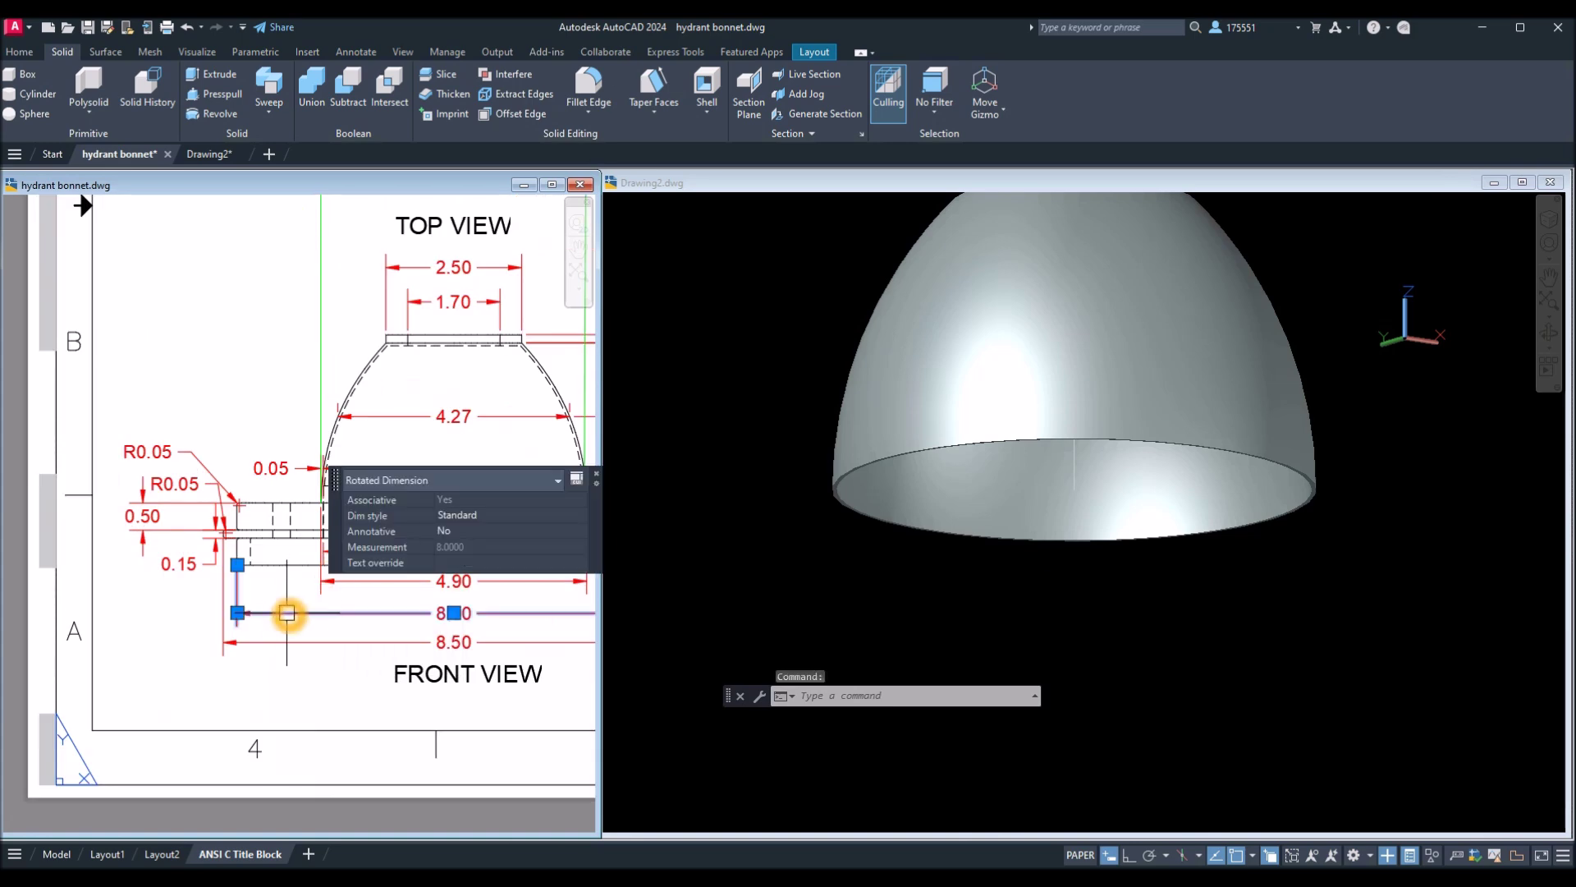
{"action": "key", "text": "Escape"}
{"action": "scroll", "coordinate": [292, 566], "scroll_direction": "down", "scroll_amount": 5}
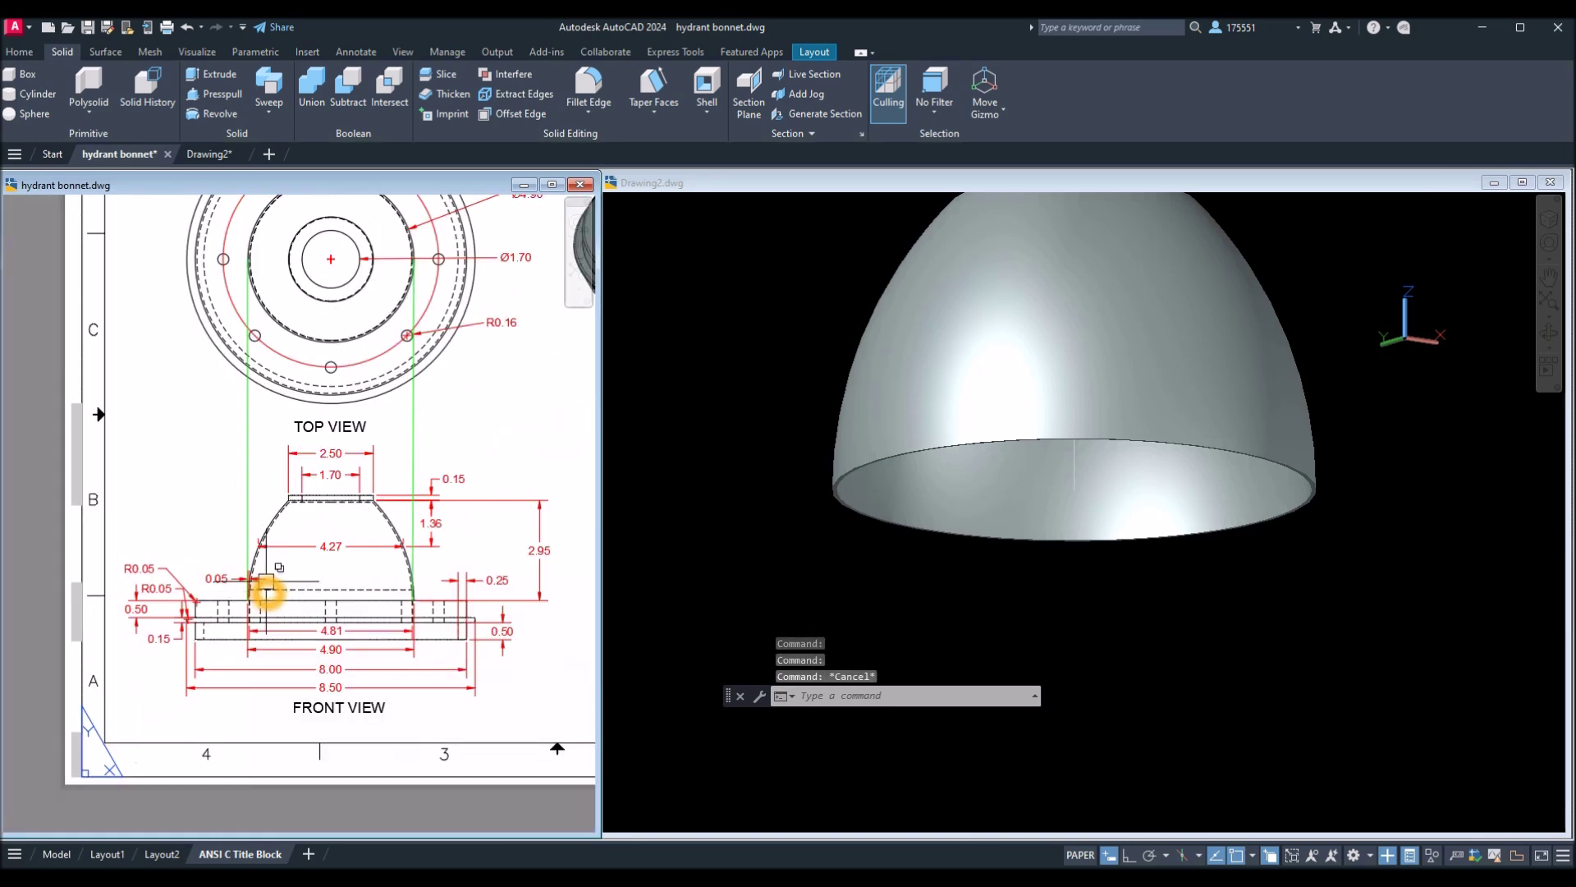
{"action": "middle_click_drag", "start_coordinate": [265, 632], "coordinate": [251, 693]}
{"action": "left_click", "coordinate": [489, 285]}
In Drawing2, draw a circle with a diameter of 8, centered on the dome's open base.
{"action": "left_click", "coordinate": [1030, 585]}
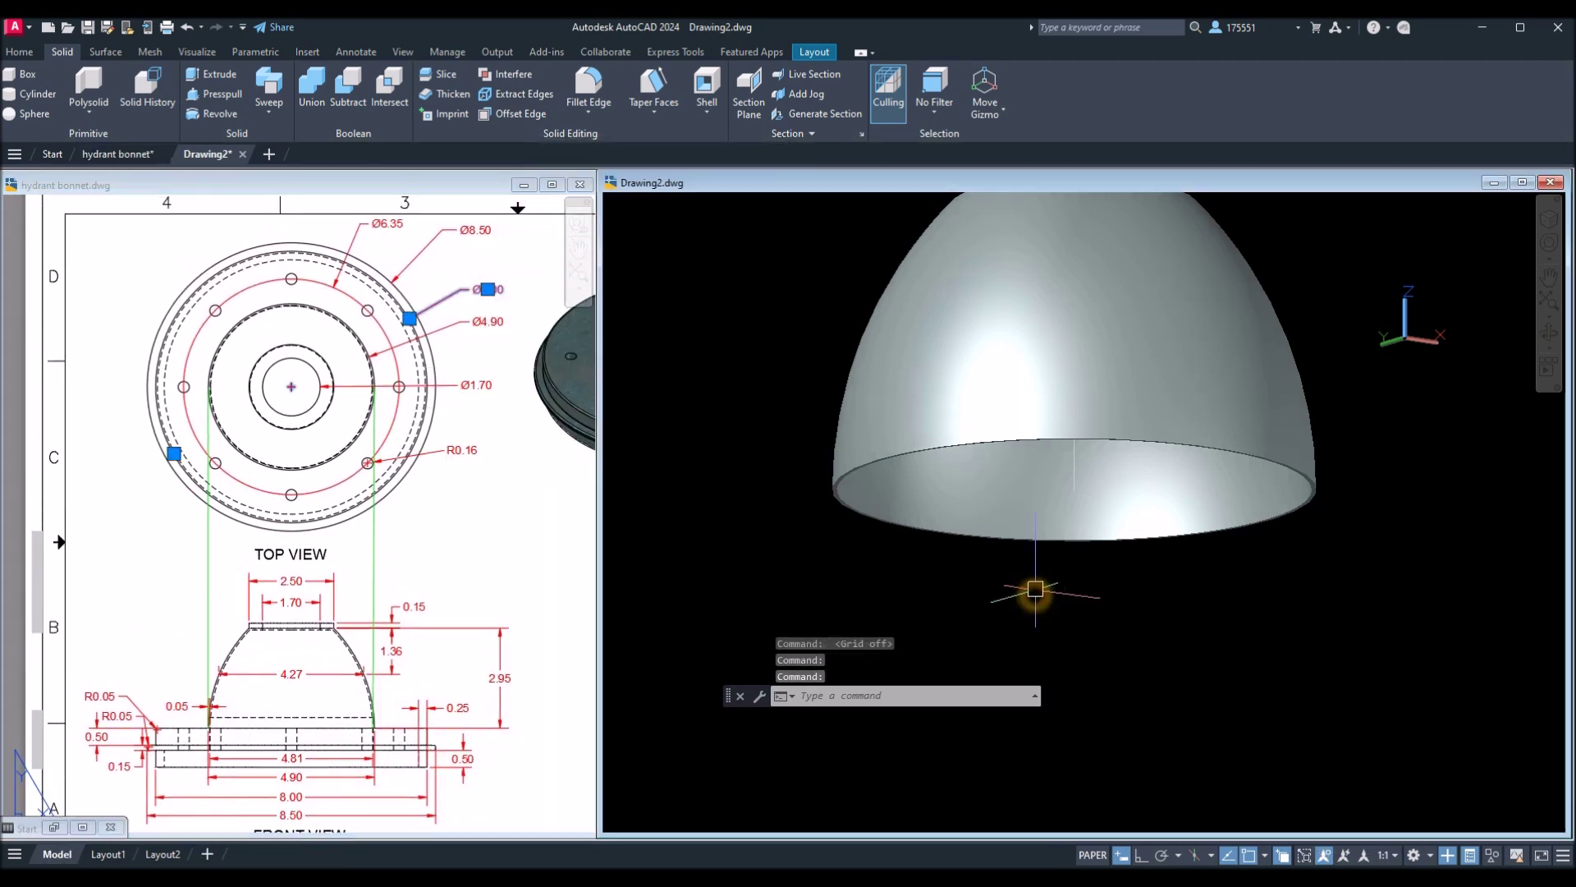
{"action": "left_click", "coordinate": [1035, 588]}
{"action": "key", "text": "Escape"}
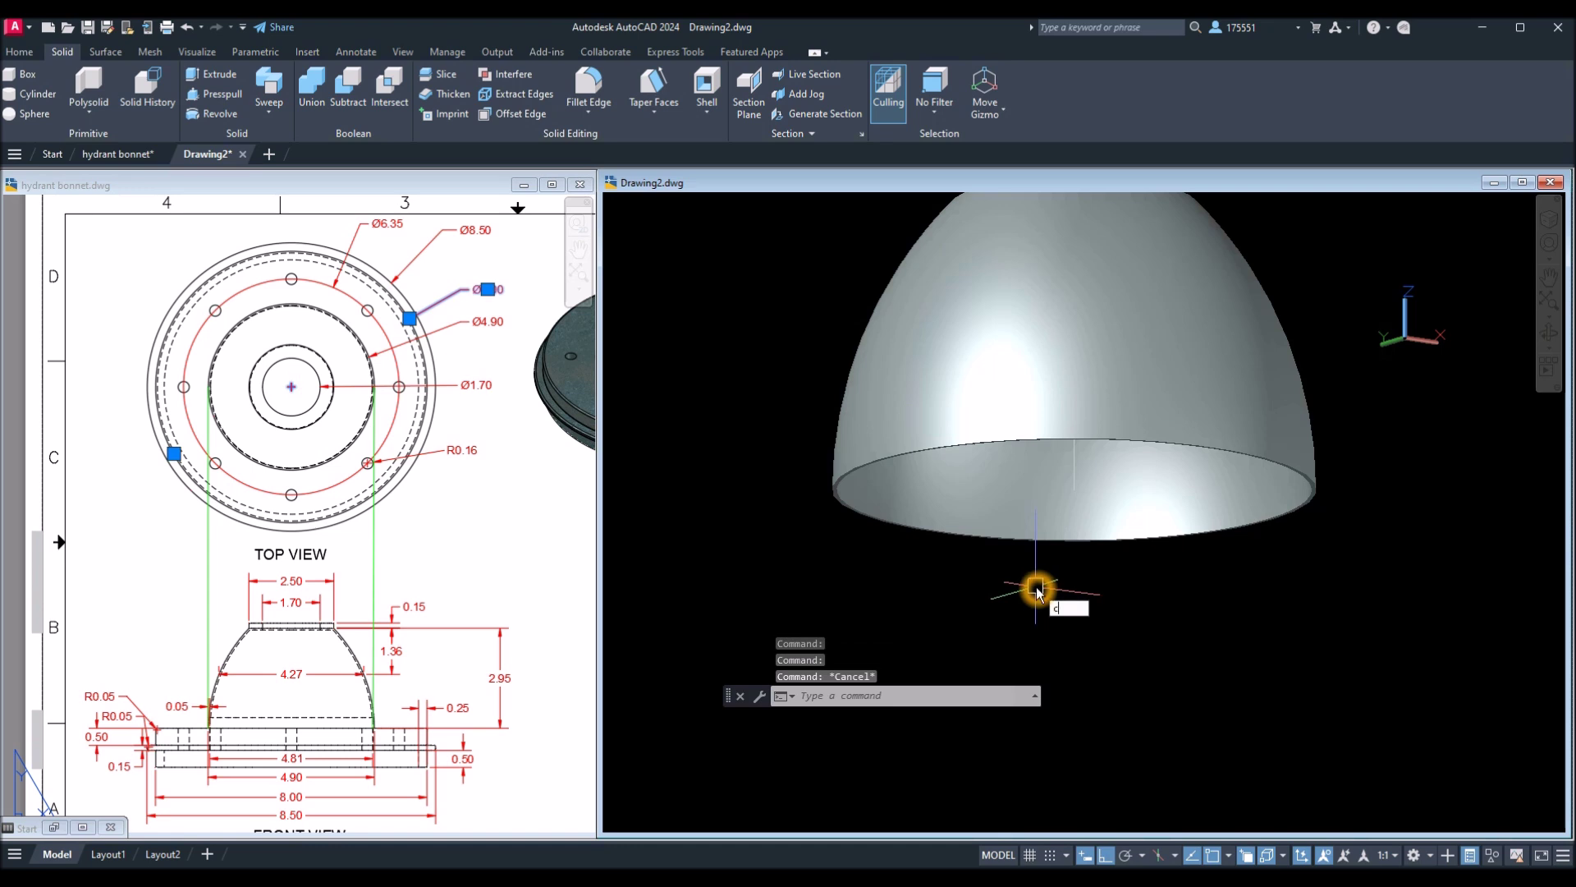
{"action": "type", "text": "c"}
{"action": "key", "text": "Return"}
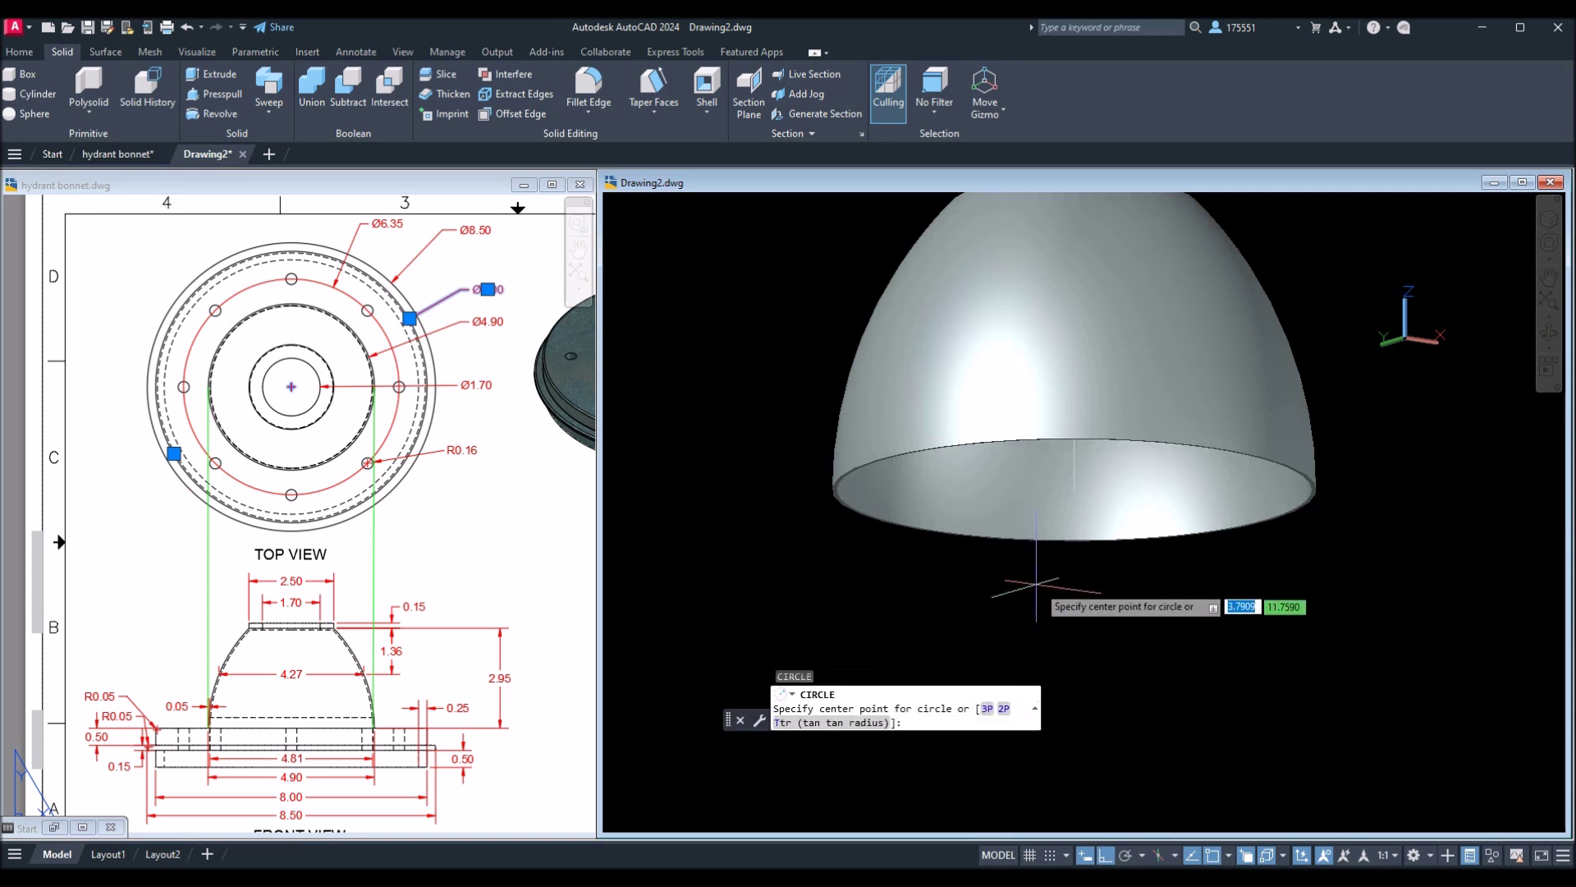
{"action": "left_click", "coordinate": [1075, 490]}
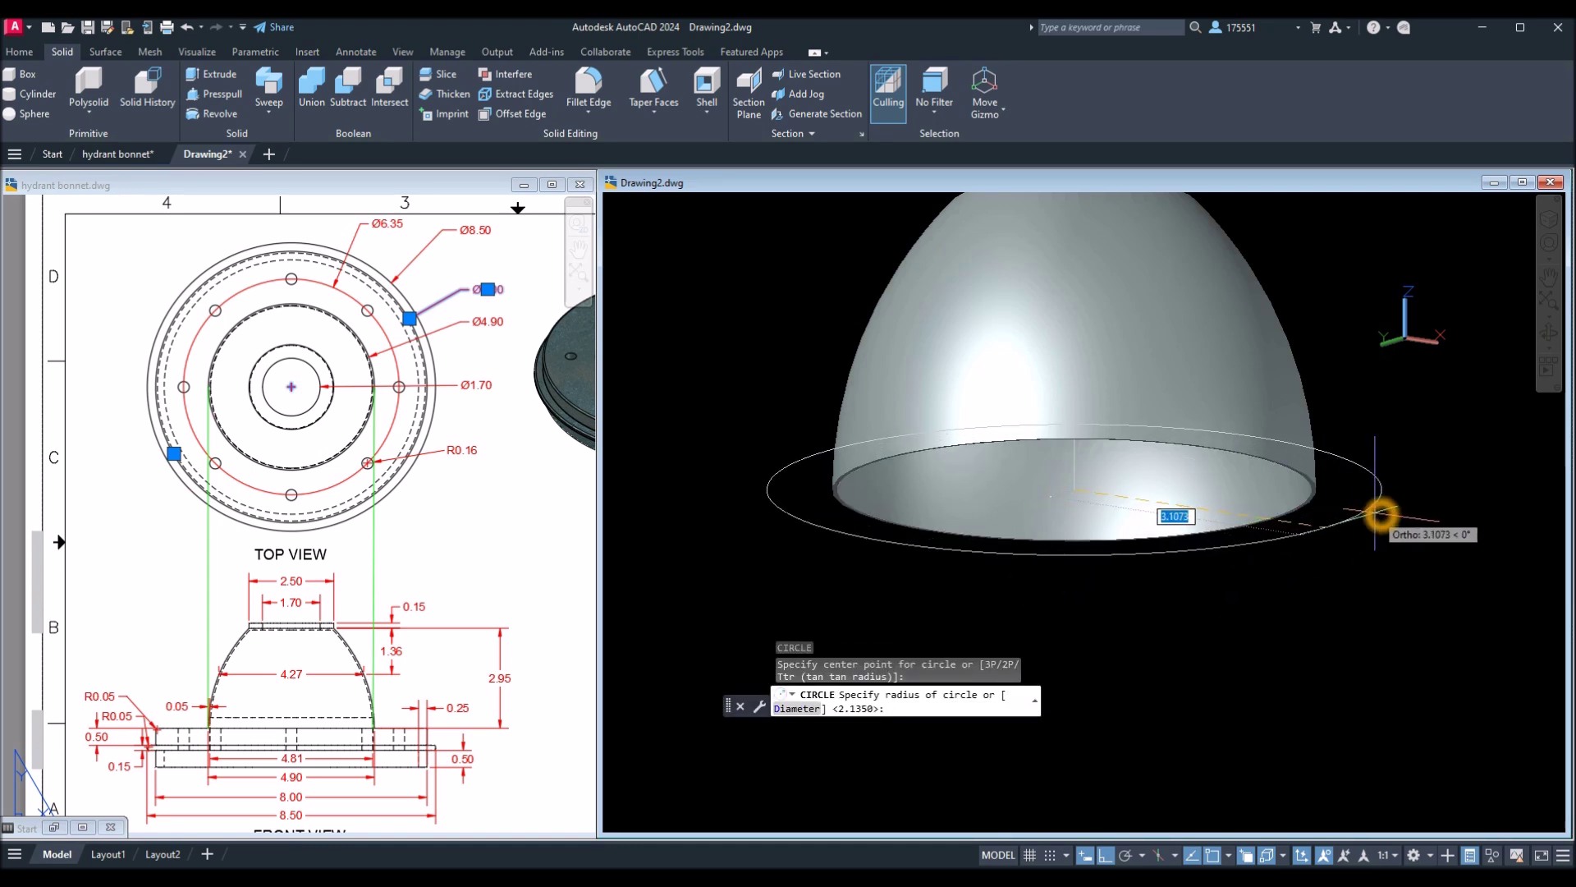
{"action": "type", "text": "d"}
{"action": "key", "text": "Return"}
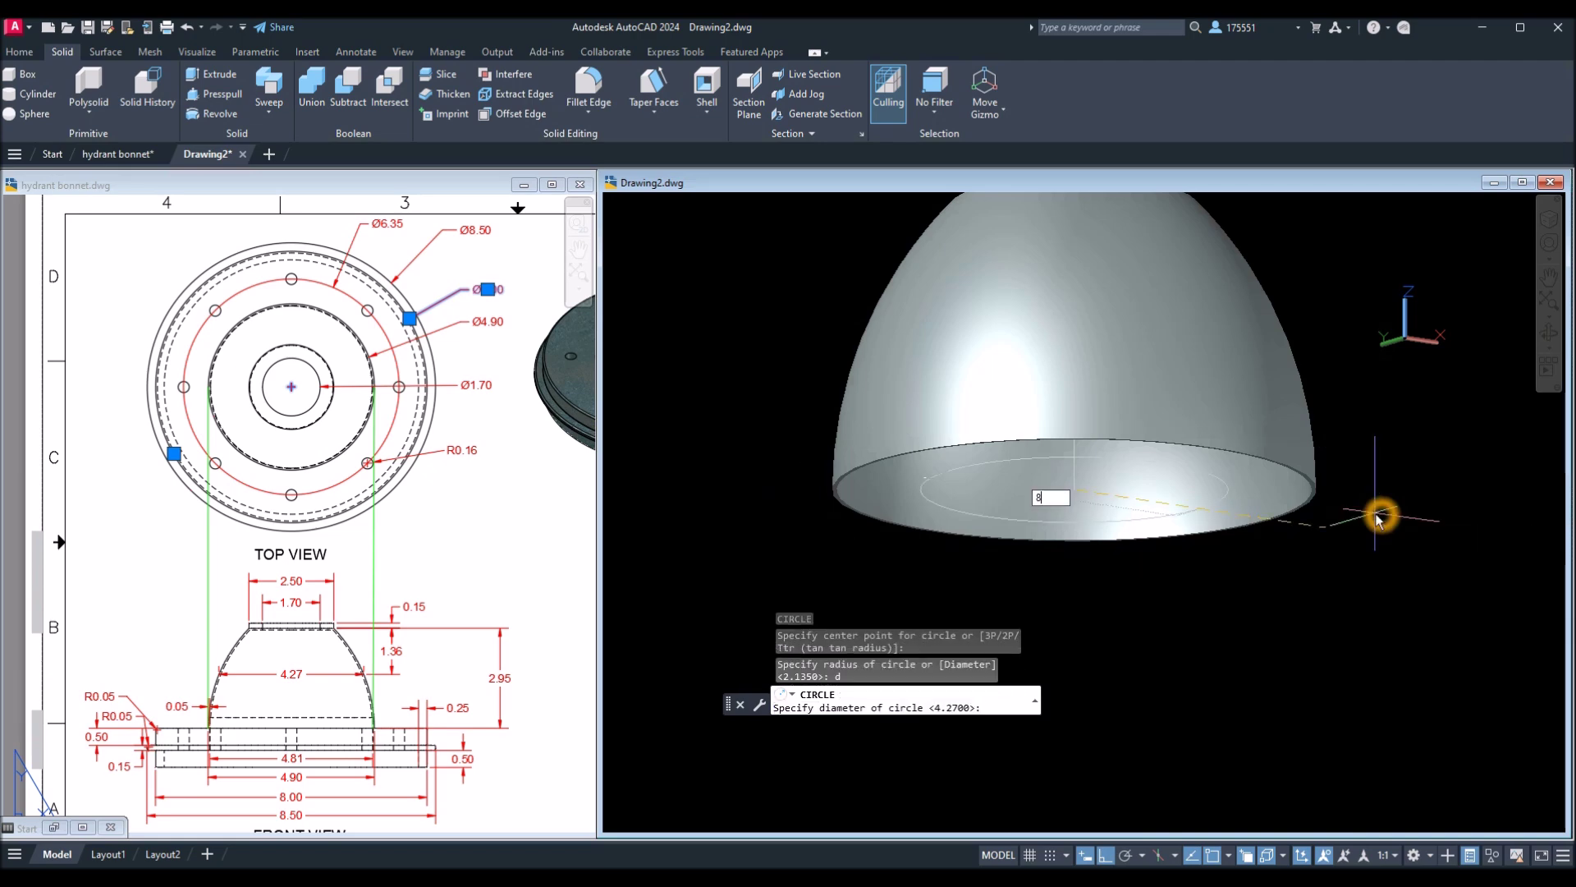
{"action": "key", "text": "Return"}
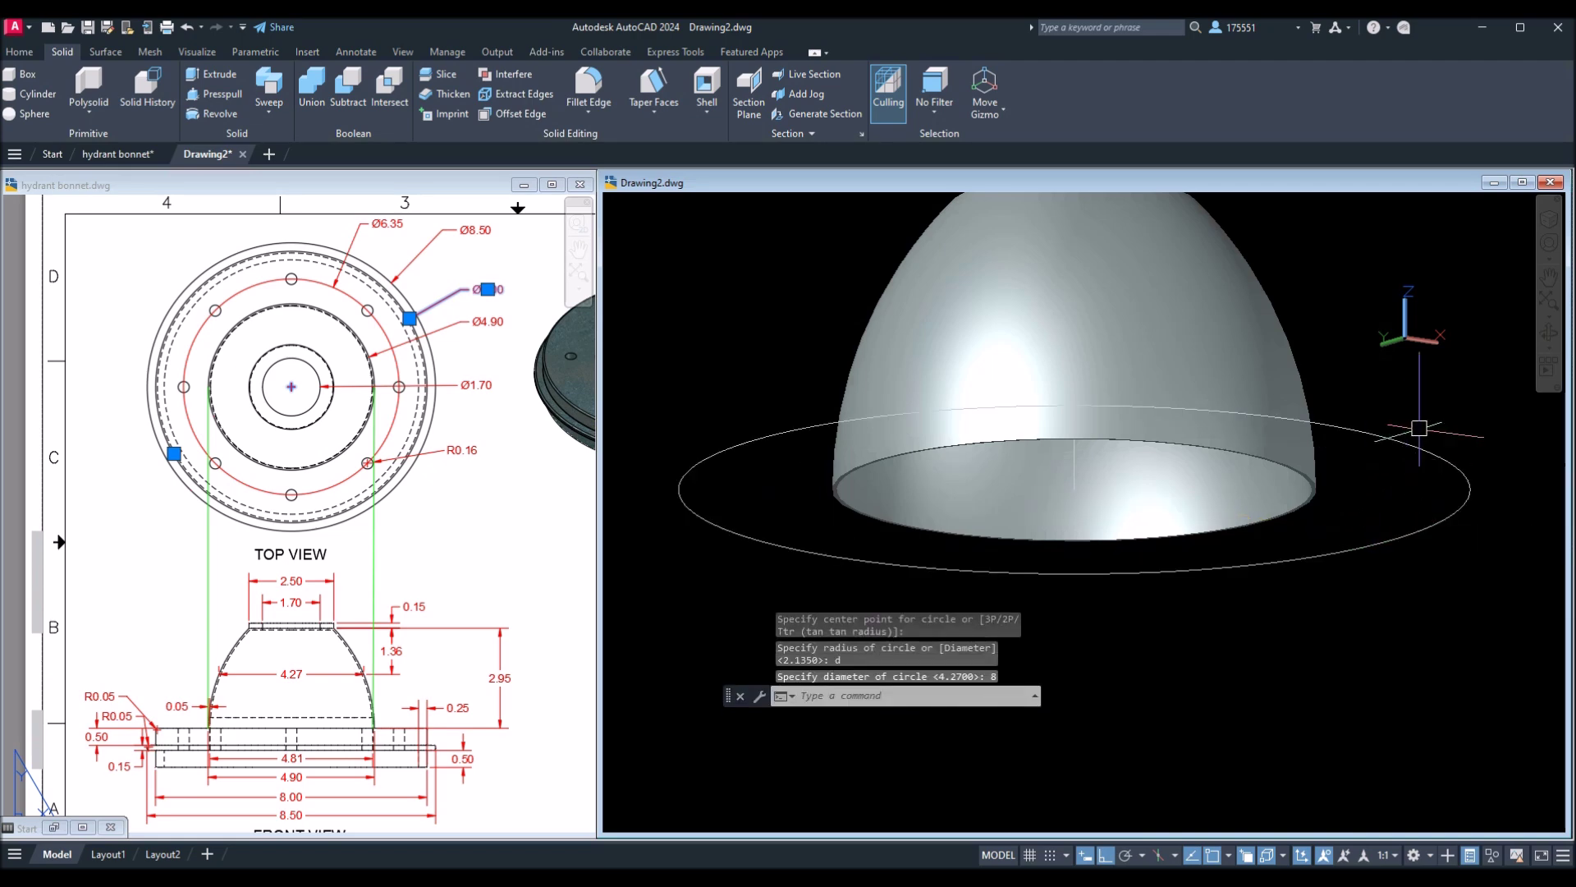
{"action": "left_click", "coordinate": [1411, 444]}
{"action": "key", "text": "Escape"}
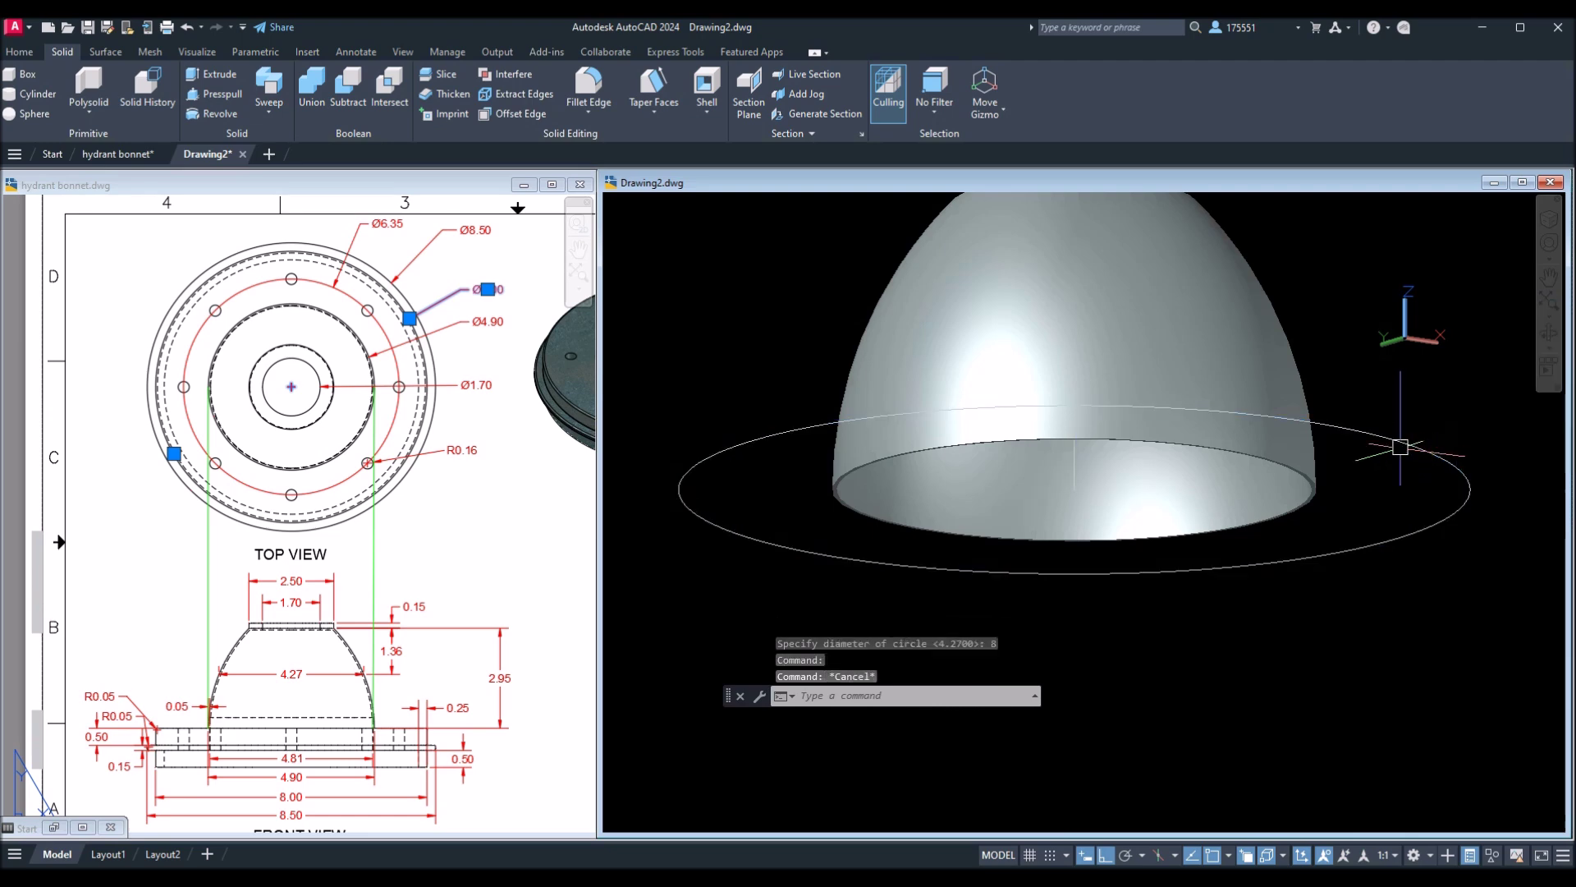
Check the upper flange's thickness in the reference front view and extrude the 8-diameter circle 0.5 downward into a solid disc.
{"action": "left_click", "coordinate": [323, 766]}
{"action": "scroll", "coordinate": [131, 760], "scroll_direction": "up", "scroll_amount": 6}
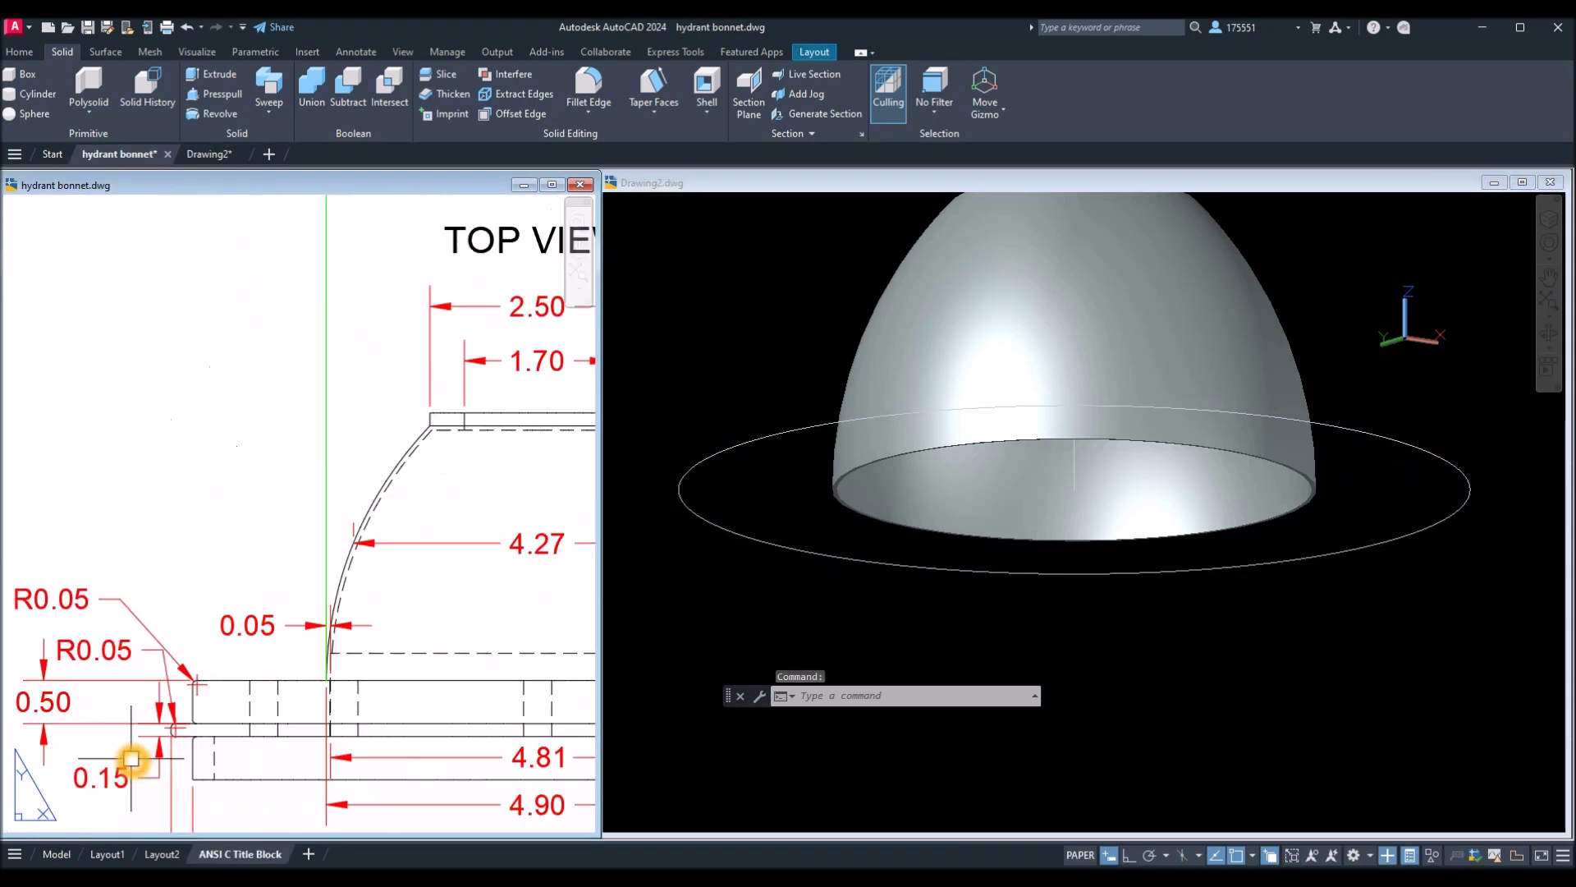
{"action": "middle_click_drag", "start_coordinate": [131, 759], "coordinate": [284, 759]}
{"action": "middle_click_drag", "start_coordinate": [392, 657], "coordinate": [361, 685]}
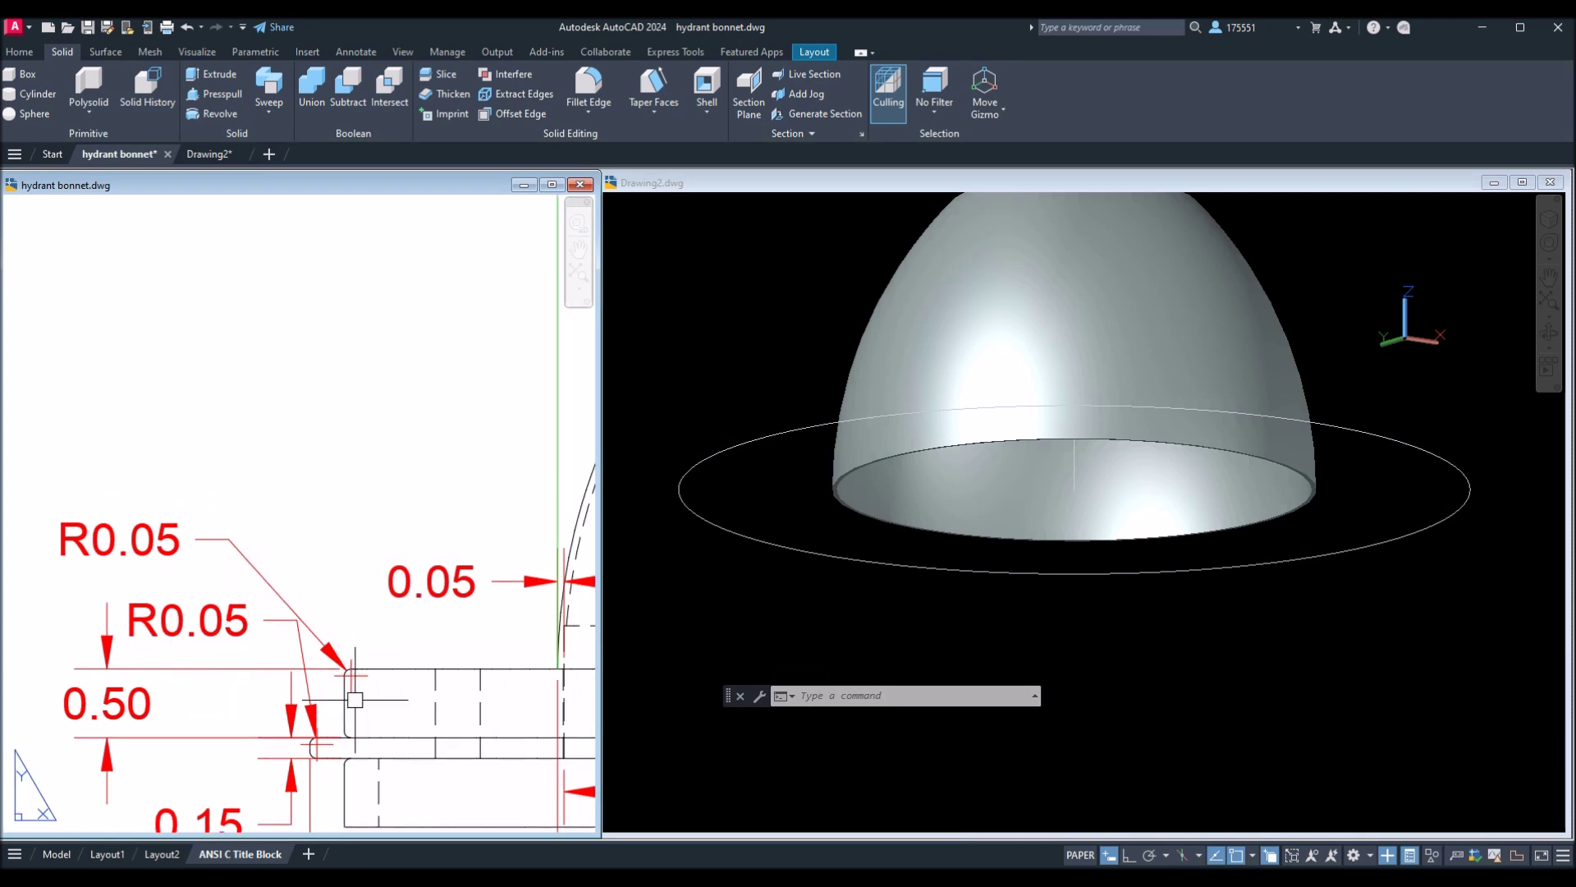
{"action": "left_click", "coordinate": [115, 690]}
{"action": "left_click", "coordinate": [1007, 655]}
{"action": "left_click", "coordinate": [116, 90]}
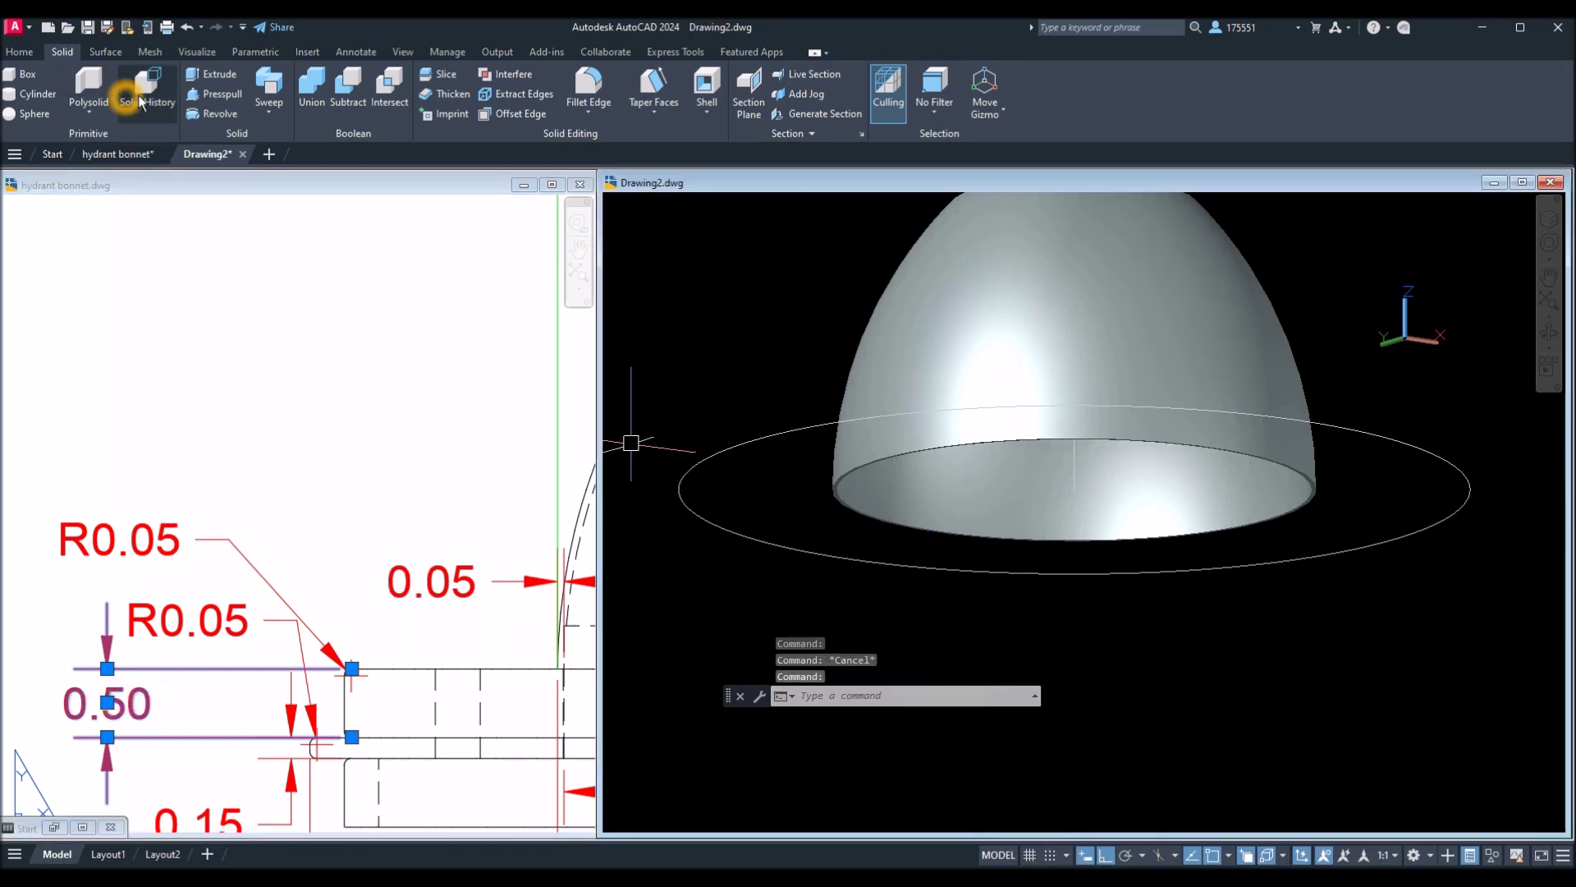
{"action": "left_click", "coordinate": [211, 78]}
{"action": "left_click", "coordinate": [924, 561]}
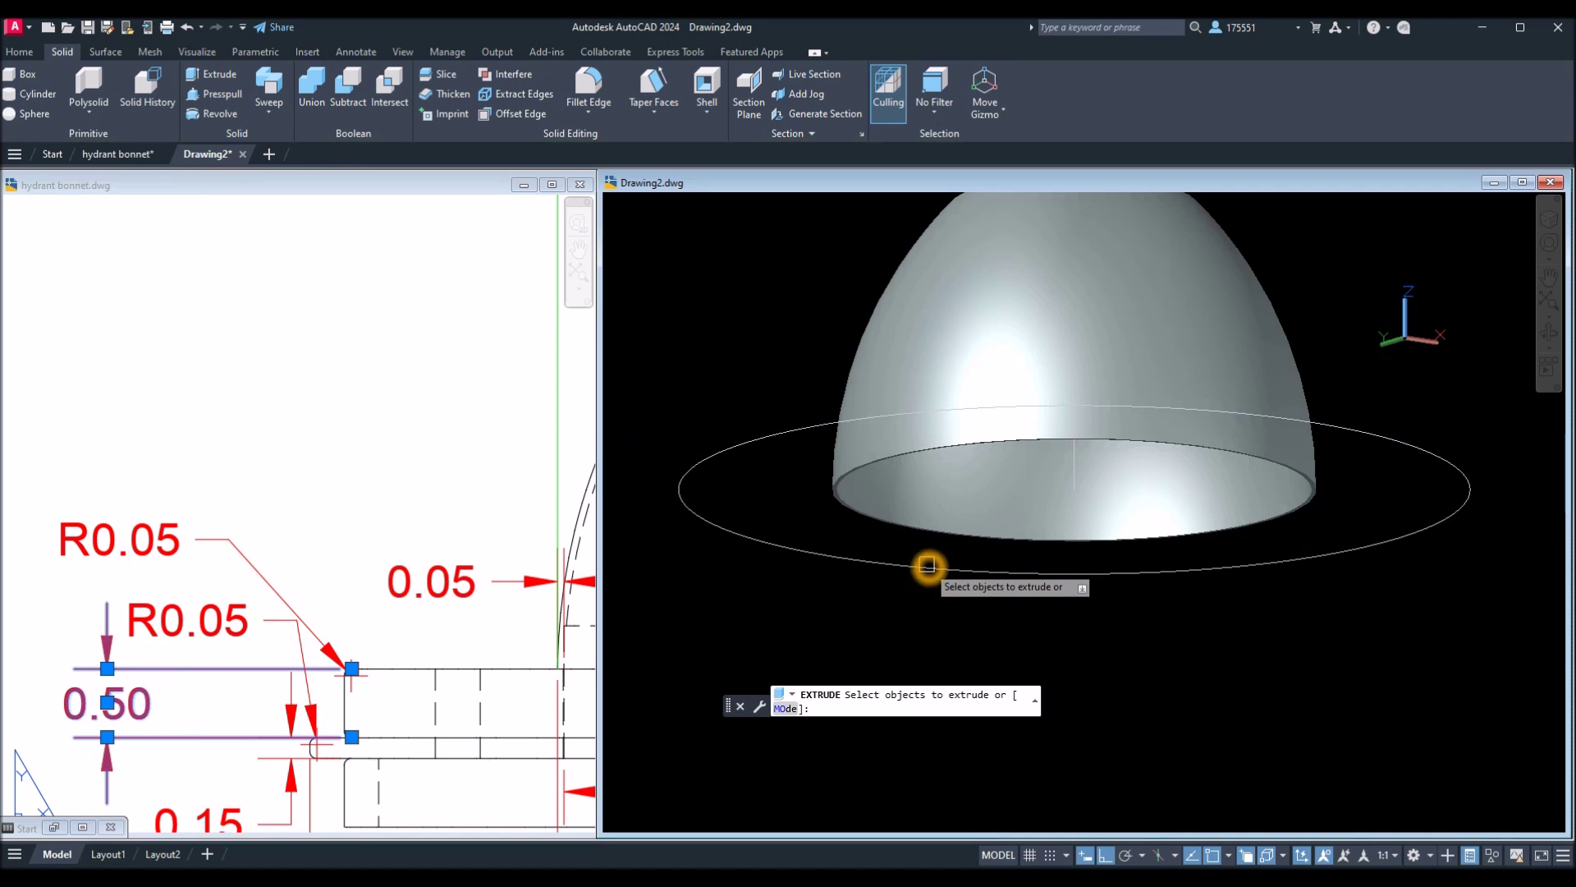
{"action": "right_click", "coordinate": [913, 538]}
{"action": "left_click", "coordinate": [935, 546]}
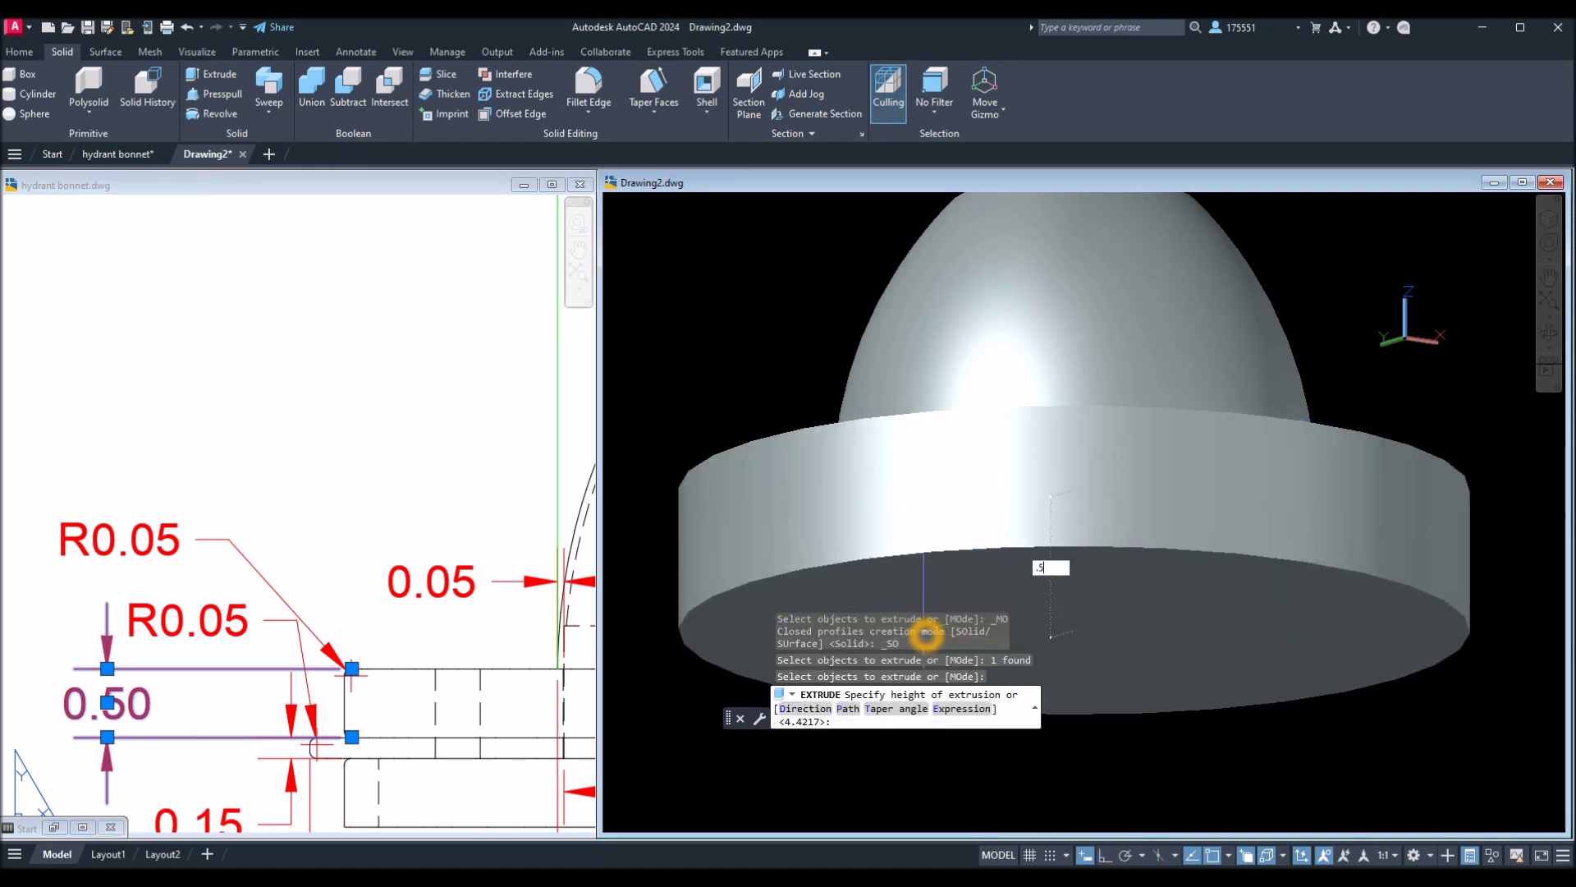
{"action": "key", "text": "Return"}
Check the middle rim's diameter in the reference front view and draw an 8.5-diameter circle centered on the disc's underside in Drawing2.
{"action": "left_click", "coordinate": [298, 538]}
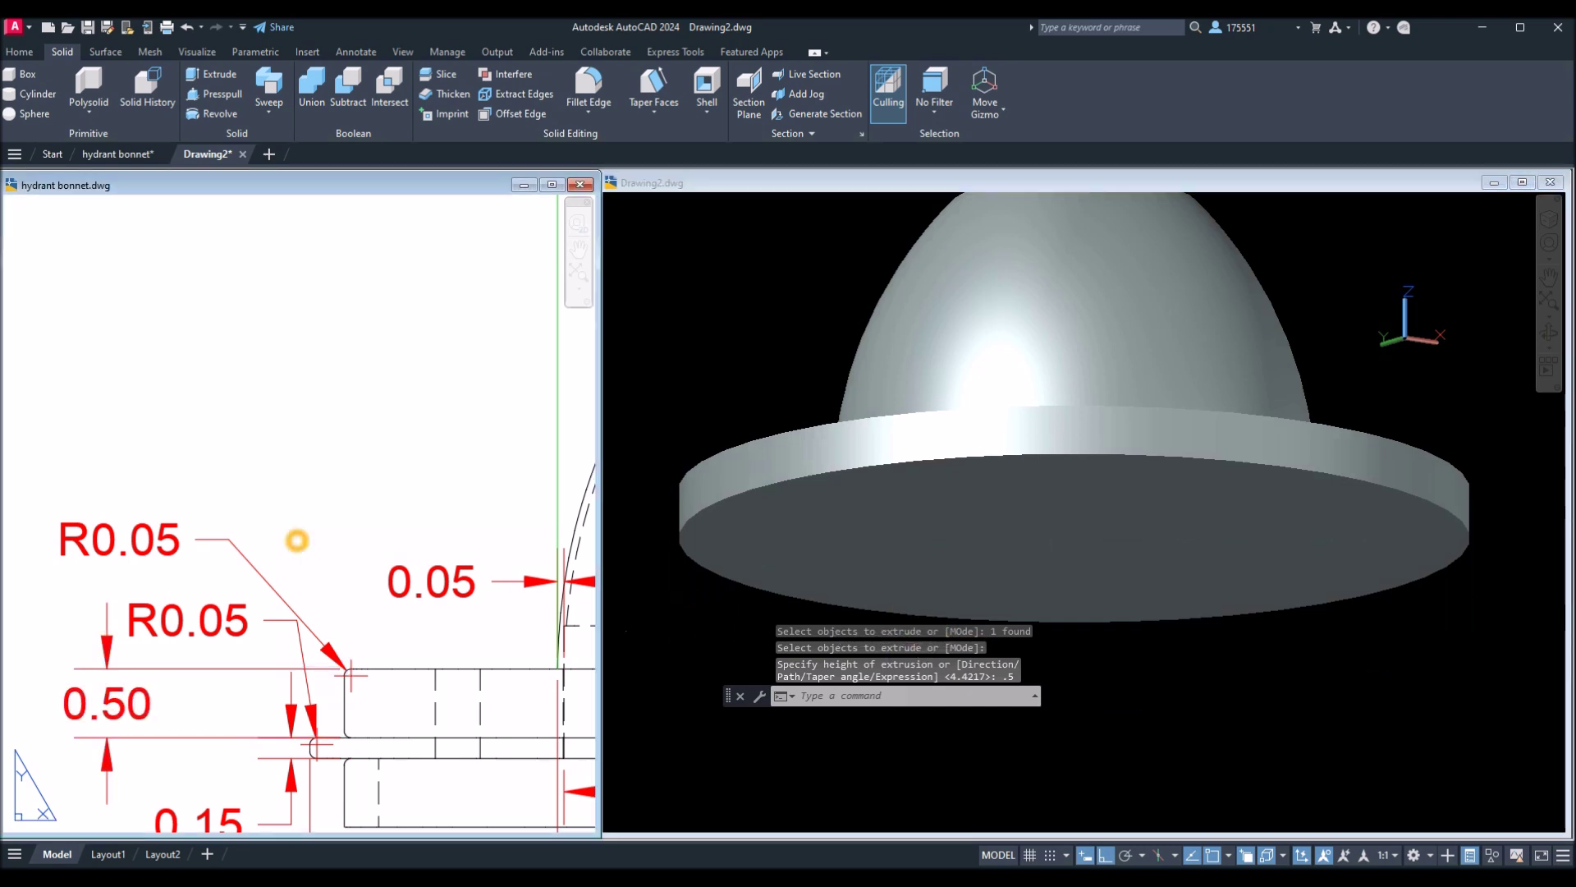
{"action": "scroll", "coordinate": [222, 451], "scroll_direction": "down", "scroll_amount": 2}
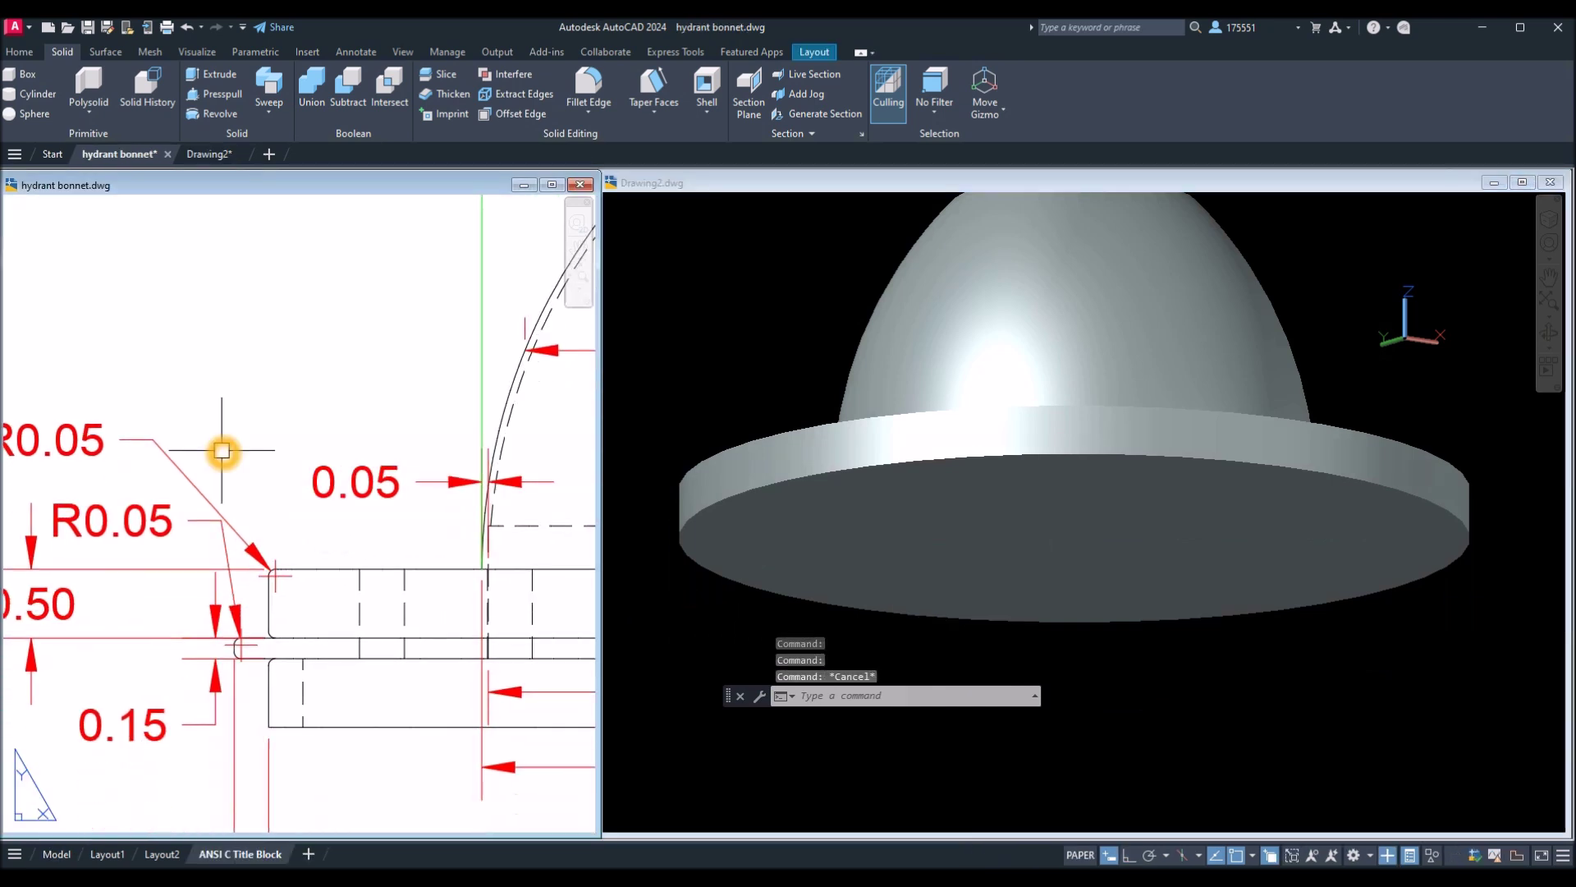
{"action": "left_click", "coordinate": [278, 746]}
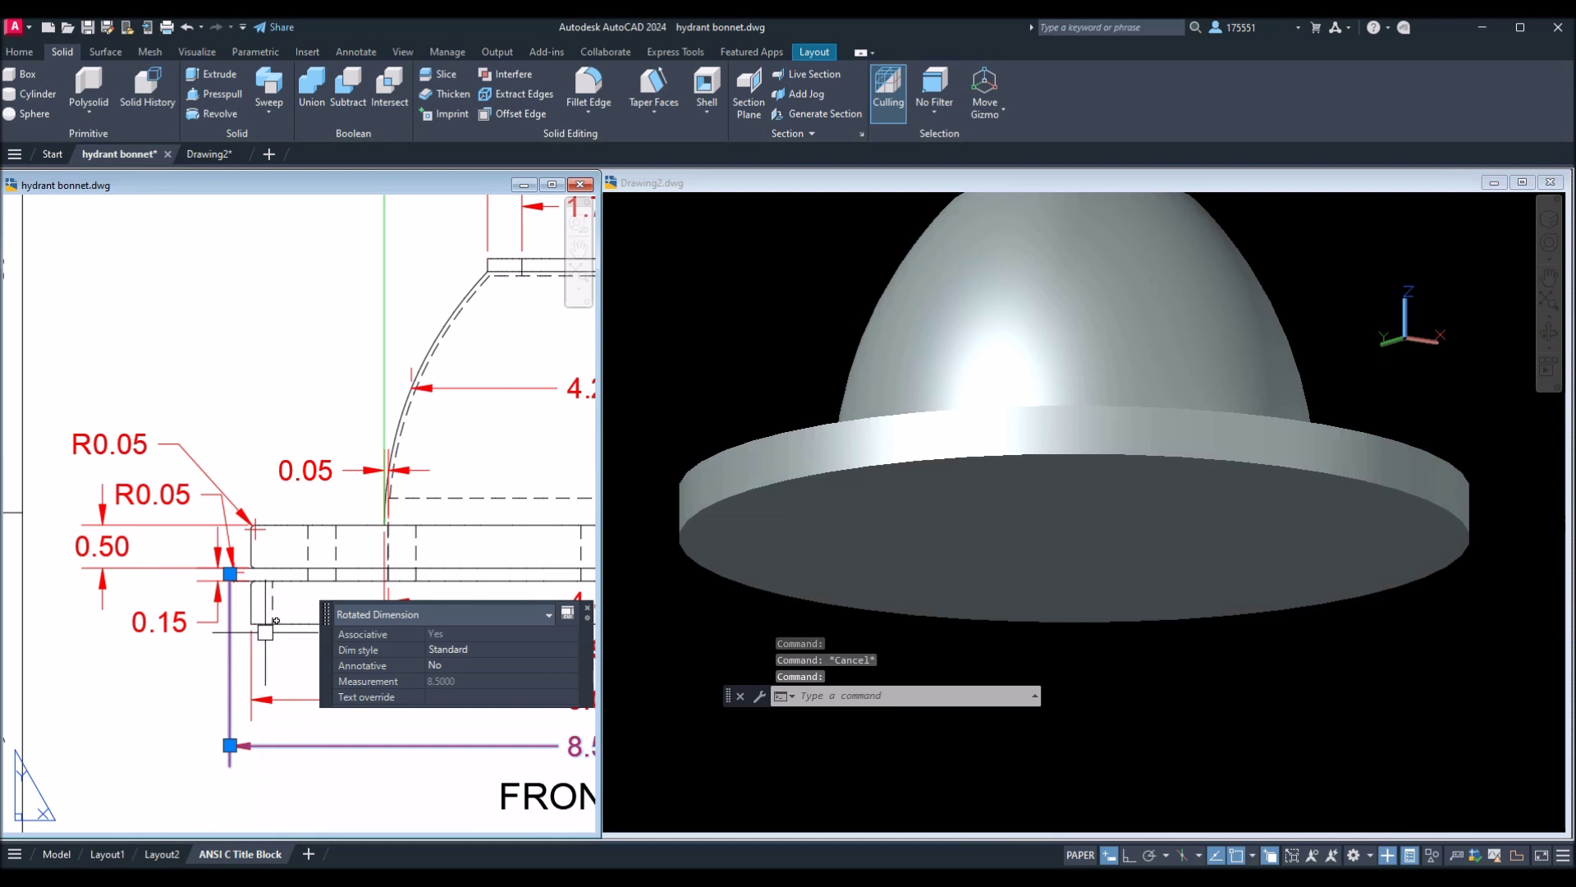
{"action": "scroll", "coordinate": [276, 621], "scroll_direction": "down", "scroll_amount": 4}
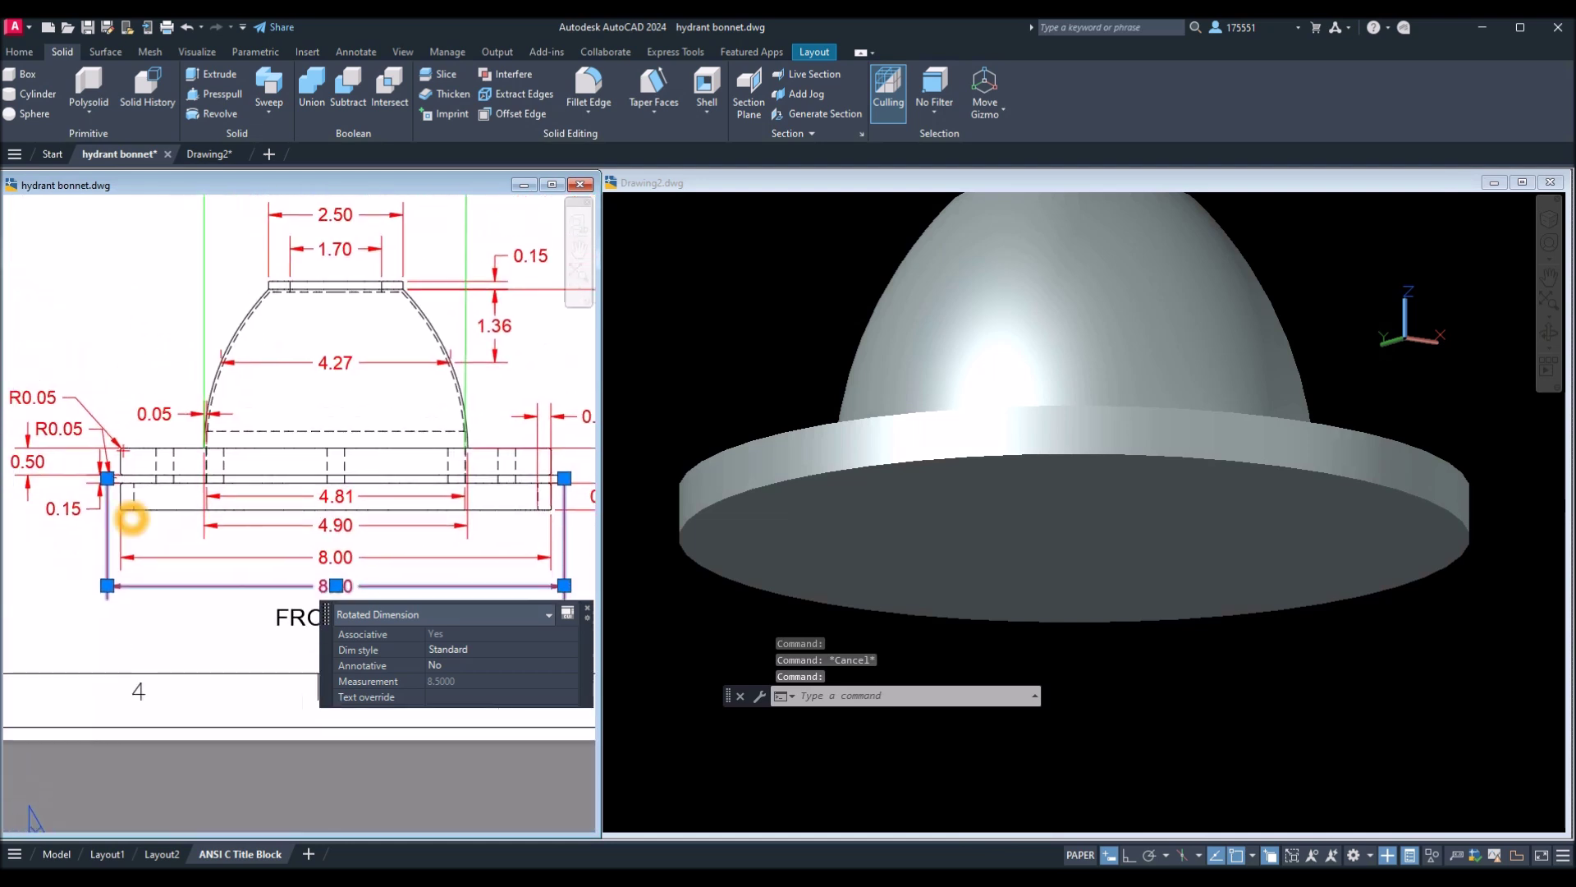
{"action": "key", "text": "Escape"}
{"action": "left_click", "coordinate": [1291, 782]}
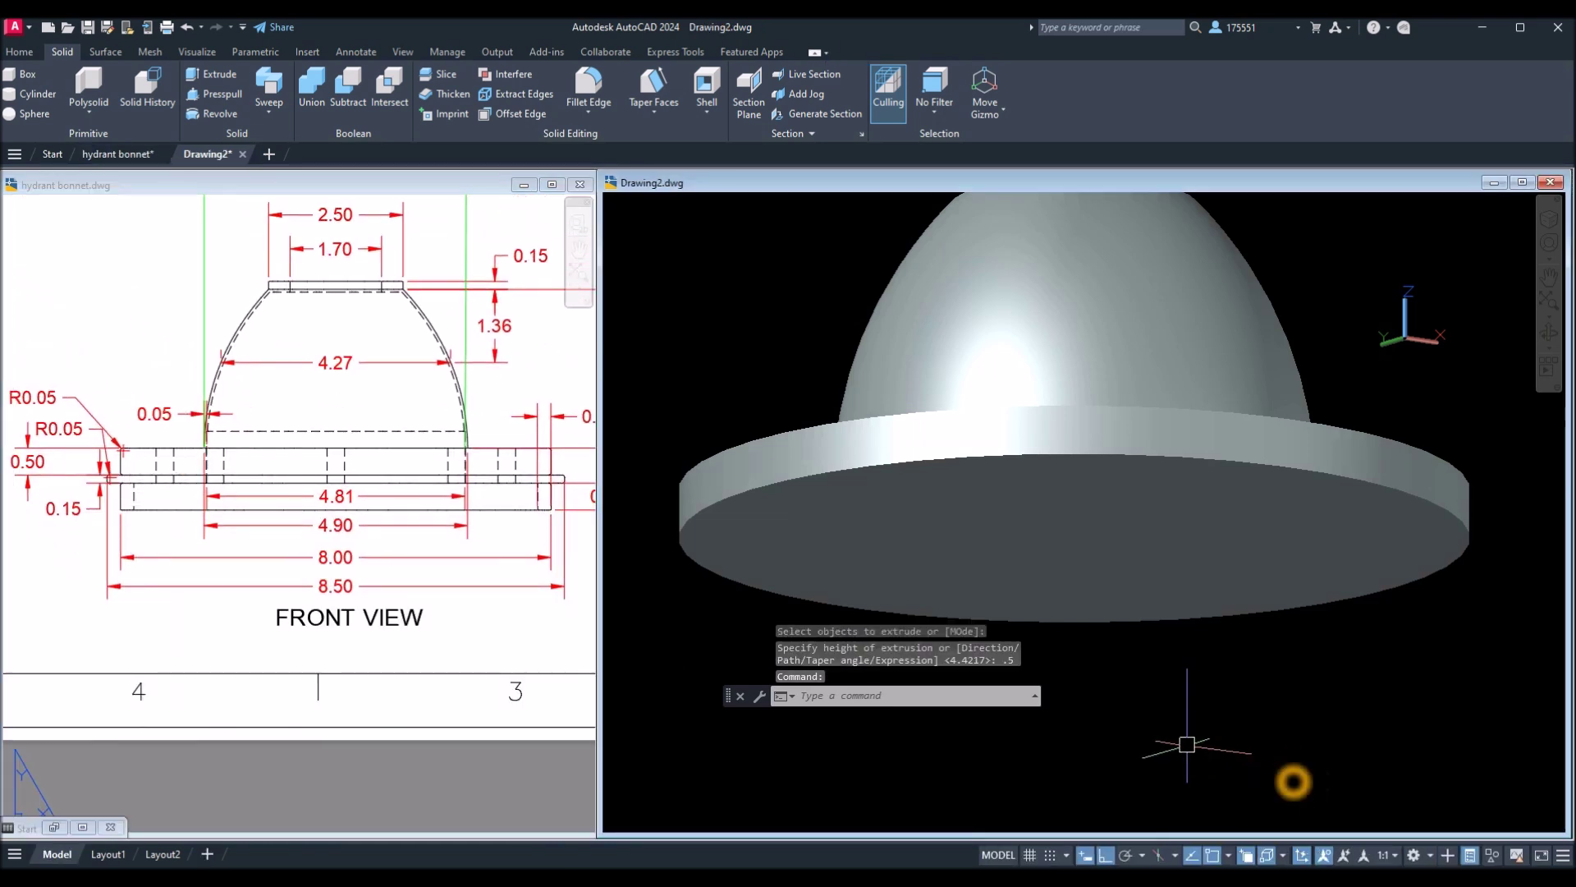
{"action": "type", "text": "c"}
{"action": "key", "text": "Return"}
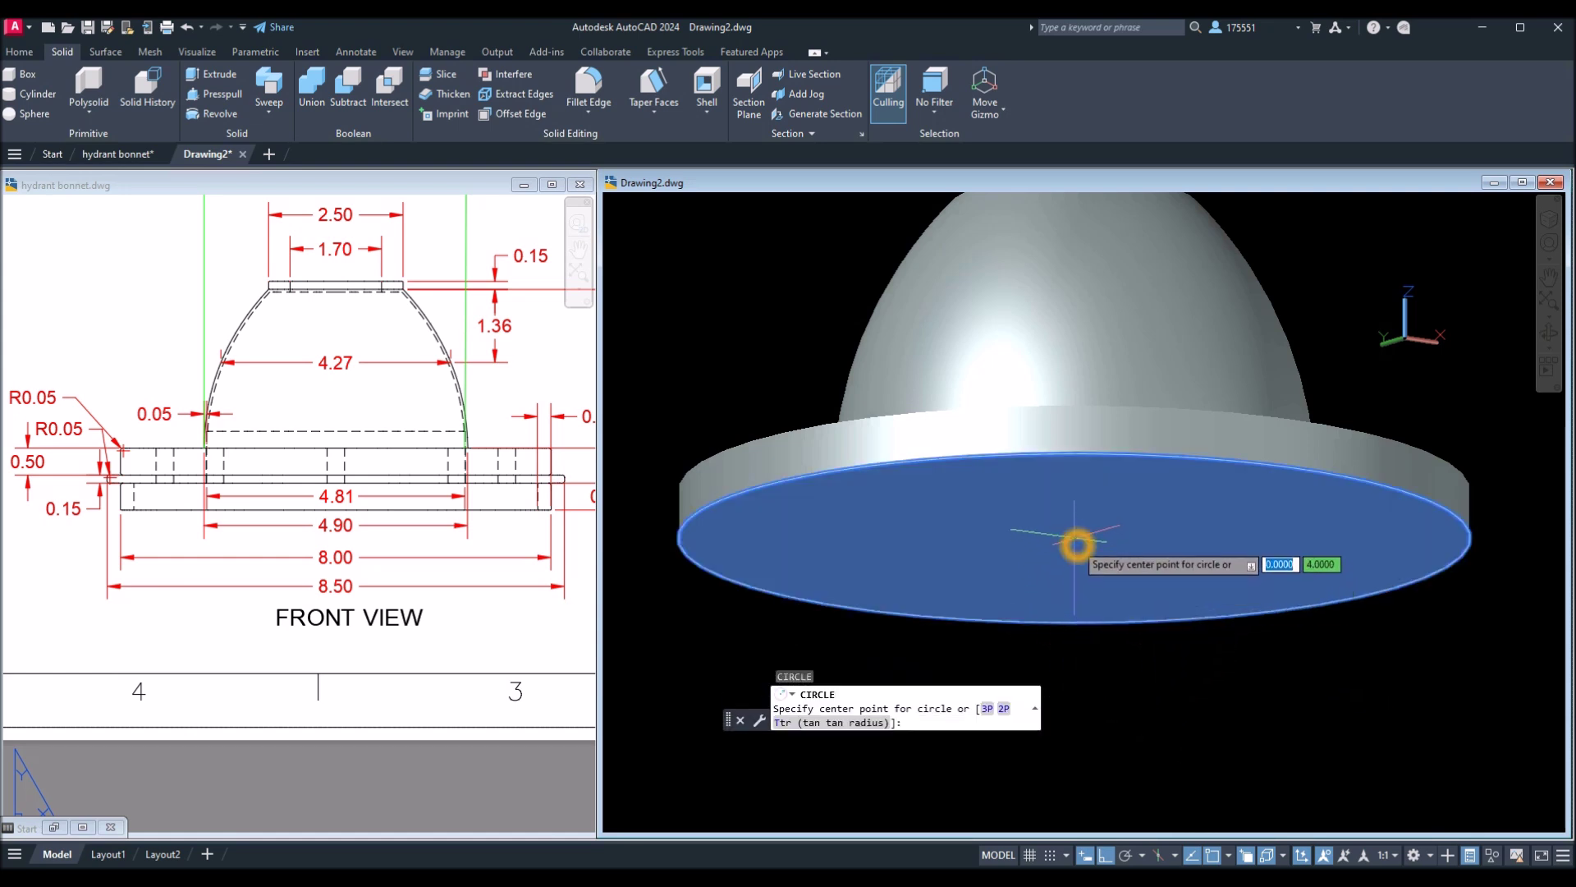
{"action": "left_click", "coordinate": [1085, 545]}
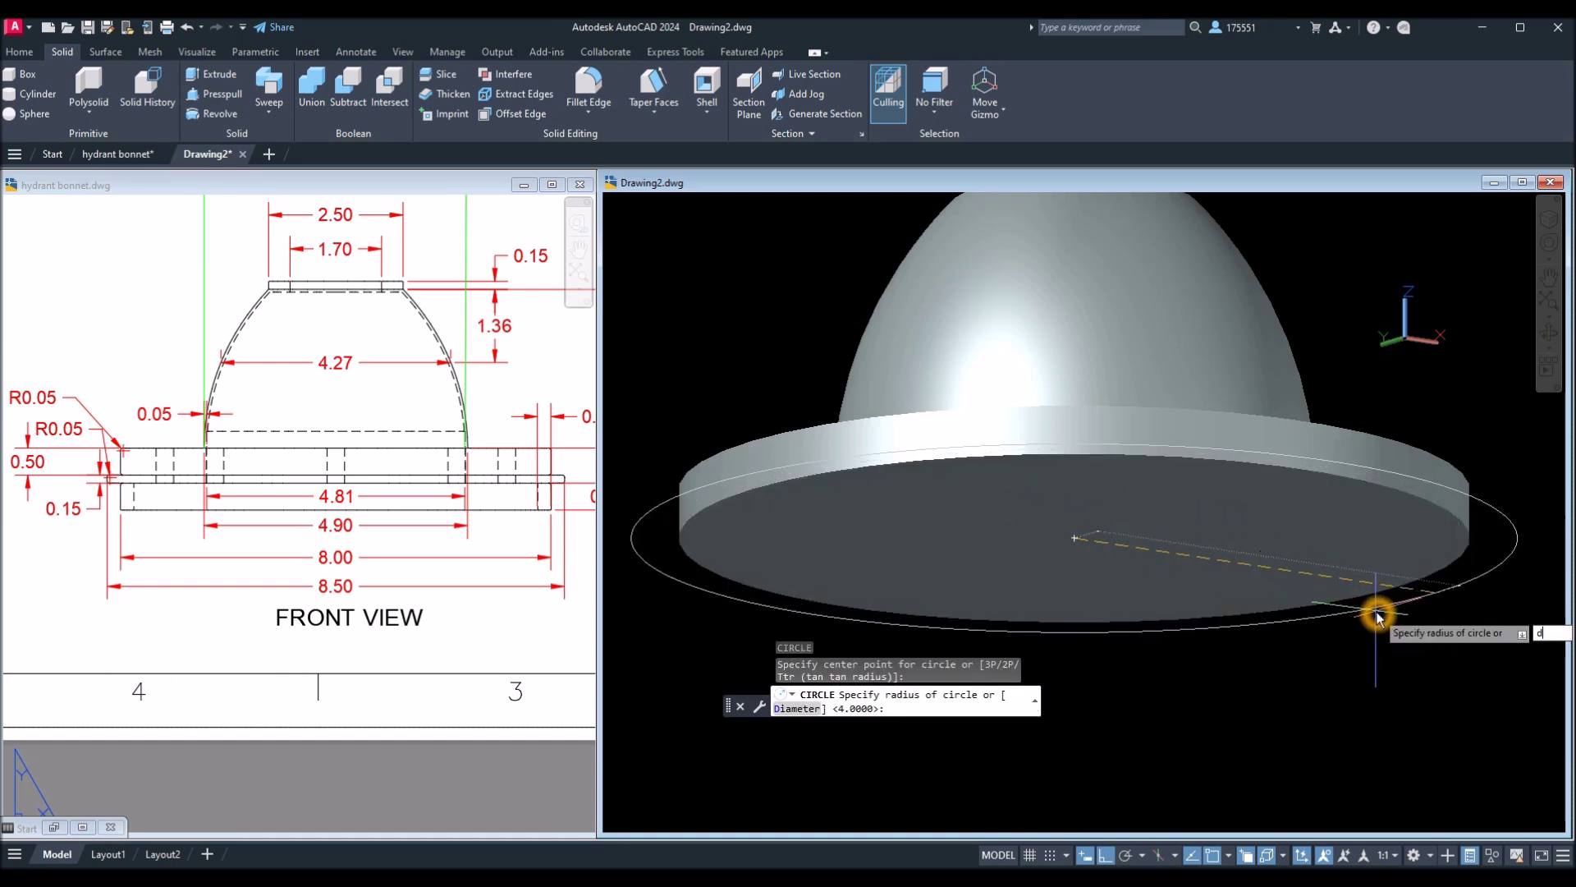
{"action": "key", "text": "Return"}
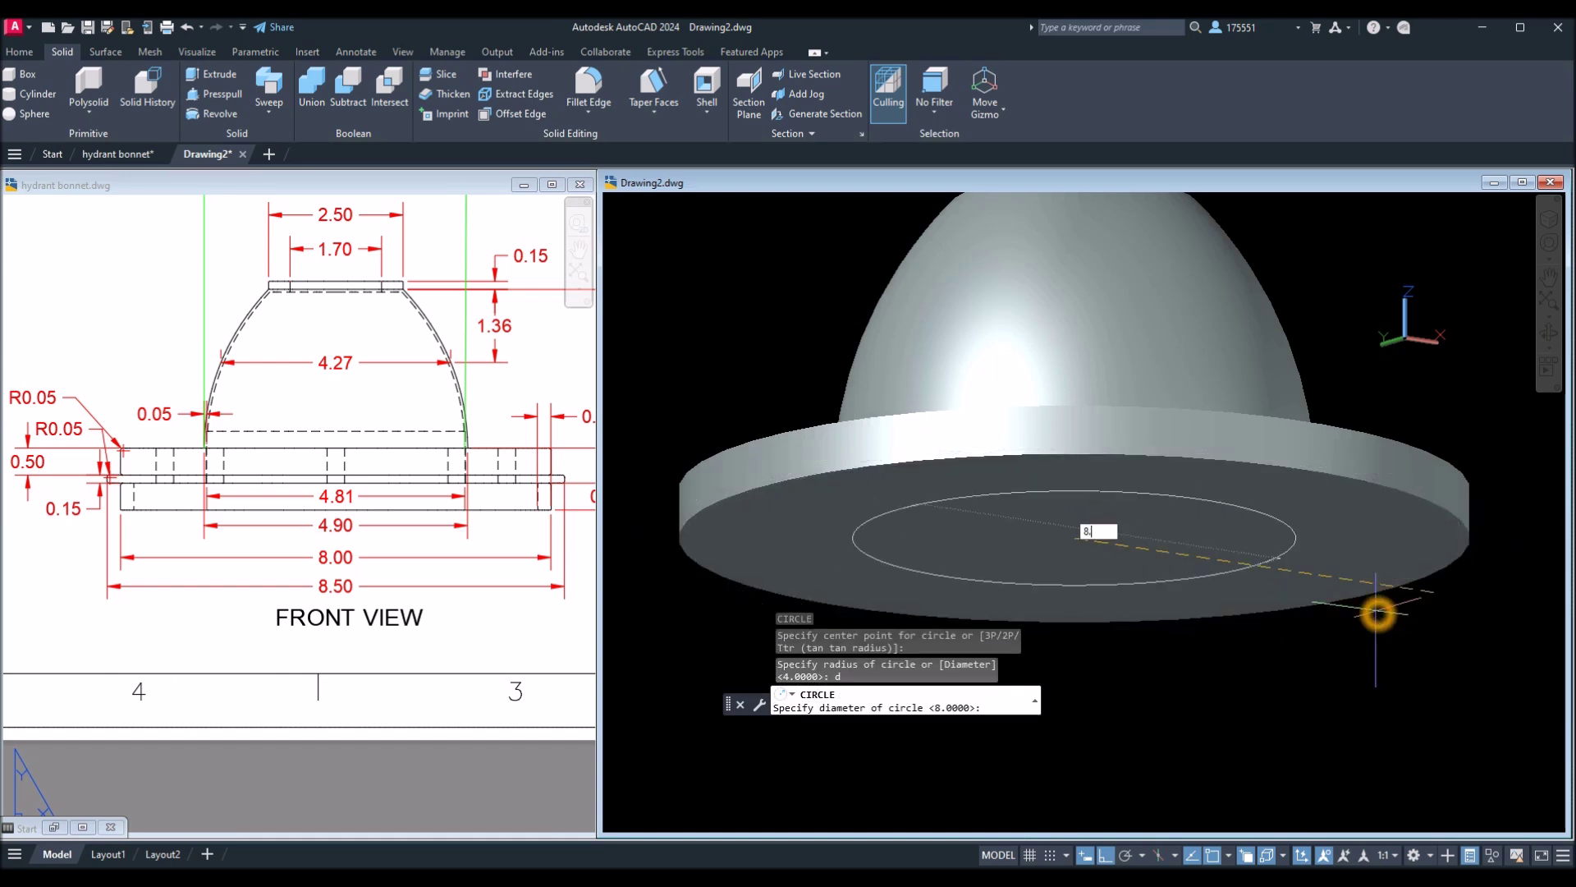
{"action": "key", "text": "Return"}
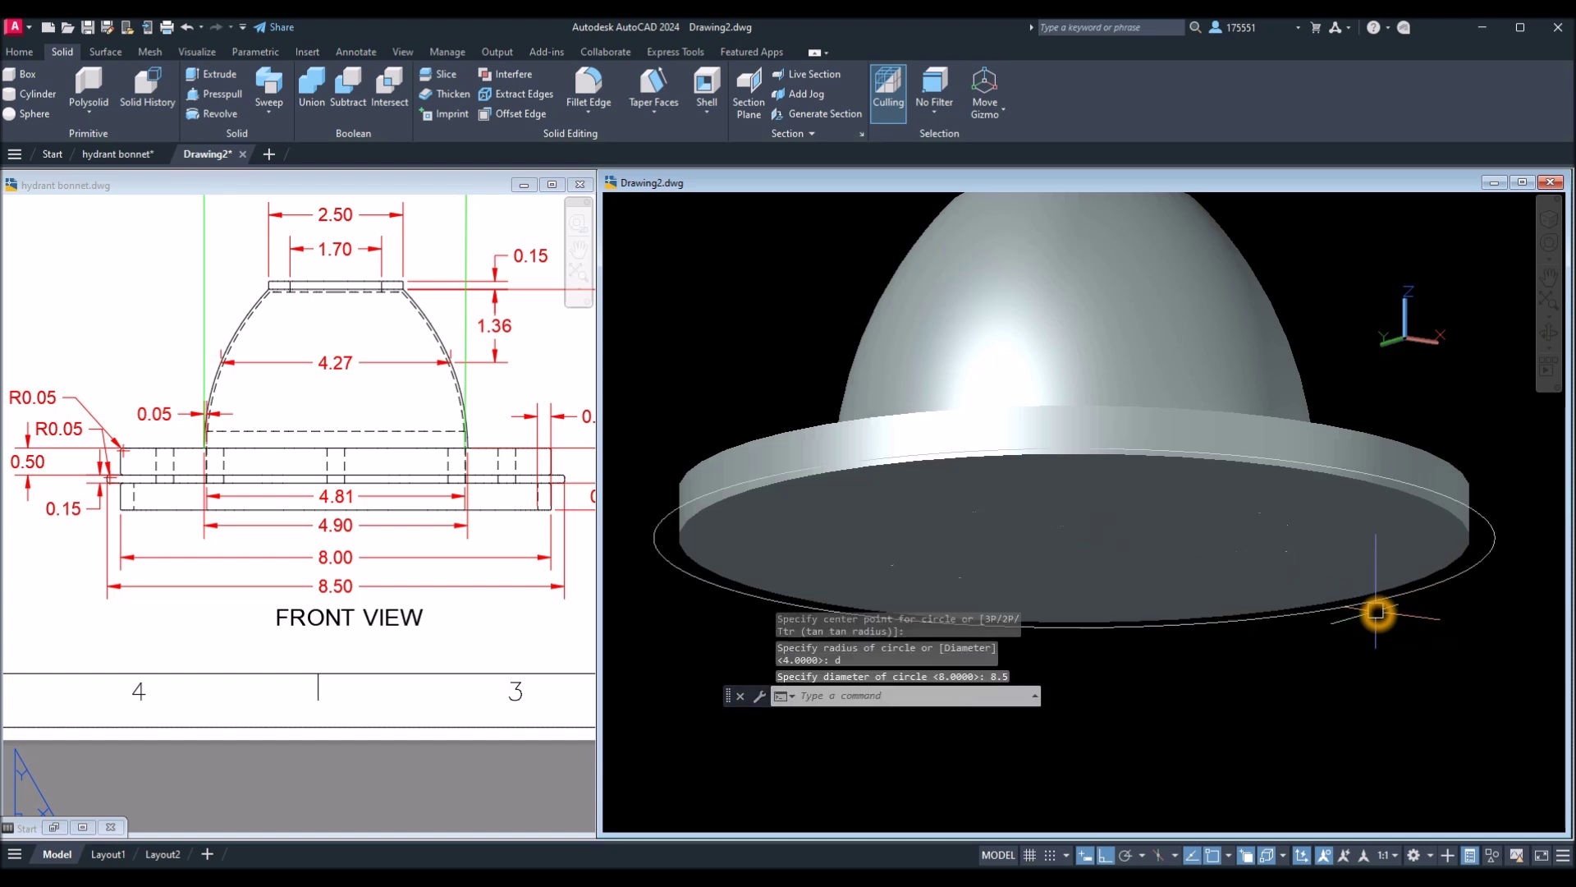
Check the middle rim's thickness in the reference front view and extrude the 8.5-diameter circle 0.15 downward into a solid.
{"action": "left_click", "coordinate": [228, 579]}
{"action": "left_click", "coordinate": [185, 526]}
{"action": "key", "text": "Escape"}
{"action": "left_click", "coordinate": [627, 518]}
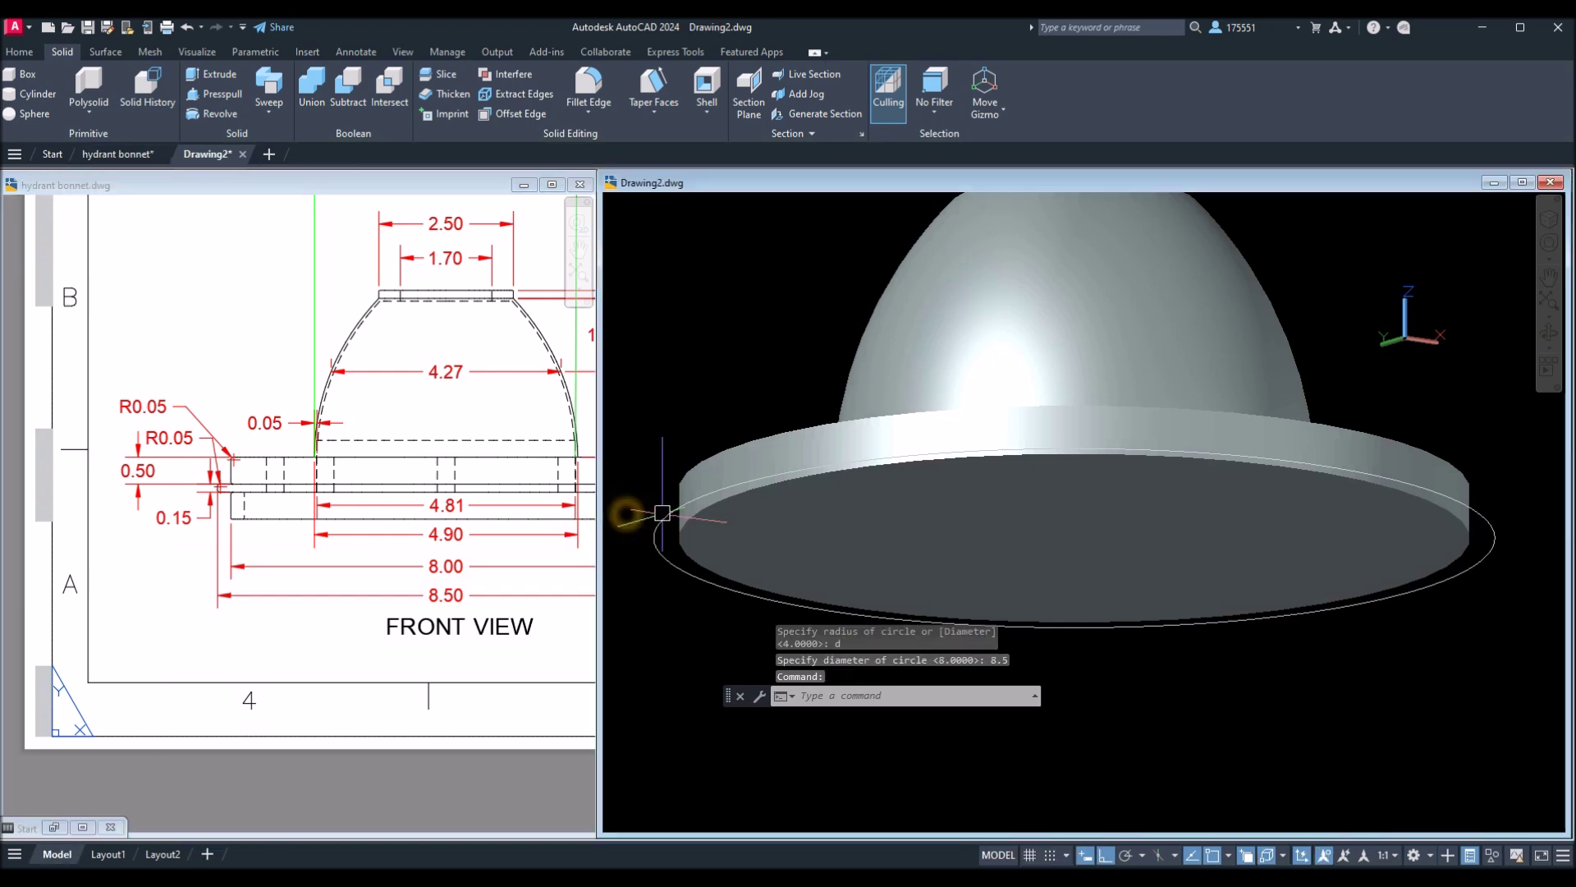
{"action": "left_click", "coordinate": [657, 514]}
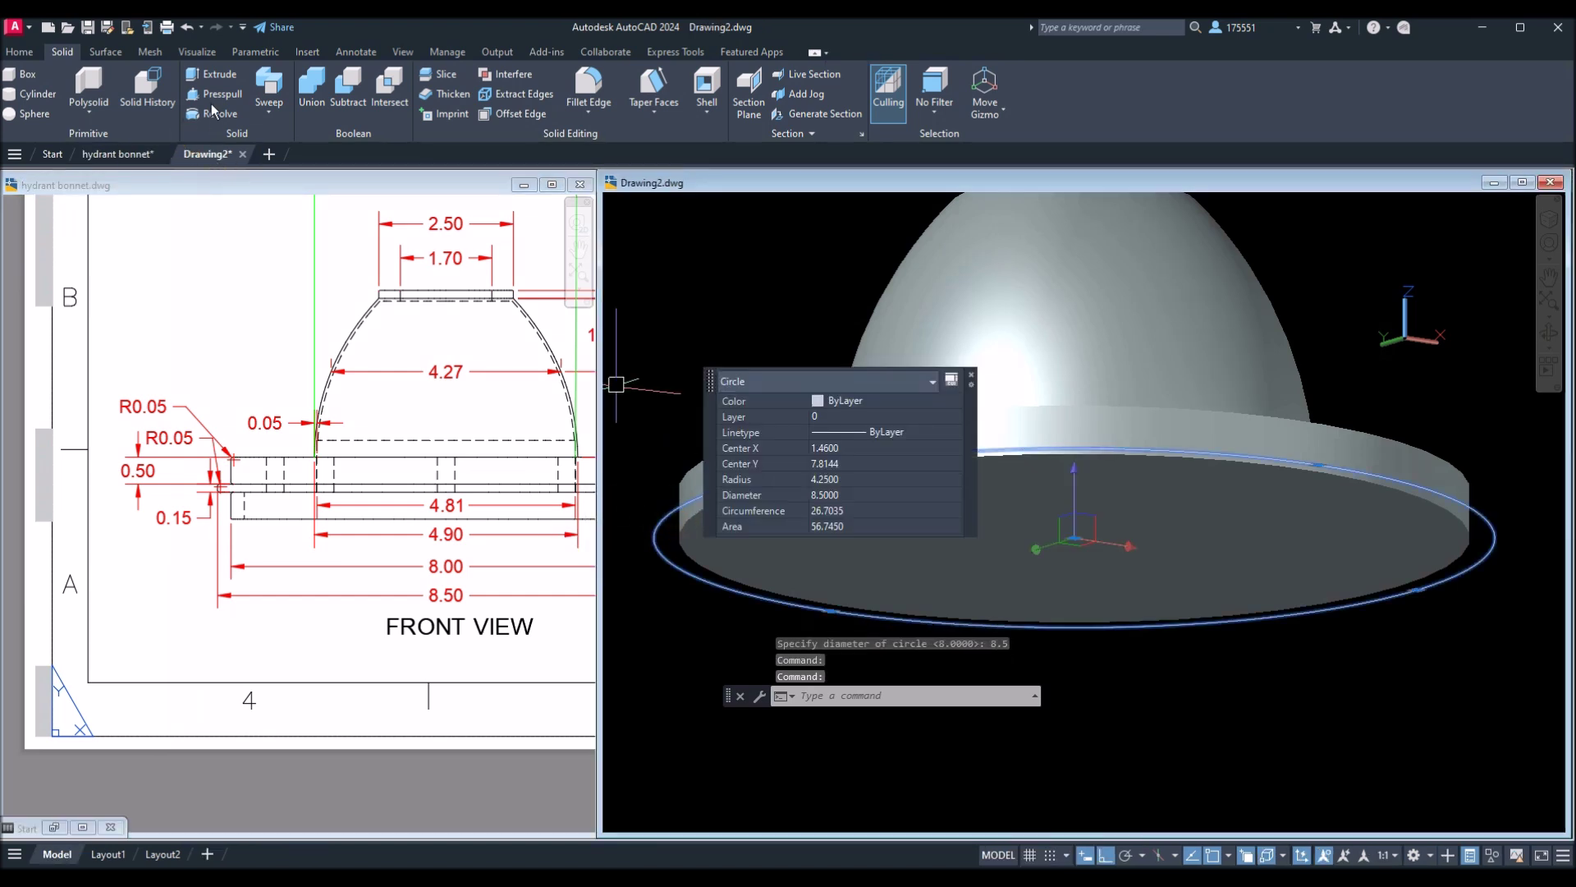
{"action": "left_click", "coordinate": [216, 78]}
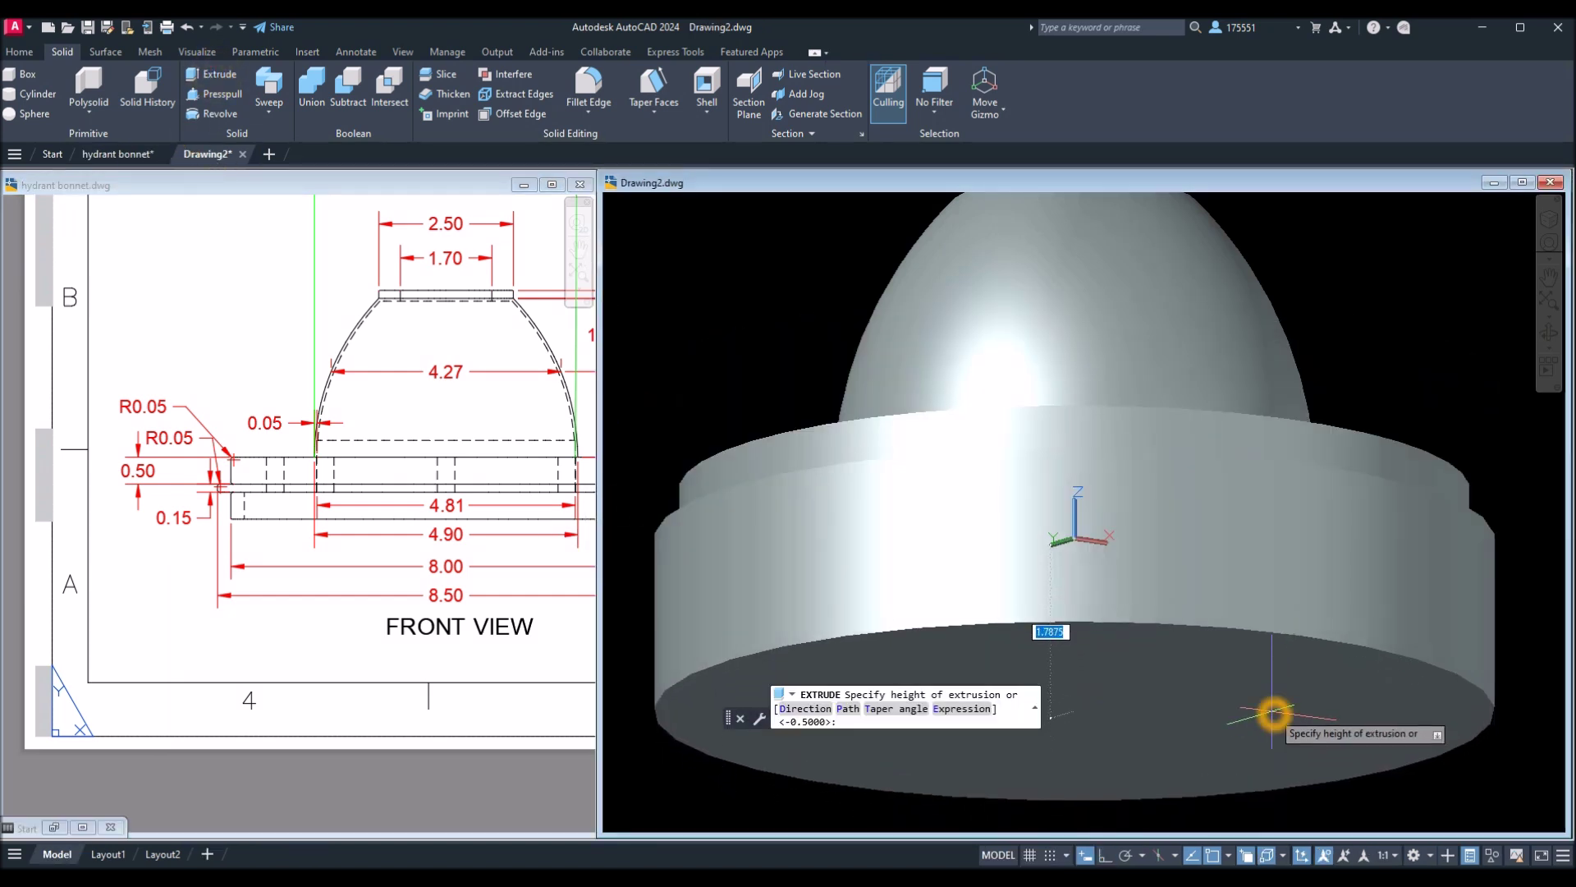
{"action": "key", "text": "Return"}
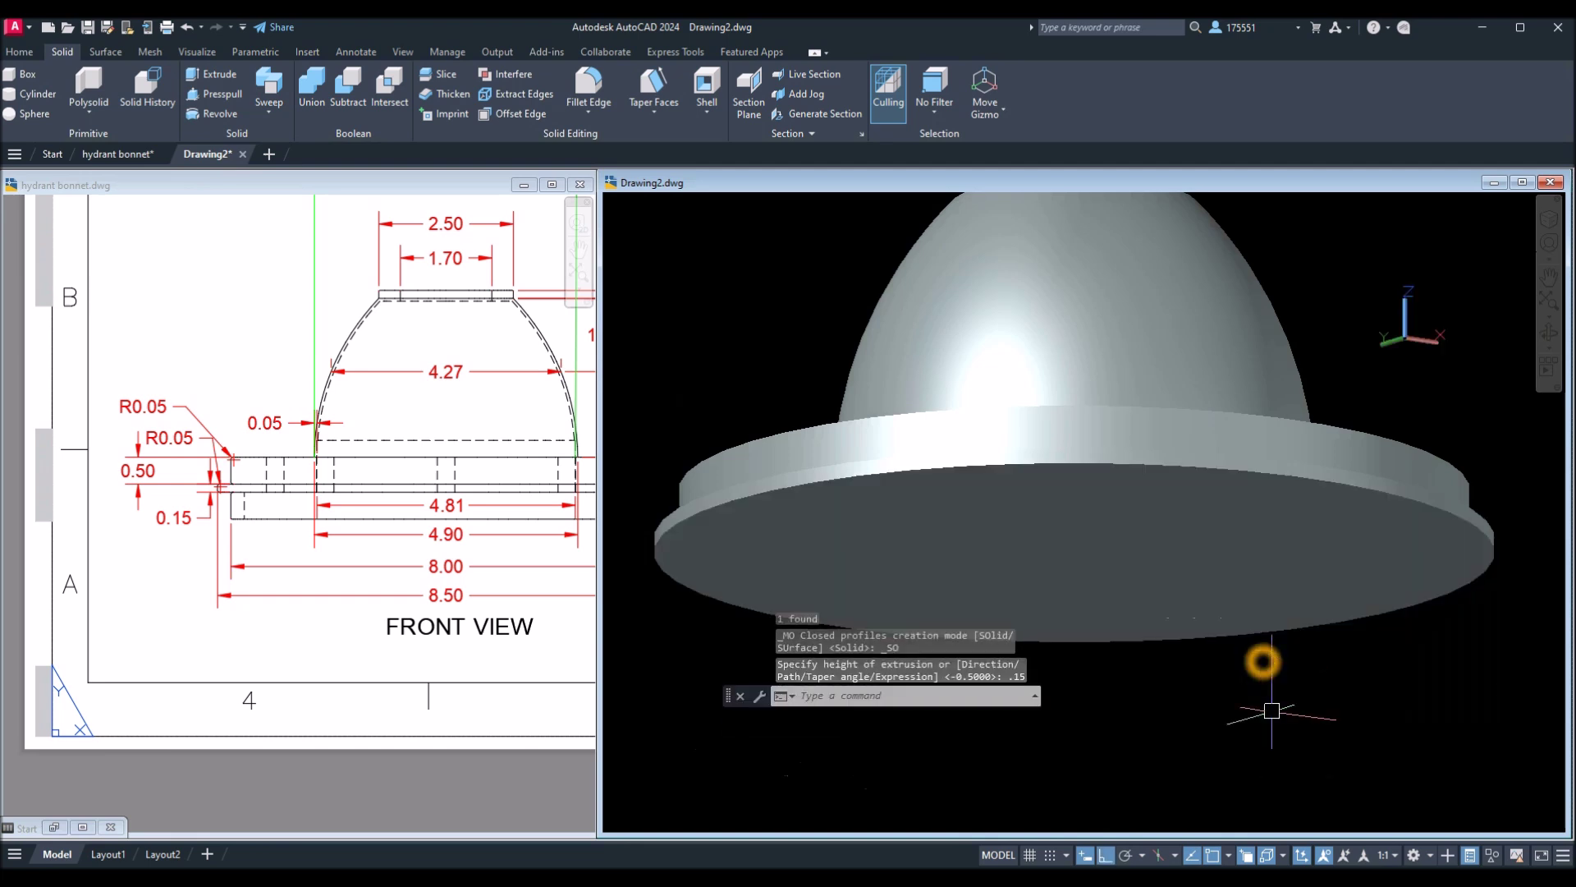
Copy the 0.5-thick upper flange disc from its center straight down to beneath the 8.5-diameter rim.
{"action": "left_click", "coordinate": [898, 427]}
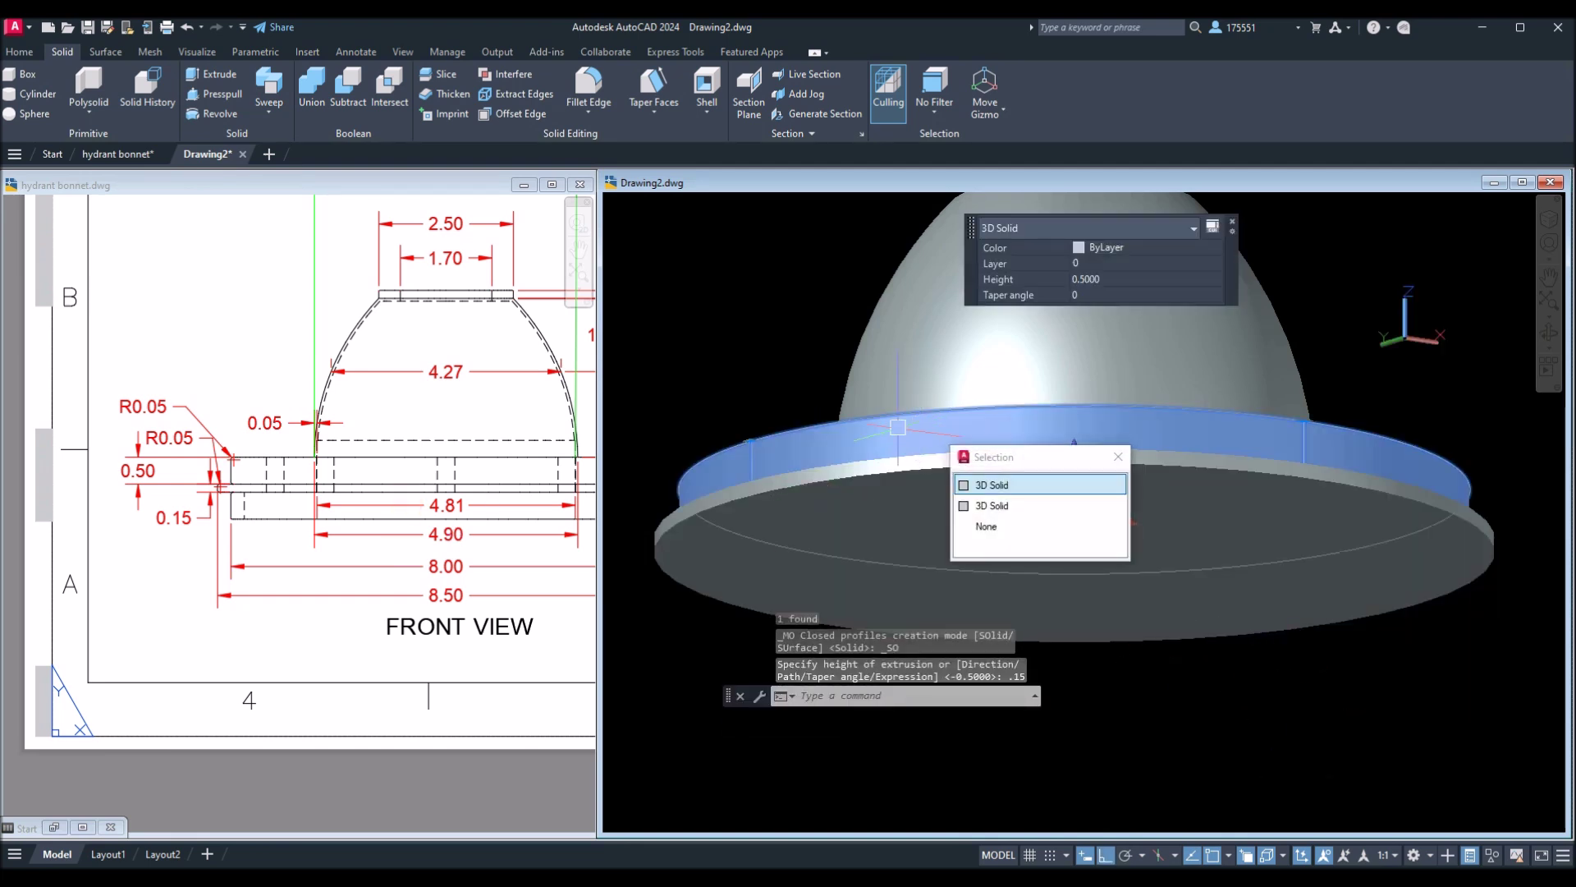
{"action": "left_click", "coordinate": [542, 517]}
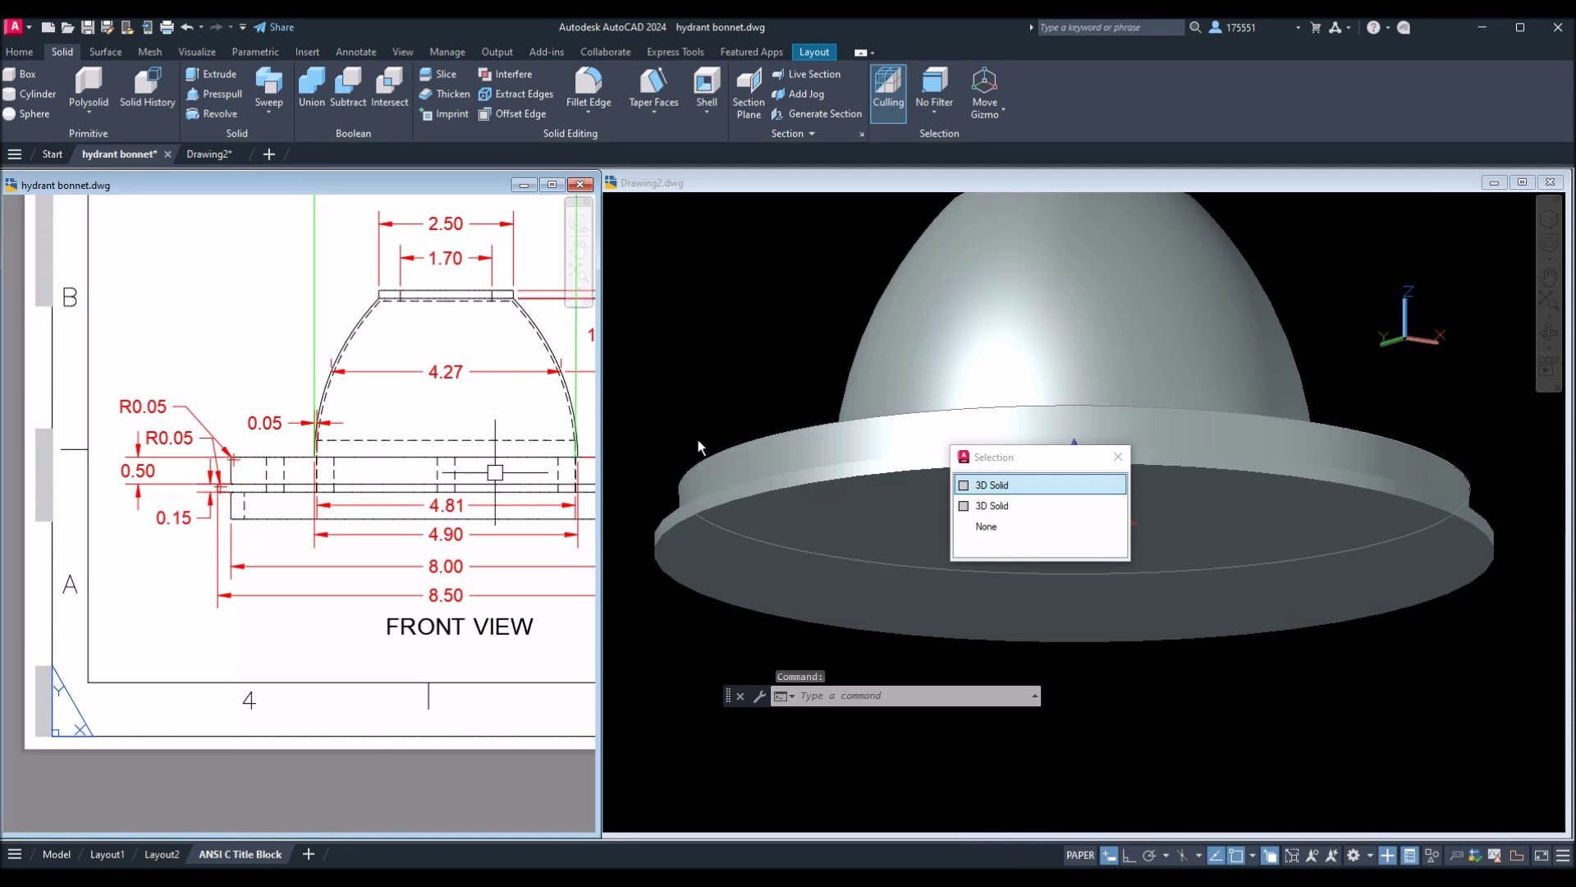
{"action": "left_click", "coordinate": [750, 454]}
{"action": "left_click", "coordinate": [758, 457]}
{"action": "right_click", "coordinate": [712, 329]}
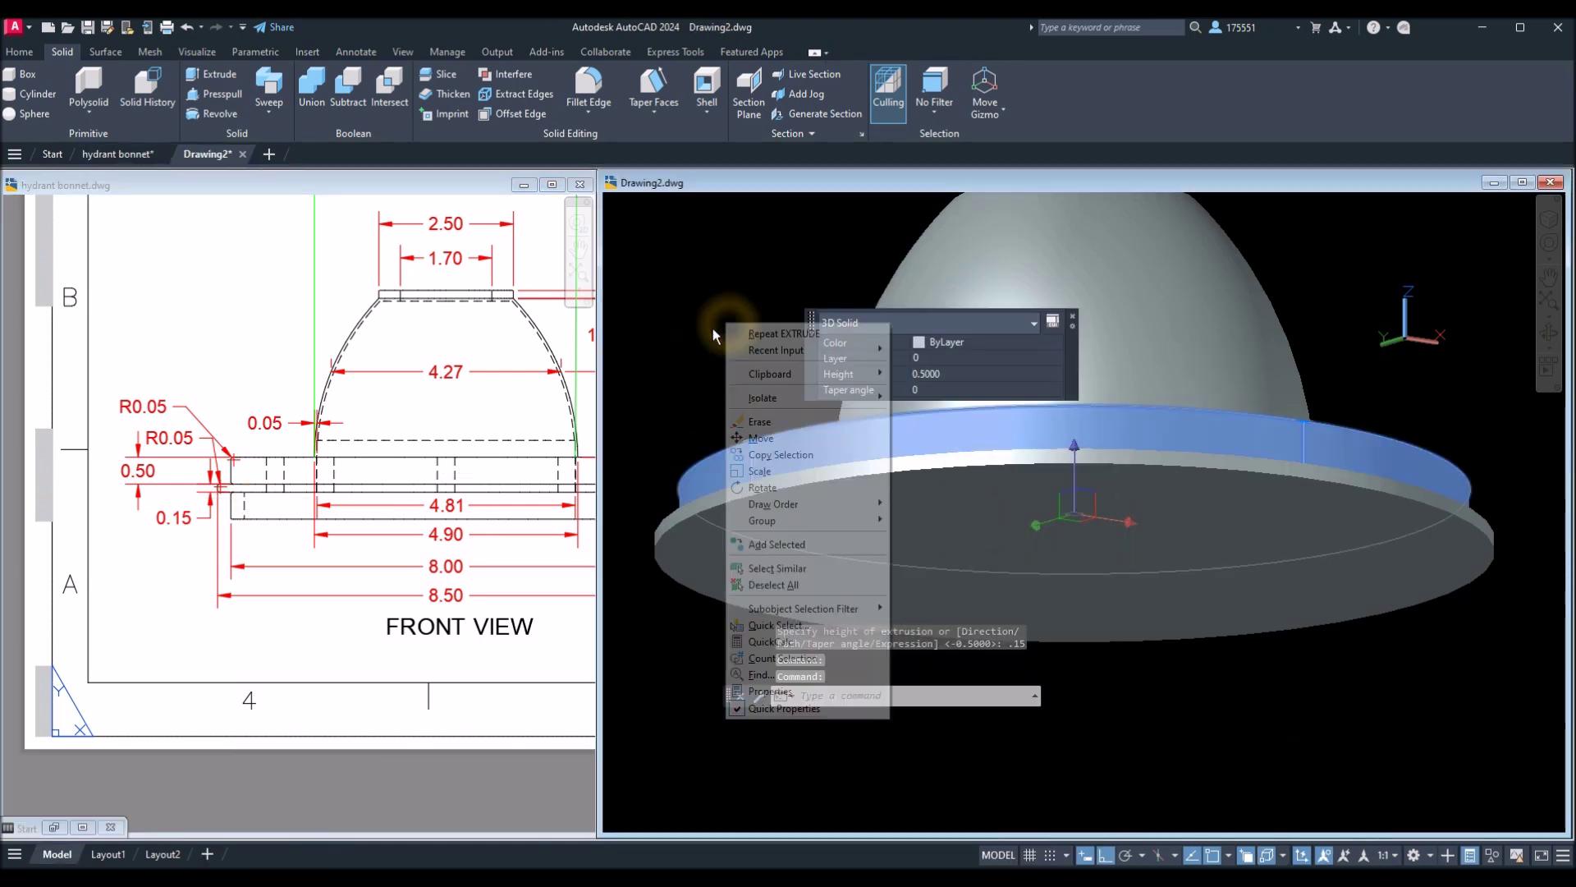
{"action": "left_click", "coordinate": [764, 457]}
{"action": "middle_click_drag", "start_coordinate": [759, 453], "coordinate": [1074, 489], "text": "shift"}
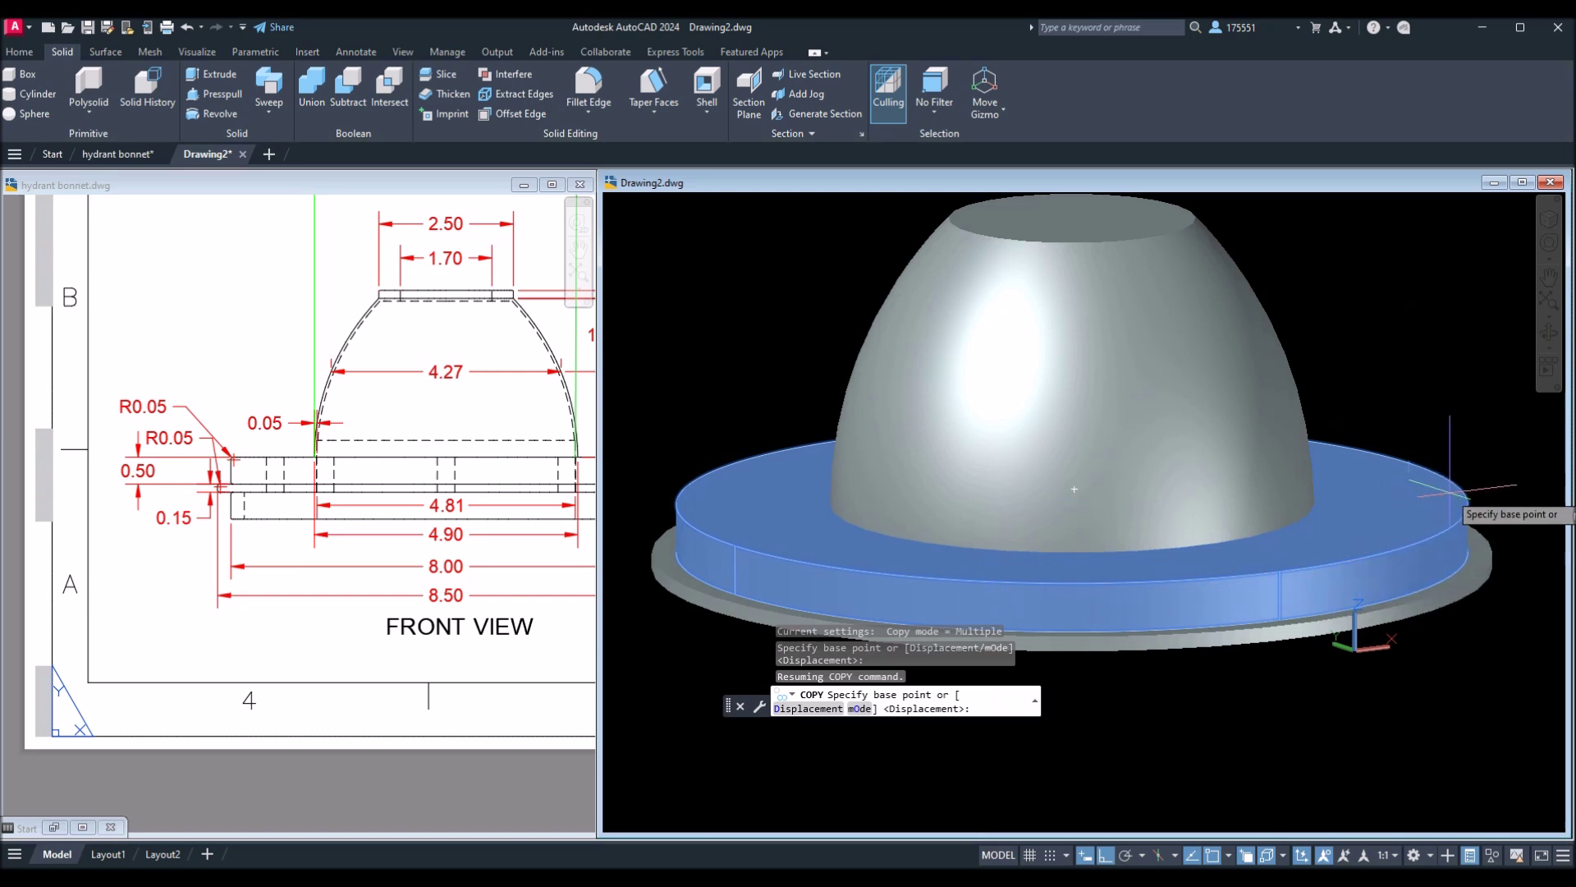
{"action": "right_click", "coordinate": [1457, 505], "text": "shift"}
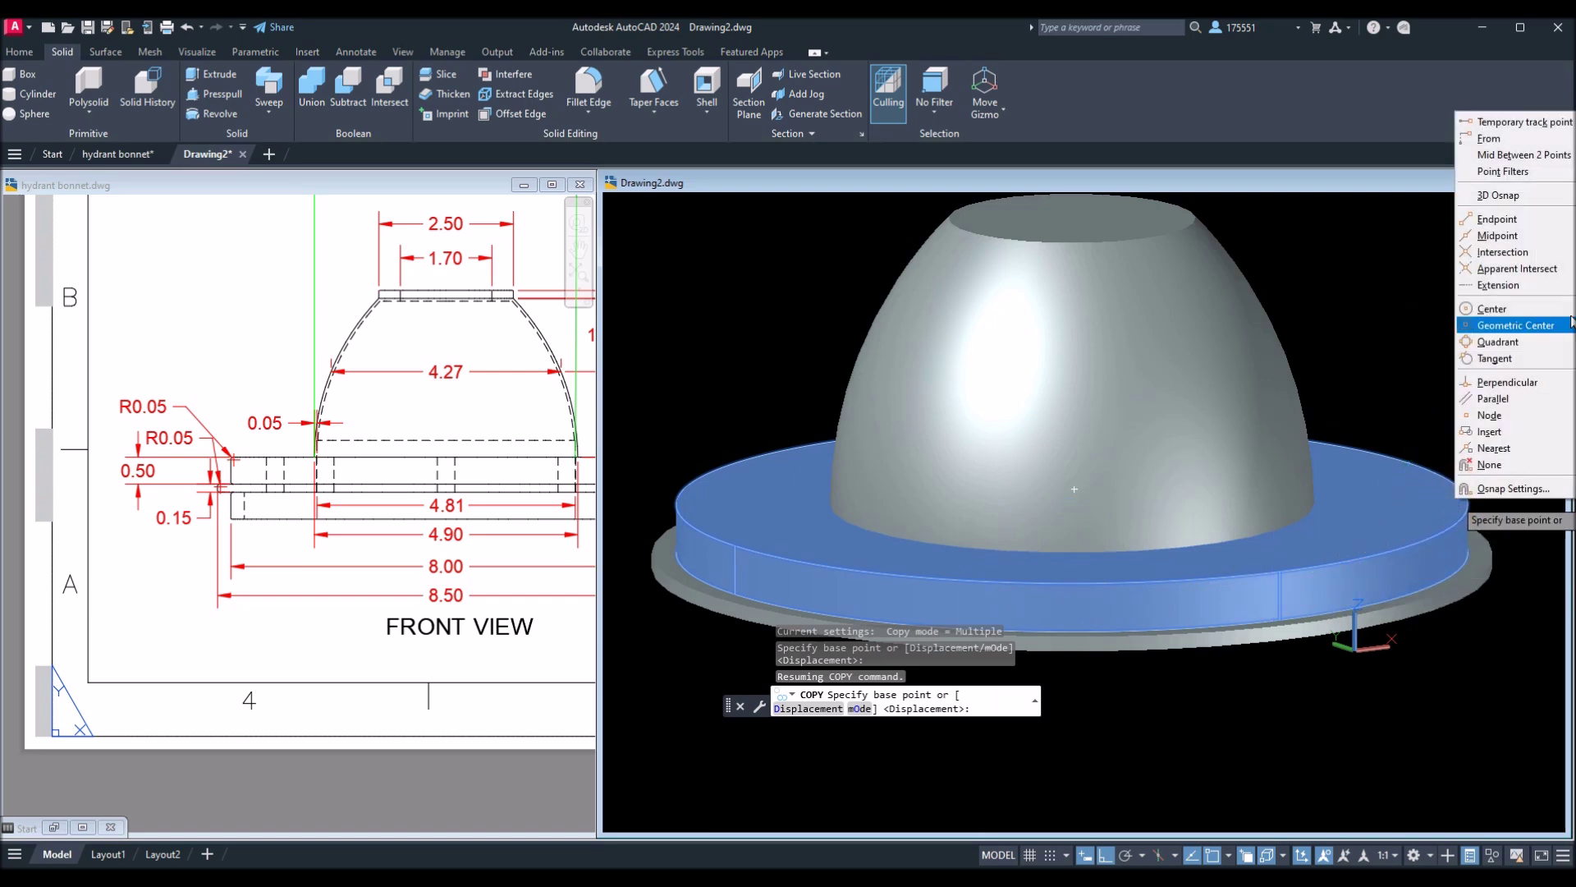
{"action": "left_click", "coordinate": [1538, 317]}
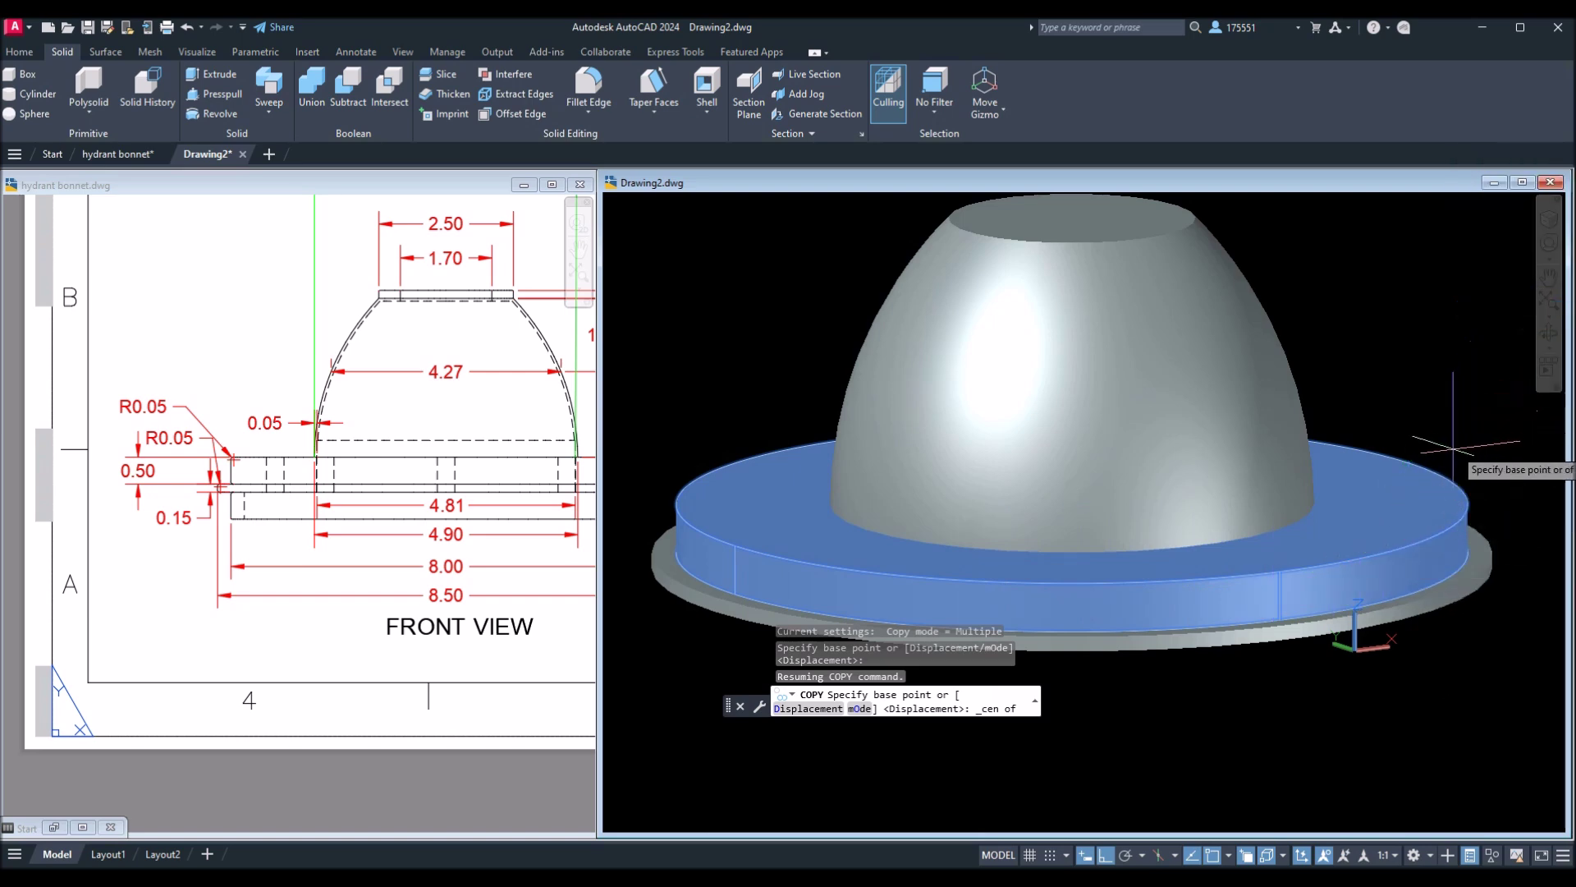
{"action": "left_click", "coordinate": [1073, 503]}
{"action": "middle_click_drag", "start_coordinate": [1151, 500], "coordinate": [1073, 492], "text": "shift"}
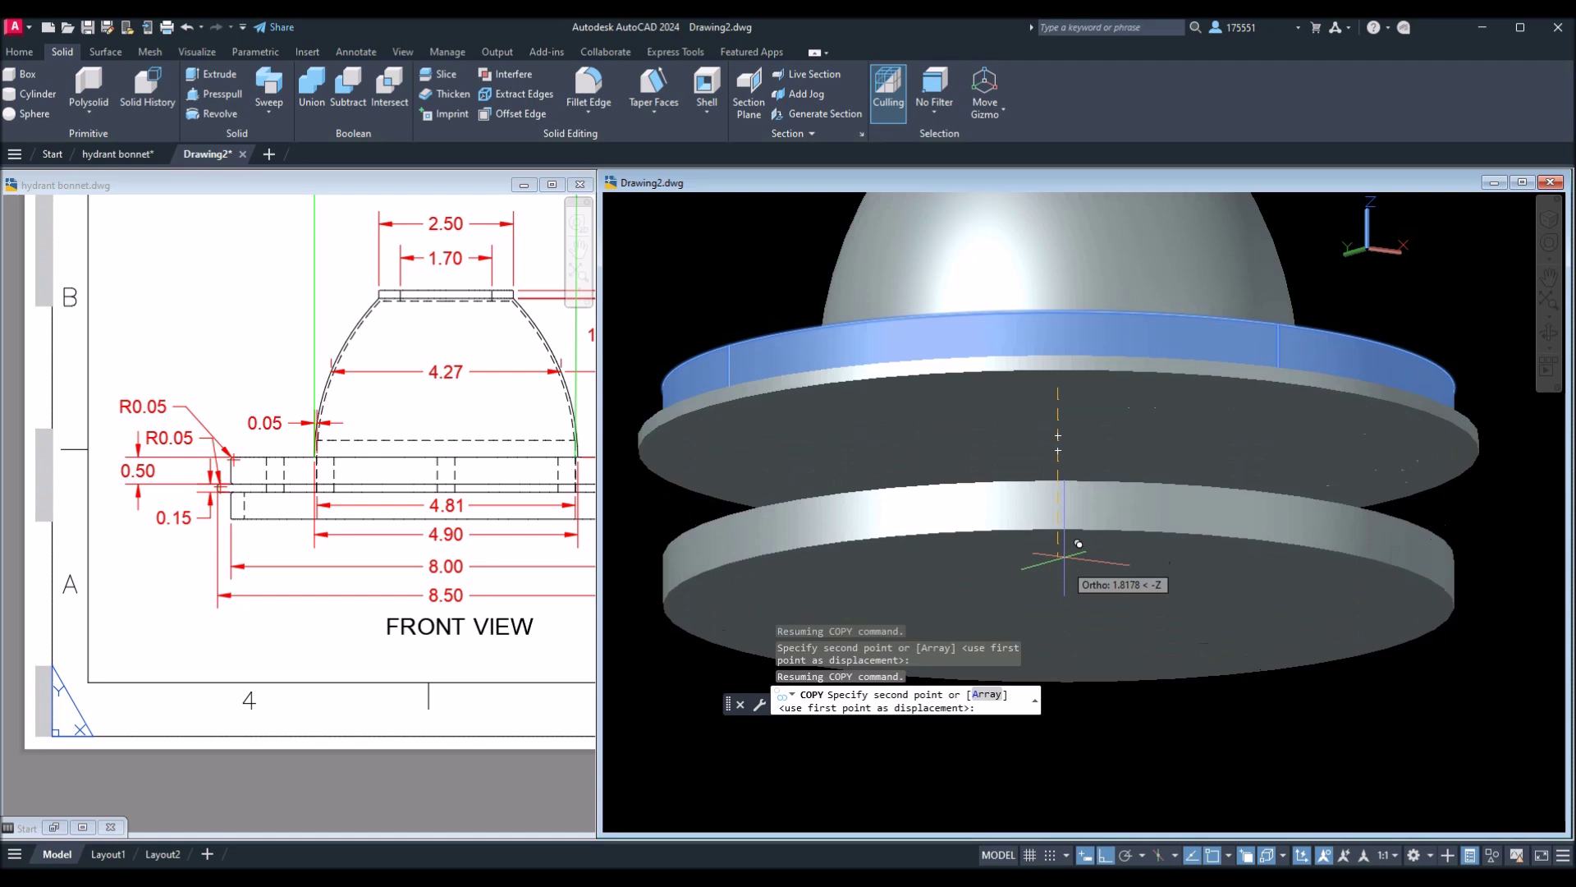
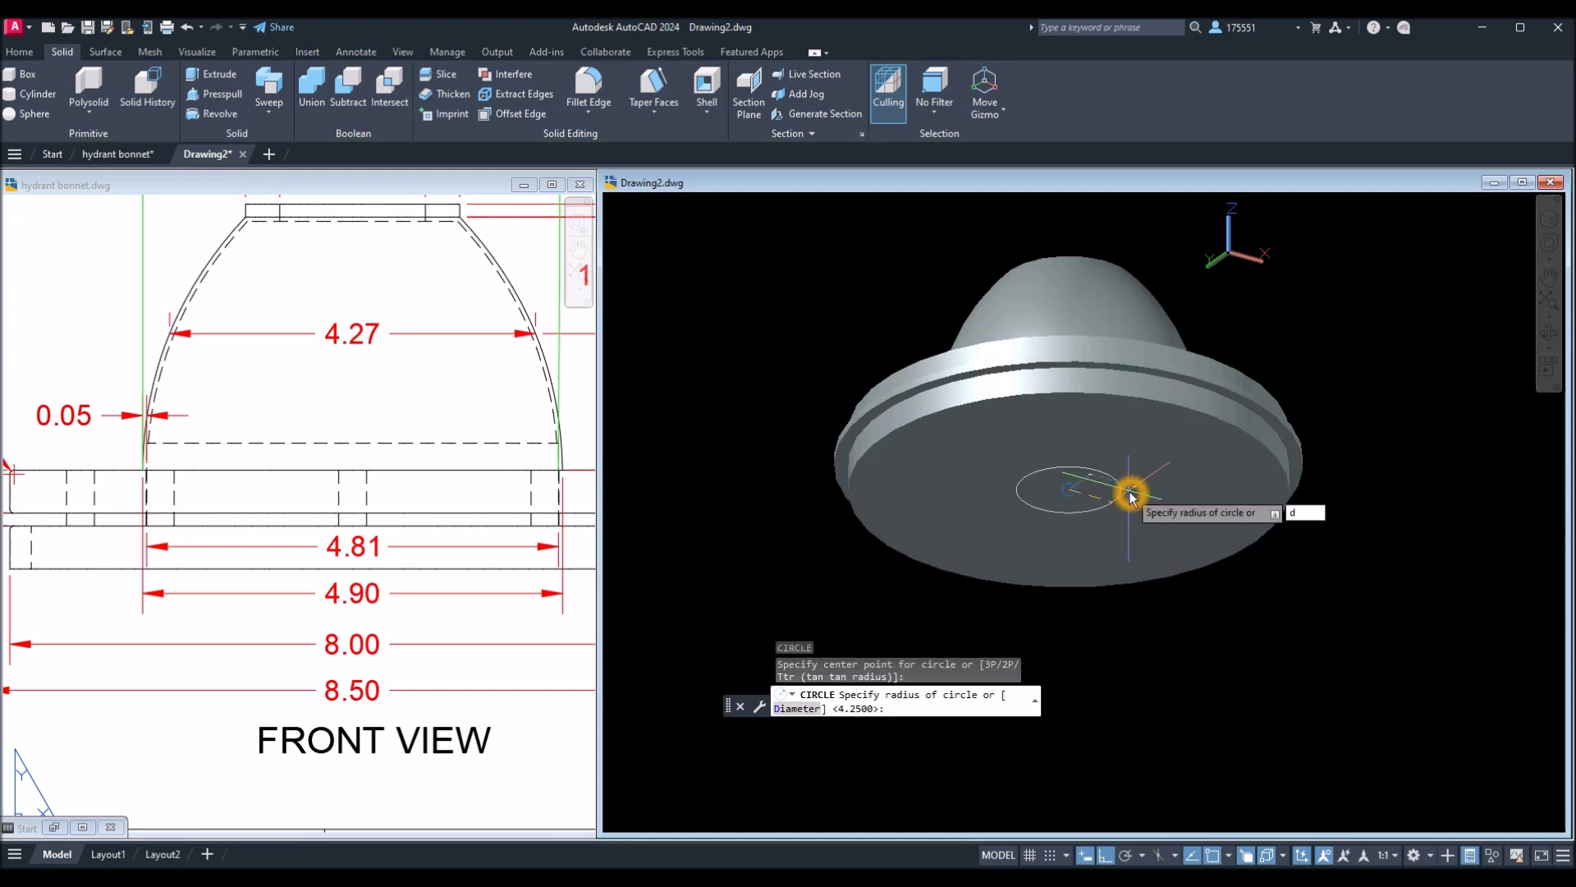
Draw a circle with a diameter of 4.81, centered on the bottom face of the lower flange disc.
{"action": "type", "text": "d"}
{"action": "key", "text": "Return"}
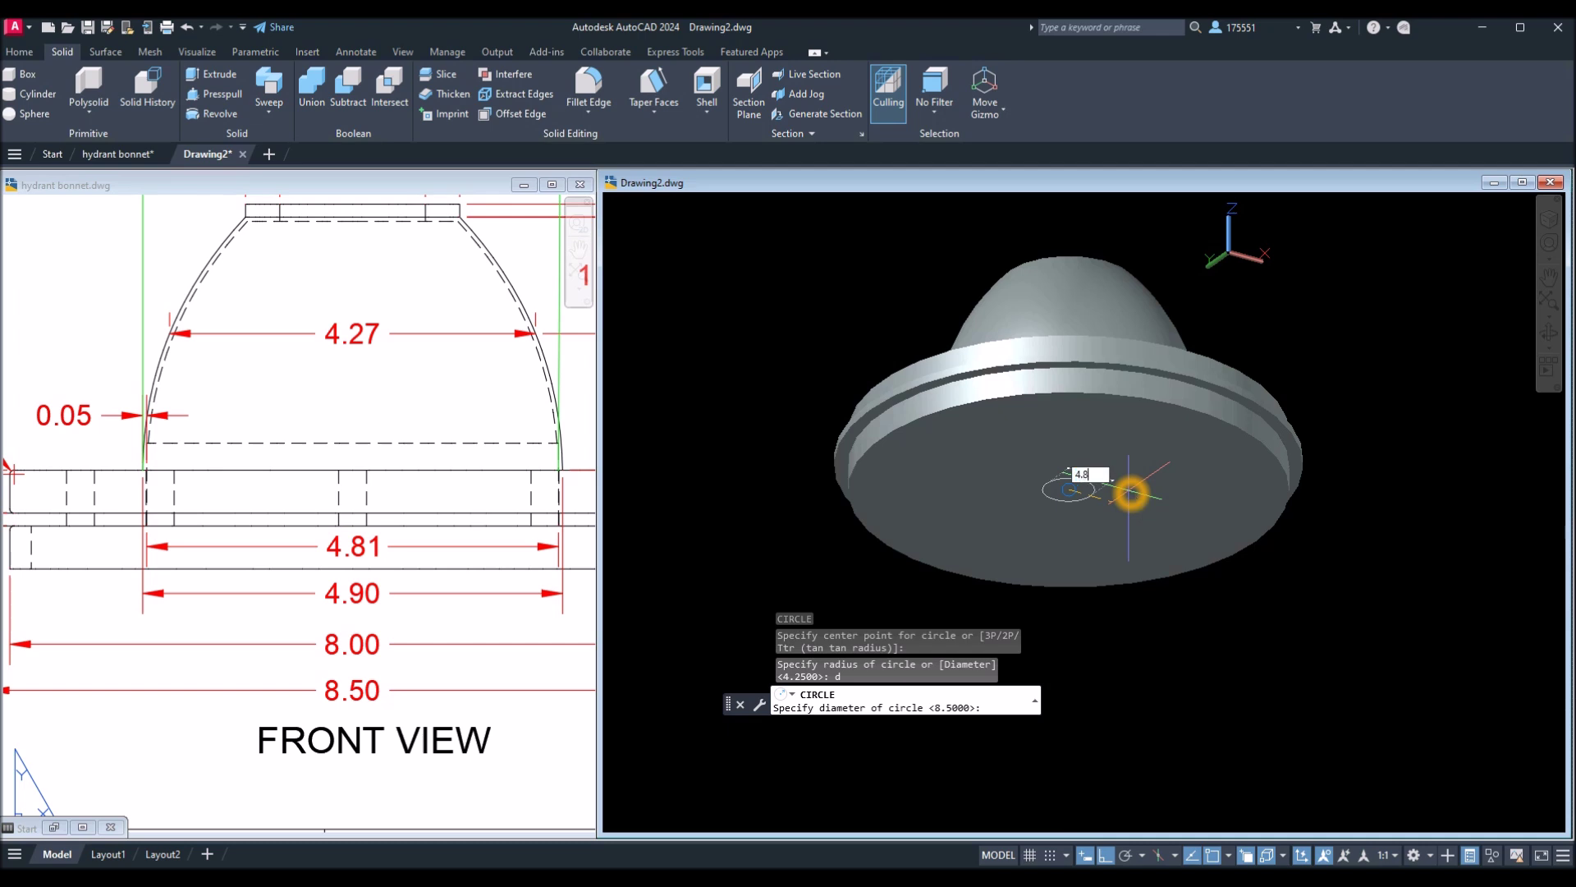
{"action": "key", "text": "Return"}
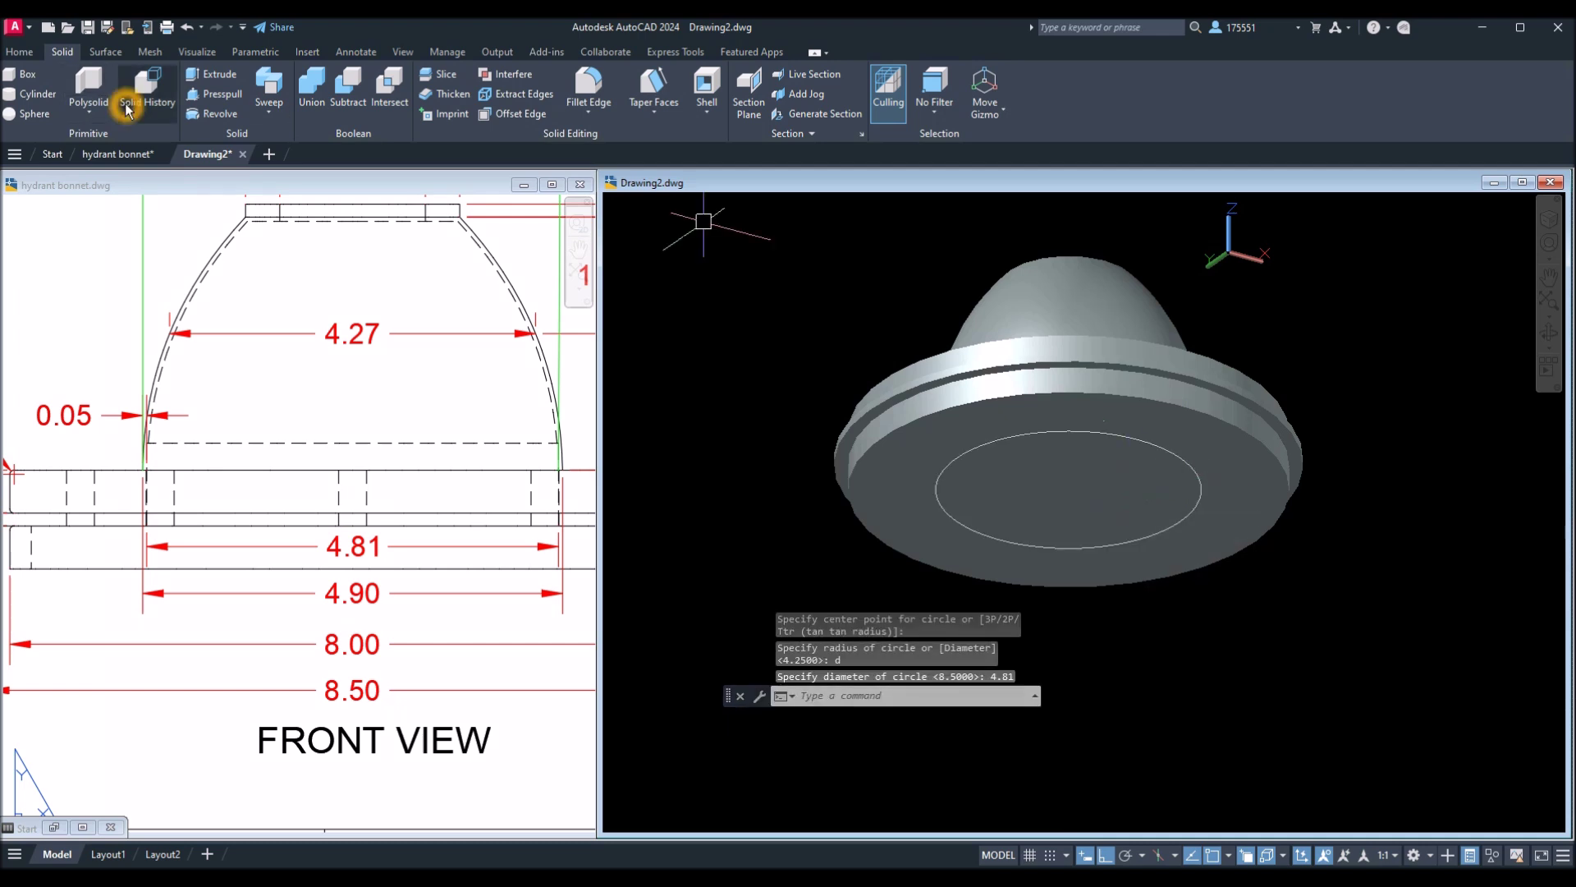
Try to press-pull the 4.81-diameter circle up through the flange to the dome, and undo the operation.
{"action": "left_click", "coordinate": [220, 95]}
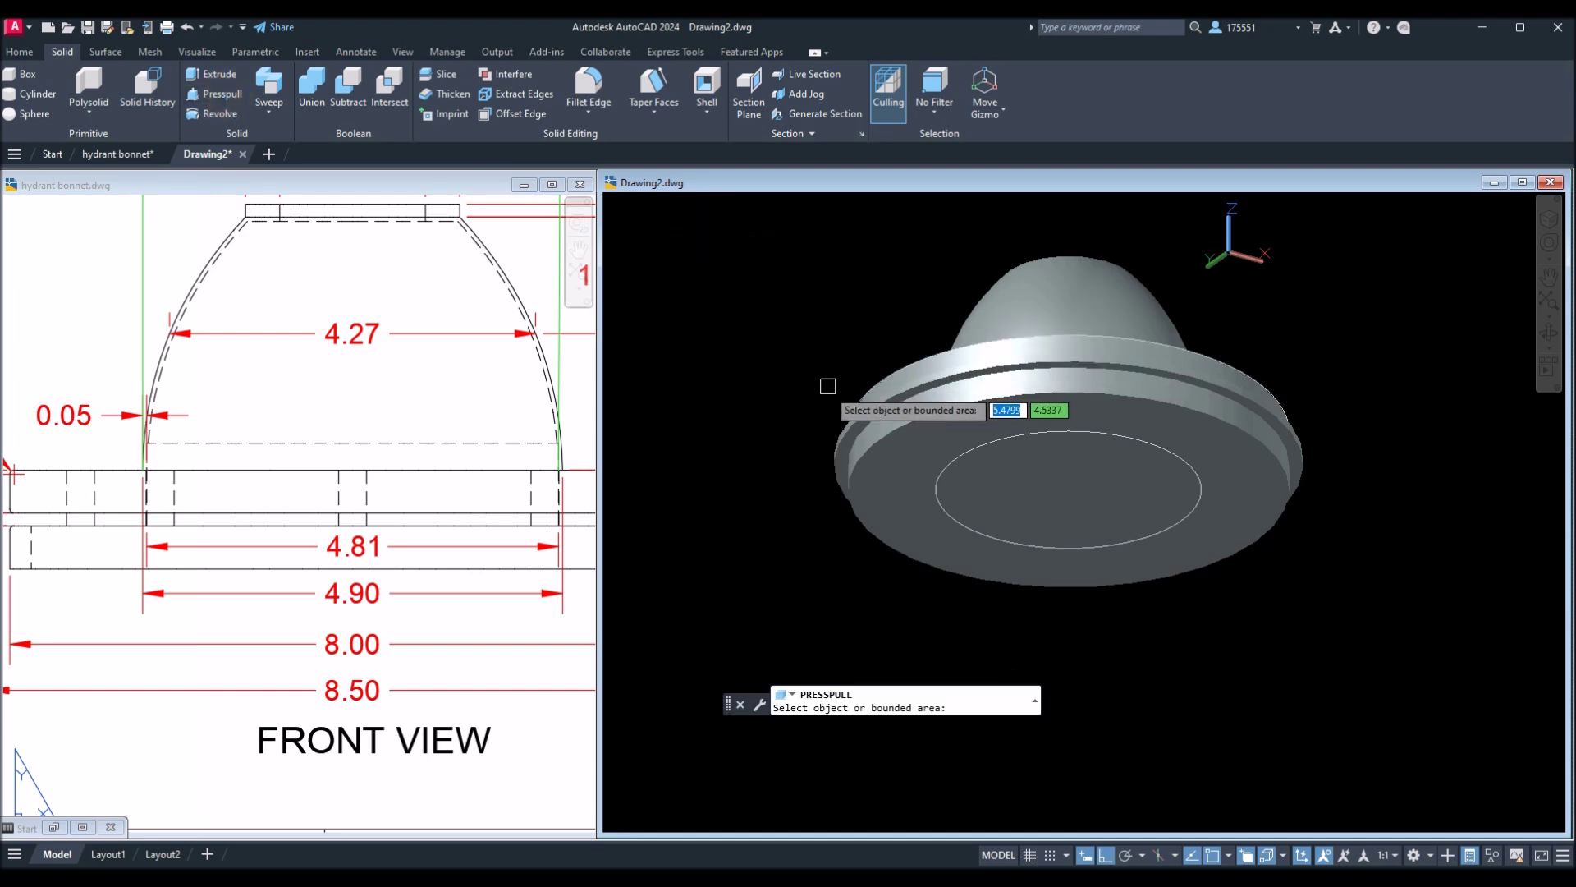
{"action": "left_click", "coordinate": [1018, 497]}
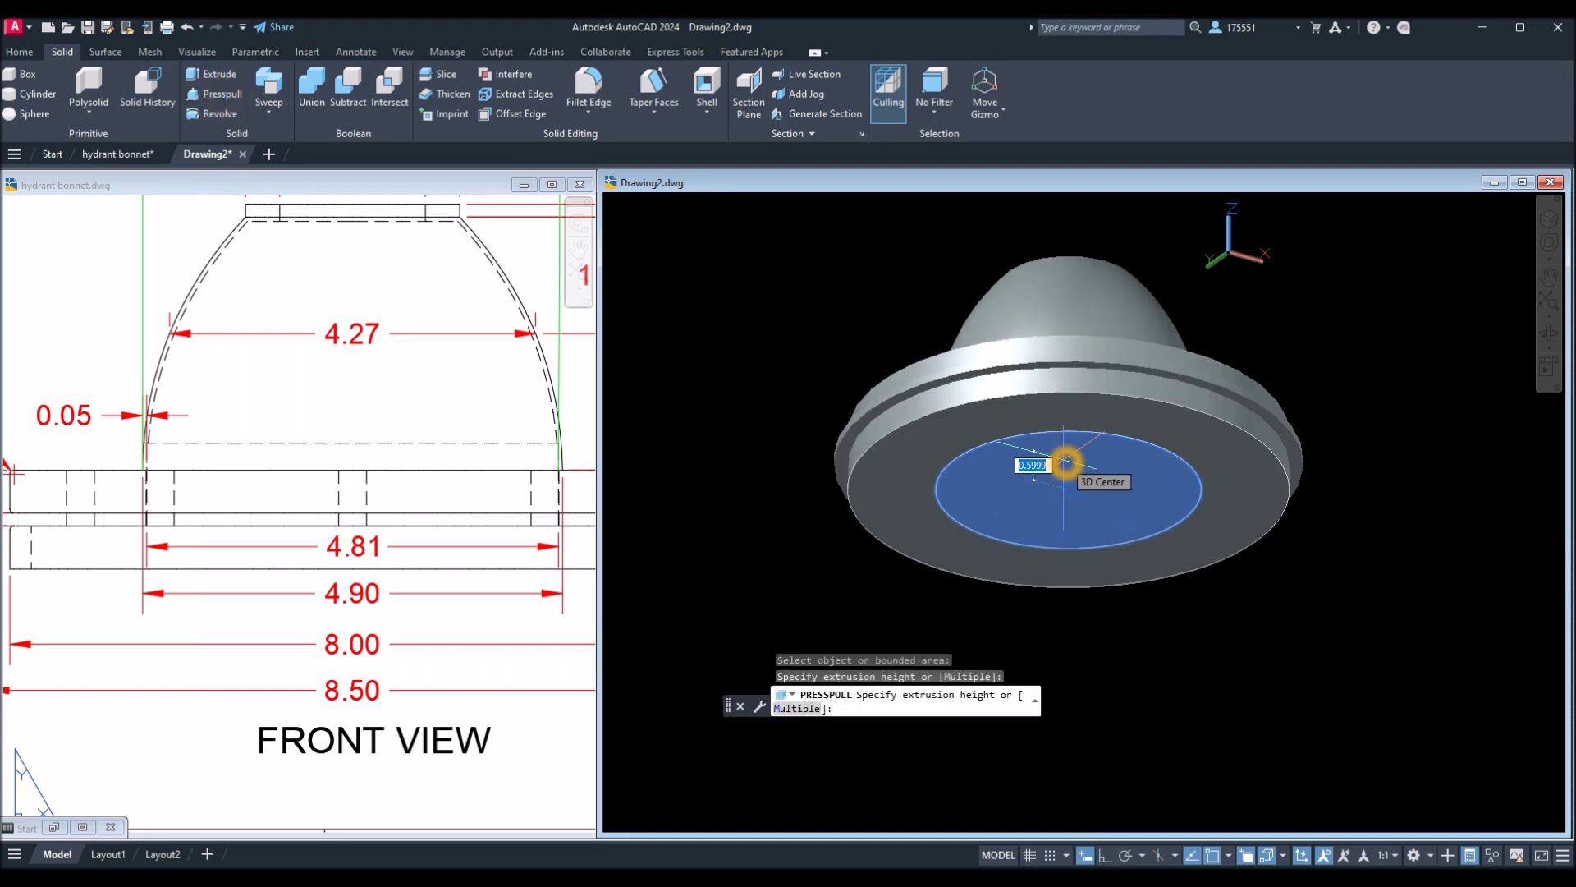
{"action": "middle_click_drag", "start_coordinate": [1065, 464], "coordinate": [1066, 504], "text": "shift"}
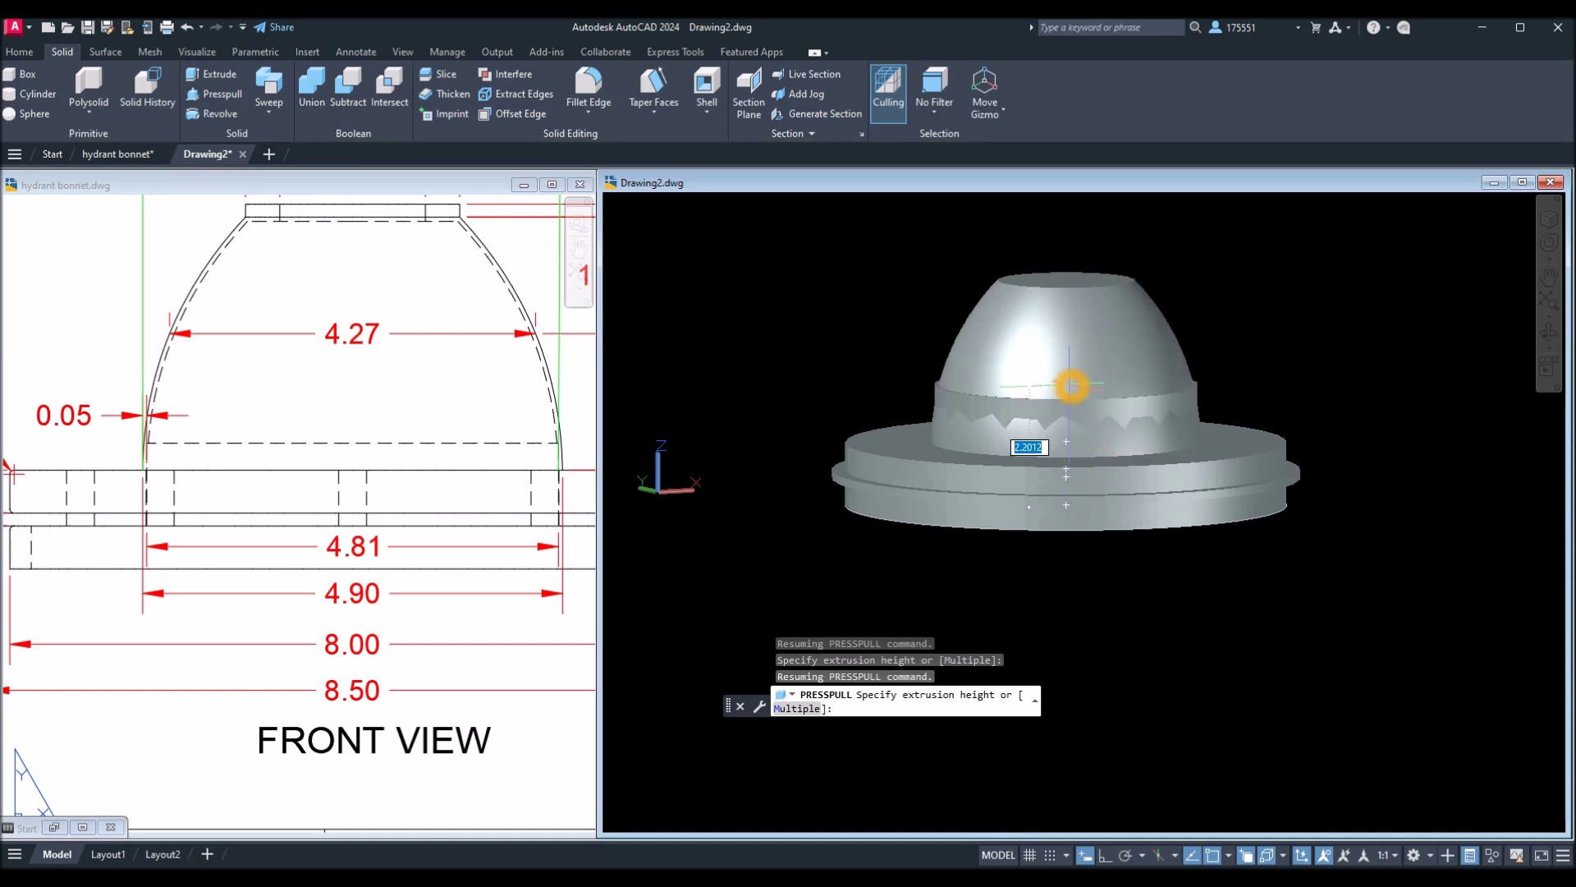
{"action": "left_click", "coordinate": [1070, 386]}
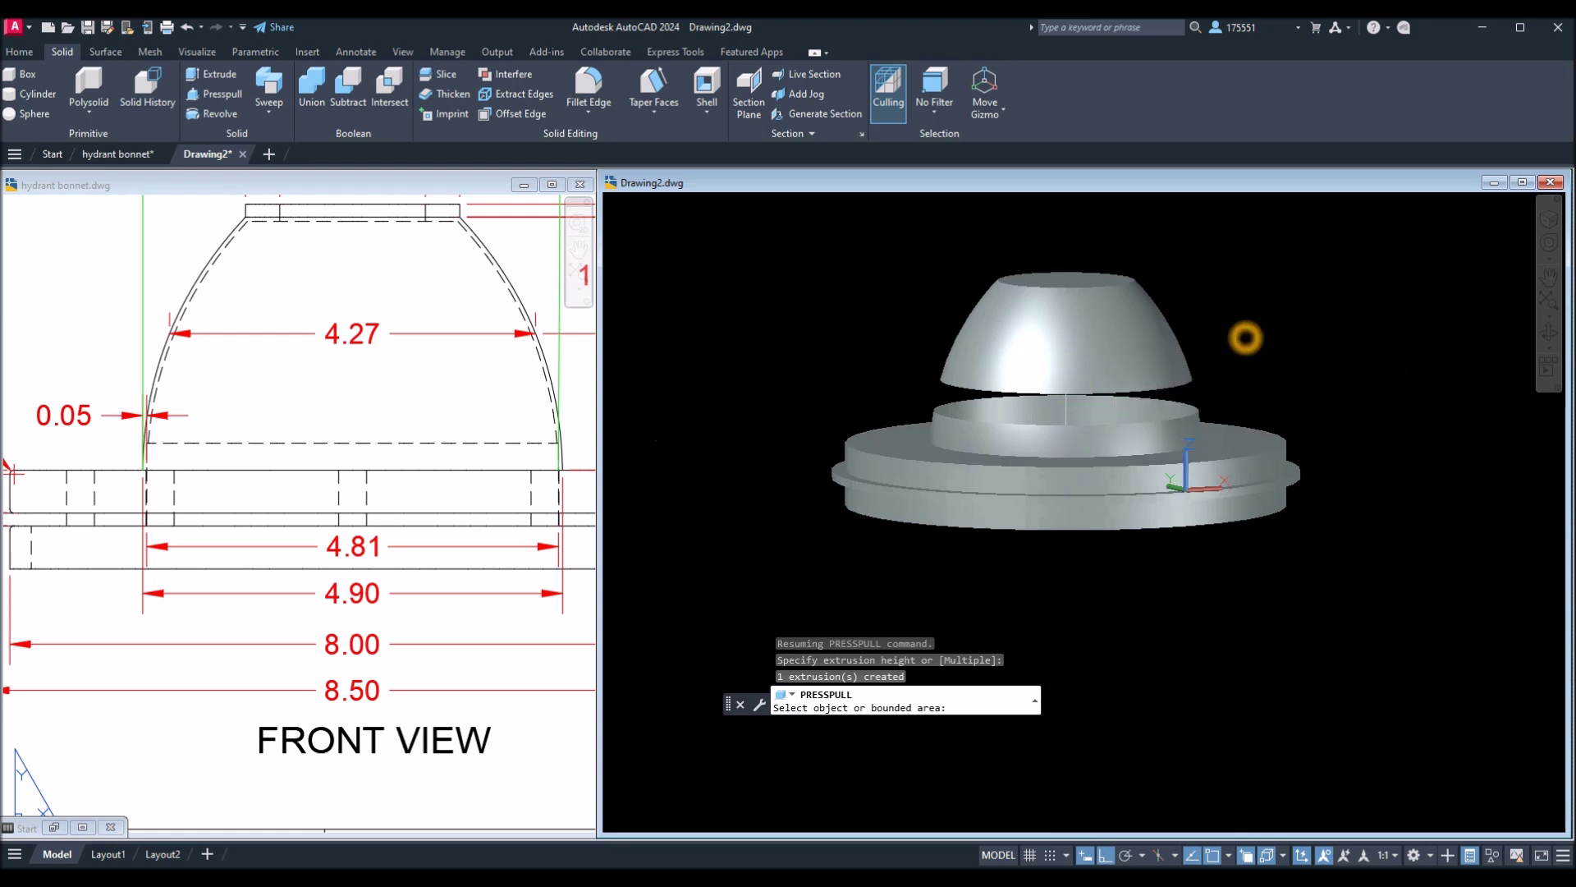
{"action": "key", "text": "ctrl+z"}
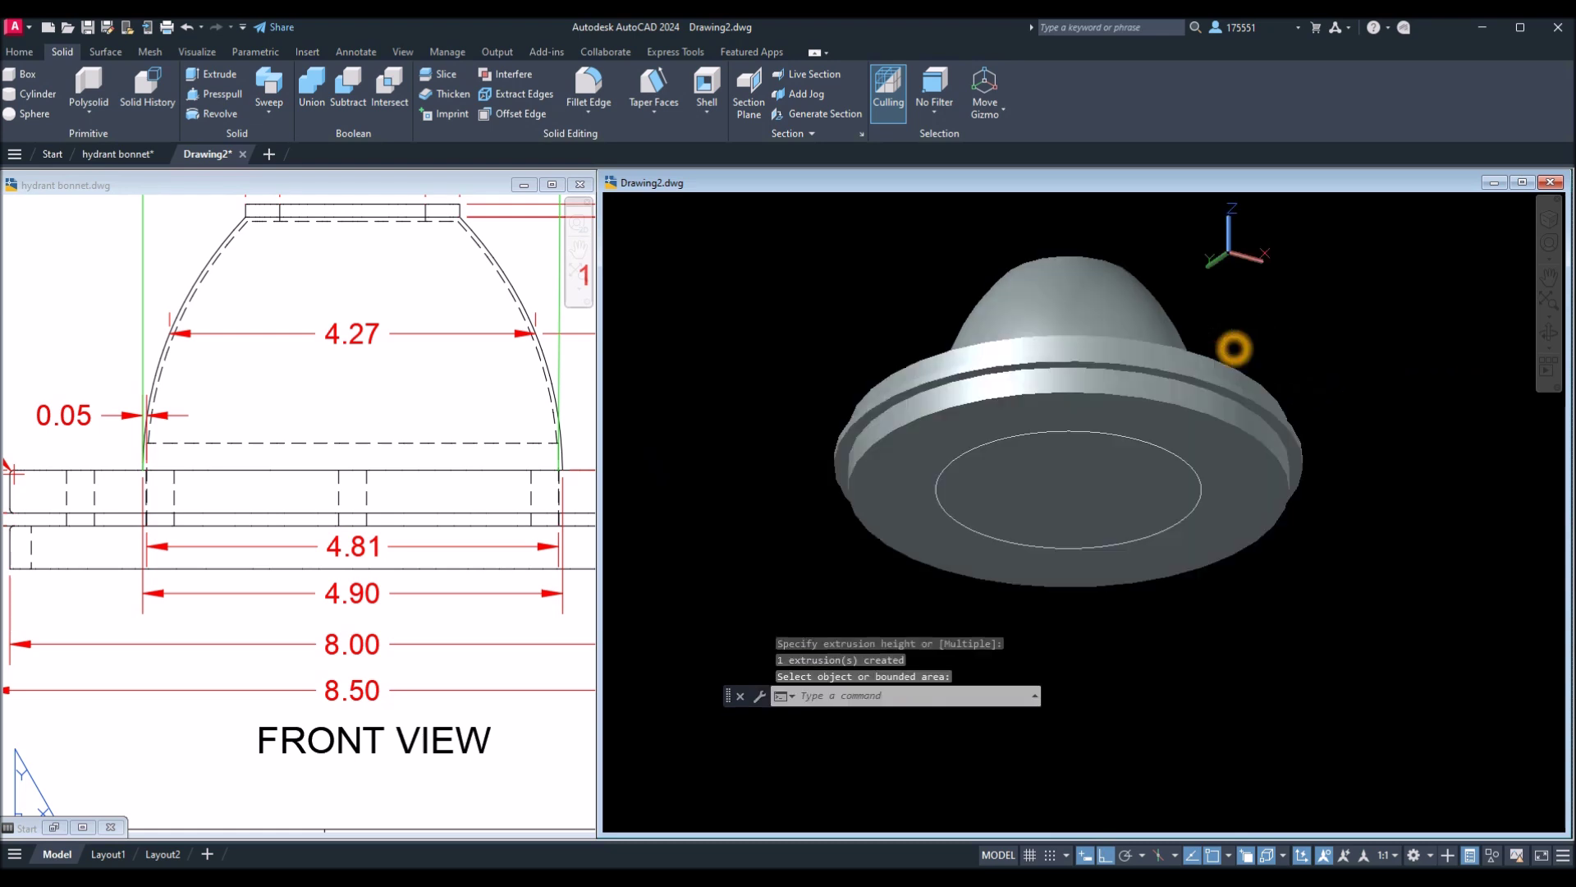
{"action": "left_click", "coordinate": [1125, 434]}
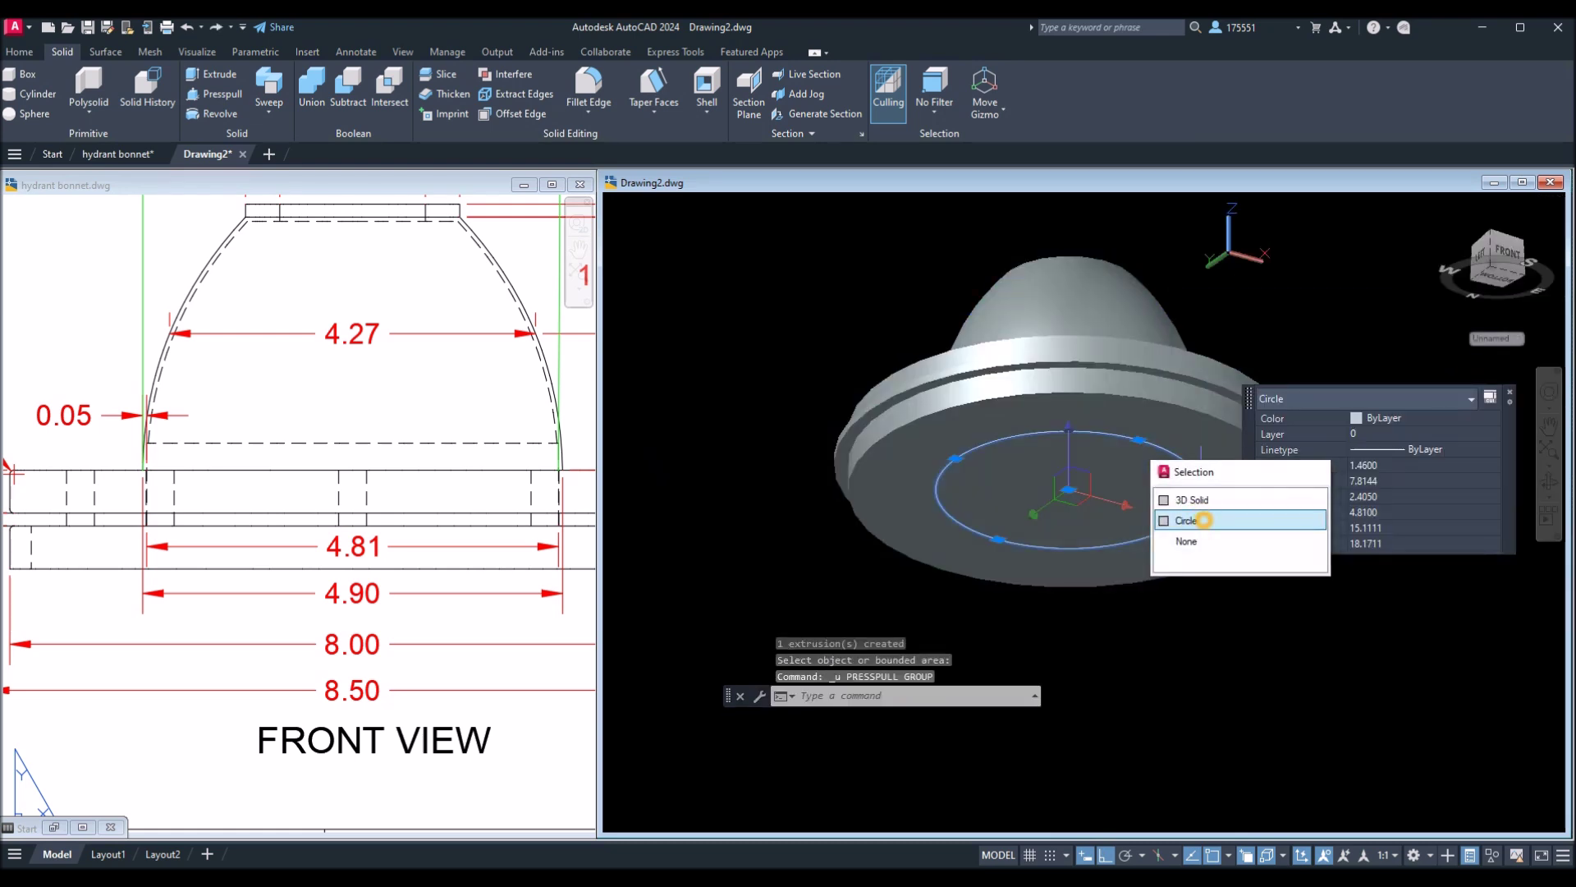
{"action": "key", "text": "Escape"}
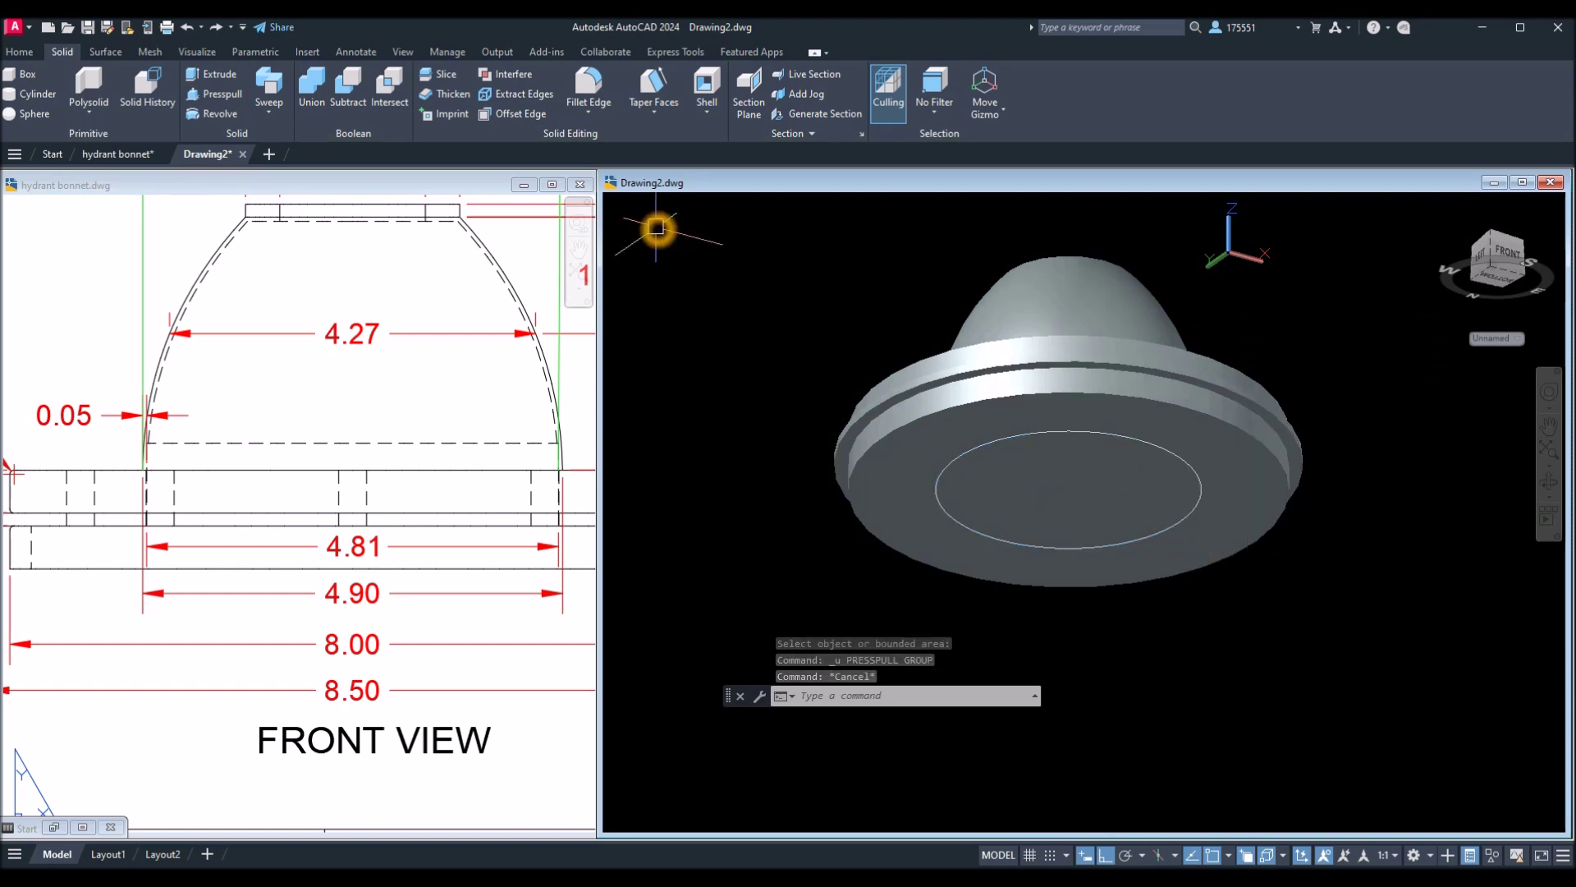
Press-pull the area inside the 4.81-diameter circle up to the upper flange's top face, cutting the opening into the hollow dome.
{"action": "left_click", "coordinate": [219, 96]}
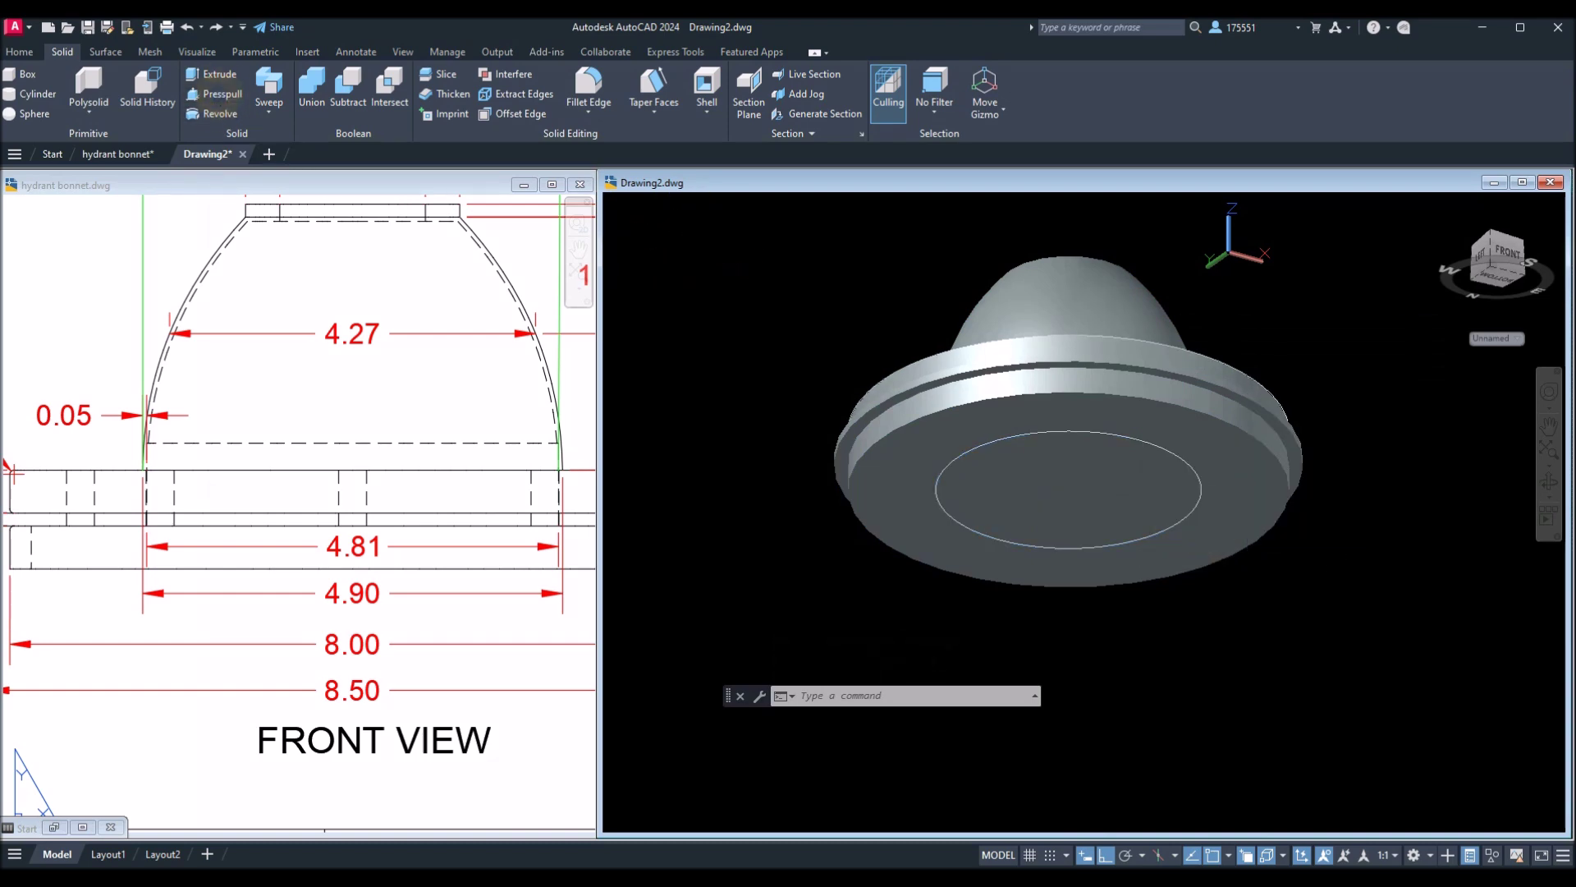
{"action": "left_click", "coordinate": [1071, 507]}
{"action": "middle_click_drag", "start_coordinate": [1073, 370], "coordinate": [1183, 483], "text": "shift"}
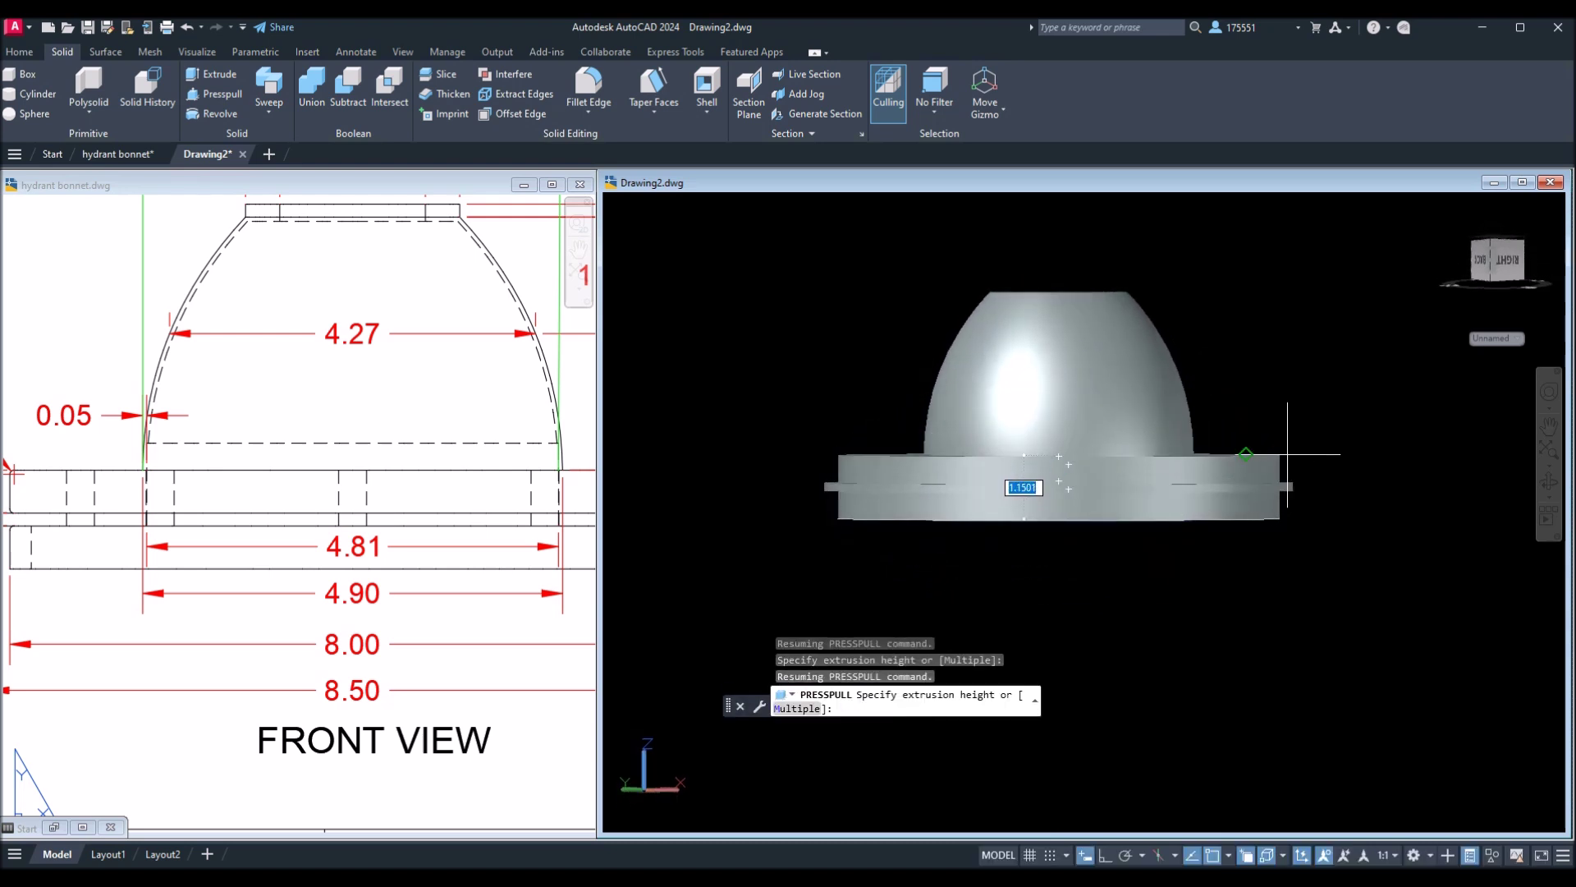
{"action": "left_click", "coordinate": [1247, 455]}
{"action": "middle_click_drag", "start_coordinate": [1299, 419], "coordinate": [1225, 375], "text": "shift"}
{"action": "key", "text": "Return"}
{"action": "left_click", "coordinate": [1123, 529]}
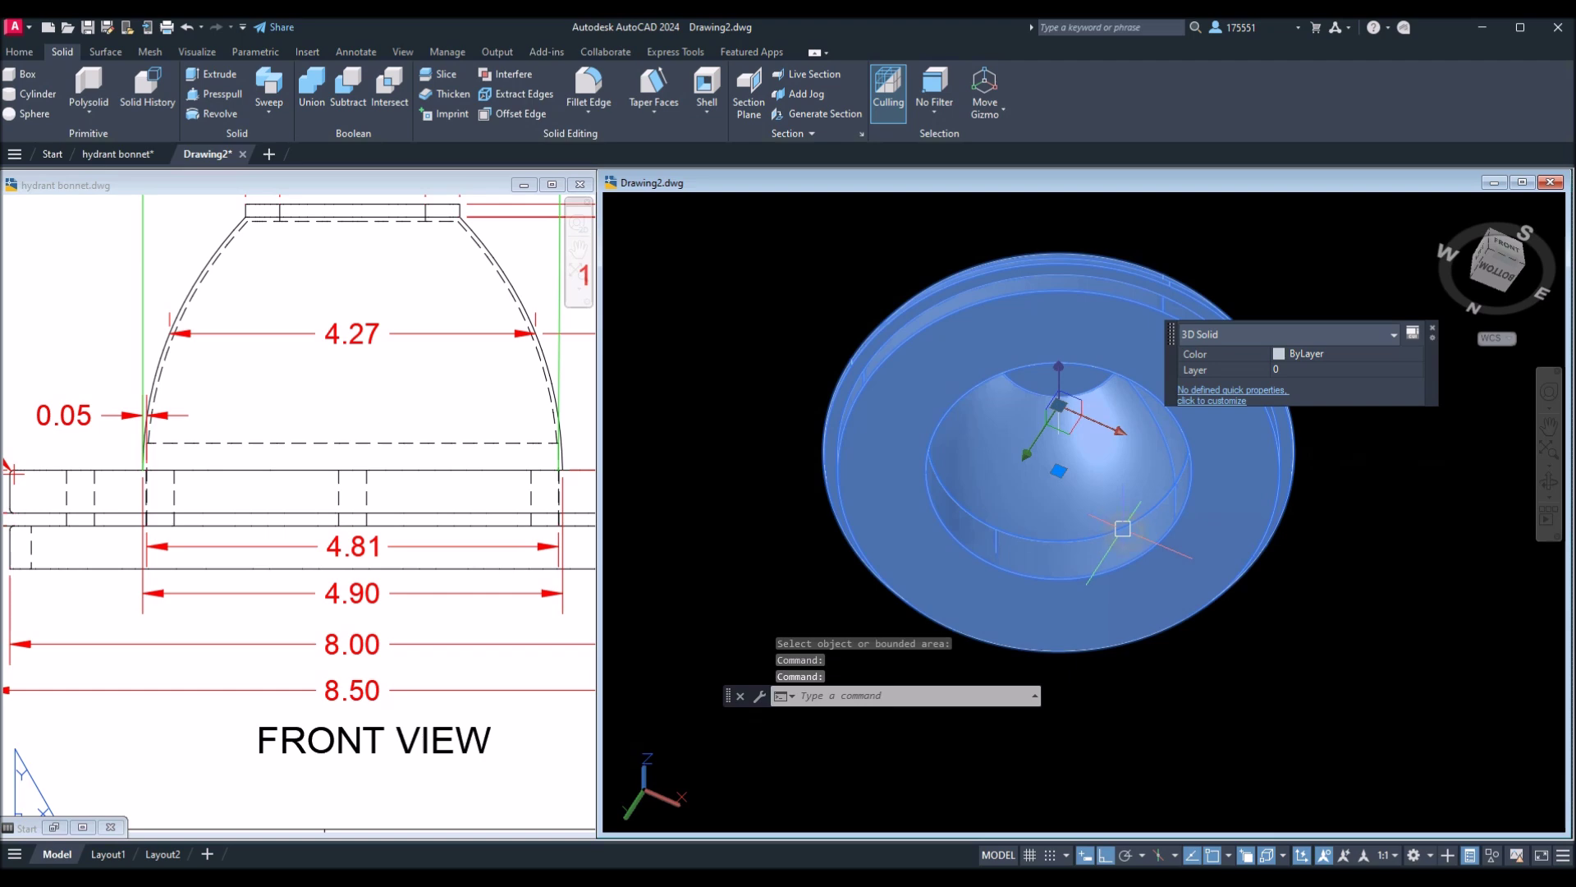
{"action": "key", "text": "Escape"}
{"action": "mouse_move", "coordinate": [1127, 514]}
{"action": "middle_mouse_down", "text": "shift"}
{"action": "mouse_move", "coordinate": [1125, 647]}
{"action": "mouse_move", "coordinate": [1161, 553]}
{"action": "mouse_move", "coordinate": [1166, 591]}
{"action": "middle_mouse_up", "text": "shift"}
Examine the bolt circle and its holes in the top view of the hydrant bonnet reference drawing.
{"action": "left_click", "coordinate": [413, 460]}
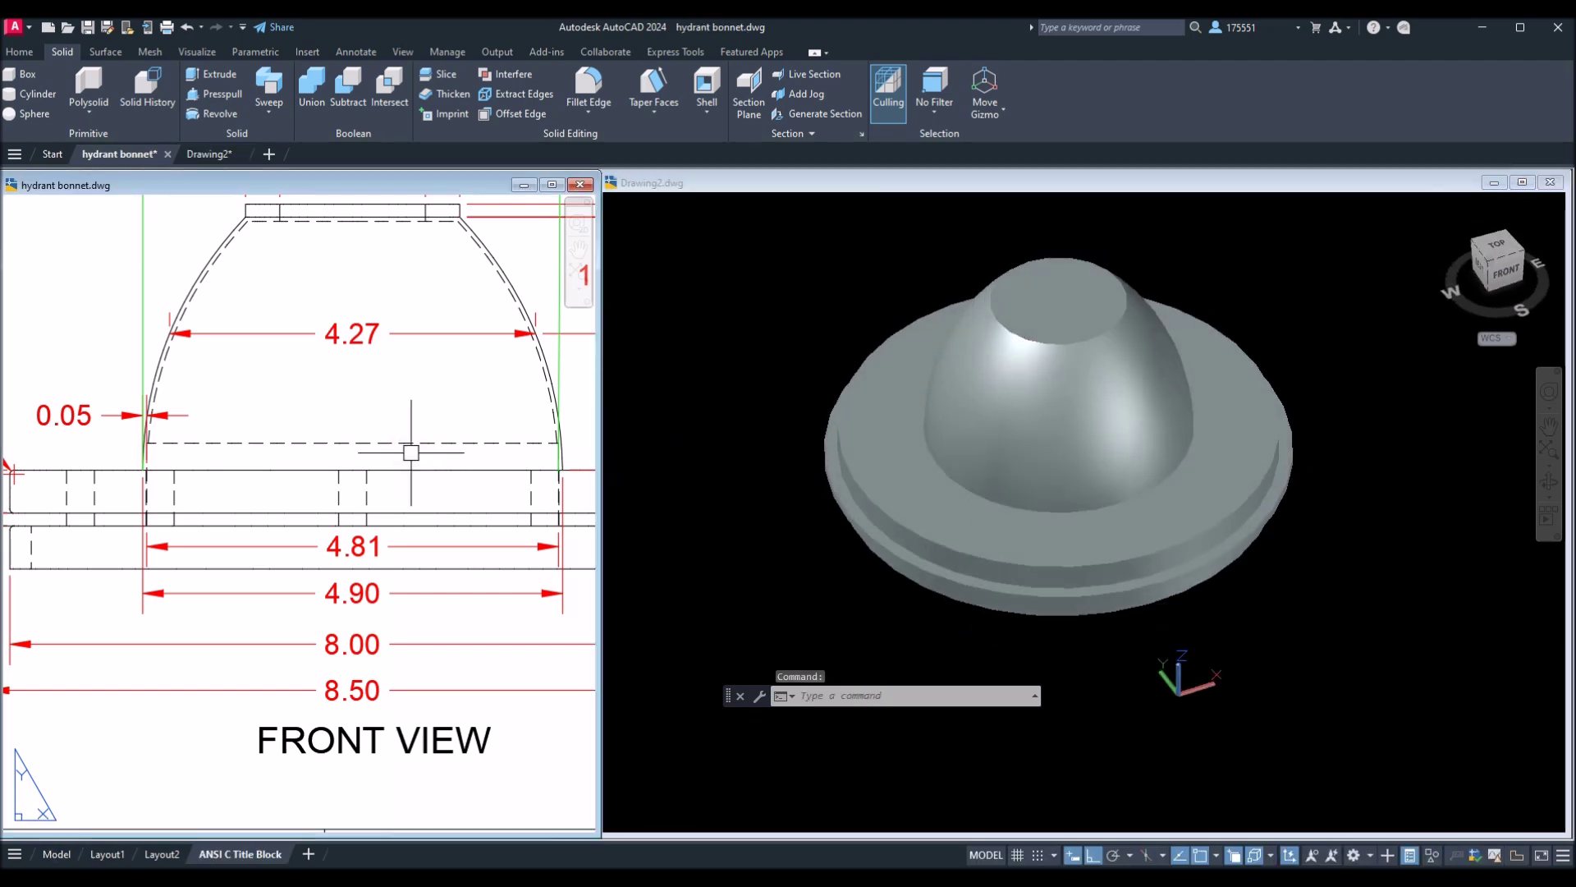
{"action": "scroll", "coordinate": [412, 450], "scroll_direction": "down", "scroll_amount": 2}
{"action": "scroll", "coordinate": [405, 447], "scroll_direction": "down", "scroll_amount": 2}
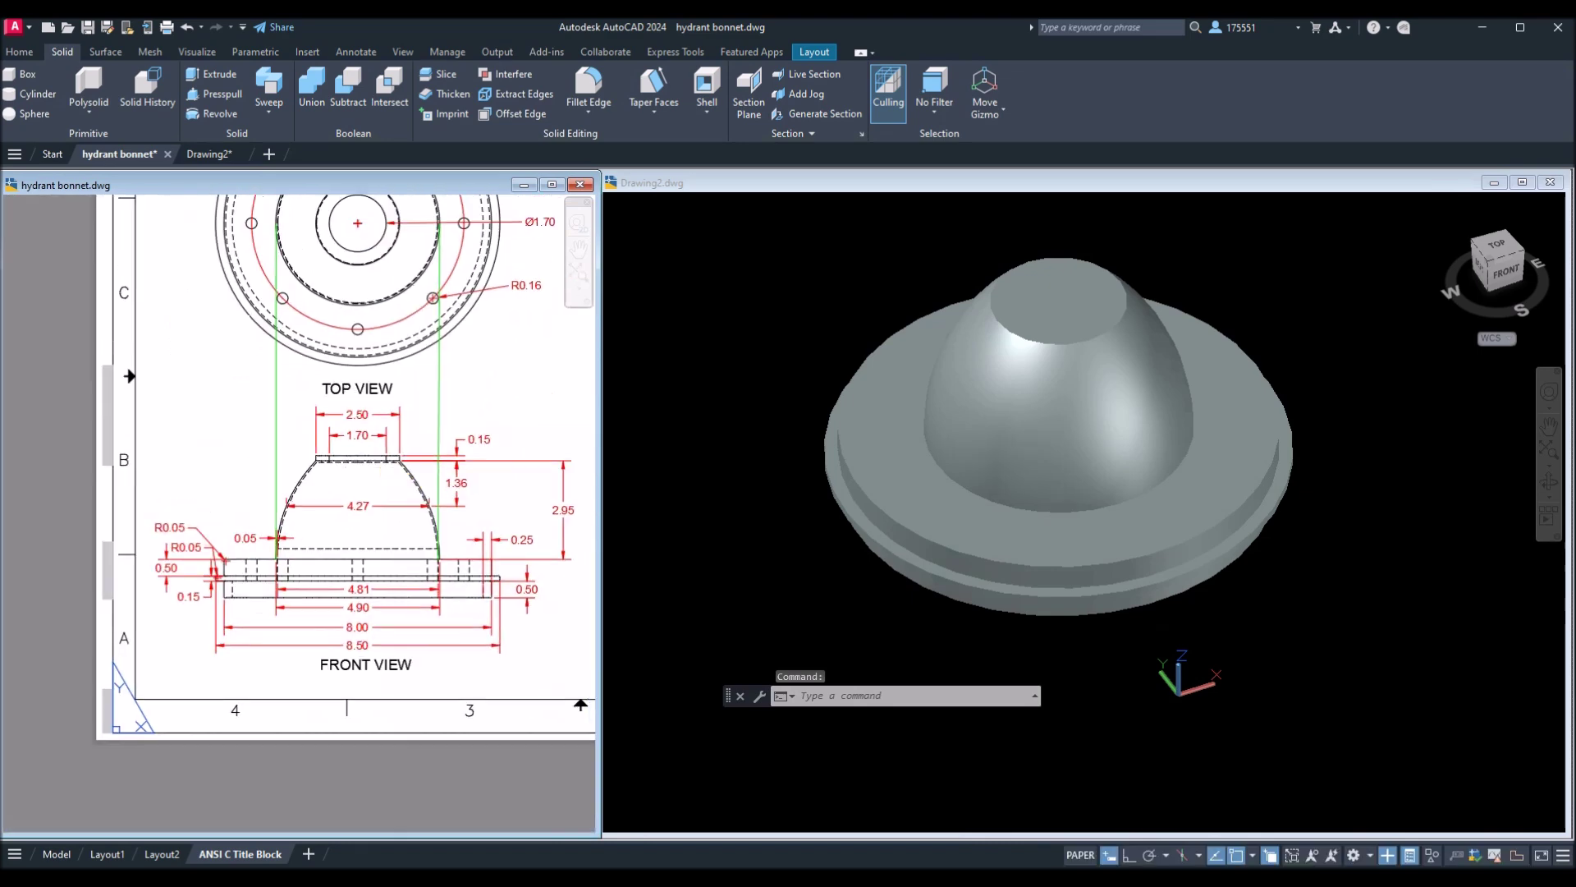
{"action": "middle_click_drag", "start_coordinate": [405, 447], "coordinate": [404, 579]}
{"action": "left_click", "coordinate": [455, 331]}
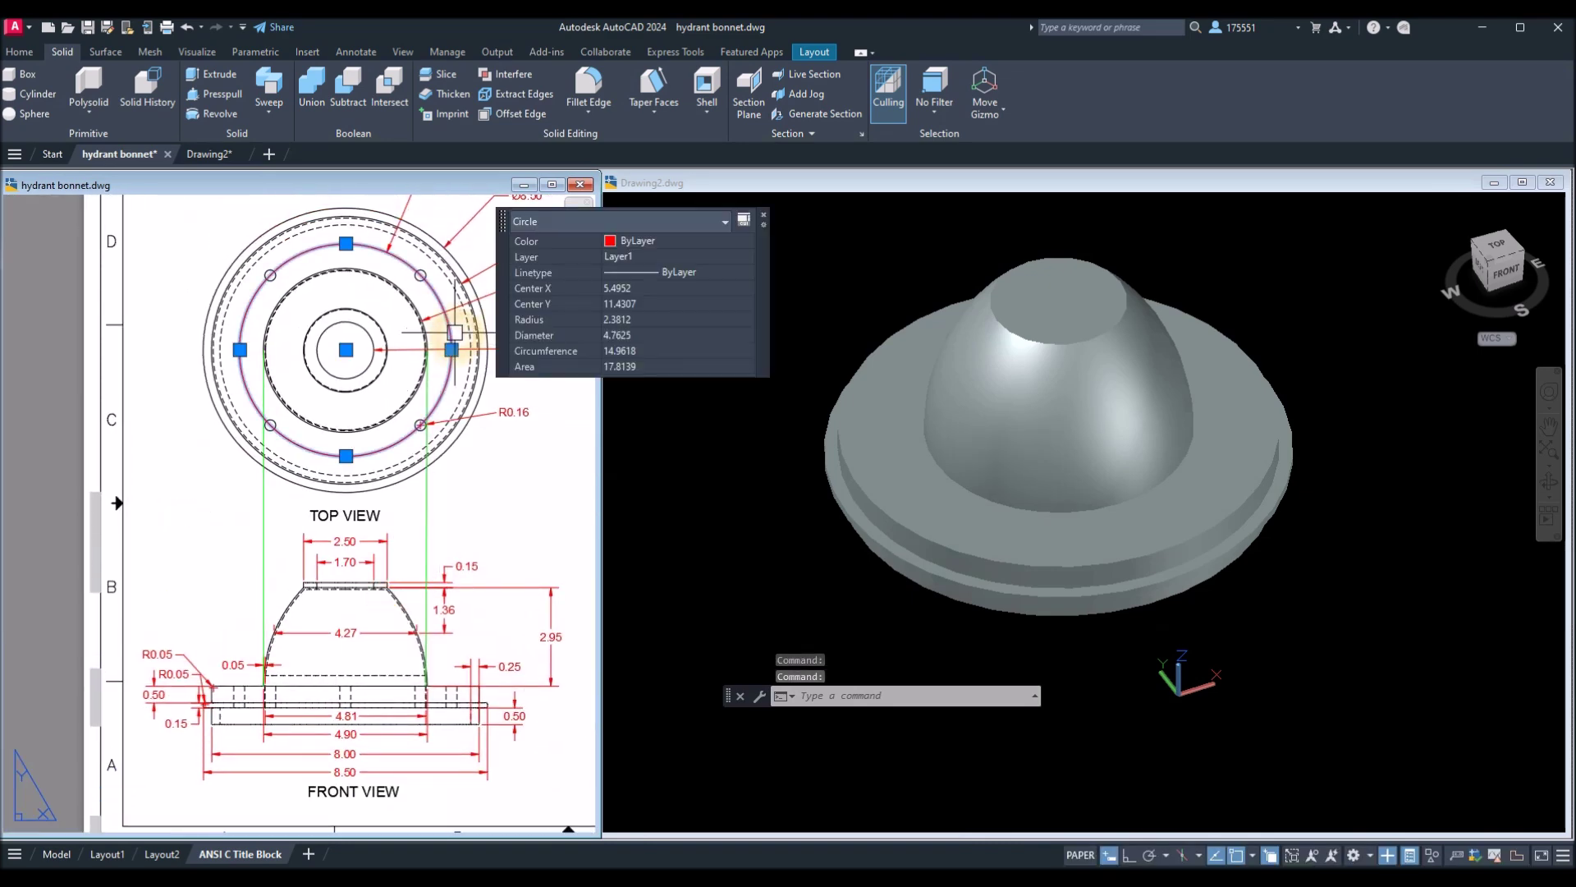
{"action": "key", "text": "Escape"}
{"action": "left_click", "coordinate": [727, 273]}
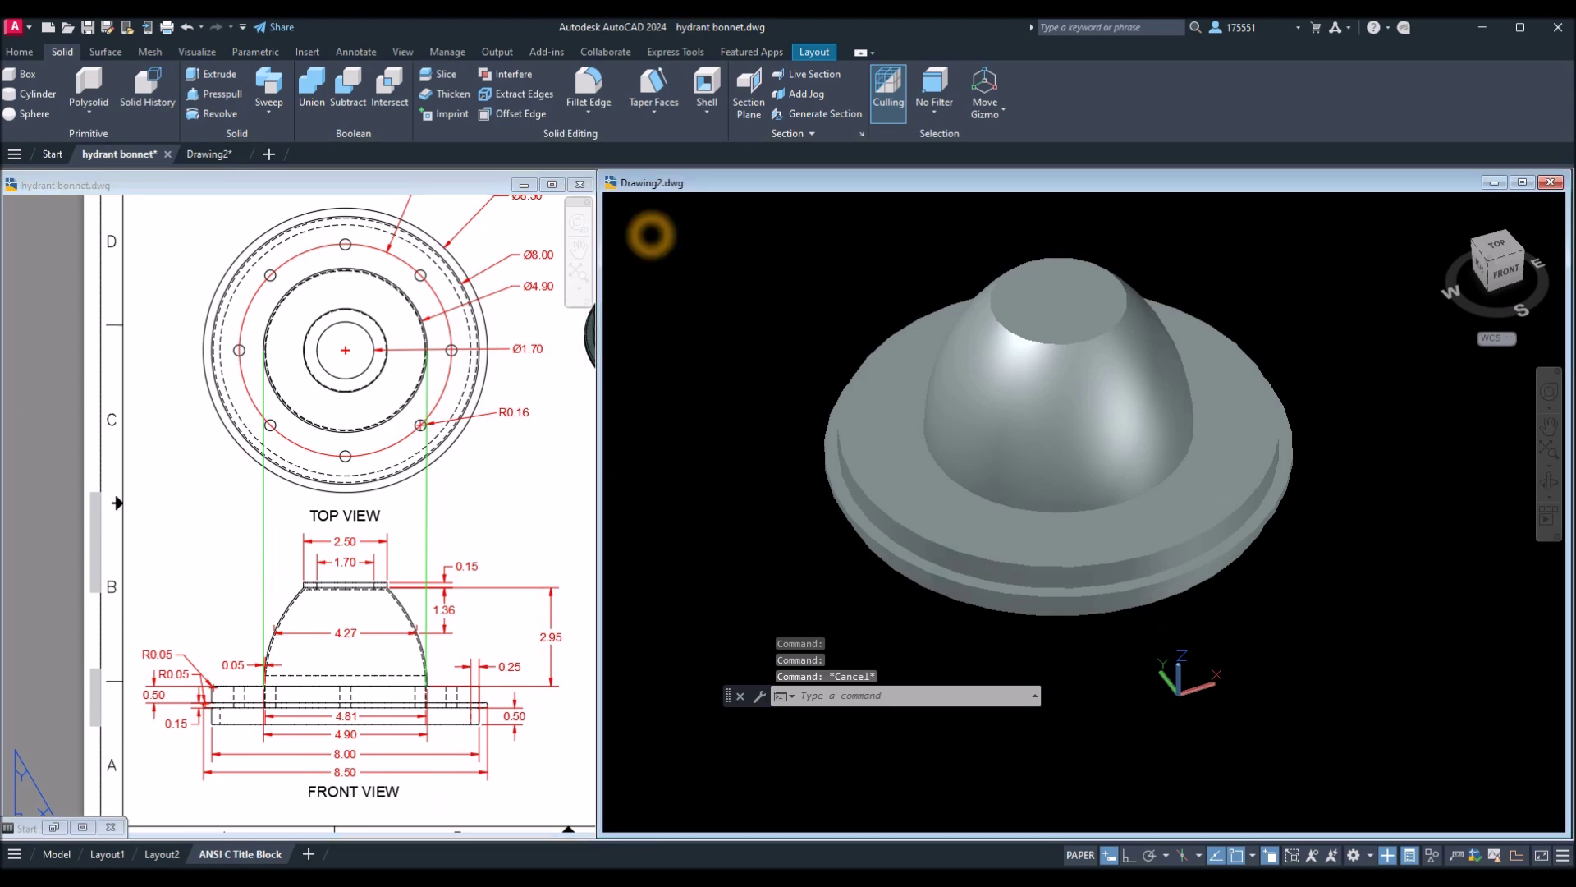
From the top view of Drawing2, draw a circle with a diameter of 6.35, centered on the dome's flat top.
{"action": "left_click", "coordinate": [650, 205]}
{"action": "left_click", "coordinate": [685, 245]}
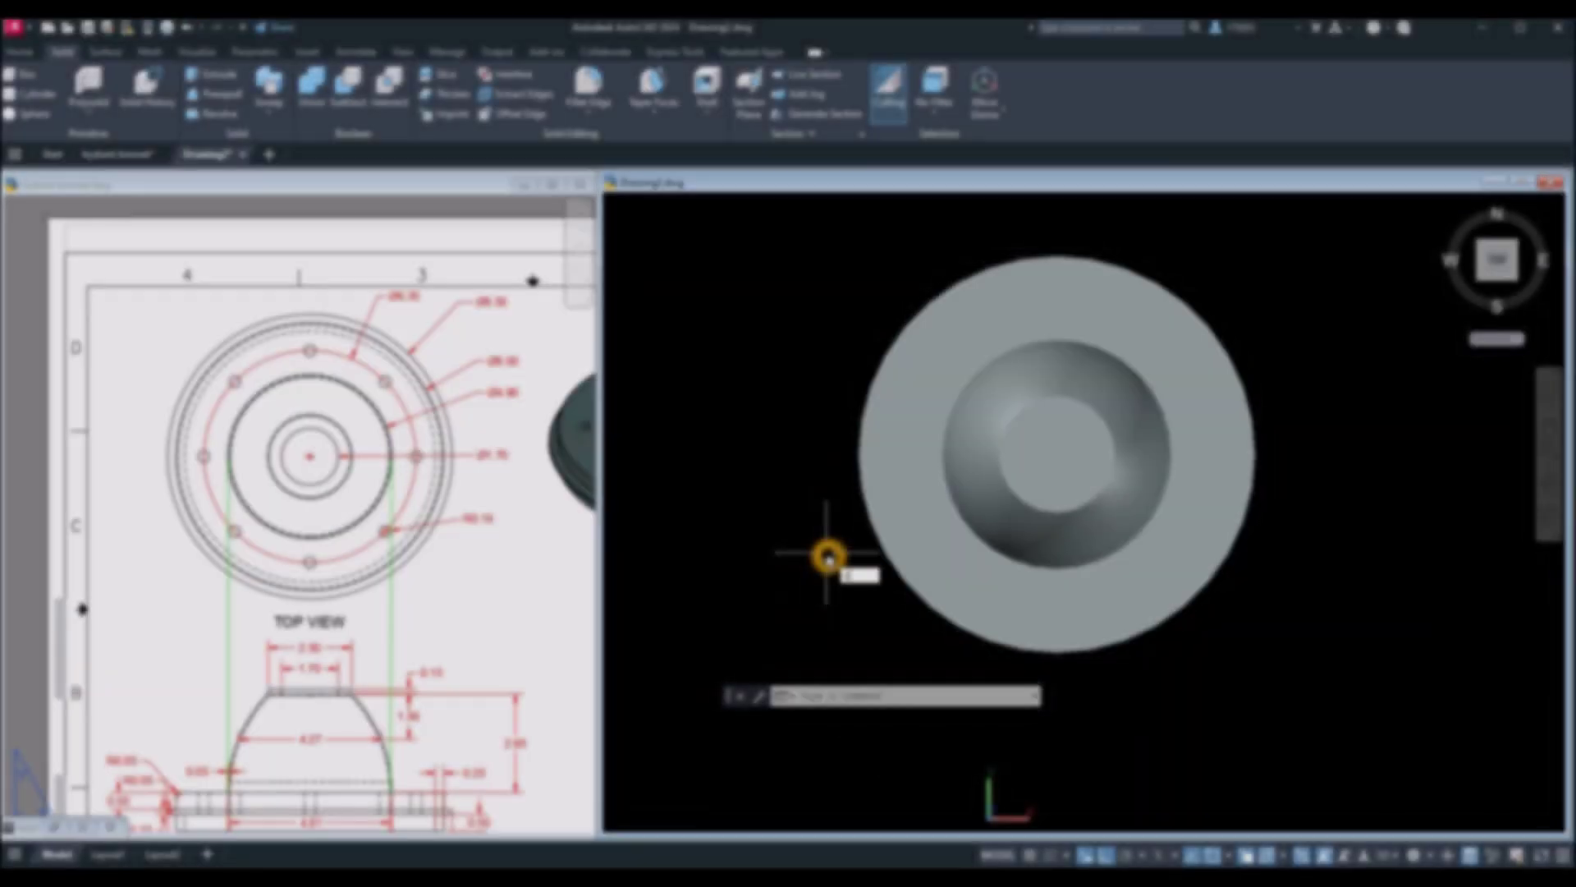
{"action": "type", "text": "c"}
{"action": "key", "text": "Return"}
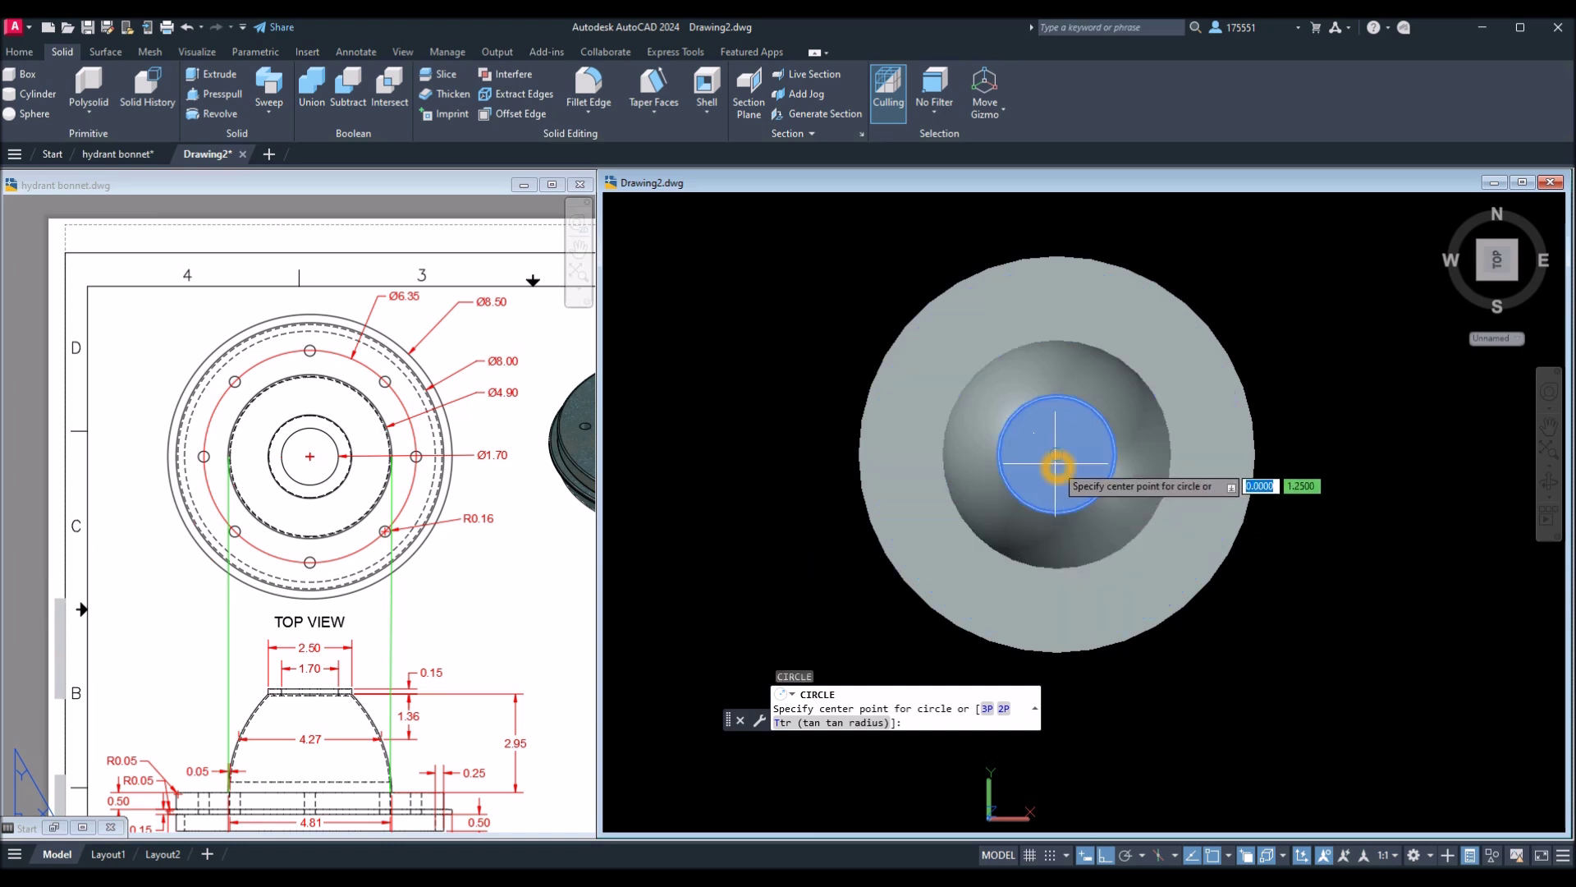
{"action": "left_click", "coordinate": [1057, 454]}
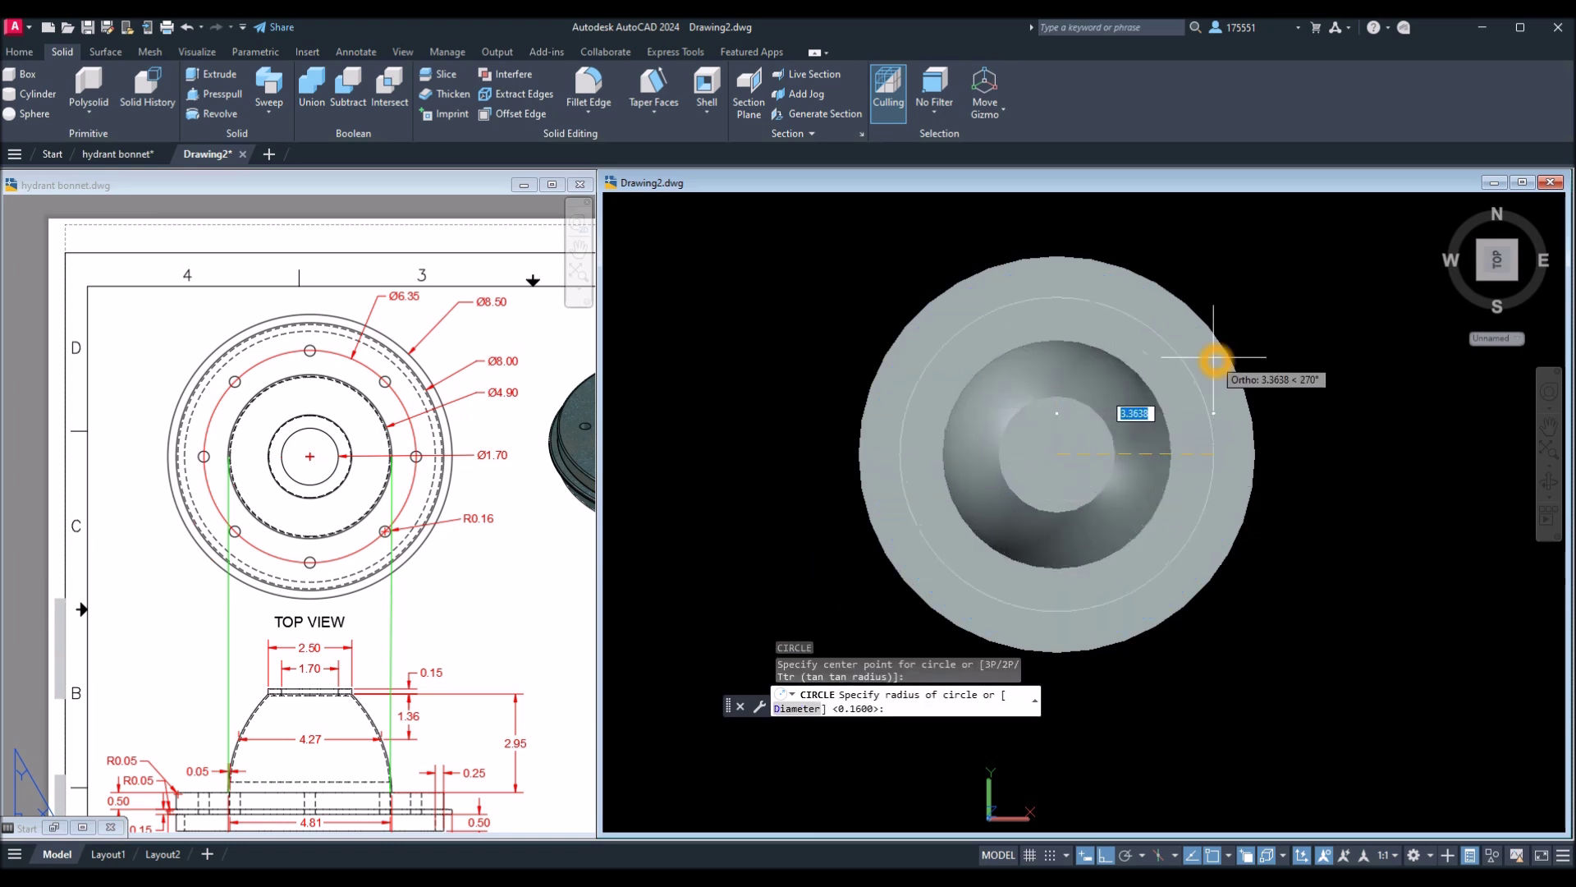
{"action": "type", "text": "d"}
{"action": "key", "text": "Return"}
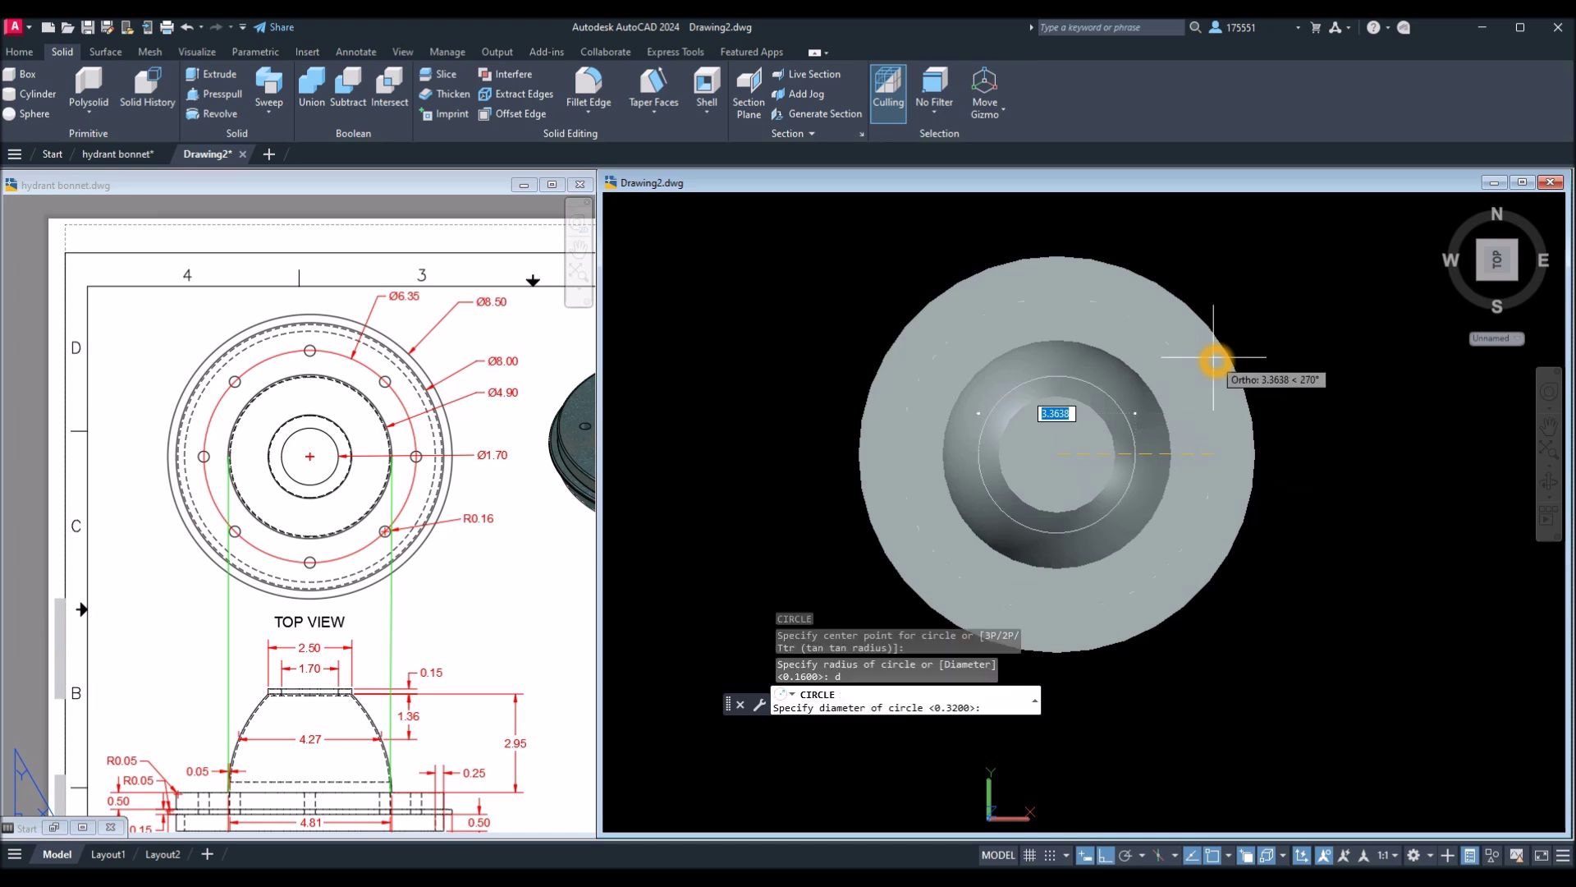
{"action": "type", "text": "6"}
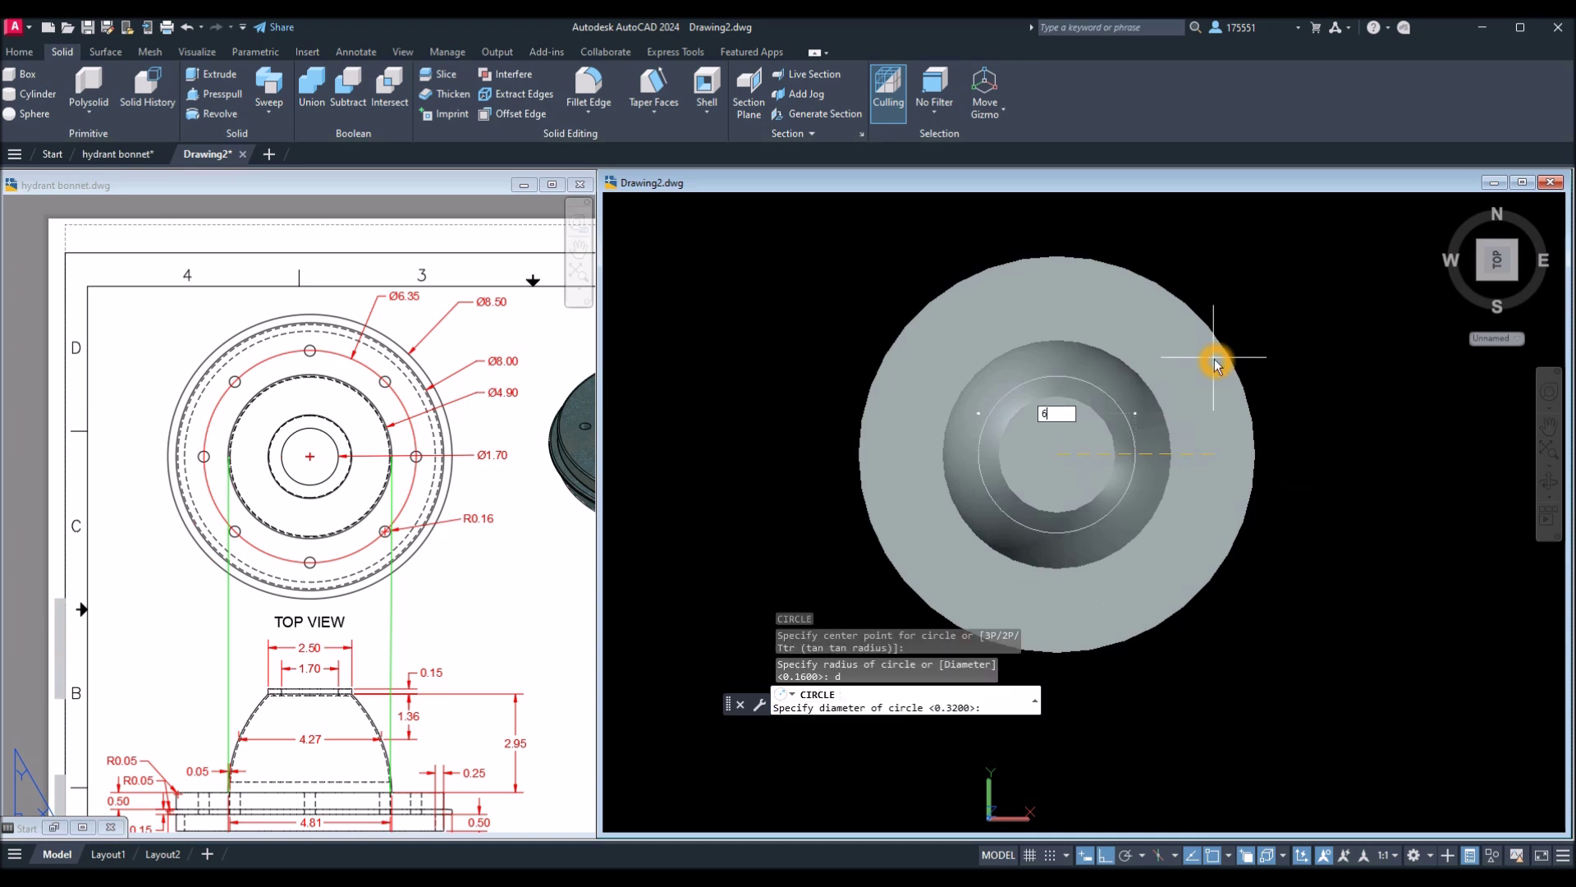
{"action": "type", "text": ".35"}
{"action": "key", "text": "Return"}
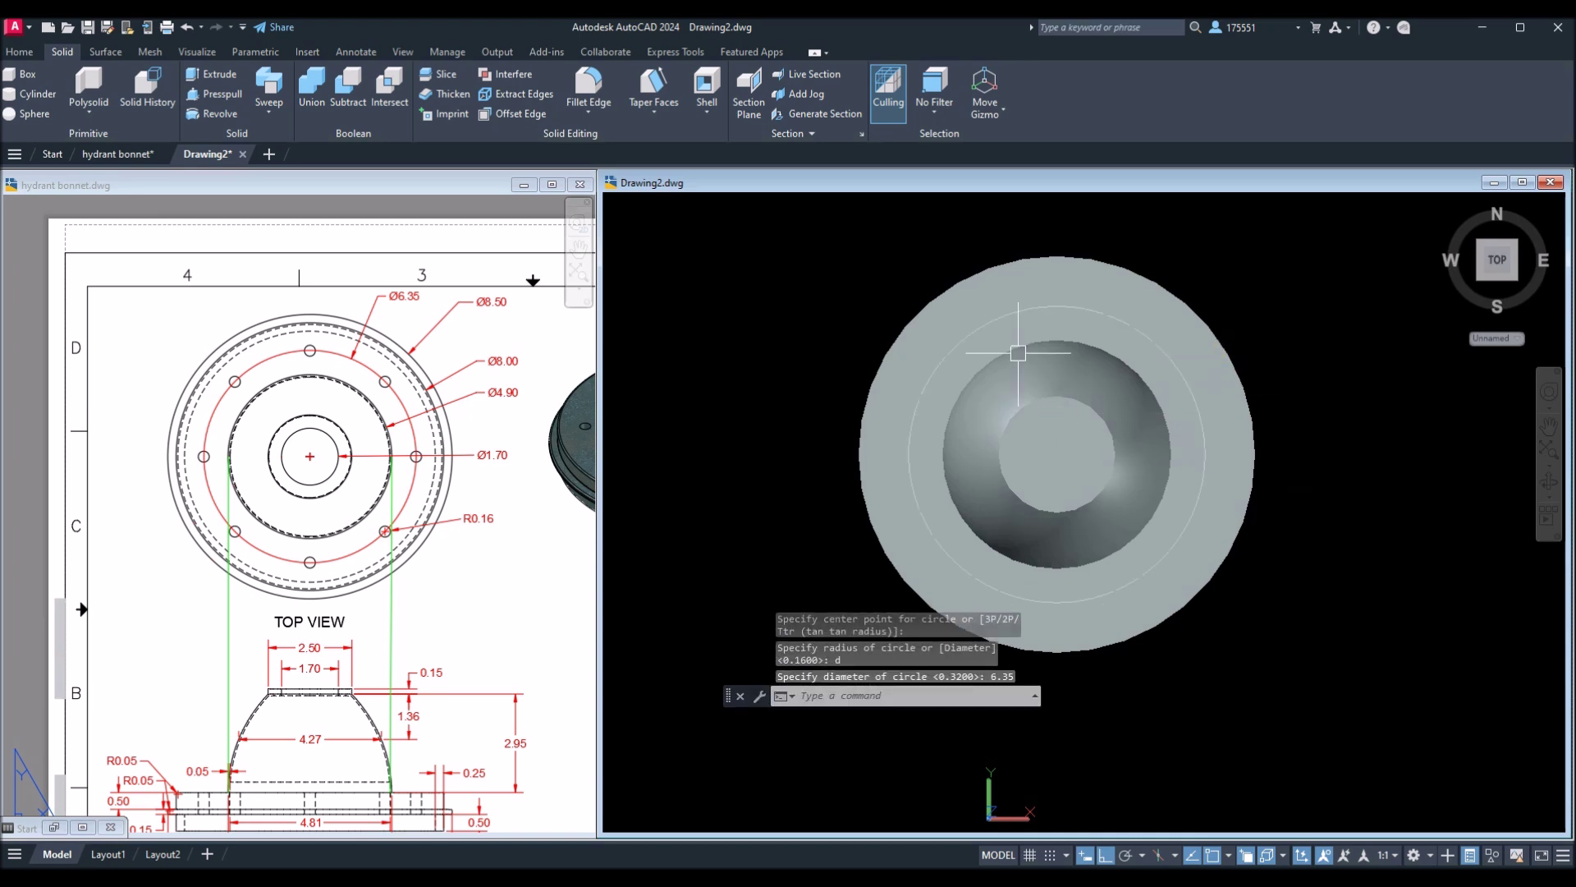
Check the bolt hole dimensions in the reference, and draw a 0.16-radius circle centered on the 6.35-diameter circle's upper quadrant.
{"action": "left_click", "coordinate": [417, 316]}
{"action": "left_click", "coordinate": [393, 292]}
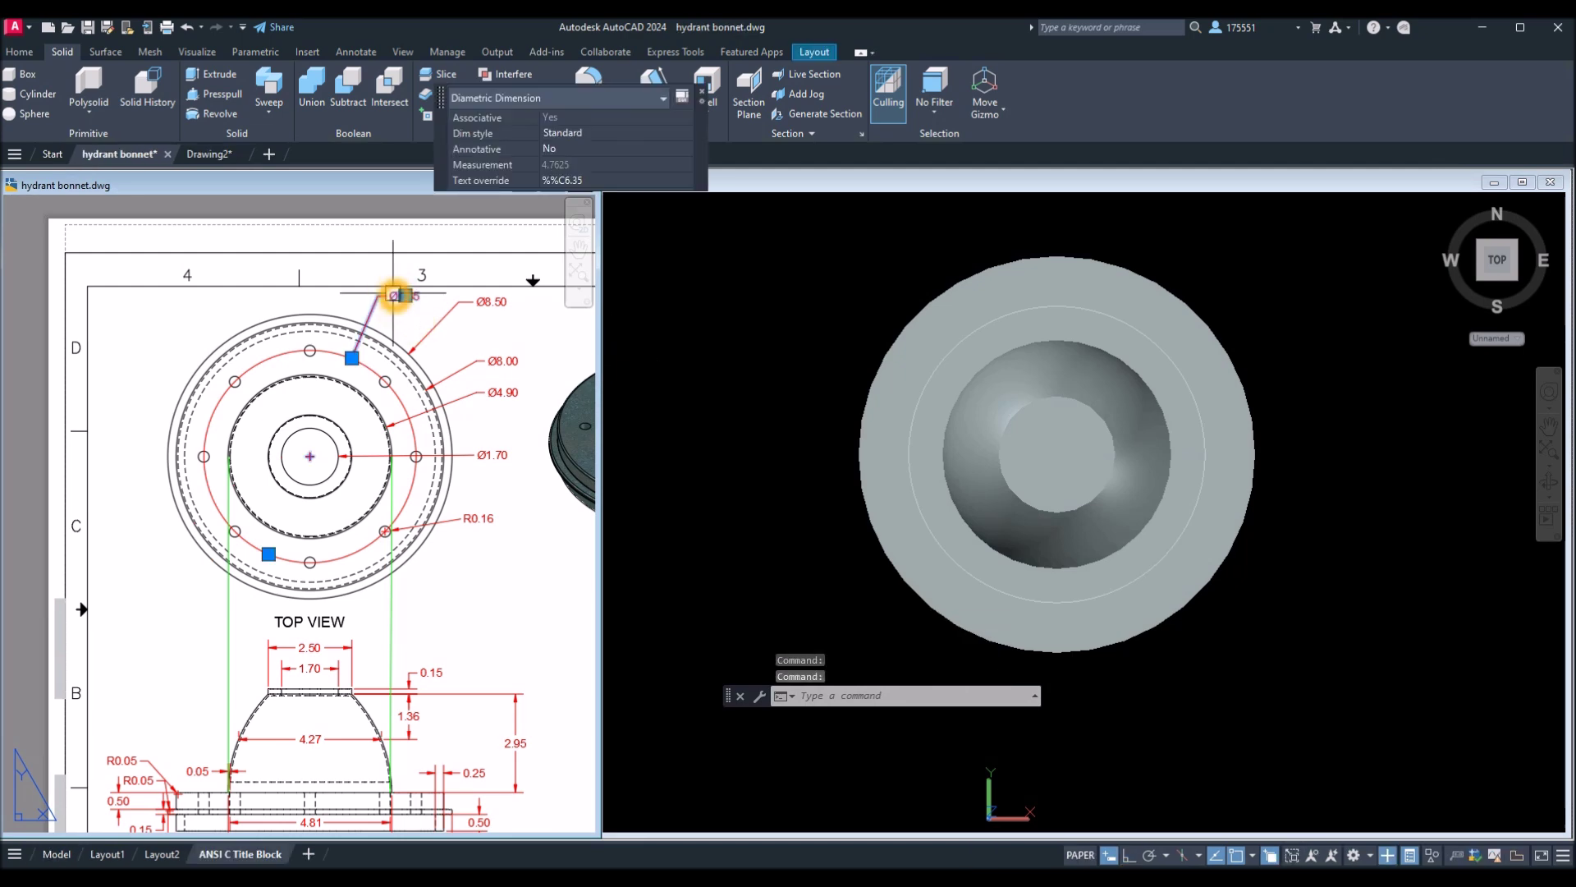
{"action": "key", "text": "Escape"}
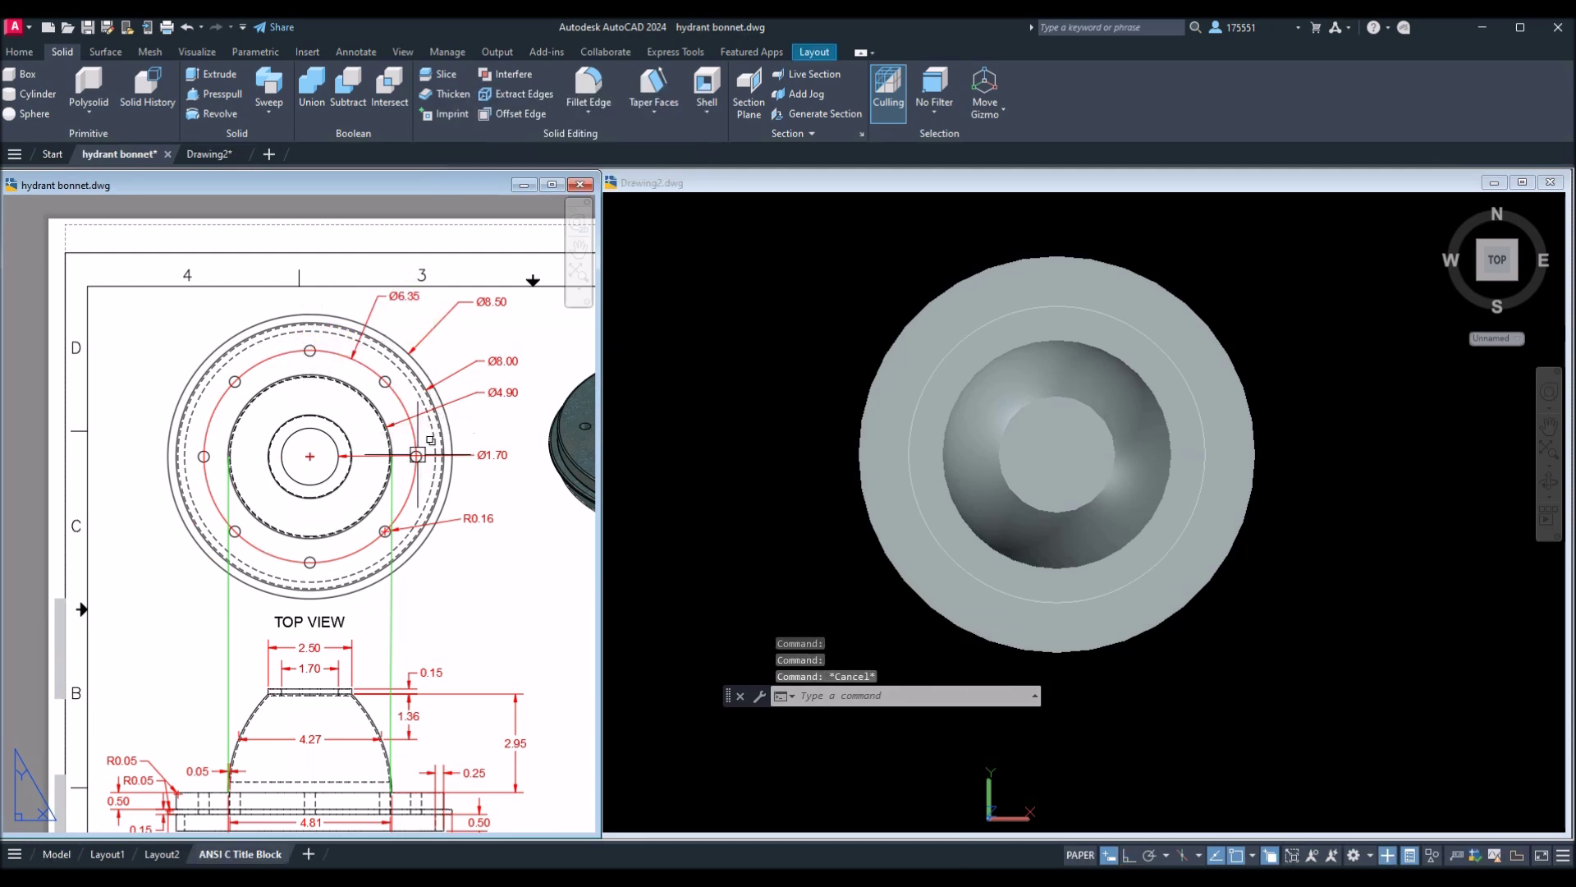
{"action": "left_click", "coordinate": [488, 524]}
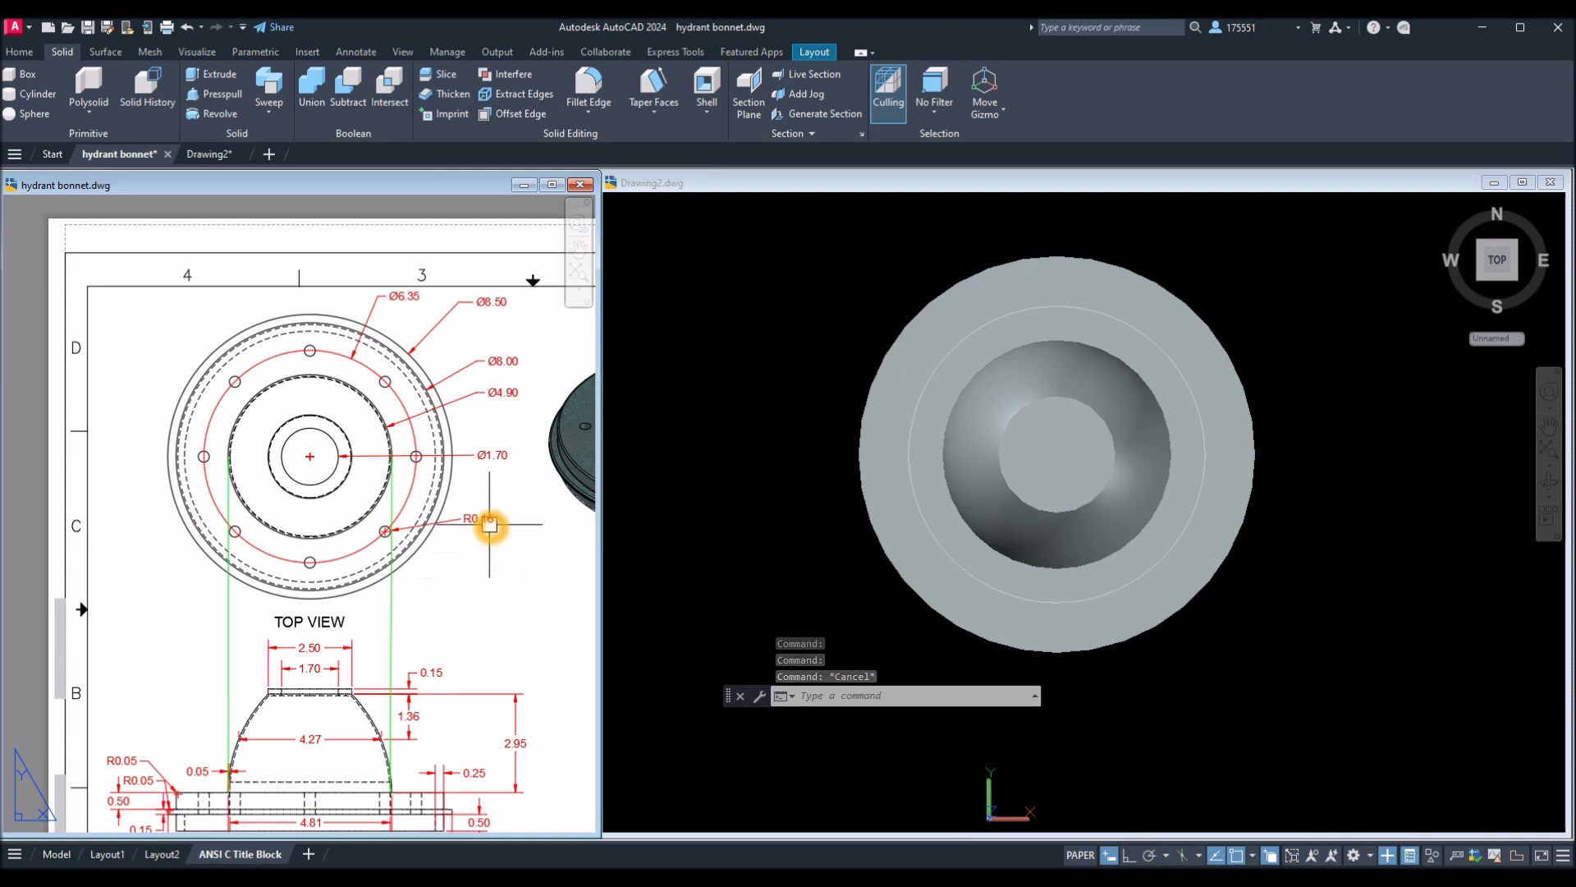
{"action": "key", "text": "Escape"}
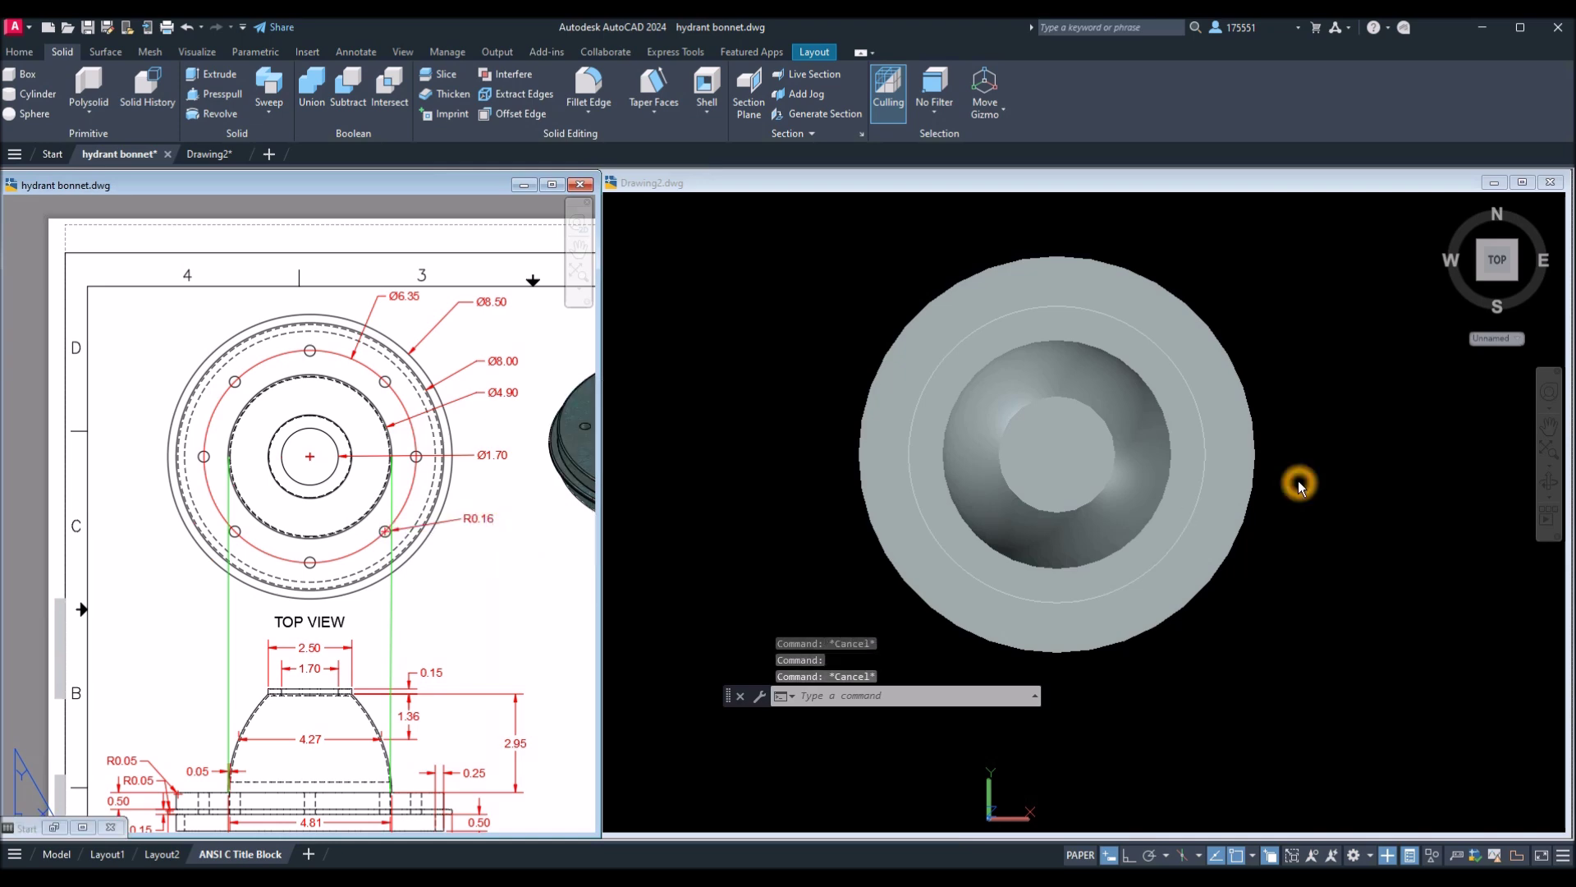
{"action": "left_click", "coordinate": [1292, 479]}
{"action": "key", "text": "Return"}
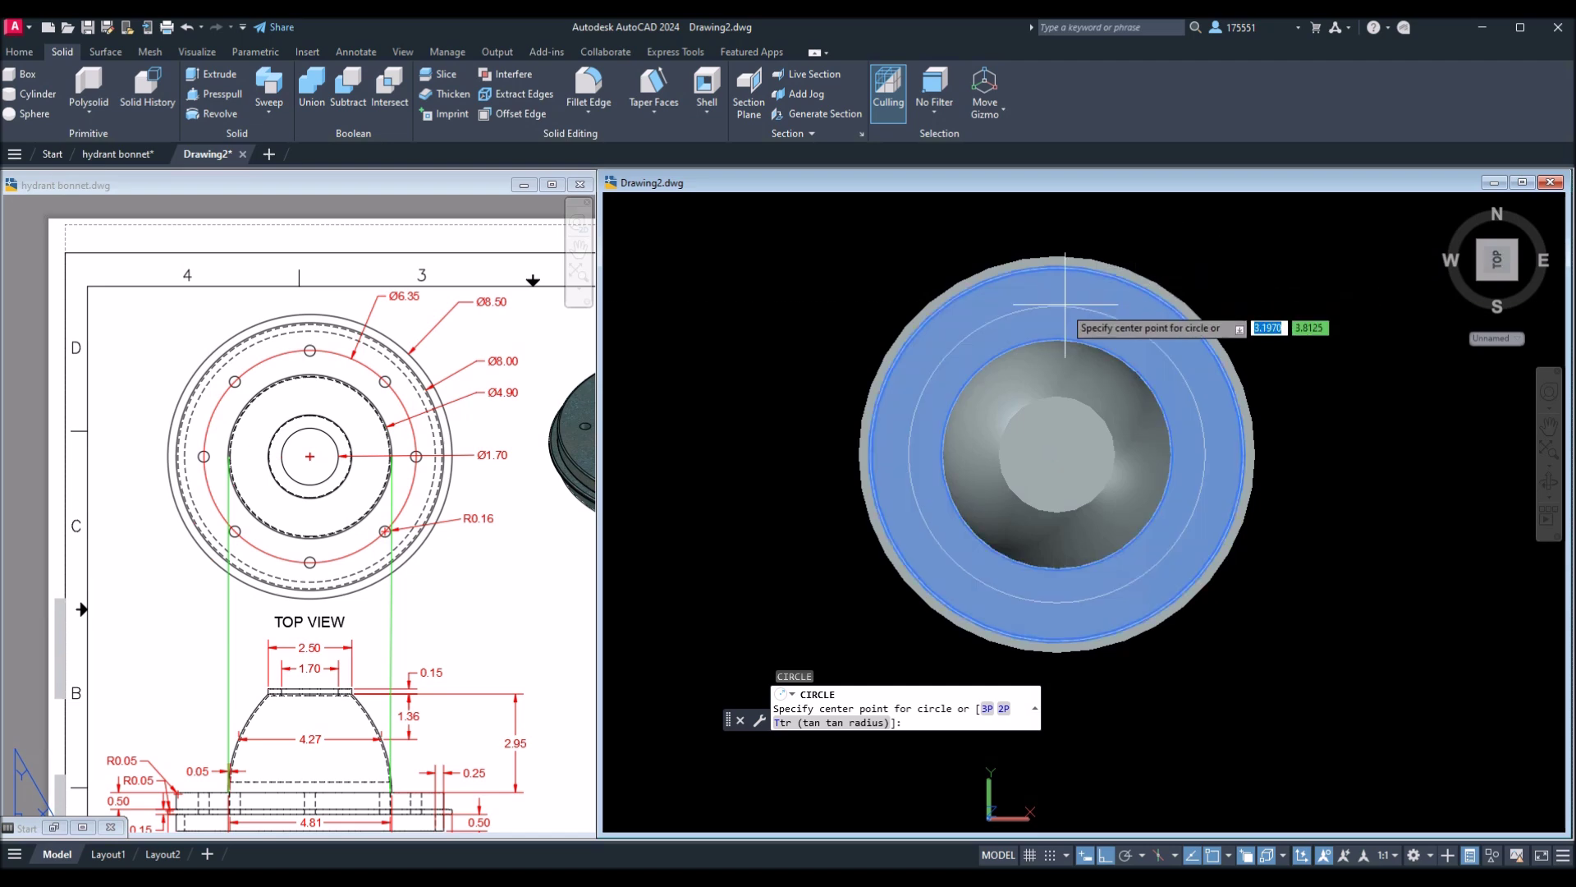
{"action": "left_click", "coordinate": [1057, 306]}
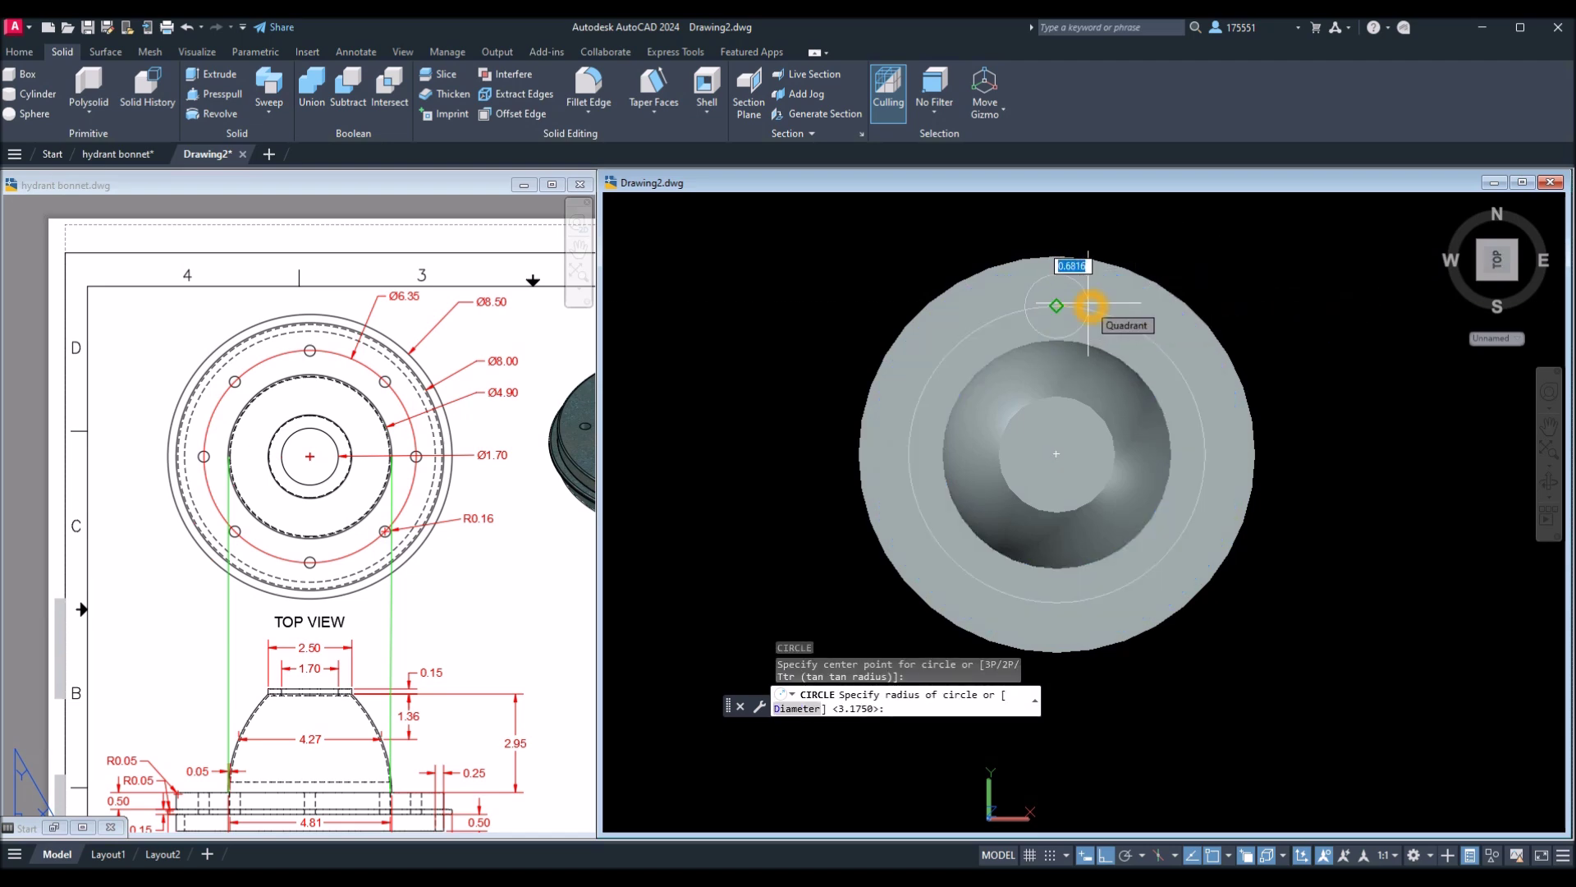
{"action": "type", "text": ".16"}
{"action": "key", "text": "Return"}
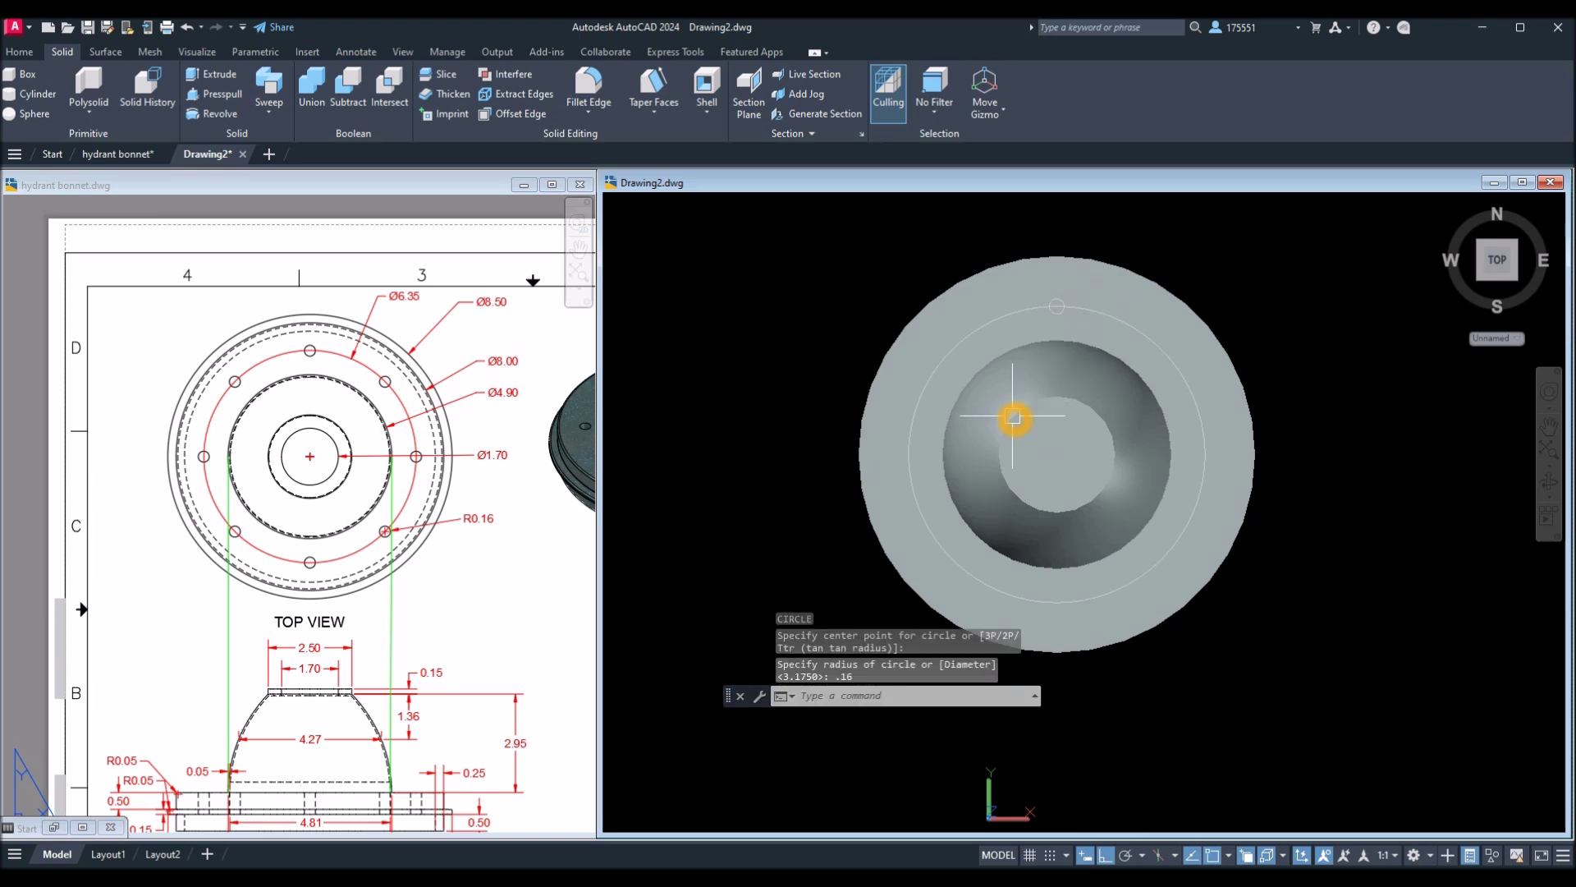
Extrude the 0.16-radius circle about 7.54 downward so the cylinder passes completely through the flange.
{"action": "middle_click_drag", "start_coordinate": [1065, 435], "coordinate": [1231, 257], "text": "shift"}
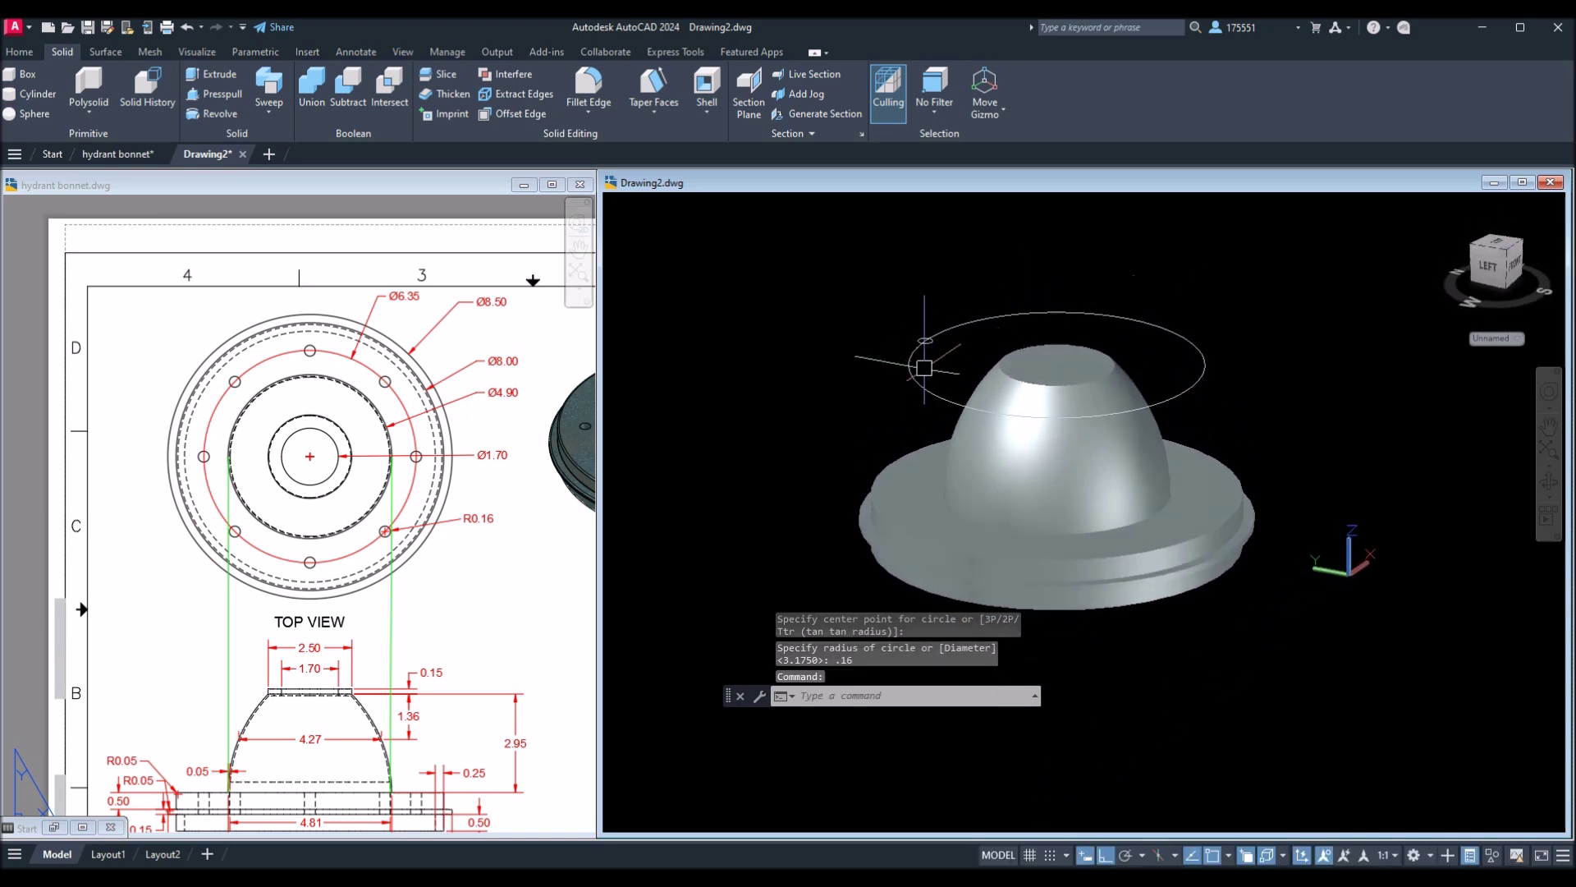
{"action": "scroll", "coordinate": [924, 367], "scroll_direction": "up", "scroll_amount": 2}
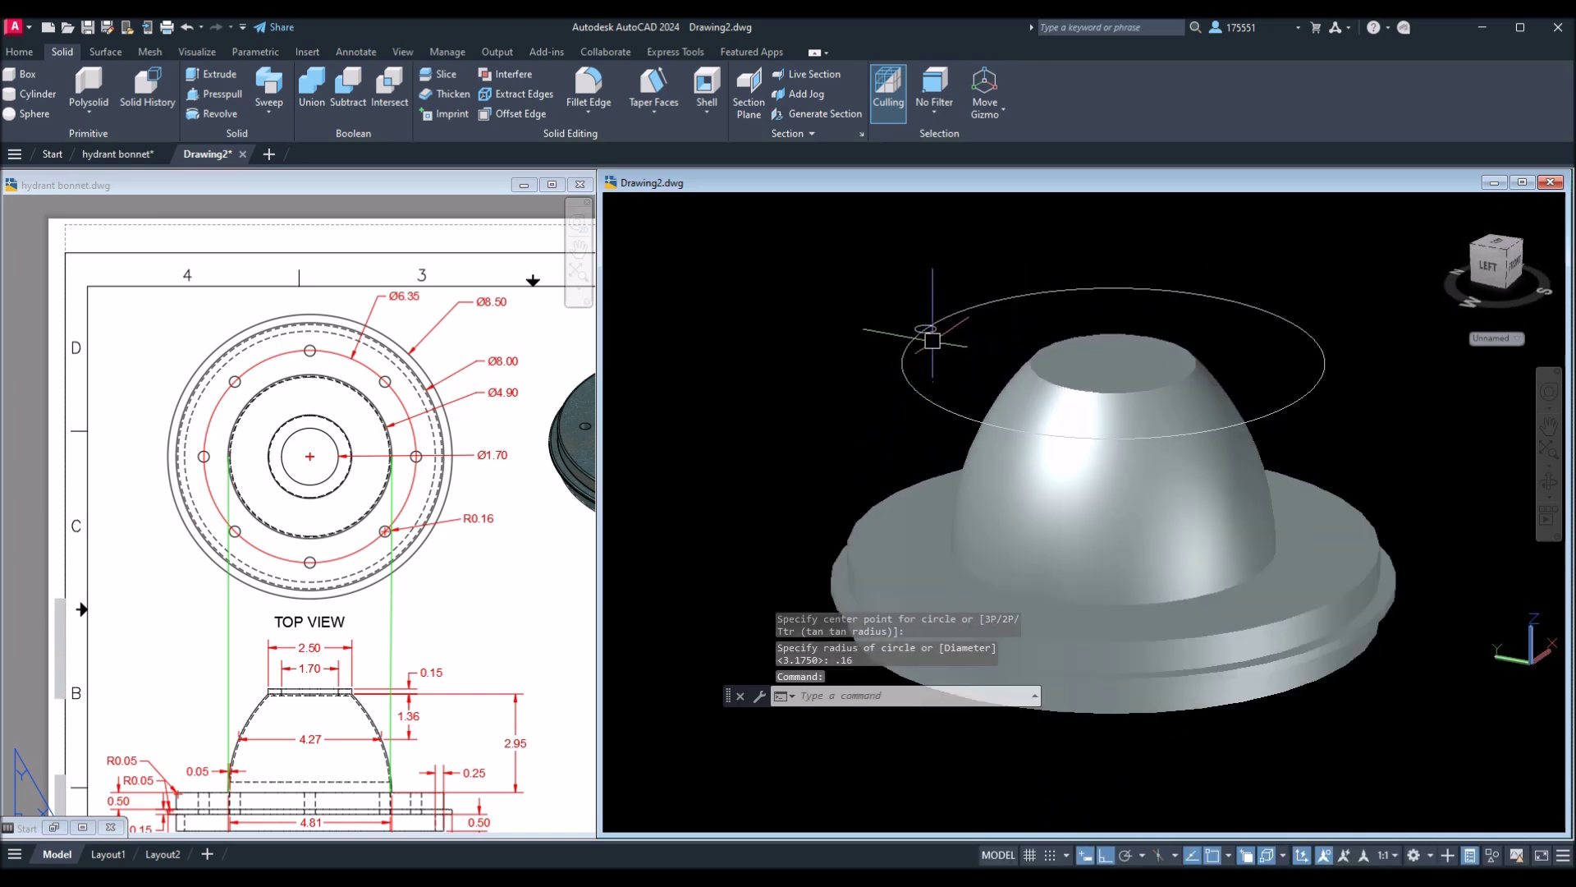
{"action": "left_click", "coordinate": [933, 343]}
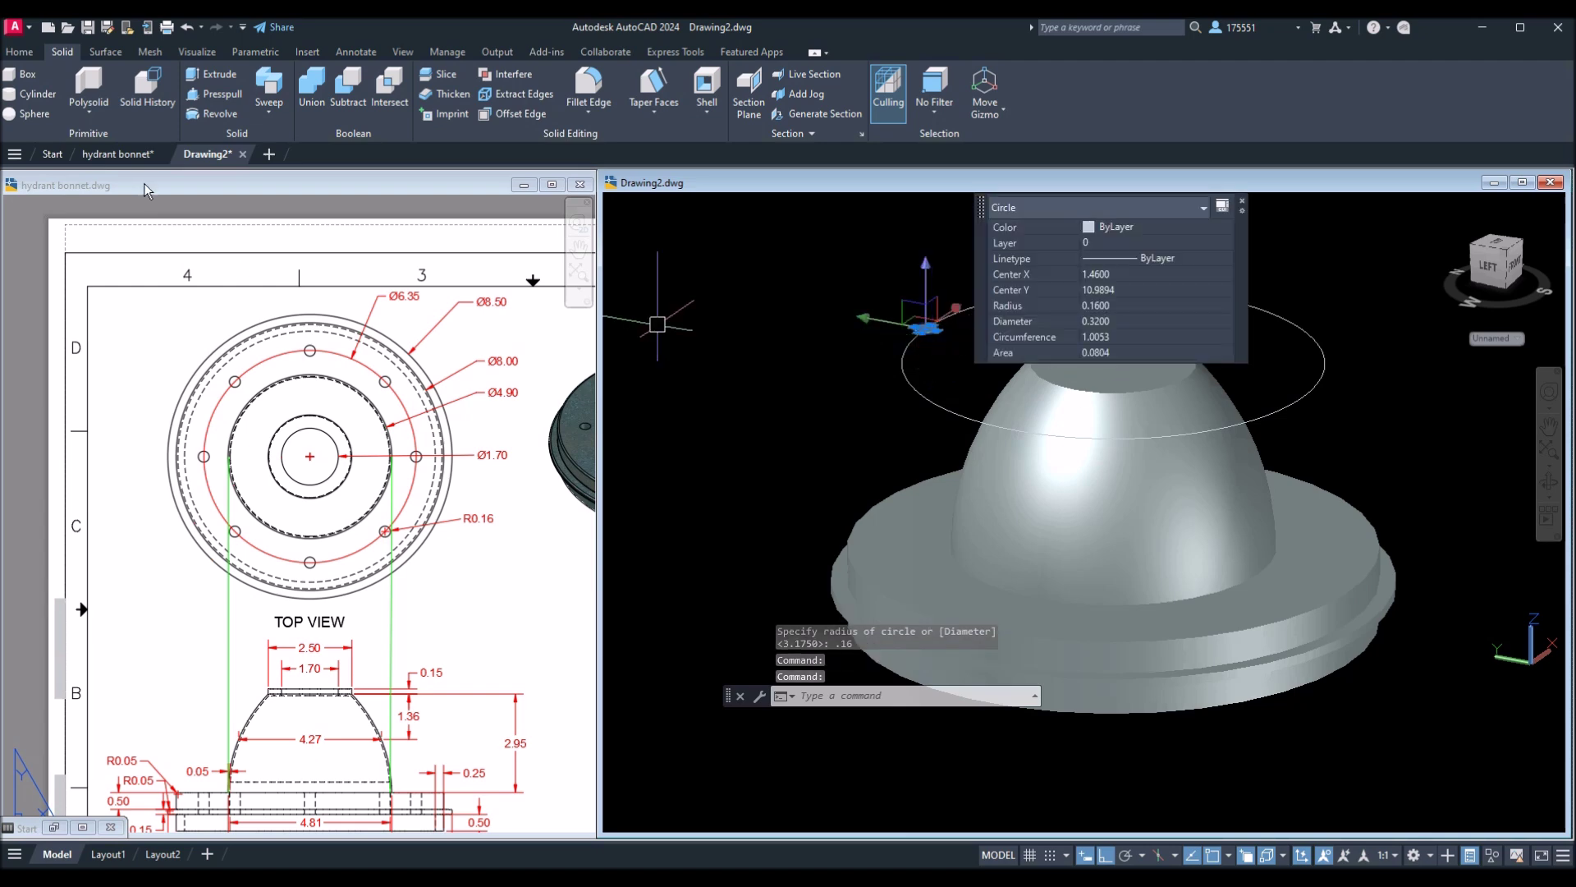
{"action": "left_click", "coordinate": [215, 74]}
{"action": "middle_click_drag", "start_coordinate": [855, 637], "coordinate": [873, 494]}
{"action": "middle_click_drag", "start_coordinate": [1111, 645], "coordinate": [1083, 671]}
{"action": "key", "text": "Return"}
Set the model to the top view and change its visual style to Shaded with edges.
{"action": "left_click", "coordinate": [649, 205]}
{"action": "left_click", "coordinate": [690, 251]}
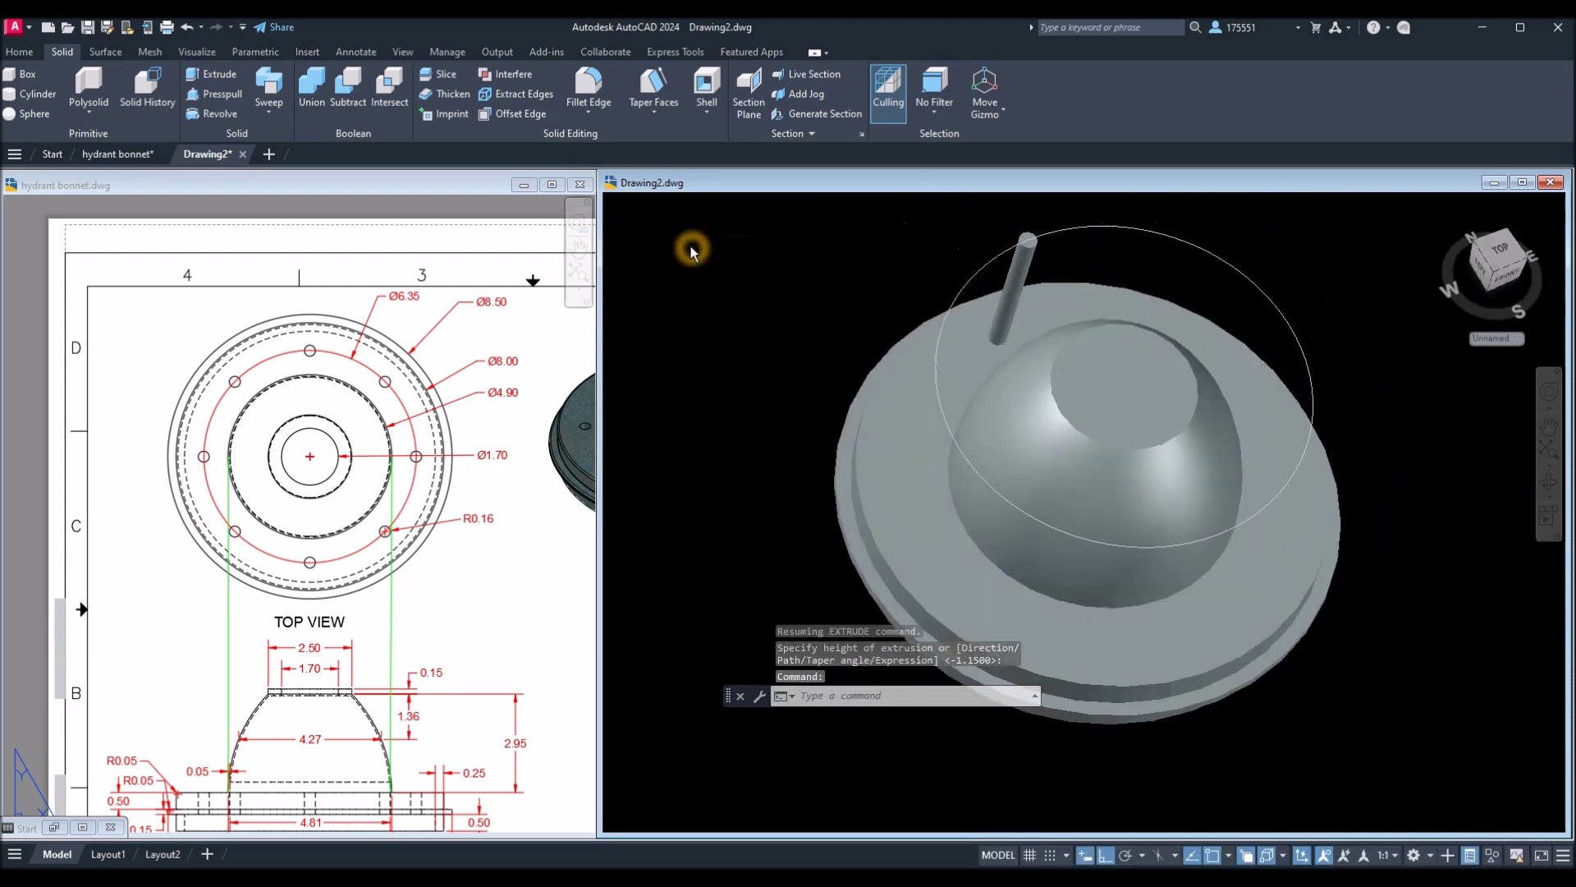
{"action": "left_click", "coordinate": [1095, 298]}
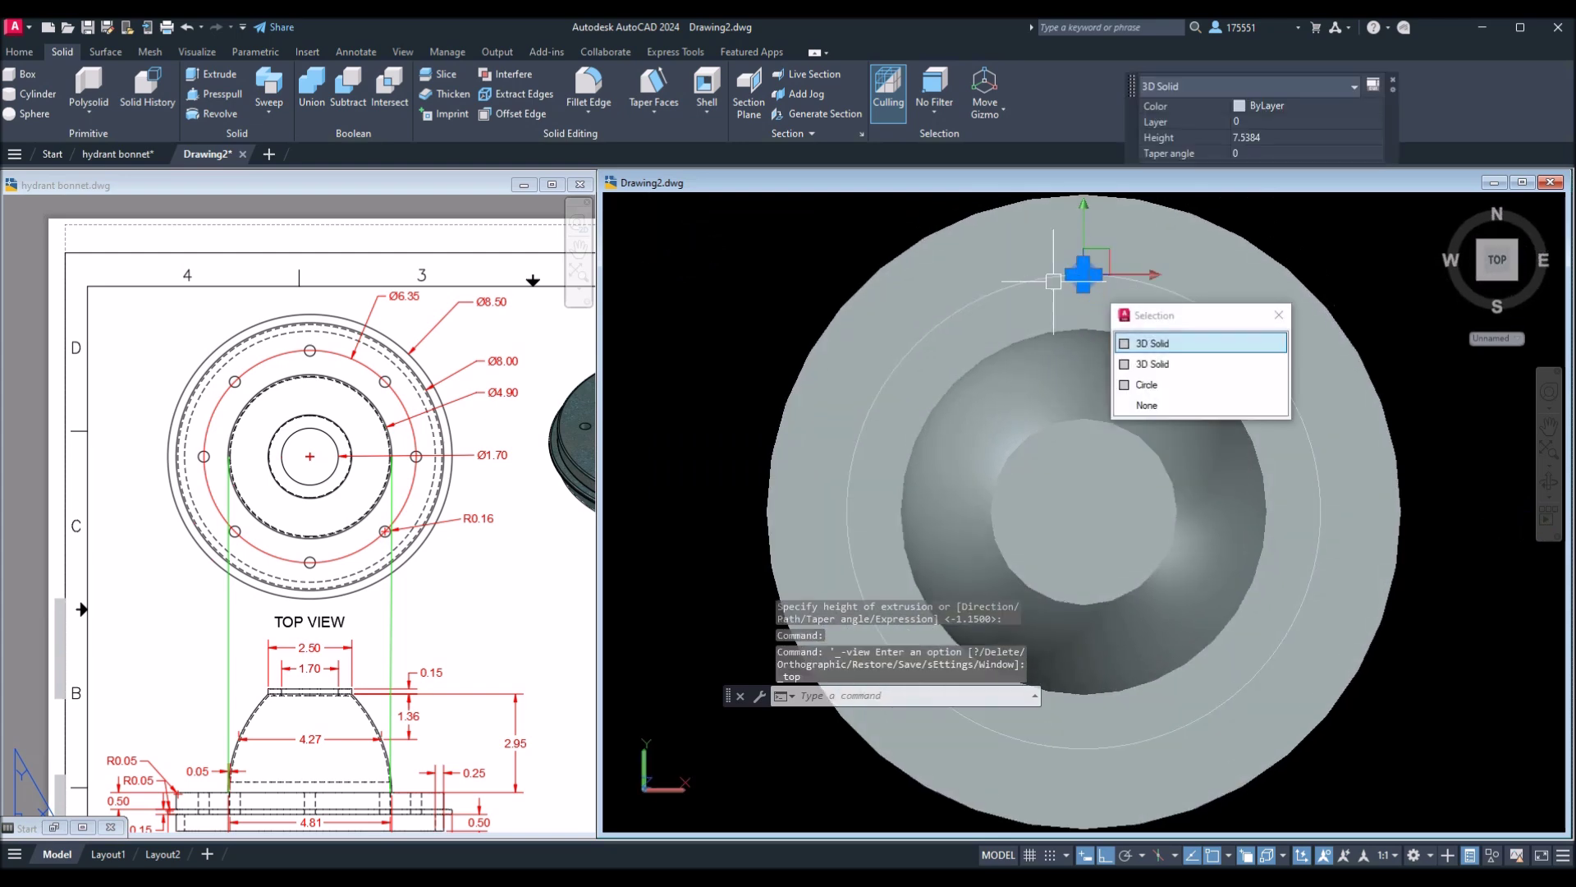
{"action": "key", "text": "Escape"}
{"action": "left_click", "coordinate": [688, 207]}
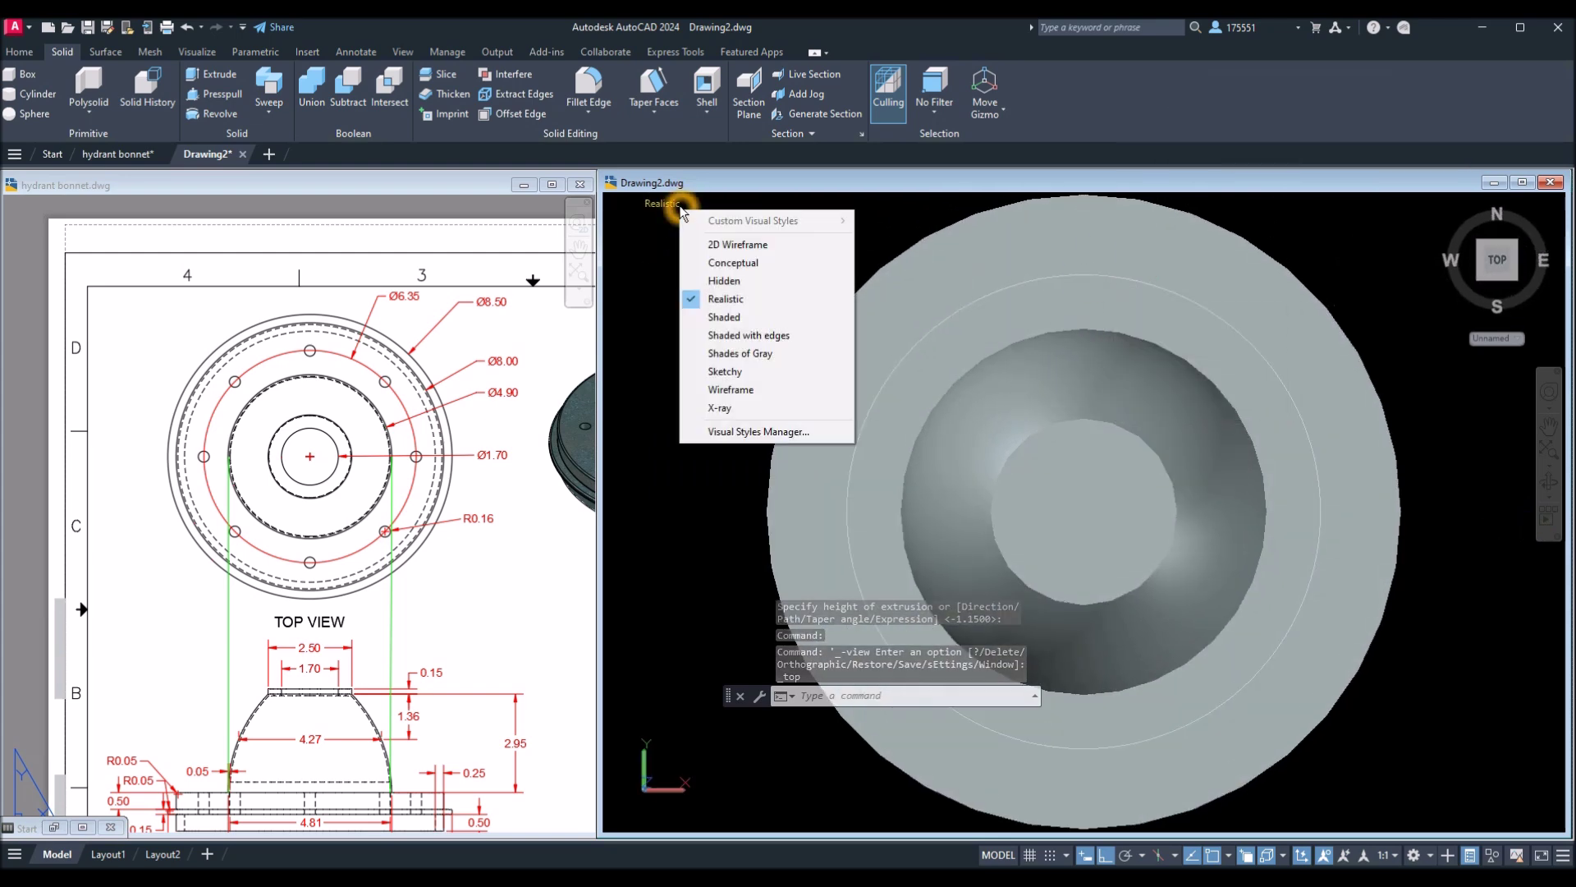
{"action": "left_click", "coordinate": [772, 327]}
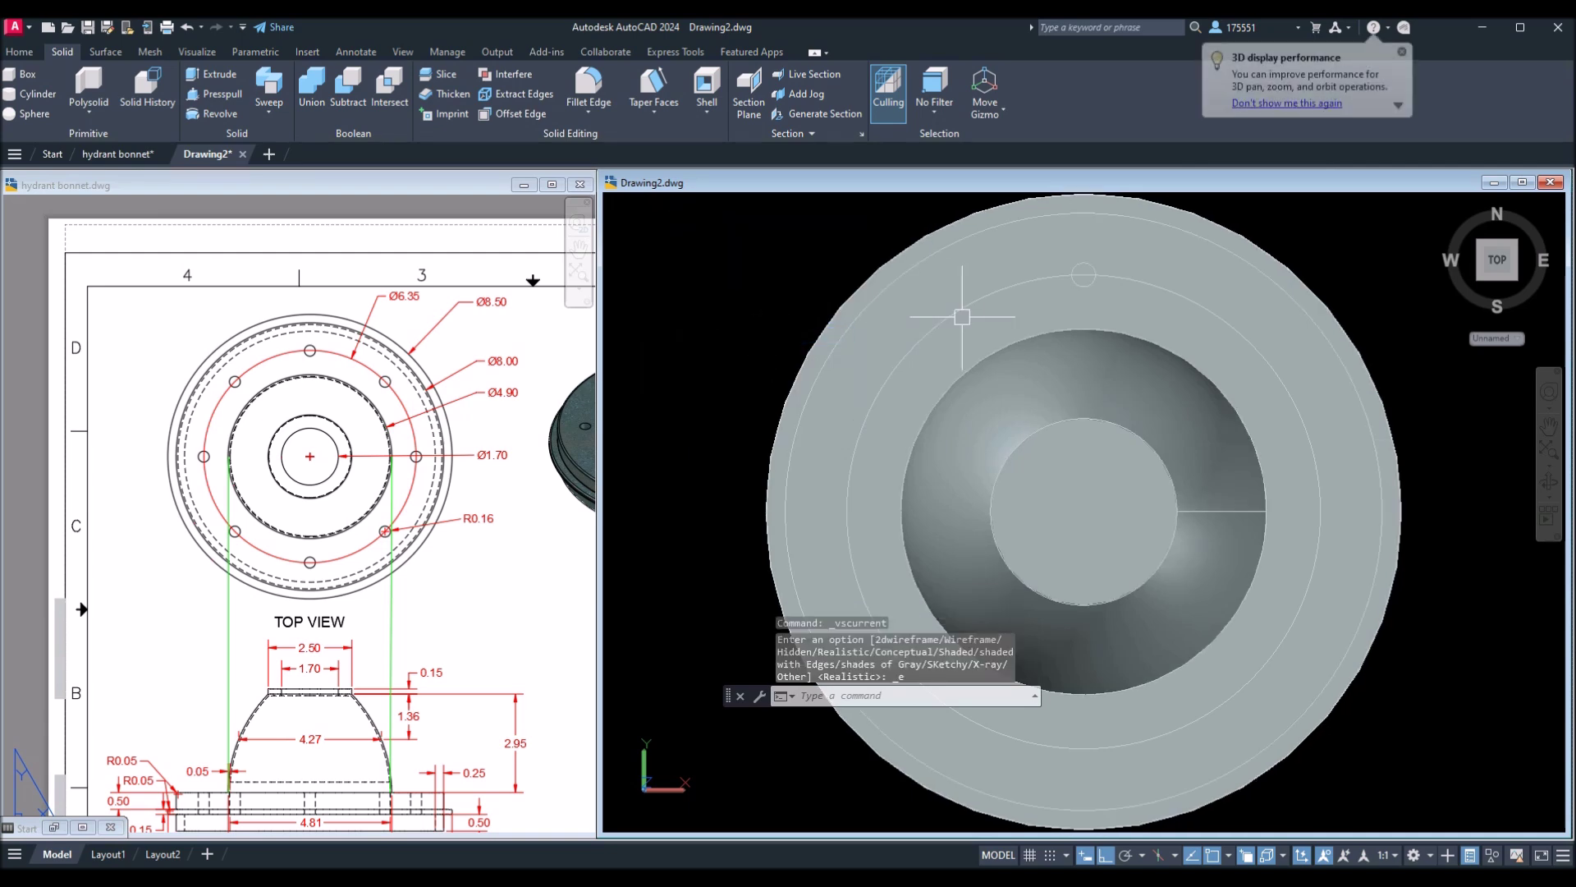
Create a polar array of the small cylinder with 8 items around the center of the dome.
{"action": "middle_click_drag", "start_coordinate": [958, 310], "coordinate": [898, 331]}
{"action": "type", "text": "AR"}
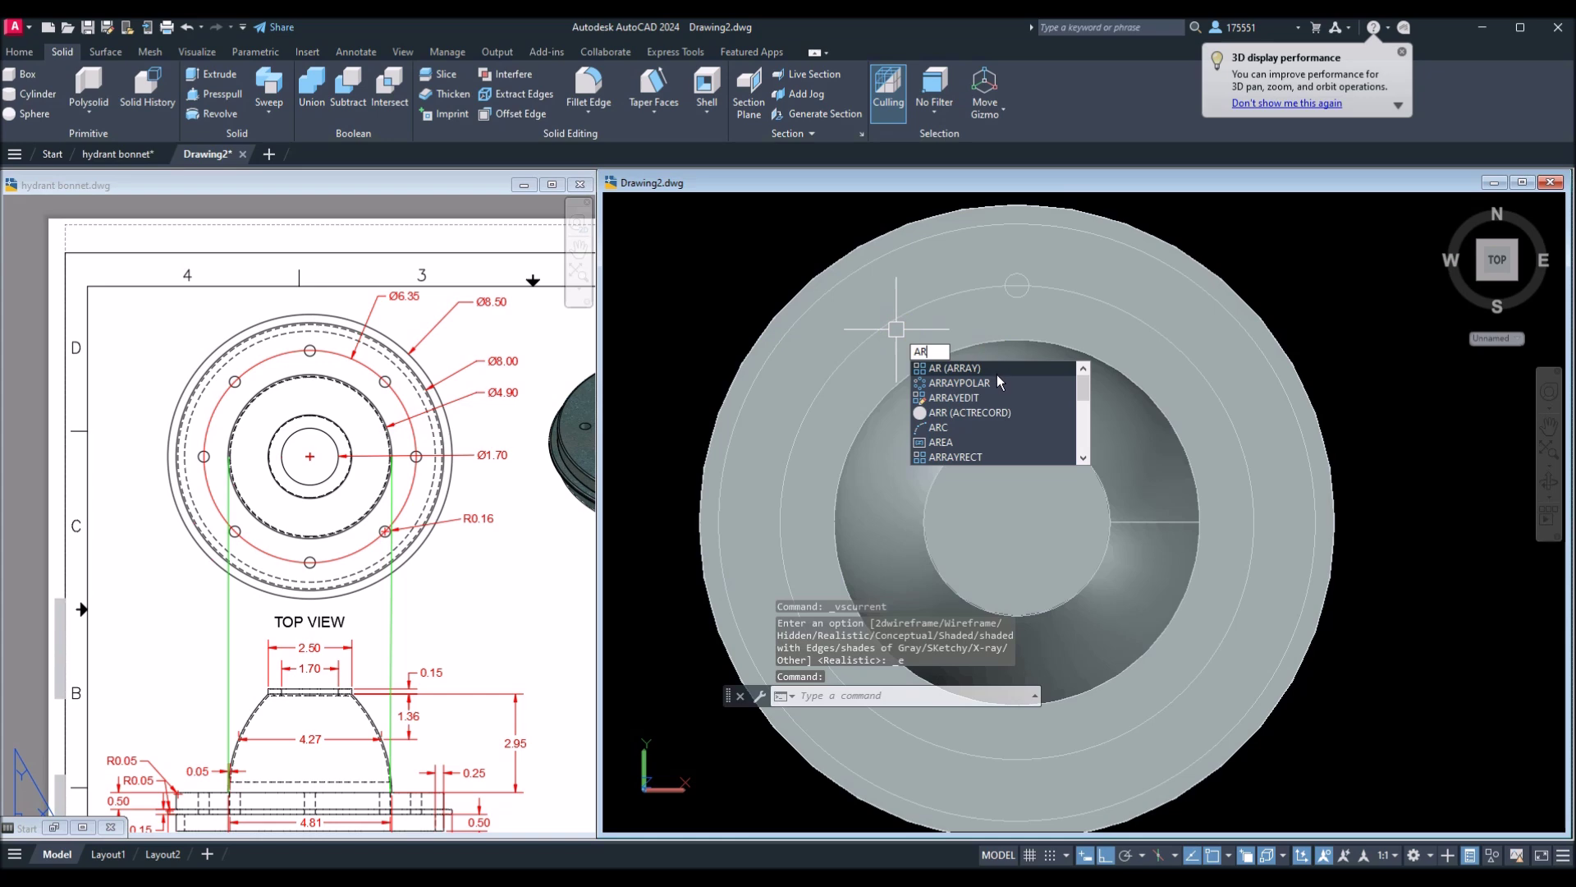
{"action": "key", "text": "Return"}
{"action": "left_click", "coordinate": [1024, 302]}
{"action": "right_click", "coordinate": [1287, 265]}
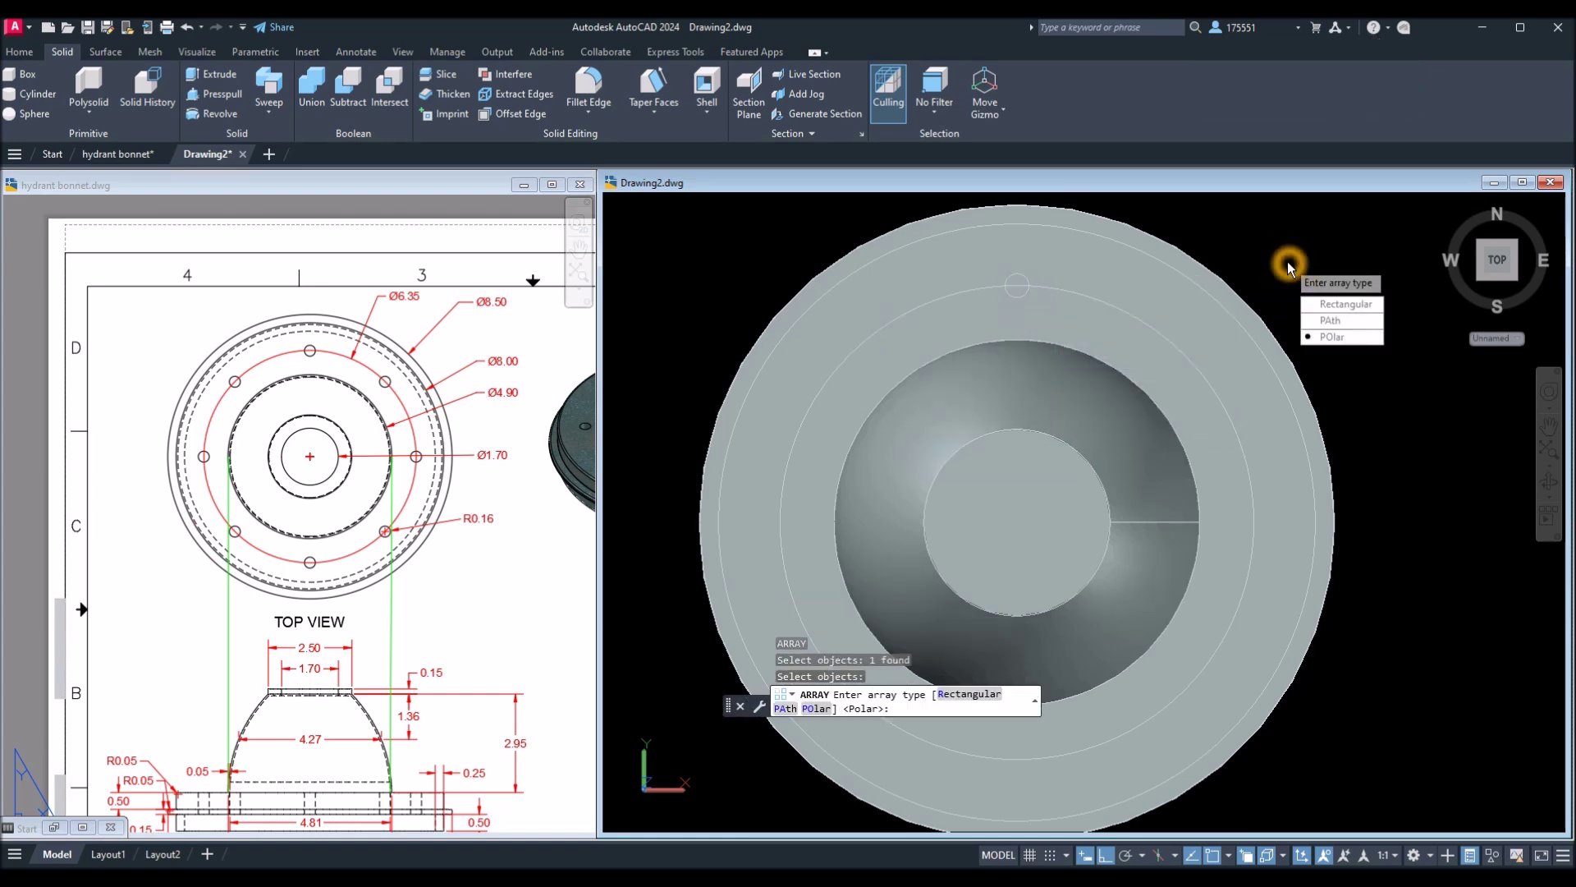
{"action": "left_click", "coordinate": [1333, 337]}
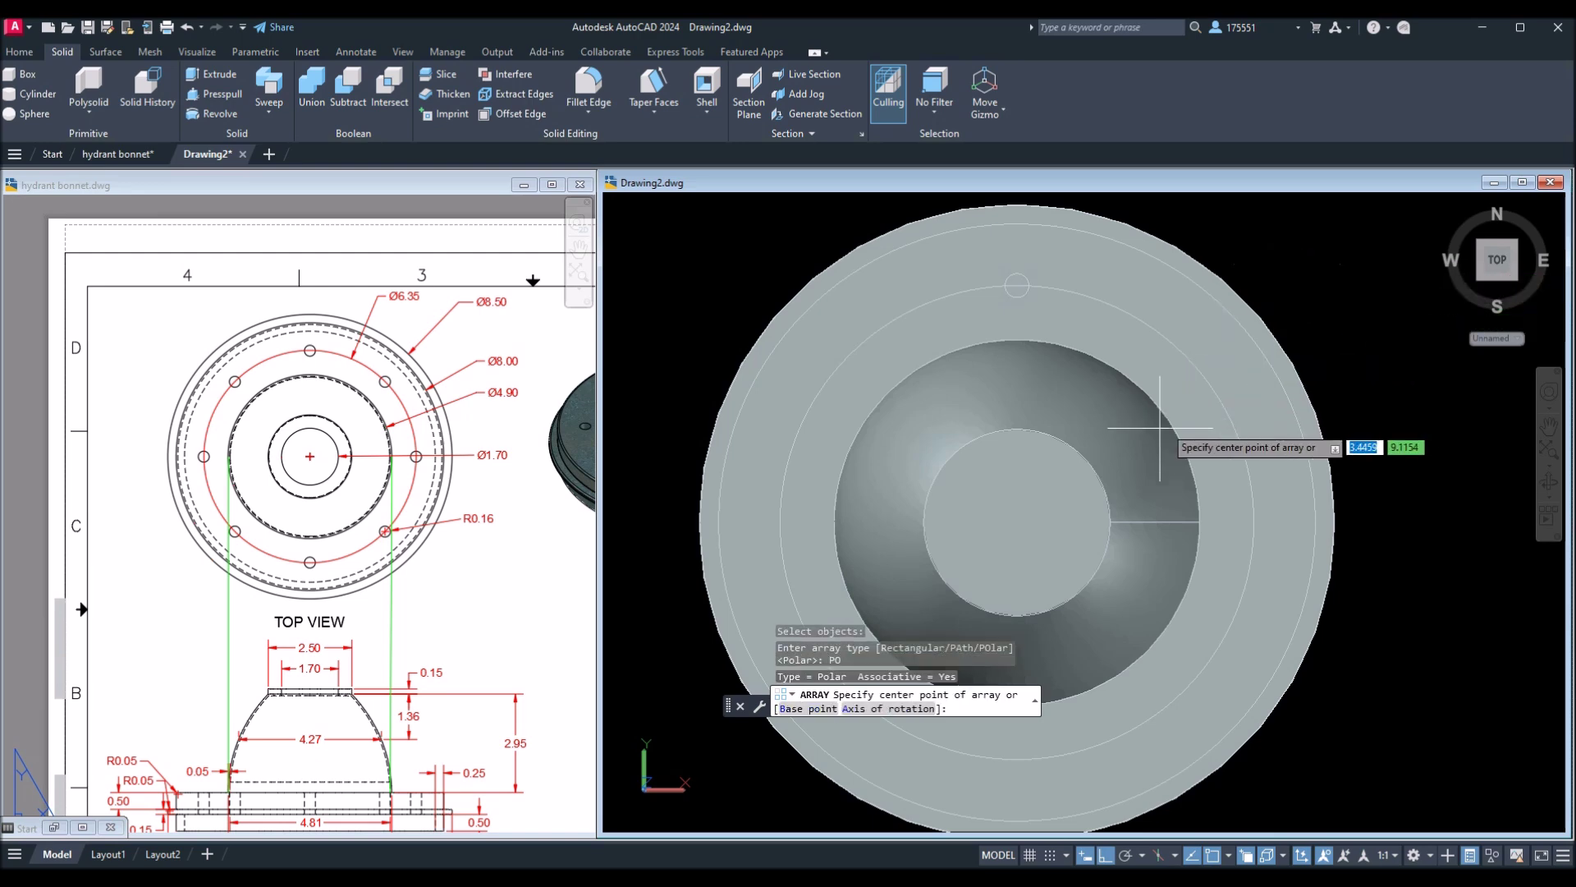
{"action": "left_click", "coordinate": [1018, 523]}
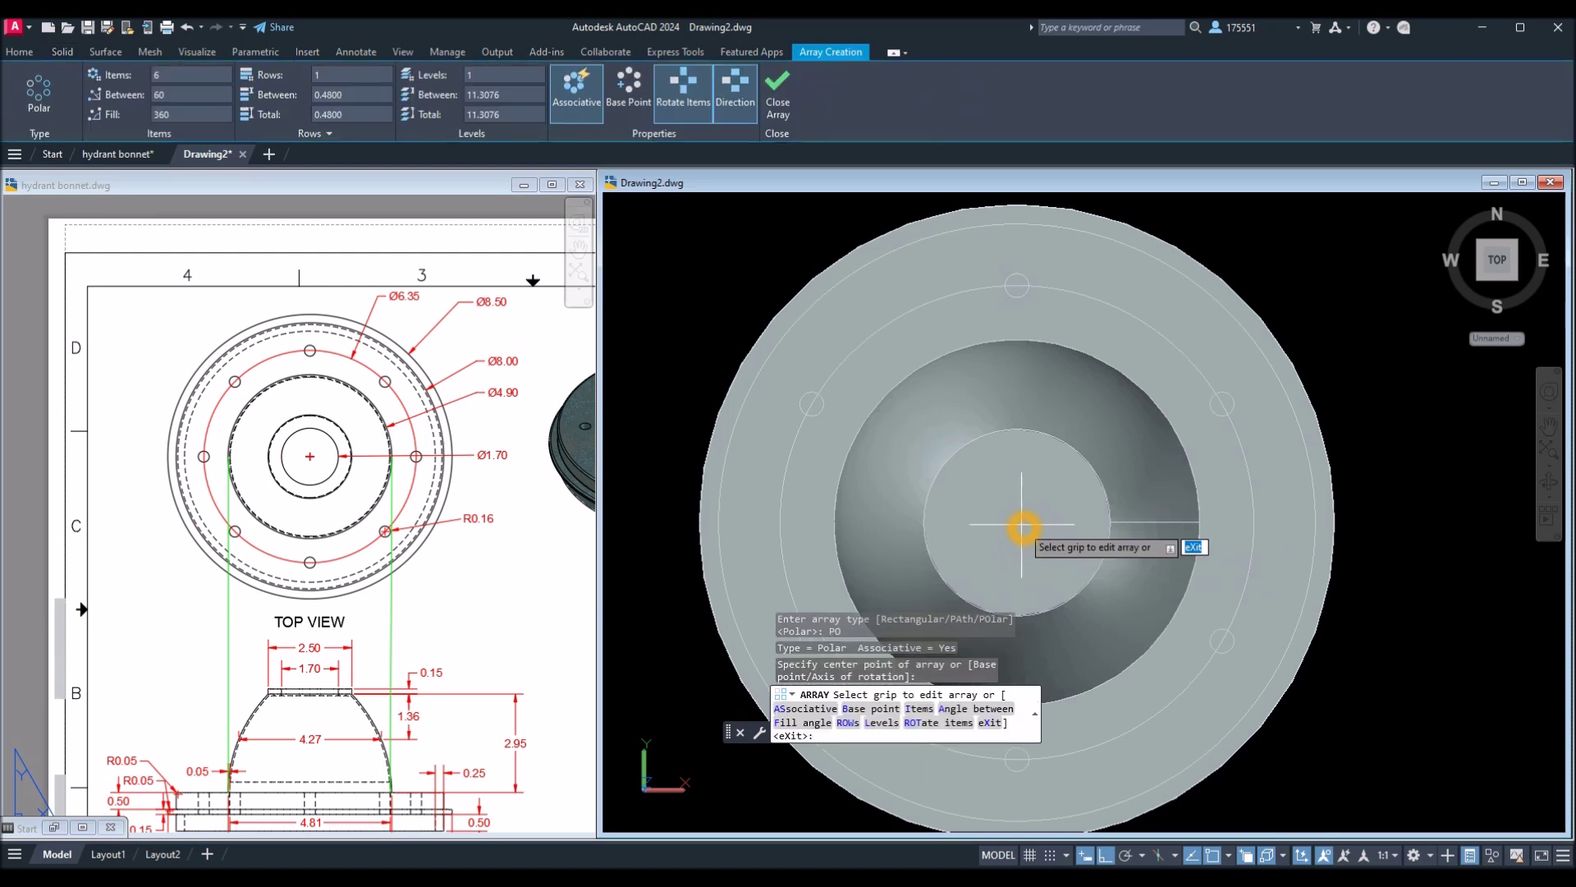
{"action": "right_click", "coordinate": [1022, 525]}
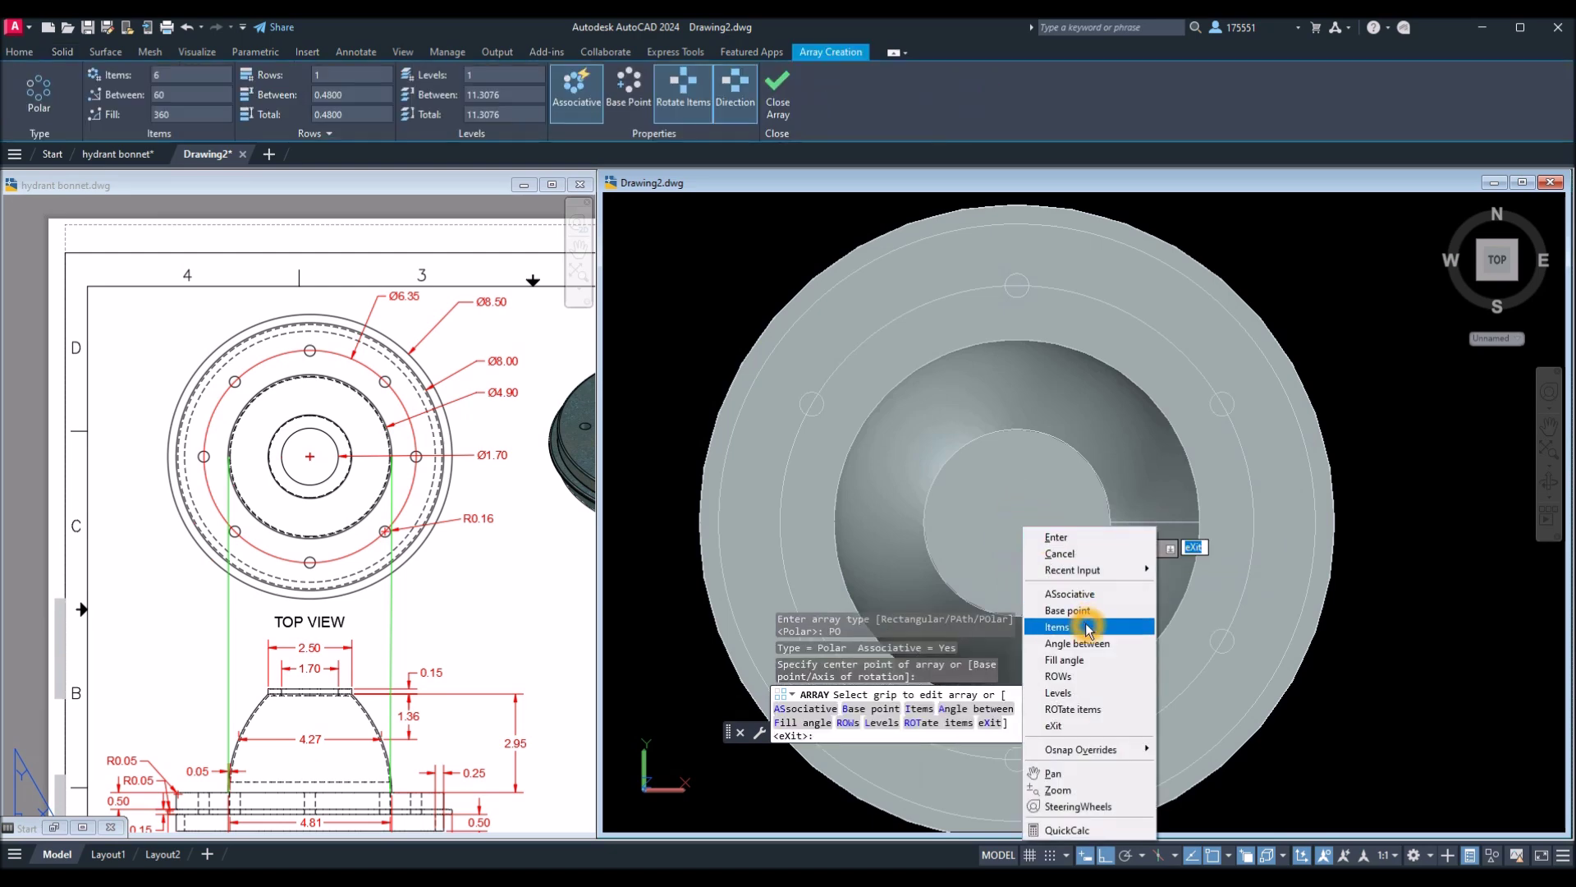
{"action": "left_click", "coordinate": [1058, 627]}
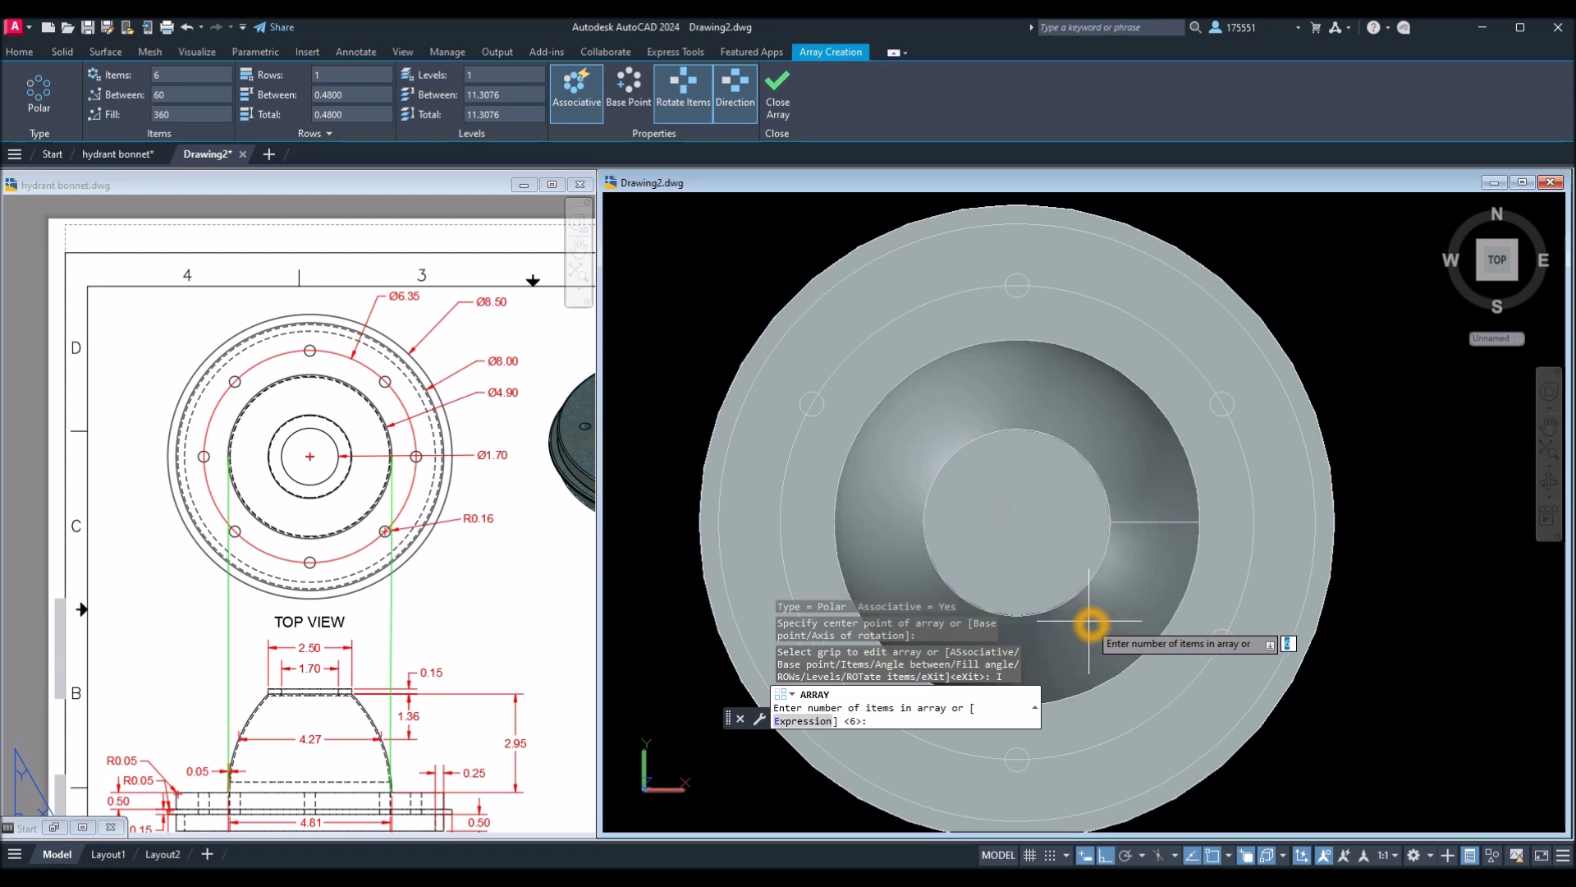
{"action": "key", "text": "Return"}
{"action": "key", "text": "Return"}
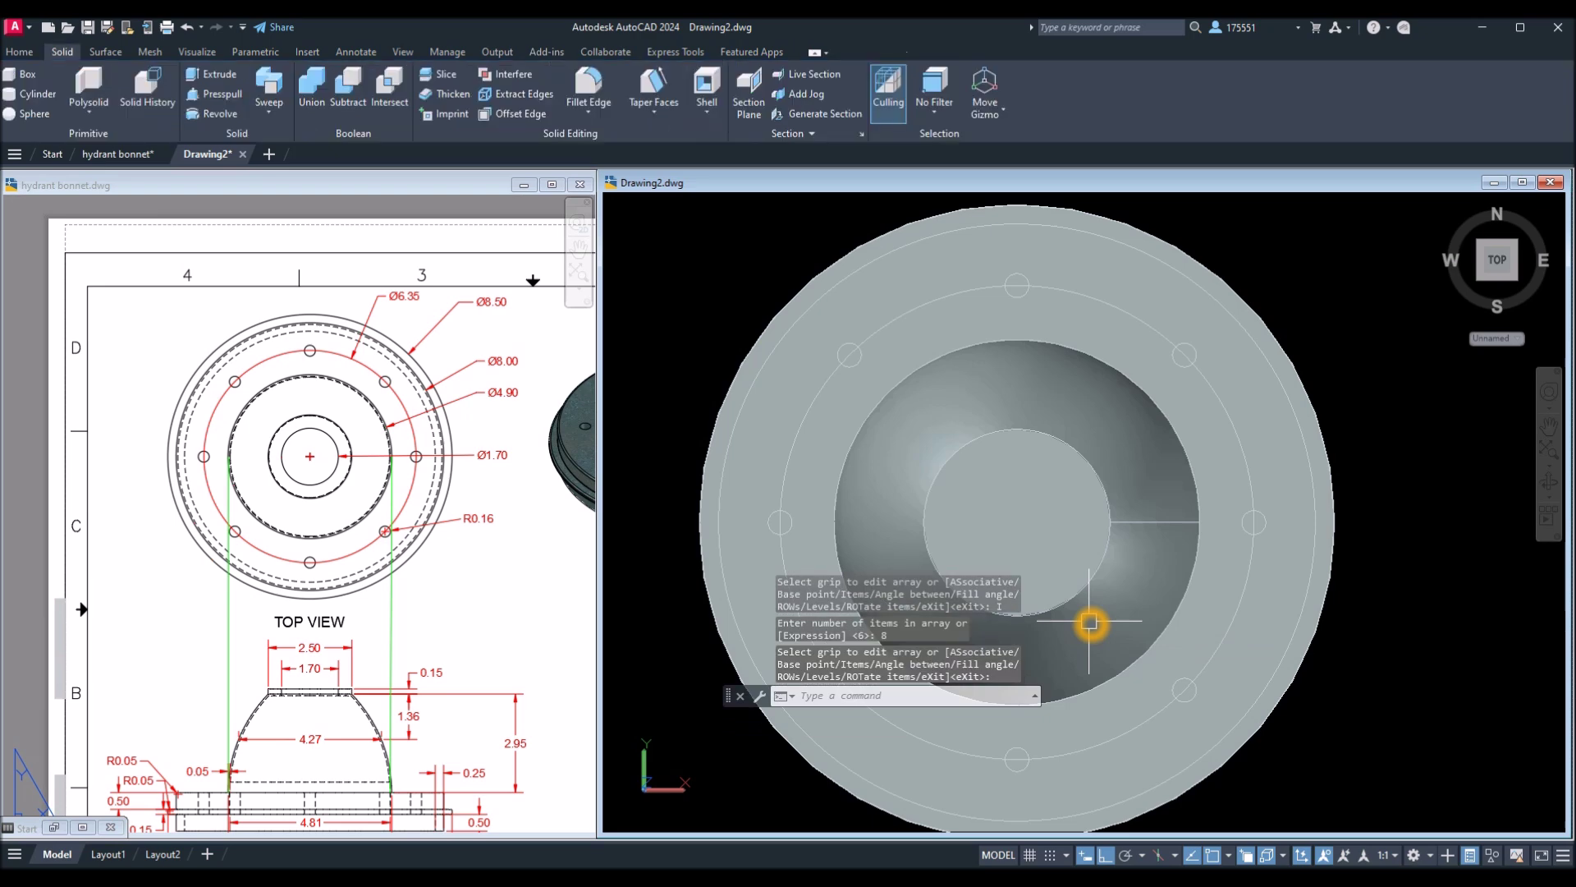
Inspect the polar array of cylinders in 3D where they pass through the flange, and check its properties.
{"action": "middle_click_drag", "start_coordinate": [1115, 587], "coordinate": [793, 403], "text": "shift"}
{"action": "left_click", "coordinate": [790, 403]}
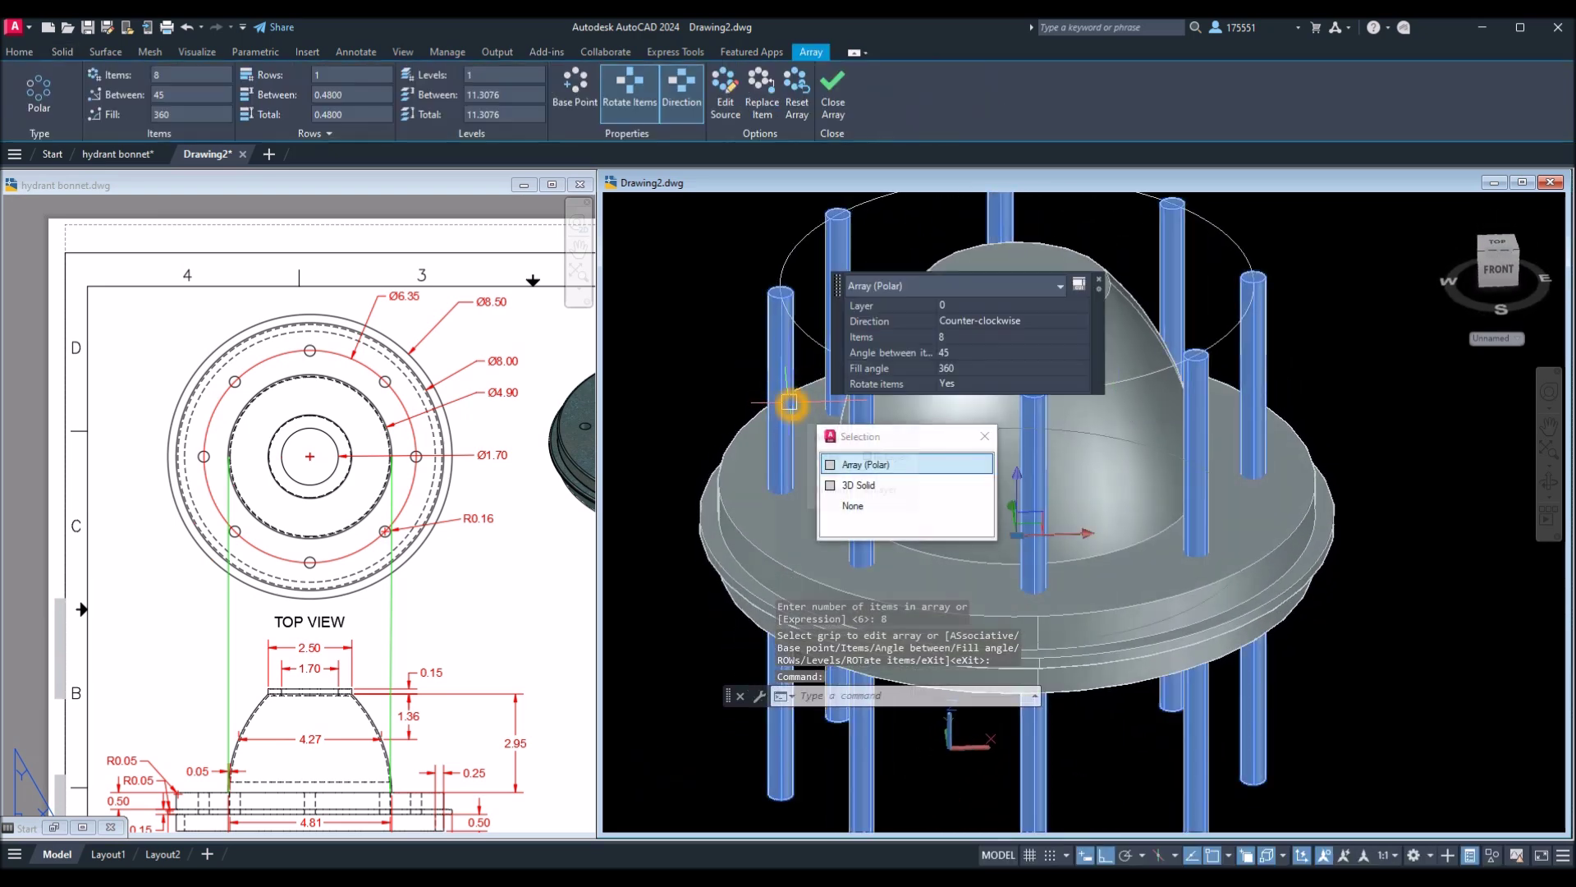
{"action": "key", "text": "Escape"}
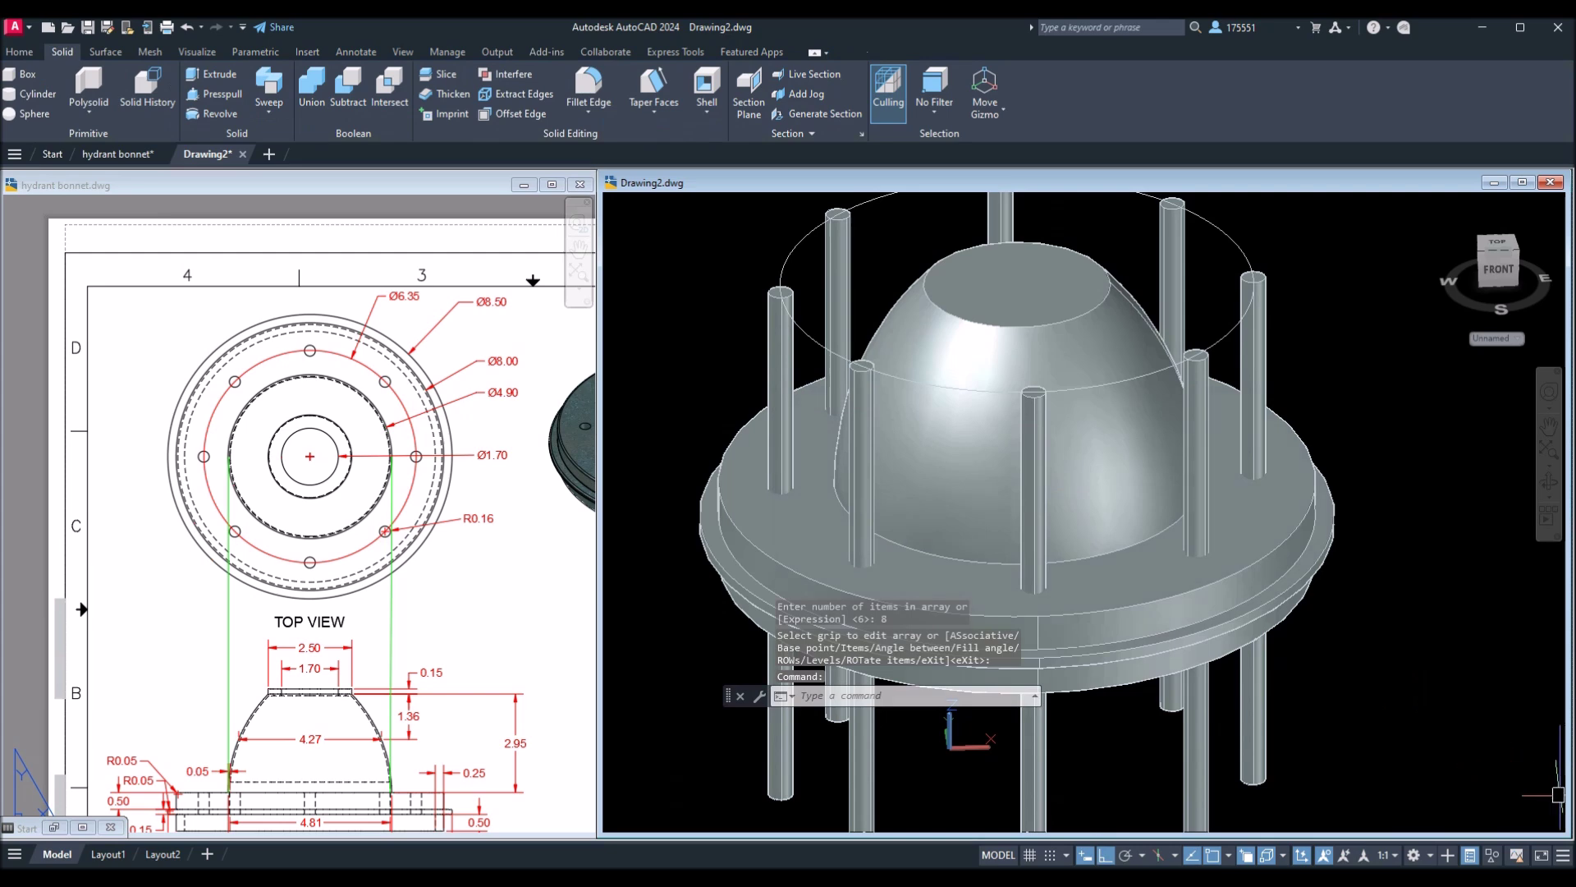
{"action": "left_click", "coordinate": [780, 320]}
{"action": "left_click", "coordinate": [711, 320]}
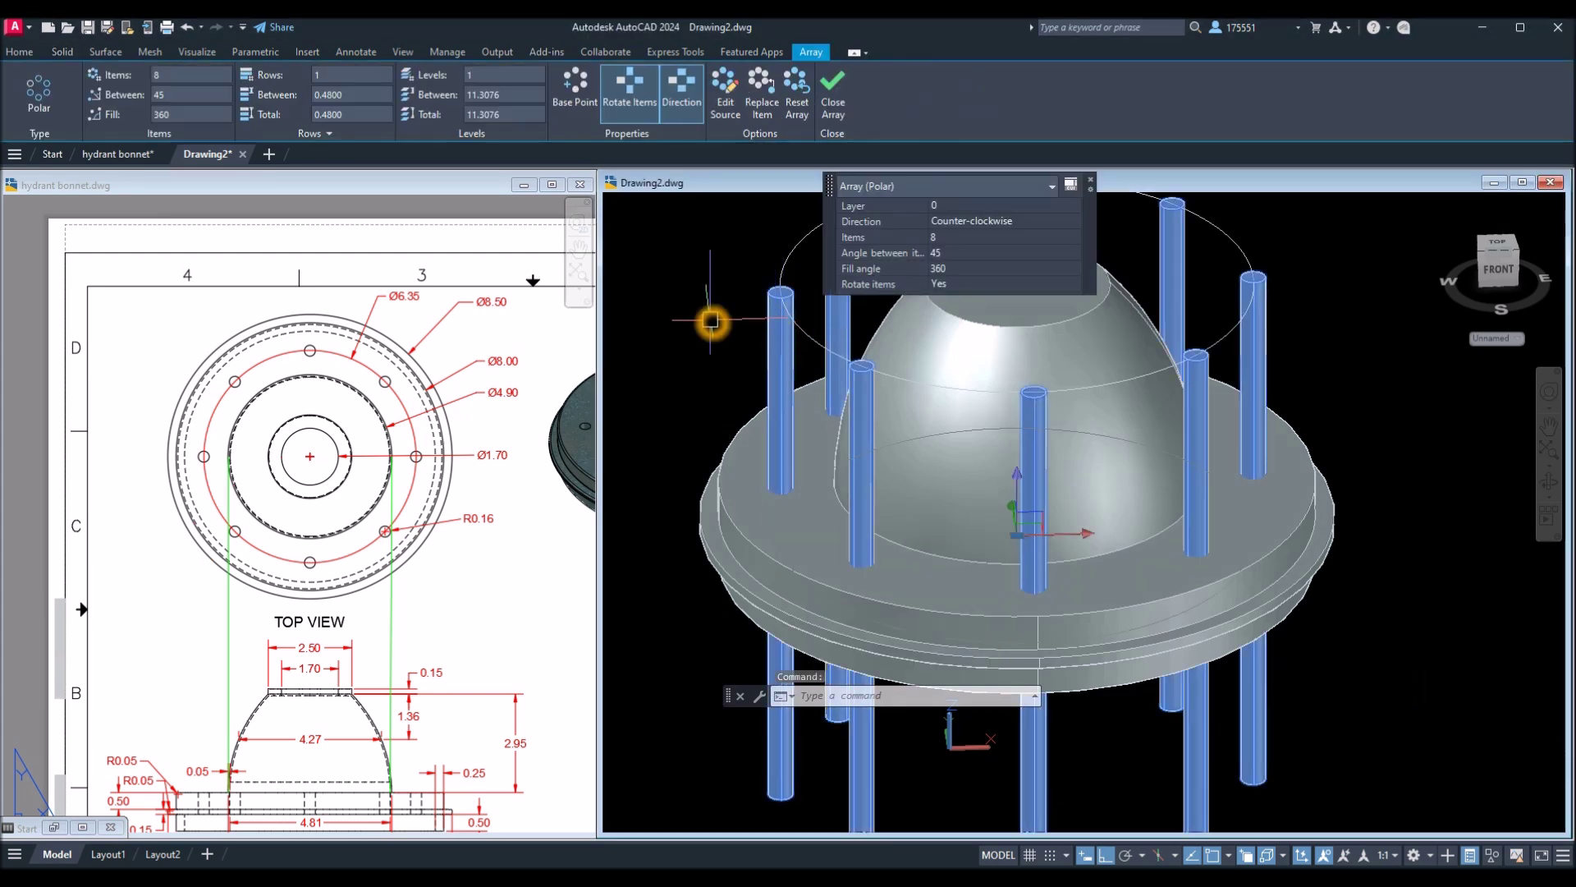
{"action": "key", "text": "Escape"}
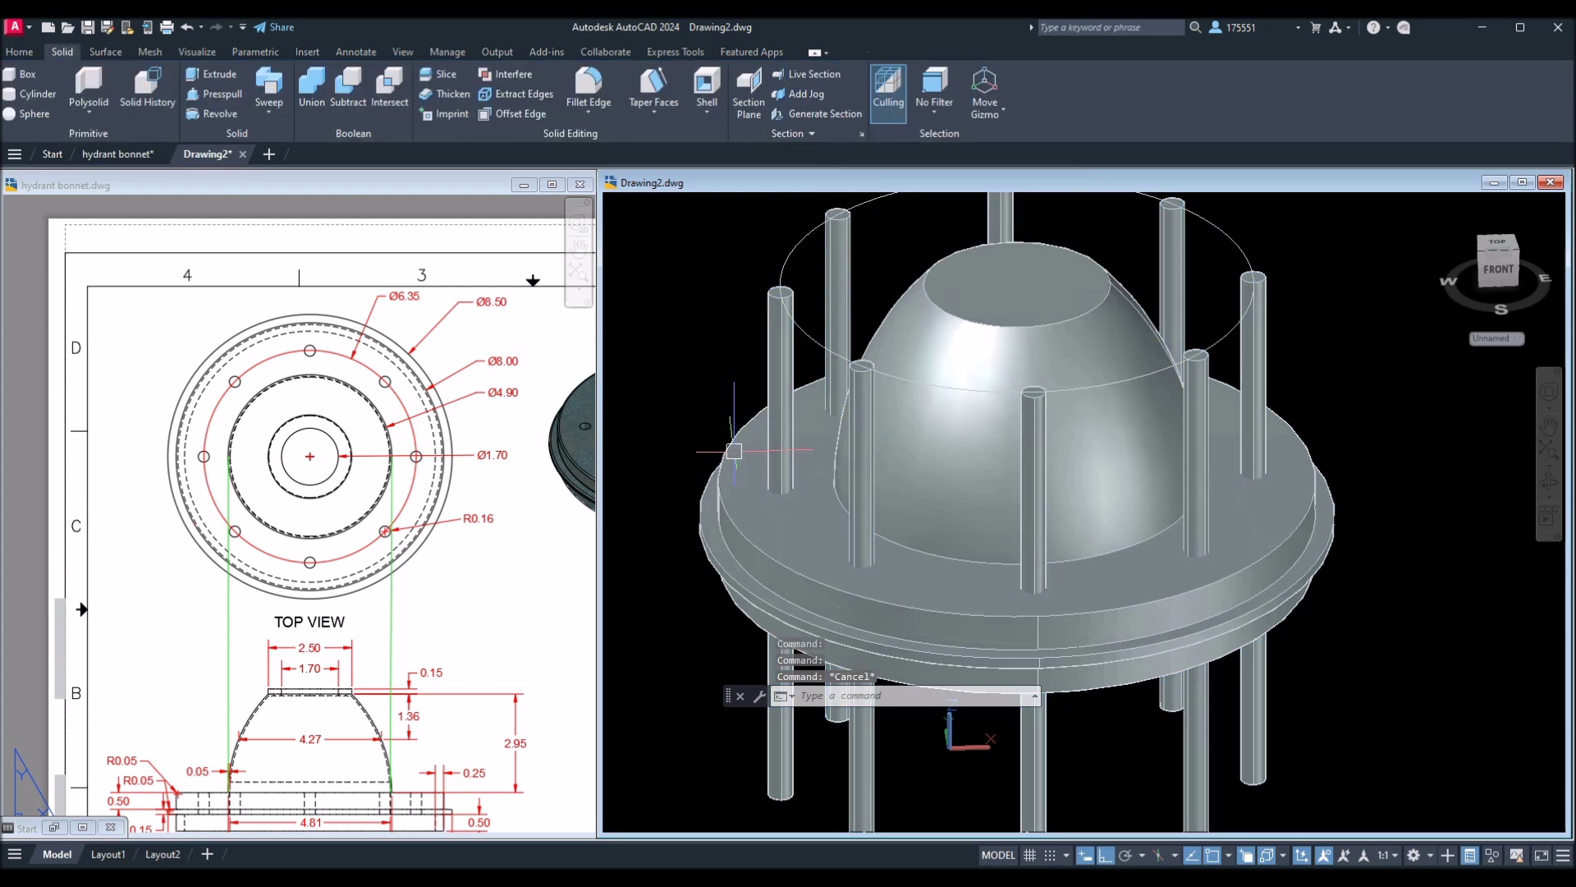
Explode the polar array of cylinders into separate solids and check one of them individually.
{"action": "left_click", "coordinate": [723, 472]}
{"action": "key", "text": "Escape"}
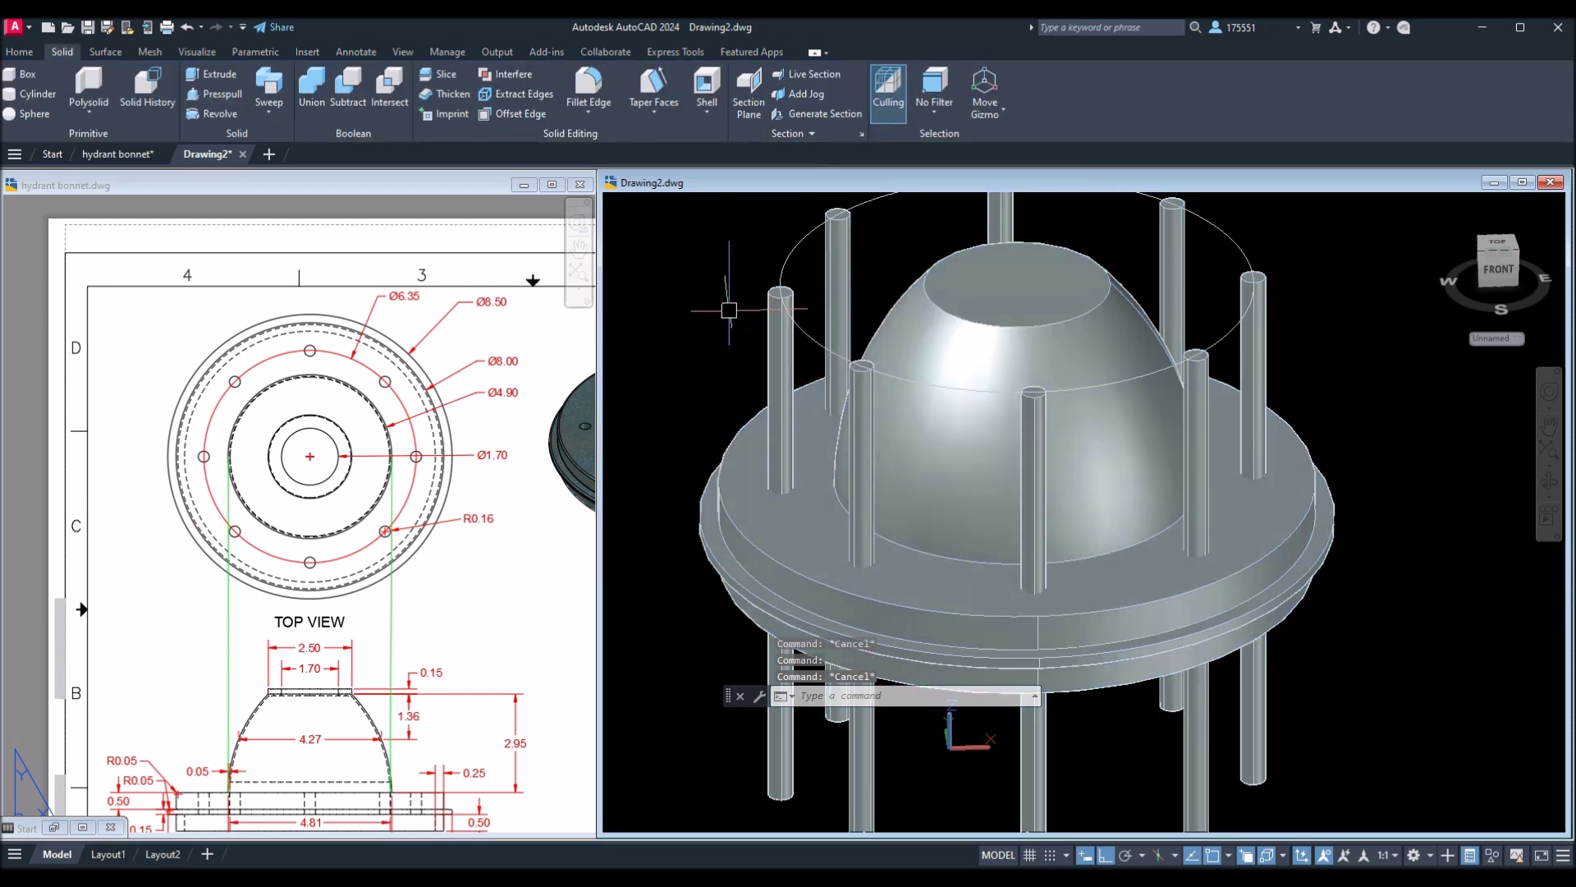
{"action": "type", "text": "x"}
{"action": "key", "text": "Return"}
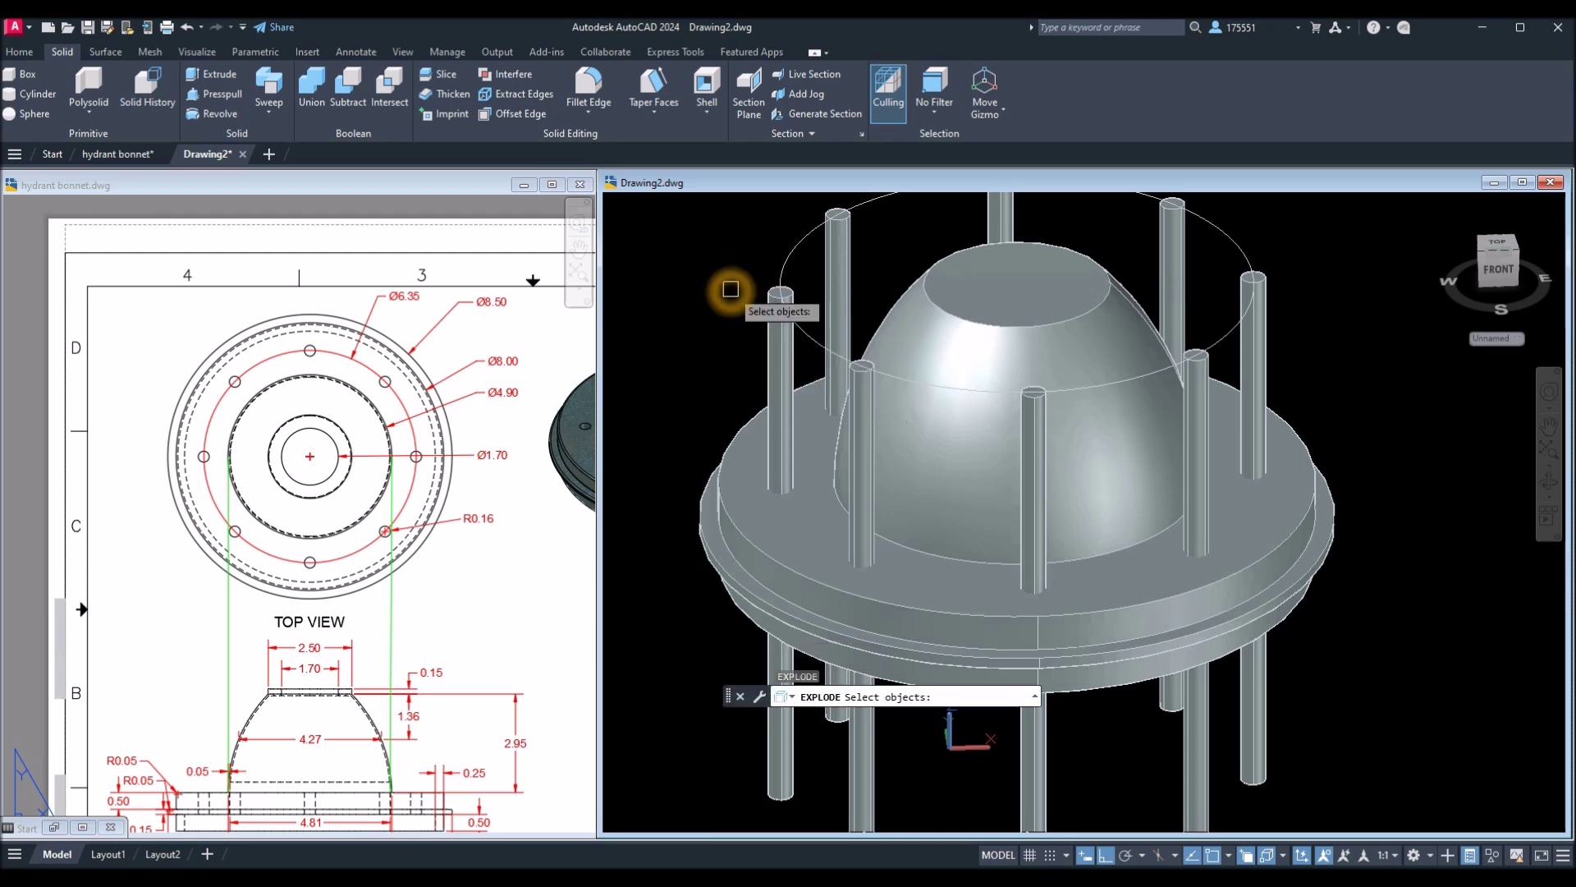
{"action": "left_click", "coordinate": [778, 329]}
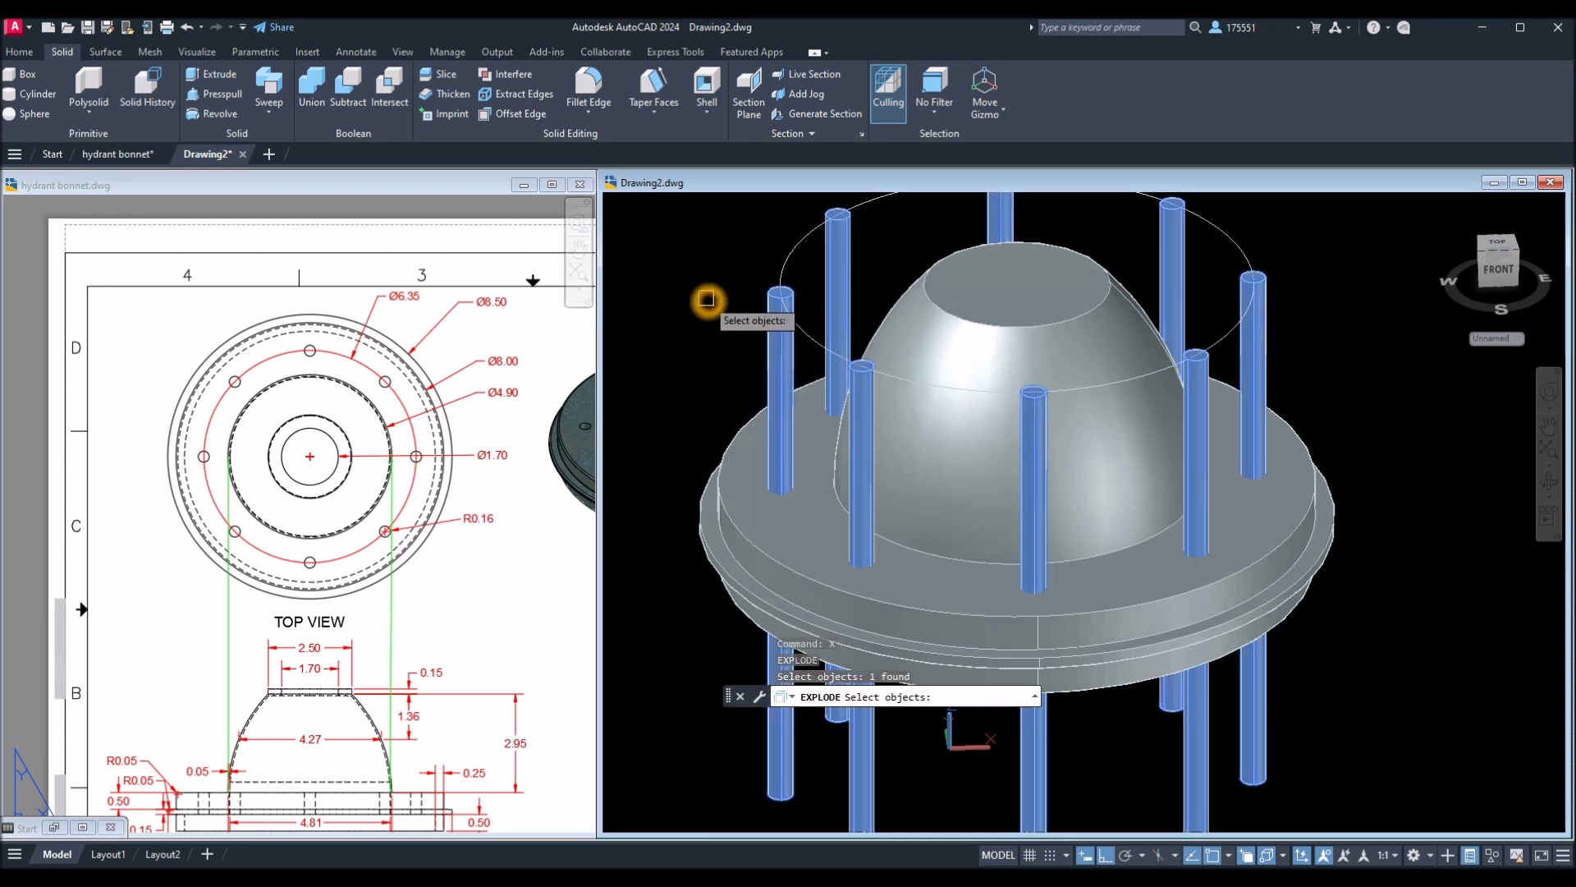
{"action": "key", "text": "Return"}
{"action": "left_click", "coordinate": [776, 320]}
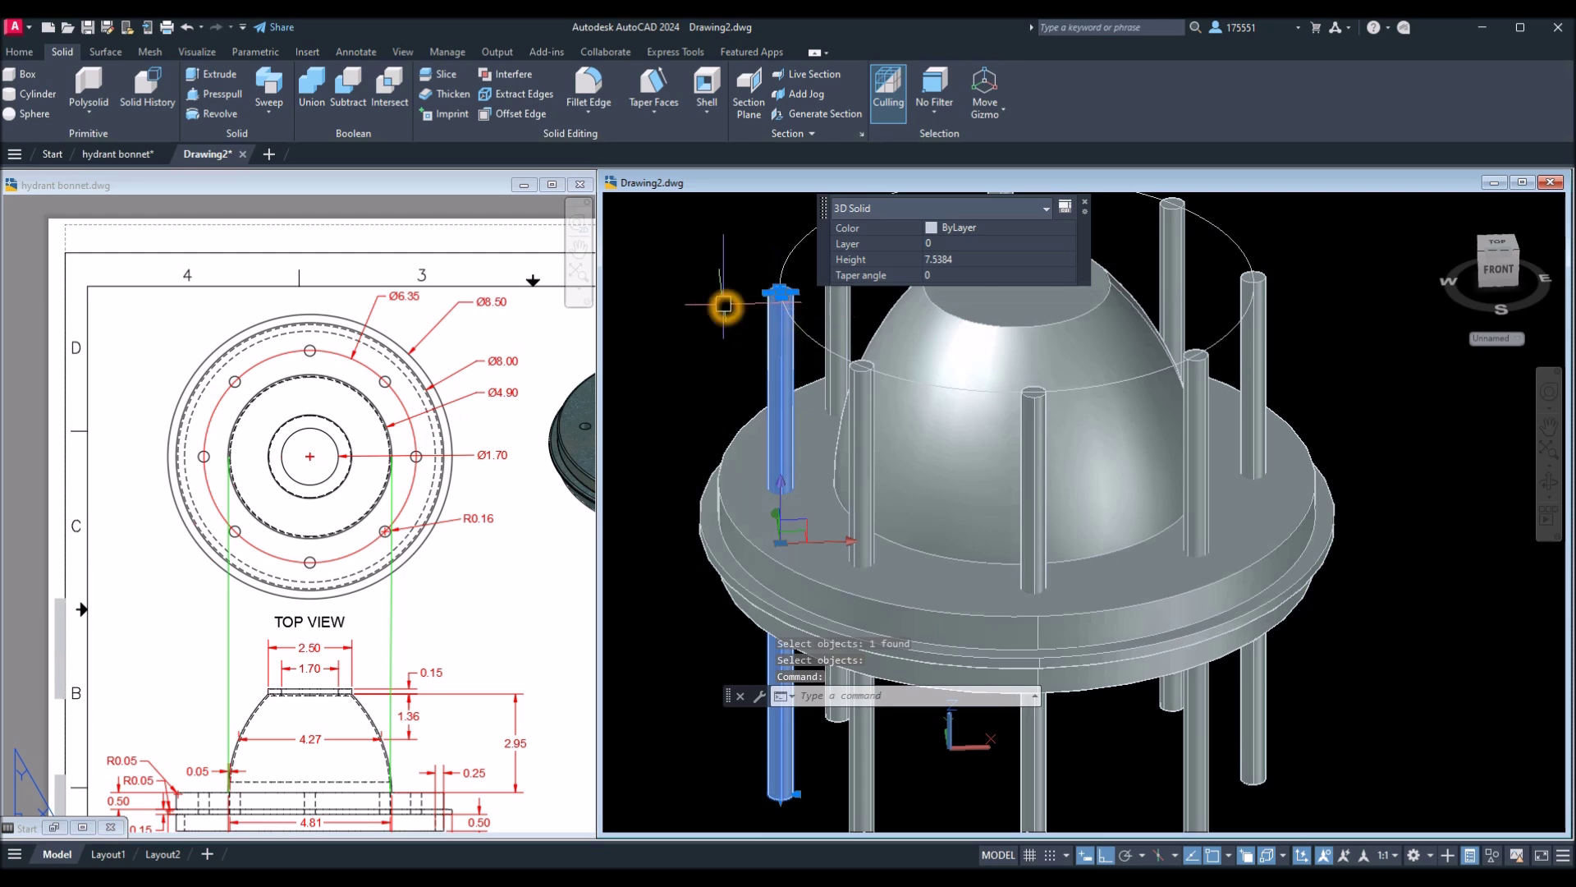
{"action": "key", "text": "Escape"}
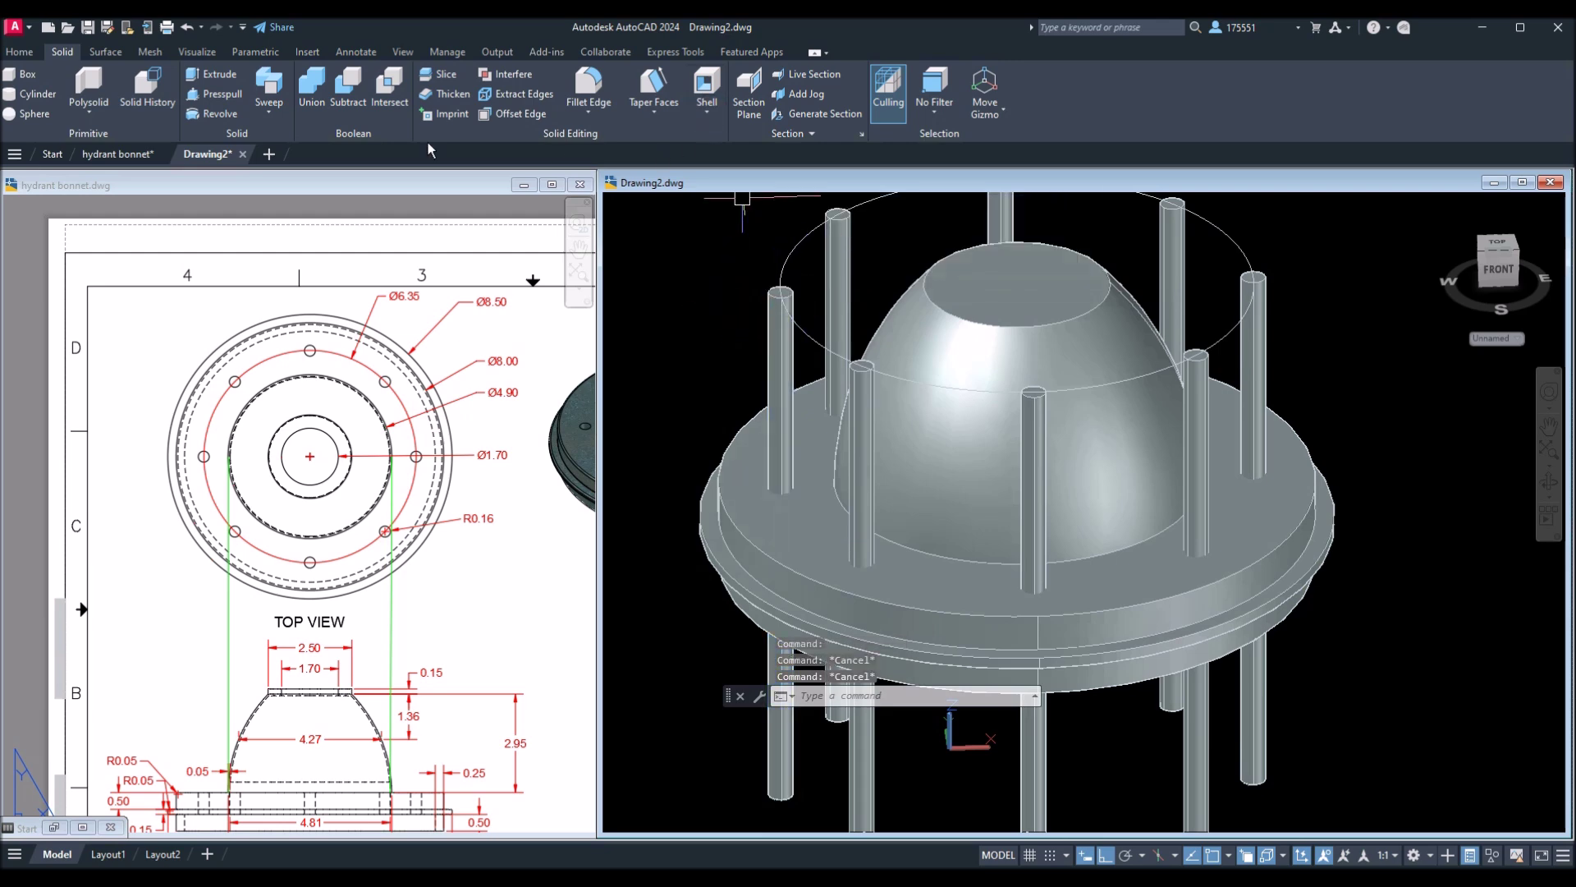
Subtract all eight cylinders from the bonnet body to cut the bolt holes through the flange.
{"action": "left_click", "coordinate": [18, 52]}
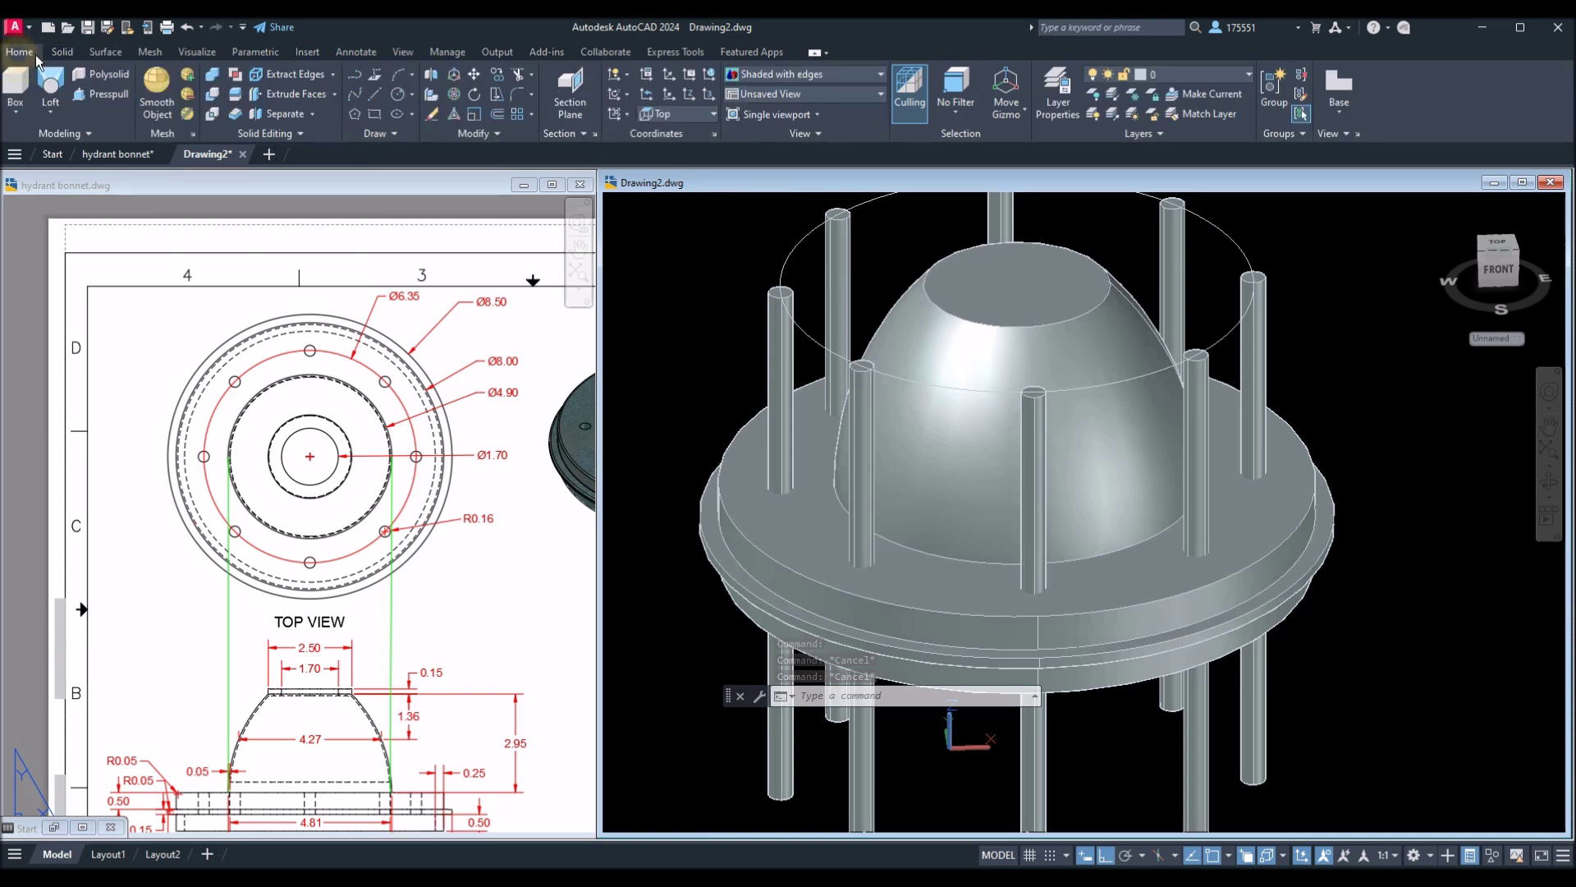
{"action": "left_click", "coordinate": [215, 95]}
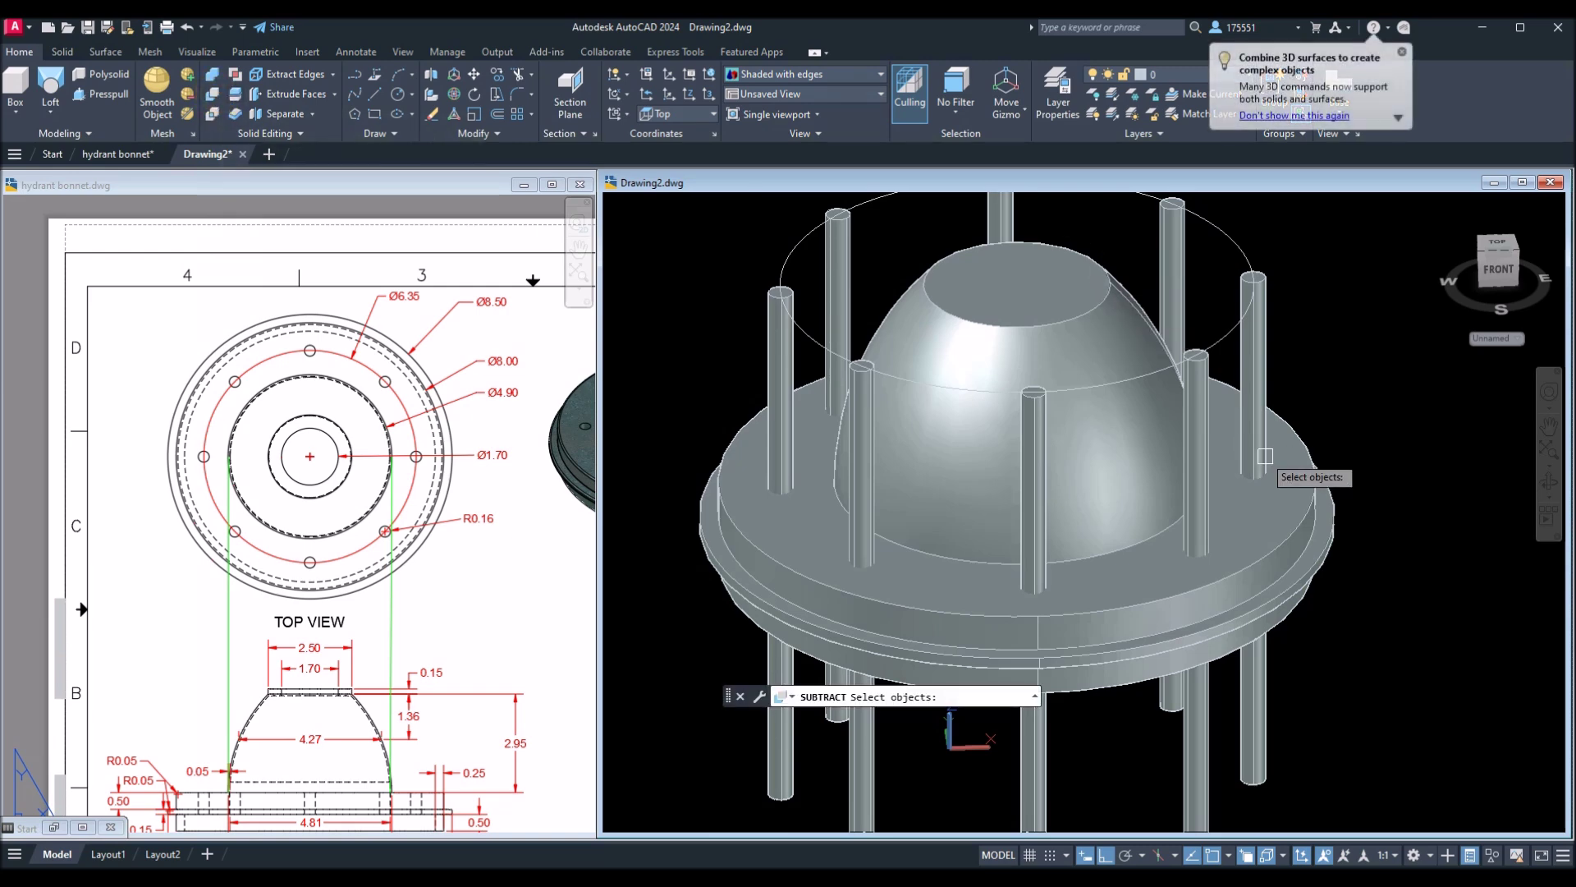
{"action": "left_click", "coordinate": [1312, 496]}
{"action": "key", "text": "Return"}
{"action": "left_click", "coordinate": [1260, 370]}
{"action": "left_click", "coordinate": [1181, 243]}
{"action": "left_click", "coordinate": [1001, 207]}
{"action": "left_click", "coordinate": [844, 249]}
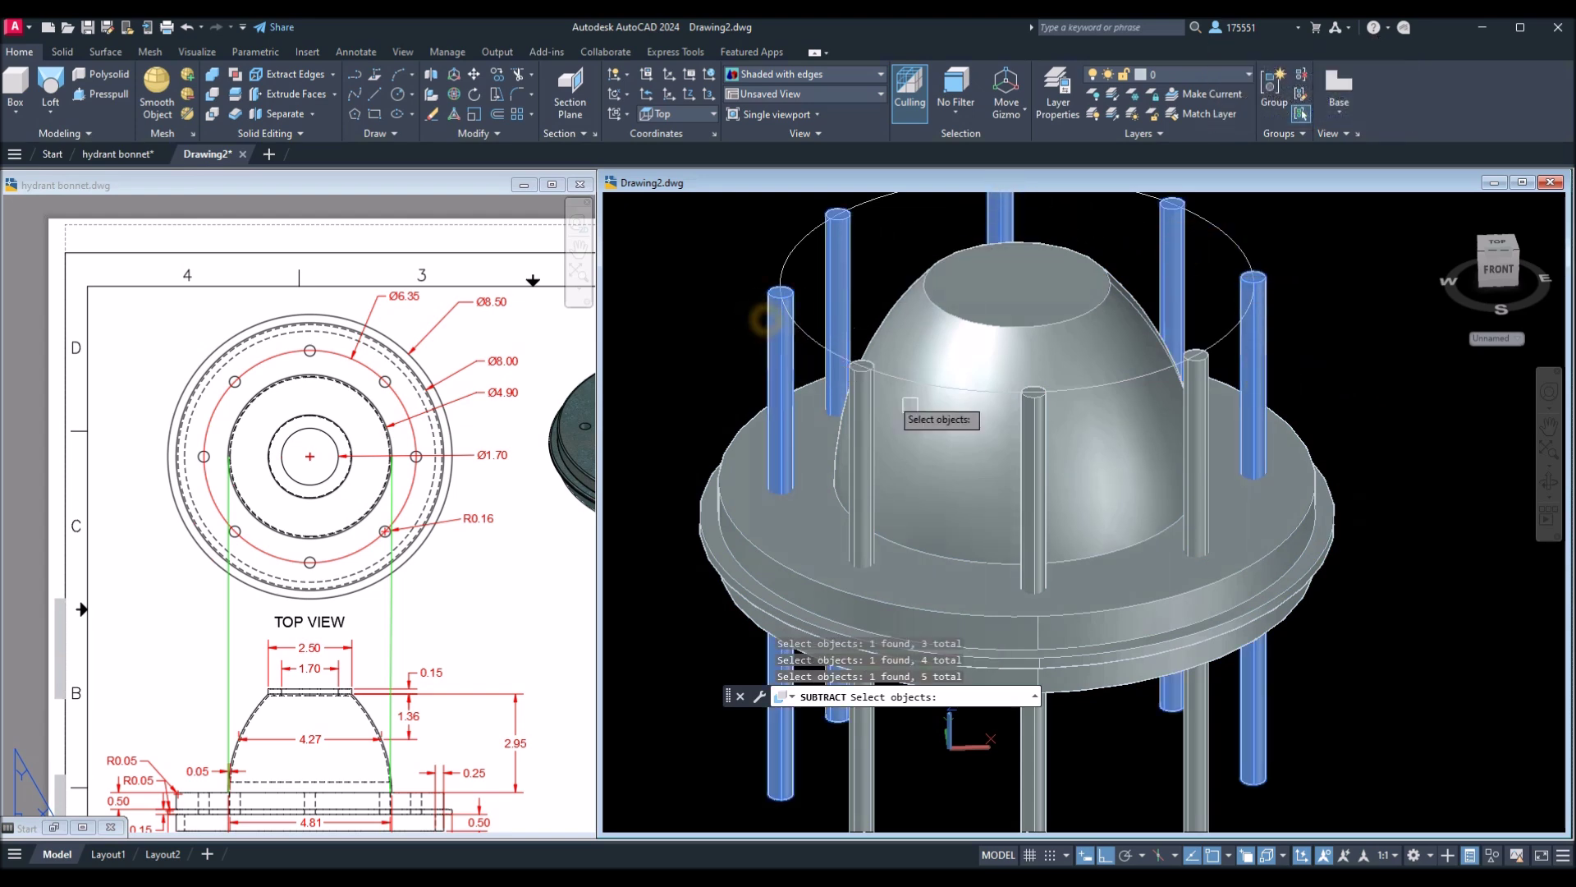
{"action": "left_click", "coordinate": [864, 430]}
{"action": "left_click", "coordinate": [990, 455]}
{"action": "left_click", "coordinate": [981, 501]}
{"action": "left_click", "coordinate": [1213, 421]}
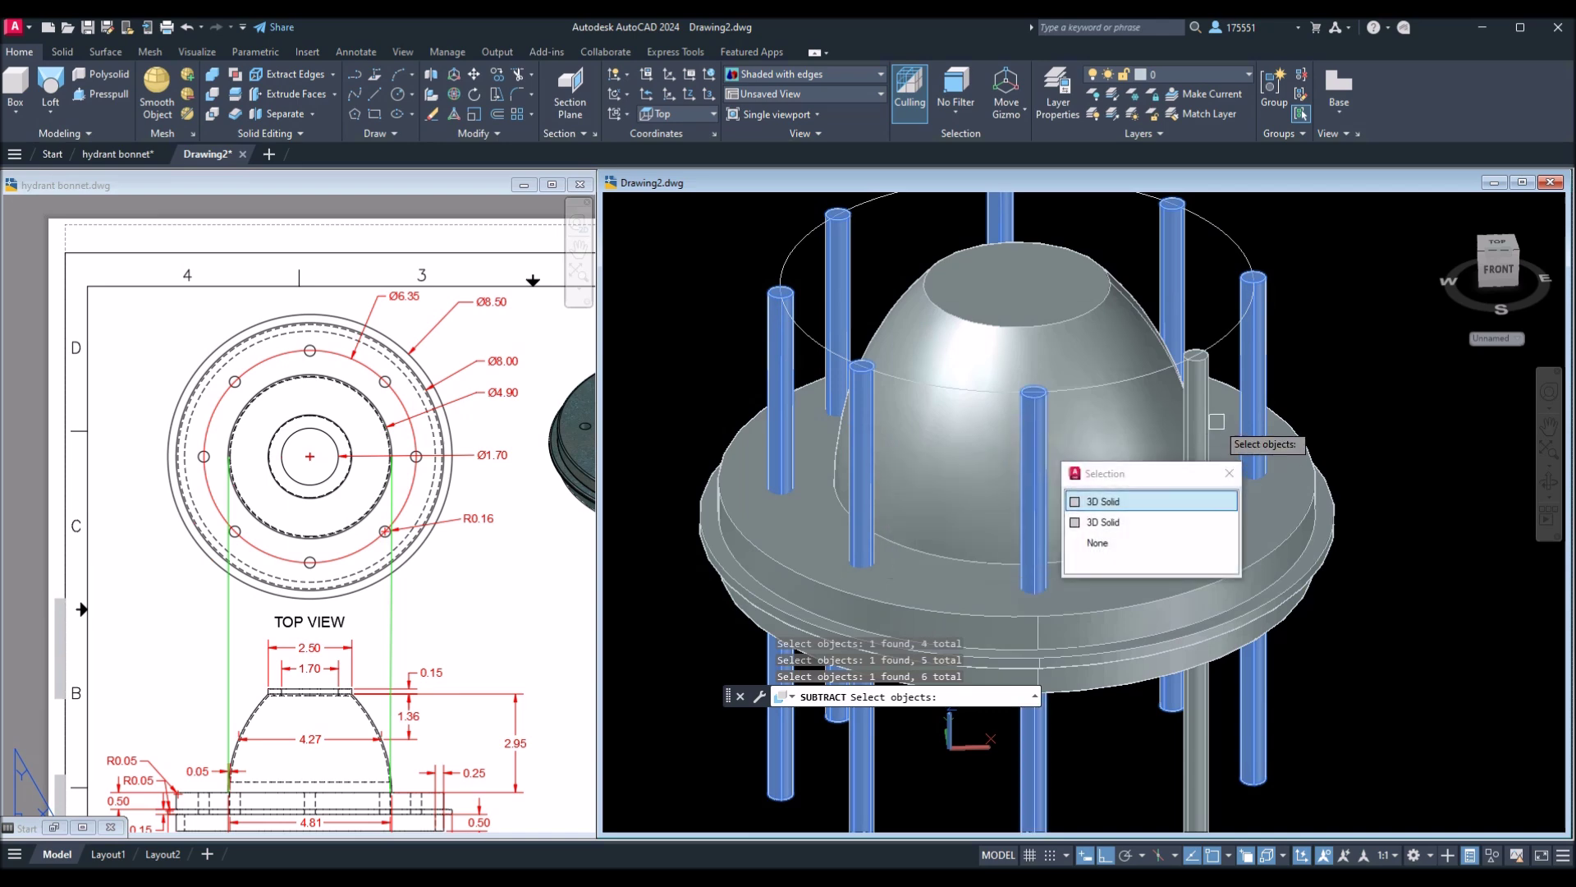
{"action": "left_click", "coordinate": [1141, 495]}
{"action": "left_click", "coordinate": [1298, 371]}
{"action": "key", "text": "Return"}
{"action": "key", "text": "Return"}
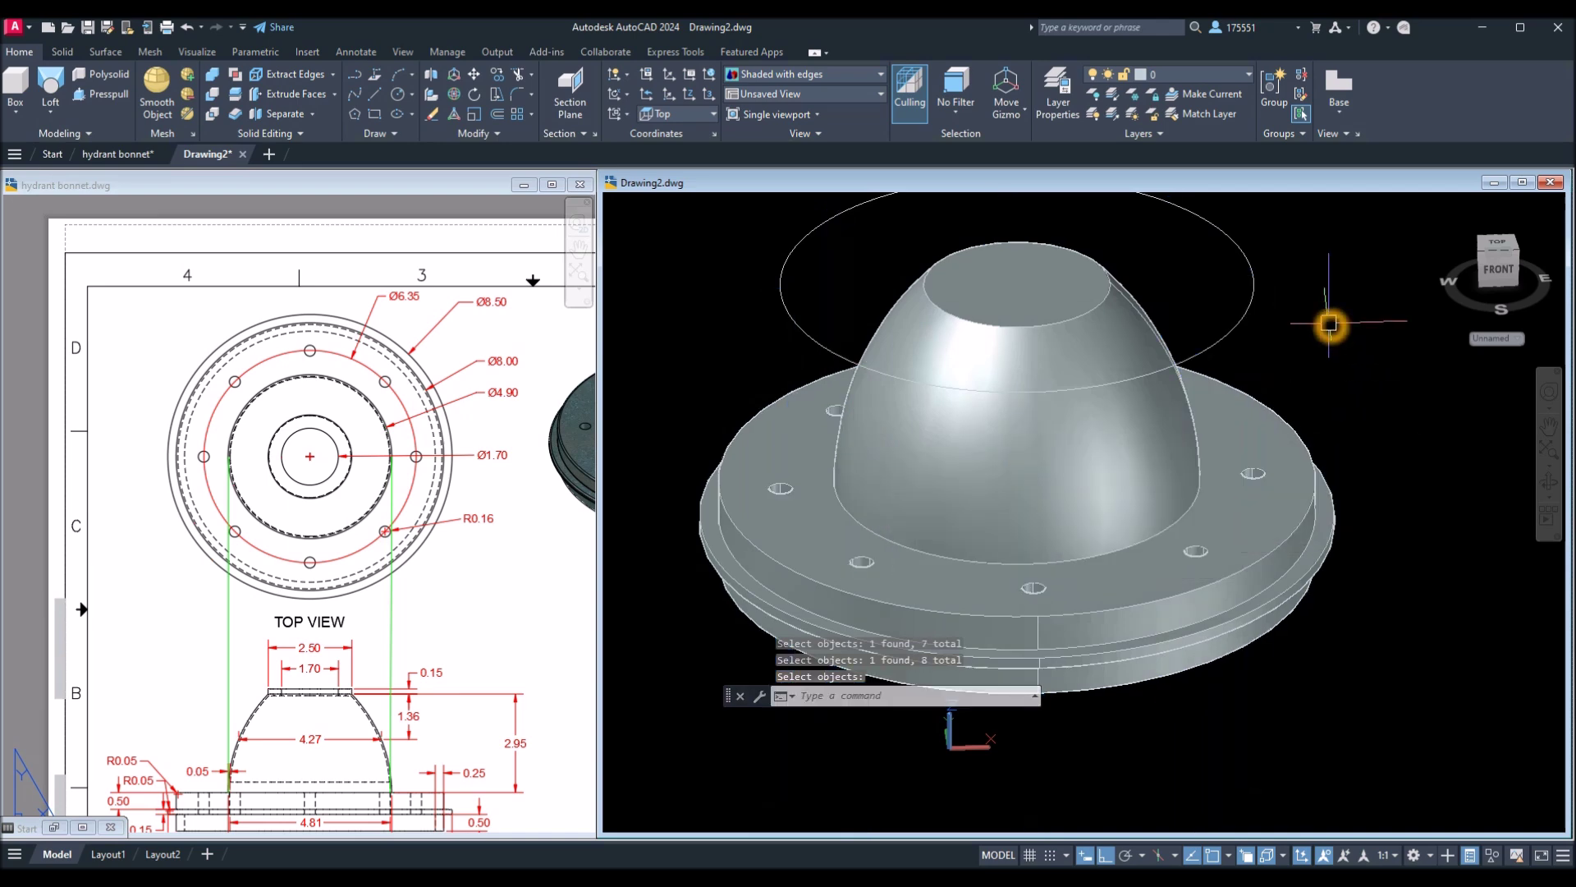
{"action": "mouse_move", "coordinate": [1329, 324]}
{"action": "middle_mouse_down", "text": "shift"}
{"action": "mouse_move", "coordinate": [1330, 205]}
{"action": "mouse_move", "coordinate": [1316, 377]}
{"action": "mouse_move", "coordinate": [1316, 328]}
{"action": "middle_mouse_up", "text": "shift"}
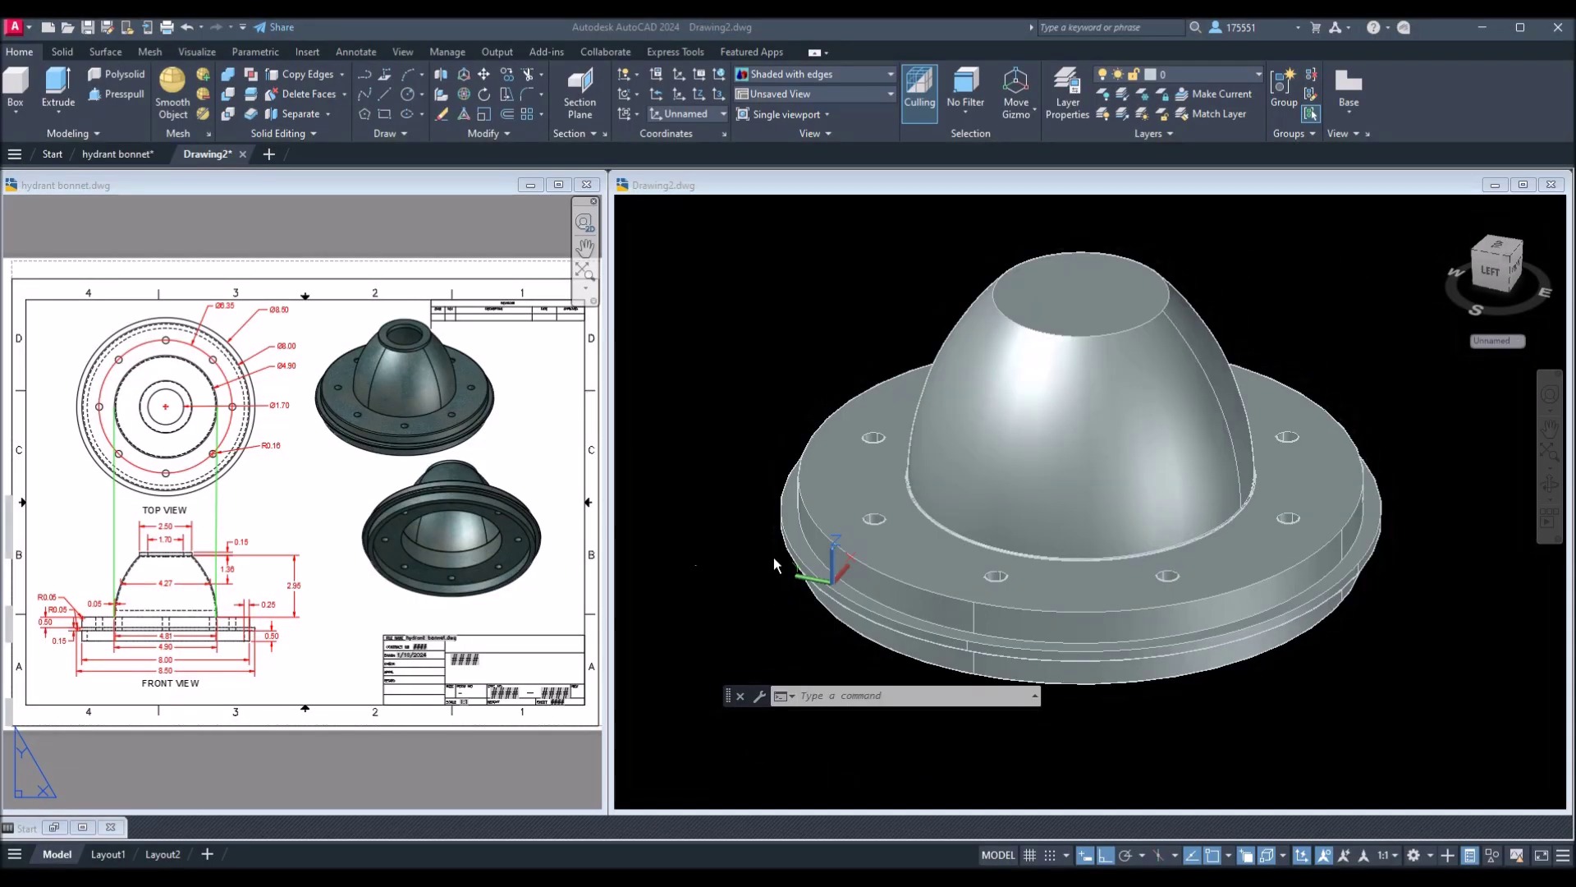
Draw a 1.7-diameter circle centered on the flat top face of the dome.
{"action": "left_click", "coordinate": [763, 557]}
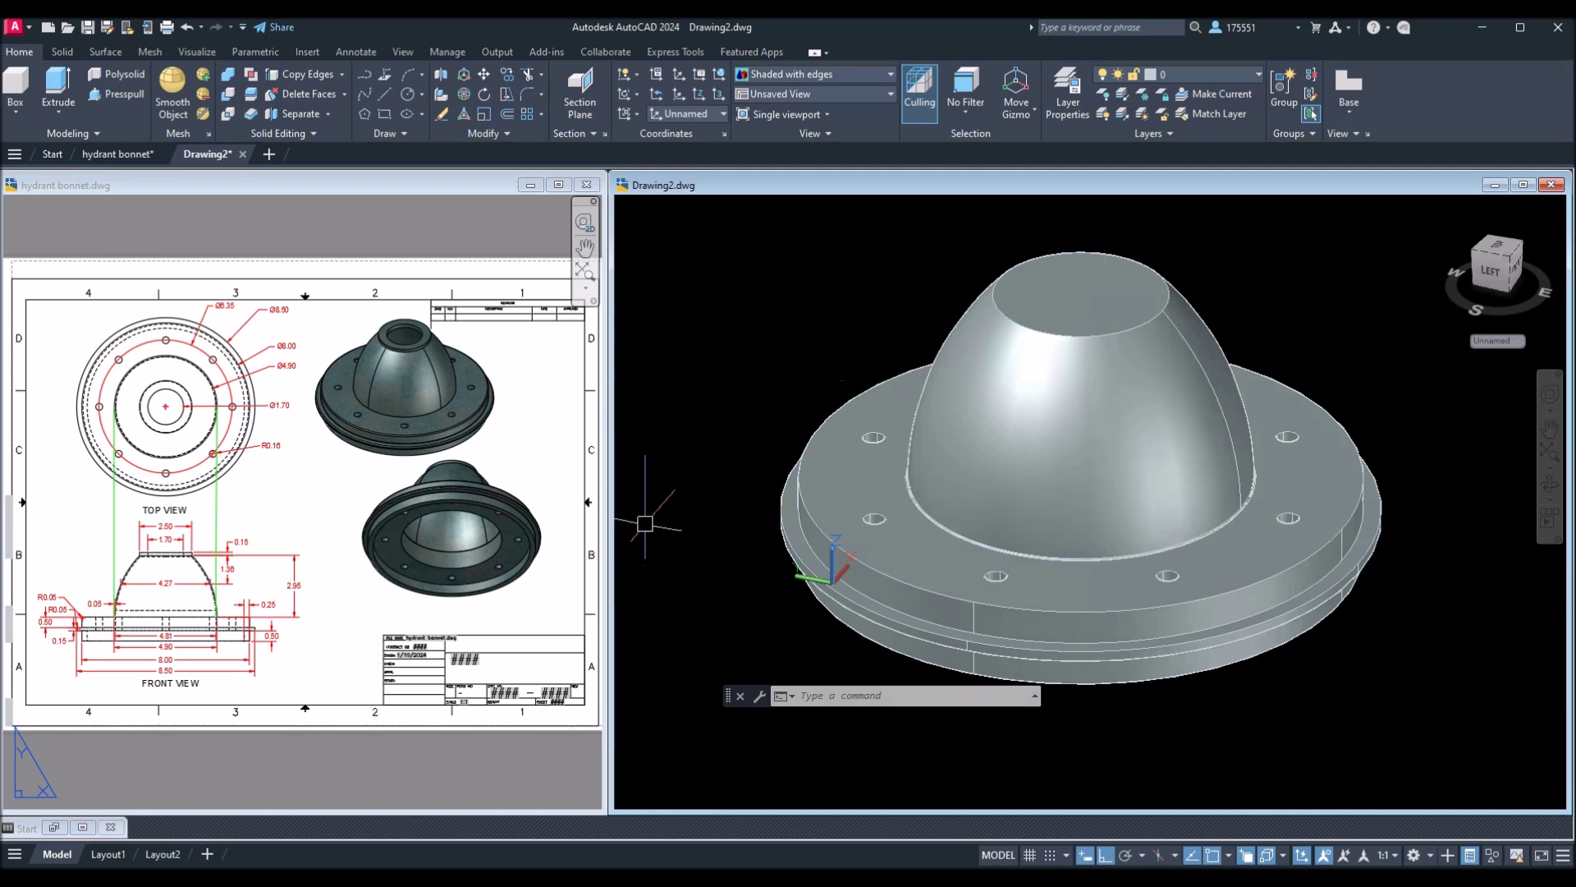
{"action": "type", "text": "c"}
{"action": "key", "text": "Return"}
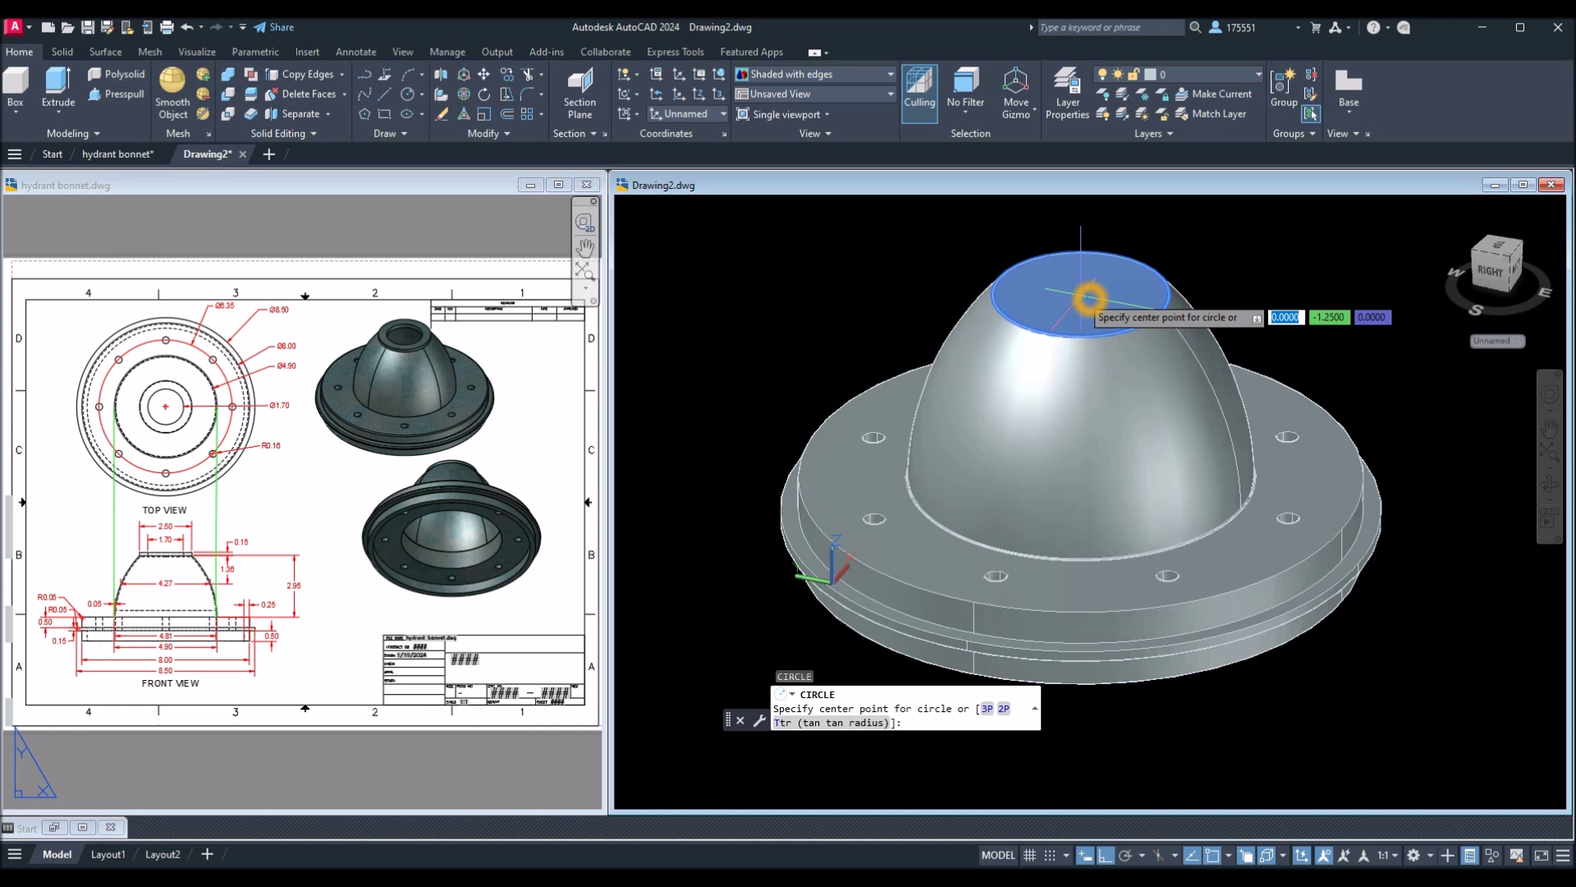
{"action": "left_click", "coordinate": [1090, 298]}
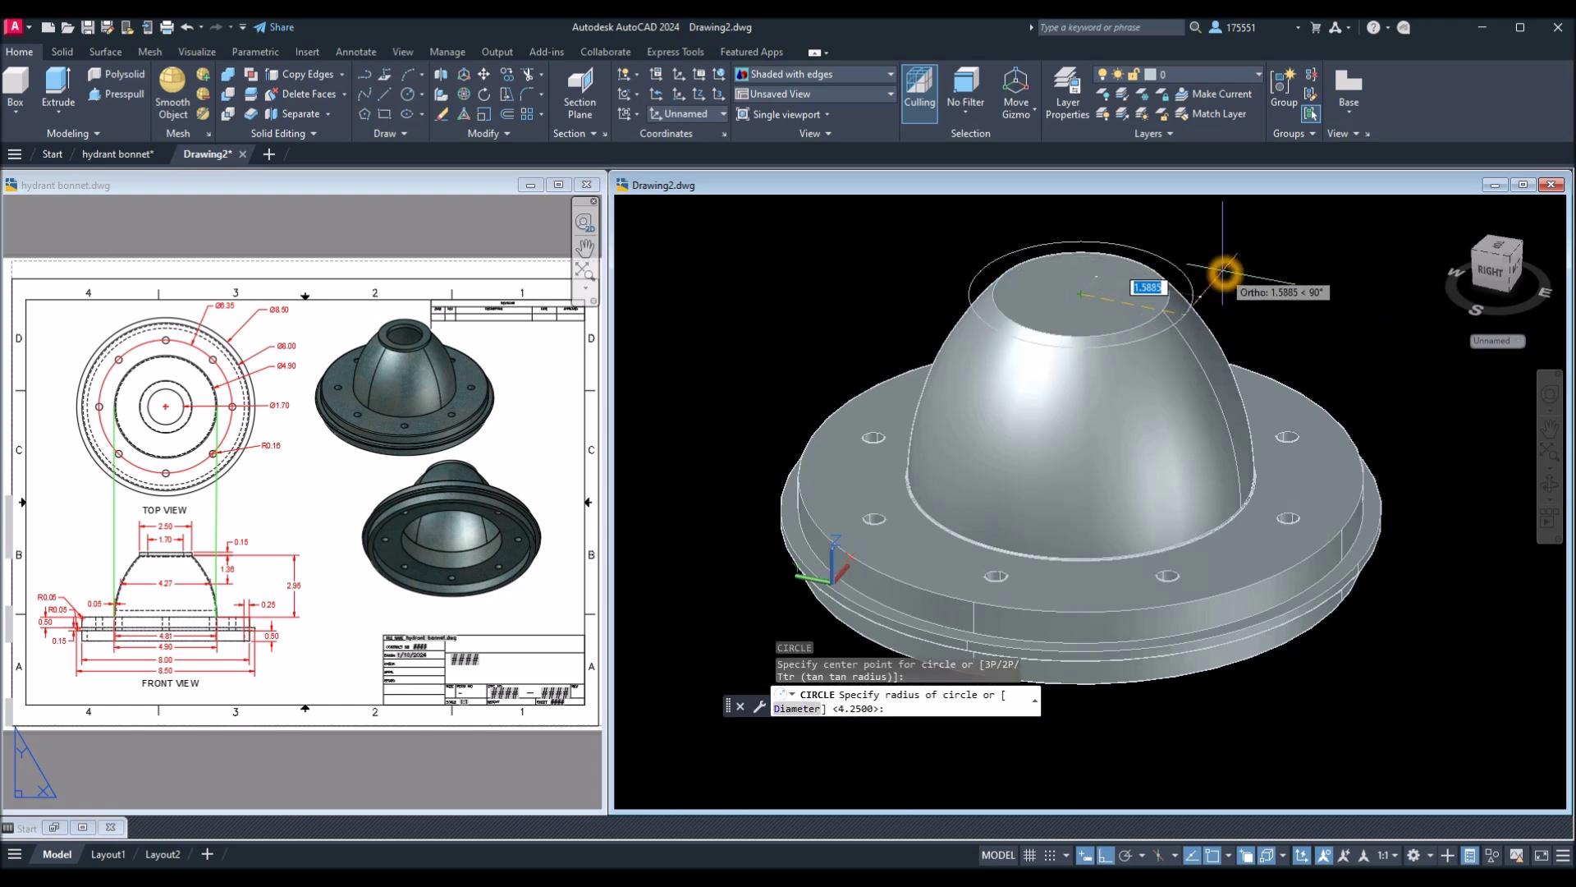
{"action": "type", "text": "d"}
{"action": "key", "text": "Return"}
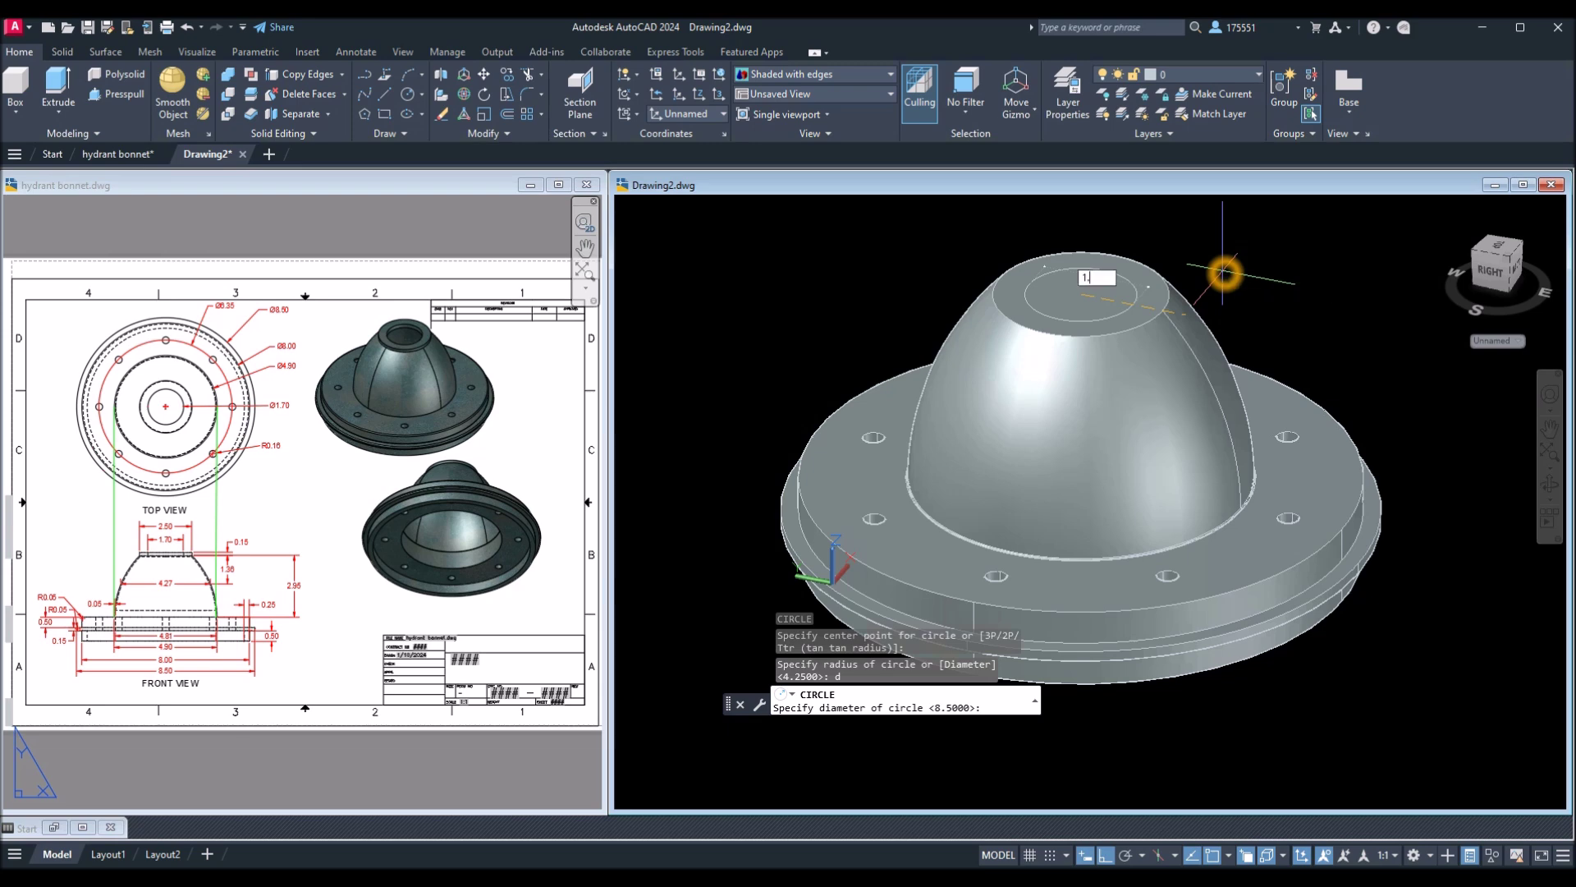
{"action": "key", "text": "Return"}
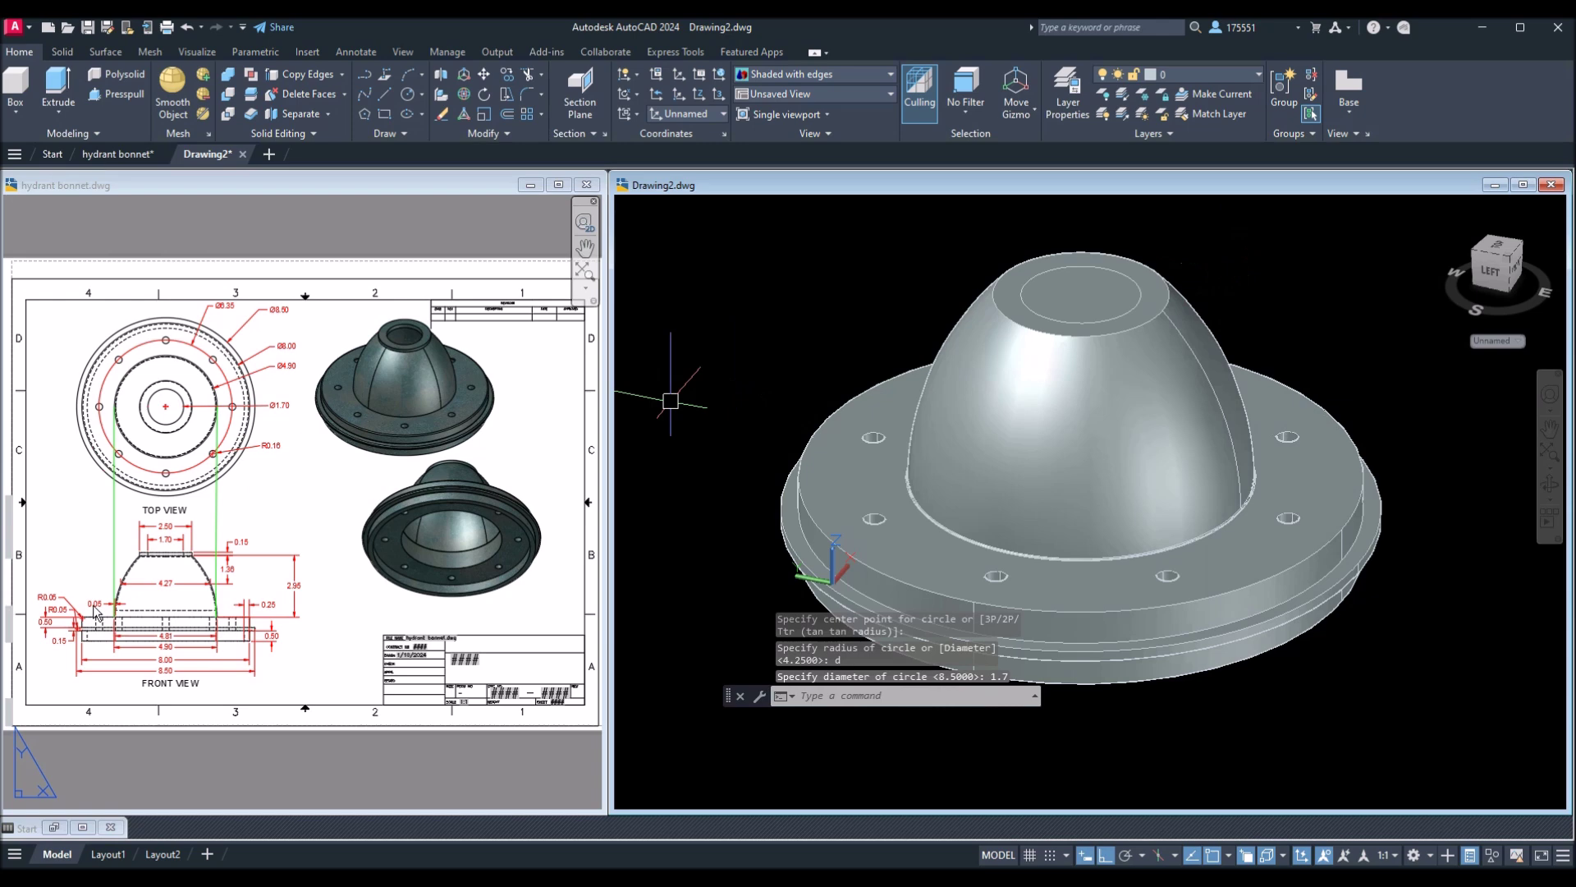
Check the width dimension of the top opening in the reference front view against the circle on the dome.
{"action": "left_click", "coordinate": [95, 607]}
{"action": "scroll", "coordinate": [176, 537], "scroll_direction": "up", "scroll_amount": 4}
{"action": "left_click", "coordinate": [173, 542]}
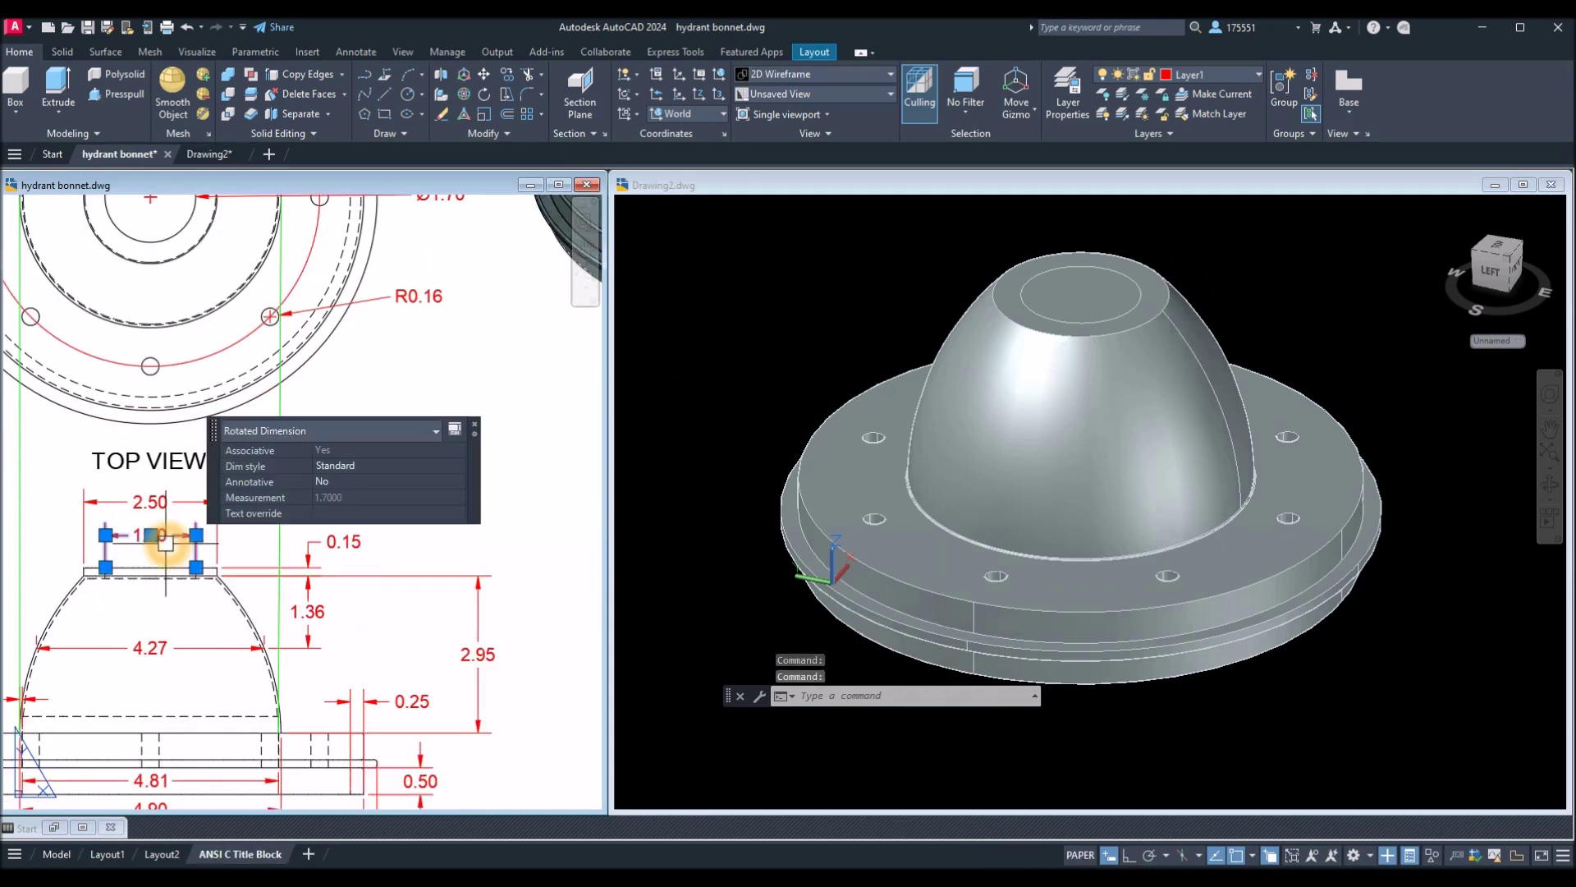
{"action": "key", "text": "Escape"}
{"action": "left_click", "coordinate": [1108, 428]}
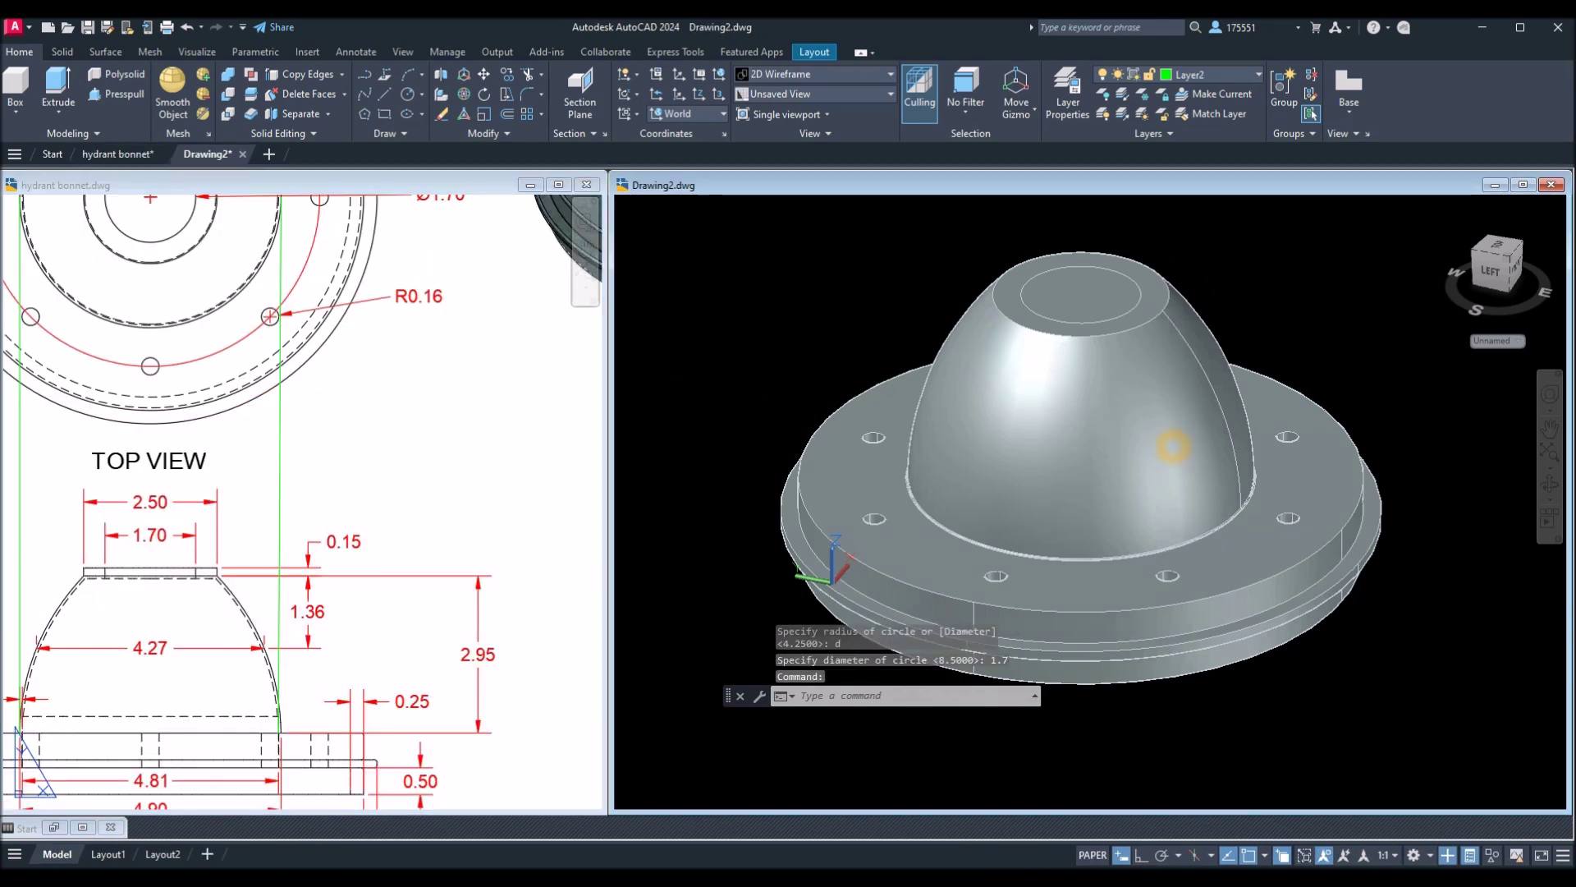
{"action": "scroll", "coordinate": [1068, 493], "scroll_direction": "up", "scroll_amount": 5}
{"action": "scroll", "coordinate": [1031, 491], "scroll_direction": "down", "scroll_amount": 2}
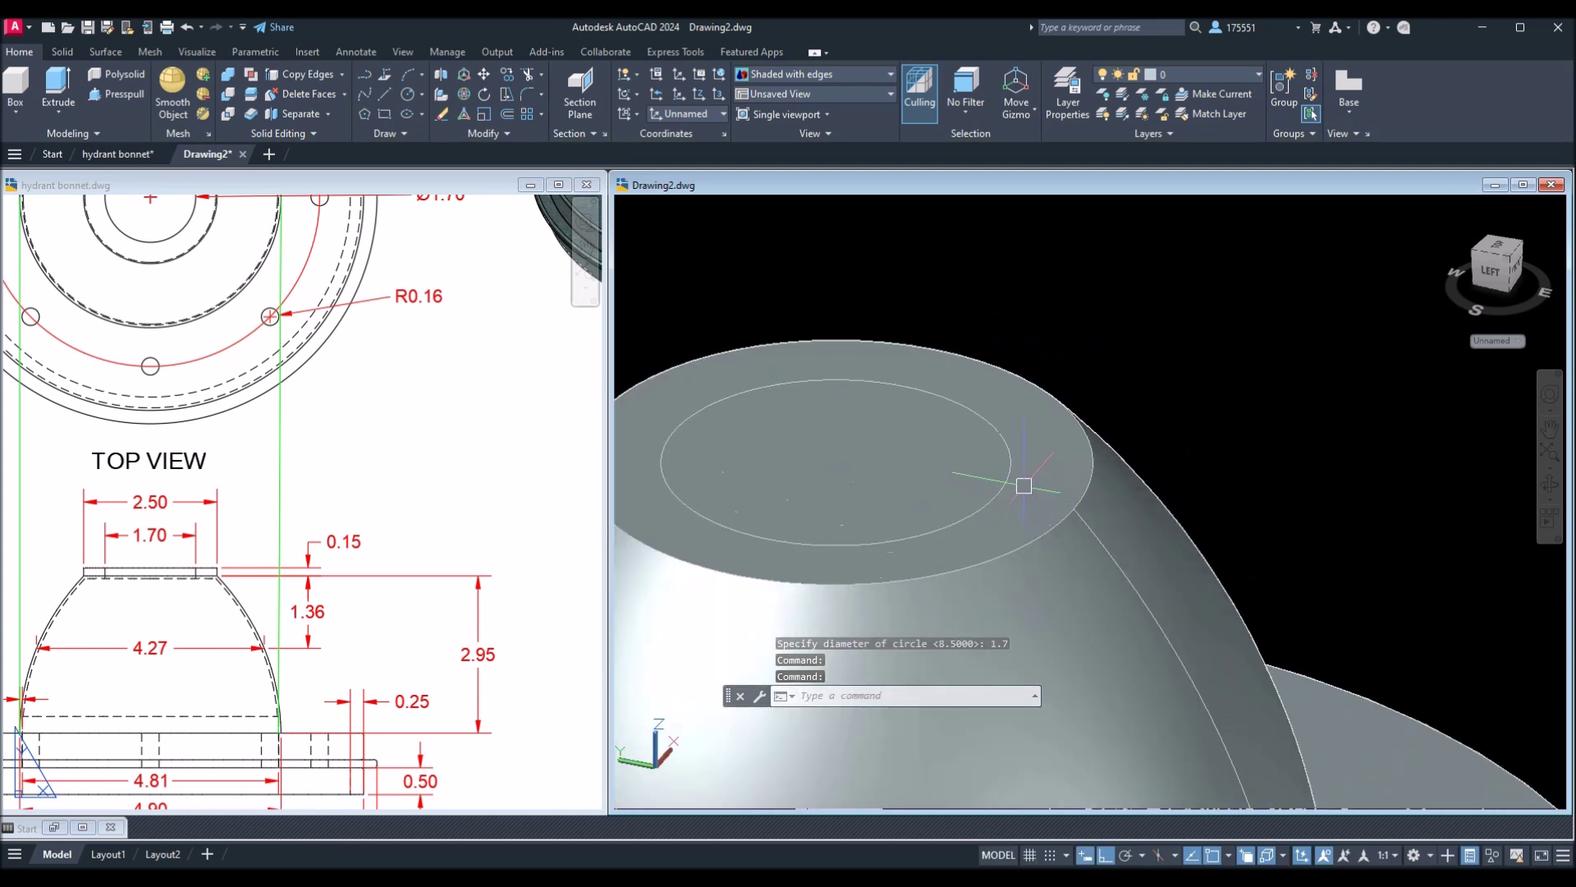
{"action": "scroll", "coordinate": [1207, 335], "scroll_direction": "down", "scroll_amount": 2}
{"action": "scroll", "coordinate": [1119, 343], "scroll_direction": "down", "scroll_amount": 2}
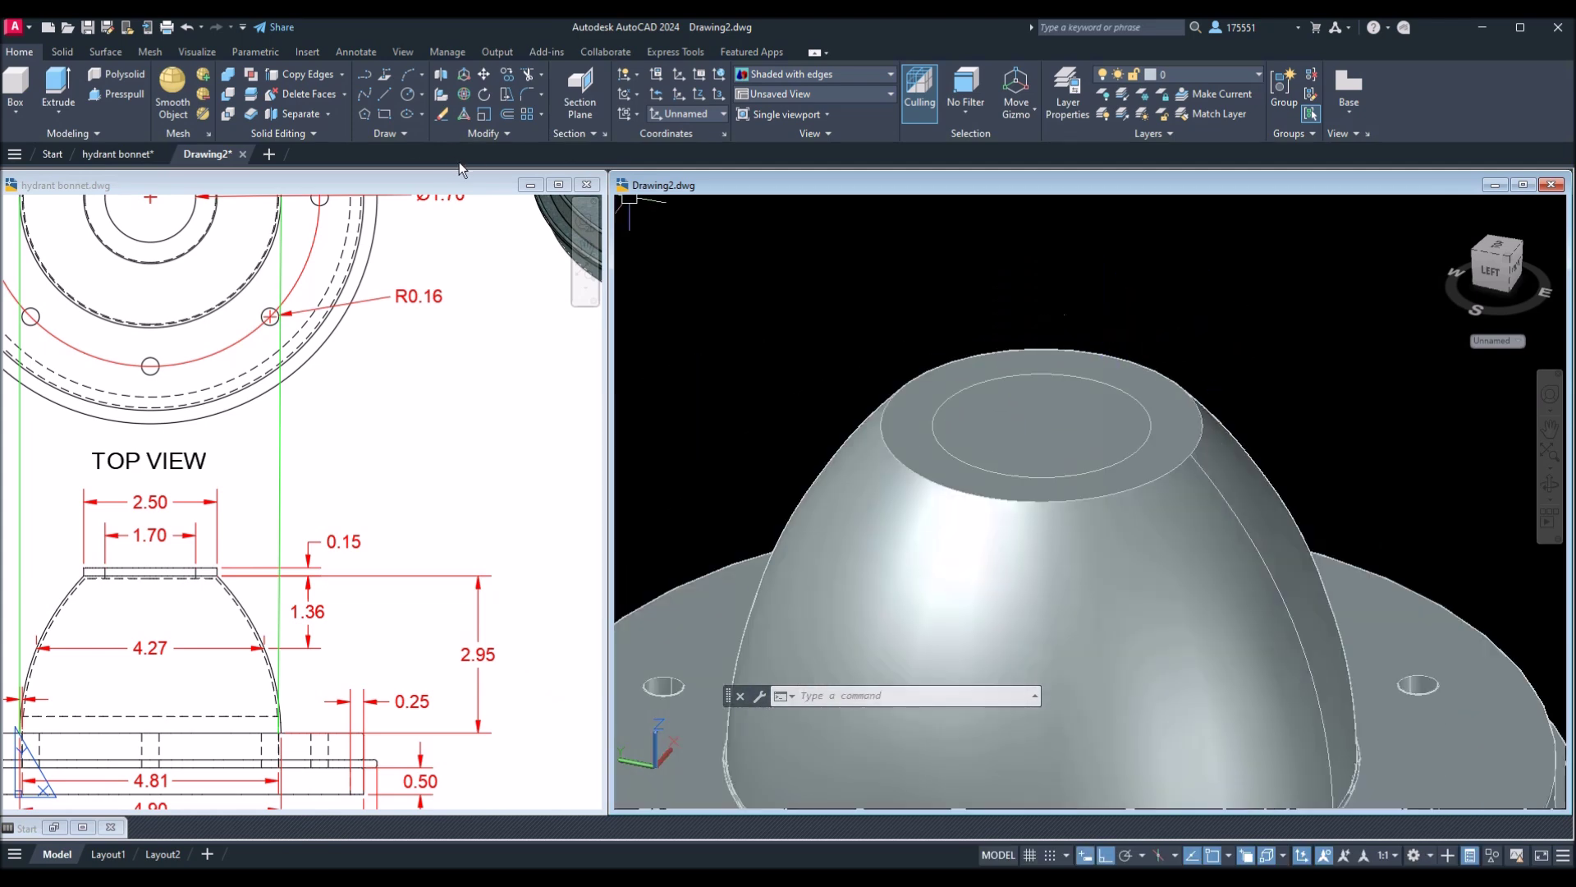
Press/pull the area inside the dome's top circle downward past the flange to cut the center opening.
{"action": "left_click", "coordinate": [112, 99]}
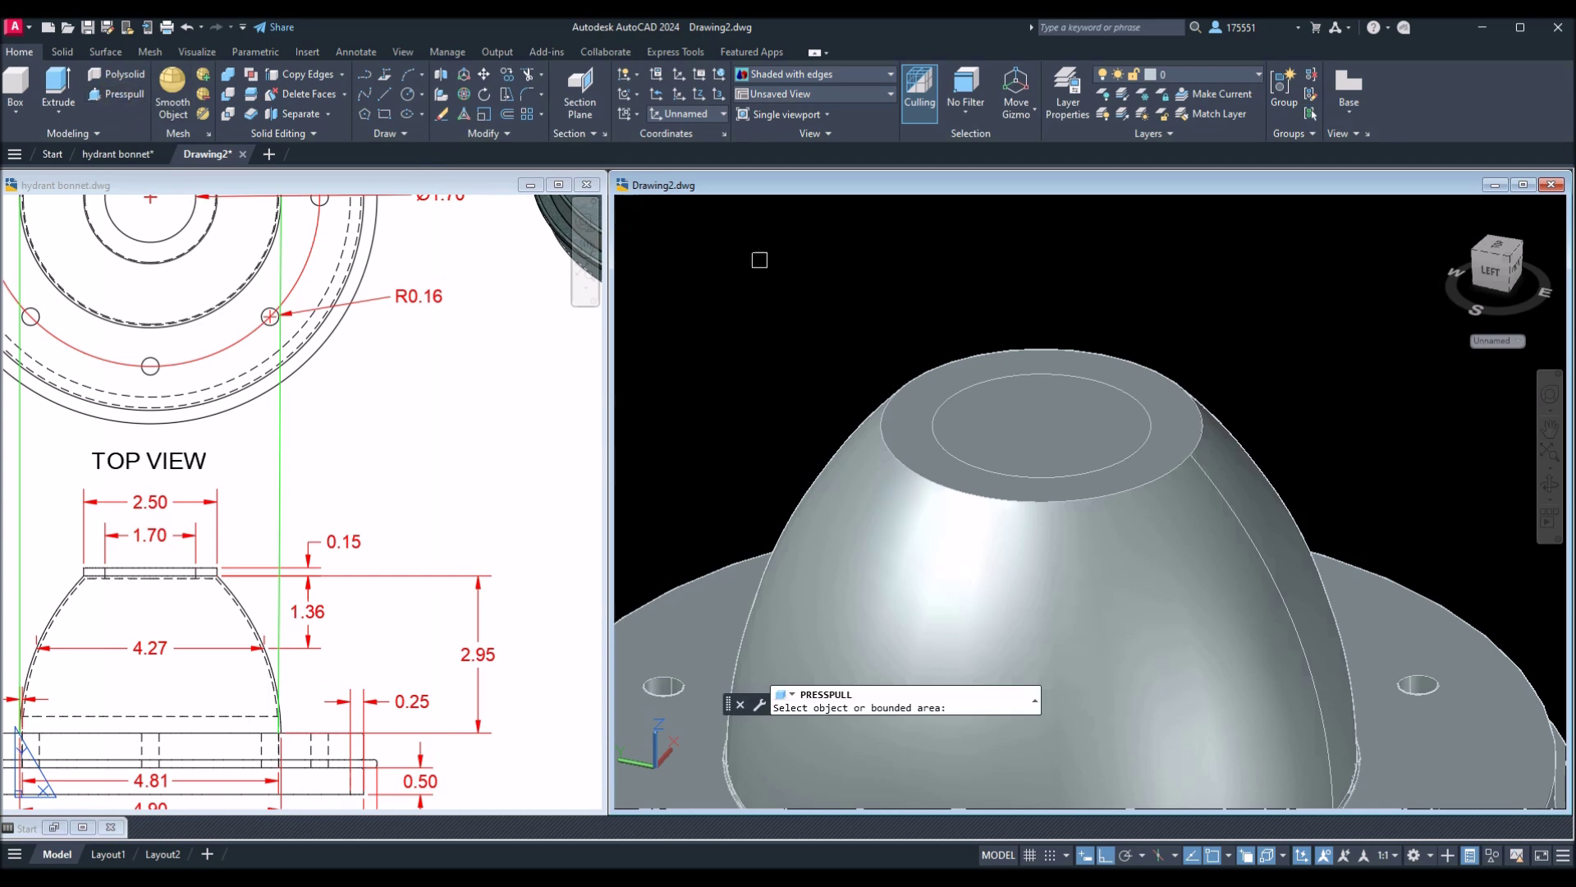
{"action": "left_click", "coordinate": [1025, 418]}
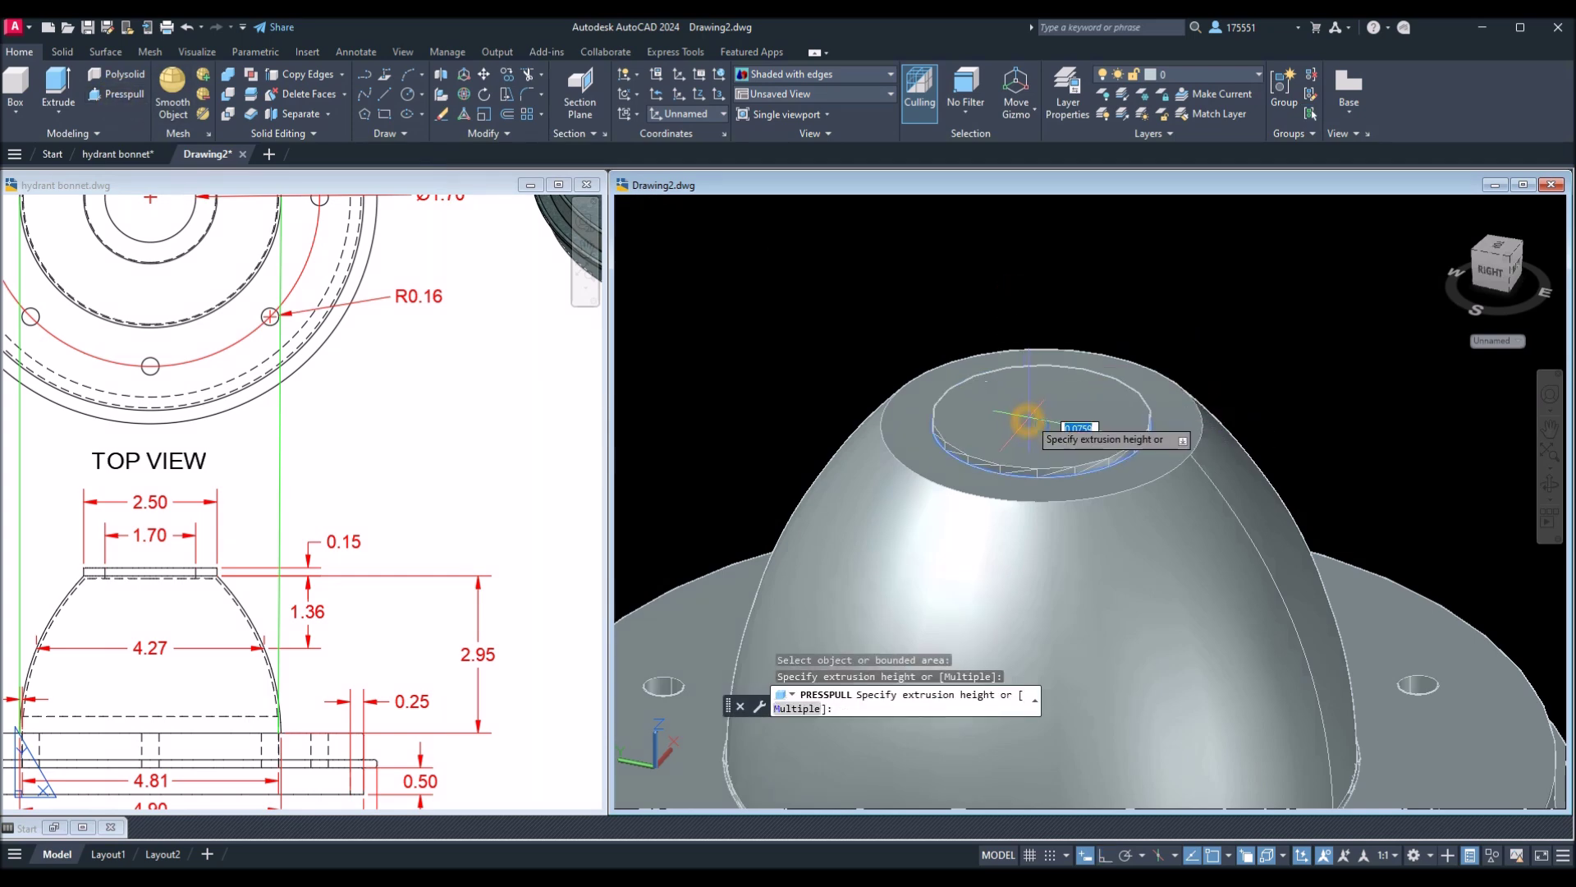
{"action": "middle_click_drag", "start_coordinate": [1158, 567], "coordinate": [1119, 222]}
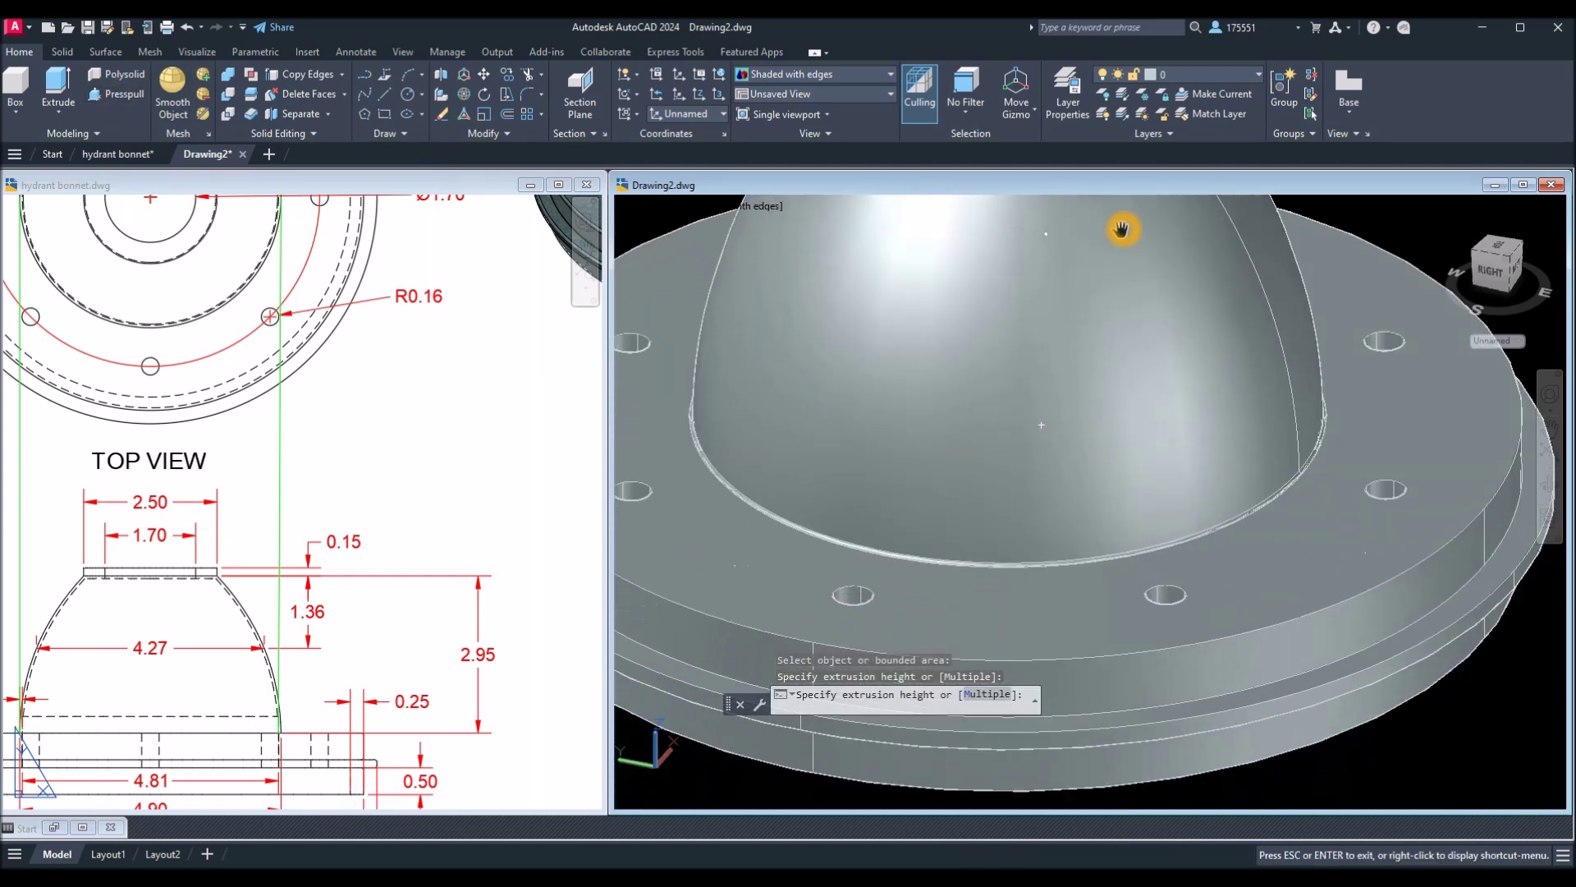
{"action": "scroll", "coordinate": [1172, 337], "scroll_direction": "down", "scroll_amount": 3}
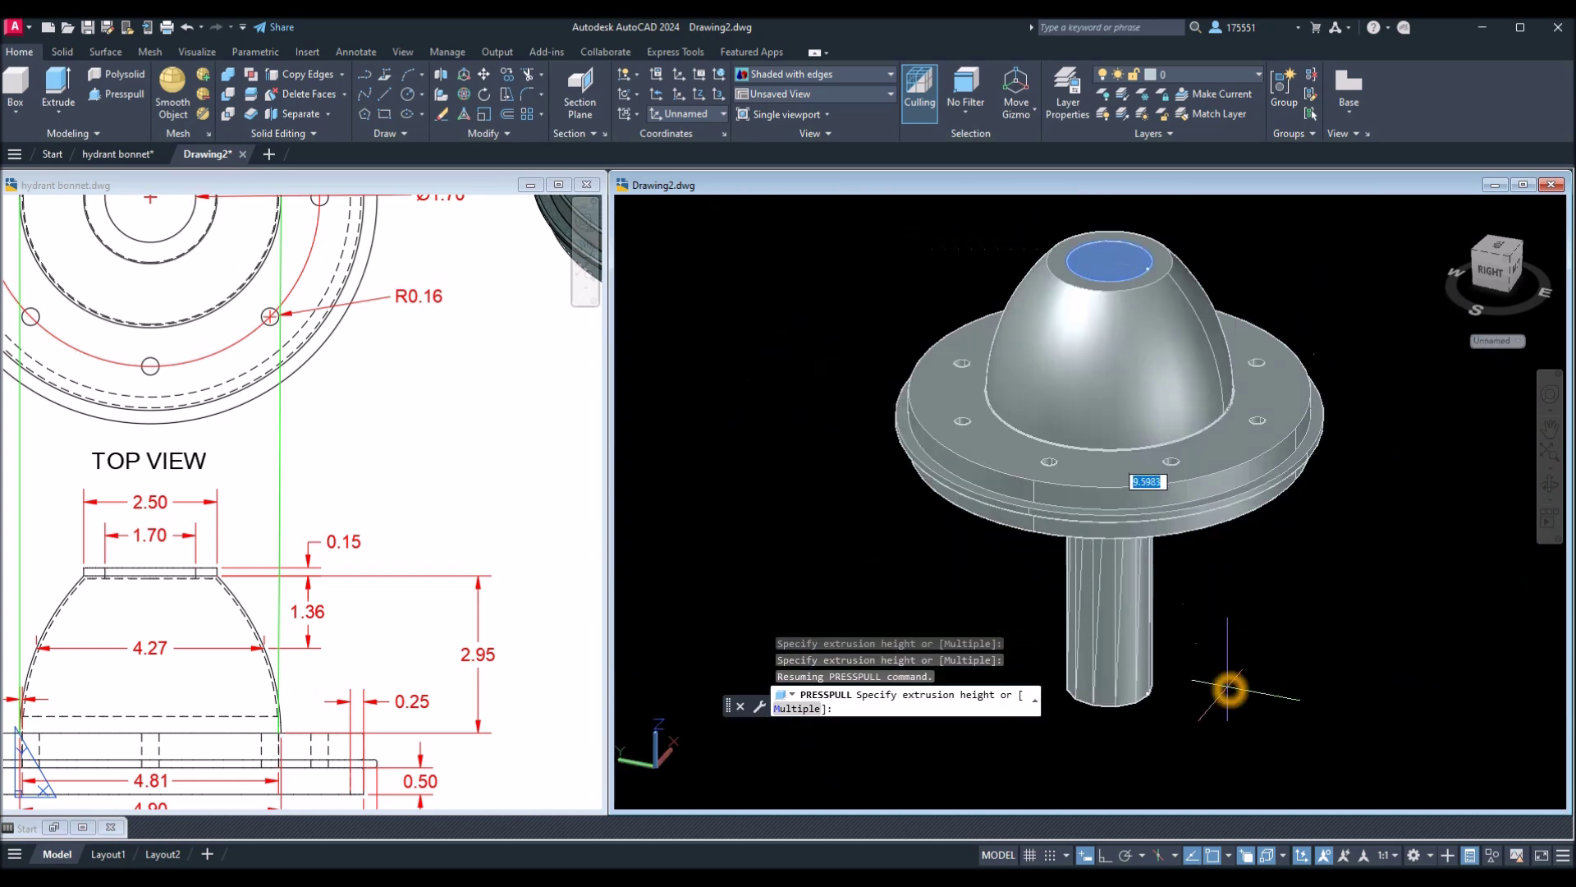
{"action": "left_click", "coordinate": [1203, 645]}
{"action": "middle_click_drag", "start_coordinate": [1192, 600], "coordinate": [1149, 681], "text": "shift"}
{"action": "key", "text": "Return"}
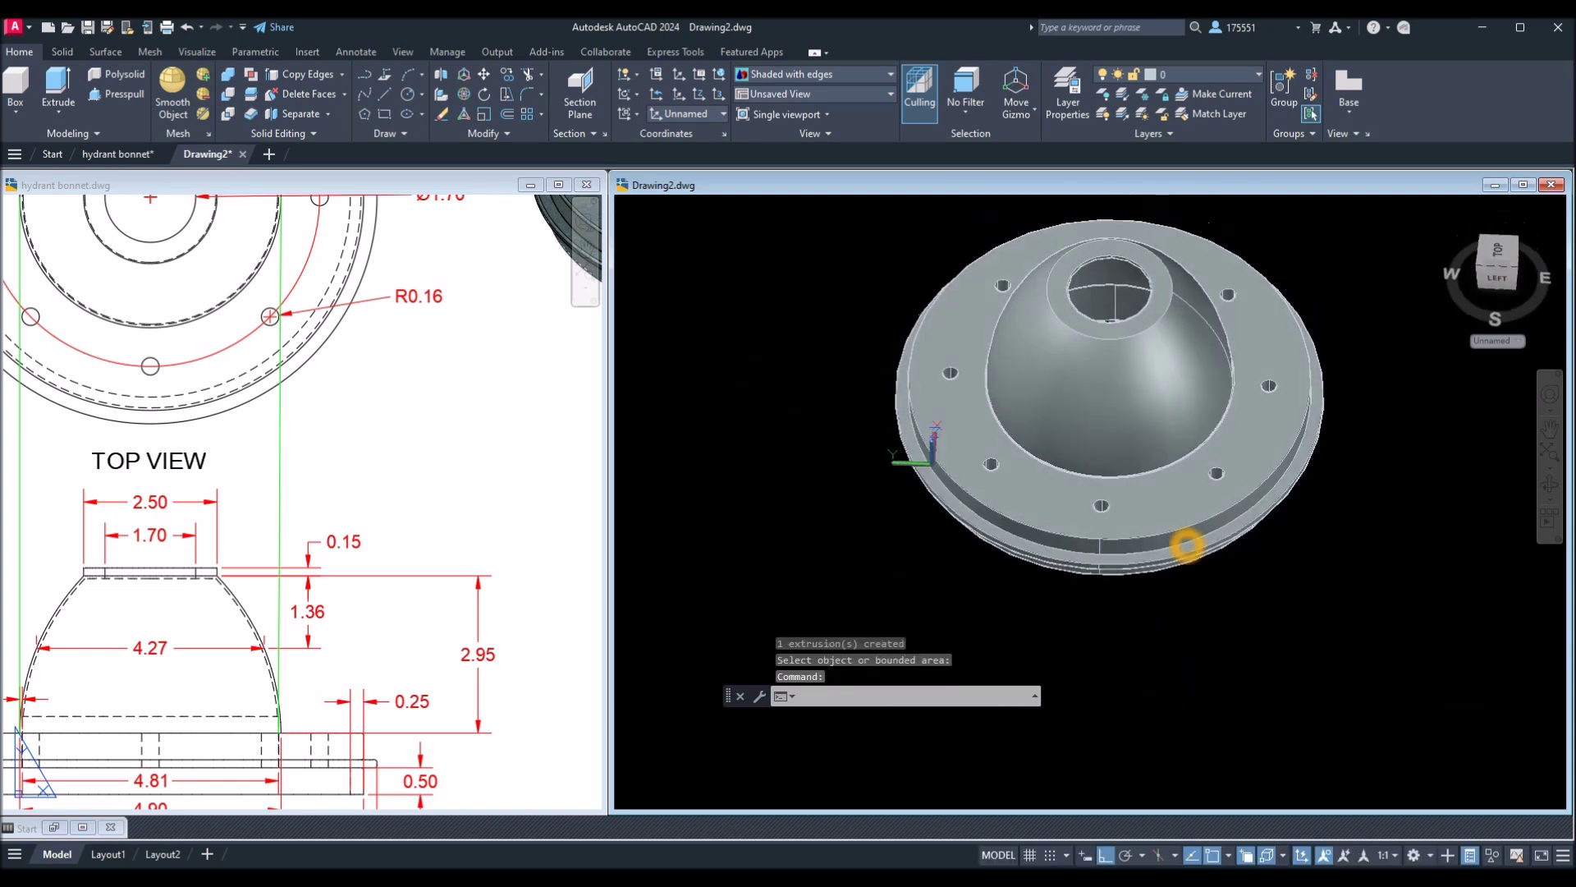
Examine the corner radii and the thin lip's thickness at the flange edge in the reference front view.
{"action": "mouse_move", "coordinate": [300, 583]}
{"action": "middle_mouse_down"}
{"action": "mouse_move", "coordinate": [455, 488]}
{"action": "mouse_move", "coordinate": [486, 411]}
{"action": "mouse_move", "coordinate": [549, 414]}
{"action": "middle_mouse_up"}
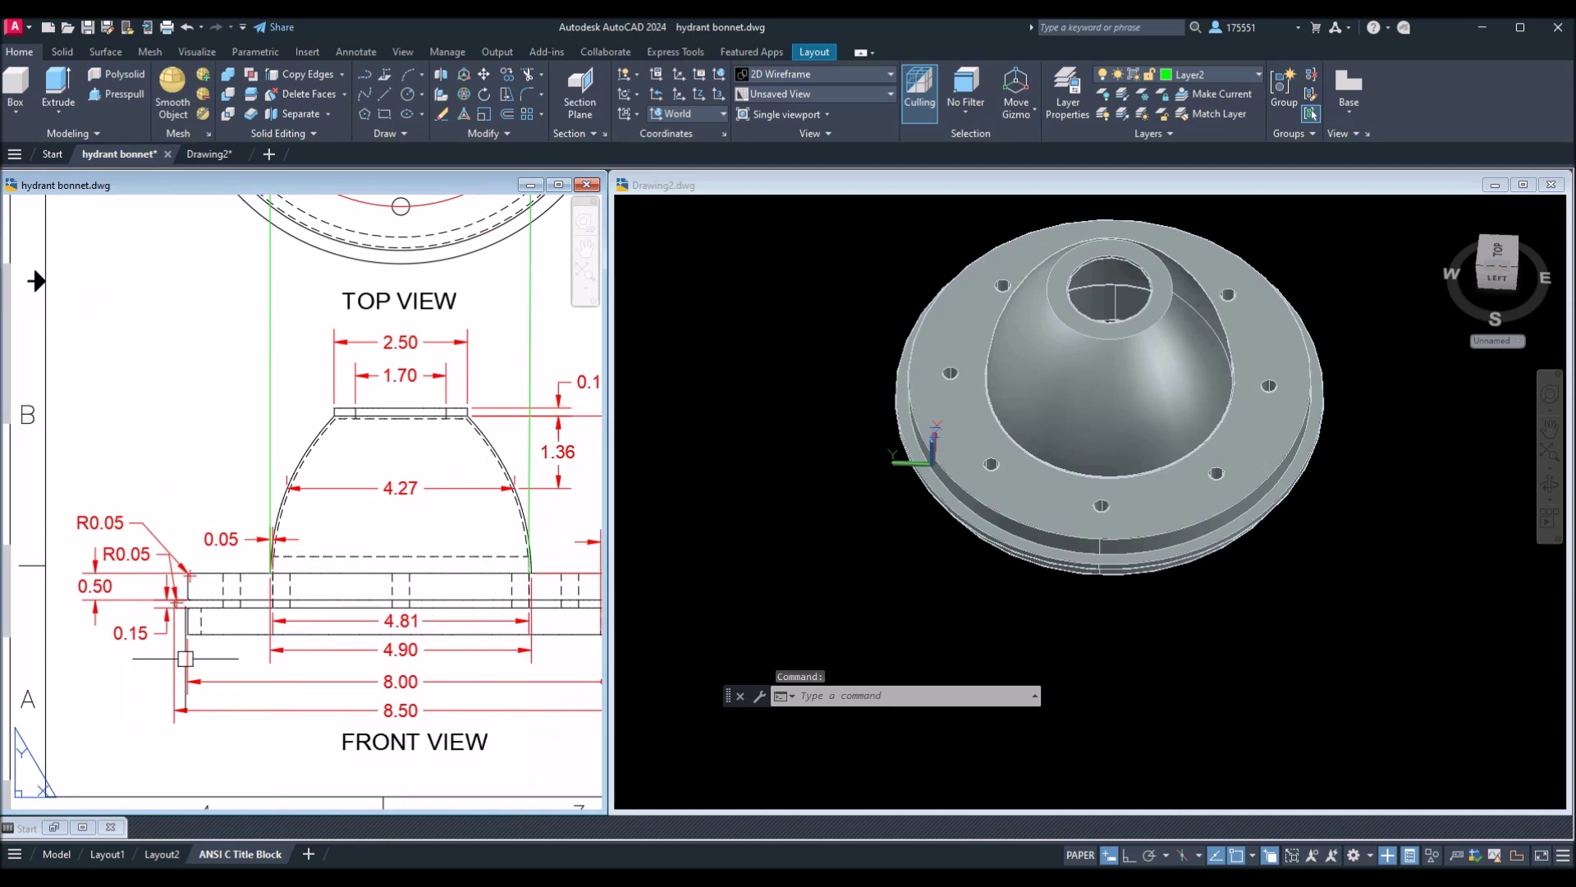
{"action": "scroll", "coordinate": [168, 615], "scroll_direction": "up", "scroll_amount": 5}
{"action": "mouse_move", "coordinate": [197, 600]}
{"action": "middle_mouse_down"}
{"action": "mouse_move", "coordinate": [303, 624]}
{"action": "mouse_move", "coordinate": [320, 643]}
{"action": "middle_mouse_up"}
{"action": "left_click", "coordinate": [204, 435]}
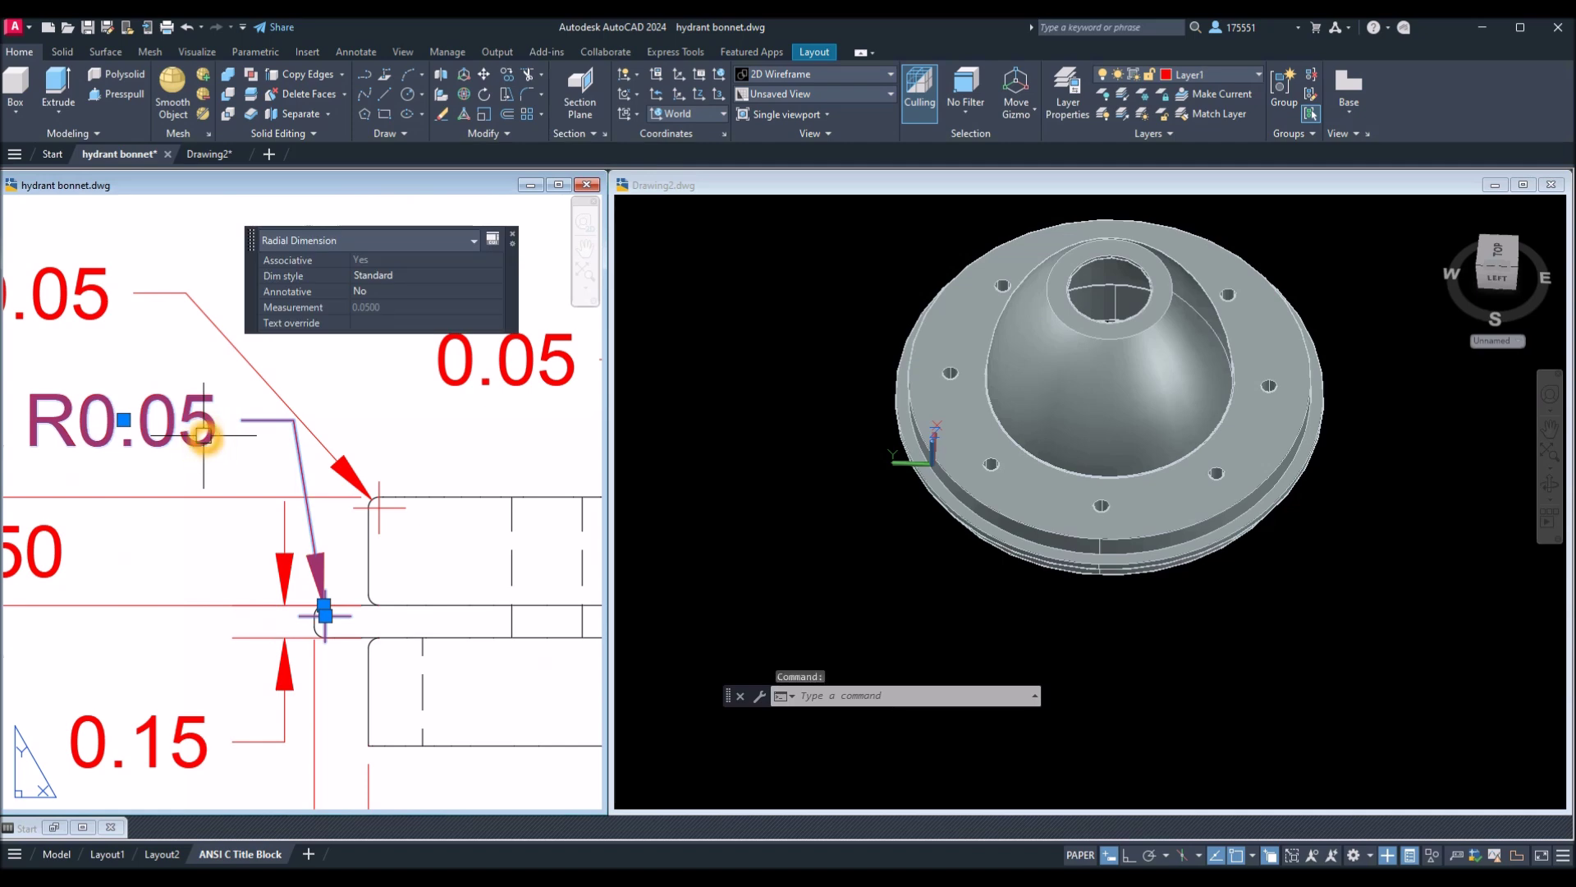
{"action": "key", "text": "Escape"}
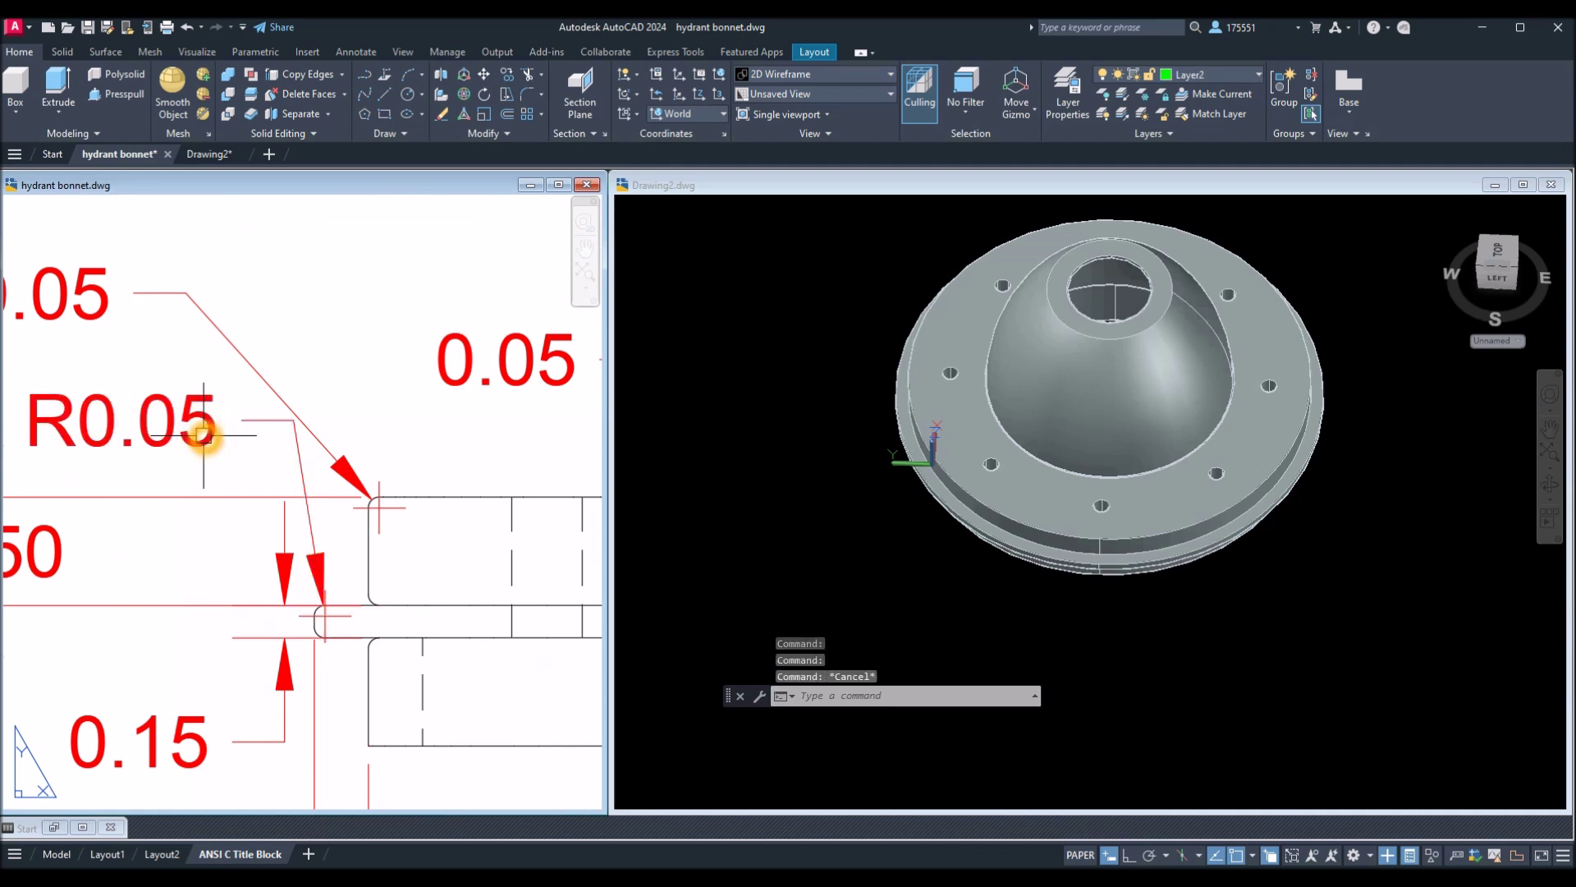
{"action": "left_click", "coordinate": [200, 733]}
{"action": "key", "text": "Escape"}
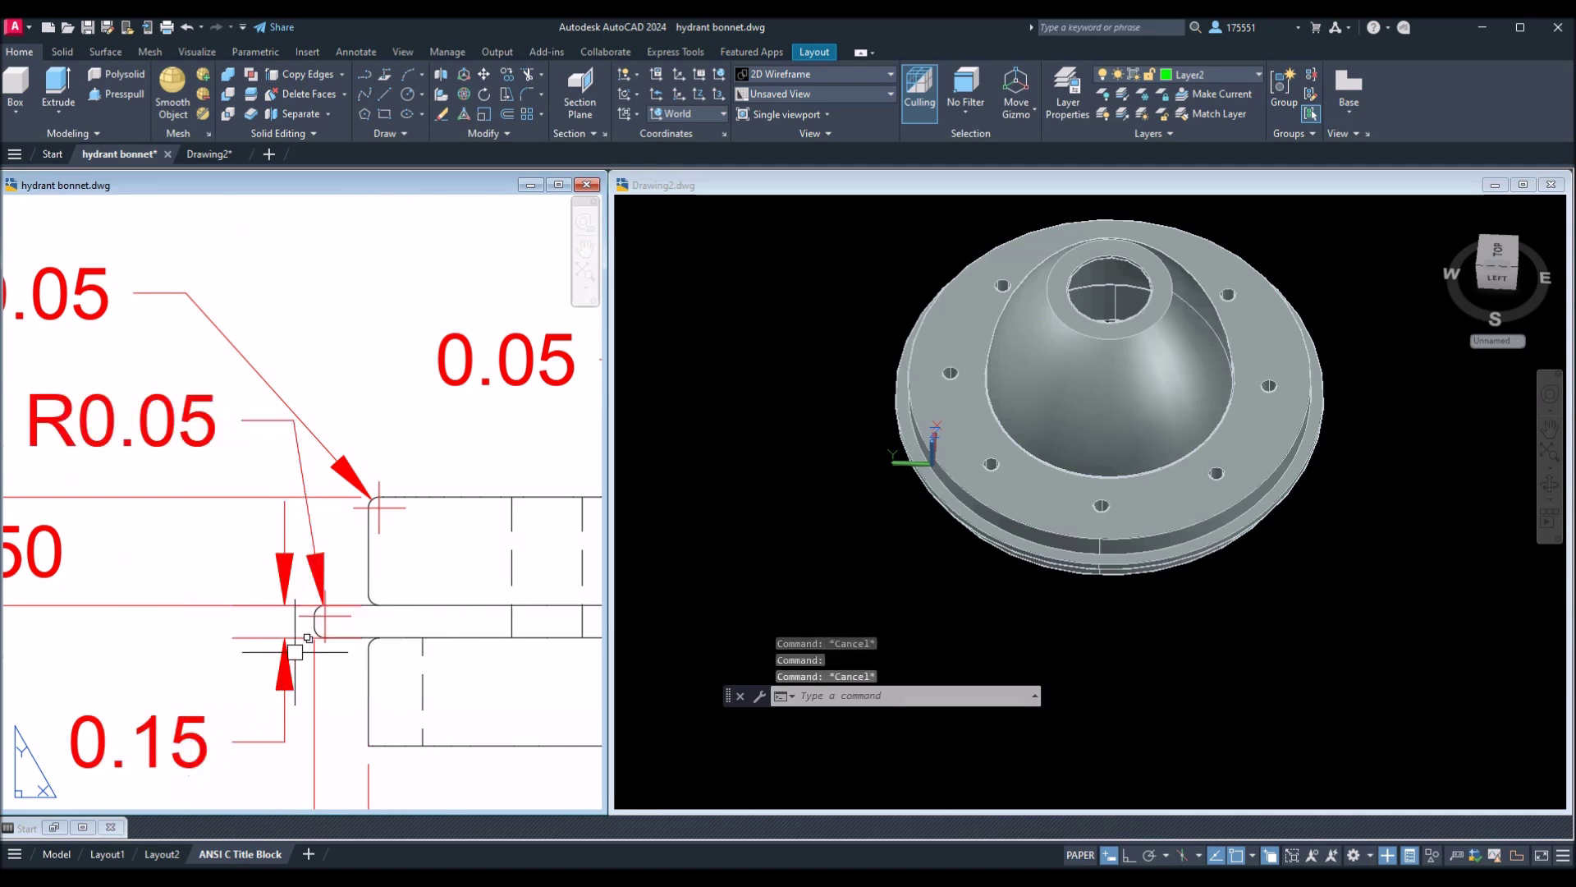
{"action": "scroll", "coordinate": [314, 624], "scroll_direction": "up", "scroll_amount": 3}
{"action": "scroll", "coordinate": [315, 624], "scroll_direction": "down", "scroll_amount": 5}
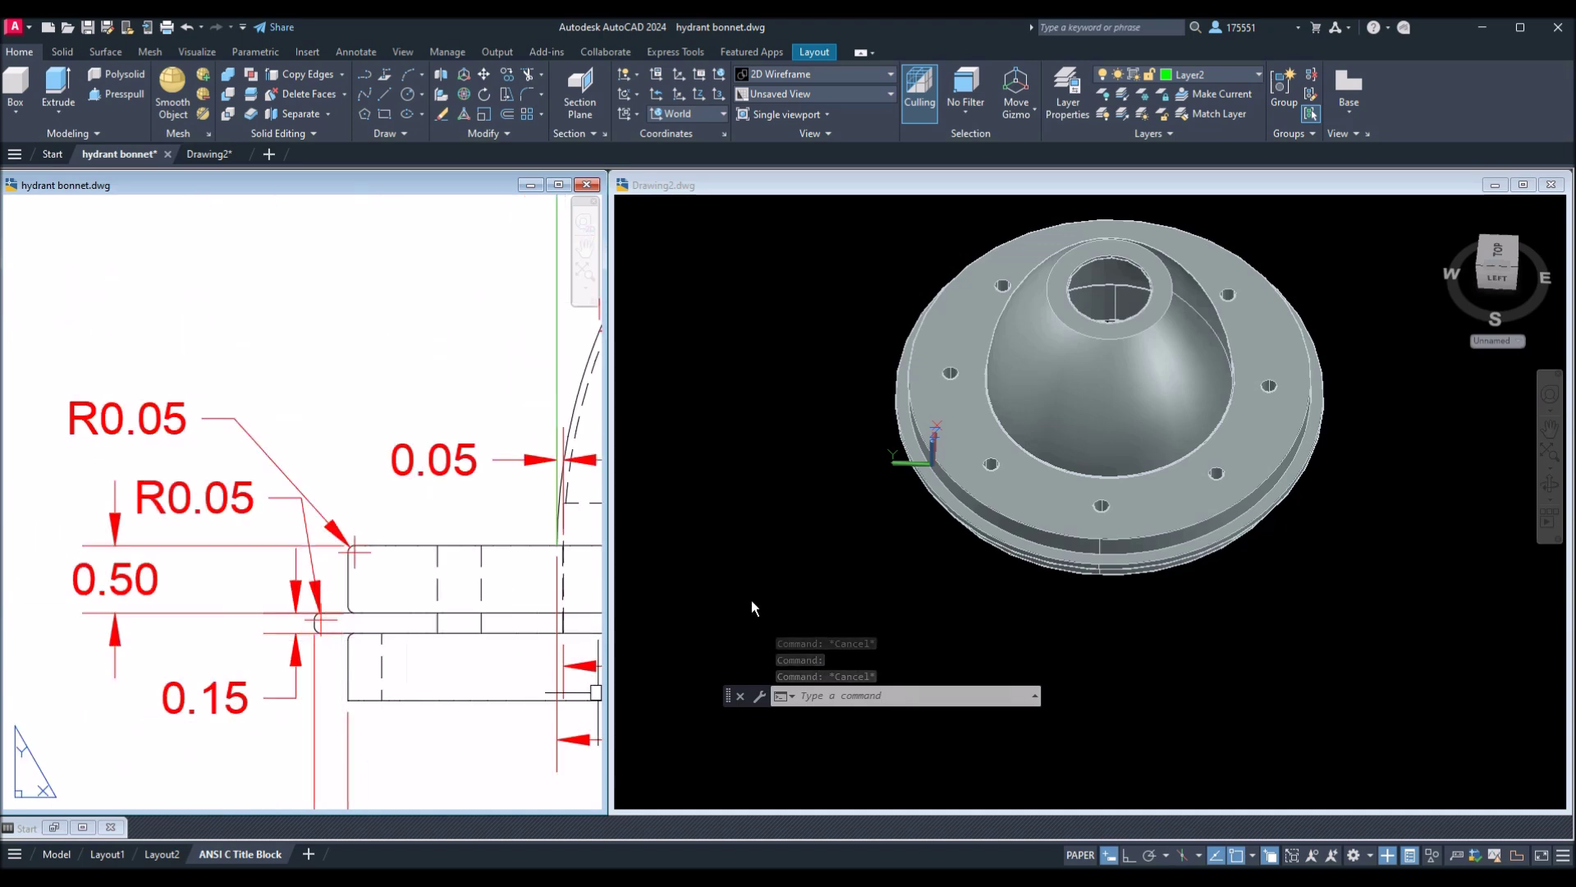
Fillet the upper and lower outer edges of the thin flange lip in Drawing2 with a 0.075 radius.
{"action": "left_click", "coordinate": [780, 528]}
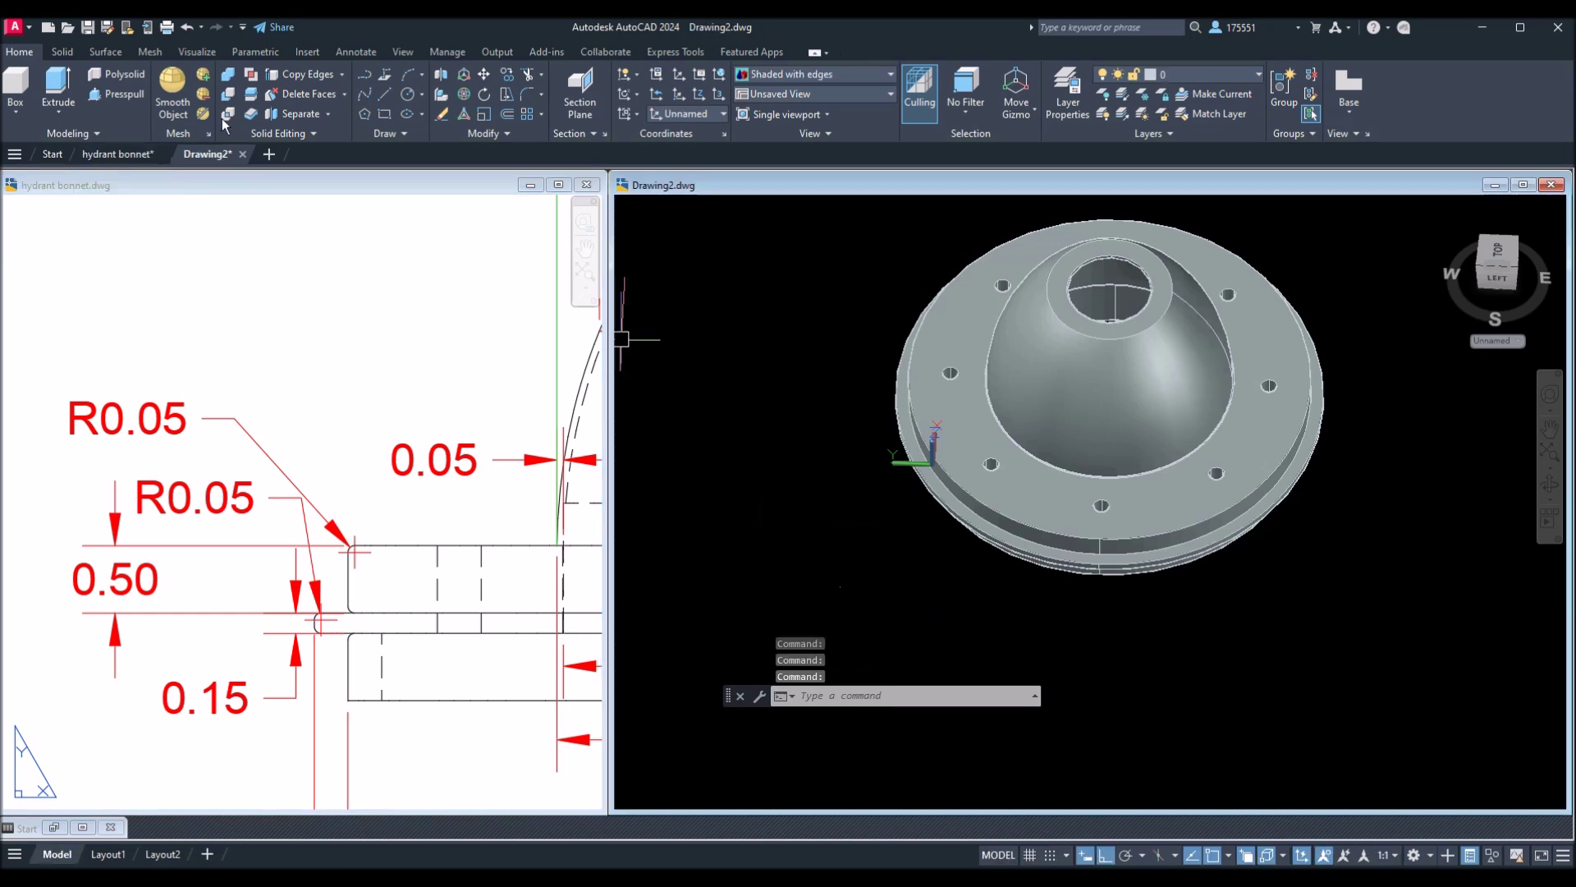
{"action": "left_click", "coordinate": [64, 52]}
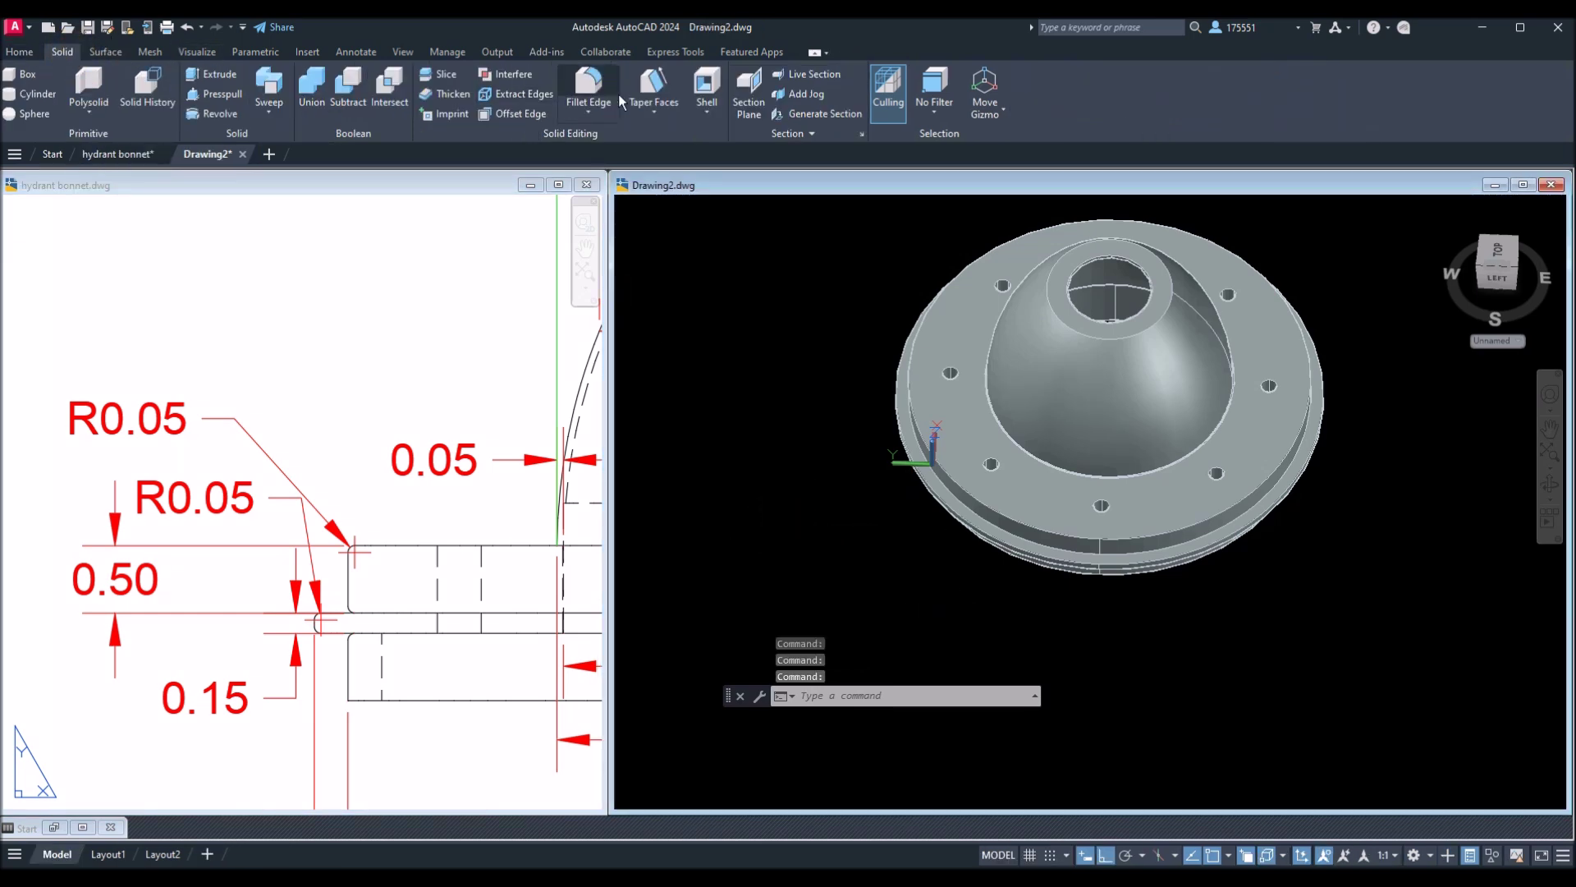
{"action": "left_click", "coordinate": [589, 84]}
{"action": "right_click", "coordinate": [772, 361]}
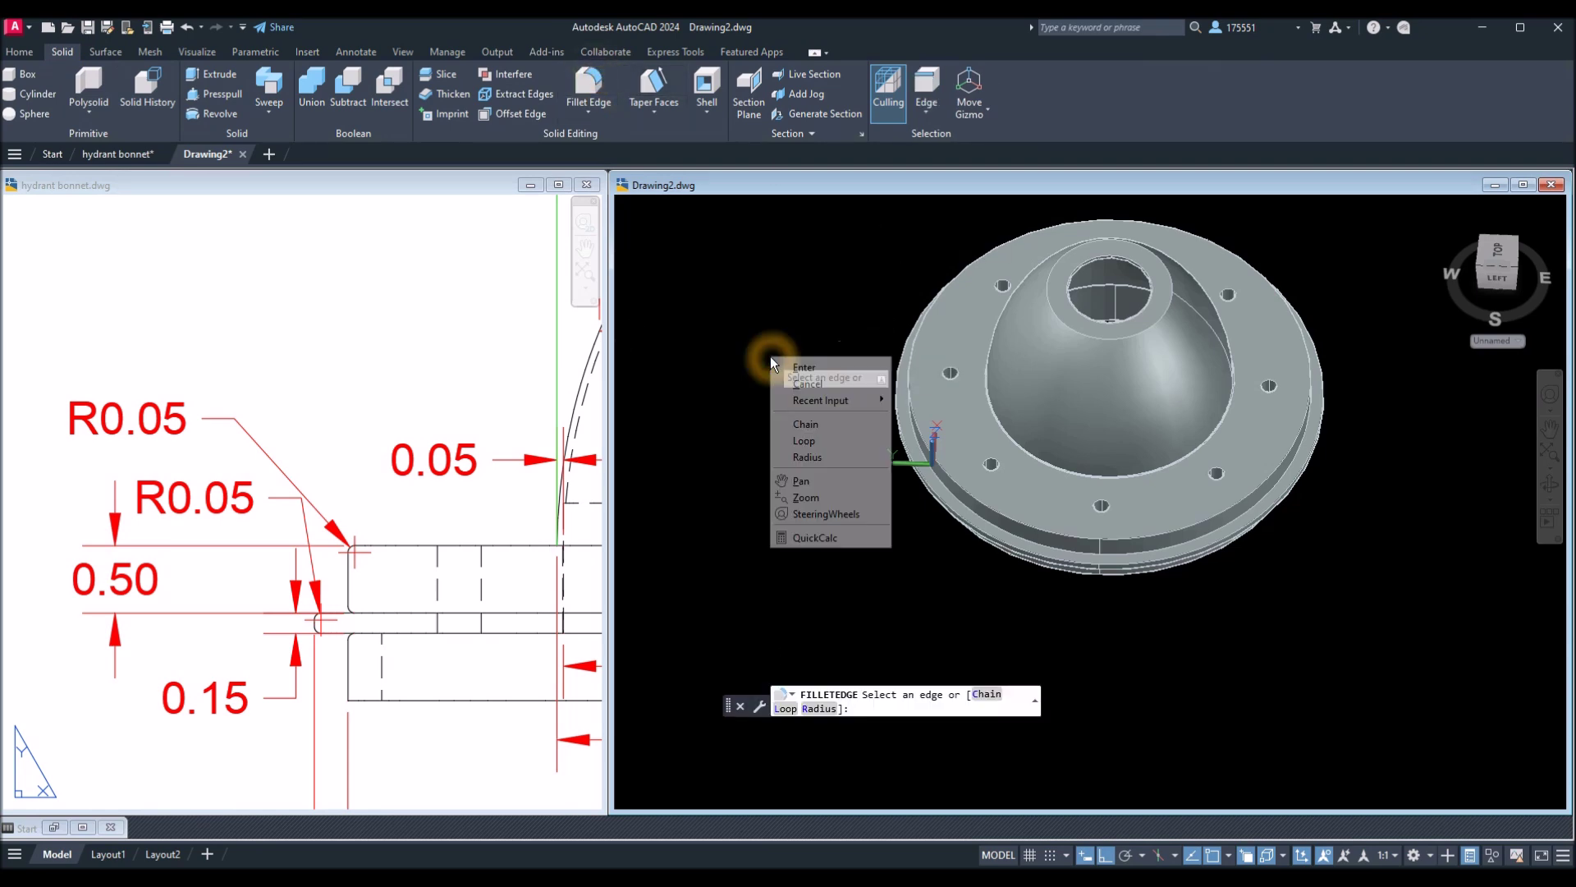
{"action": "left_click", "coordinate": [808, 457]}
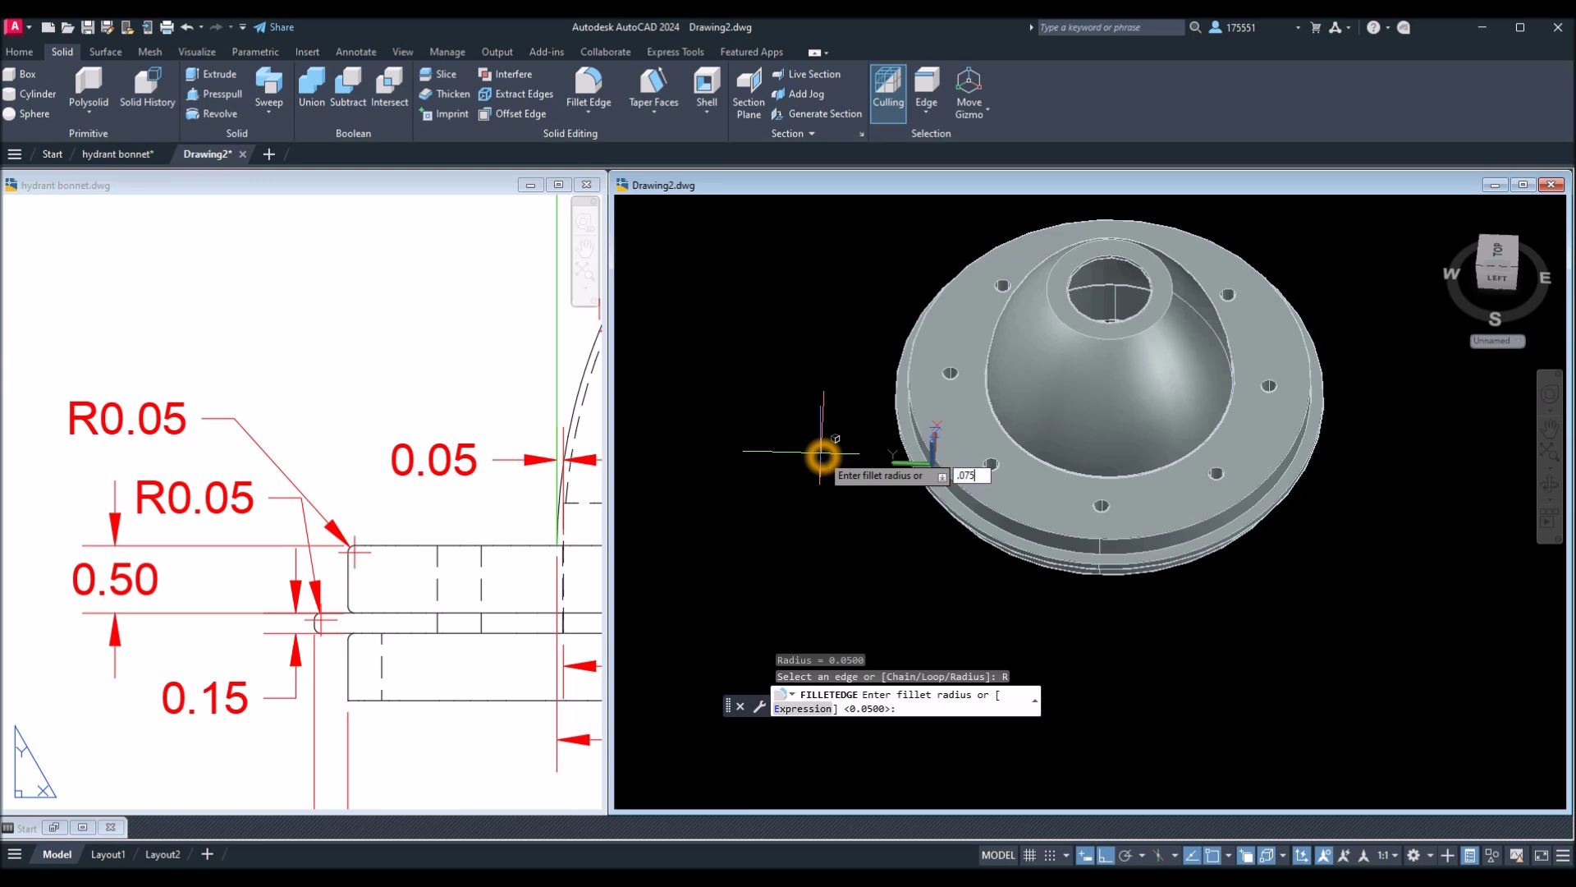
{"action": "key", "text": "Return"}
{"action": "middle_click_drag", "start_coordinate": [1016, 556], "coordinate": [991, 457], "text": "shift"}
{"action": "scroll", "coordinate": [913, 449], "scroll_direction": "up", "scroll_amount": 5}
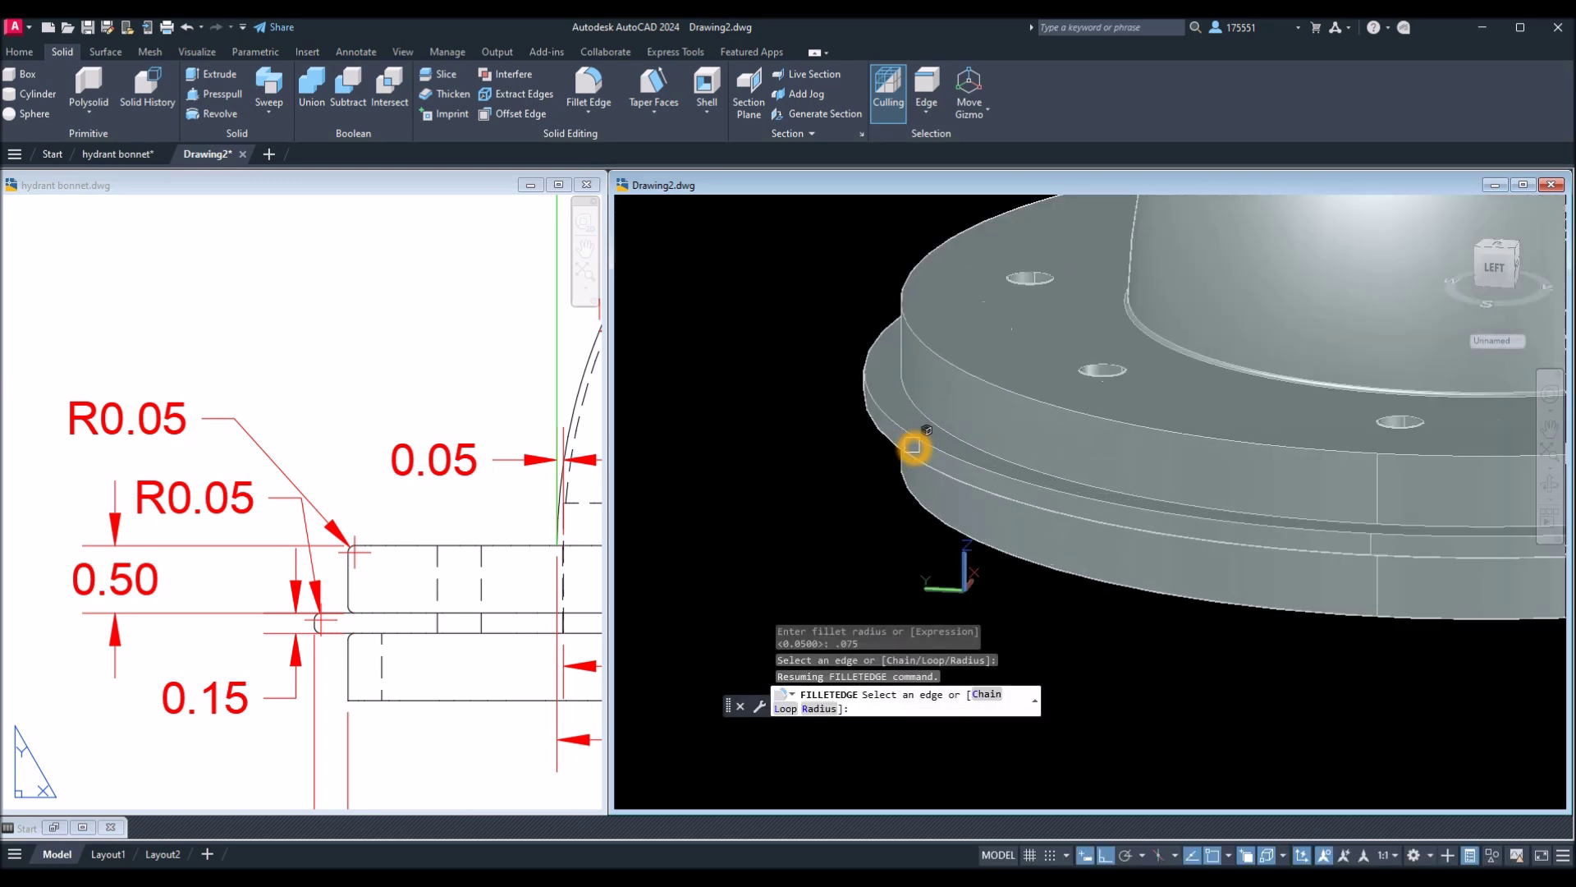
{"action": "left_click", "coordinate": [913, 435]}
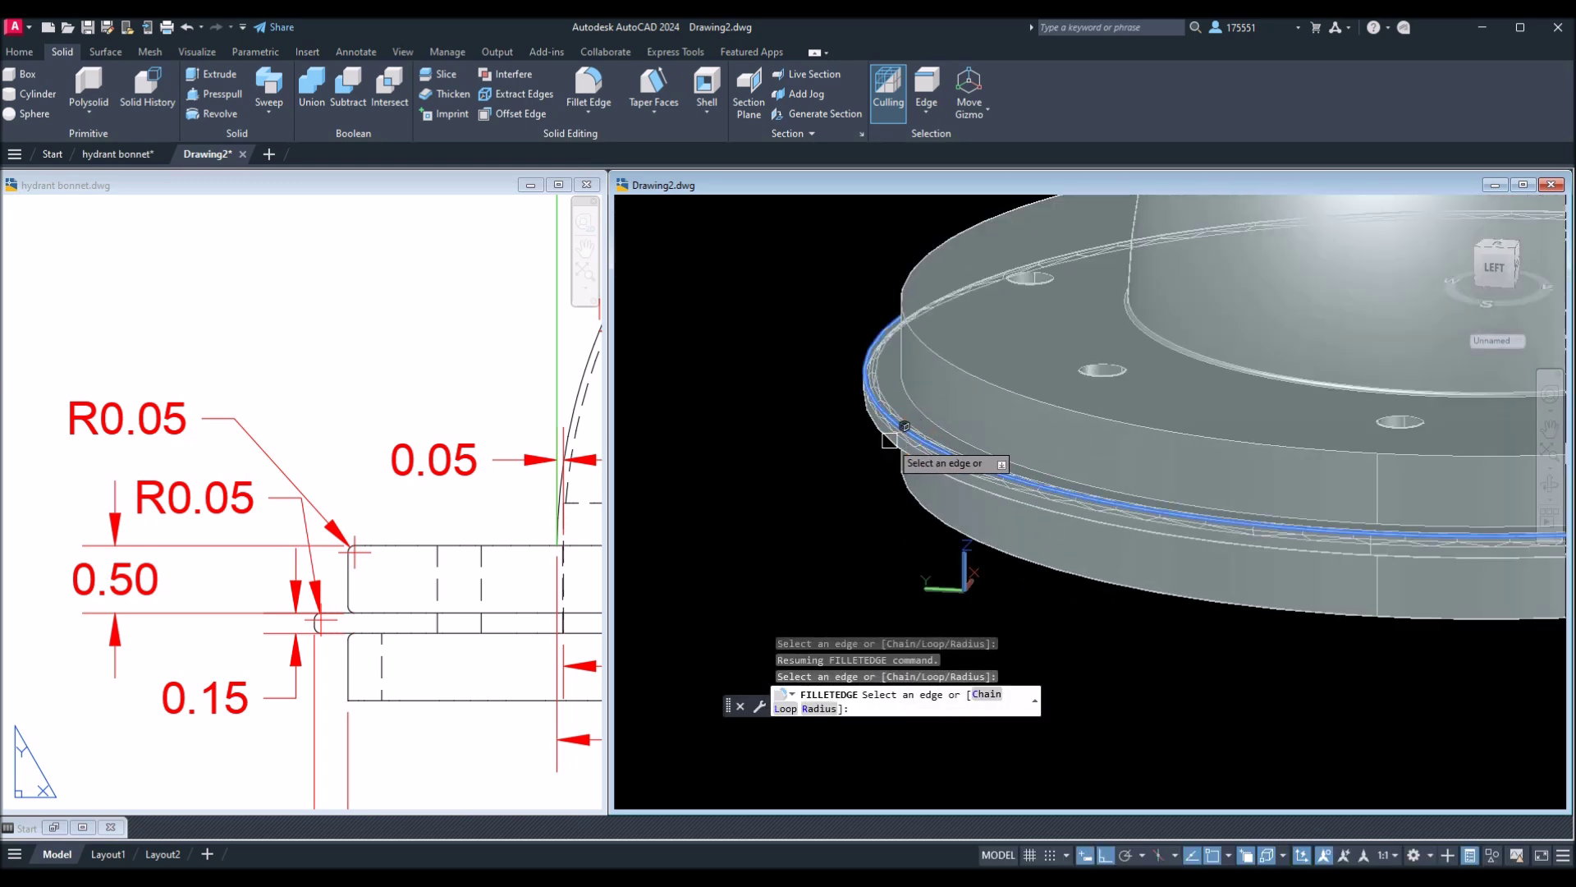
{"action": "right_click", "coordinate": [856, 435]}
{"action": "left_click", "coordinate": [877, 447]}
{"action": "right_click", "coordinate": [877, 447]}
{"action": "left_click", "coordinate": [899, 454]}
Switch the model's visual style to Realistic.
{"action": "middle_click_drag", "start_coordinate": [870, 447], "coordinate": [897, 392], "text": "shift"}
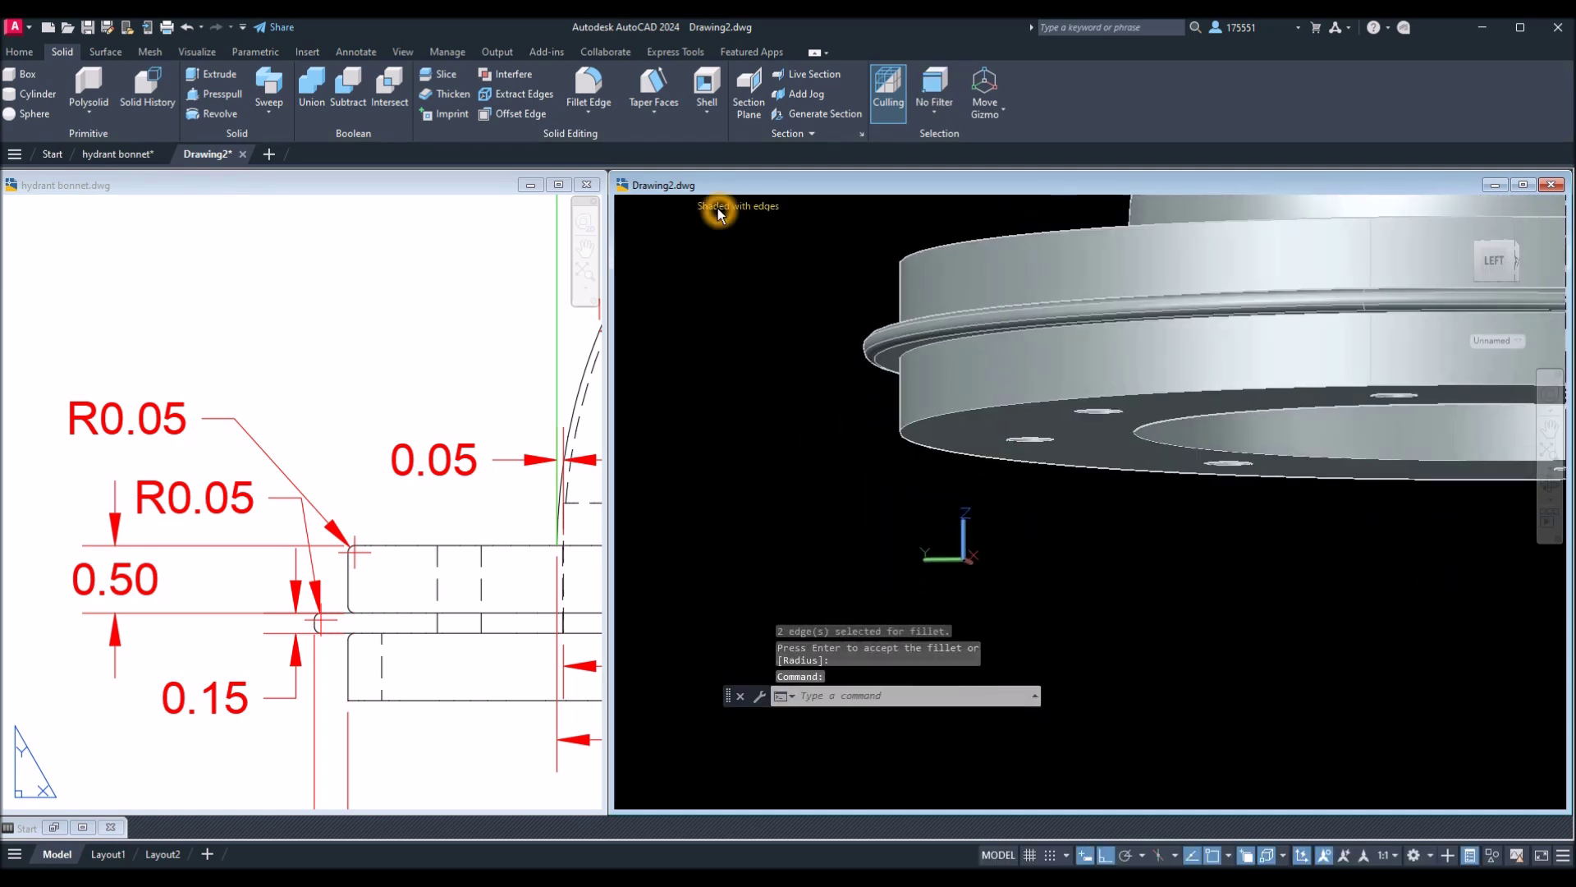
{"action": "left_click", "coordinate": [718, 212]}
{"action": "left_click", "coordinate": [775, 301]}
{"action": "middle_click_drag", "start_coordinate": [779, 300], "coordinate": [782, 335], "text": "shift"}
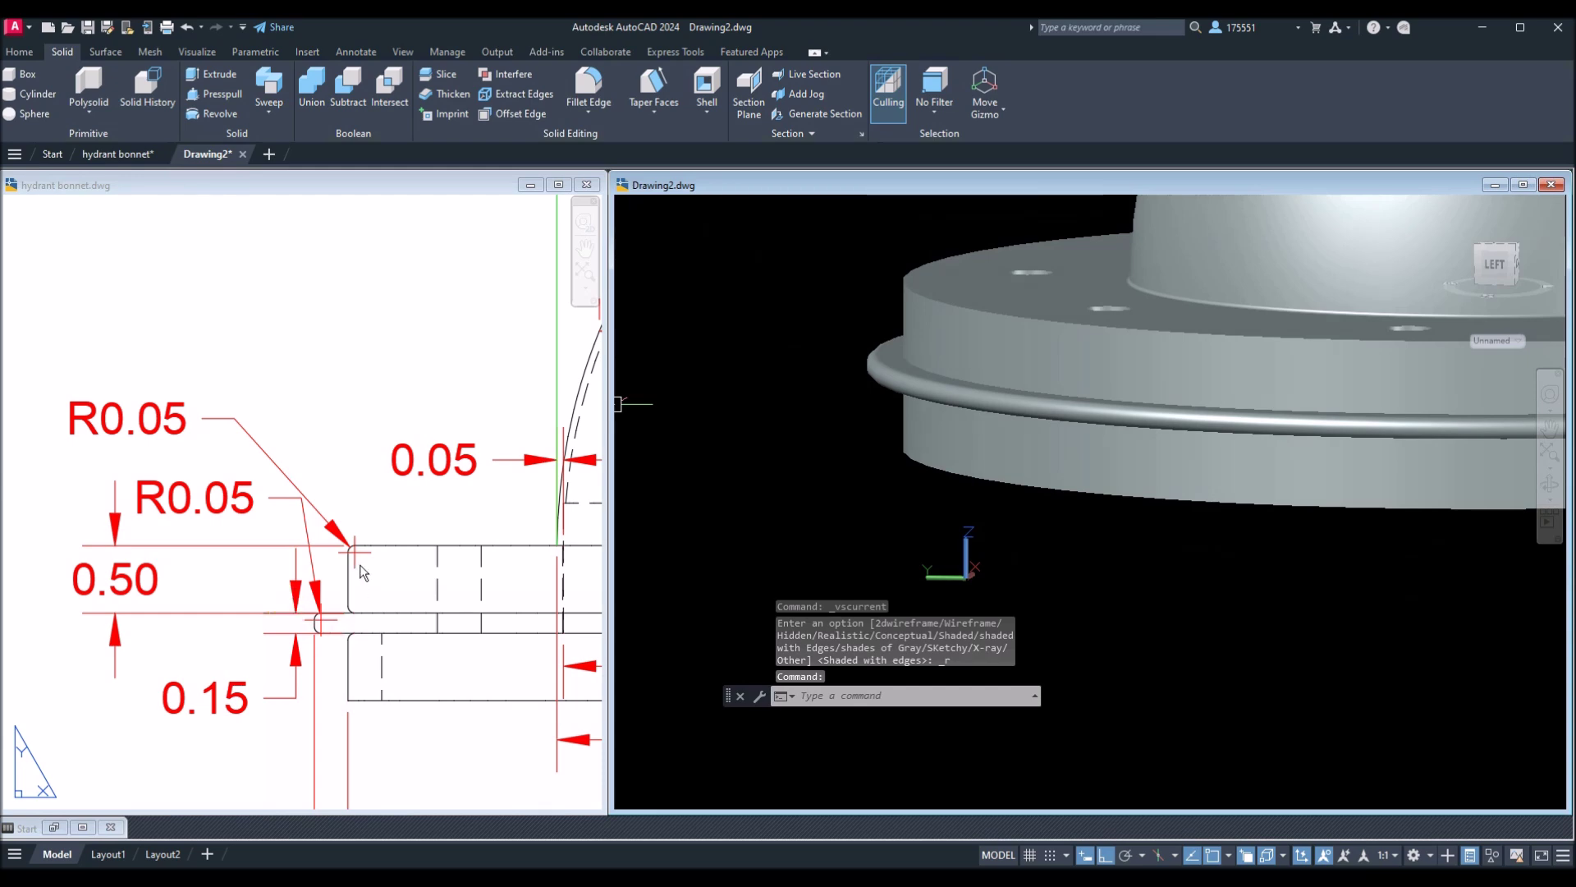
Try to fillet the flange's top and bottom outer edges and the dome's top outer edge with a 0.05 radius.
{"action": "left_click", "coordinate": [589, 86]}
{"action": "right_click", "coordinate": [721, 374]}
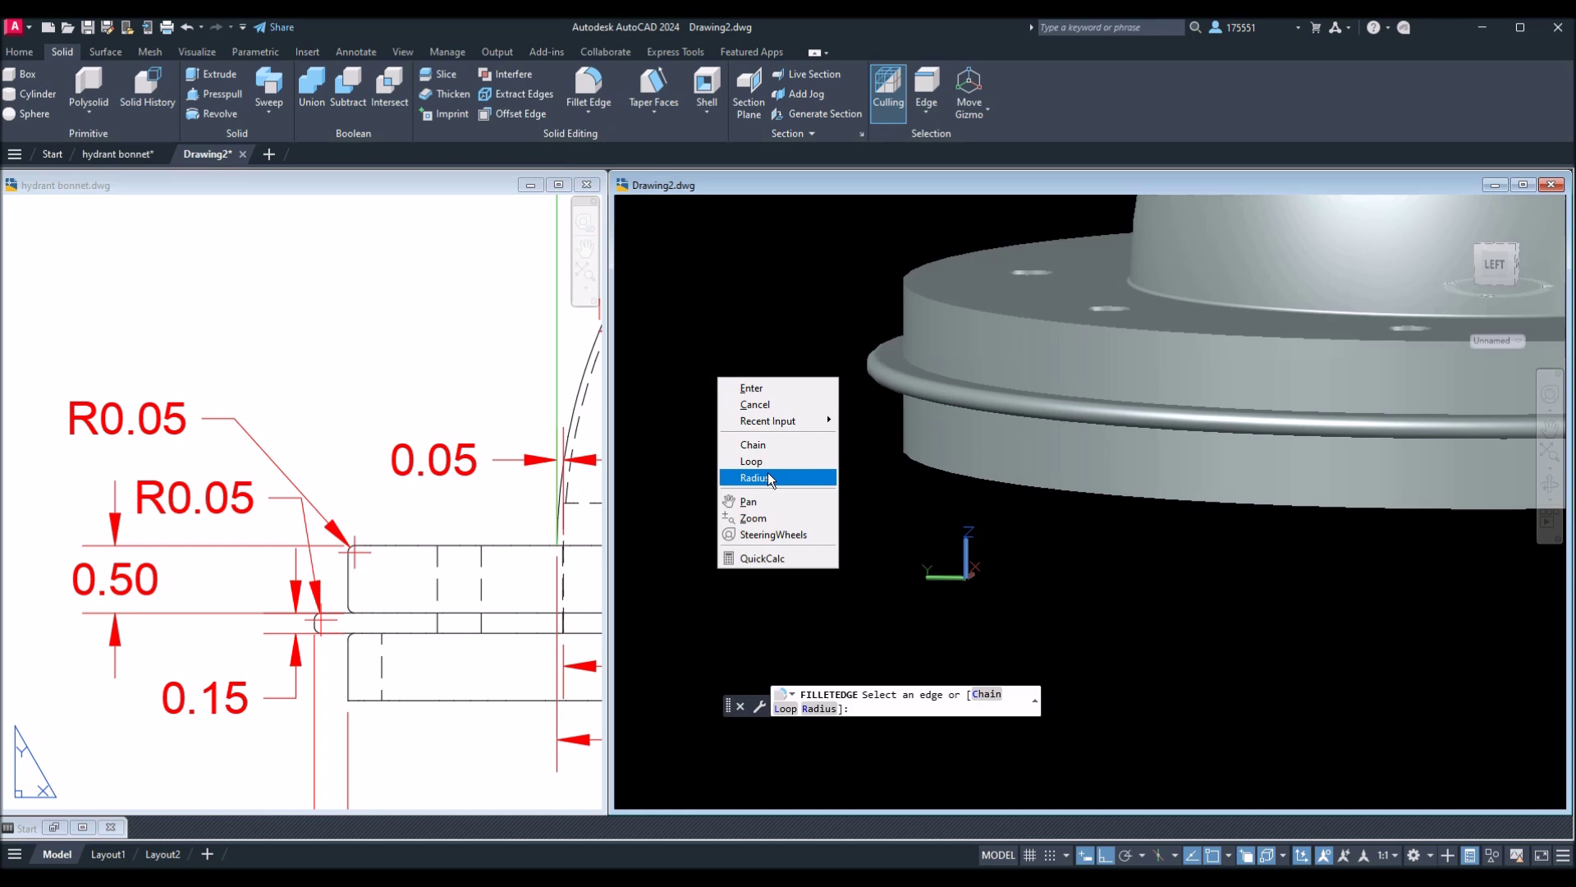
{"action": "left_click", "coordinate": [757, 474]}
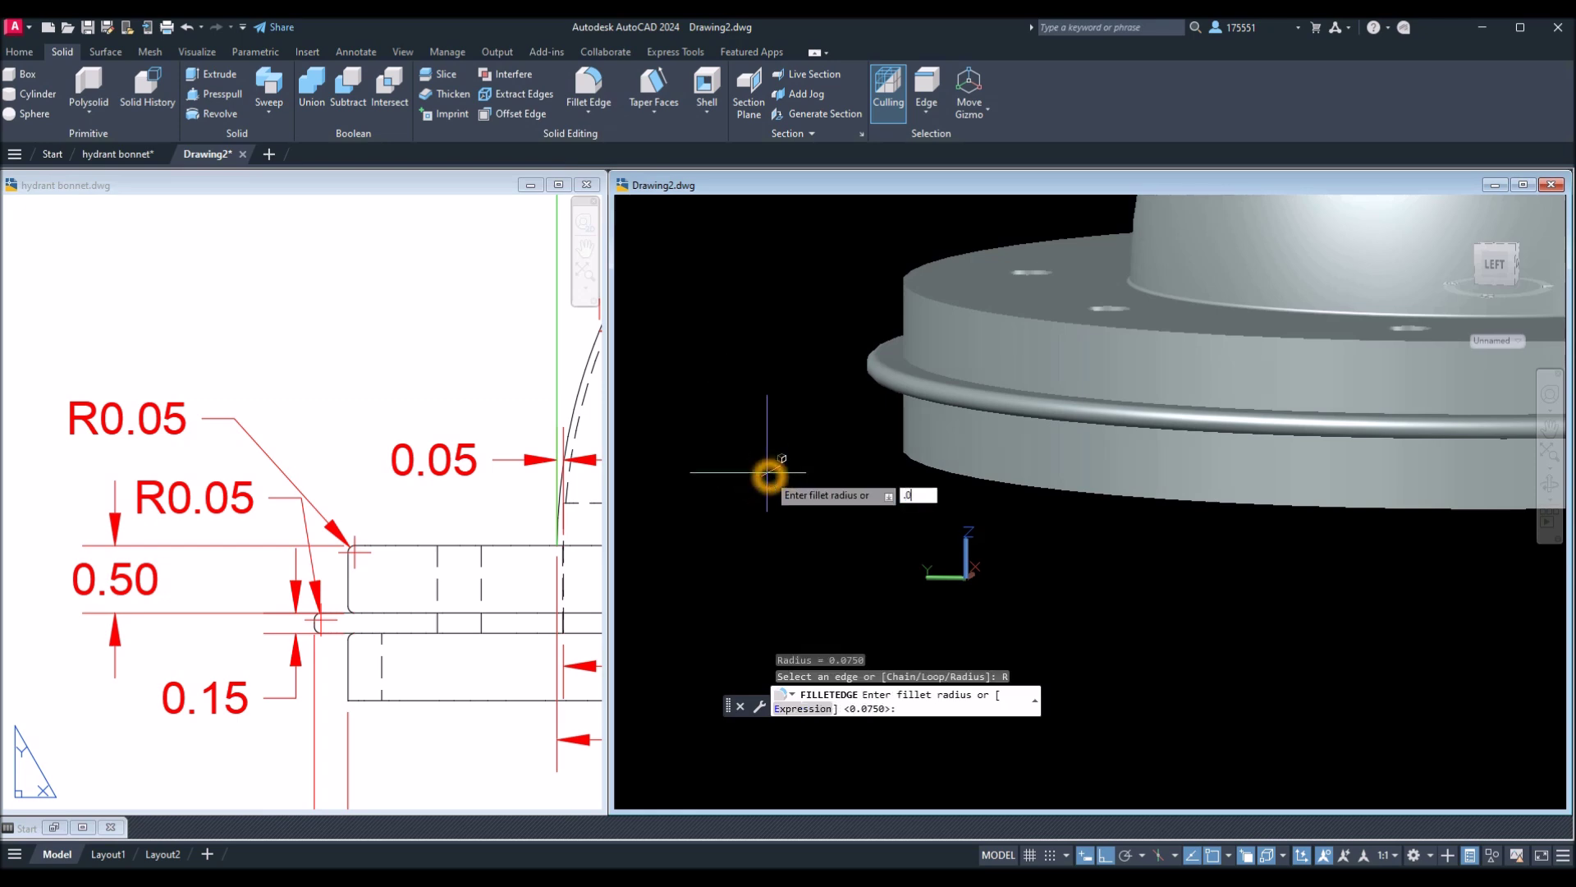
{"action": "type", "text": ".05"}
{"action": "key", "text": "Return"}
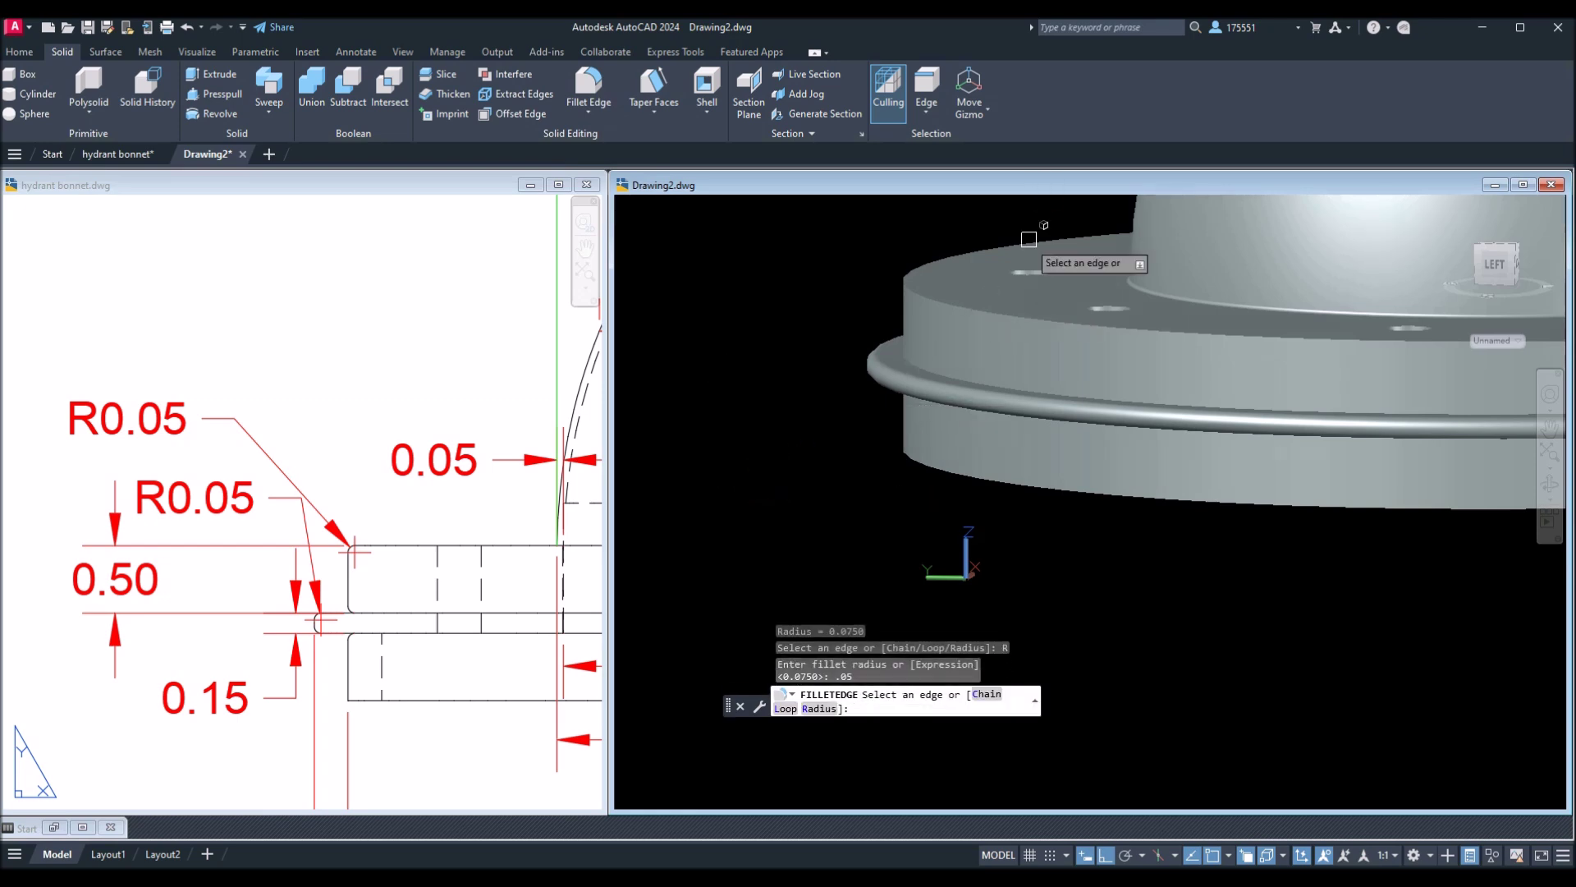
{"action": "left_click", "coordinate": [984, 305]}
{"action": "left_click", "coordinate": [1010, 464]}
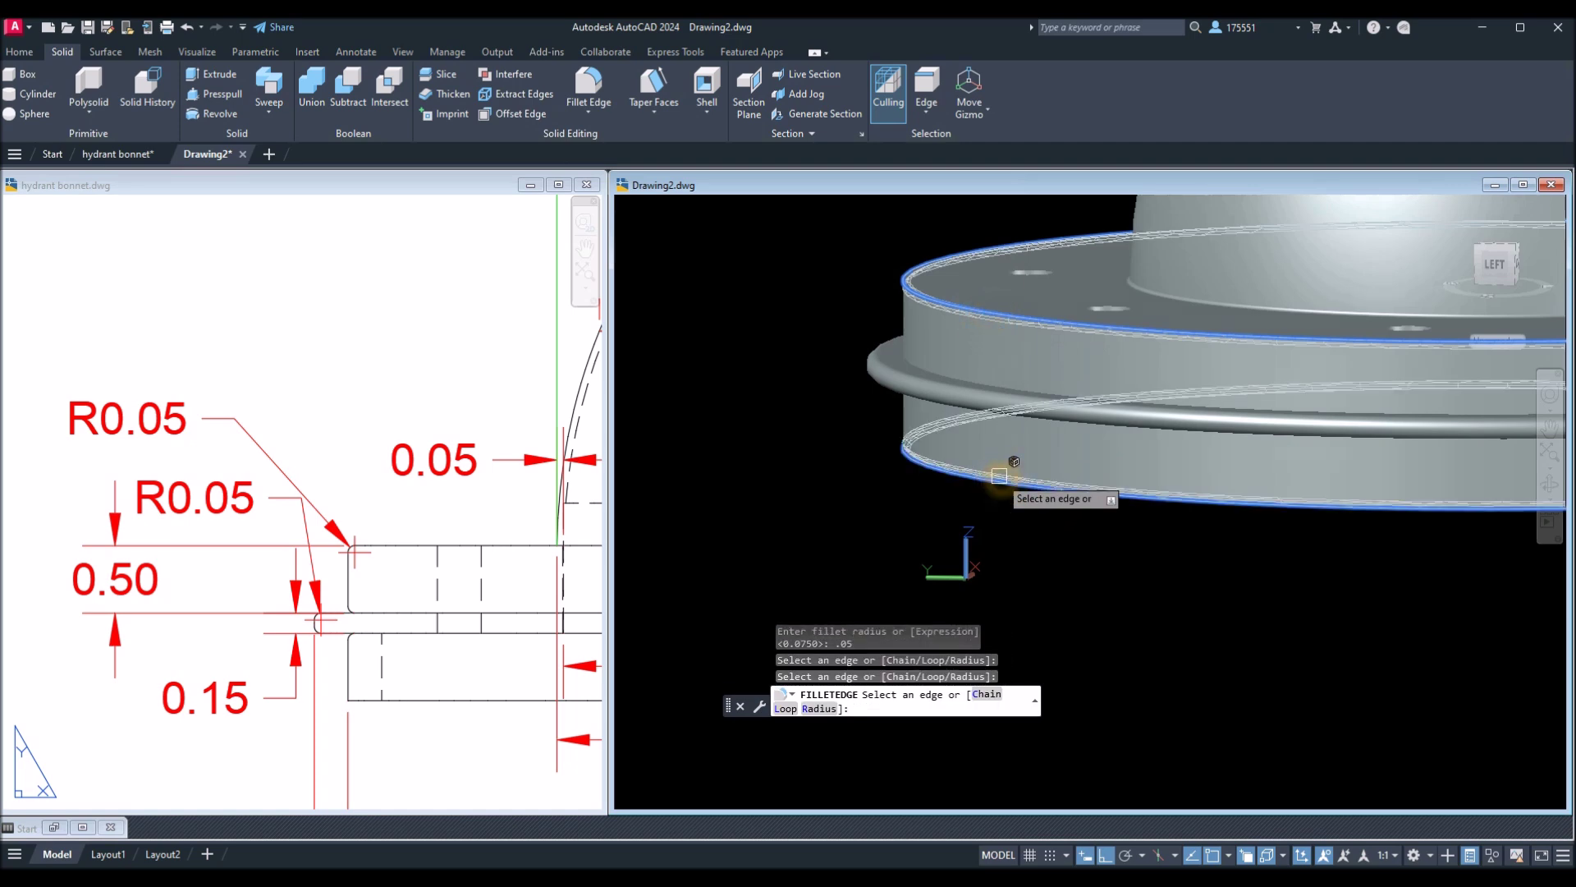
{"action": "middle_click_drag", "start_coordinate": [1009, 461], "coordinate": [1022, 447]}
{"action": "left_click_drag", "start_coordinate": [1022, 447], "coordinate": [815, 692]}
{"action": "key", "text": "Escape"}
{"action": "scroll", "coordinate": [911, 595], "scroll_direction": "down", "scroll_amount": 1}
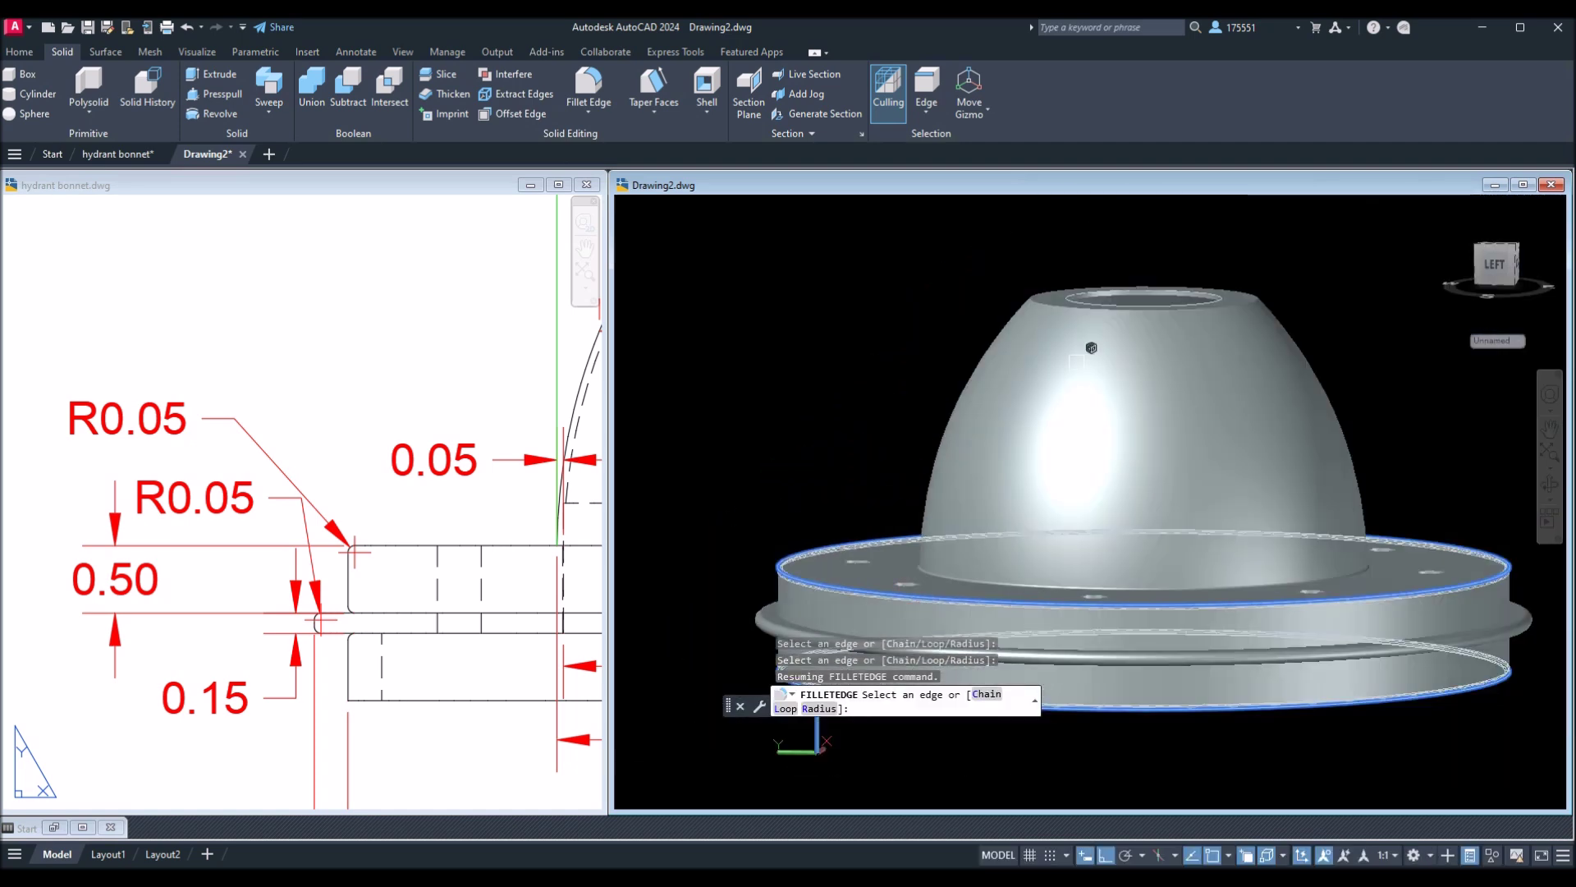
{"action": "left_click", "coordinate": [1054, 307]}
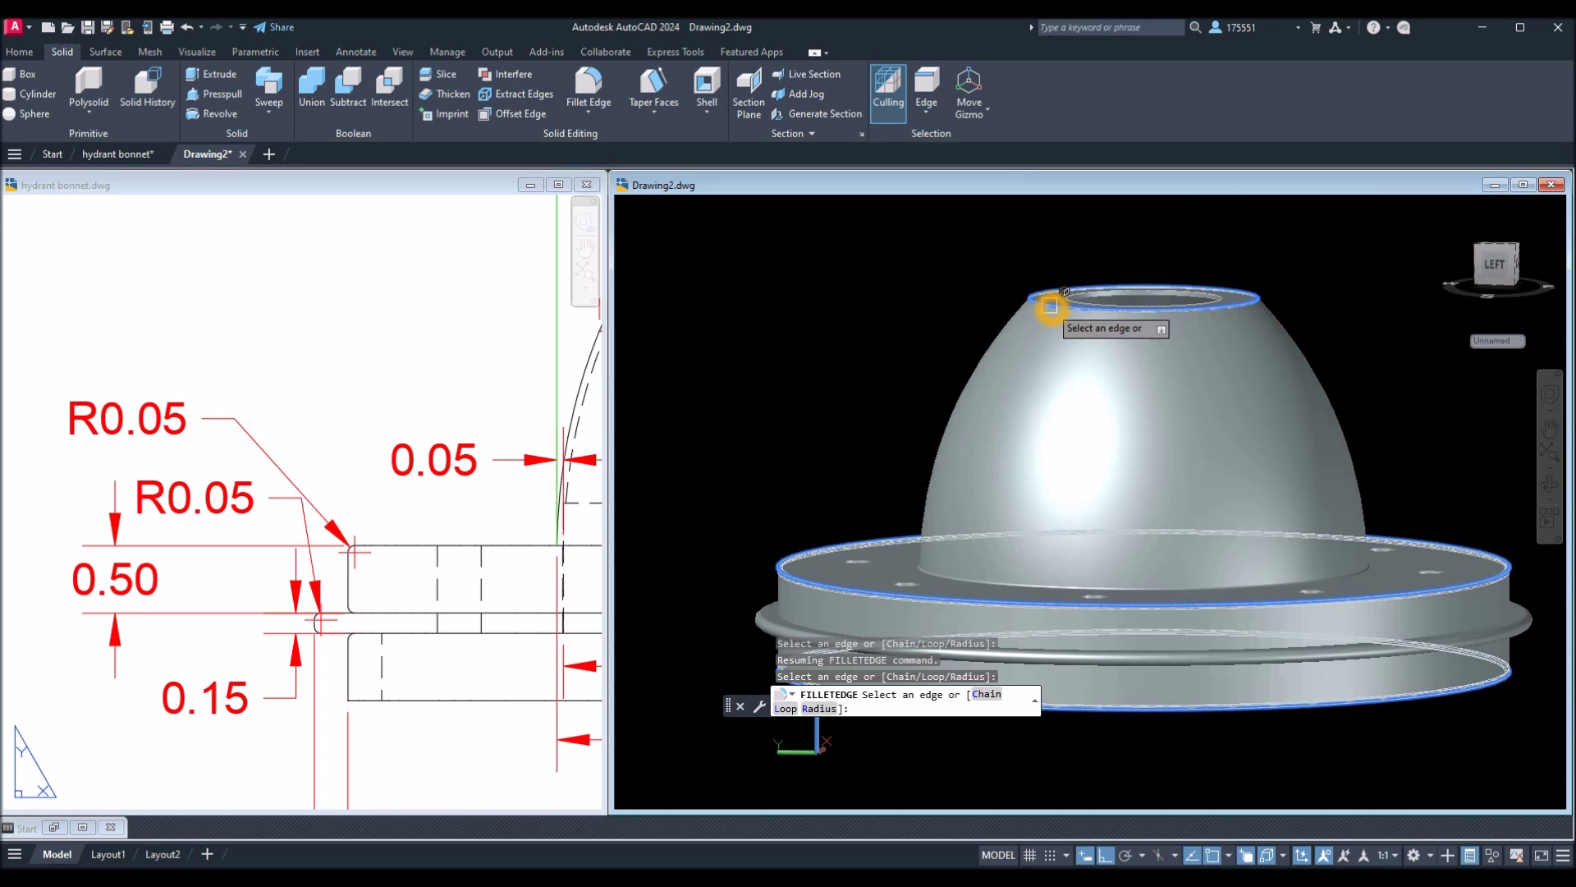
{"action": "key", "text": "Return"}
{"action": "key", "text": "Escape"}
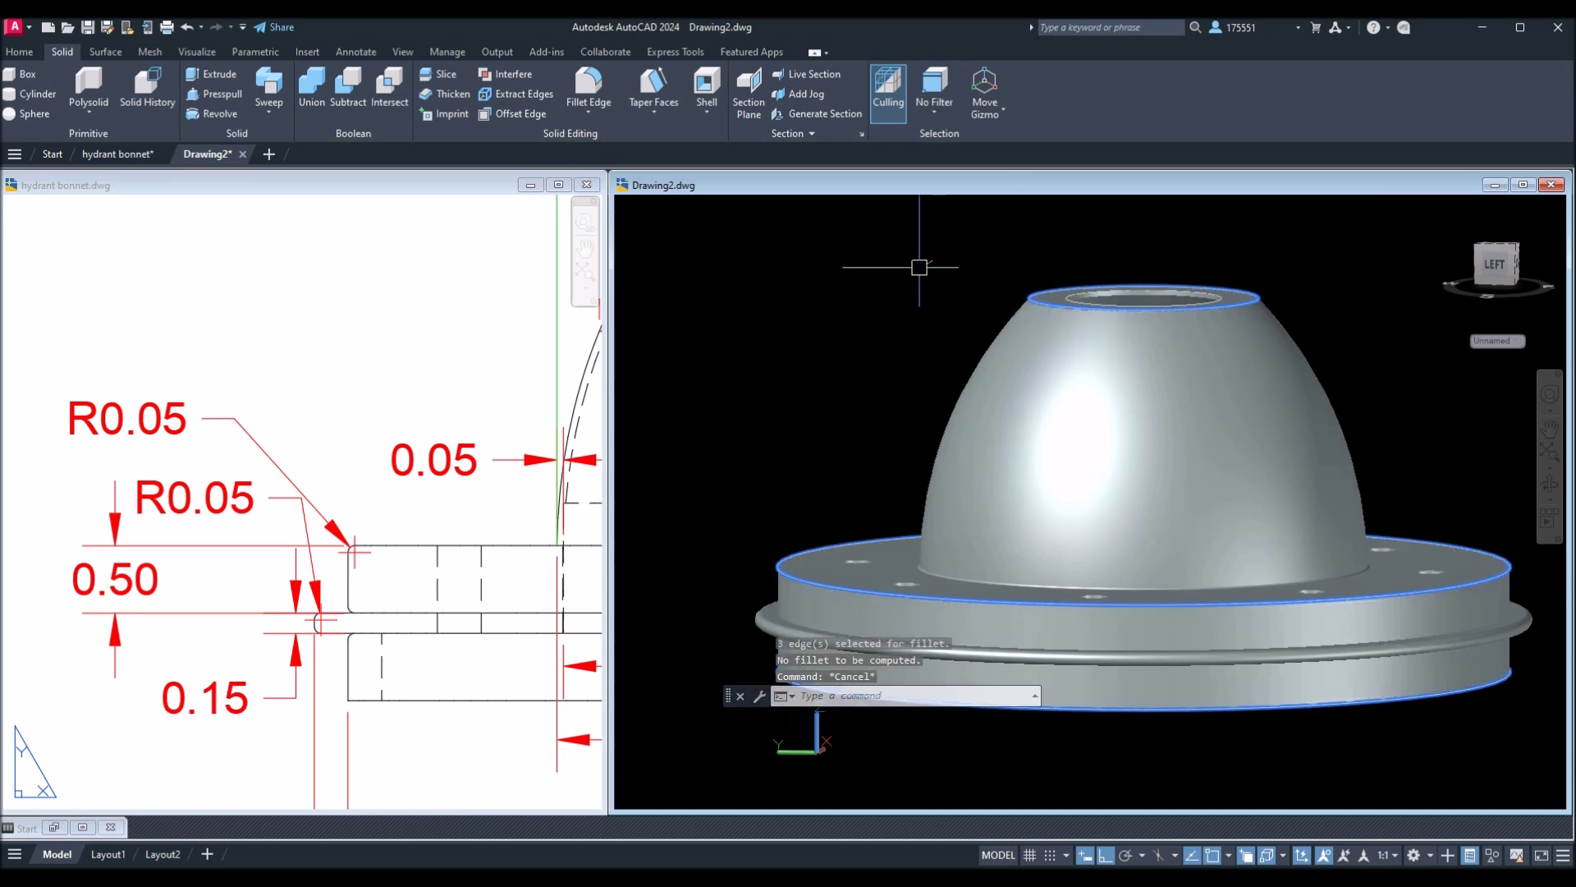
{"action": "left_click", "coordinate": [1000, 322]}
{"action": "key", "text": "Escape"}
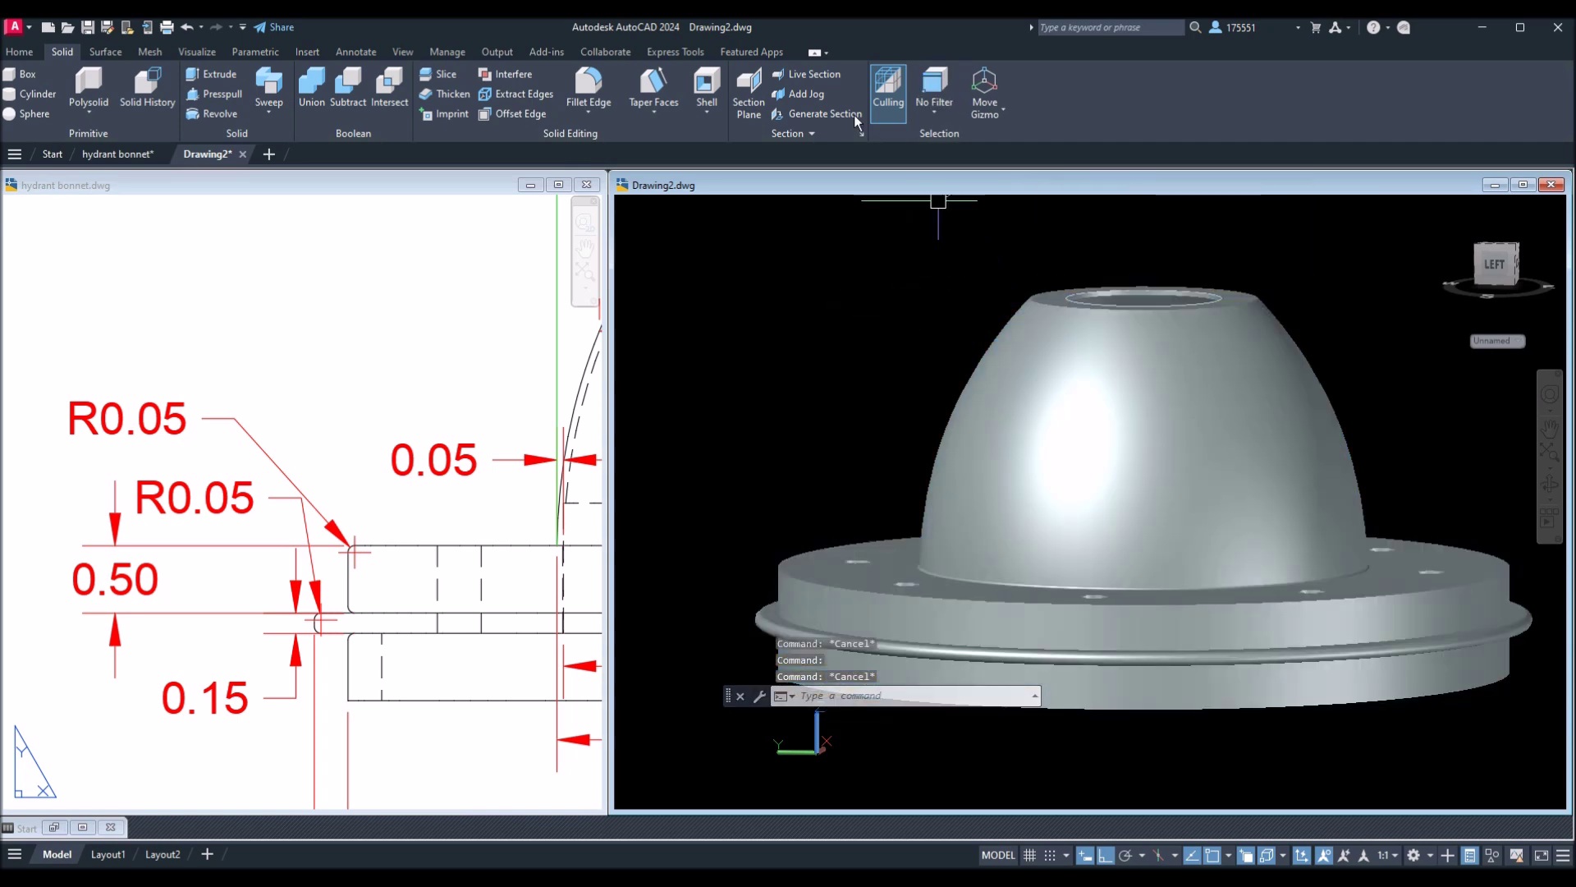
Examine the width and height dimensions of the collar above the dome in the reference front view.
{"action": "left_click", "coordinate": [476, 454]}
{"action": "middle_click_drag", "start_coordinate": [529, 280], "coordinate": [381, 494]}
{"action": "scroll", "coordinate": [382, 493], "scroll_direction": "down", "scroll_amount": 5}
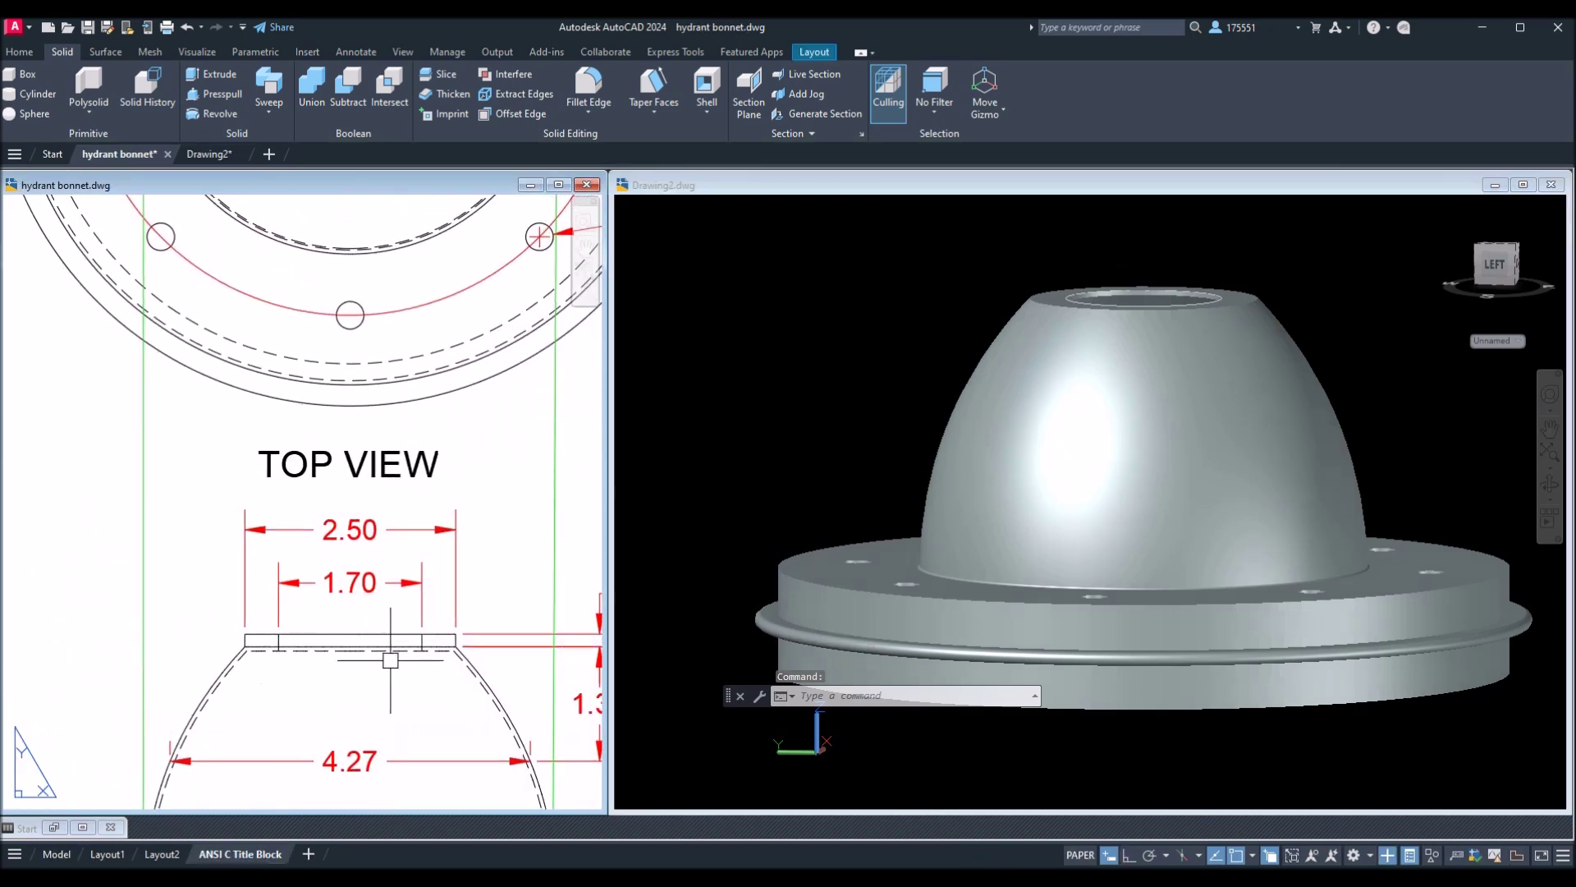
{"action": "scroll", "coordinate": [461, 629], "scroll_direction": "up", "scroll_amount": 5}
{"action": "scroll", "coordinate": [462, 629], "scroll_direction": "down", "scroll_amount": 5}
{"action": "mouse_move", "coordinate": [468, 605]}
{"action": "middle_mouse_down"}
{"action": "mouse_move", "coordinate": [255, 563]}
{"action": "mouse_move", "coordinate": [156, 630]}
{"action": "mouse_move", "coordinate": [228, 637]}
{"action": "mouse_move", "coordinate": [307, 591]}
{"action": "middle_mouse_up"}
{"action": "scroll", "coordinate": [415, 605], "scroll_direction": "up", "scroll_amount": 2}
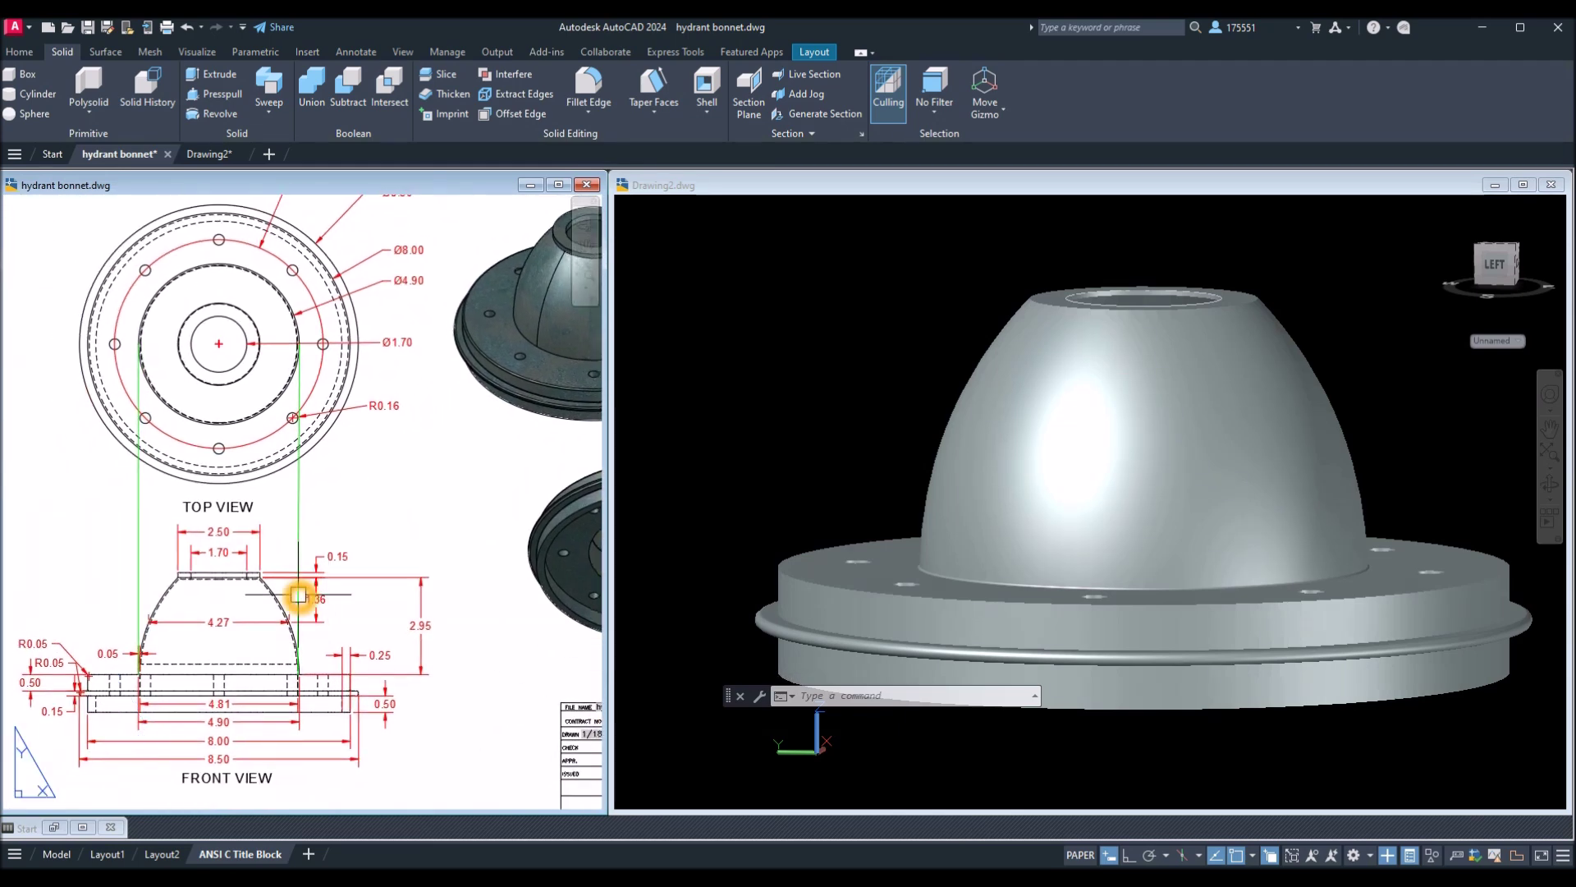
Try to press/pull the flat ring face around the dome's top opening in Drawing2.
{"action": "left_click", "coordinate": [761, 296]}
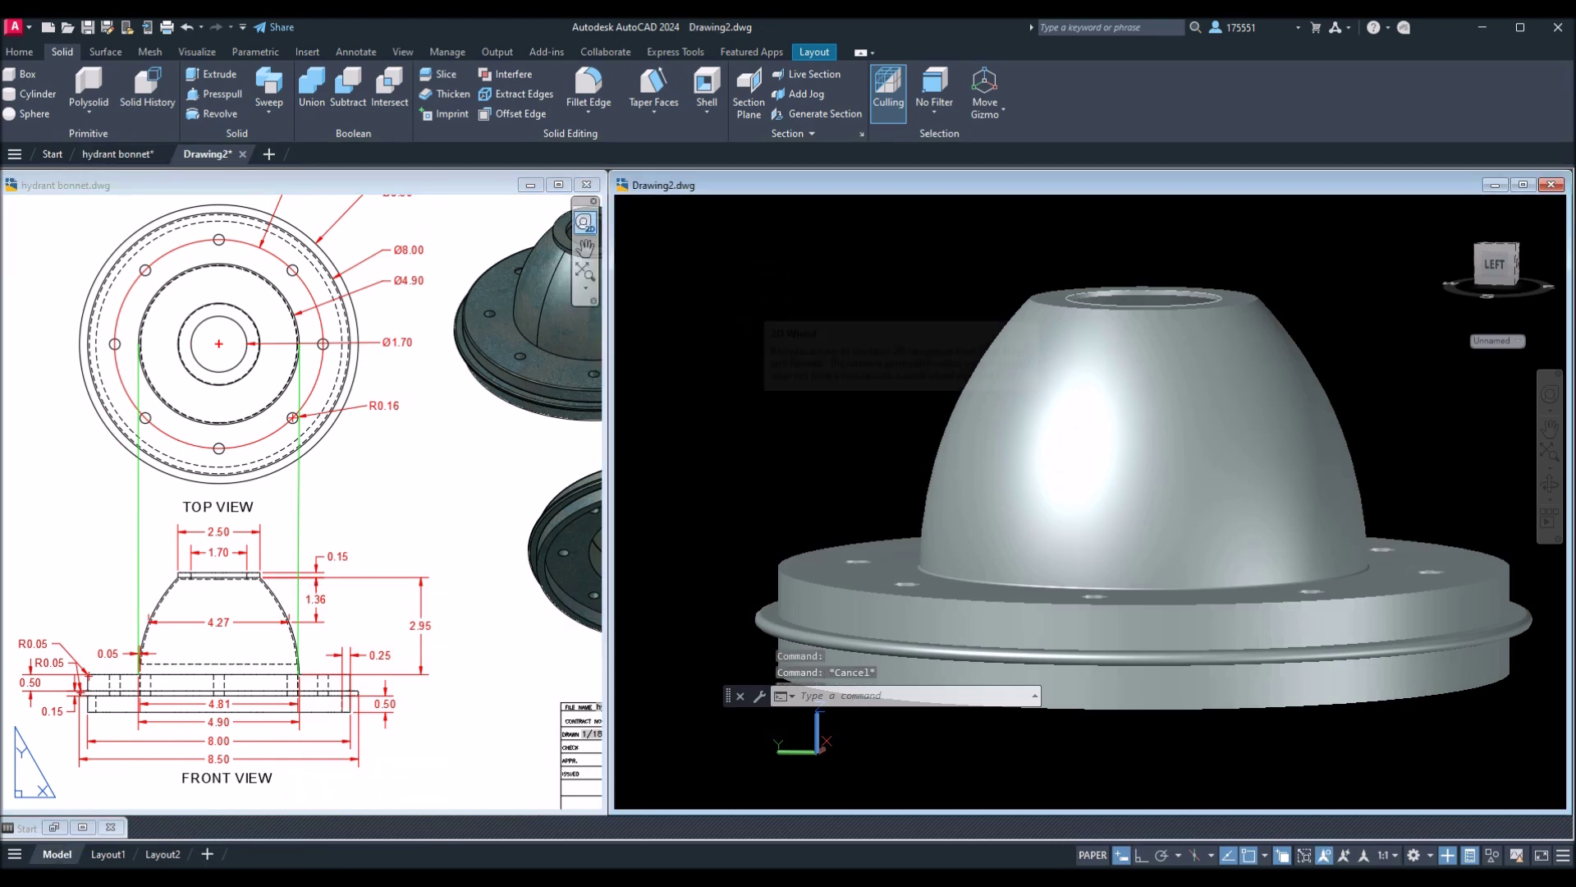
{"action": "double_click", "coordinate": [759, 289]}
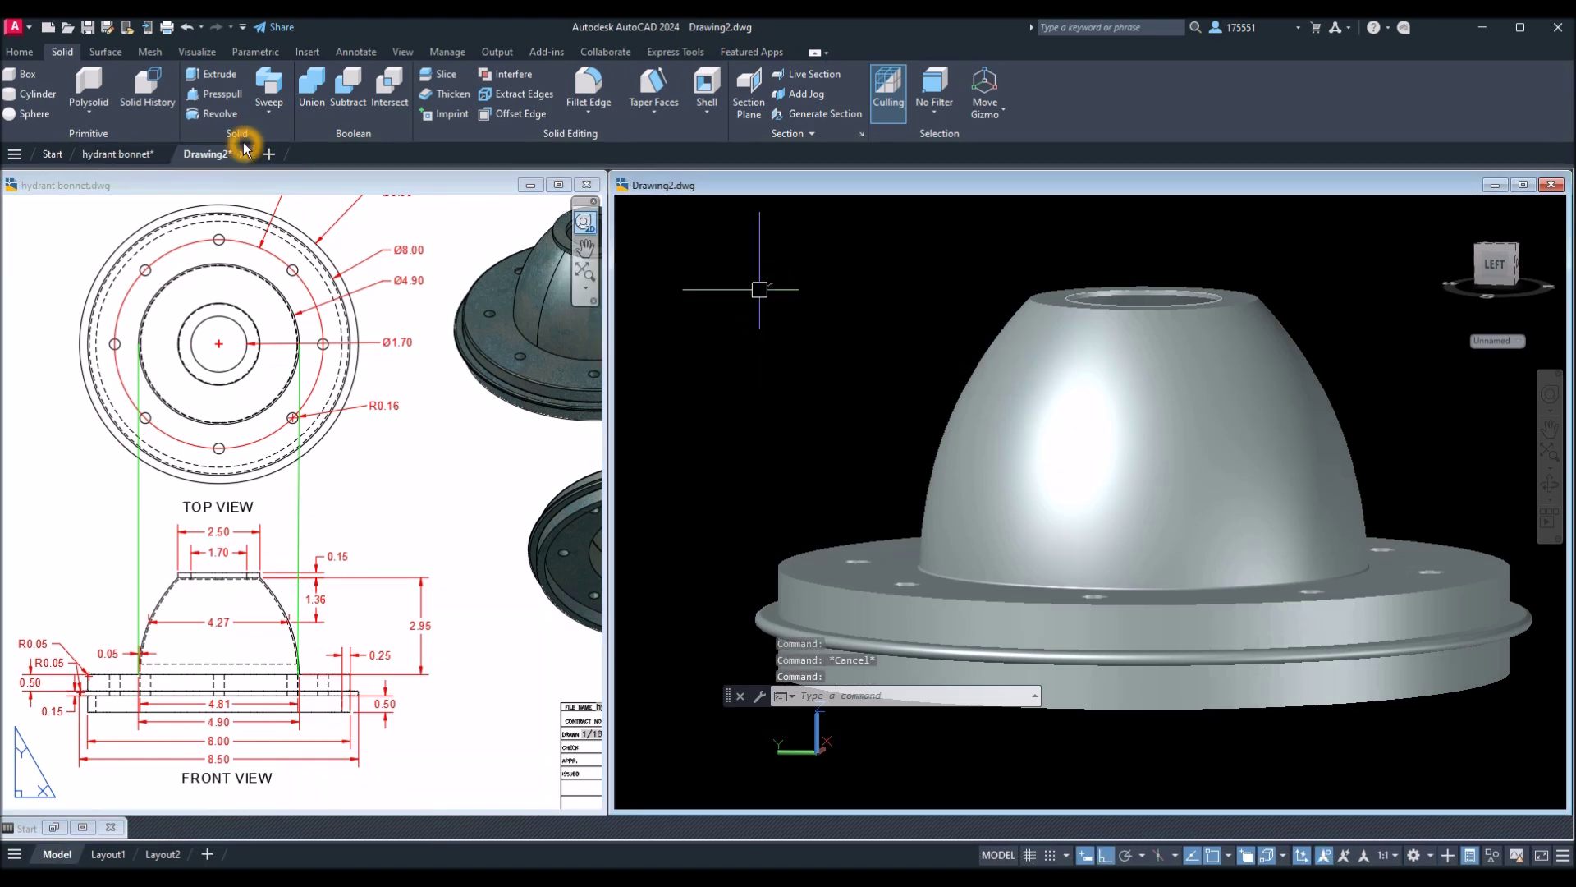
{"action": "left_click", "coordinate": [220, 98]}
{"action": "middle_click_drag", "start_coordinate": [943, 306], "coordinate": [1051, 340], "text": "shift"}
{"action": "scroll", "coordinate": [1051, 320], "scroll_direction": "up", "scroll_amount": 5}
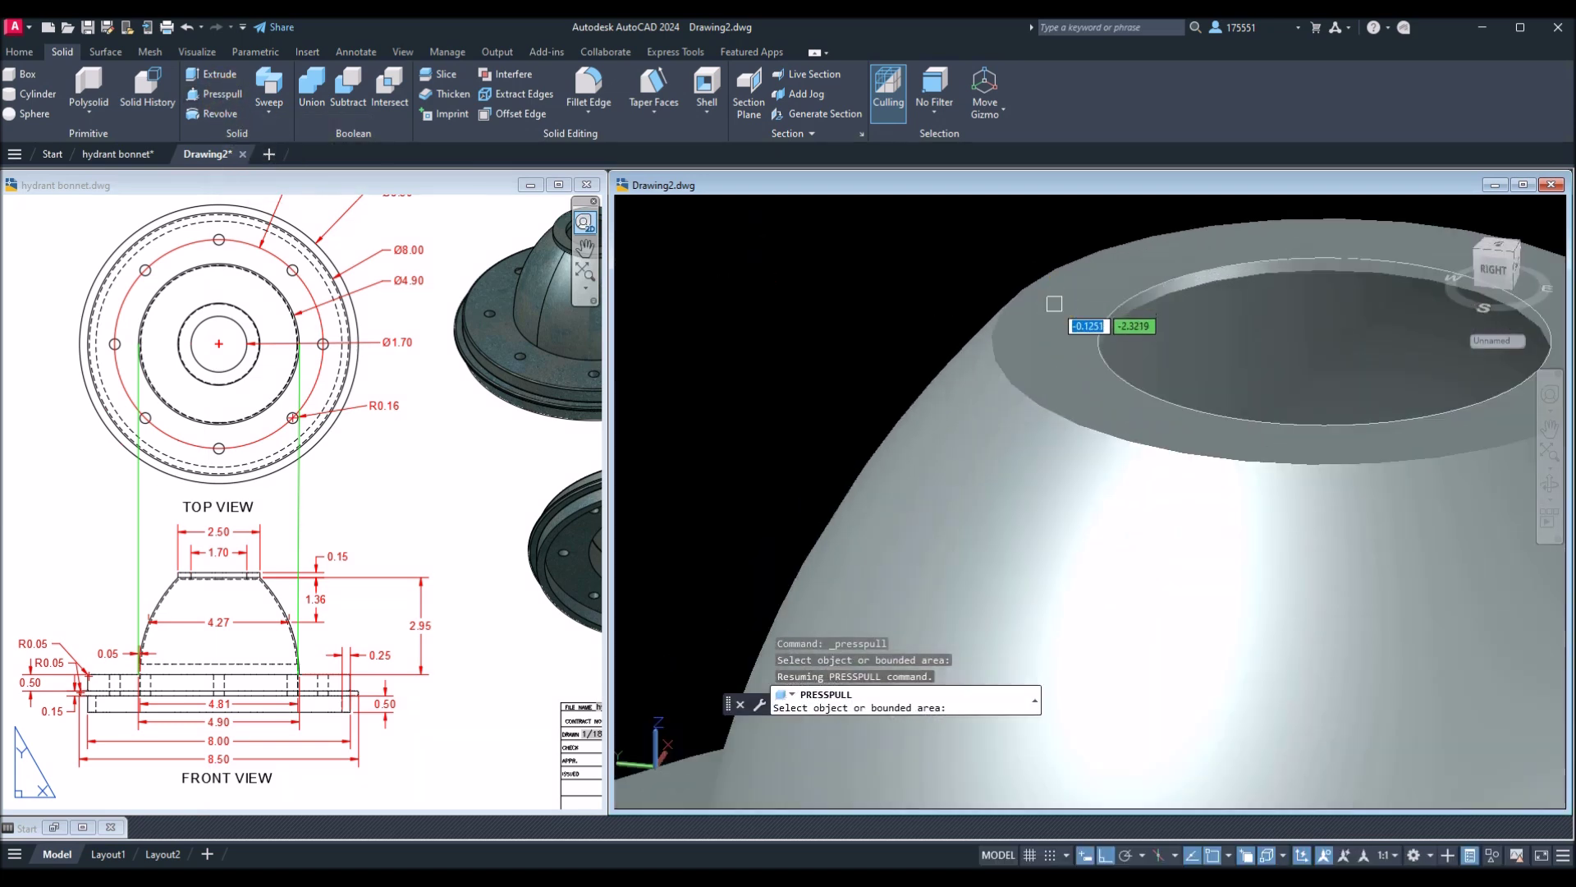
{"action": "scroll", "coordinate": [1077, 377], "scroll_direction": "up", "scroll_amount": 4}
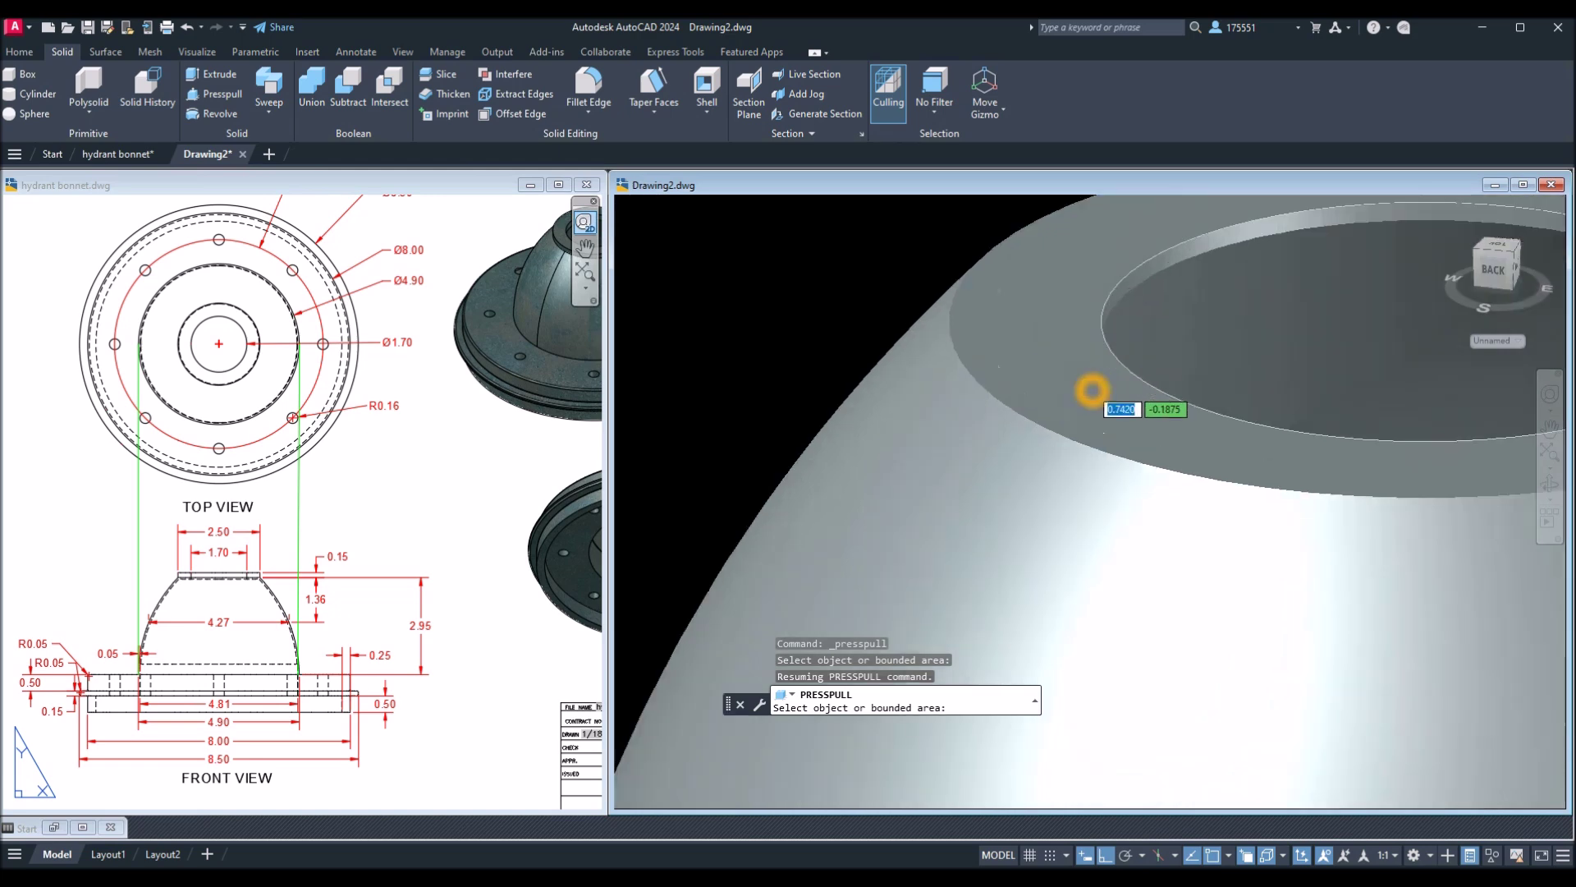
{"action": "scroll", "coordinate": [1037, 380], "scroll_direction": "up", "scroll_amount": 2}
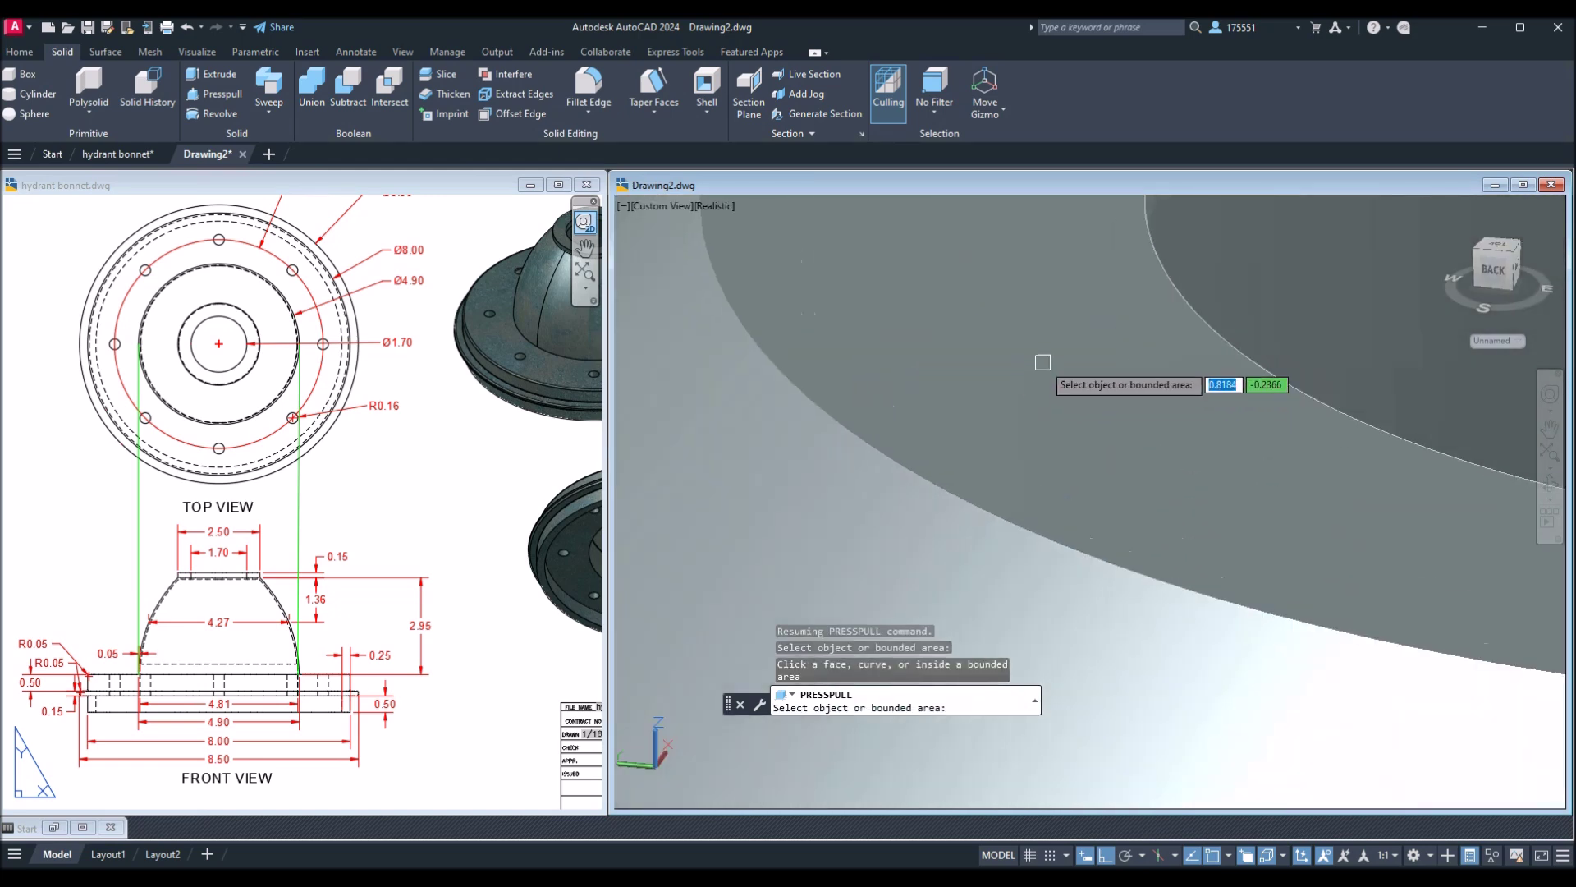
{"action": "key", "text": "Return"}
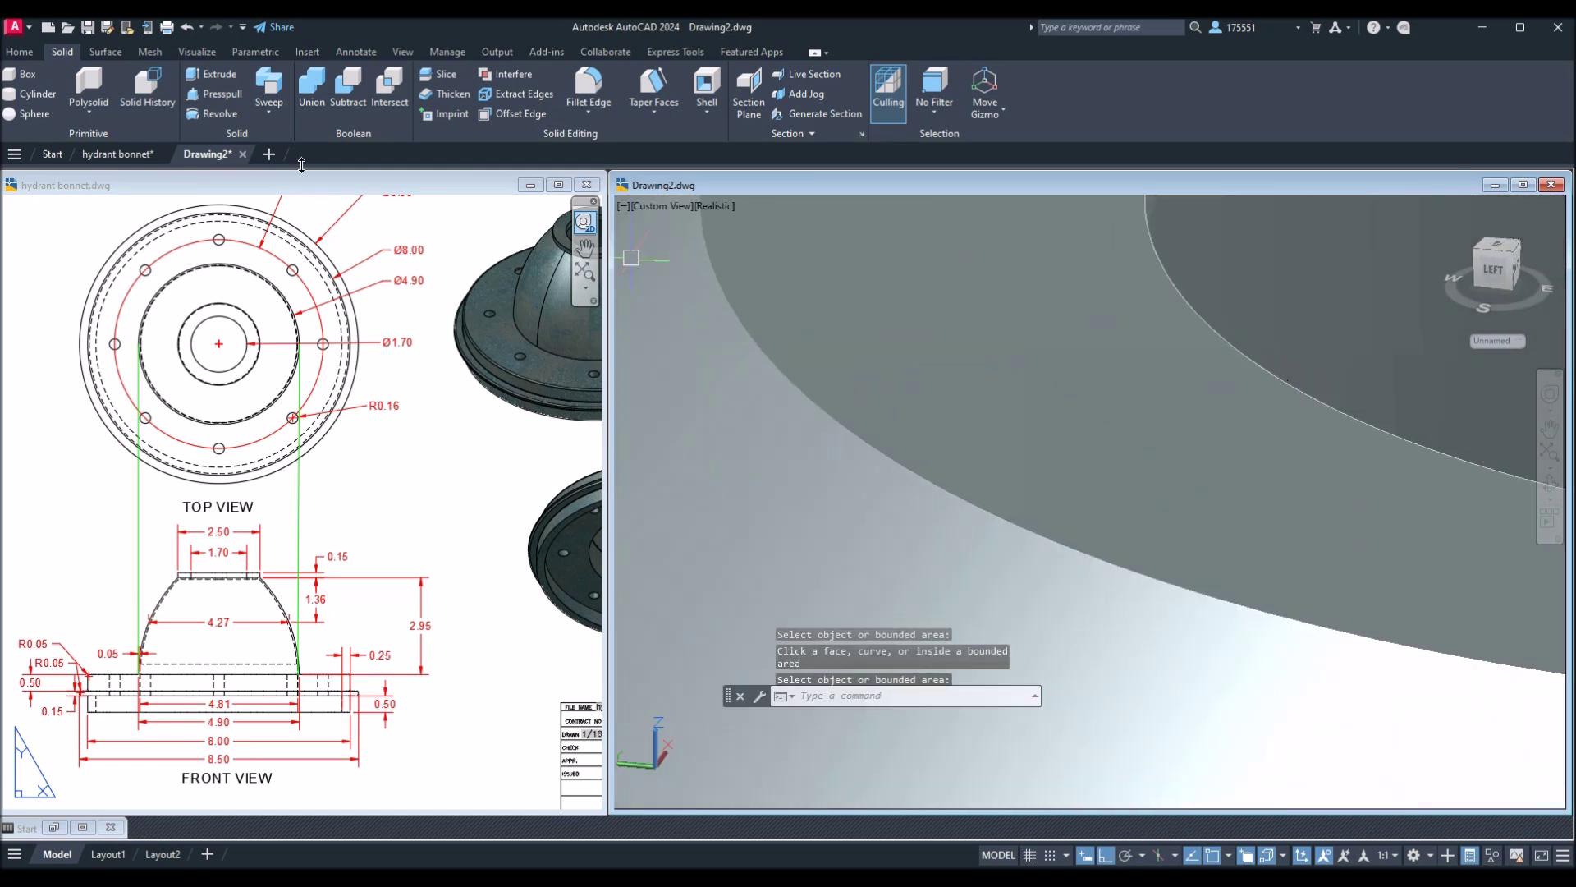
{"action": "left_click", "coordinate": [233, 98]}
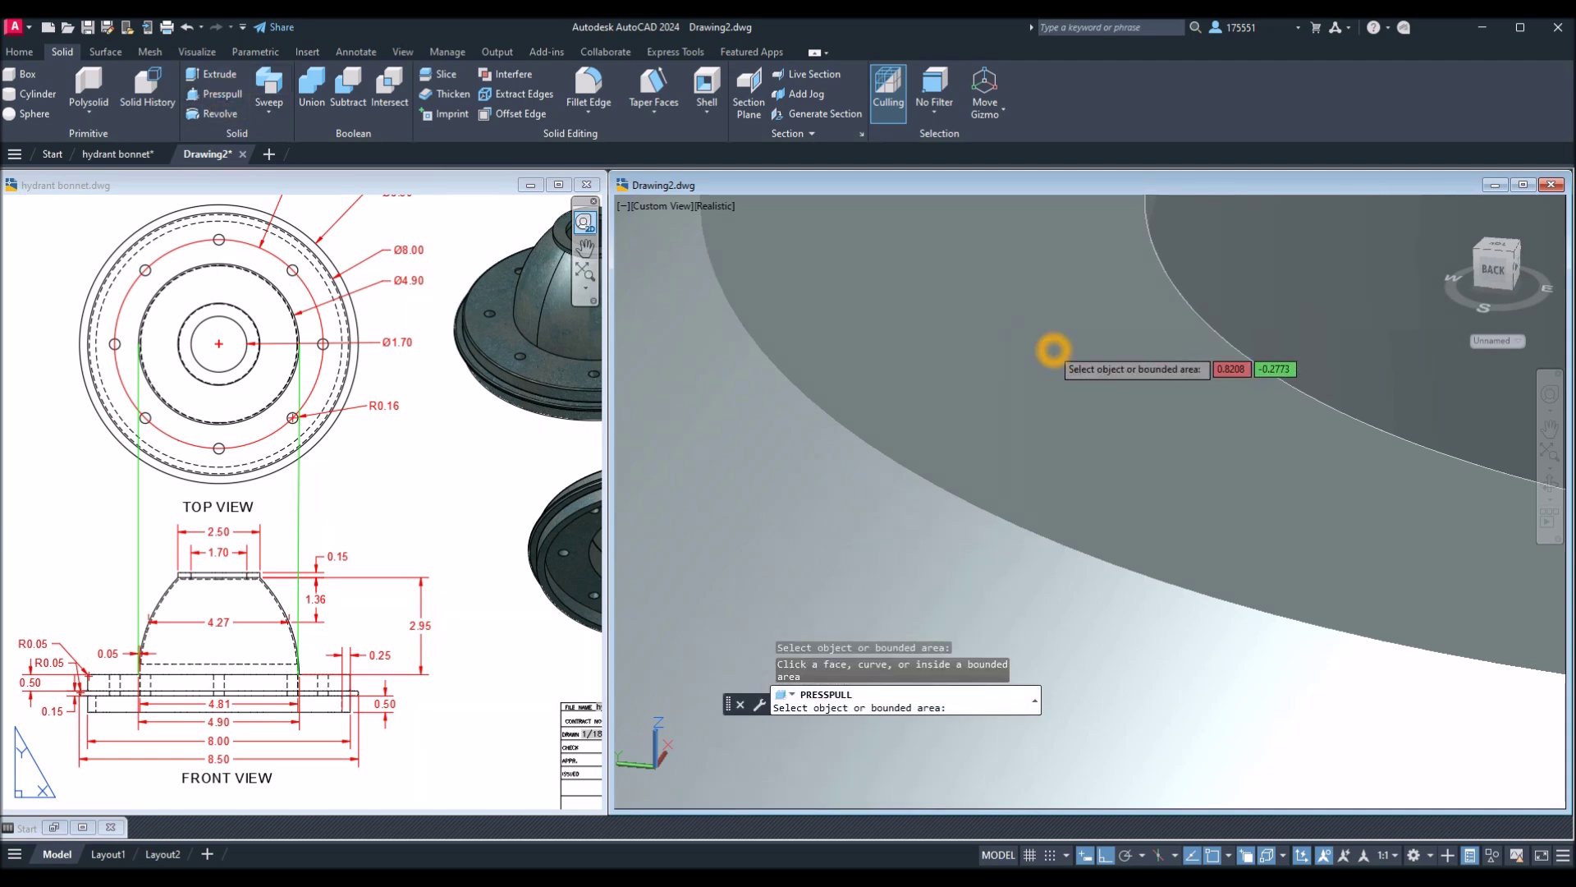
{"action": "scroll", "coordinate": [1053, 349], "scroll_direction": "down", "scroll_amount": 5}
{"action": "key", "text": "Escape"}
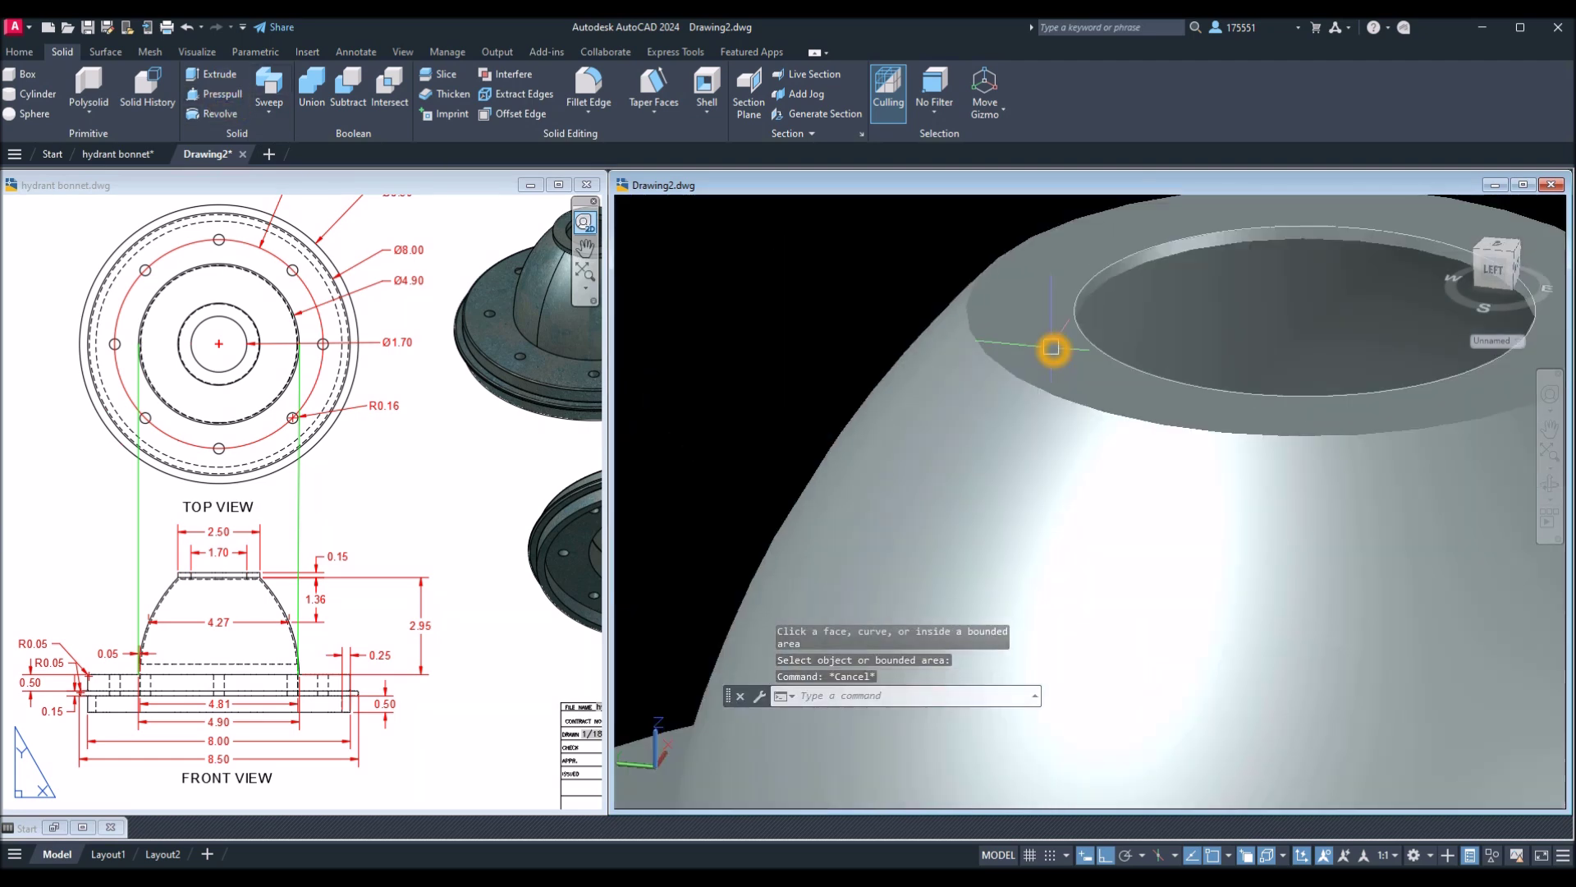
{"action": "left_click", "coordinate": [221, 98]}
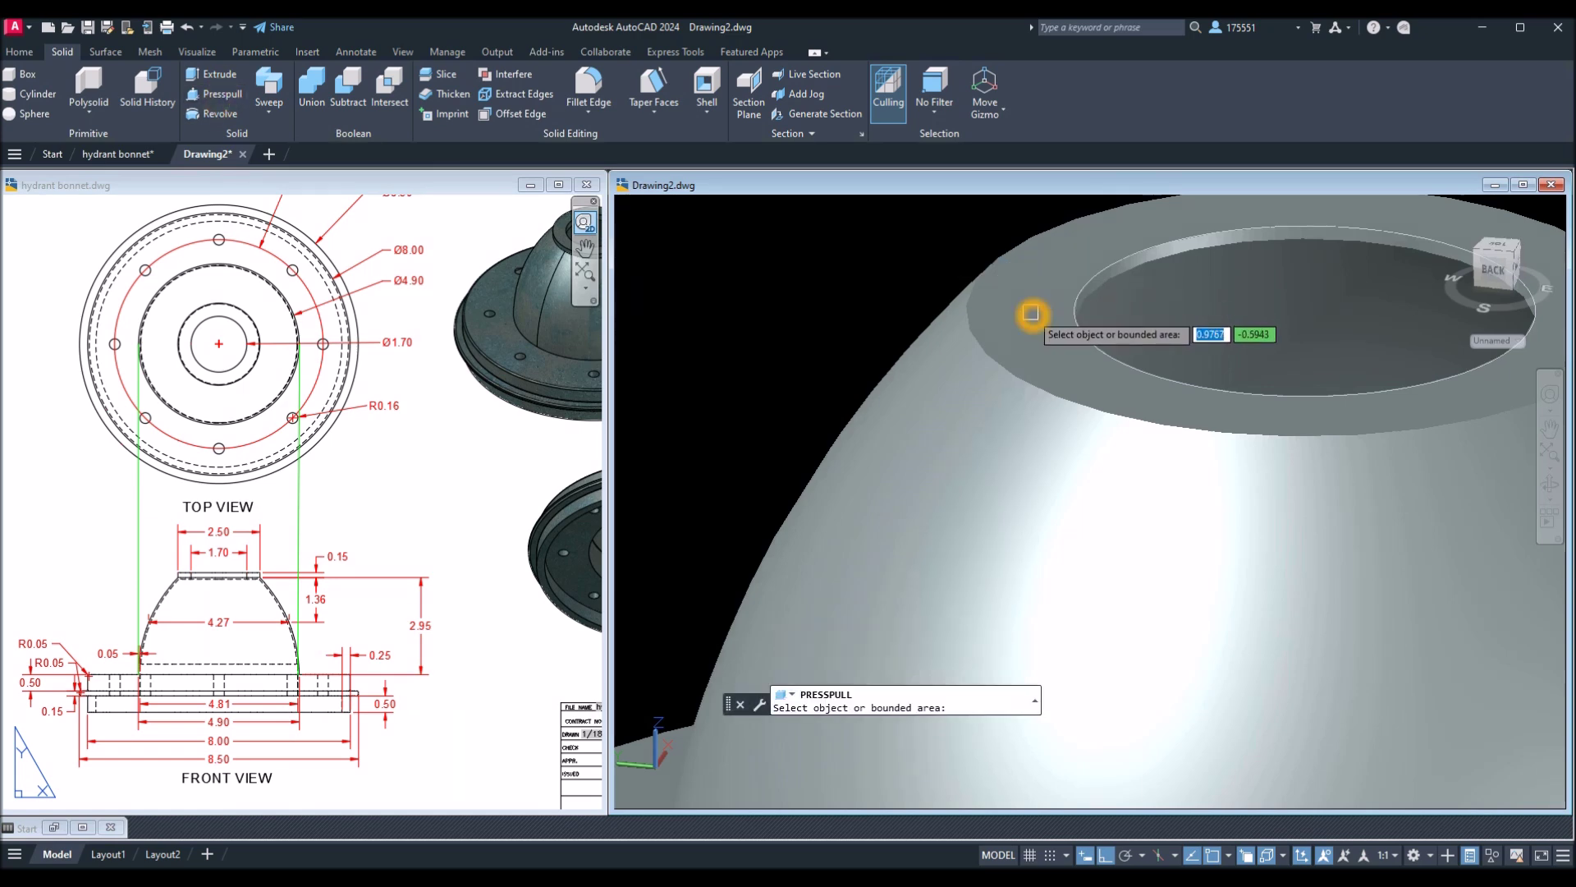
{"action": "middle_click_drag", "start_coordinate": [1033, 302], "coordinate": [985, 268], "text": "shift"}
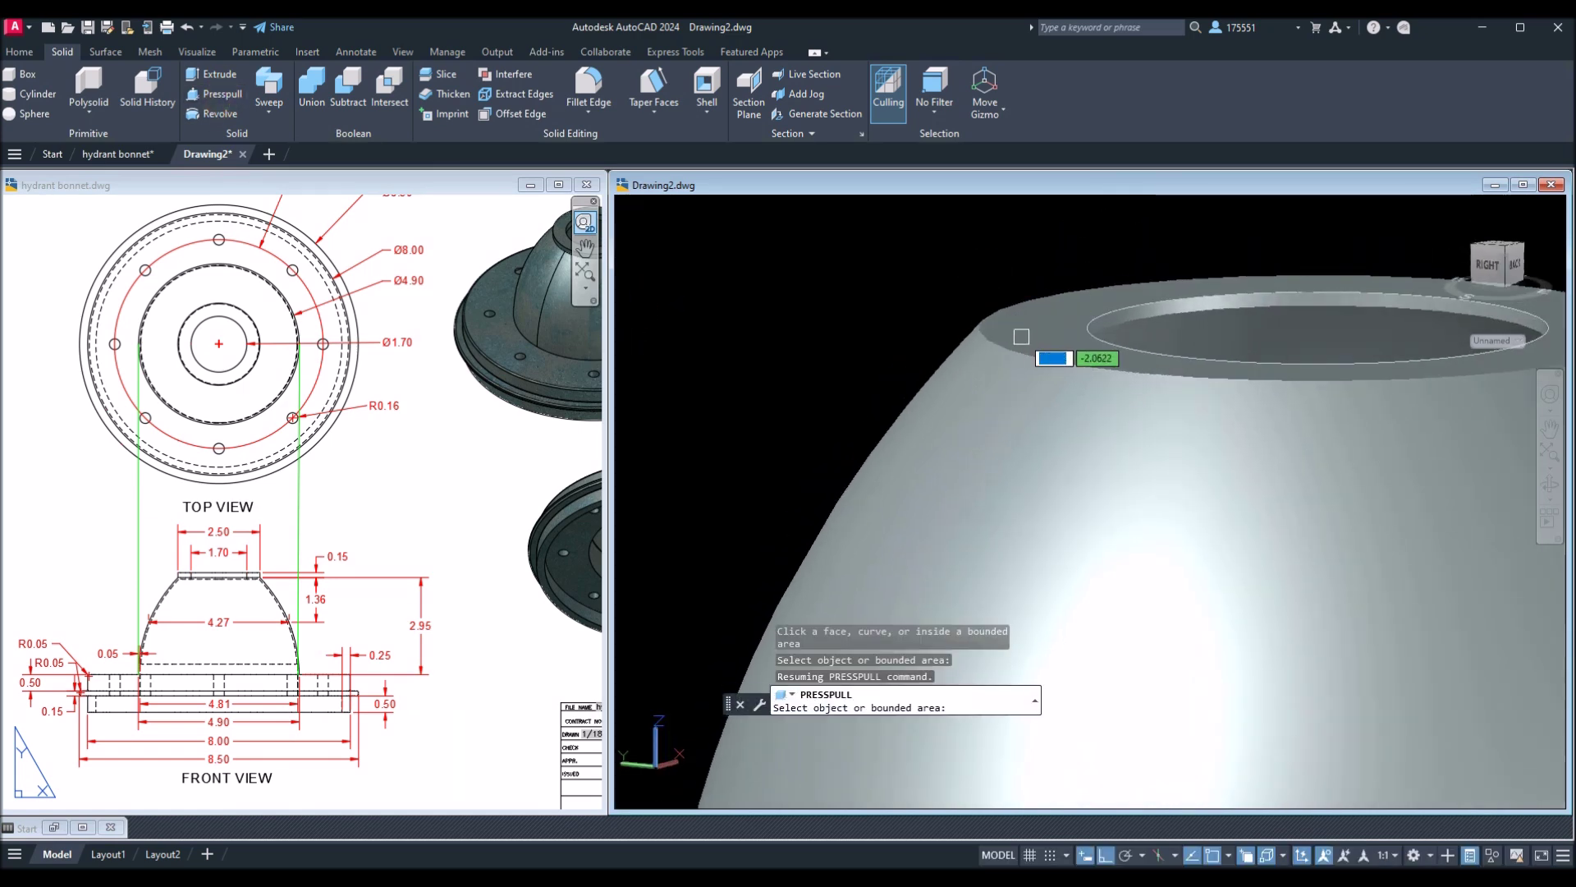
{"action": "key", "text": "Return"}
{"action": "middle_click_drag", "start_coordinate": [1022, 337], "coordinate": [909, 327], "text": "shift"}
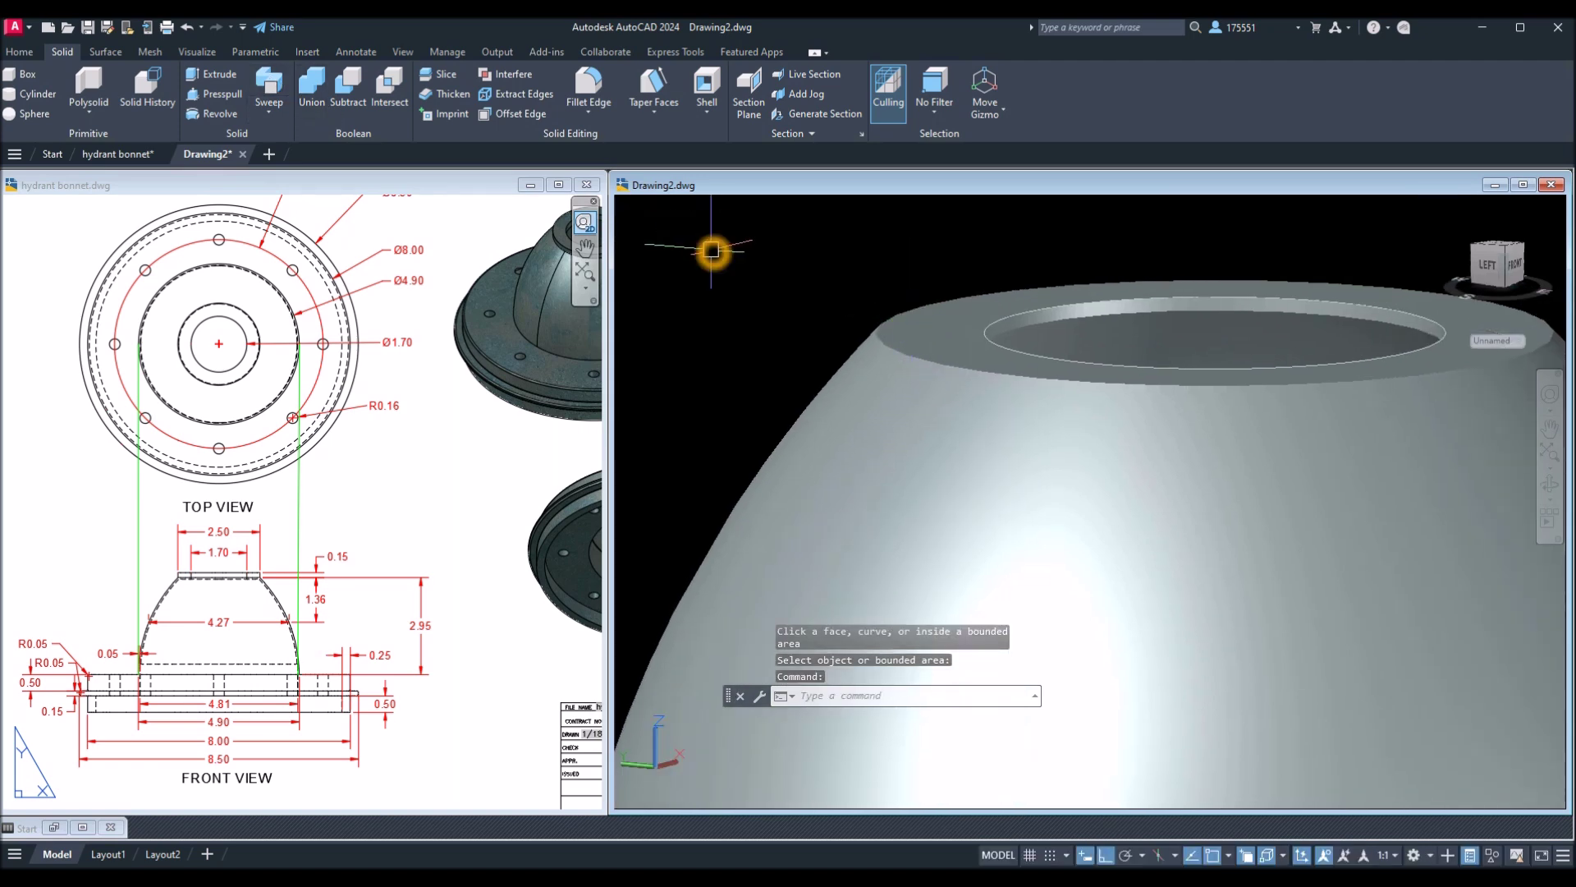
Draw a 2.5-diameter circle on the dome's flat top, concentric with the opening and reaching the face's outer edge.
{"action": "key", "text": "Return"}
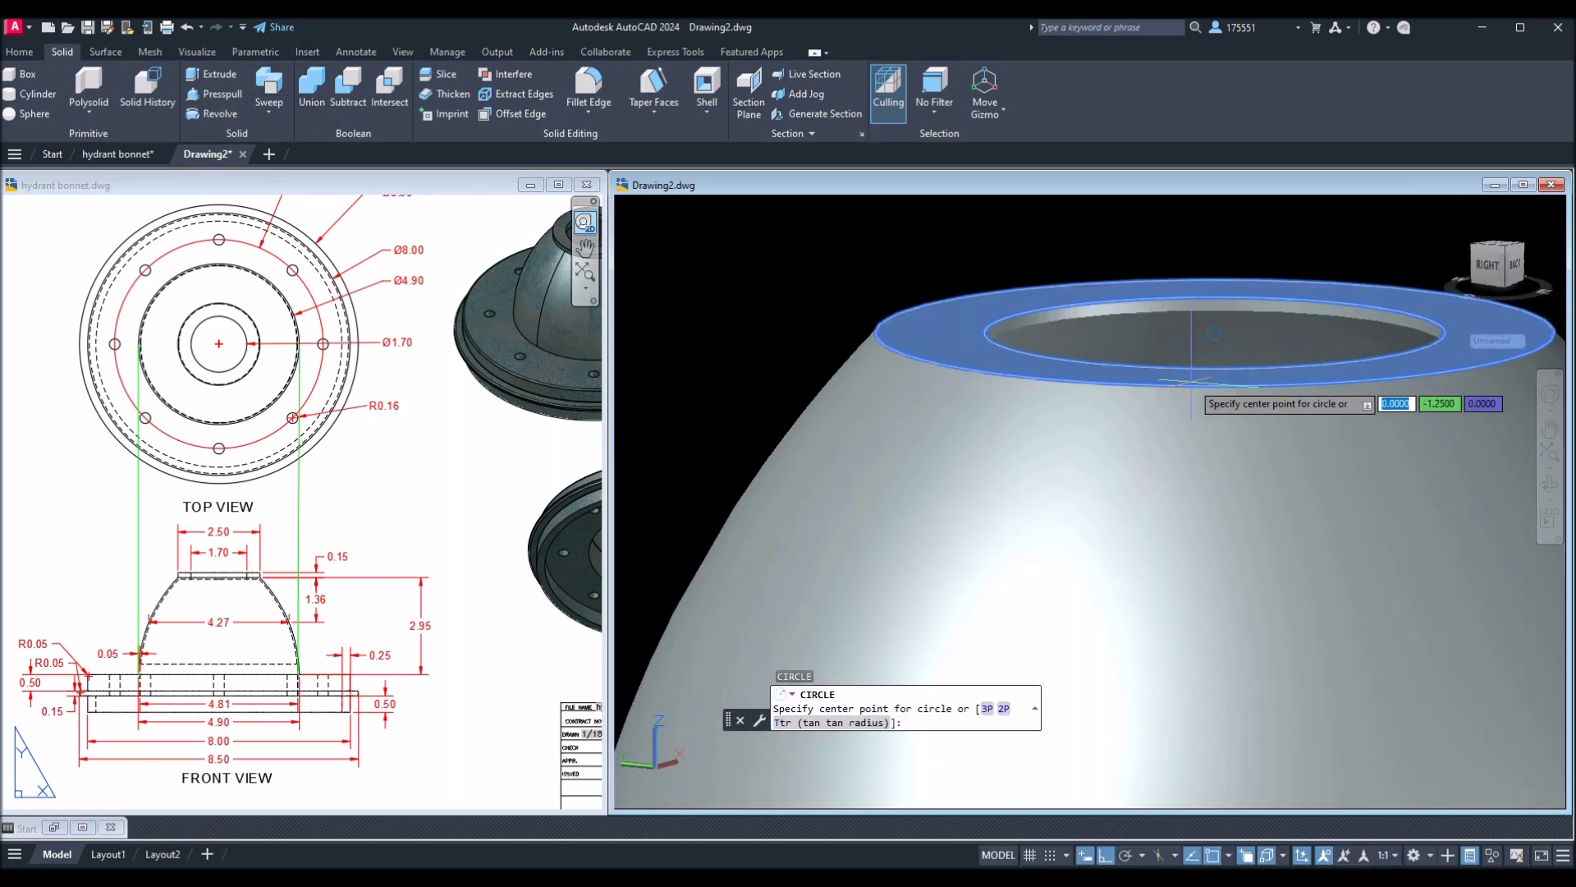
{"action": "left_click", "coordinate": [1197, 380]}
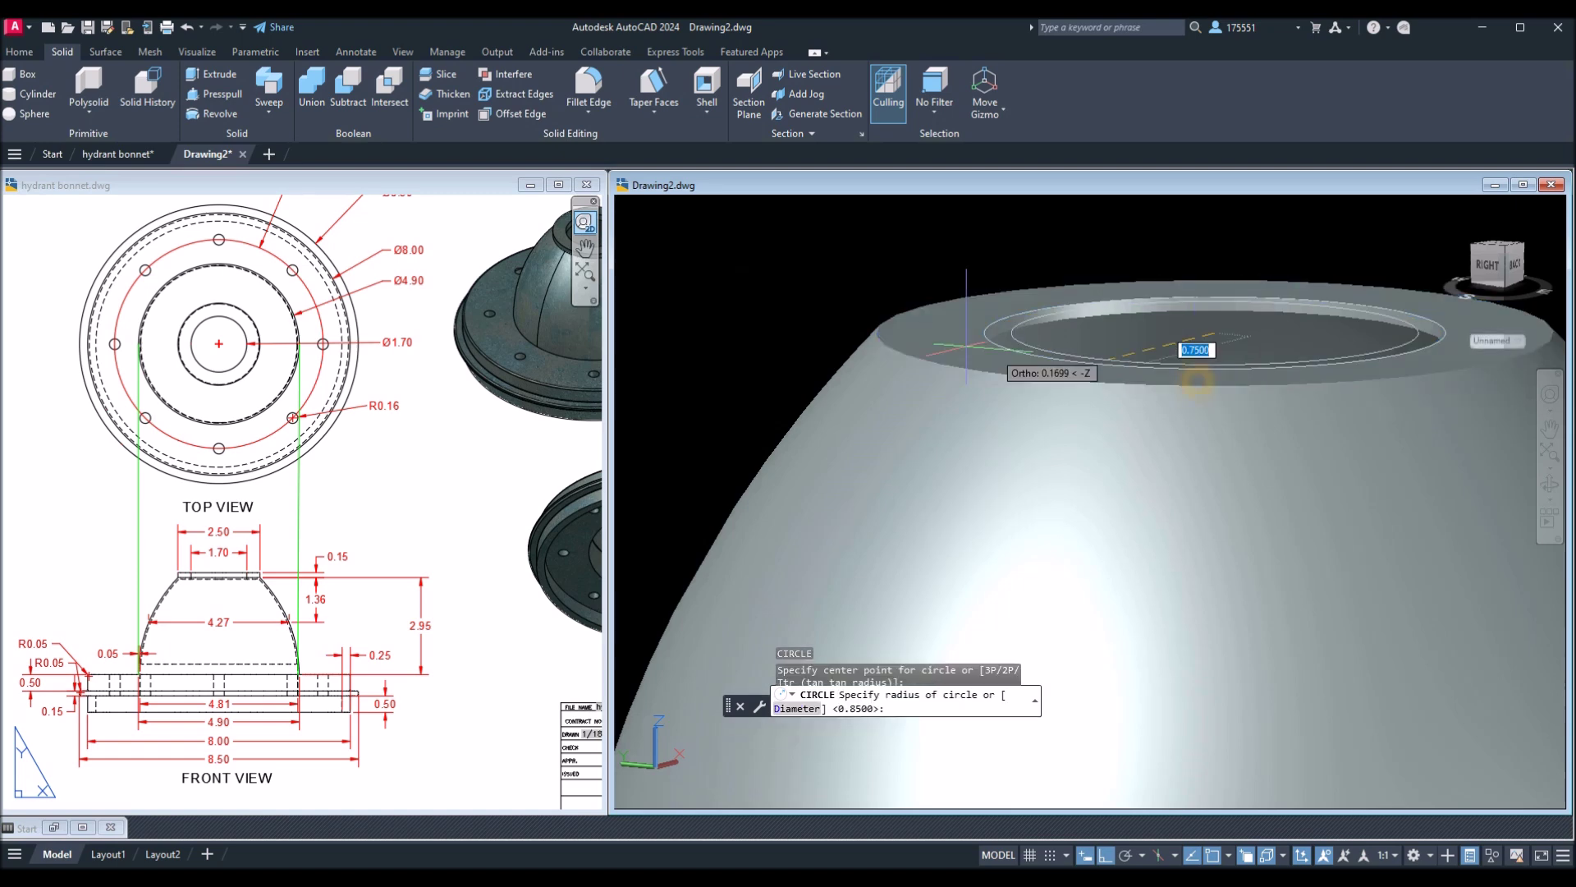
{"action": "left_click", "coordinate": [877, 329]}
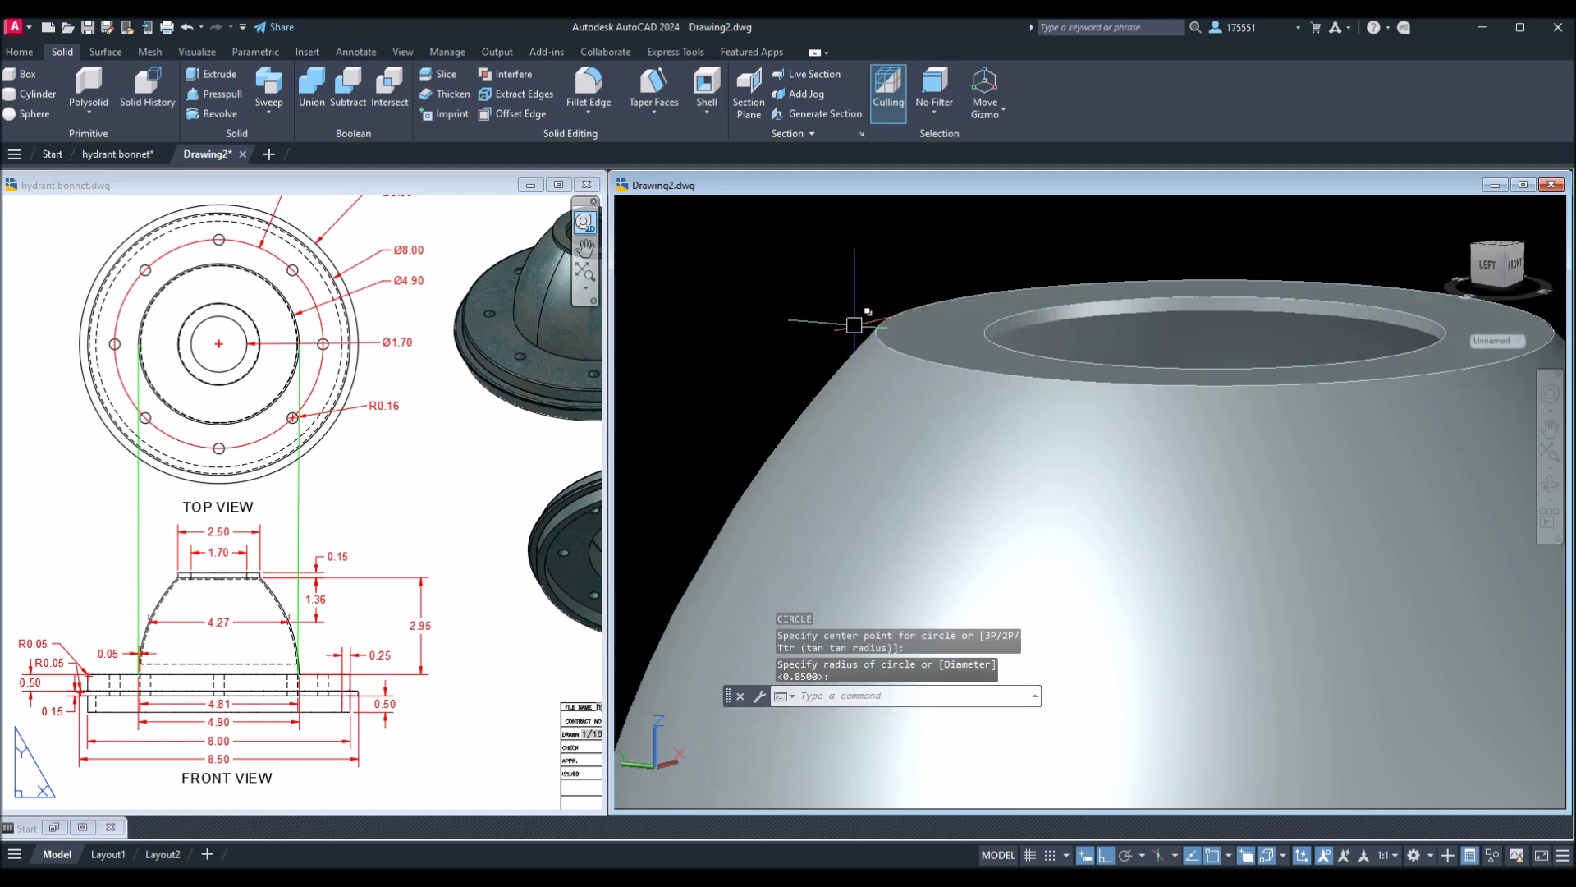
Extrude the 2.5-diameter circle and the opening circle on the dome's flat top upward by 0.15.
{"action": "left_click", "coordinate": [877, 325]}
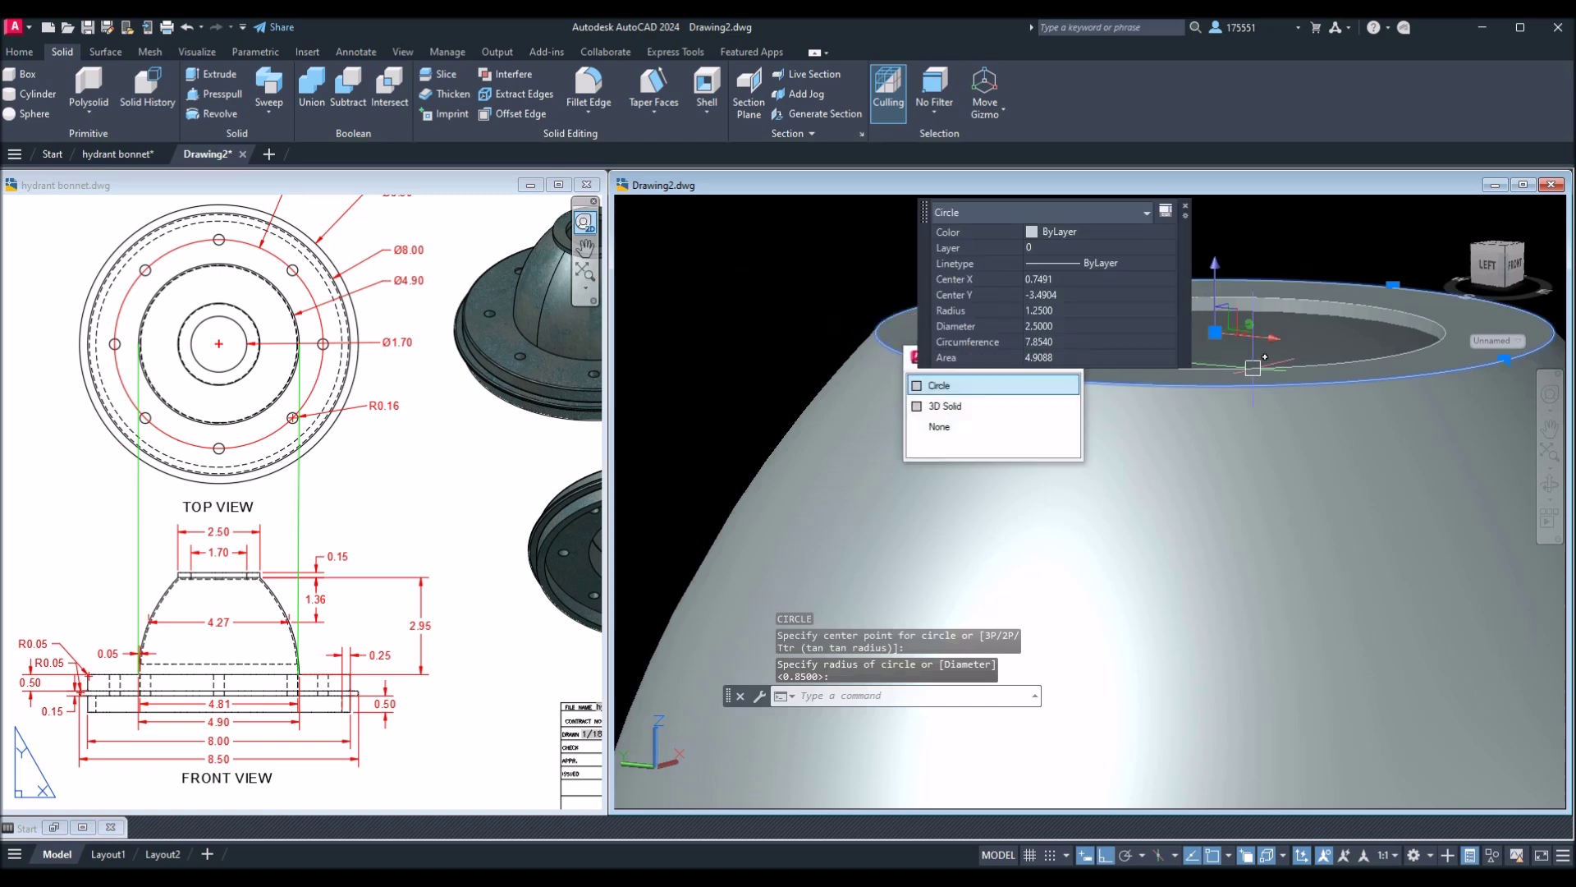
{"action": "left_click", "coordinate": [1329, 366]}
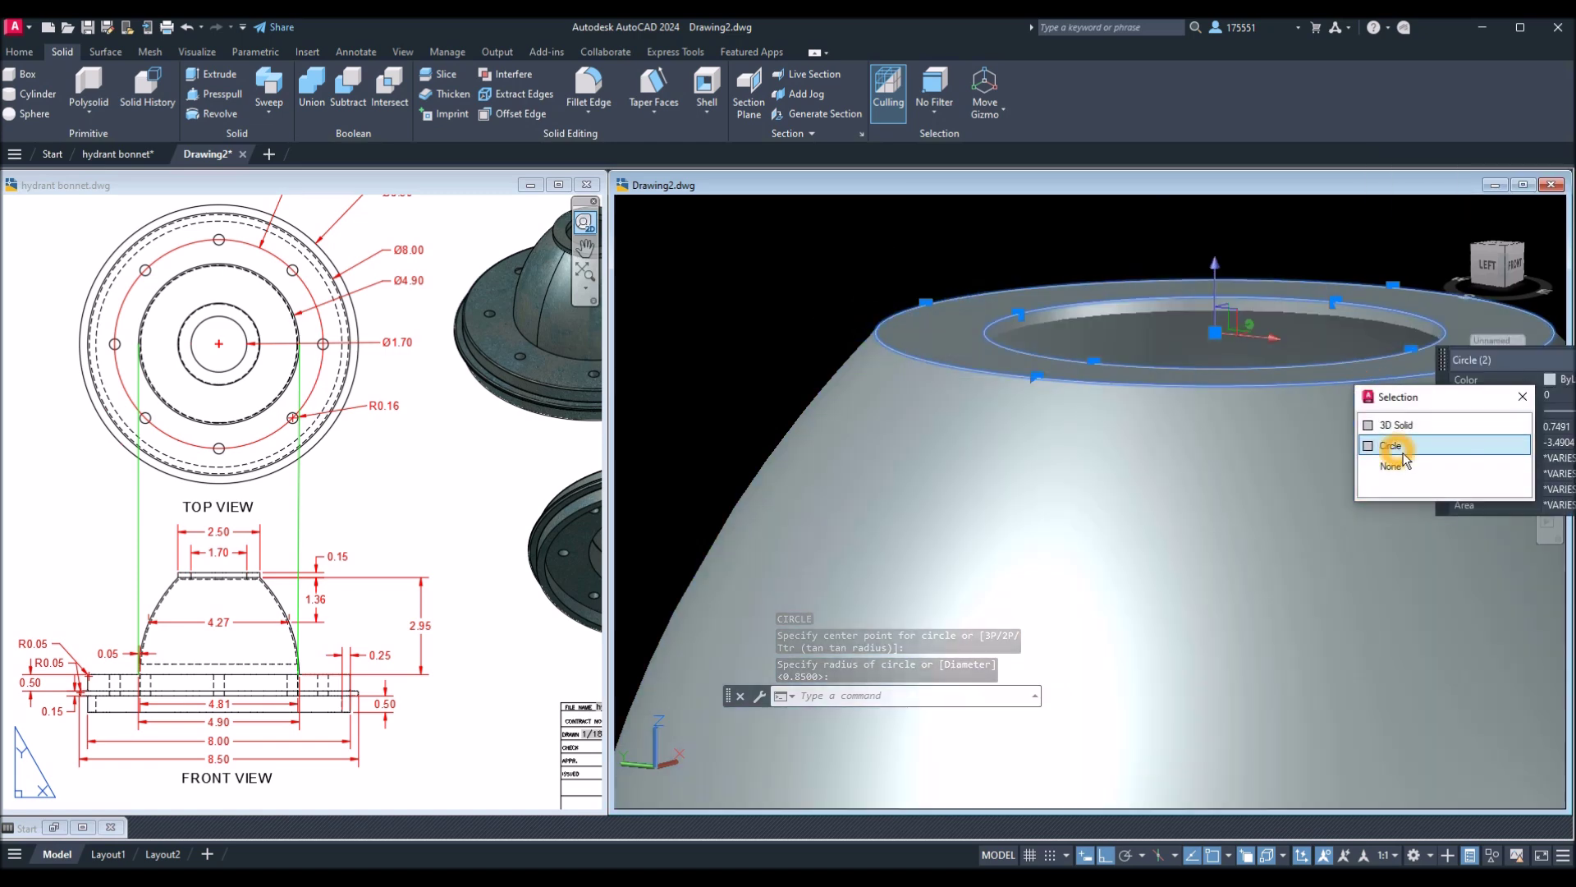
{"action": "left_click", "coordinate": [1402, 448]}
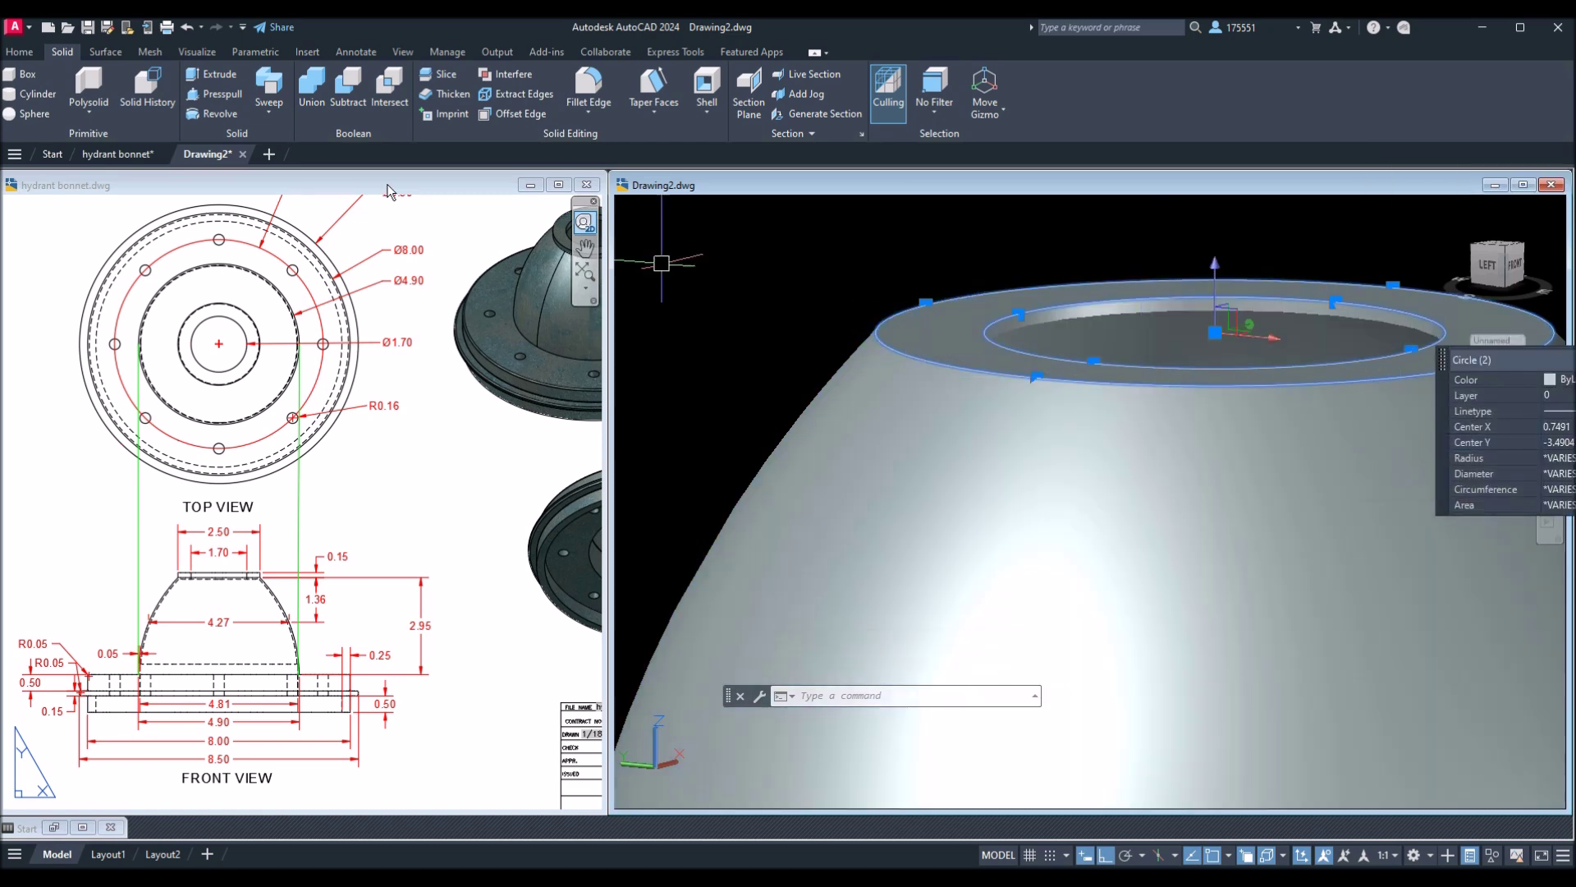
{"action": "left_click", "coordinate": [217, 78]}
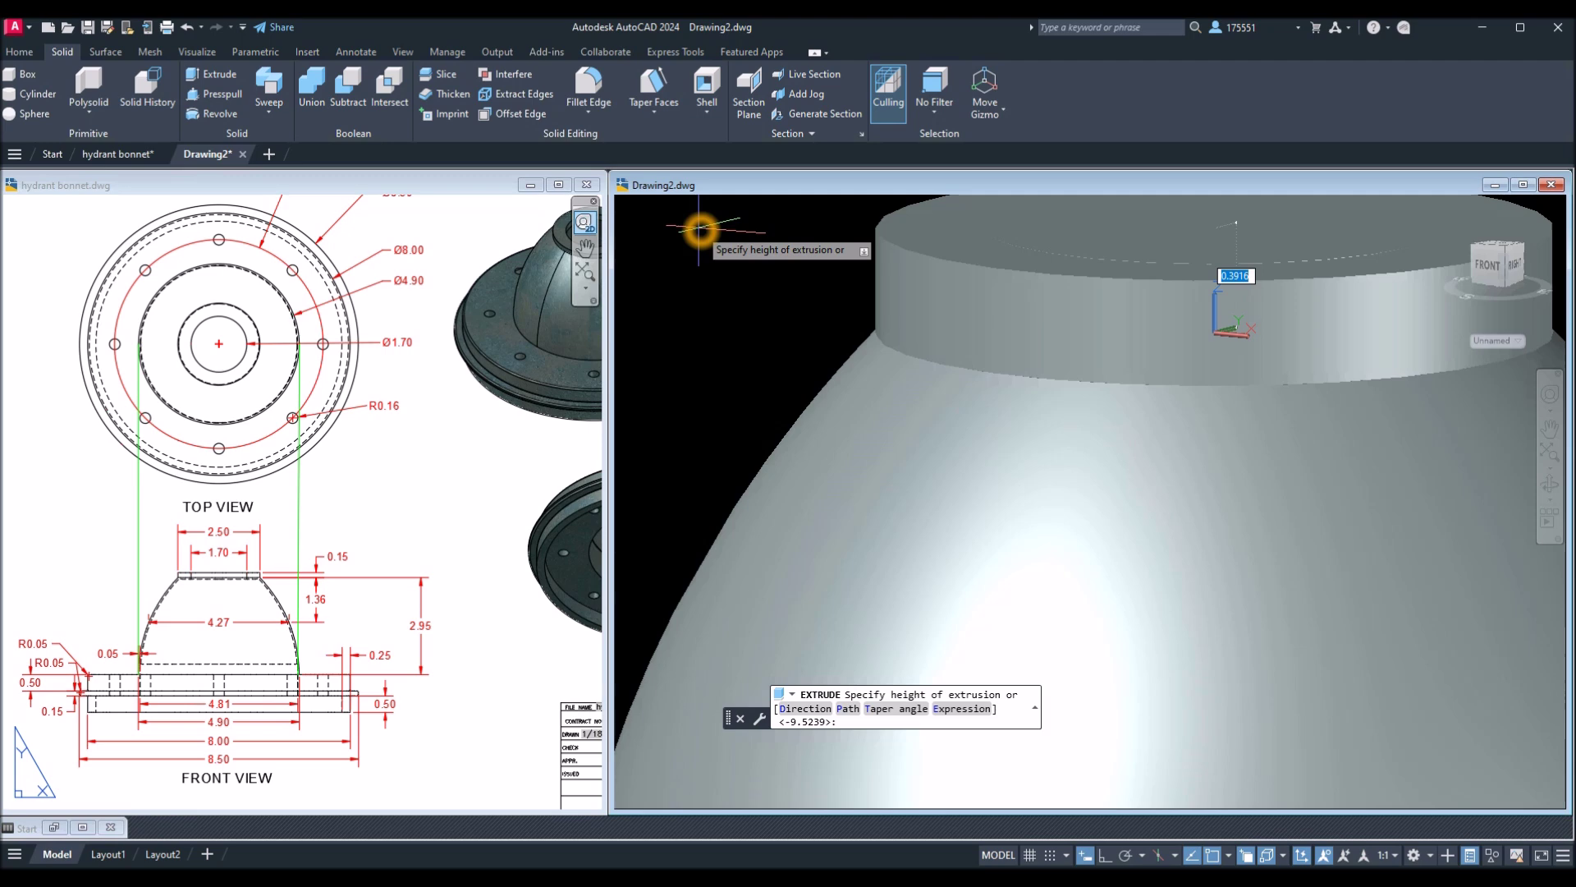
{"action": "key", "text": "Return"}
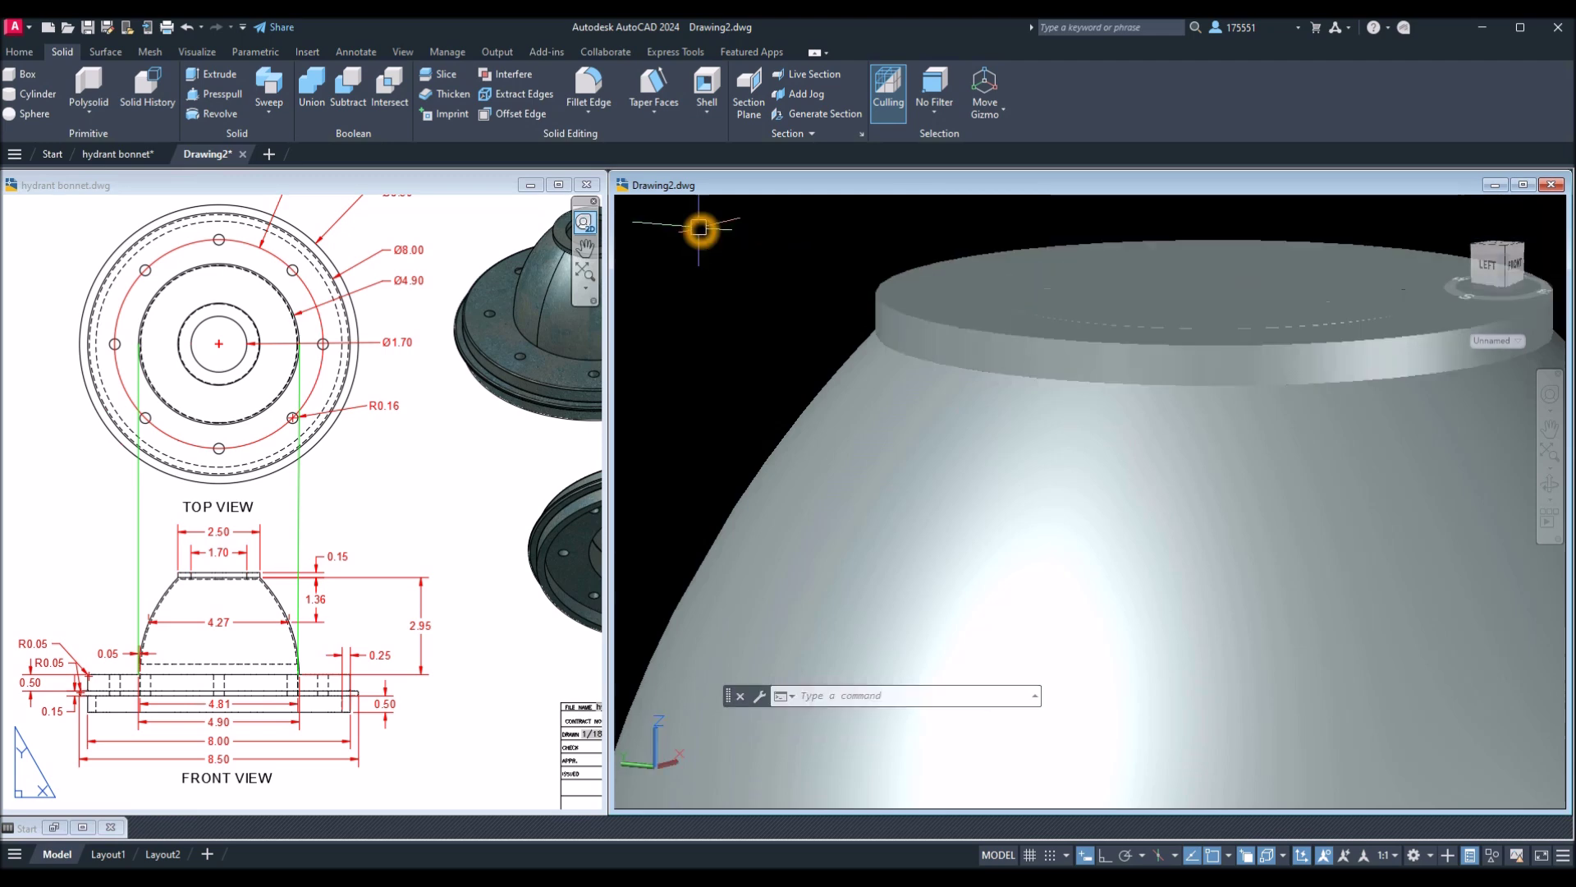
Subtract the inner extruded disc from the outer one to open the collar above the dome.
{"action": "left_click", "coordinate": [1096, 287]}
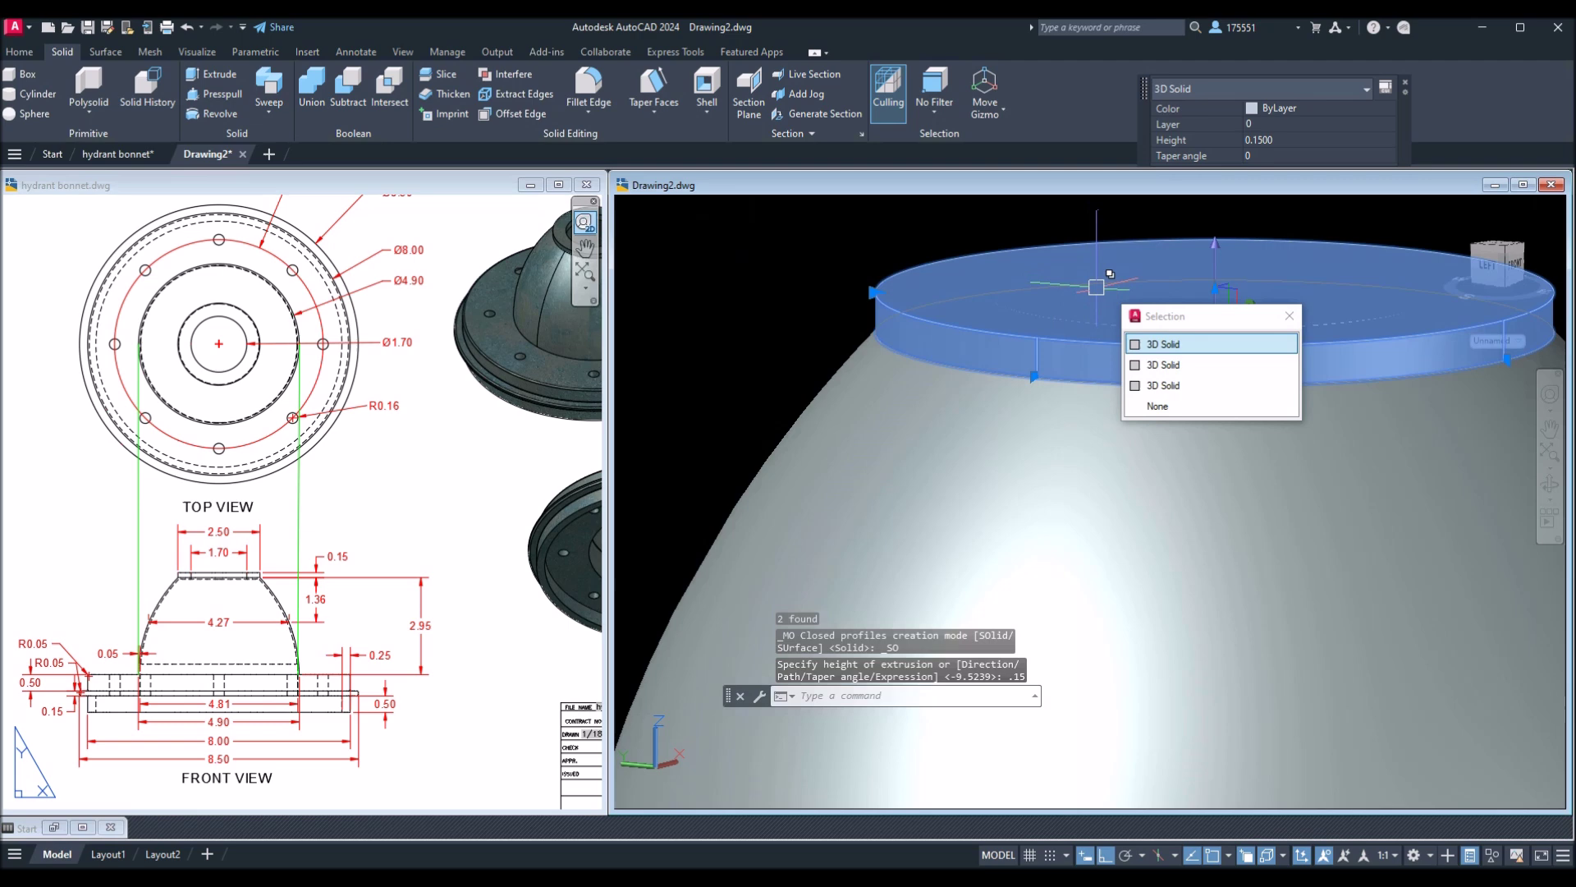
{"action": "key", "text": "Escape"}
{"action": "left_click", "coordinate": [348, 86]}
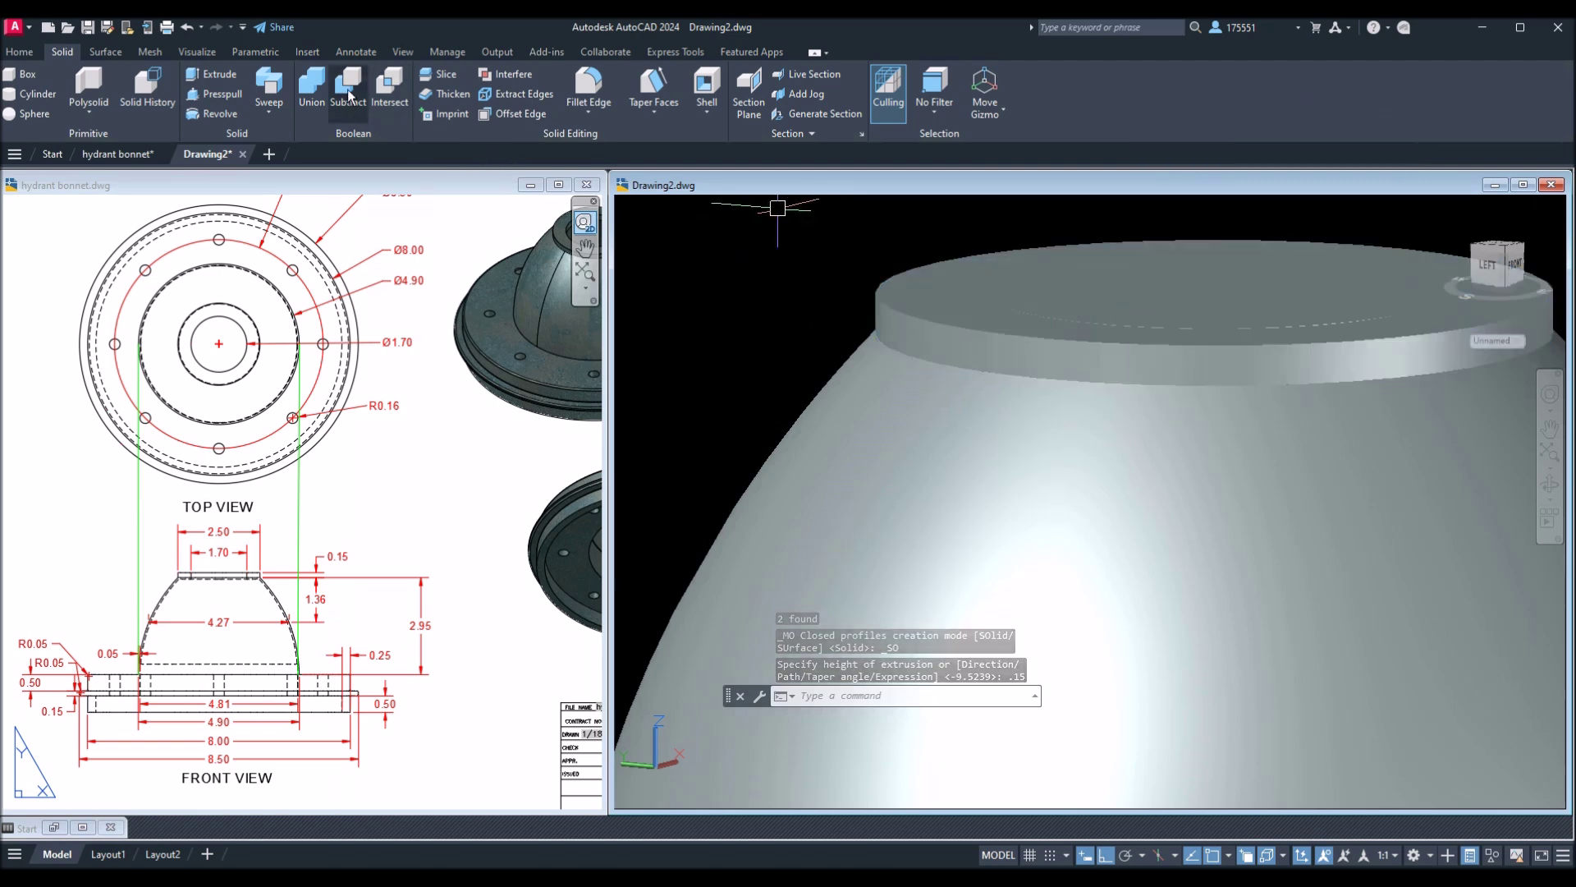
{"action": "left_click", "coordinate": [953, 299]}
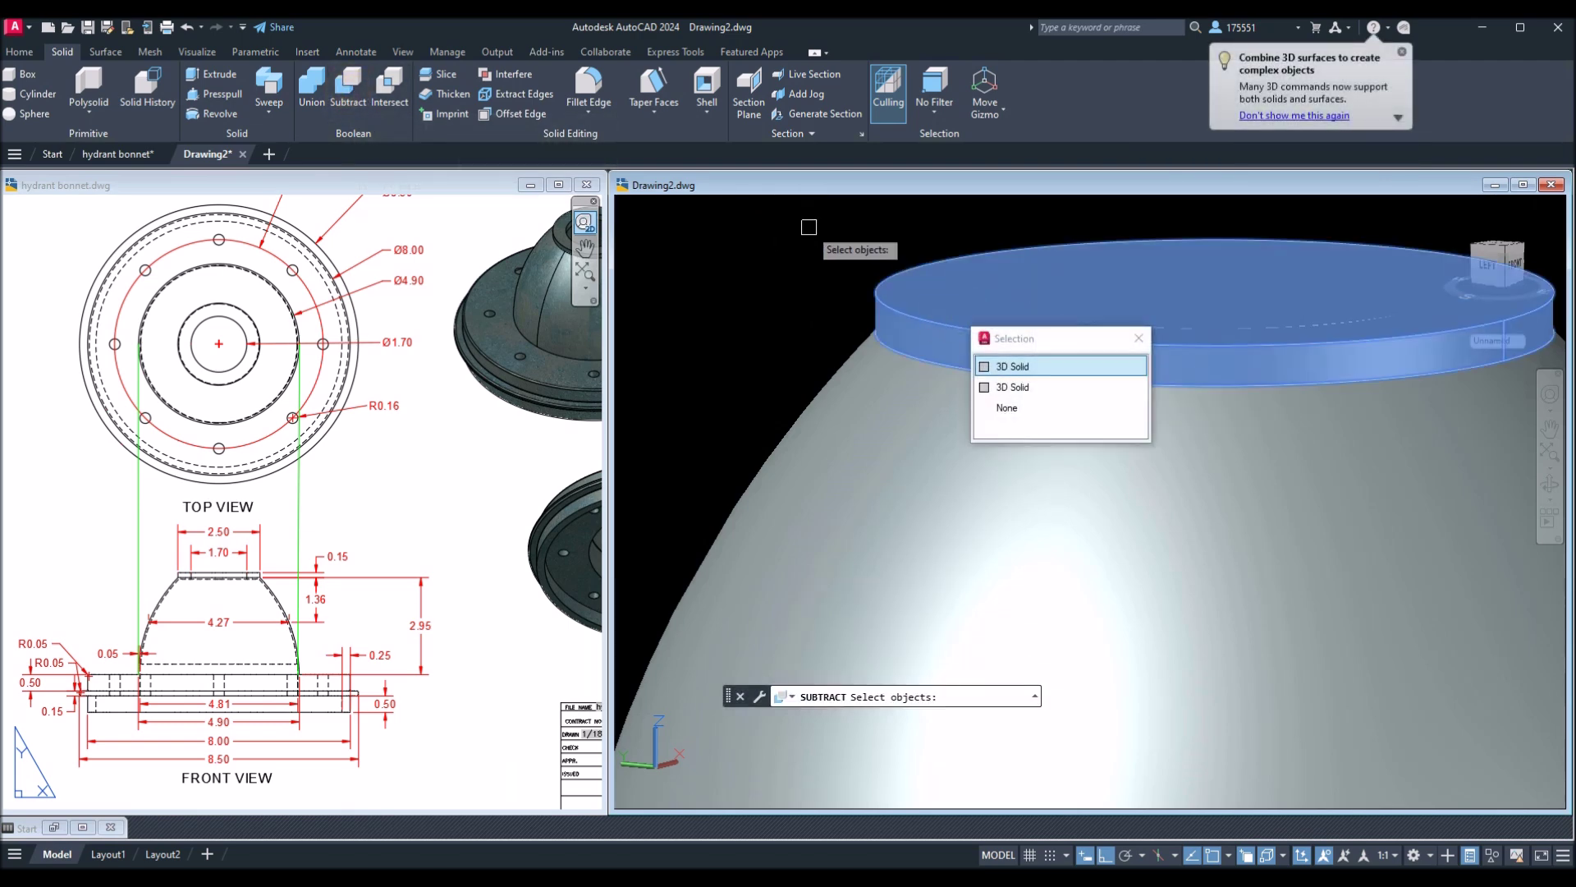
{"action": "key", "text": "Return"}
{"action": "left_click", "coordinate": [1130, 287]}
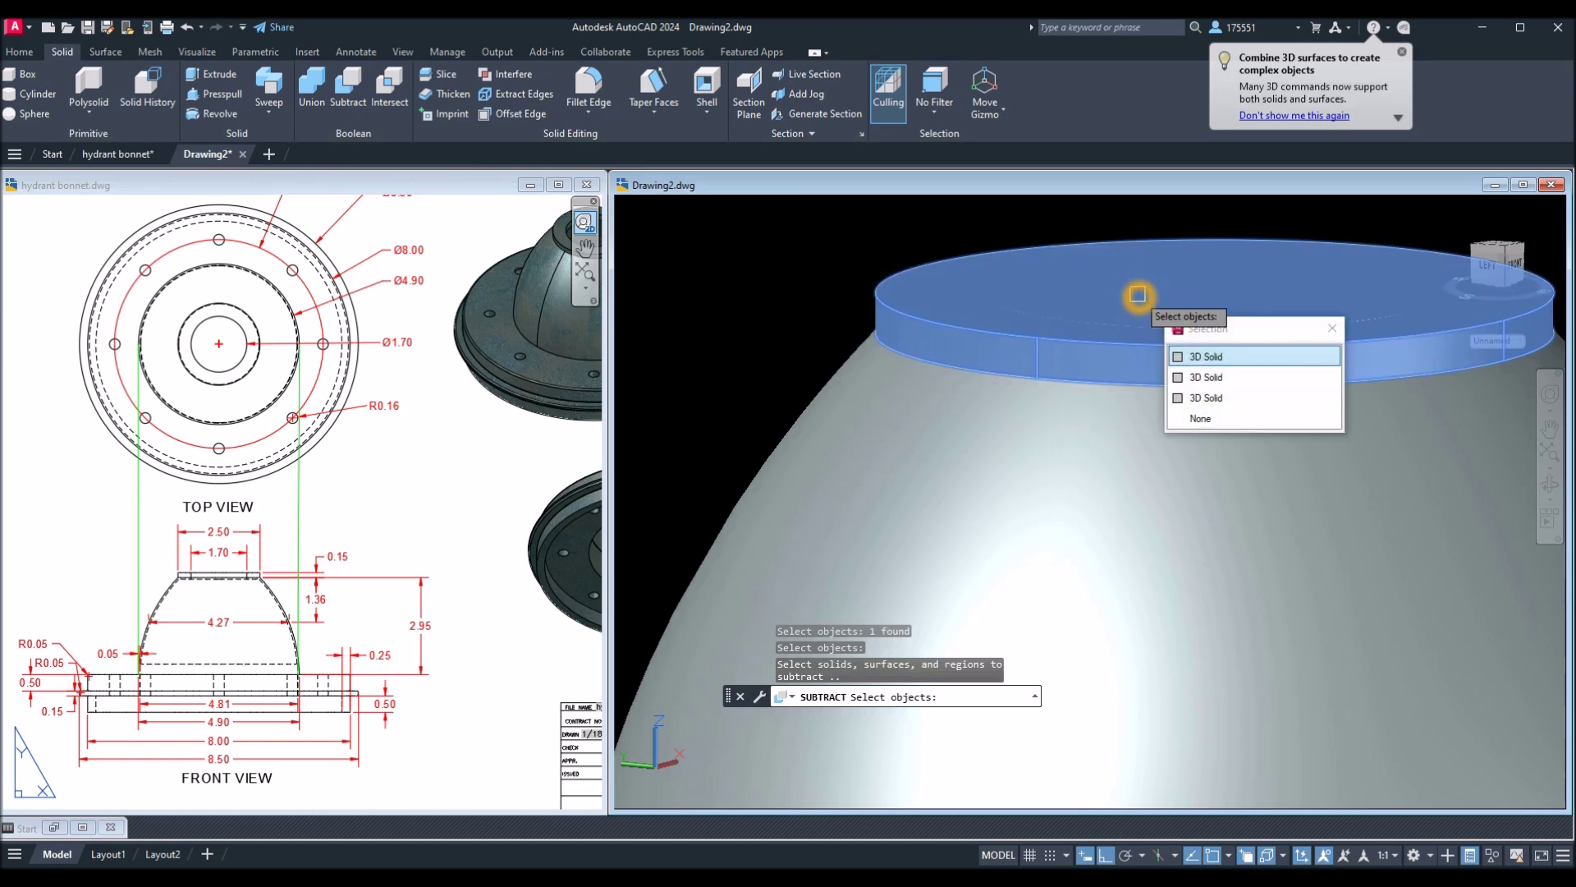
{"action": "left_click", "coordinate": [1207, 377]}
{"action": "key", "text": "Return"}
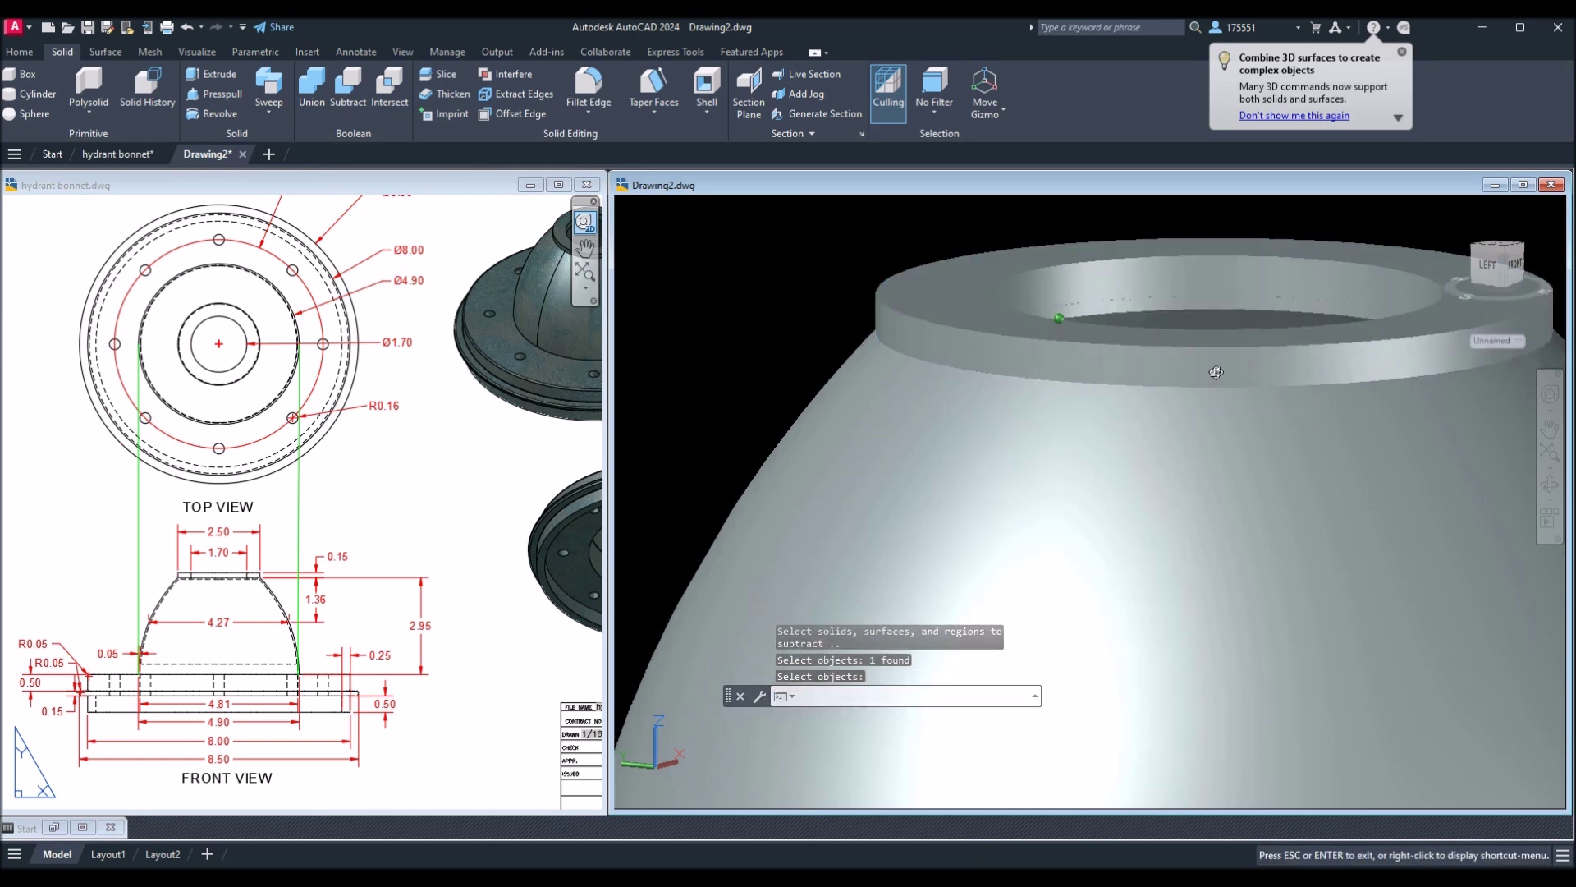
Union the top collar with the dome body into a single solid.
{"action": "left_click", "coordinate": [312, 86]}
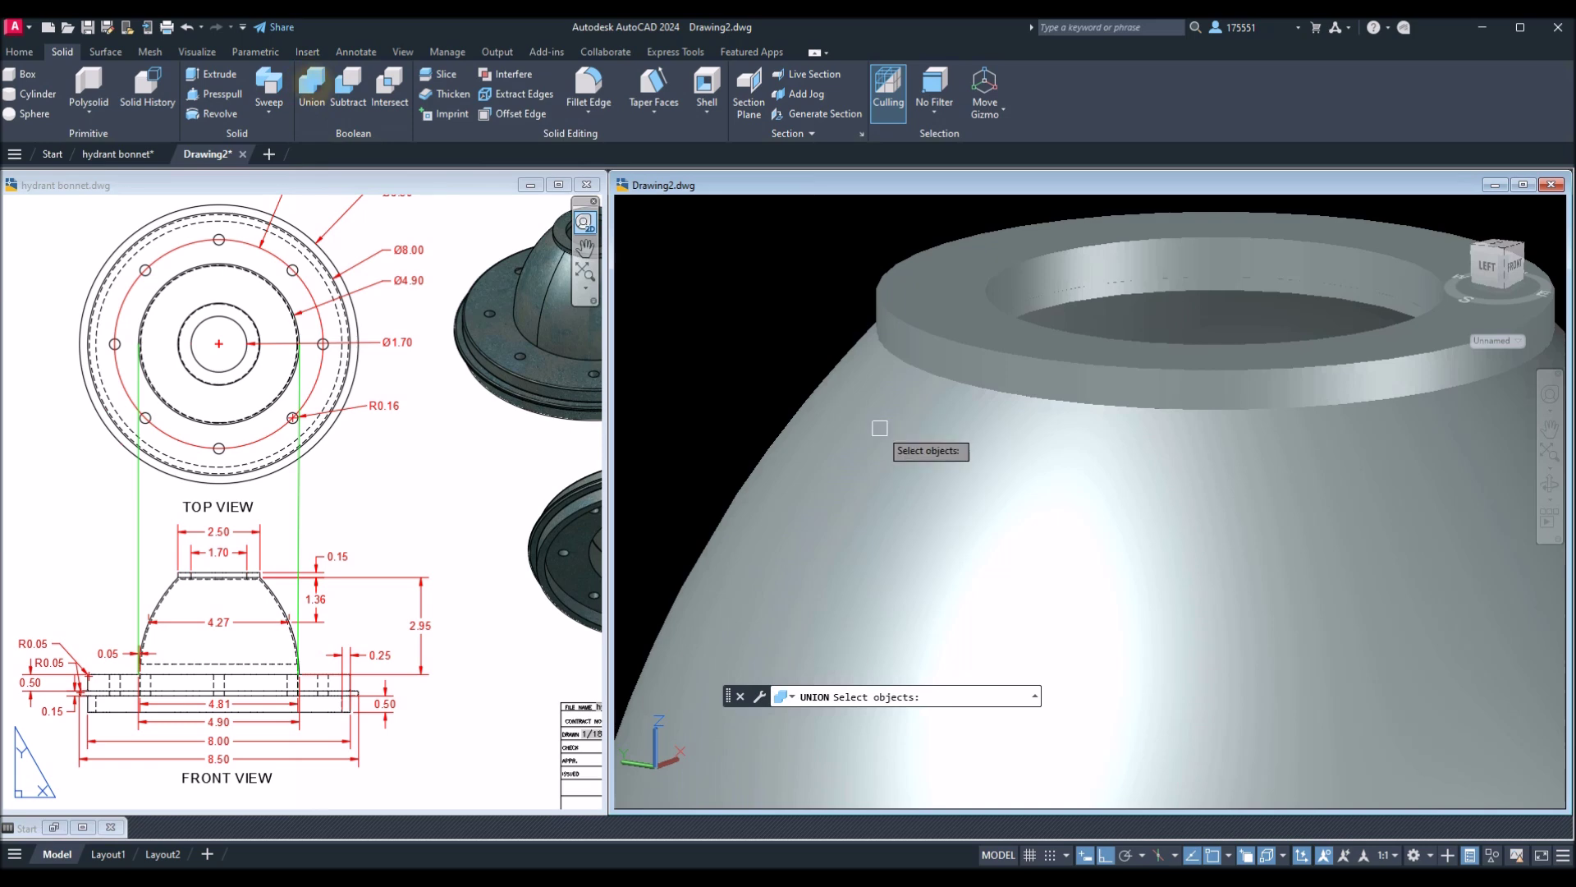
{"action": "left_click", "coordinate": [922, 433]}
{"action": "left_click", "coordinate": [965, 335]}
{"action": "scroll", "coordinate": [830, 300], "scroll_direction": "down", "scroll_amount": 3}
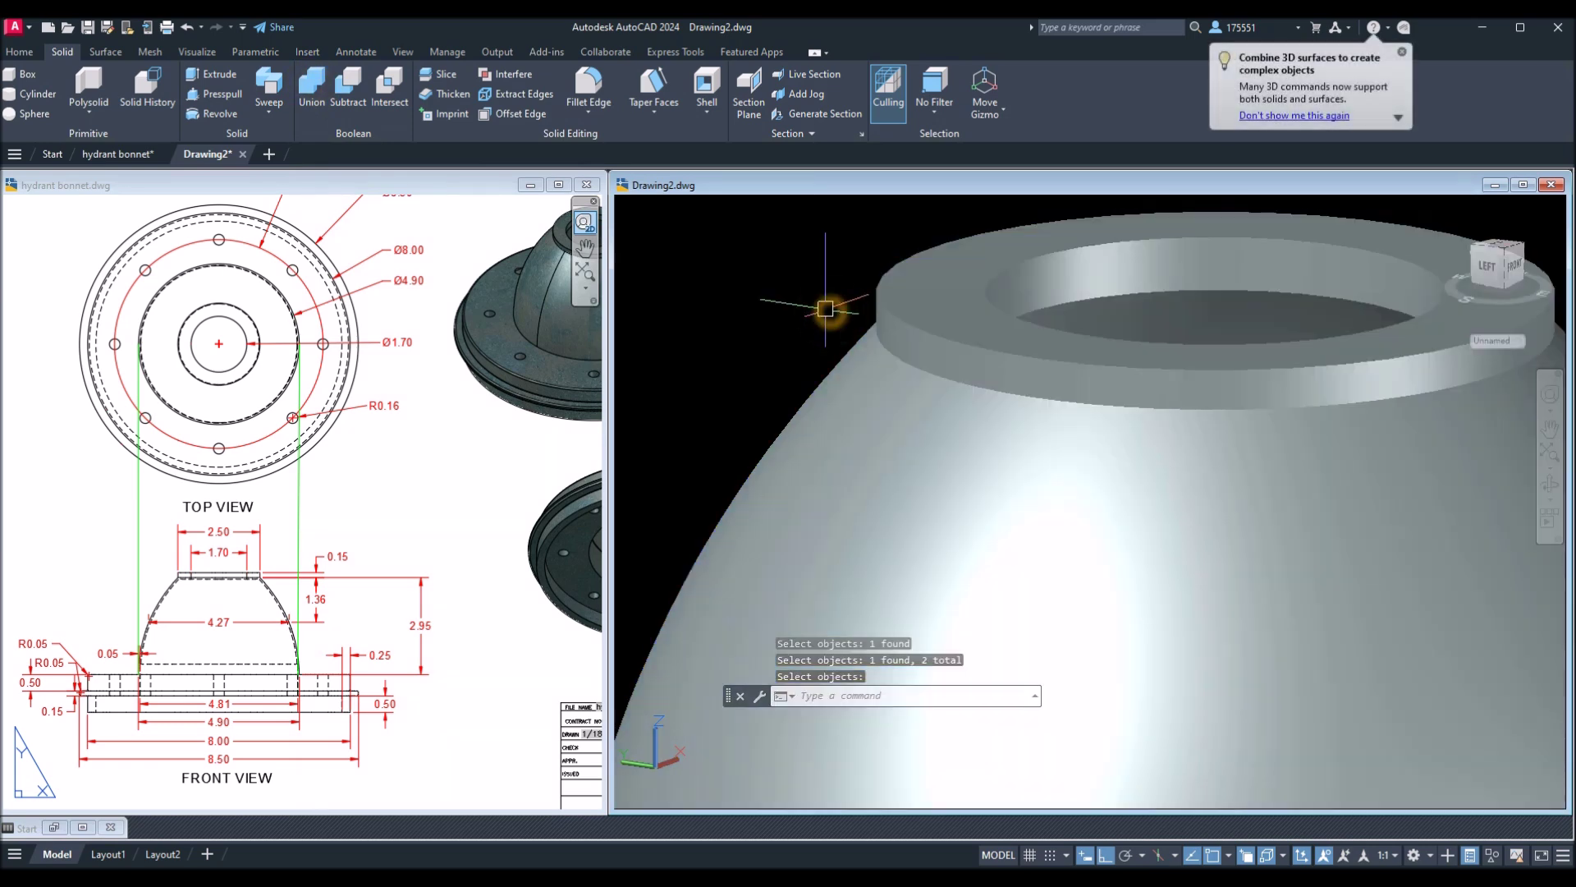
{"action": "key", "text": "Return"}
Set the Fillet Edge radius to 0.05.
{"action": "left_click", "coordinate": [591, 89]}
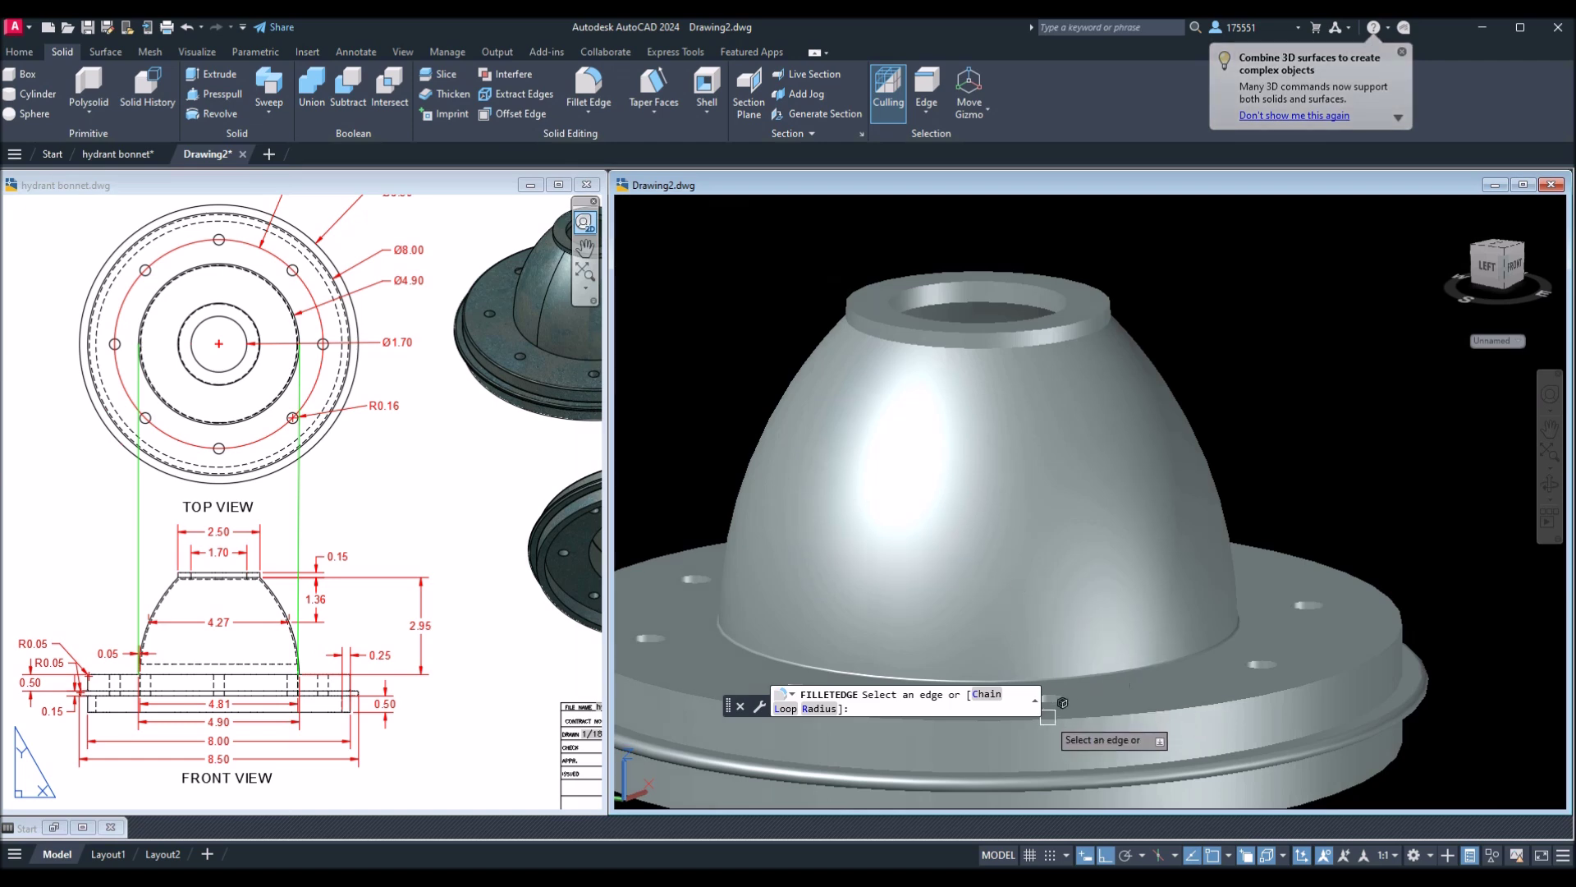
{"action": "left_click", "coordinate": [816, 708]}
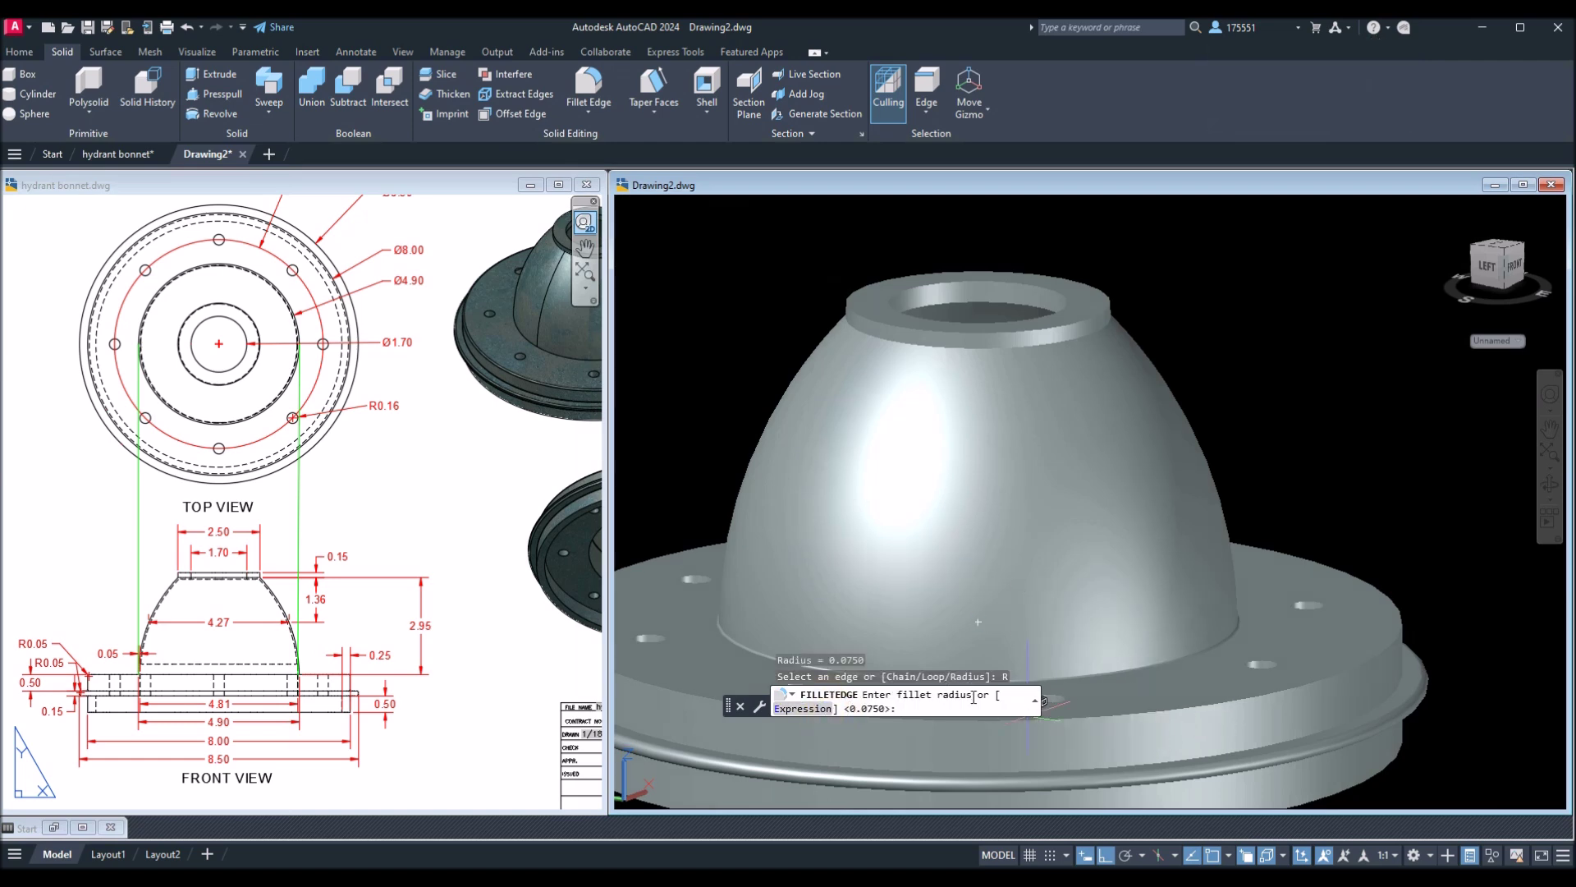
{"action": "type", "text": ".05"}
{"action": "key", "text": "Return"}
{"action": "right_click", "coordinate": [1066, 575]}
{"action": "left_click", "coordinate": [1091, 585]}
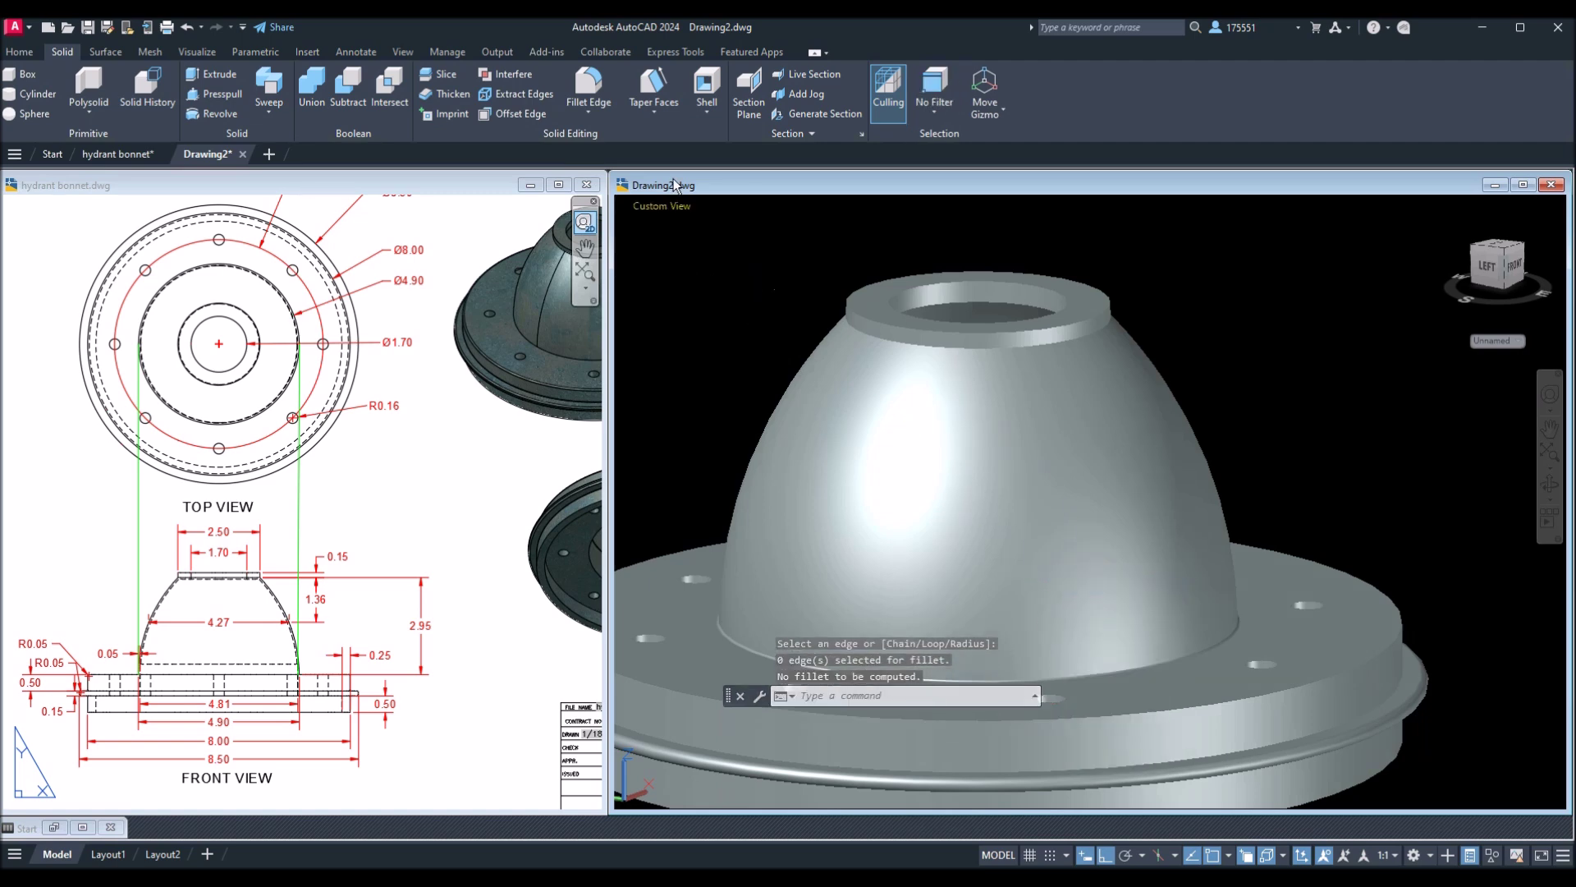
Try to fillet the collar's bottom outer edge and its inner opening edge with a 0.05 radius.
{"action": "left_click", "coordinate": [589, 97]}
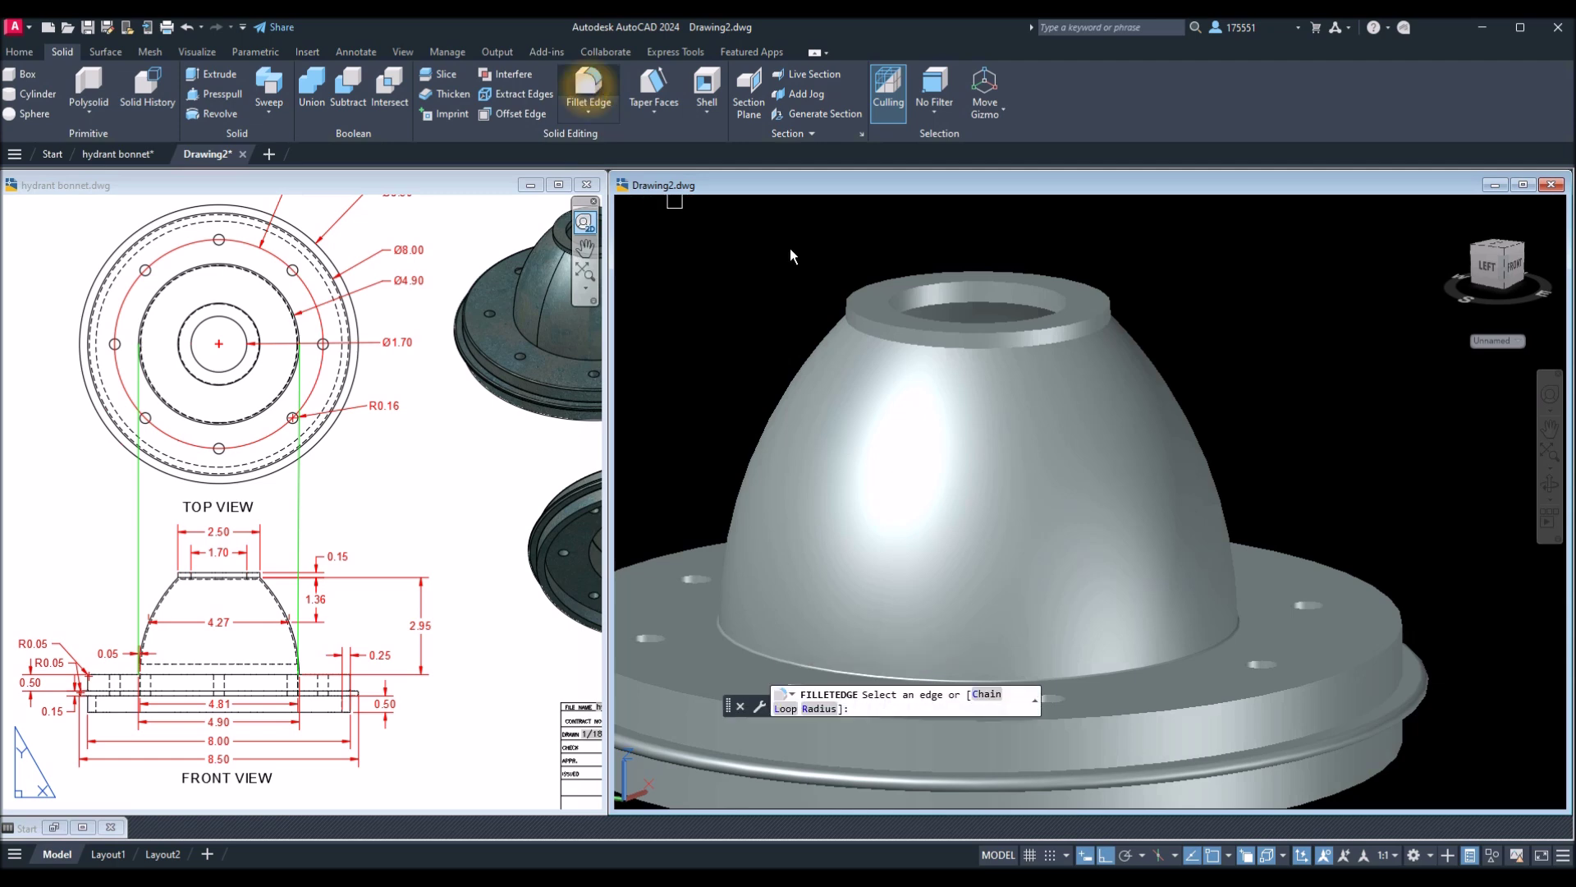
{"action": "left_click", "coordinate": [820, 710]}
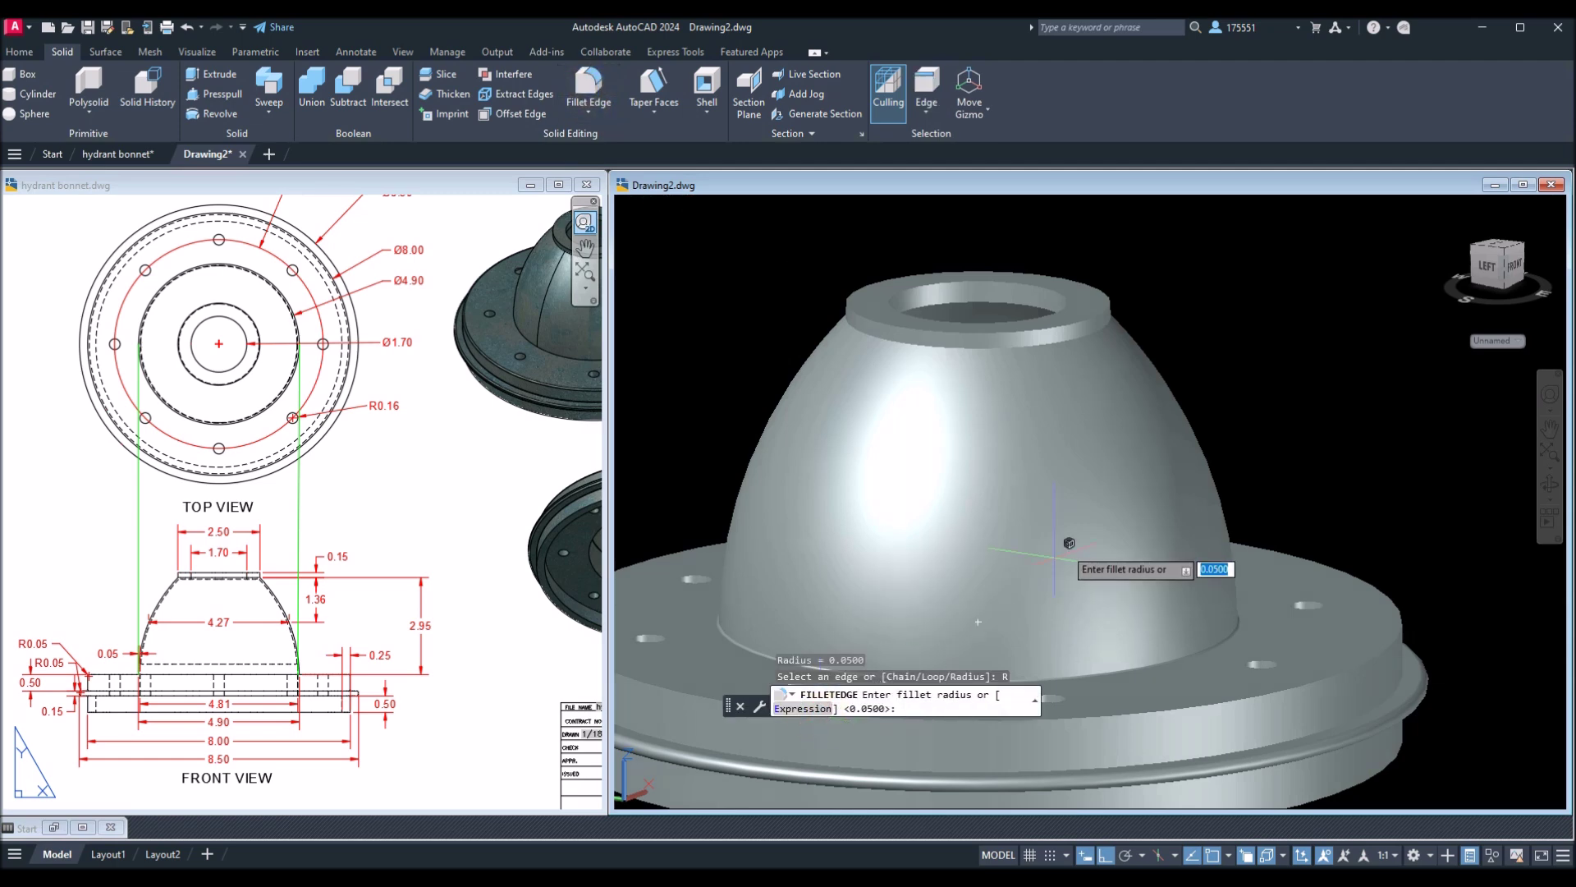
{"action": "right_click", "coordinate": [1220, 402]}
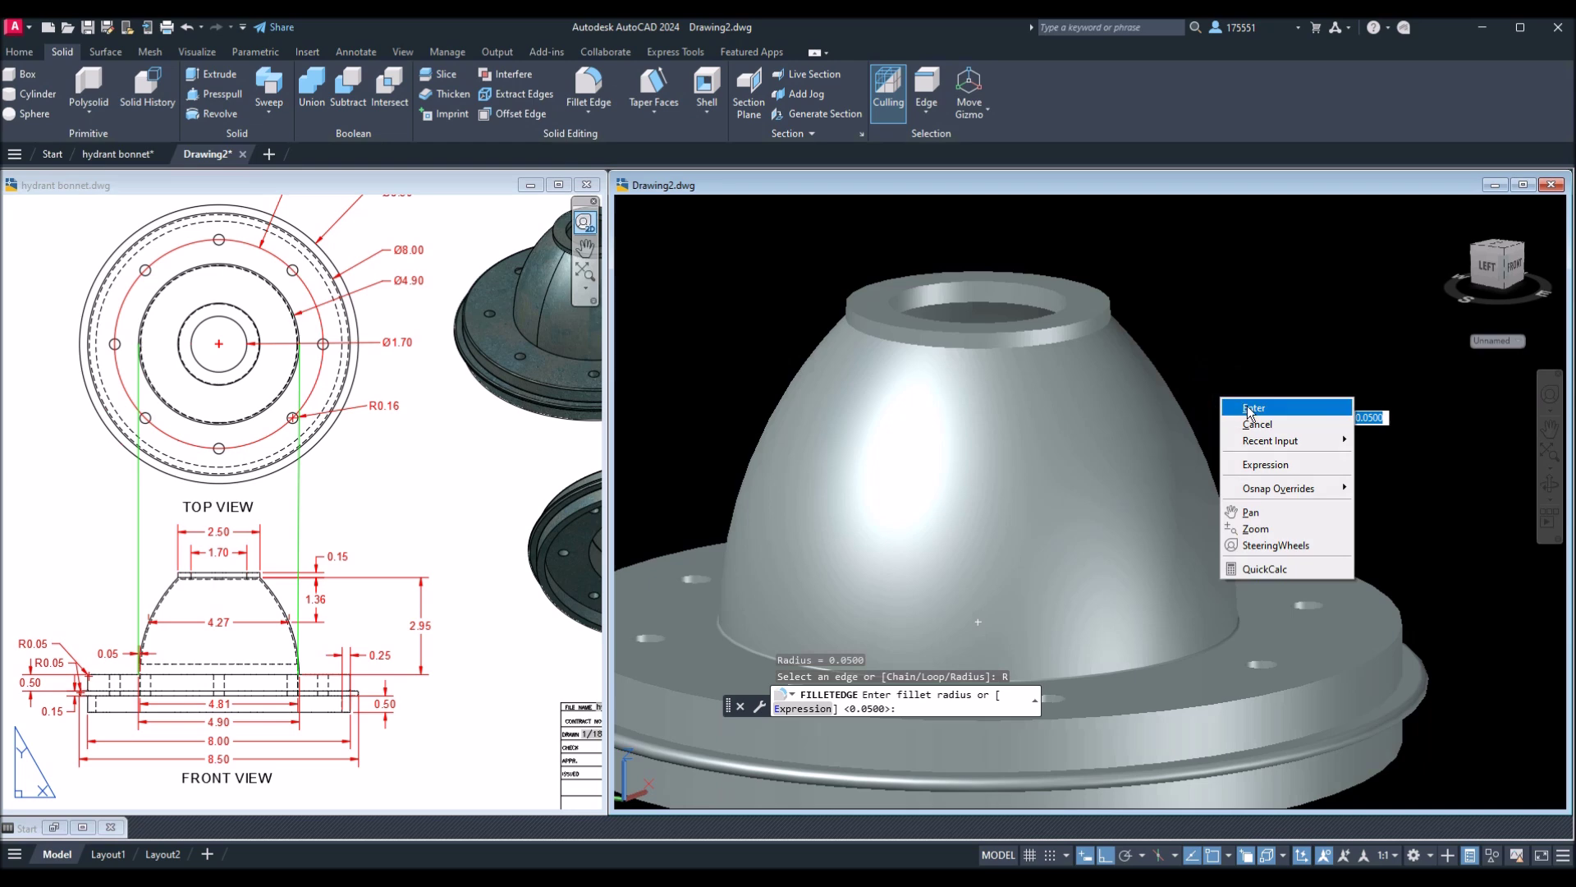
{"action": "left_click", "coordinate": [1250, 407]}
{"action": "left_click", "coordinate": [1003, 341]}
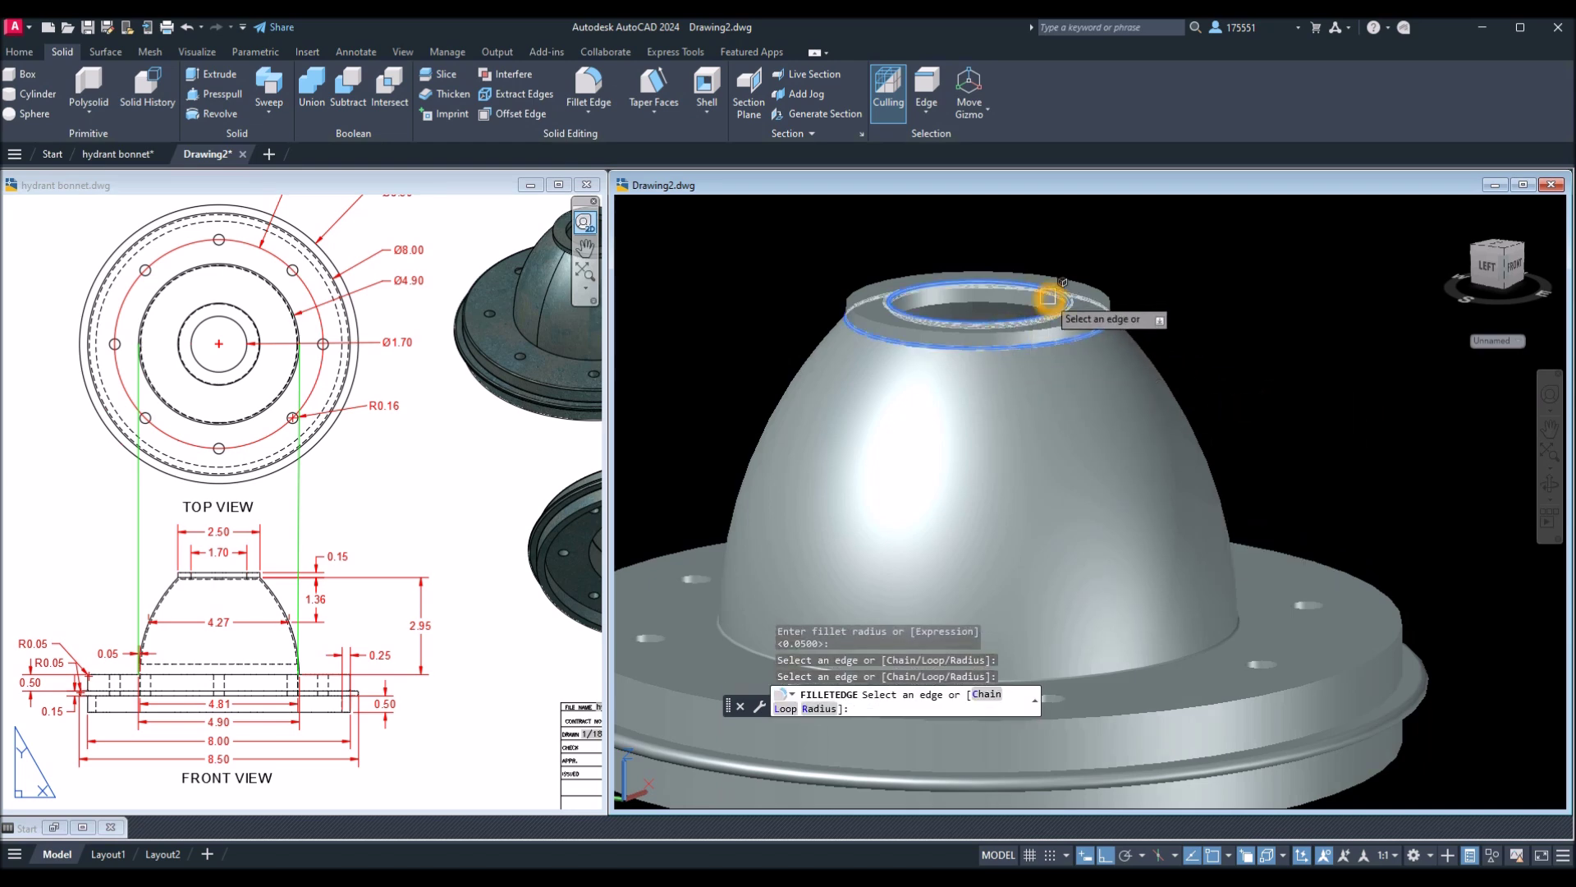
{"action": "scroll", "coordinate": [1103, 382], "scroll_direction": "up", "scroll_amount": 5}
{"action": "left_click", "coordinate": [1103, 382]}
{"action": "key", "text": "Return"}
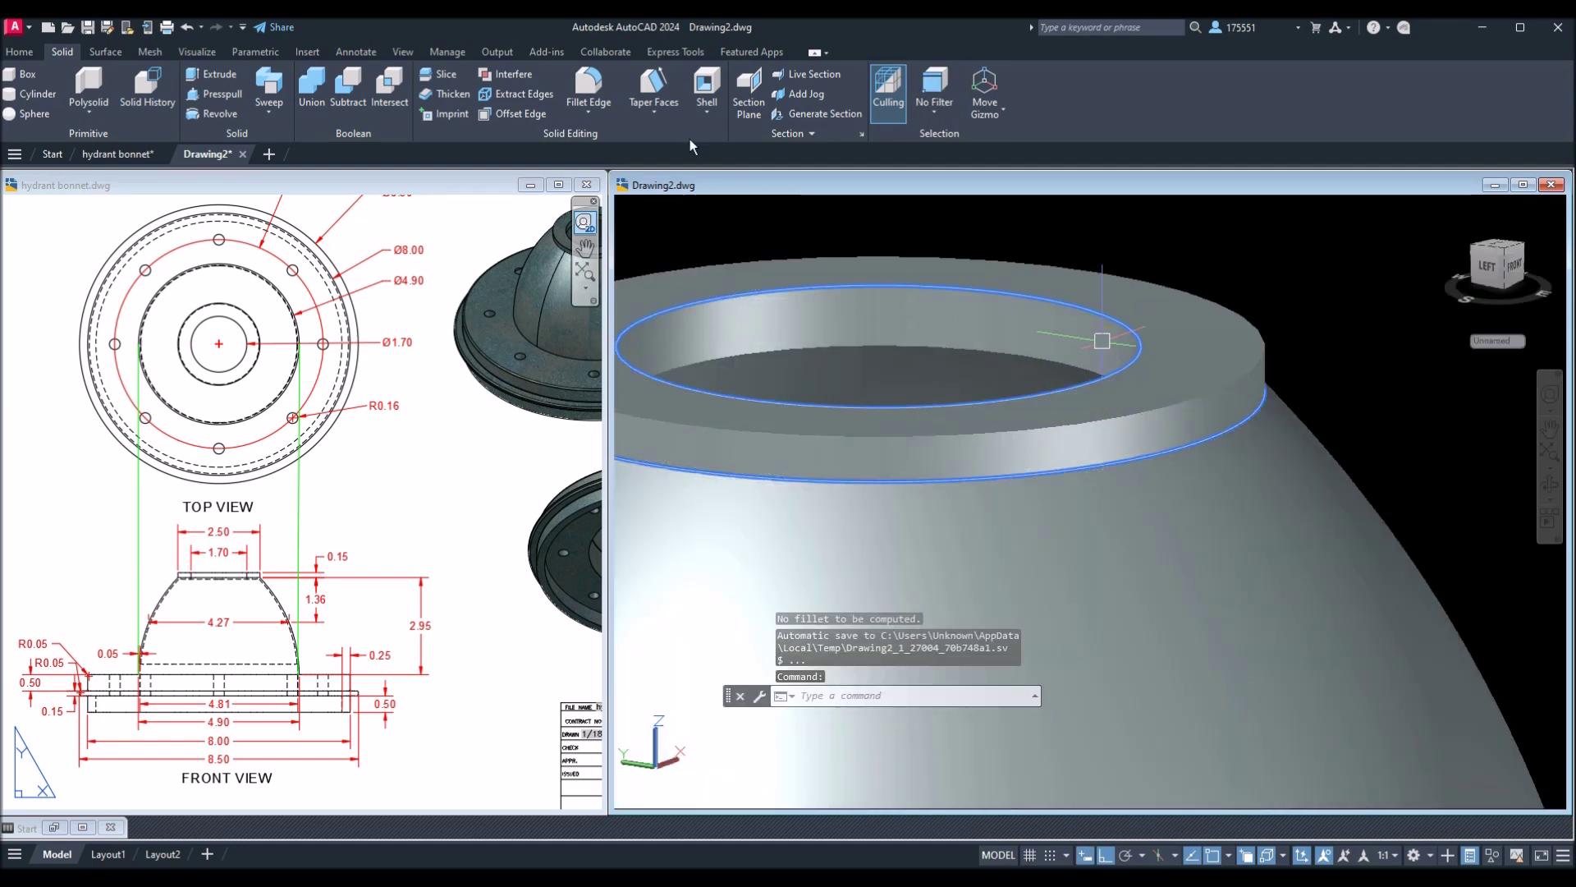
Fillet the collar's top and bottom outer edges with a 0.05 radius.
{"action": "left_click", "coordinate": [588, 82]}
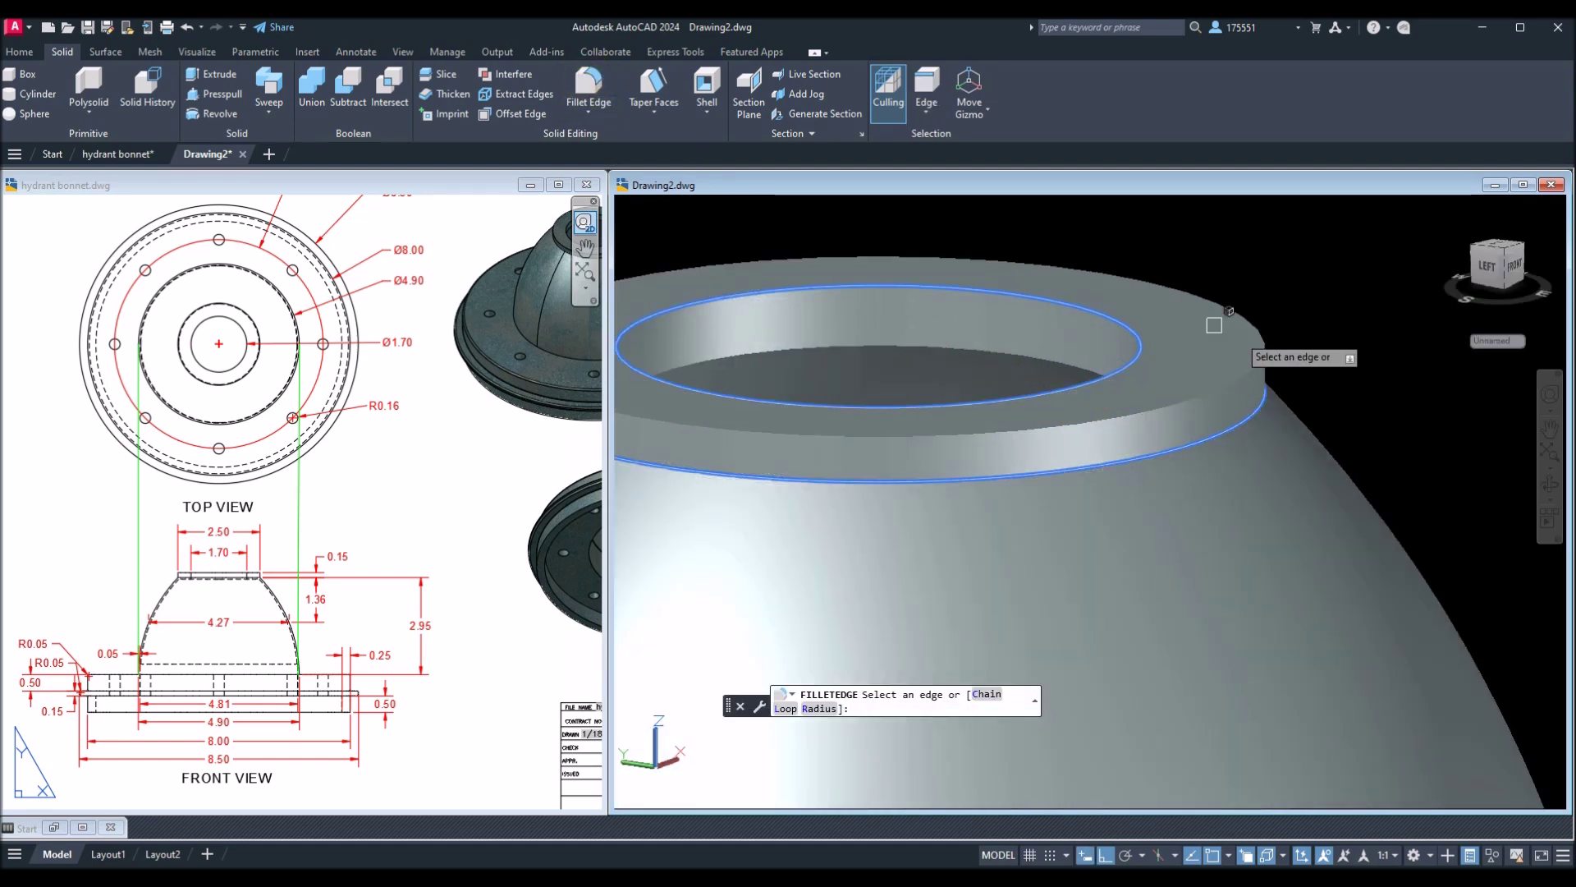
{"action": "left_click", "coordinate": [824, 708]}
{"action": "right_click", "coordinate": [950, 617]}
{"action": "left_click", "coordinate": [967, 626]}
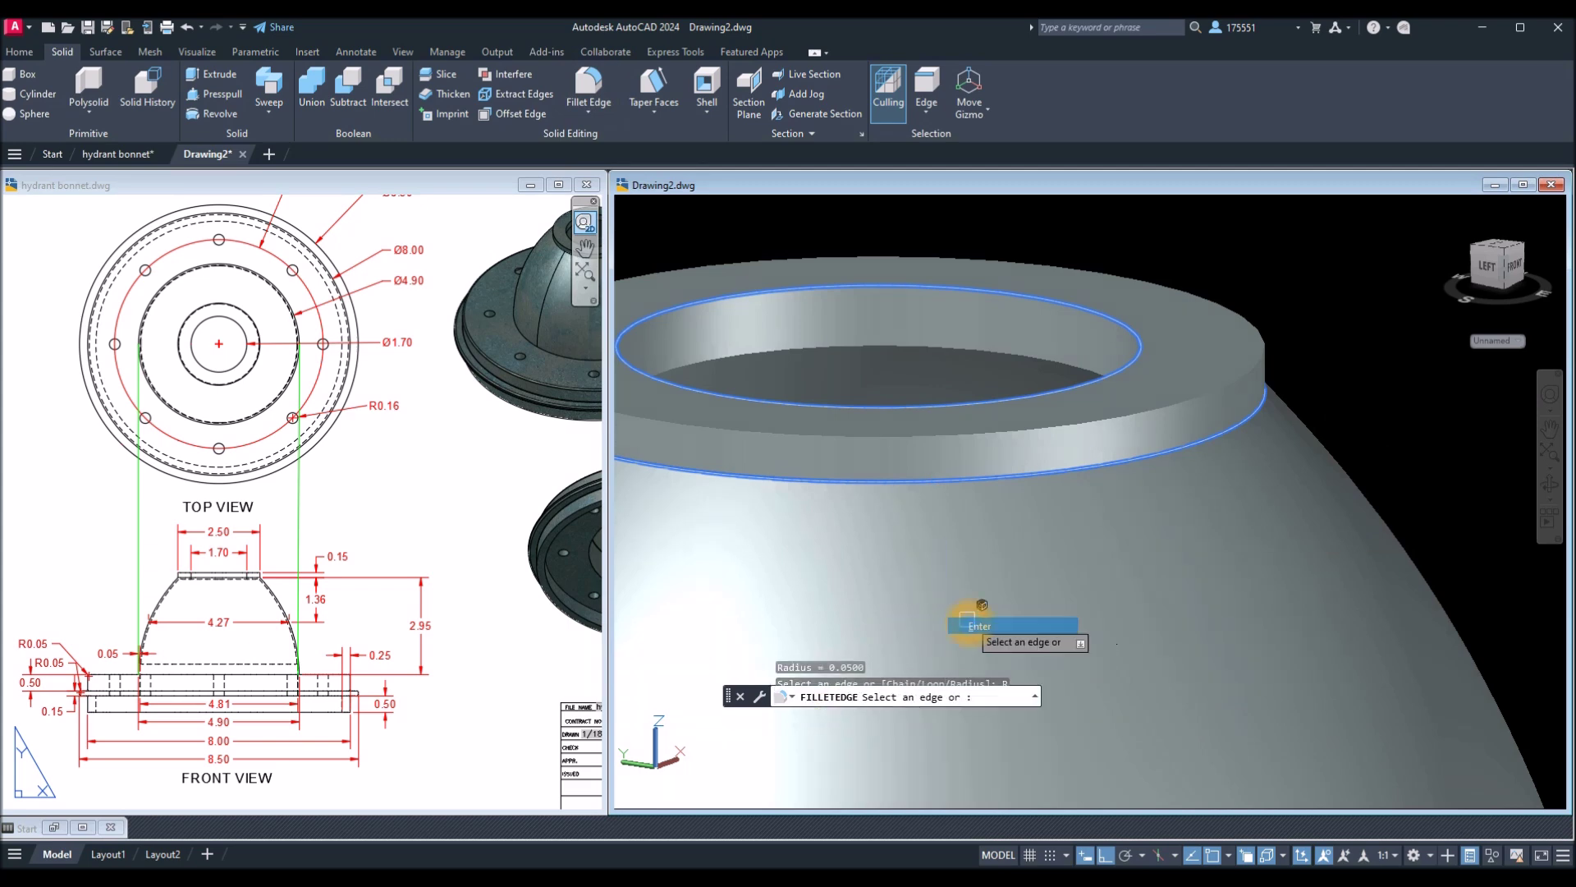
{"action": "left_click", "coordinate": [1085, 460]}
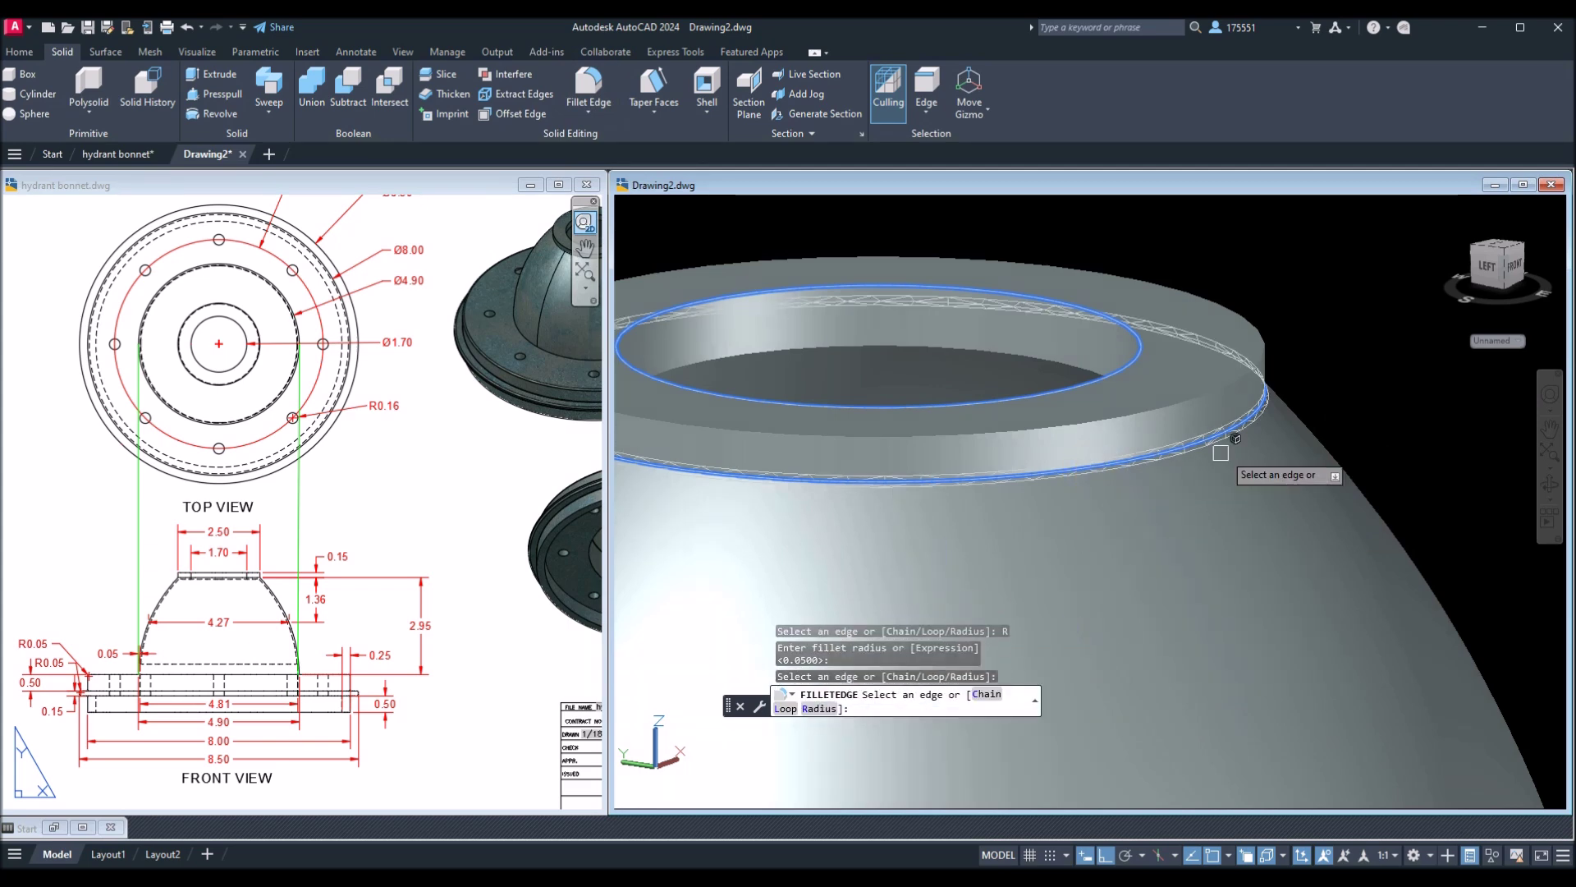
{"action": "left_click", "coordinate": [1256, 388]}
{"action": "right_click", "coordinate": [1308, 345]}
{"action": "left_click", "coordinate": [1324, 353]}
{"action": "right_click", "coordinate": [1330, 358]}
{"action": "left_click", "coordinate": [1333, 358]}
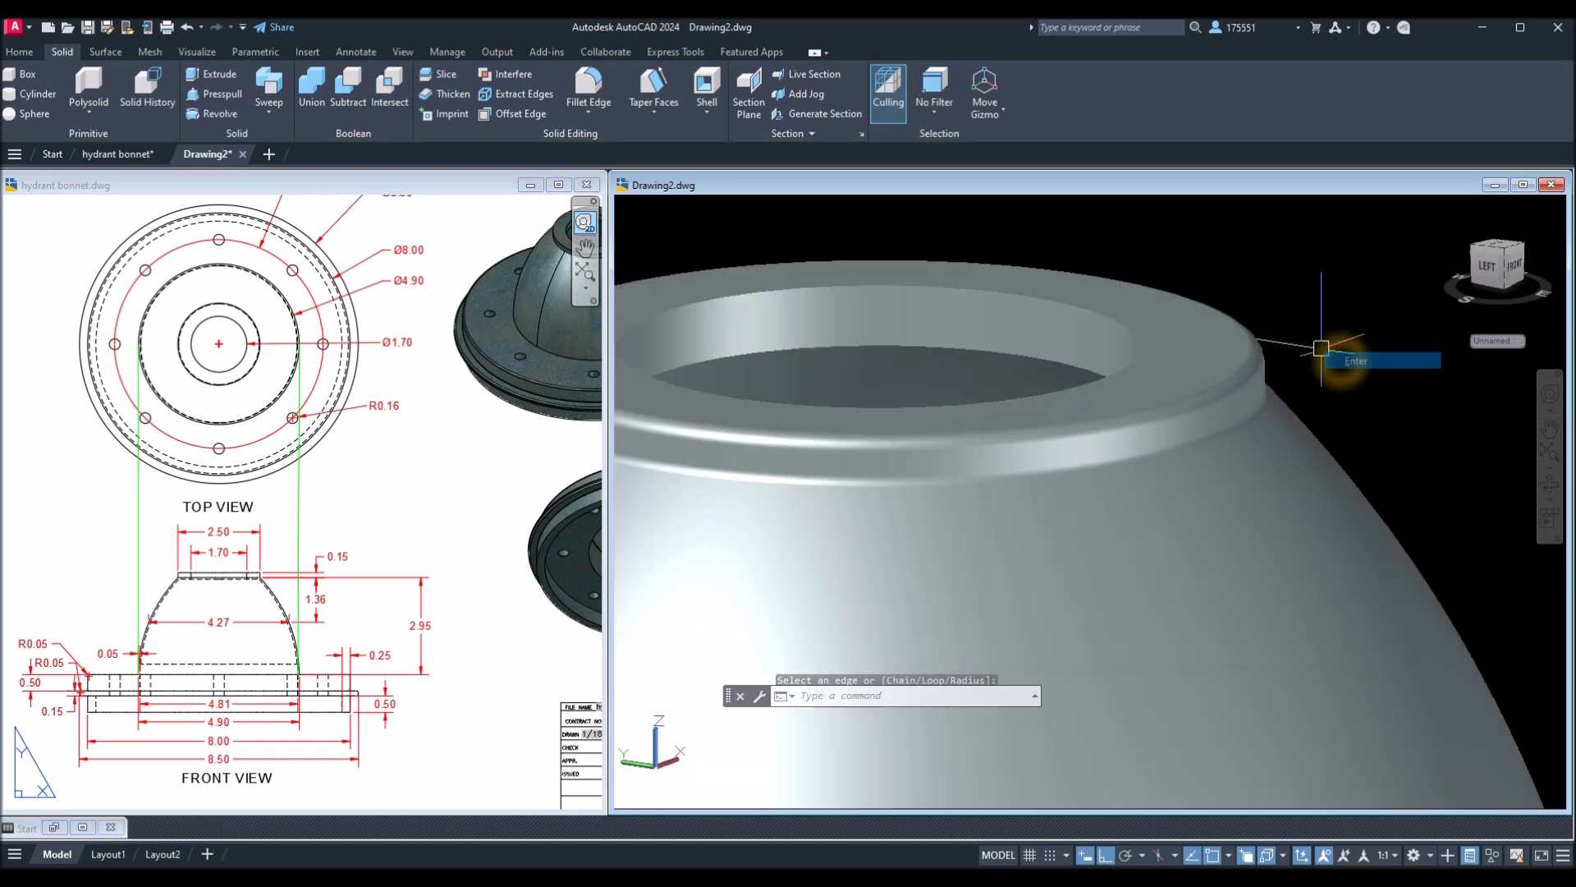
Fillet the flange's top and bottom outer edges with a 0.05 radius.
{"action": "scroll", "coordinate": [1332, 358], "scroll_direction": "down", "scroll_amount": 3}
{"action": "middle_click_drag", "start_coordinate": [1335, 353], "coordinate": [1295, 324], "text": "shift"}
{"action": "right_click", "coordinate": [1297, 322]}
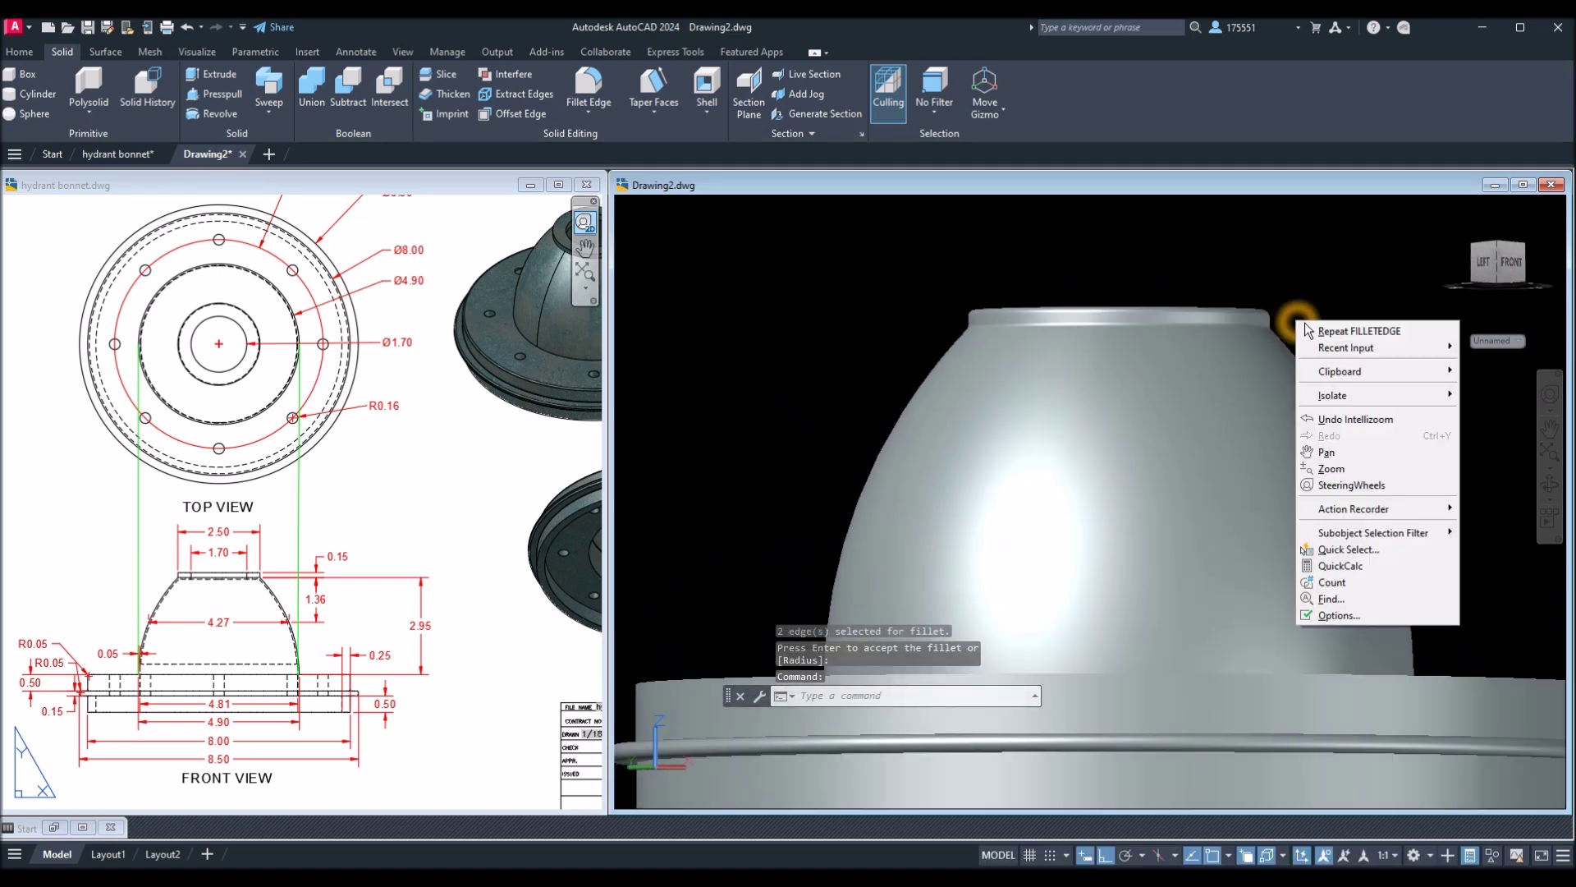
{"action": "left_click", "coordinate": [1322, 331]}
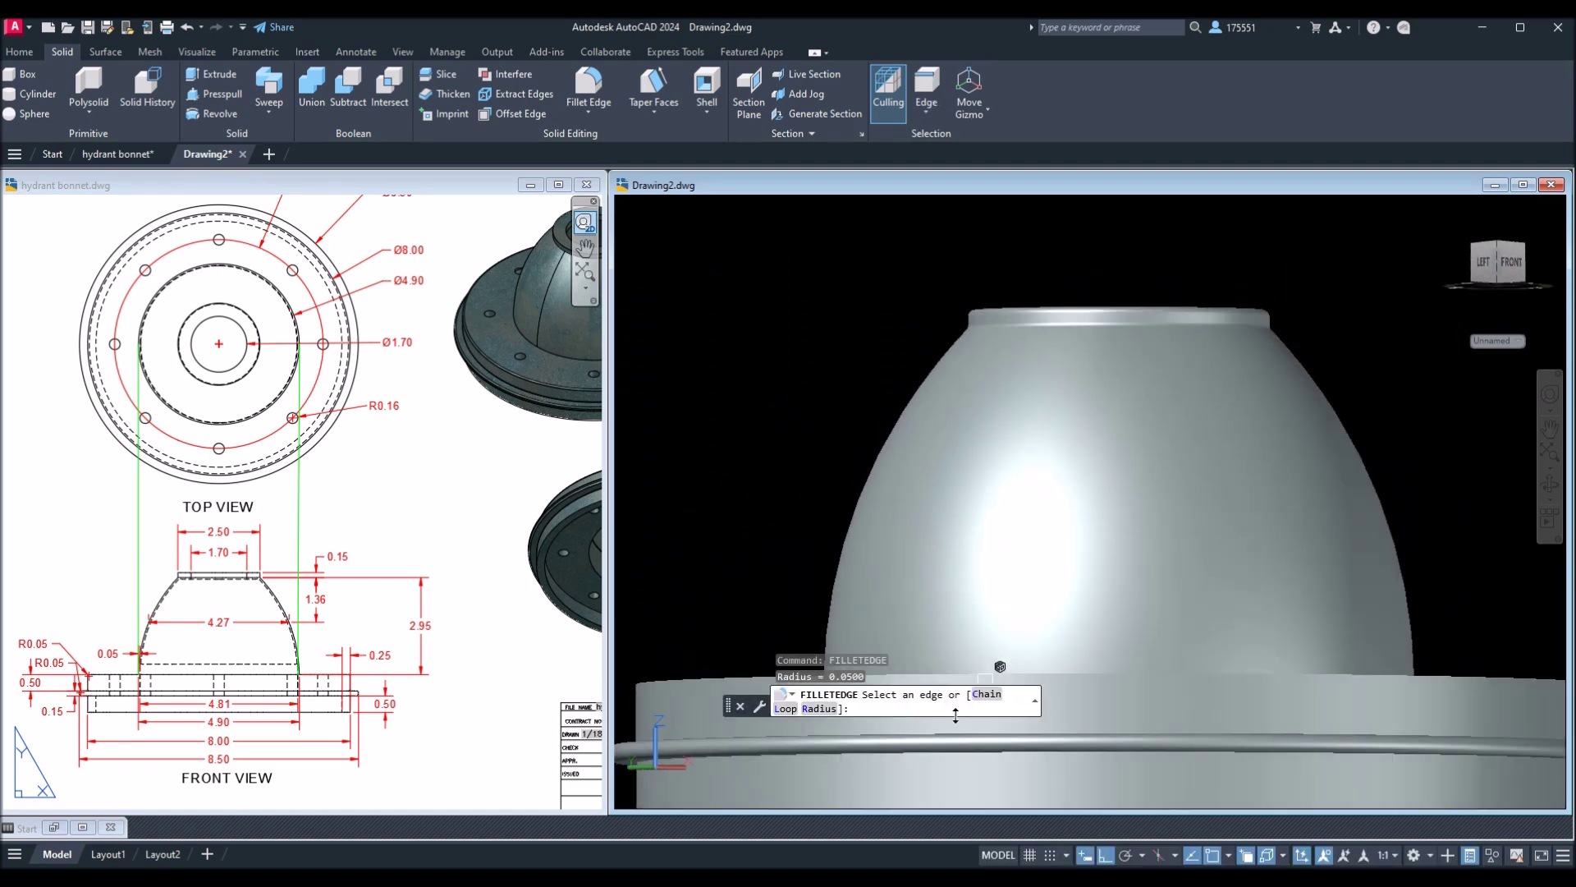
{"action": "left_click", "coordinate": [828, 711]}
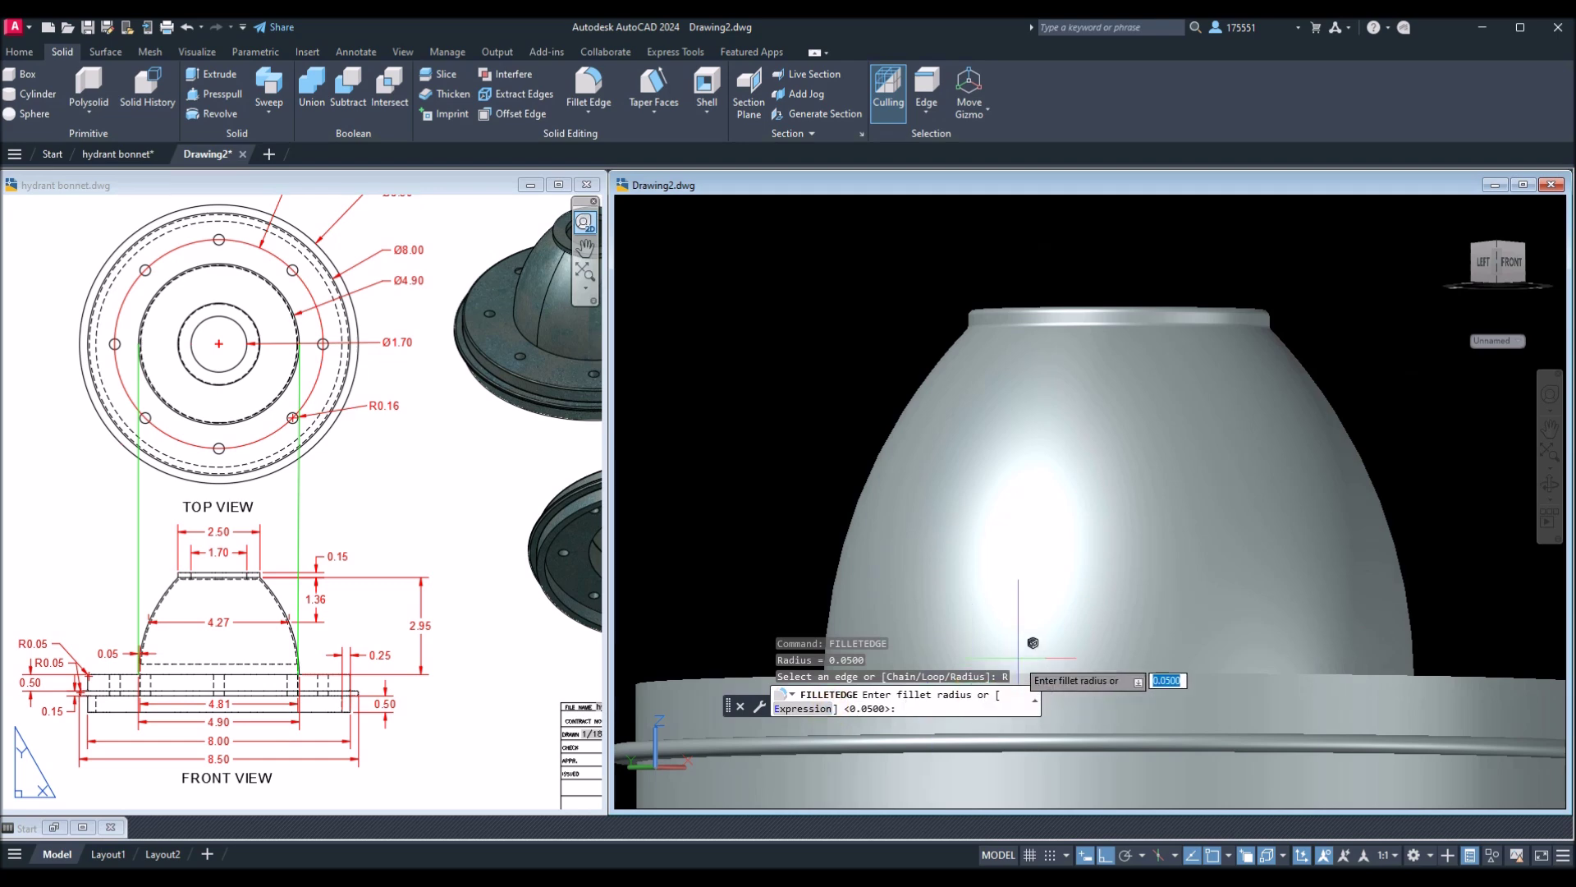
{"action": "right_click", "coordinate": [1020, 675]}
{"action": "left_click", "coordinate": [1059, 669]}
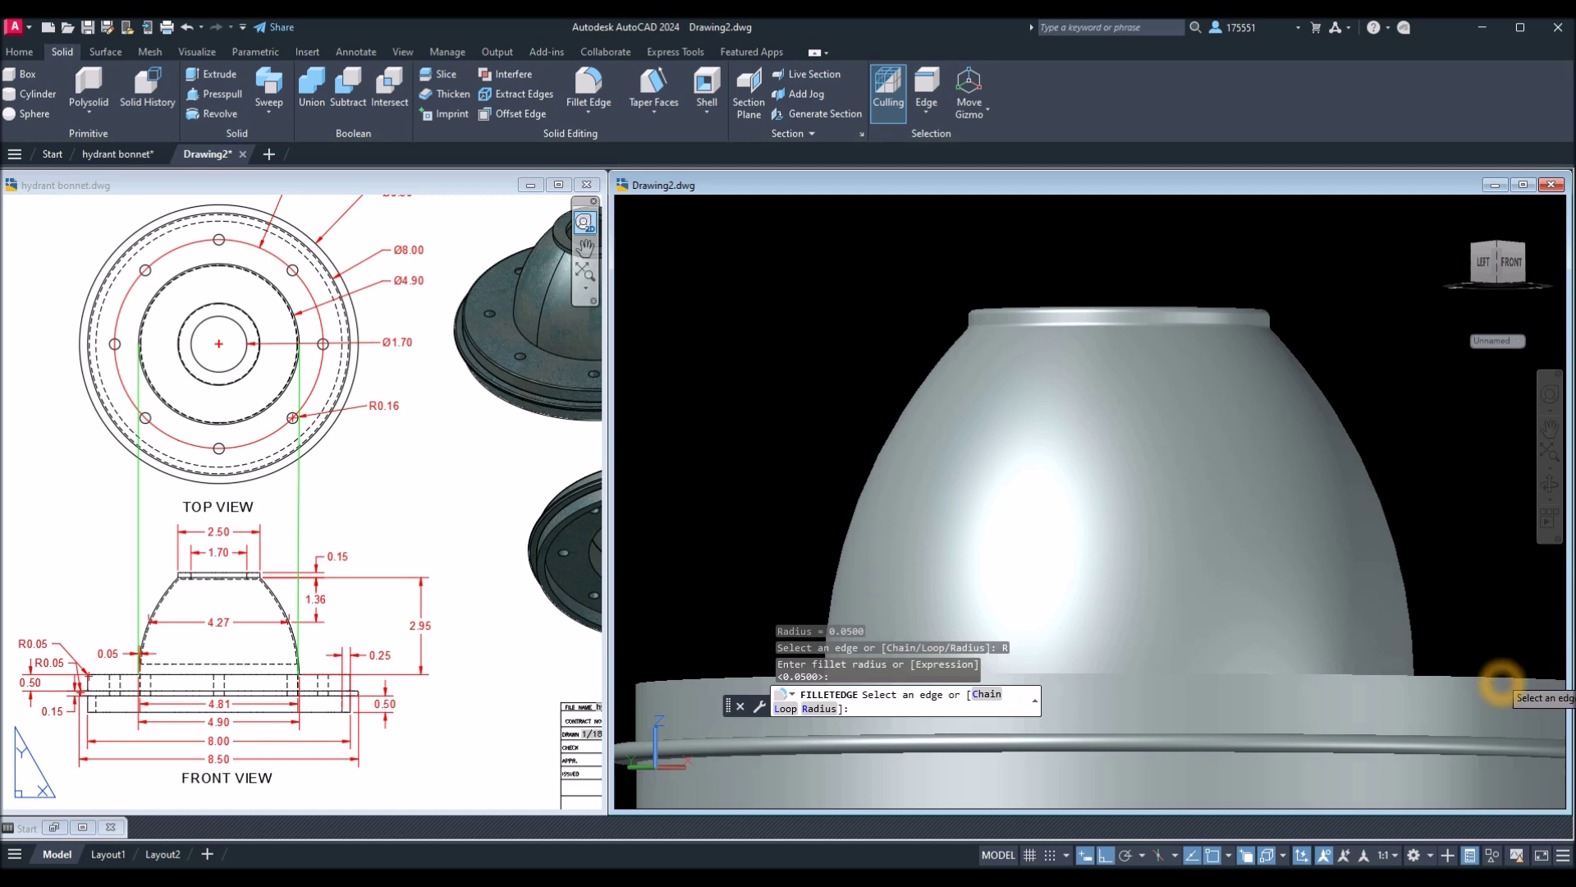
{"action": "middle_click_drag", "start_coordinate": [1383, 673], "coordinate": [1384, 399]}
{"action": "left_click", "coordinate": [1431, 545]}
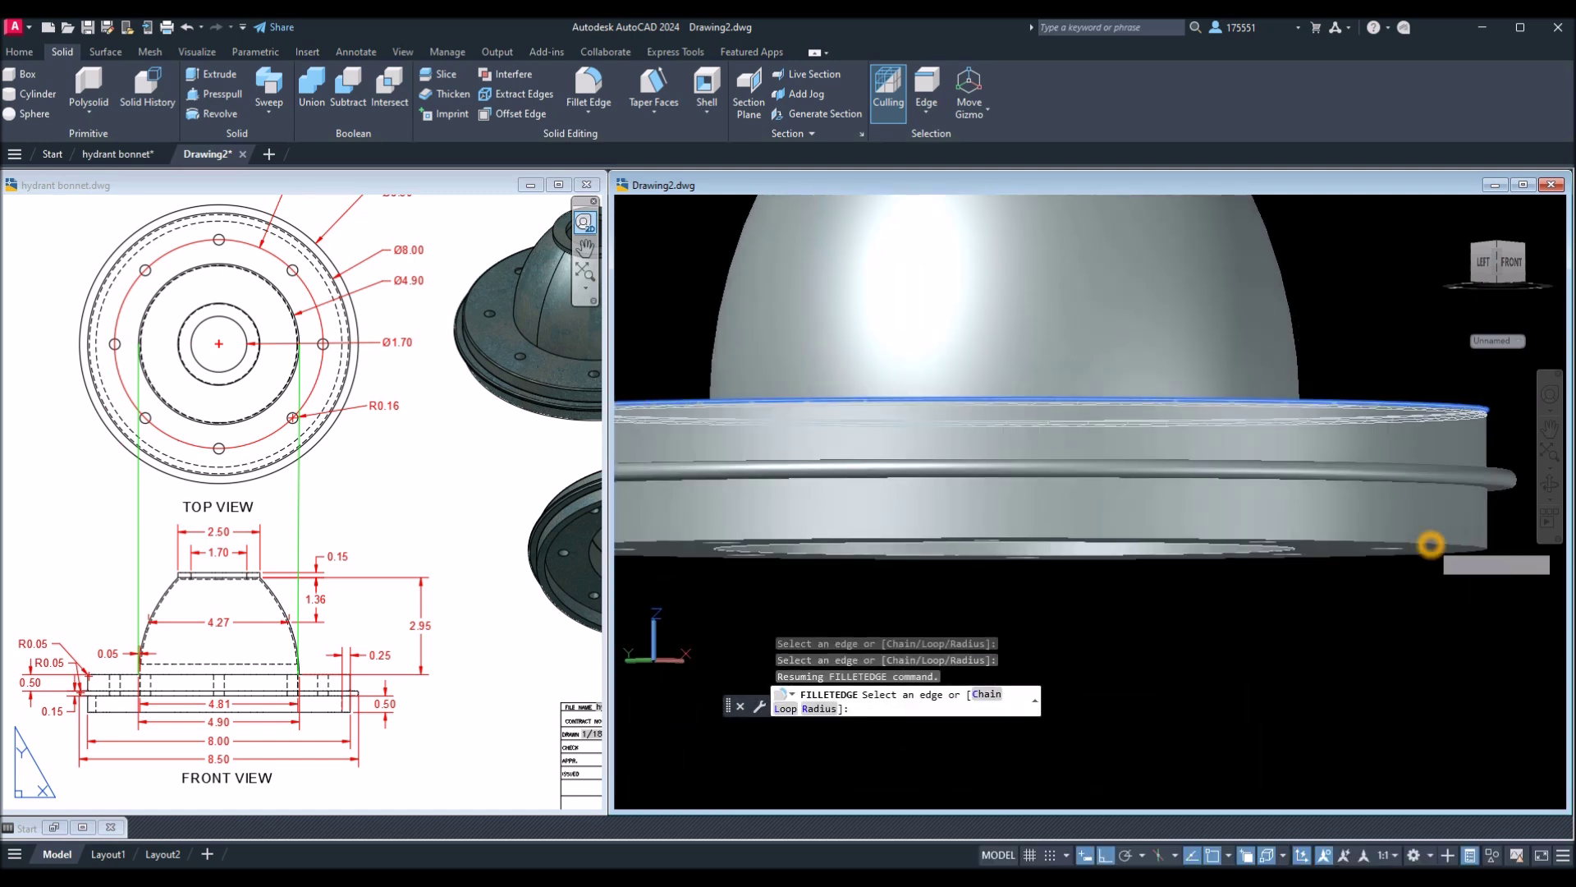
{"action": "right_click", "coordinate": [1363, 311]}
{"action": "left_click", "coordinate": [1395, 317]}
{"action": "right_click", "coordinate": [1373, 320]}
{"action": "middle_click_drag", "start_coordinate": [1379, 325], "coordinate": [1341, 448], "text": "shift"}
{"action": "key", "text": "Return"}
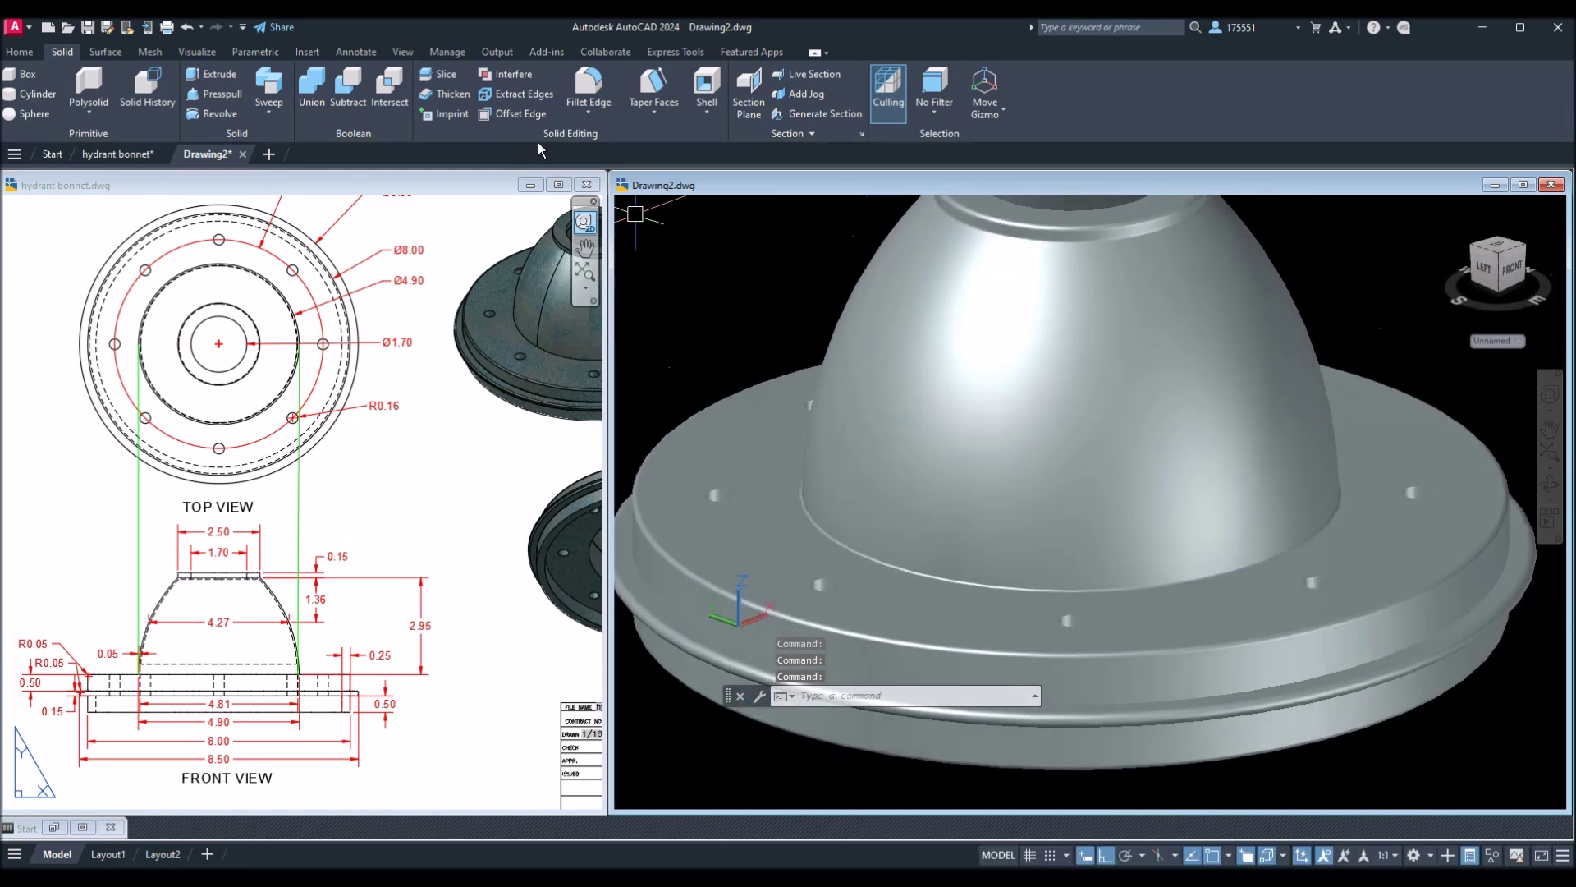
Minimize the hydrant bonnet reference drawing and maximize Drawing2 to fill the workspace.
{"action": "left_click", "coordinate": [530, 187]}
{"action": "left_click", "coordinate": [1521, 187]}
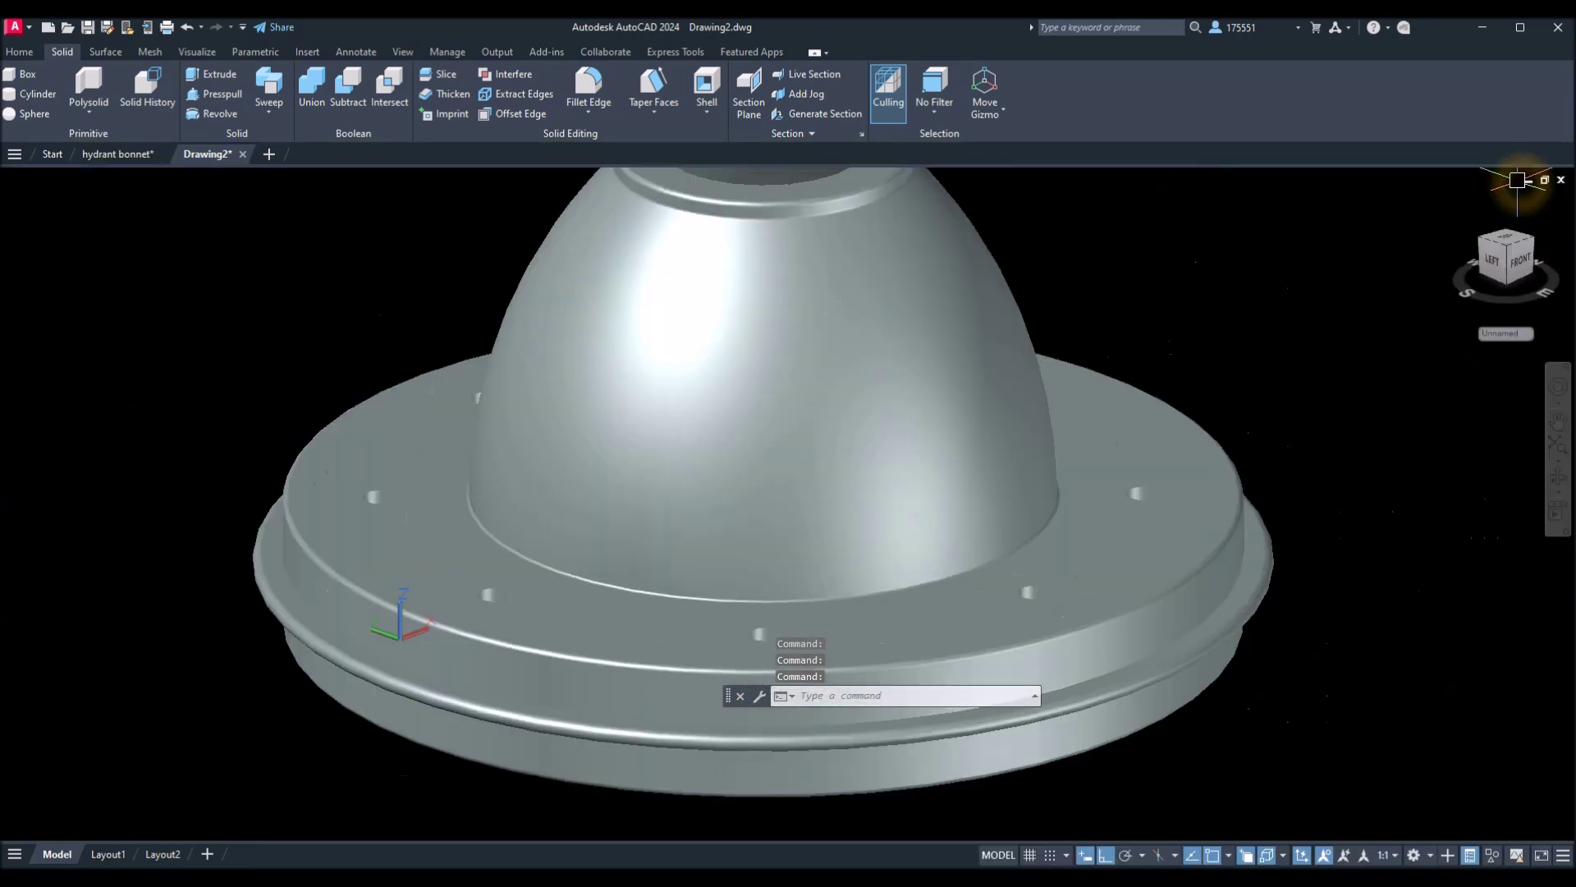
{"action": "middle_click_drag", "start_coordinate": [942, 253], "coordinate": [1009, 239], "text": "shift"}
Open the materials browser and show the Metal category of the Autodesk Library.
{"action": "type", "text": "MATERIALS"}
{"action": "left_click", "coordinate": [1092, 280]}
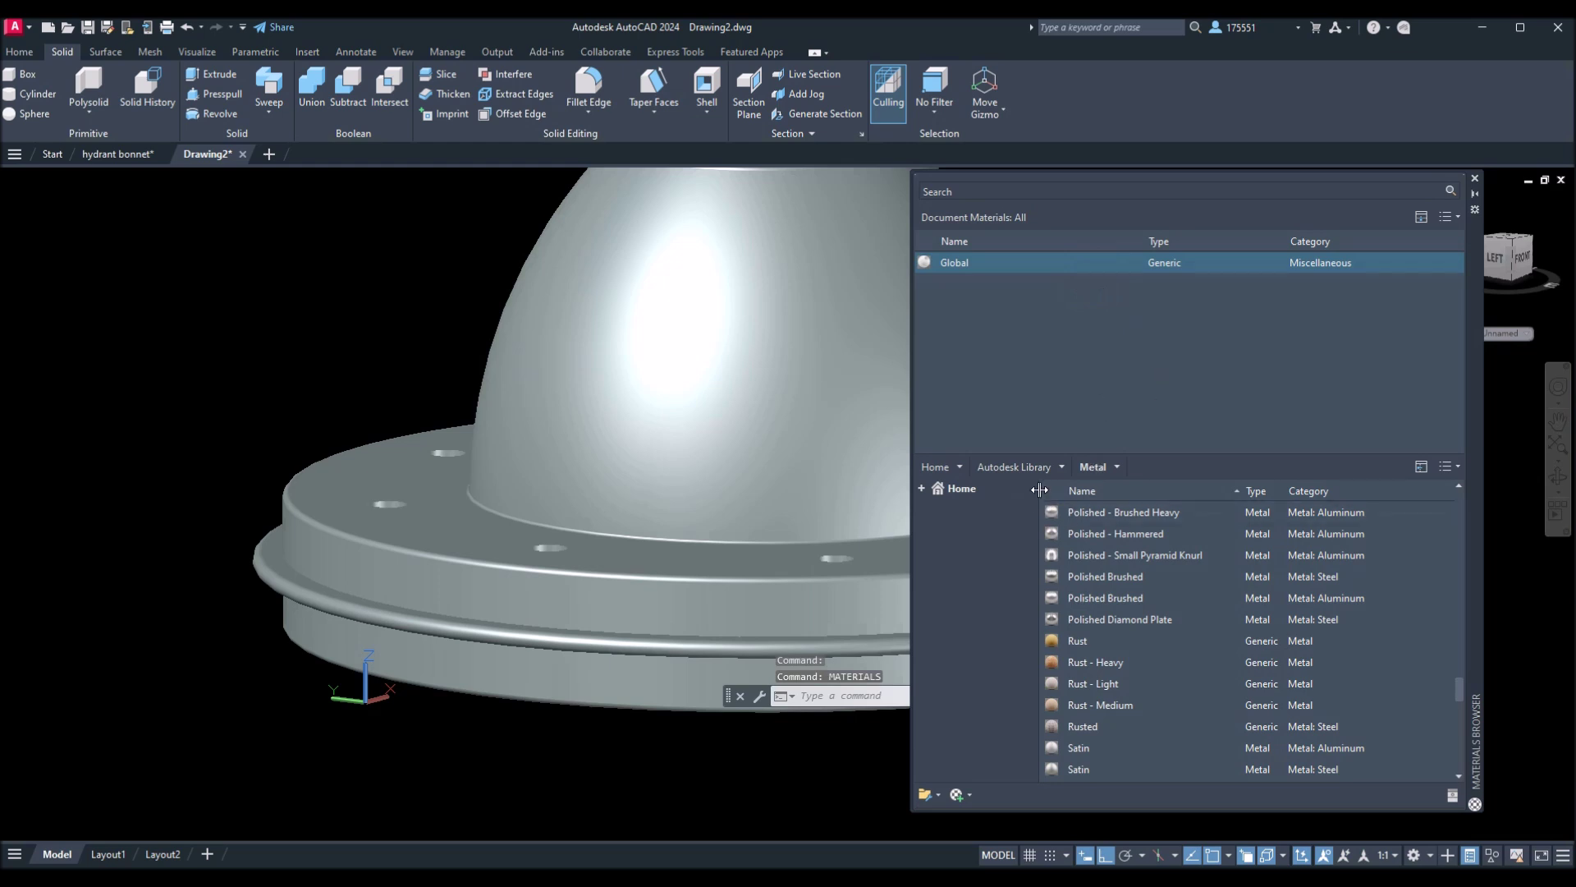
{"action": "left_click", "coordinate": [1064, 468]}
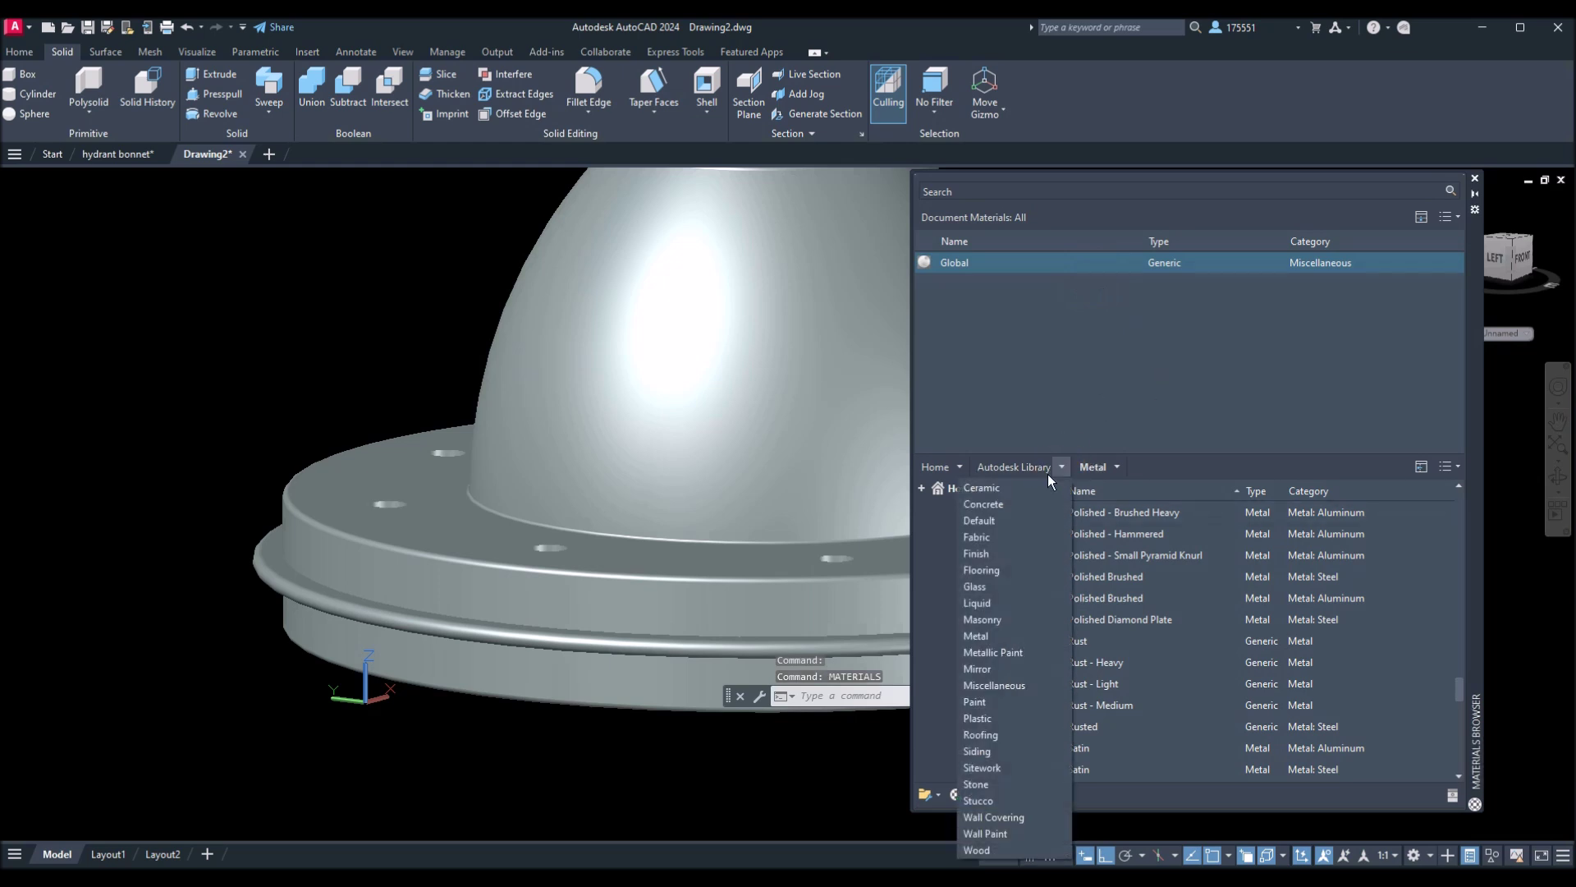
{"action": "left_click", "coordinate": [993, 641]}
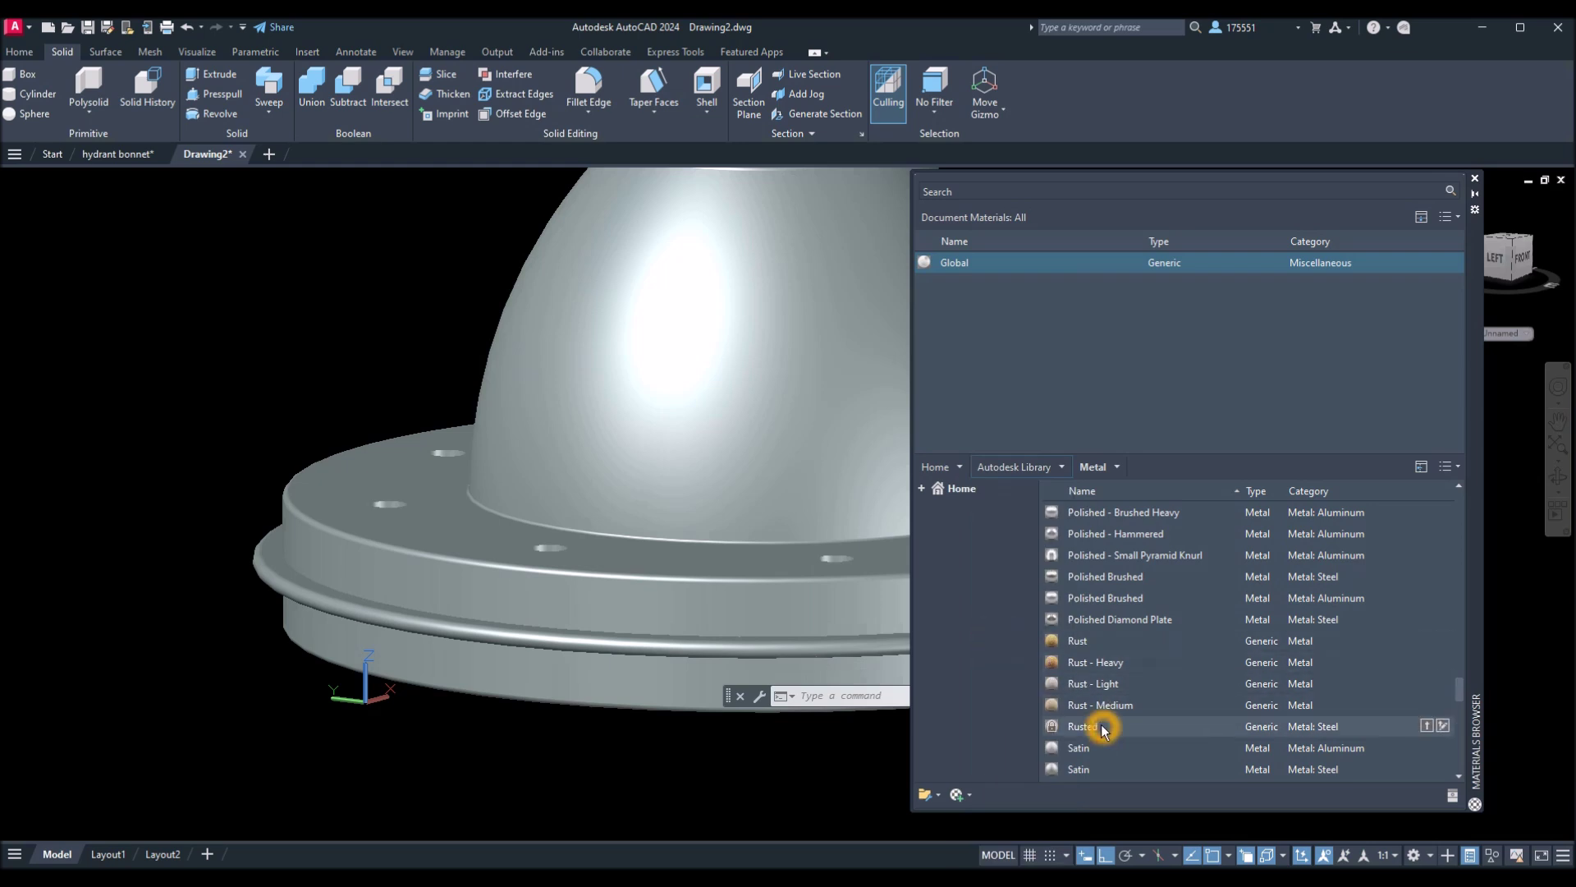
Add the Rusted steel material to the document and apply it to the hydrant bonnet solid.
{"action": "left_click", "coordinate": [1429, 726]}
{"action": "left_click_drag", "start_coordinate": [831, 367], "coordinate": [808, 371]}
{"action": "scroll", "coordinate": [813, 371], "scroll_direction": "down", "scroll_amount": 3}
{"action": "middle_click_drag", "start_coordinate": [811, 369], "coordinate": [880, 477]}
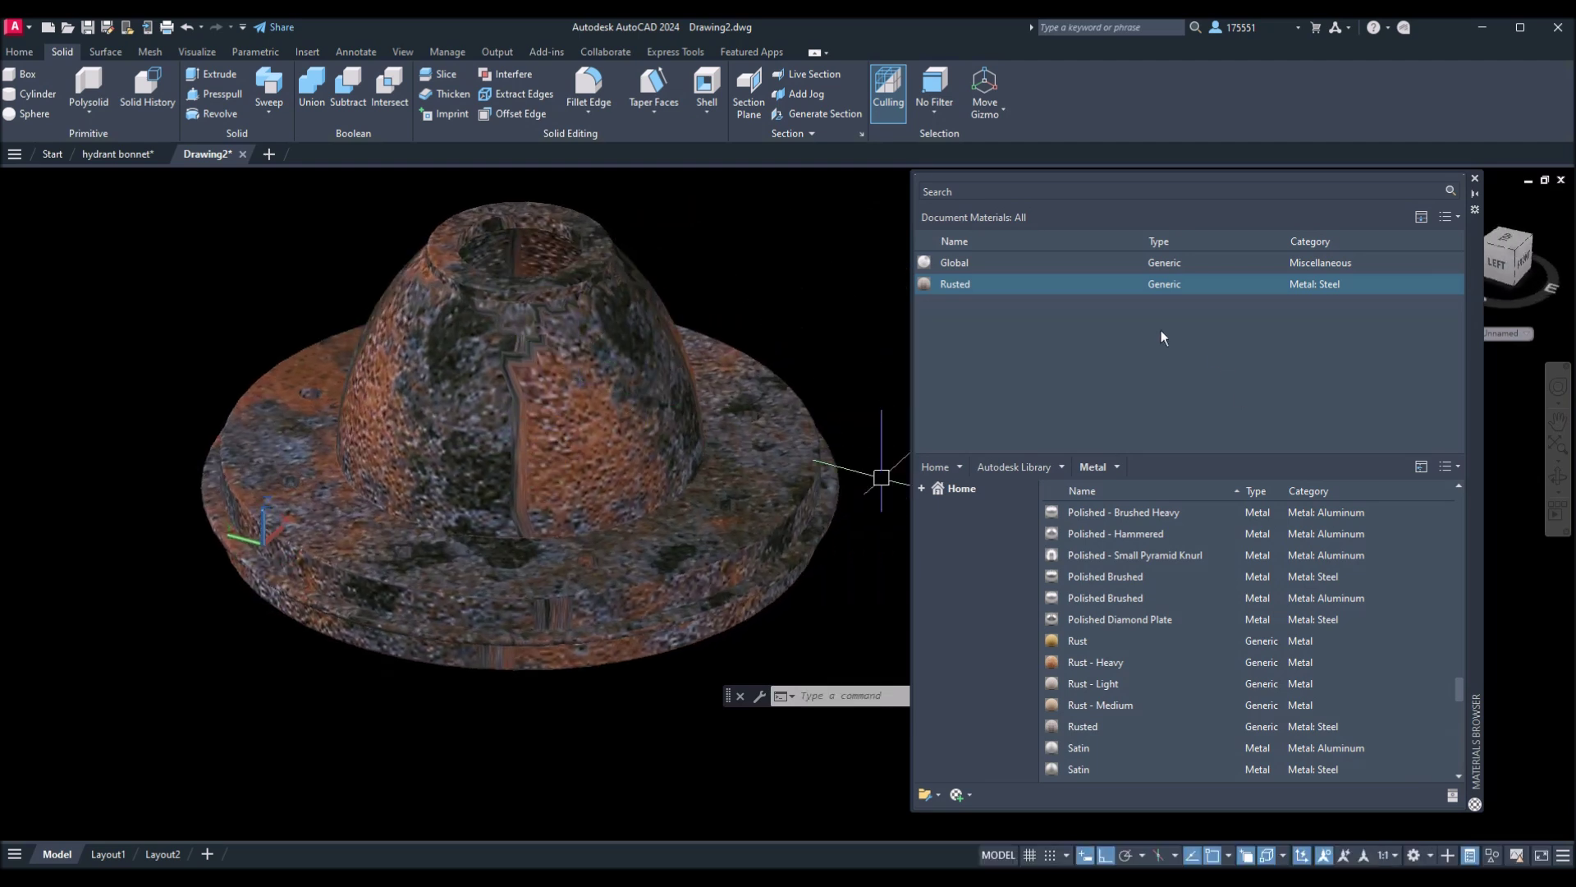
Edit the Rusted document material and set its generic color to RGB 201,60,29.
{"action": "left_click", "coordinate": [1451, 283]}
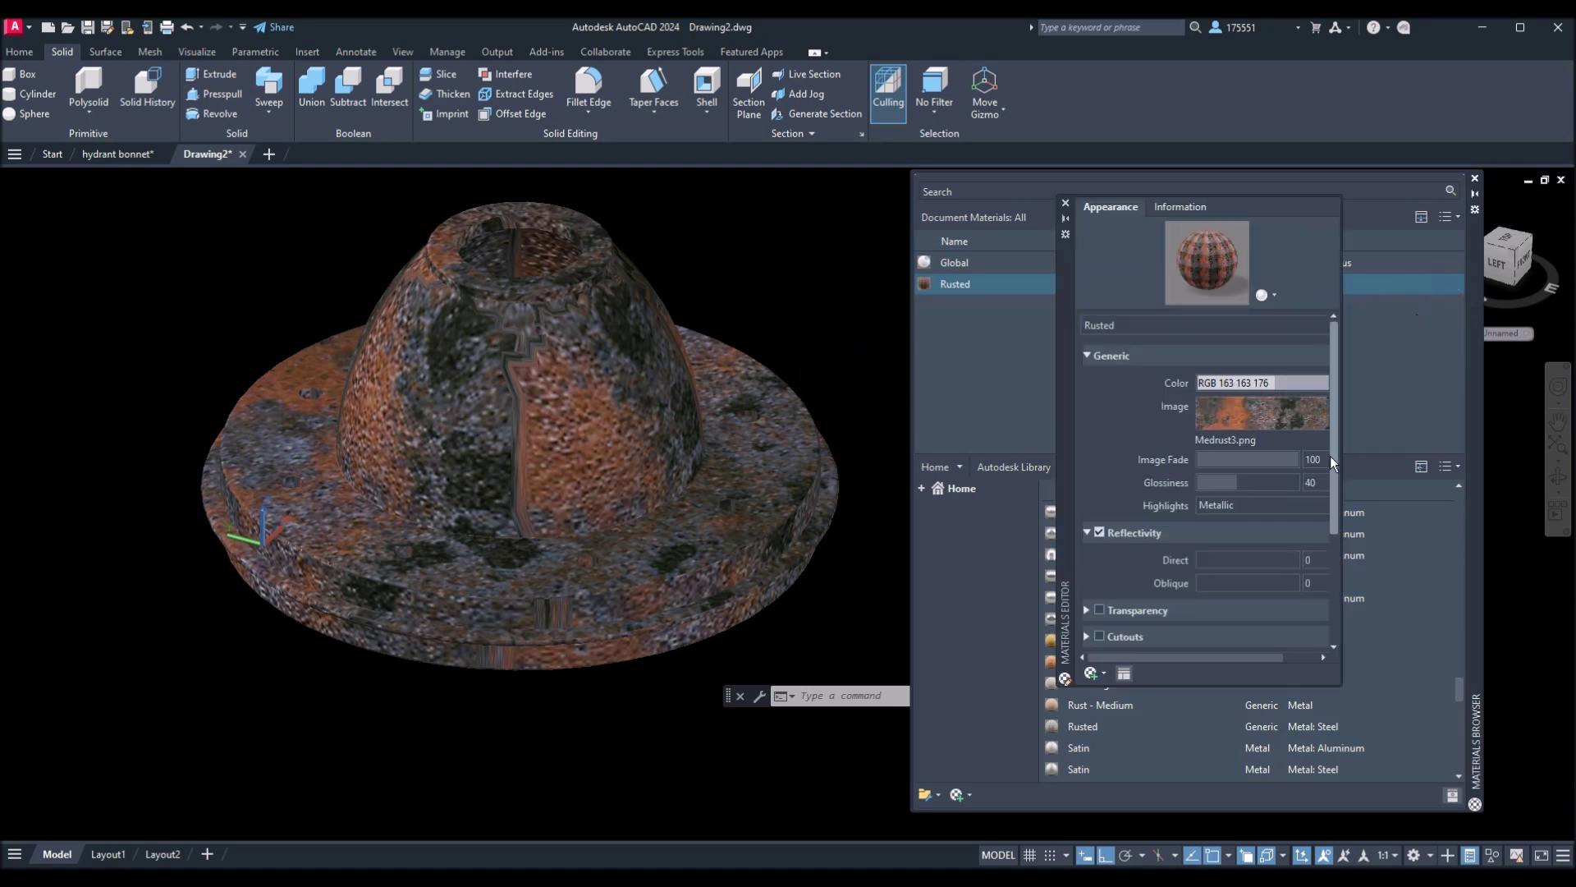
{"action": "left_click", "coordinate": [1273, 383]}
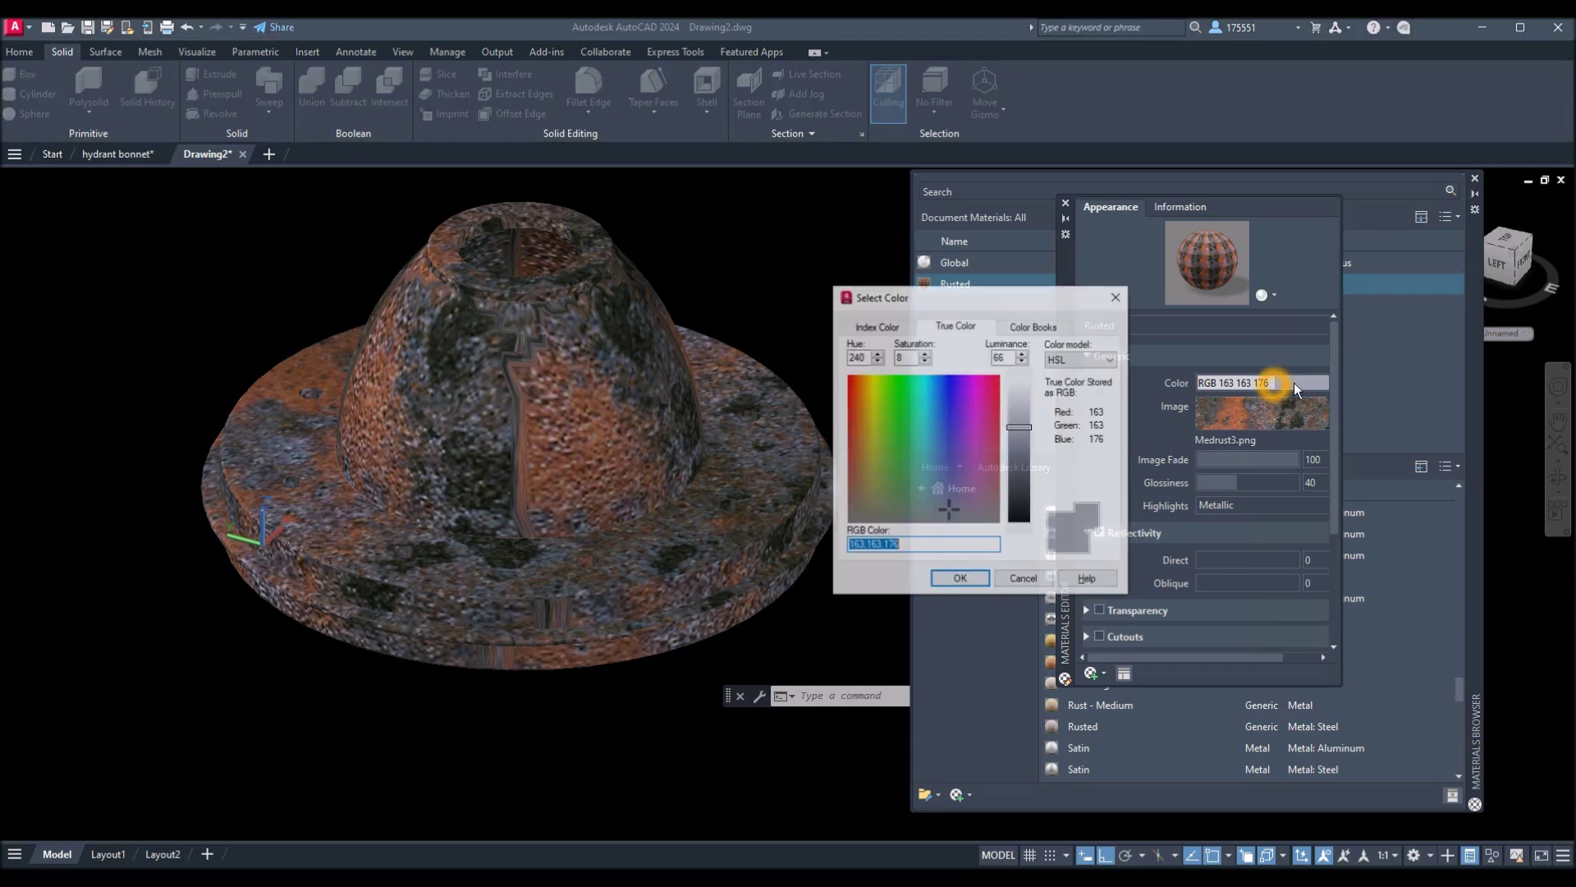
{"action": "left_click", "coordinate": [855, 427]}
{"action": "left_click", "coordinate": [1024, 461]}
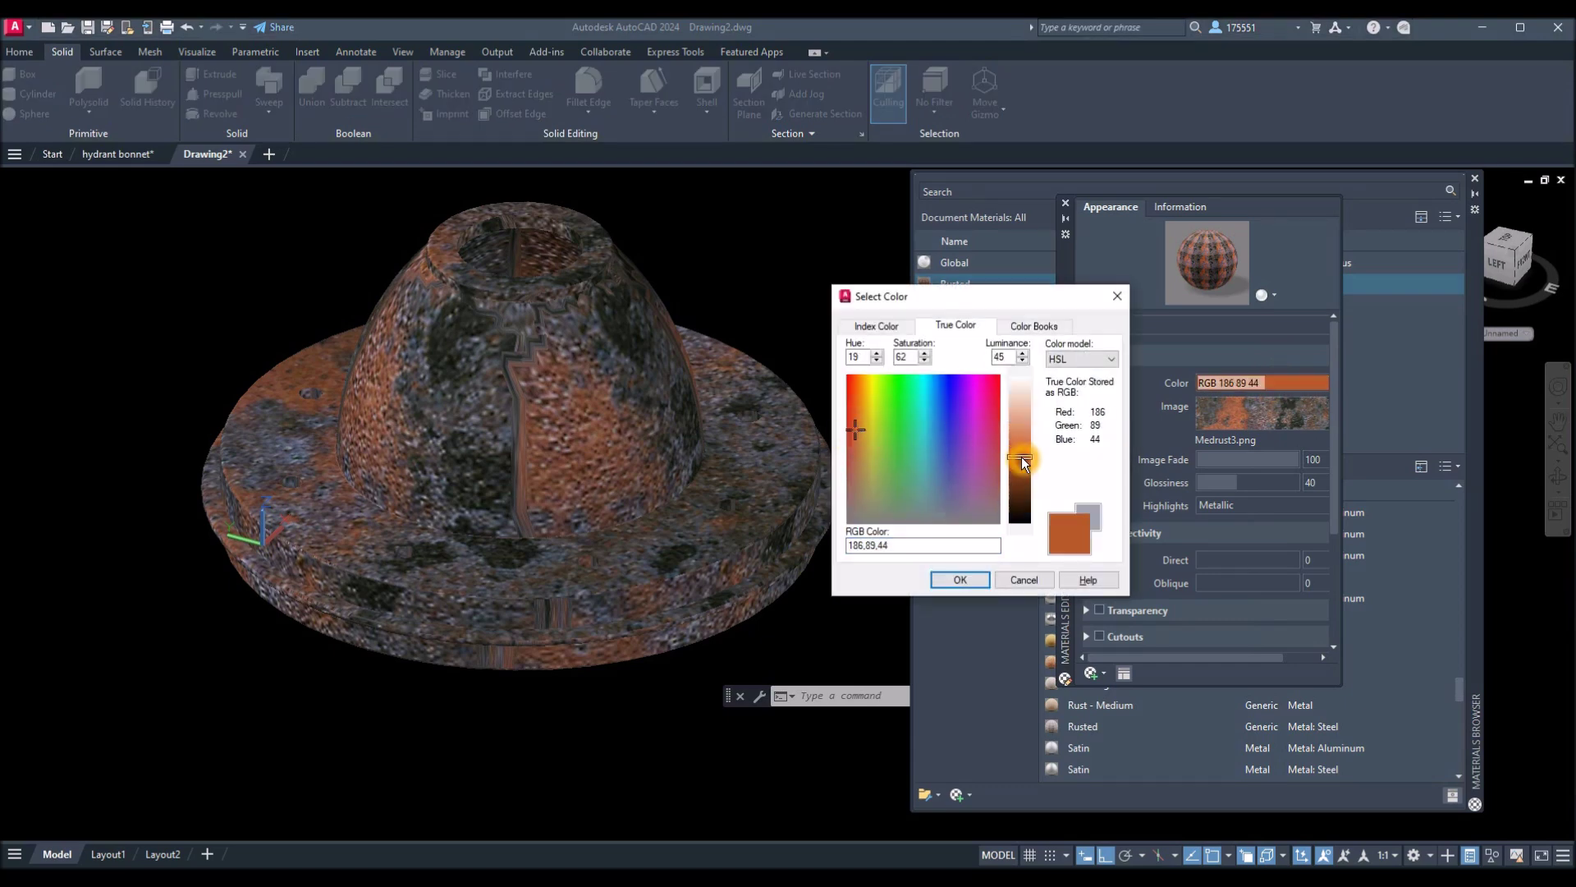
{"action": "left_click", "coordinate": [849, 411]}
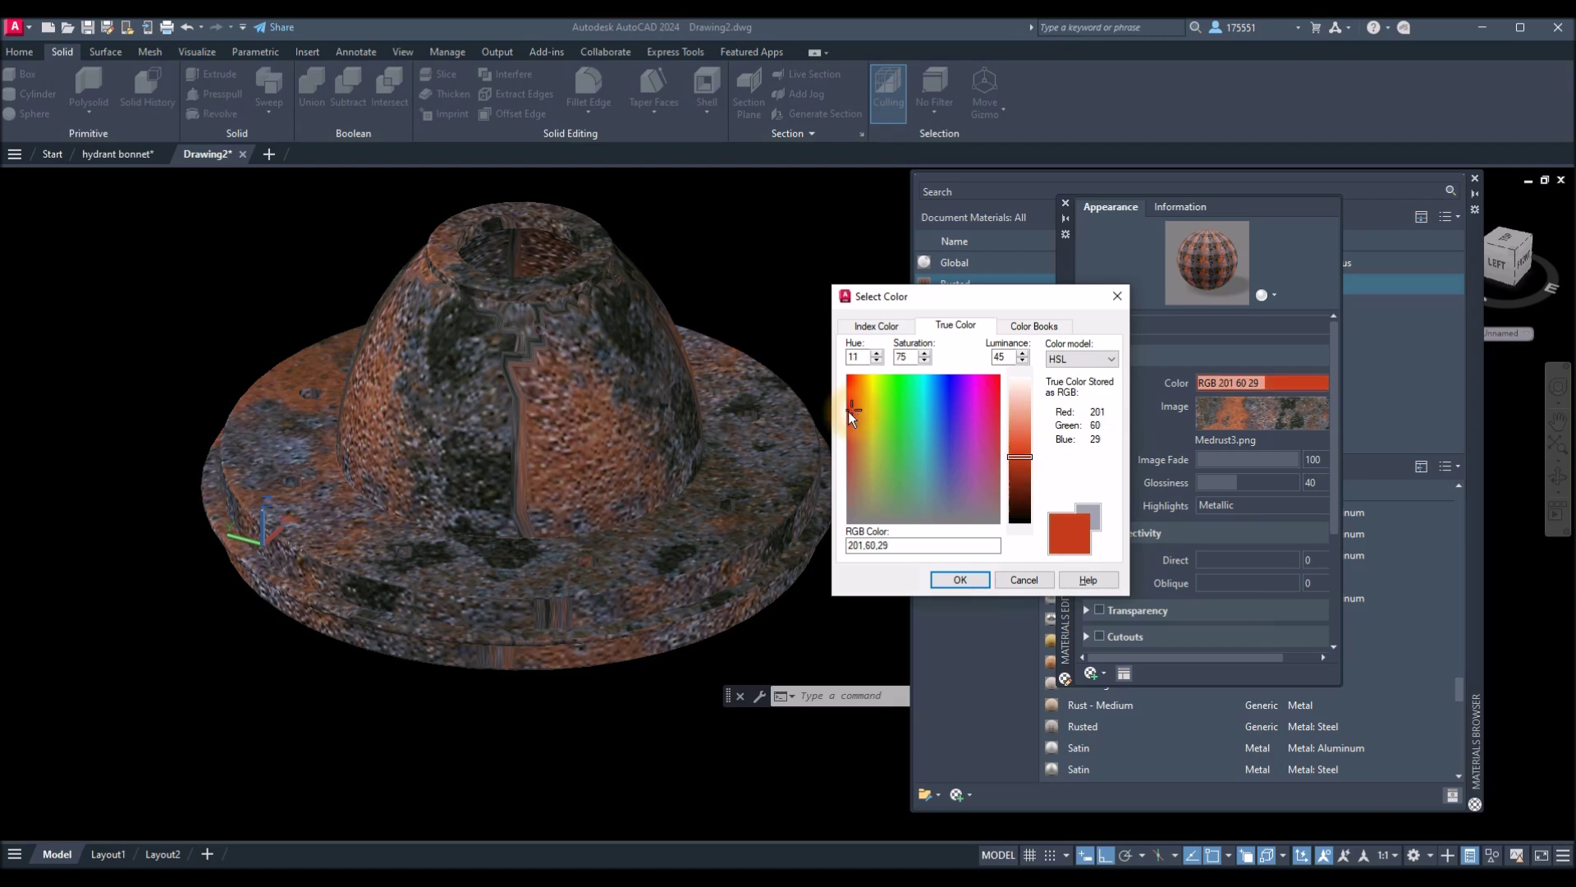
{"action": "left_click", "coordinate": [959, 580]}
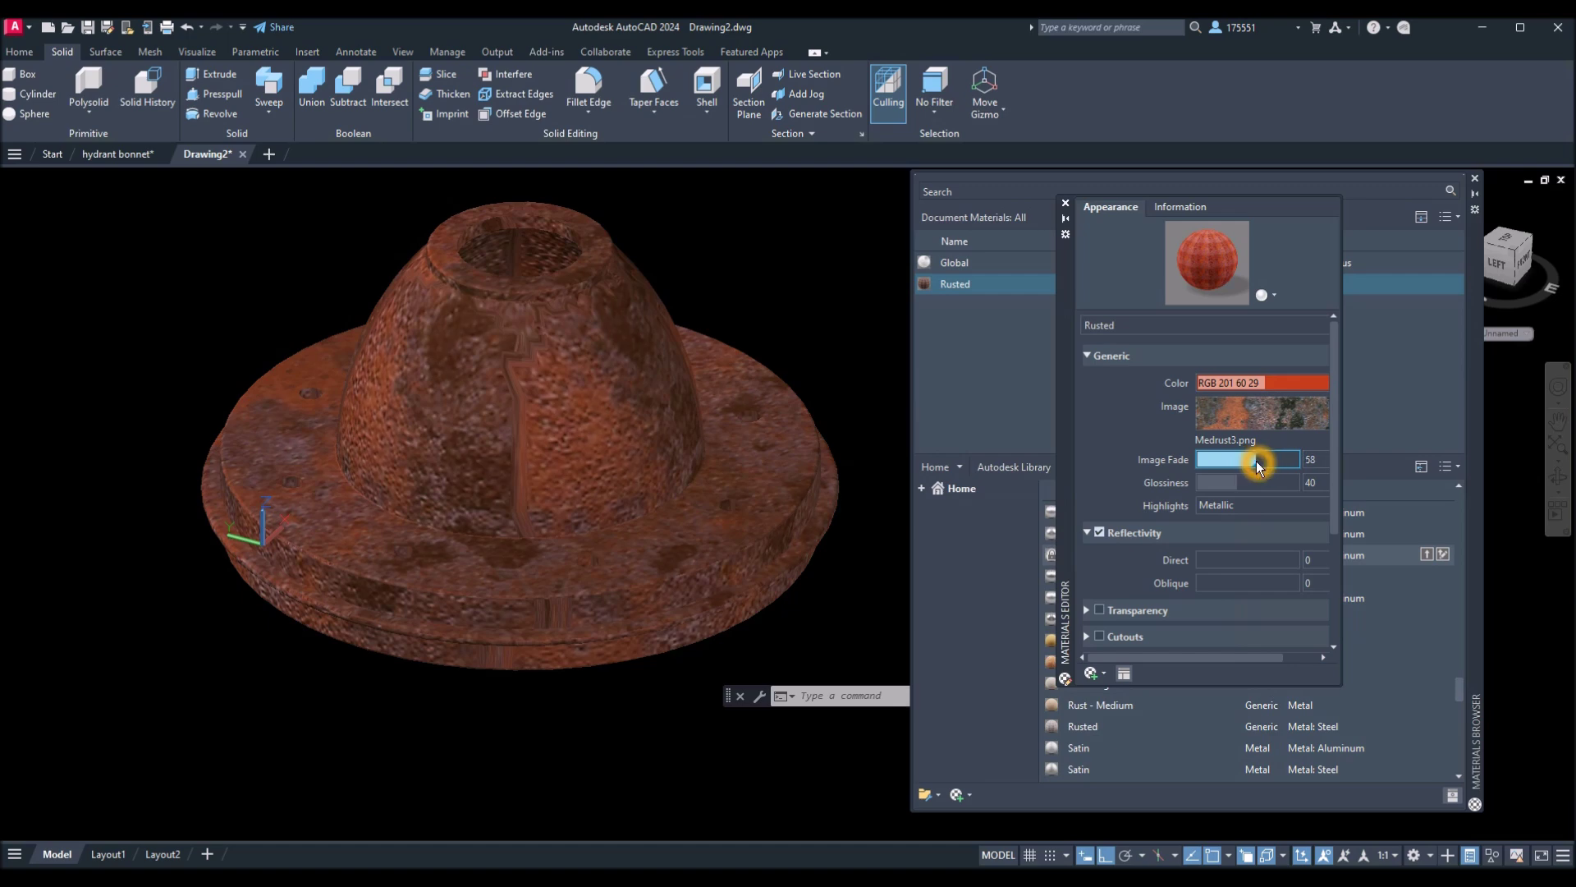
Set the sample width of the Rusted material's Medrust3.png texture to 3 and lower the image brightness.
{"action": "left_click", "coordinate": [1272, 414]}
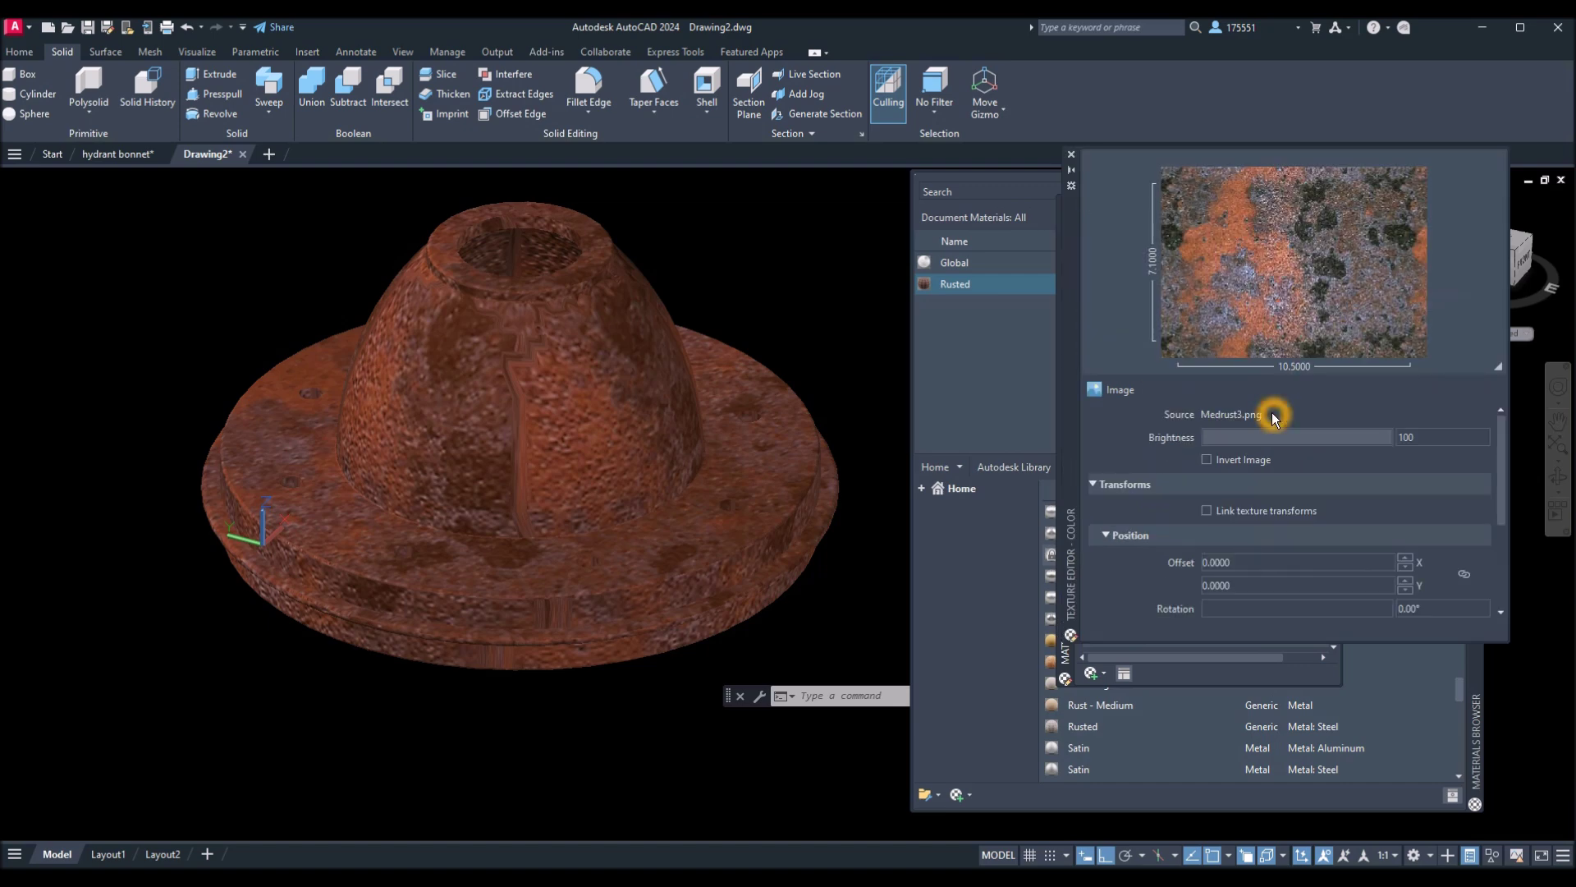
{"action": "left_click_drag", "start_coordinate": [1506, 454], "coordinate": [1493, 520]}
{"action": "left_click", "coordinate": [1288, 534]}
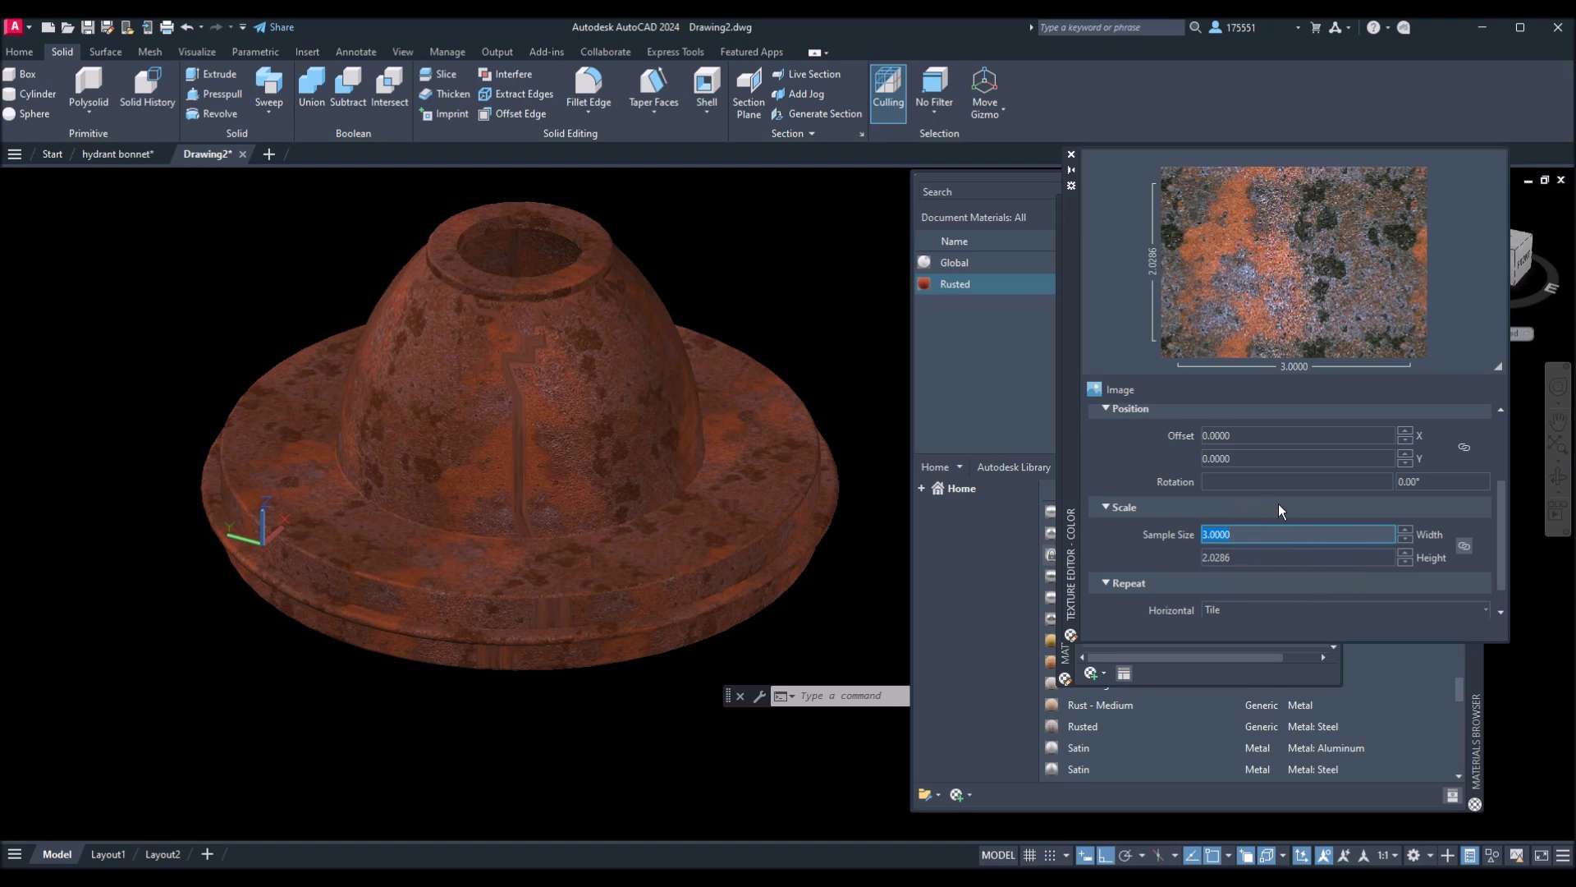
{"action": "left_click", "coordinate": [1499, 513]}
{"action": "left_click_drag", "start_coordinate": [1499, 513], "coordinate": [1501, 447]}
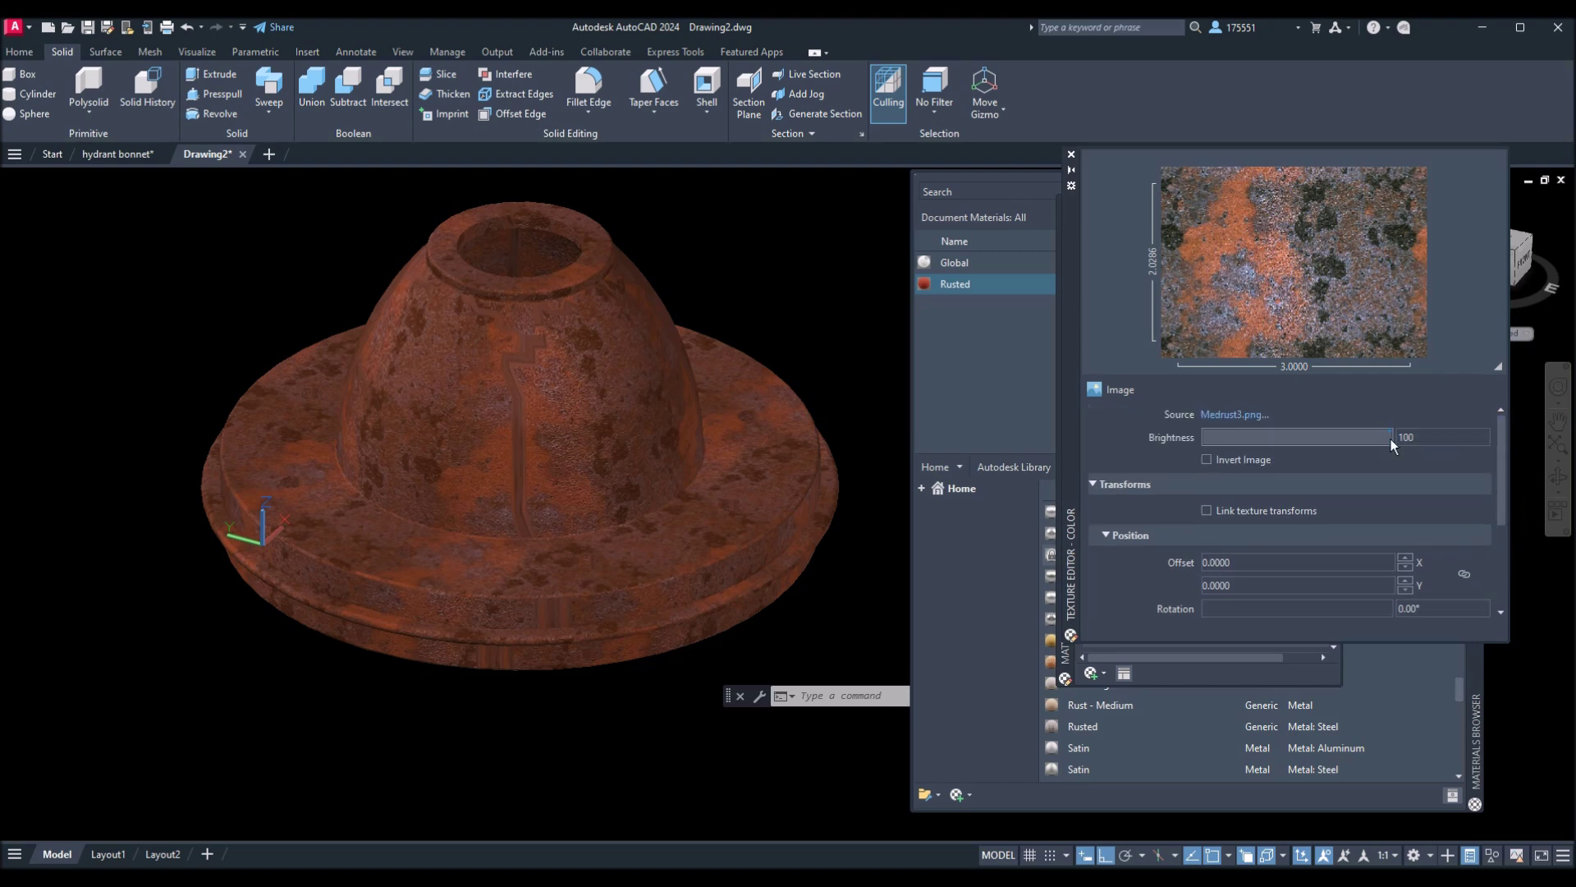
{"action": "left_click_drag", "start_coordinate": [1392, 445], "coordinate": [1343, 443]}
{"action": "left_click", "coordinate": [1071, 154]}
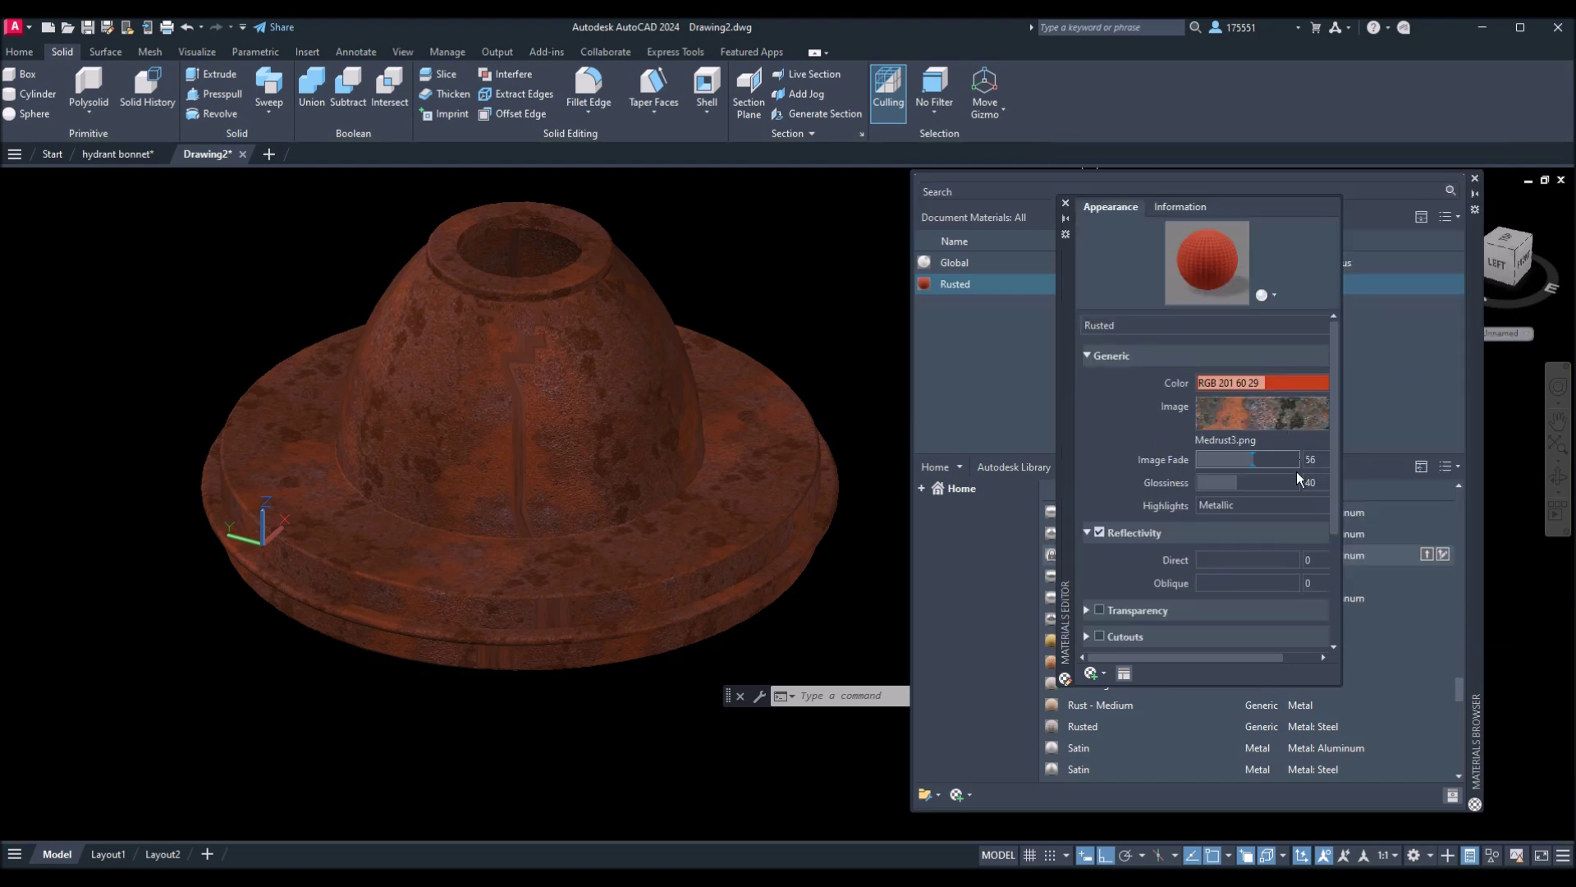
Set the Rusted material's image fade to 70 and its reflectivity to 23 direct and 6 oblique, then close the material palettes.
{"action": "left_click_drag", "start_coordinate": [1254, 471], "coordinate": [1277, 471]}
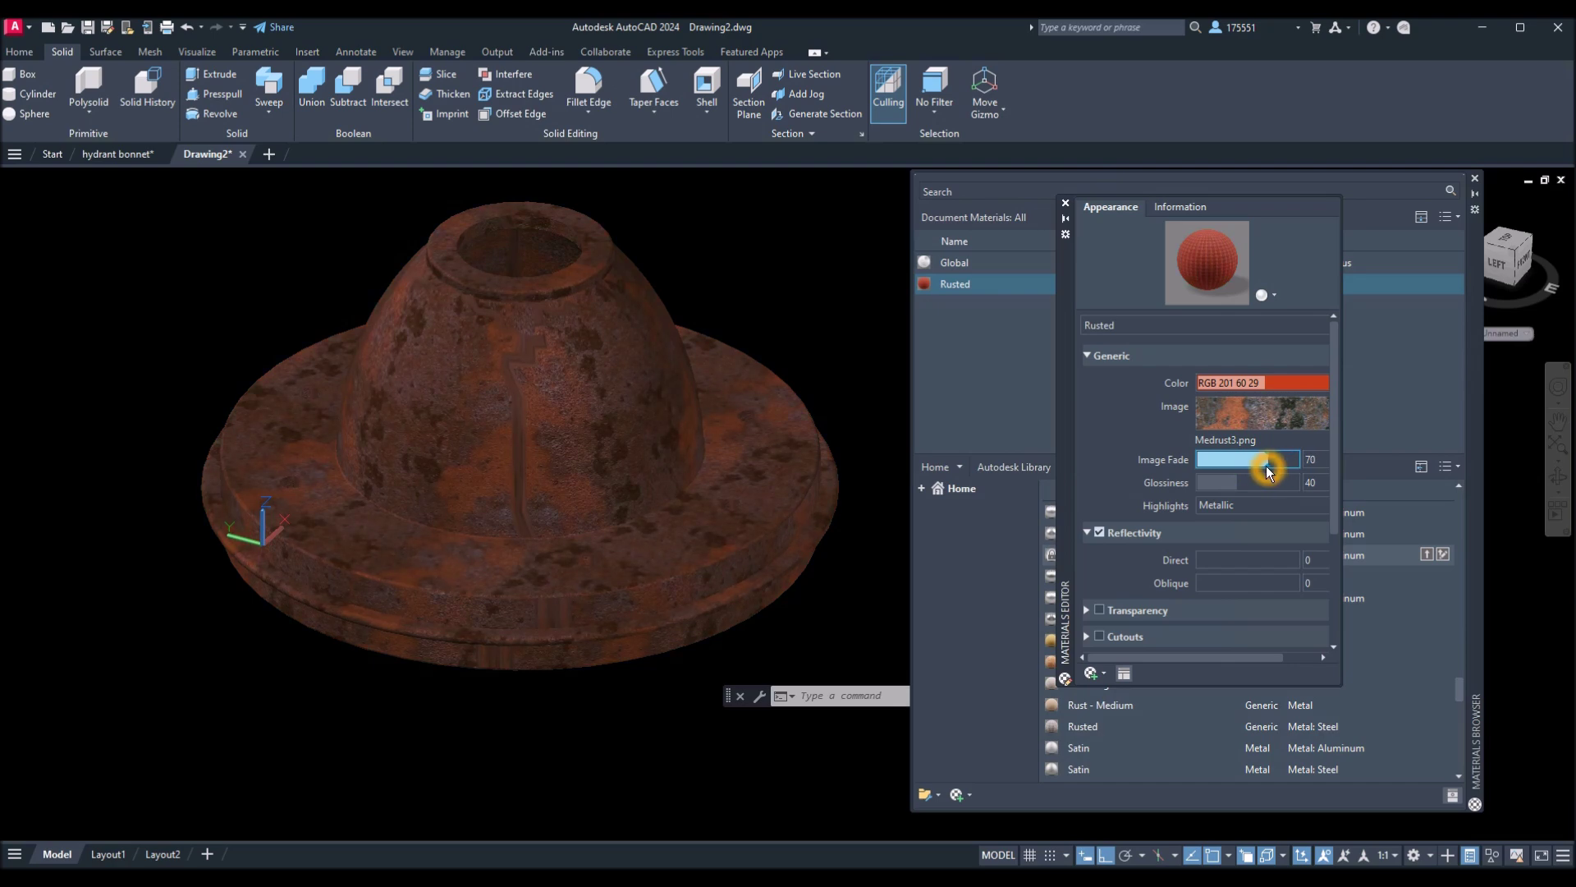
{"action": "left_click", "coordinate": [1088, 533]}
{"action": "left_click", "coordinate": [1089, 533]}
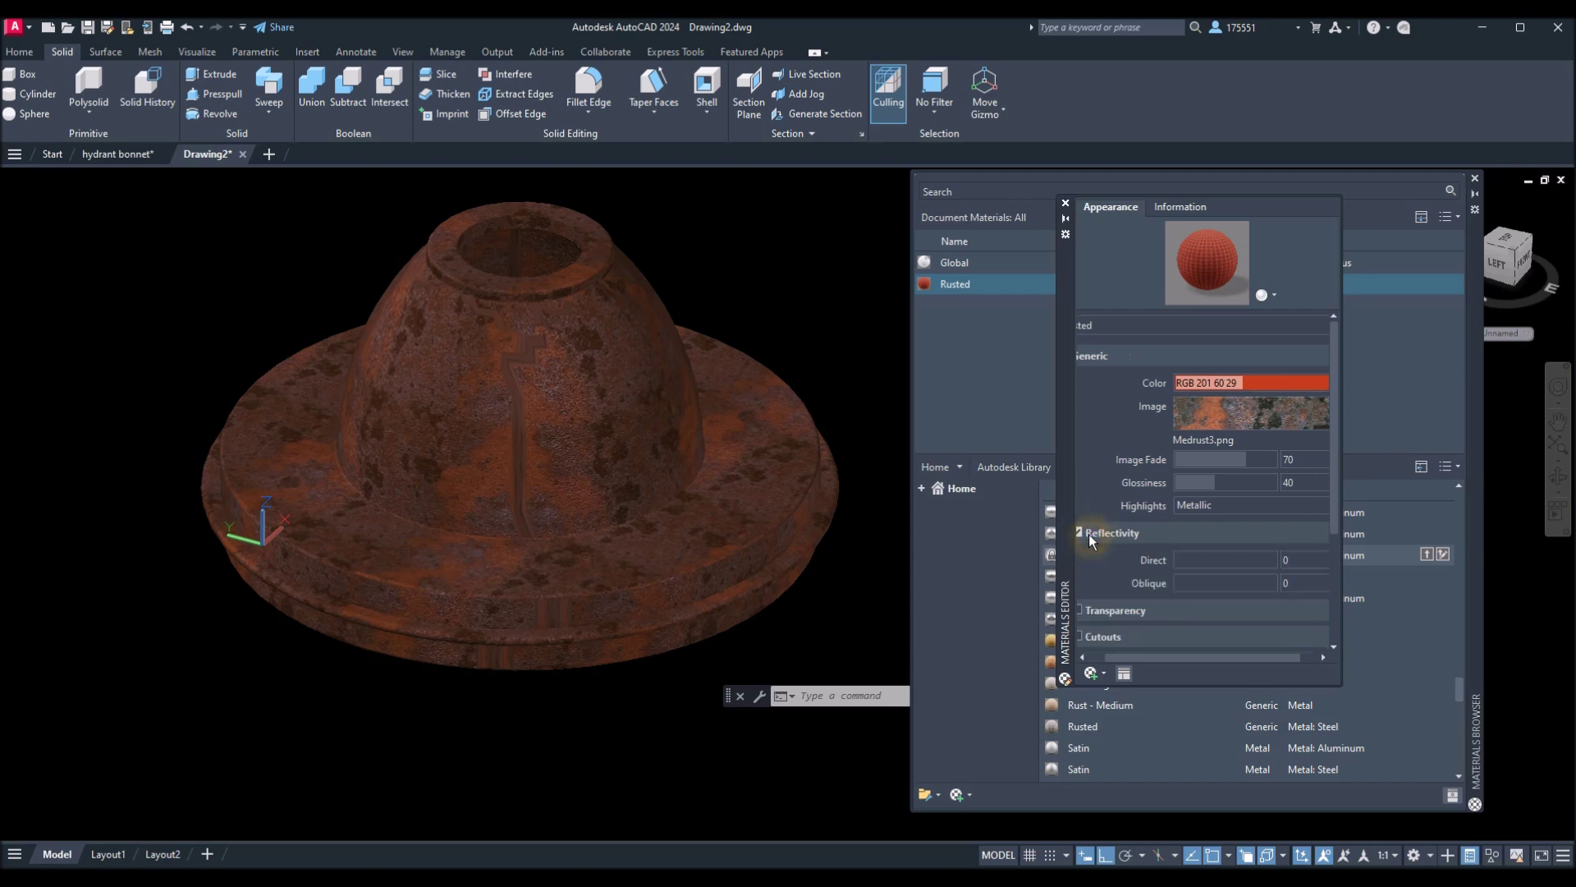
{"action": "mouse_move", "coordinate": [1186, 563]}
{"action": "left_mouse_down"}
{"action": "mouse_move", "coordinate": [1209, 563]}
{"action": "mouse_move", "coordinate": [1193, 563]}
{"action": "left_mouse_up"}
{"action": "left_click", "coordinate": [1195, 563]}
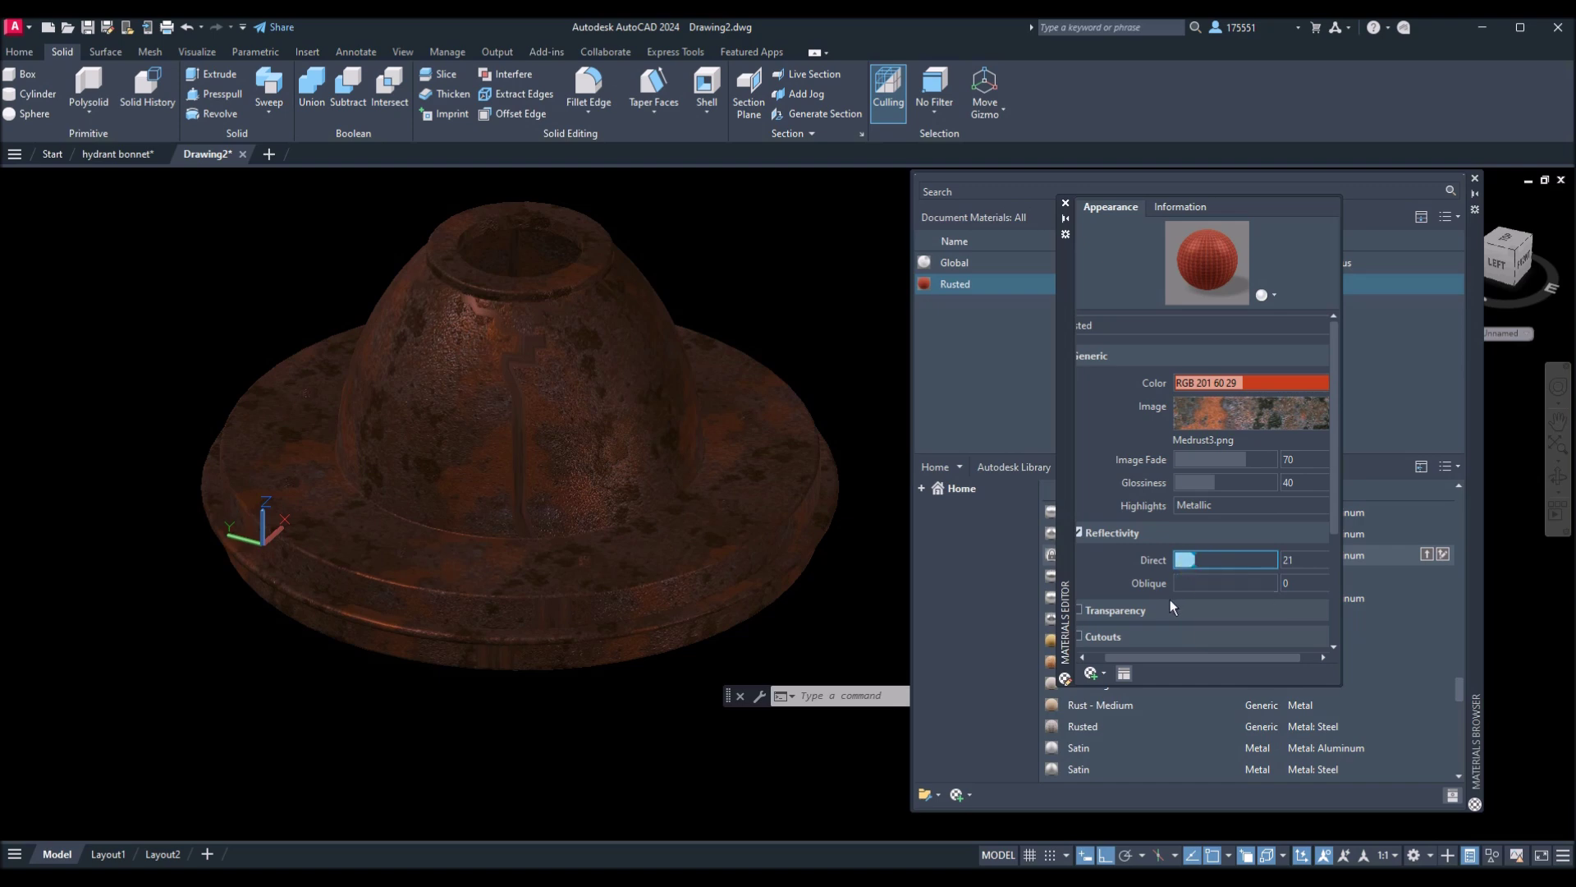
{"action": "mouse_move", "coordinate": [1189, 590]}
{"action": "left_mouse_down"}
{"action": "mouse_move", "coordinate": [1215, 566]}
{"action": "mouse_move", "coordinate": [1201, 570]}
{"action": "left_mouse_up"}
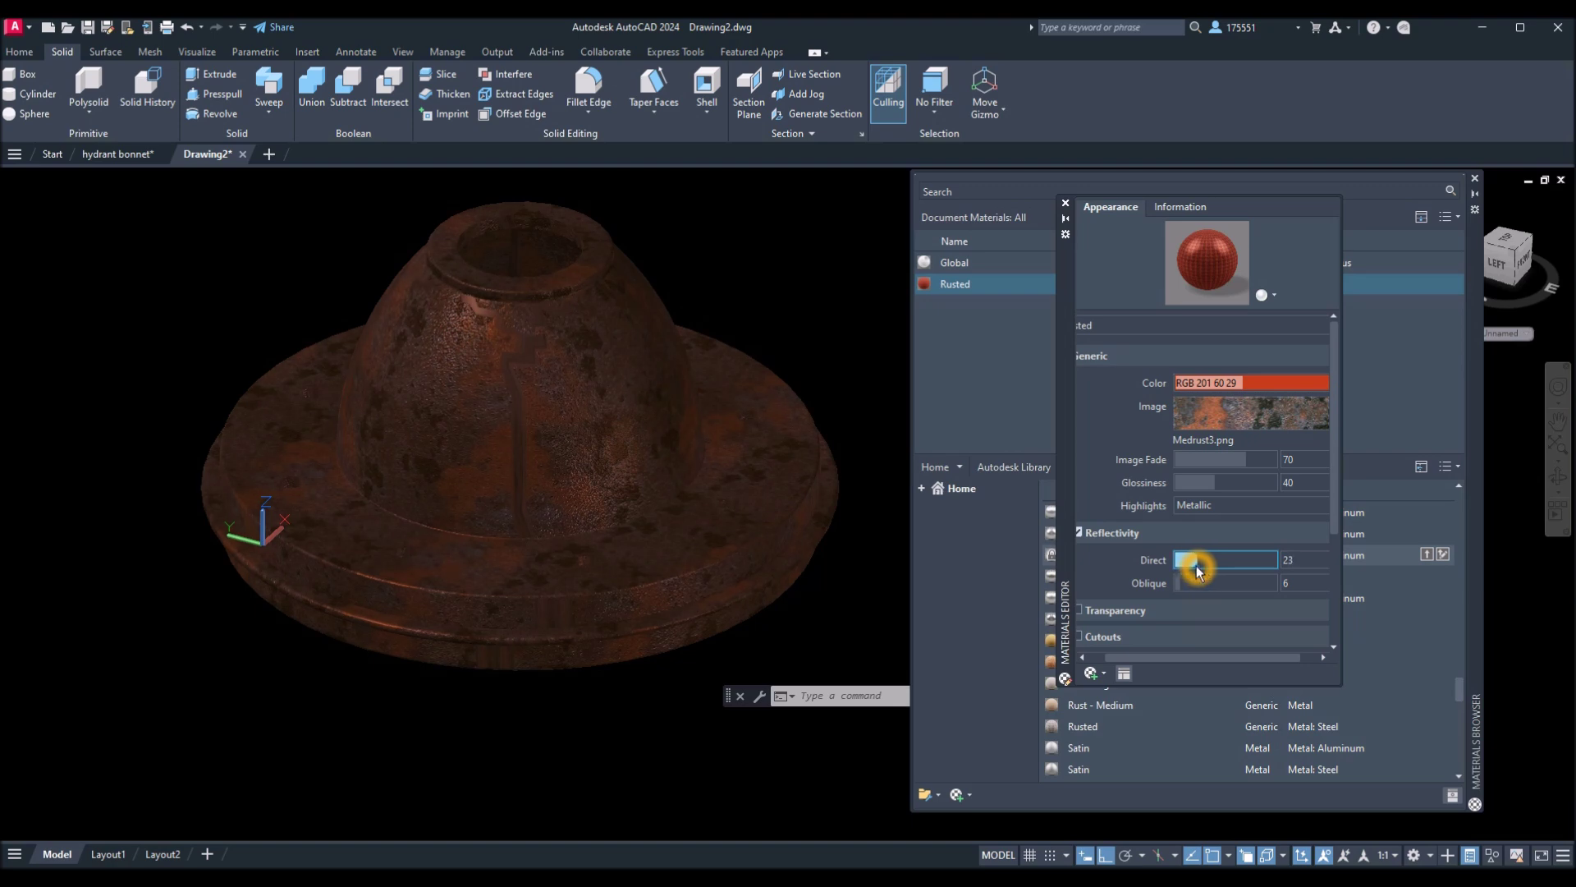
{"action": "left_click", "coordinate": [1066, 205]}
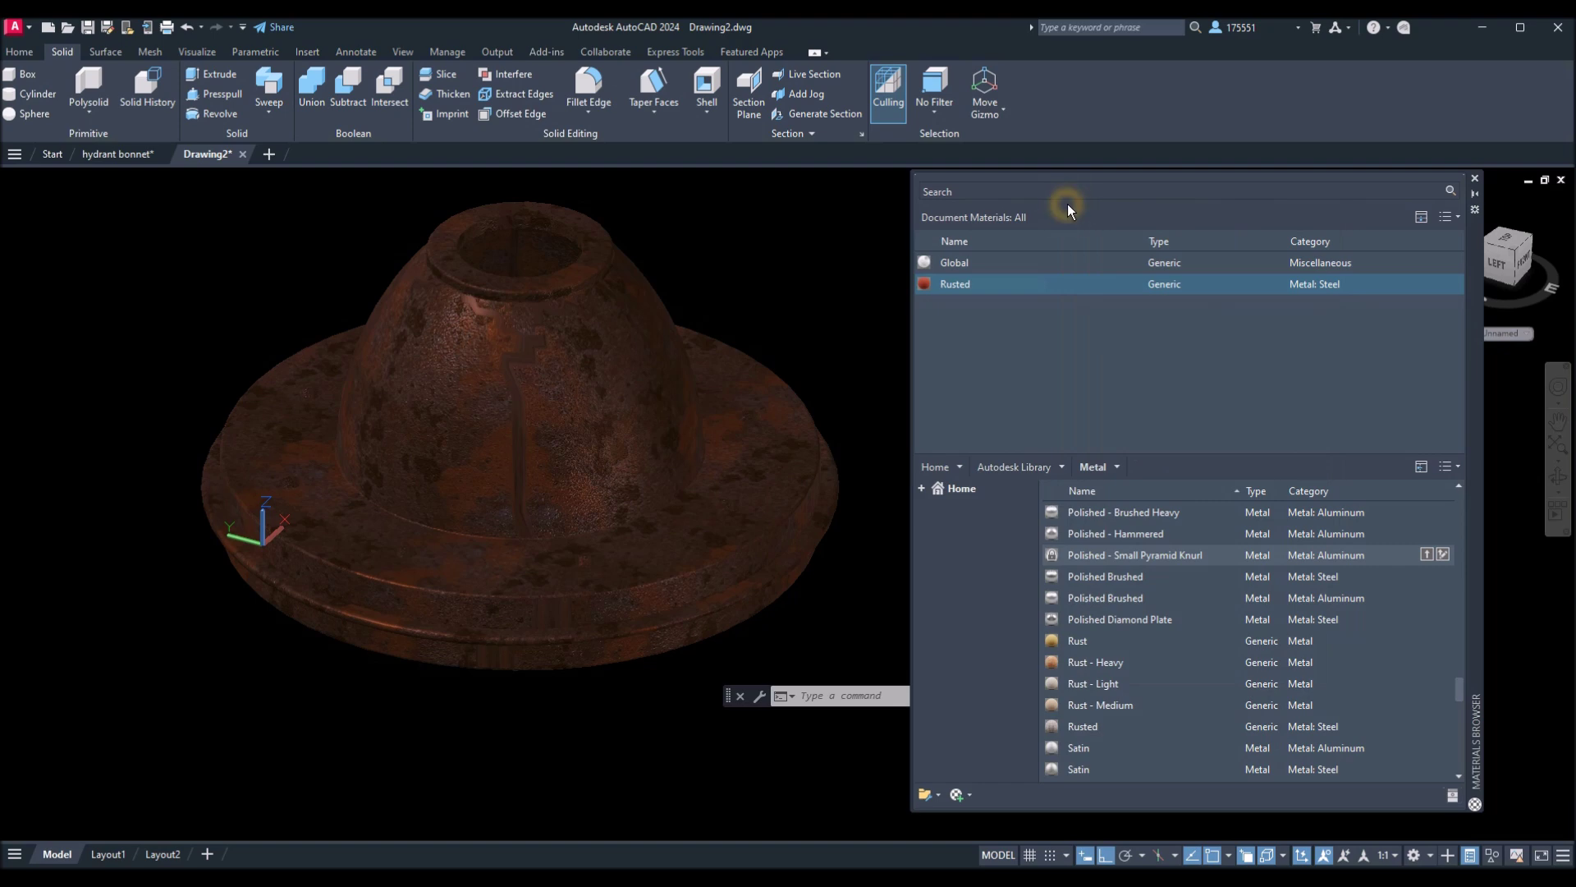
{"action": "left_click", "coordinate": [1475, 179]}
Move the hydrant bonnet solid aside and erase the leftover object at its original position.
{"action": "middle_click_drag", "start_coordinate": [823, 323], "coordinate": [793, 176], "text": "shift"}
{"action": "key", "text": "Escape"}
{"action": "left_click", "coordinate": [735, 446]}
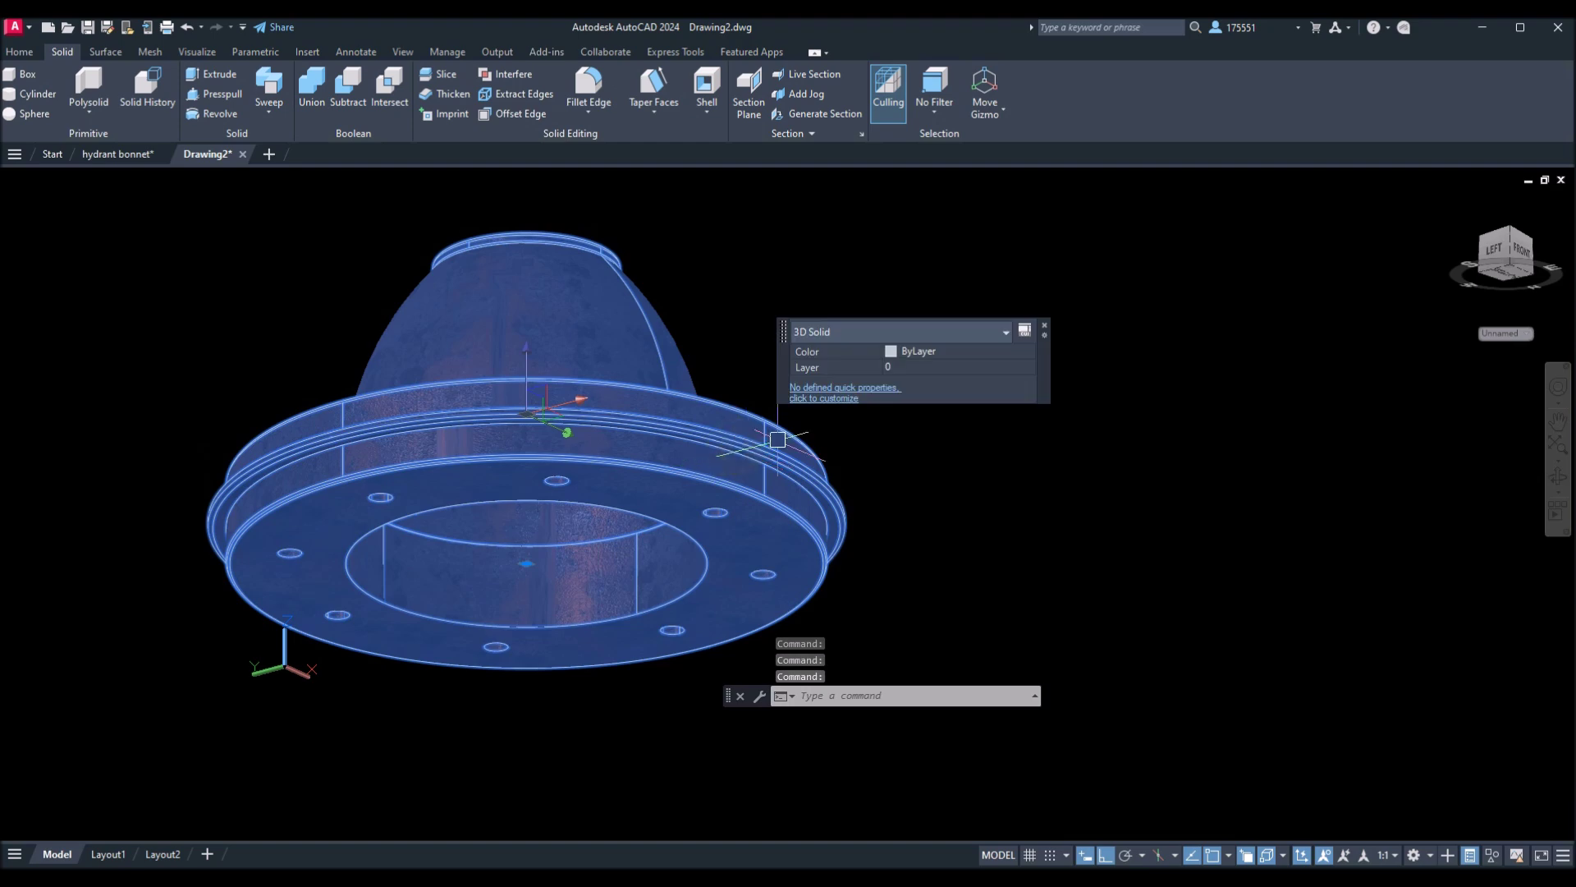
{"action": "right_click", "coordinate": [737, 234]}
{"action": "left_click", "coordinate": [788, 356]}
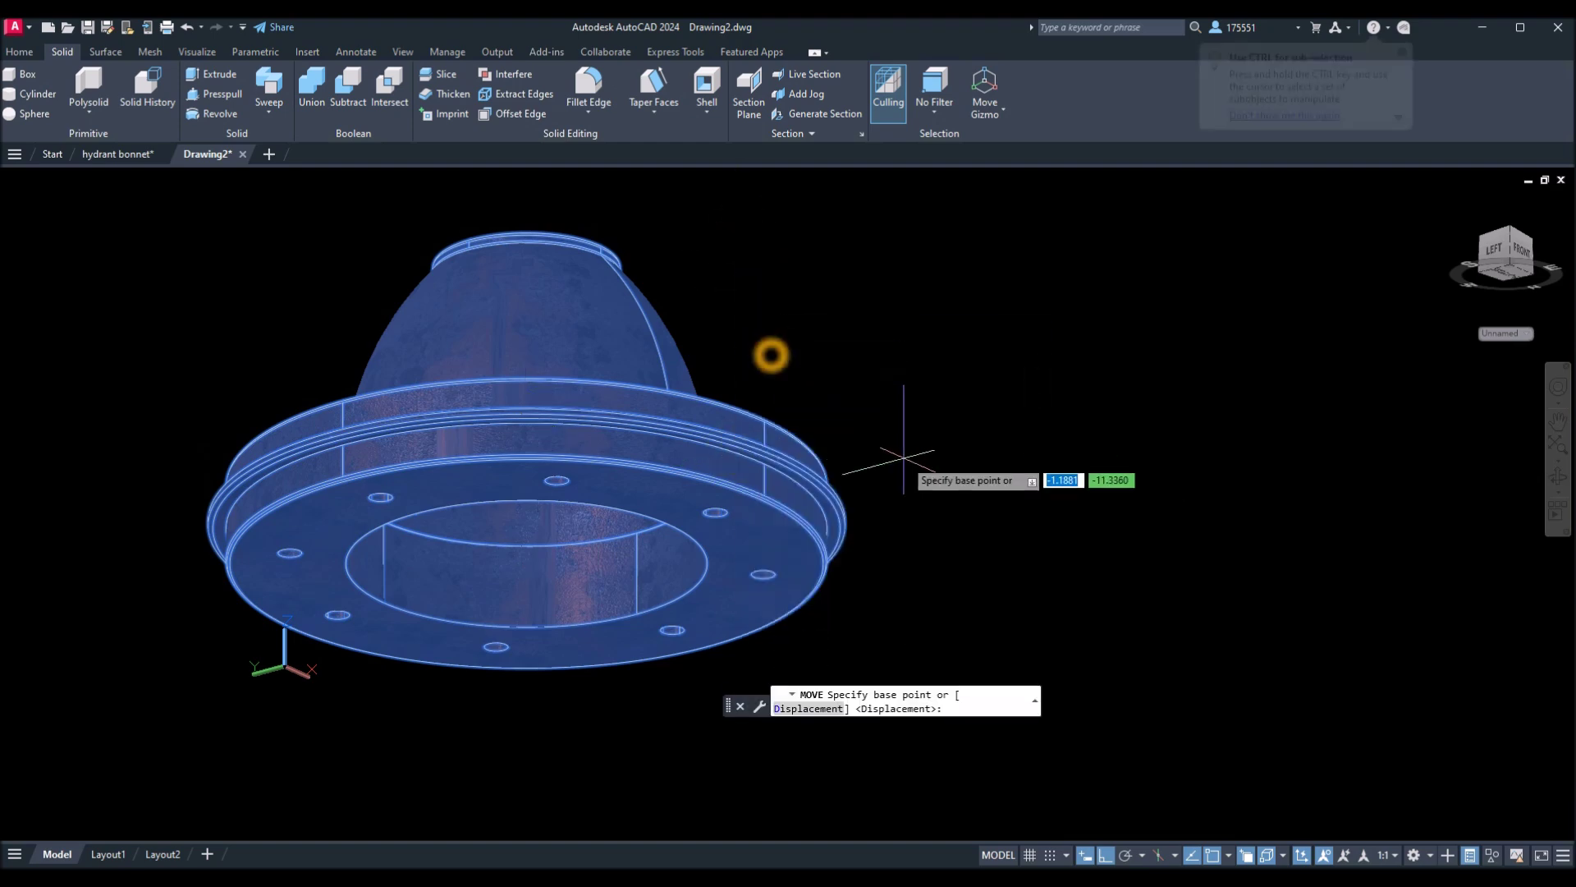
{"action": "left_click", "coordinate": [906, 453]}
{"action": "left_click", "coordinate": [1264, 390]}
{"action": "left_click", "coordinate": [536, 497]}
{"action": "key", "text": "Delete"}
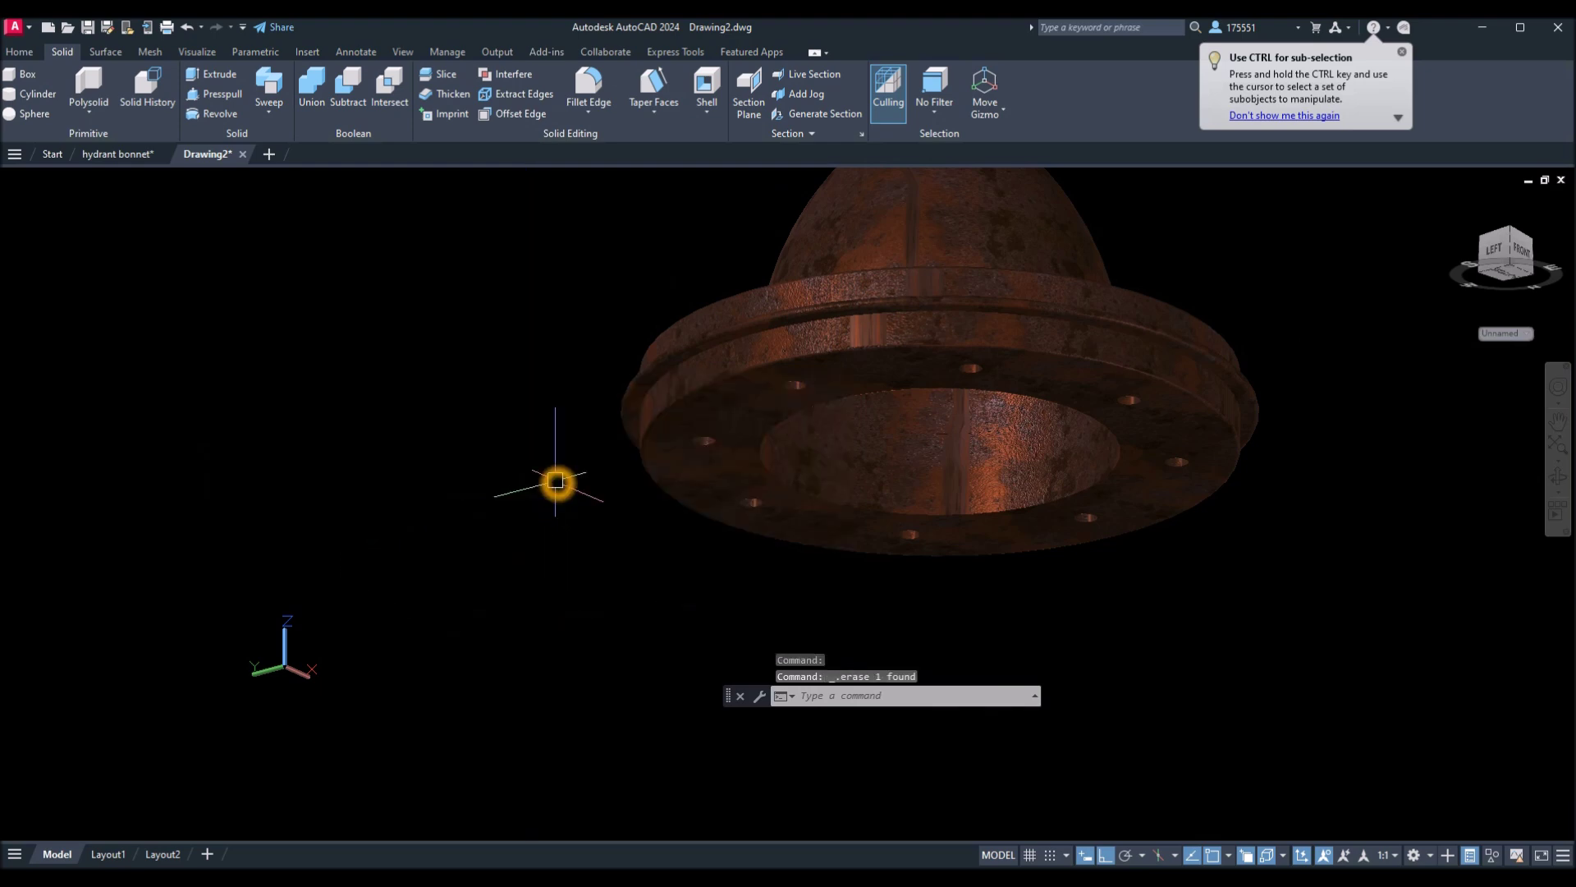
{"action": "middle_click_drag", "start_coordinate": [556, 482], "coordinate": [563, 538], "text": "shift"}
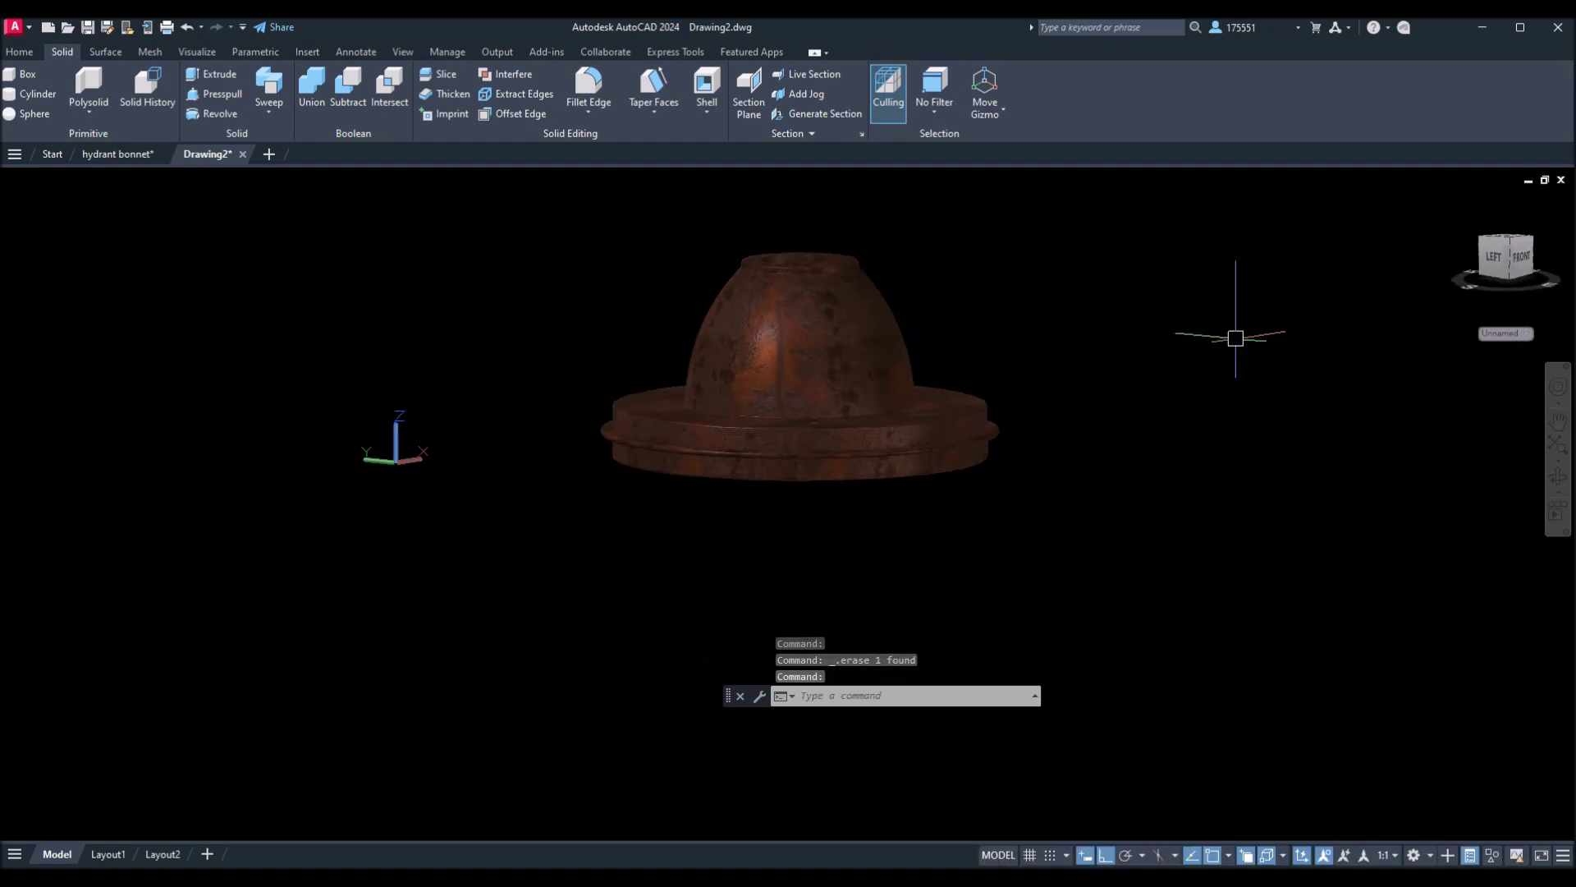
{"action": "left_click", "coordinate": [1143, 359]}
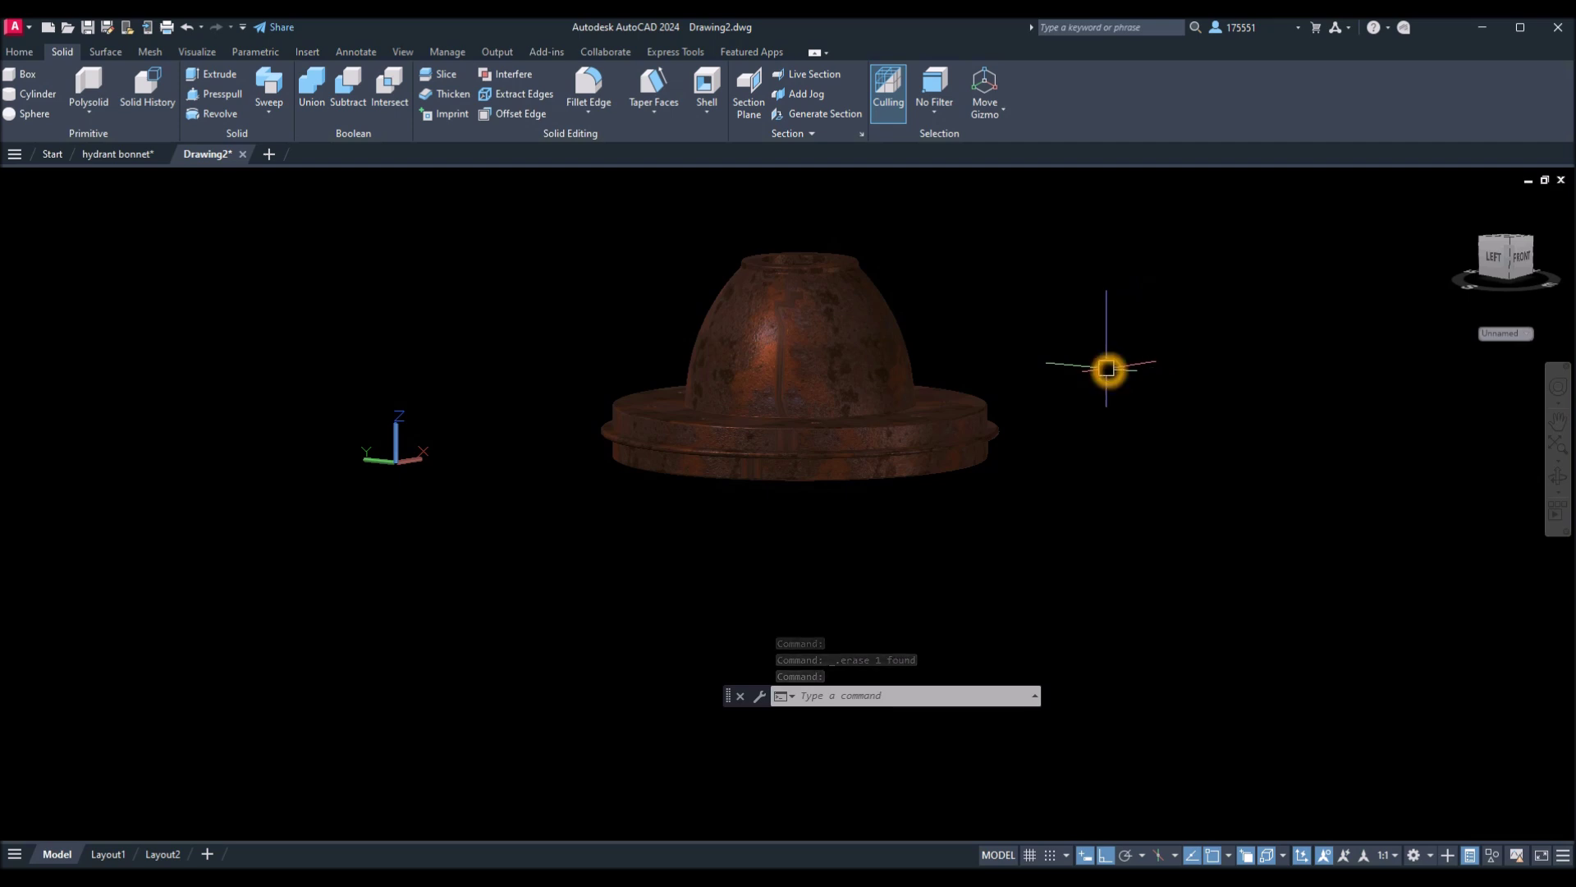
{"action": "left_click", "coordinate": [891, 393]}
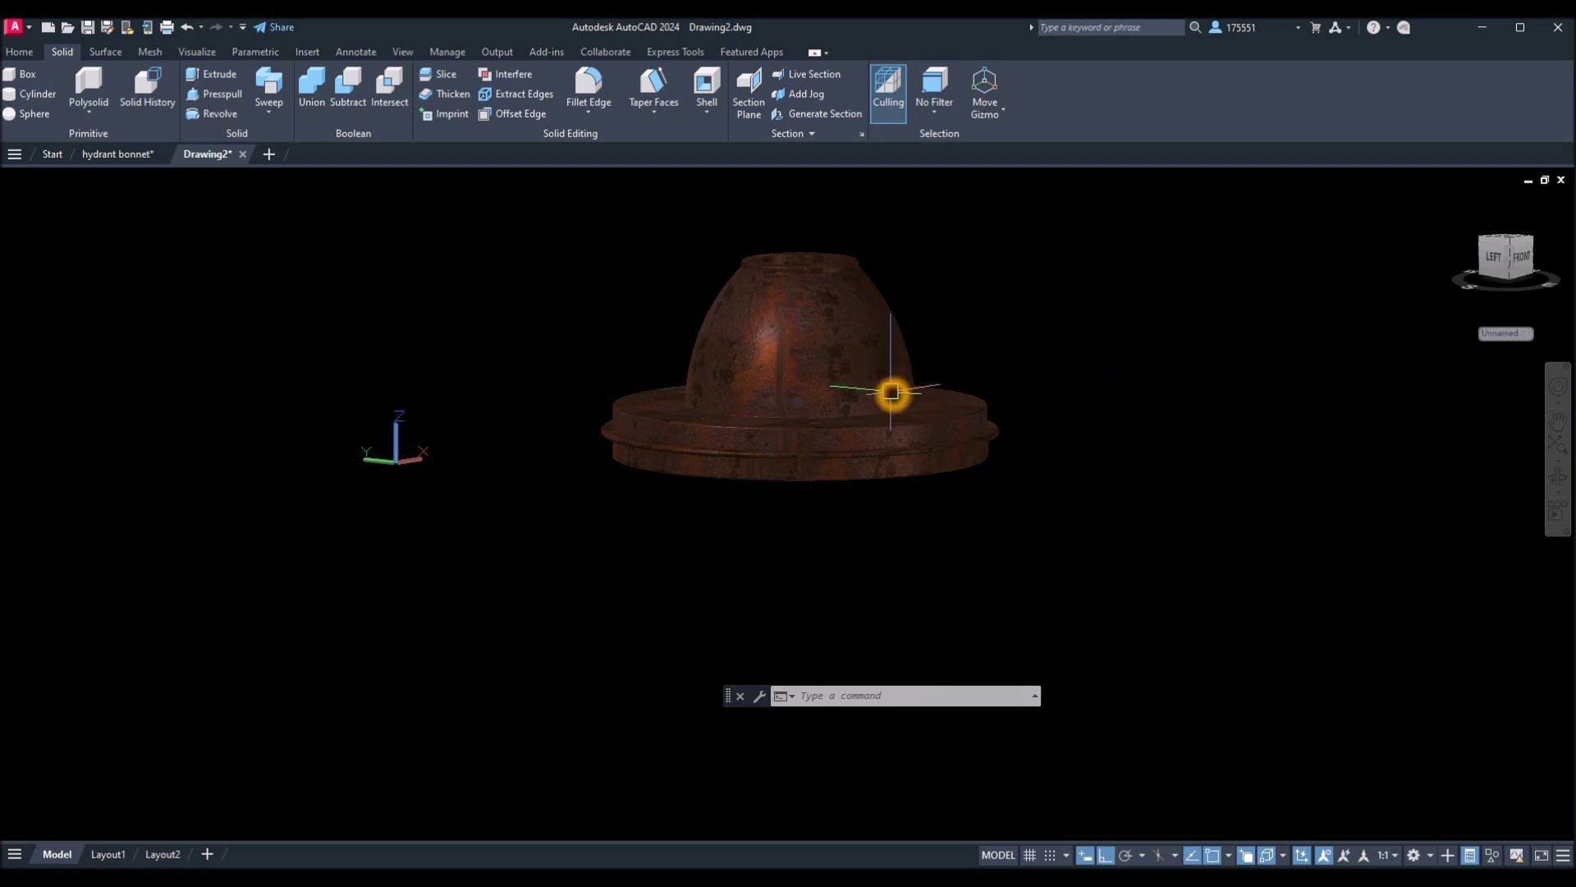